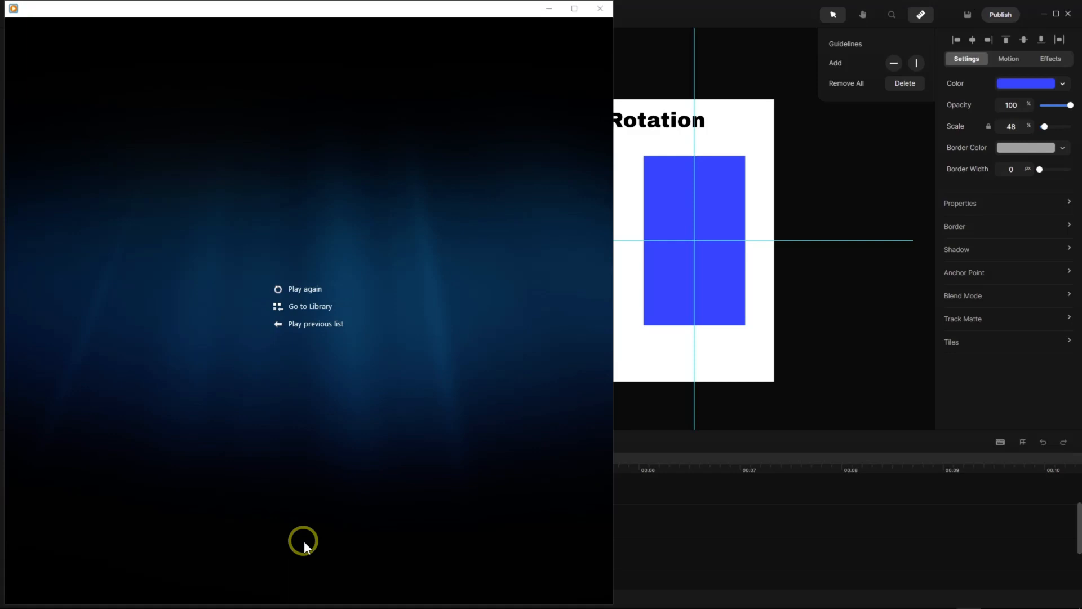
Play the Tut 1 reference video and close the video player.
{"action": "mouse_move", "coordinate": [306, 552]}
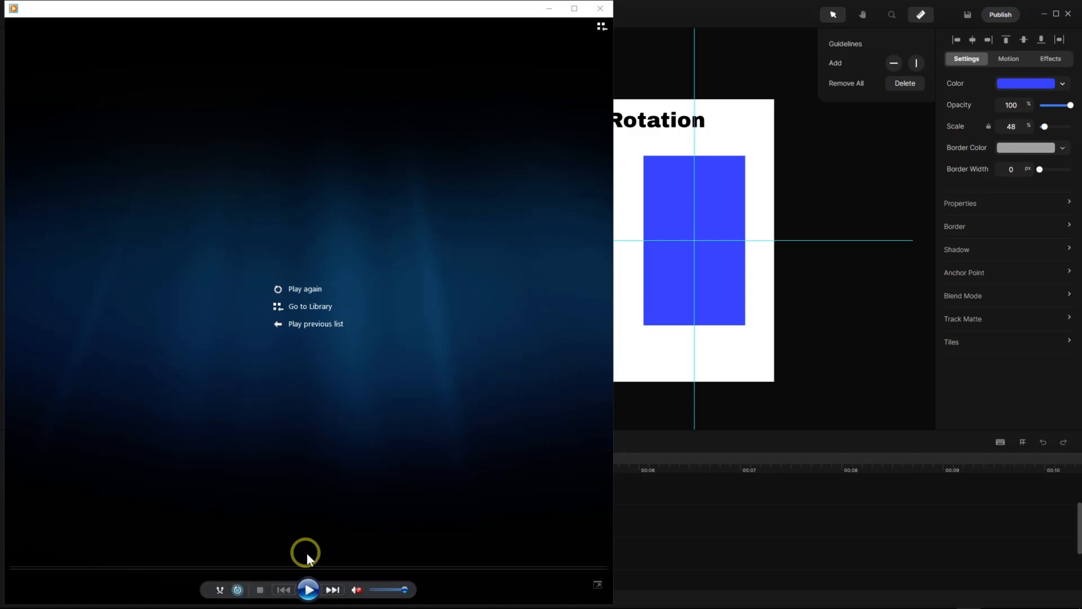
{"action": "left_click", "coordinate": [309, 590]}
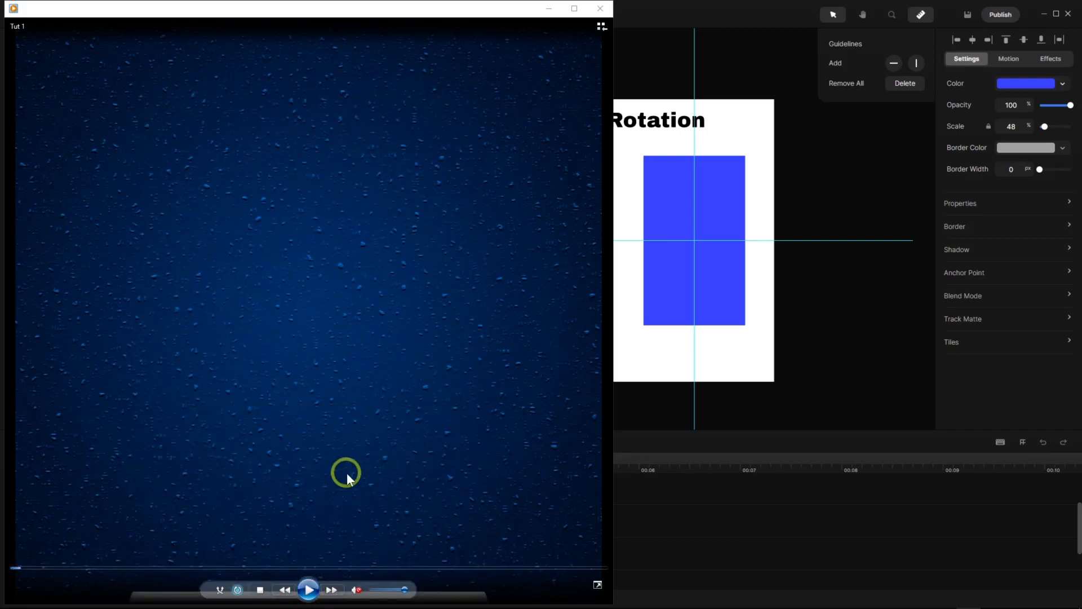
{"action": "left_click", "coordinate": [598, 9]}
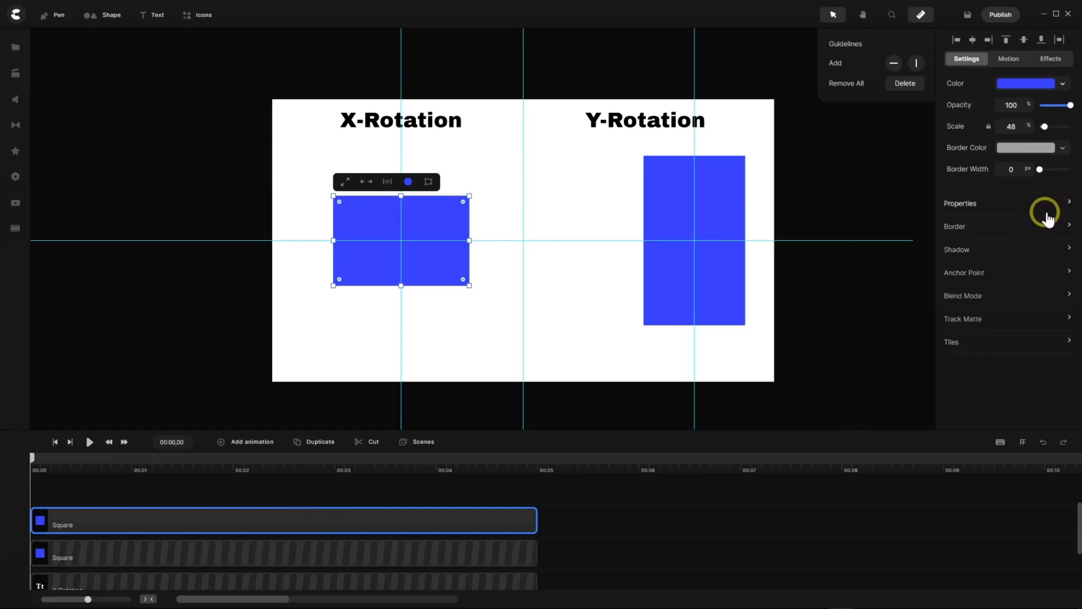
Hide the canvas guidelines and show the anchor point of the rectangle under the X-Rotation heading.
{"action": "left_click", "coordinate": [921, 16]}
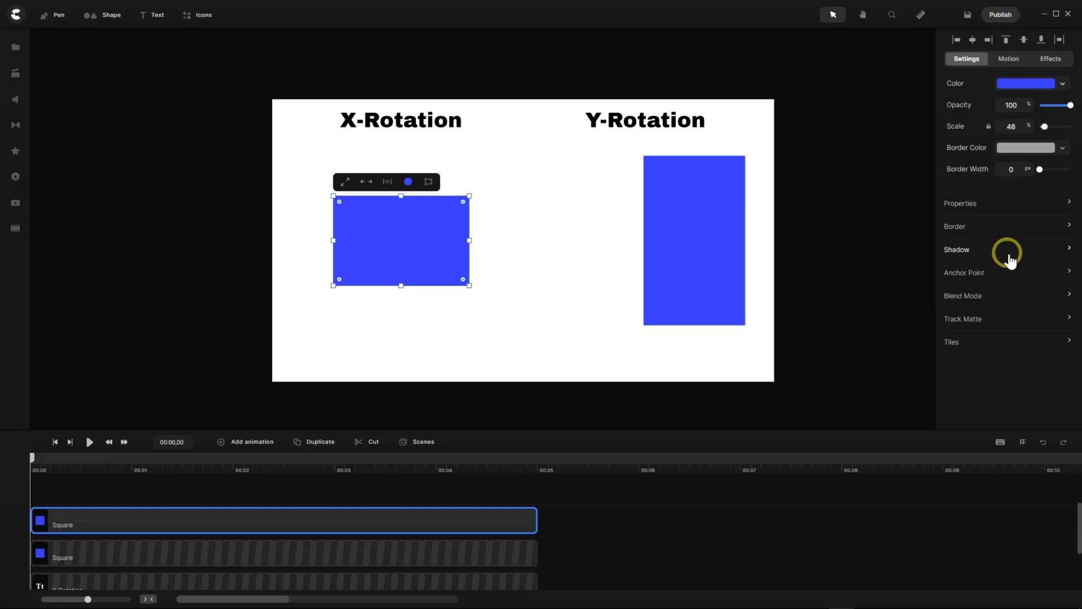
{"action": "left_click", "coordinate": [1071, 274]}
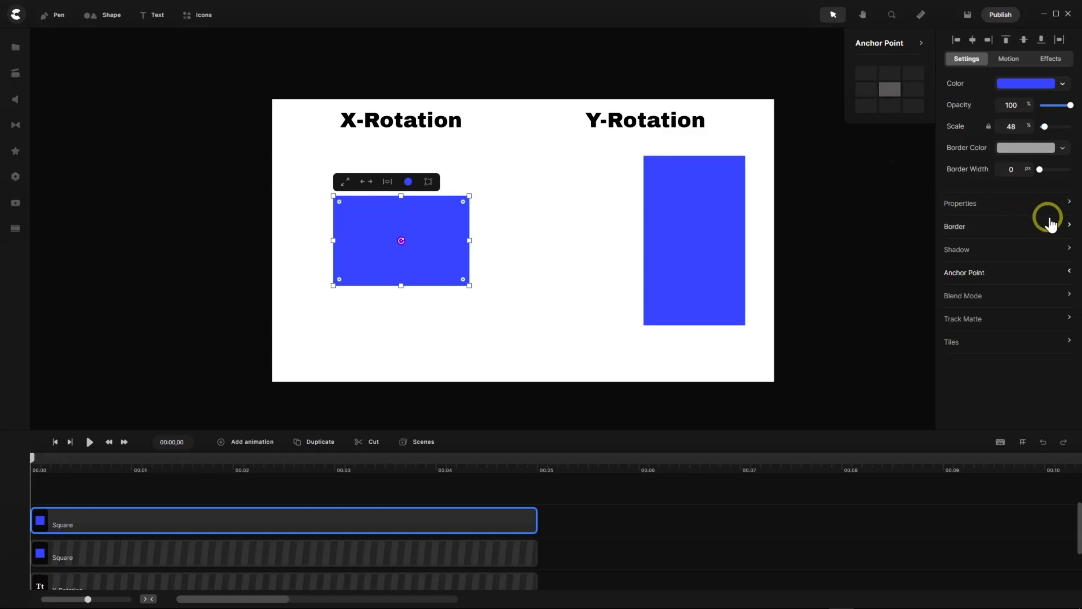
Try rotating the X-Rotation rectangle to 12° around its centre anchor and reset its rotation to 0.
{"action": "left_click", "coordinate": [1070, 203]}
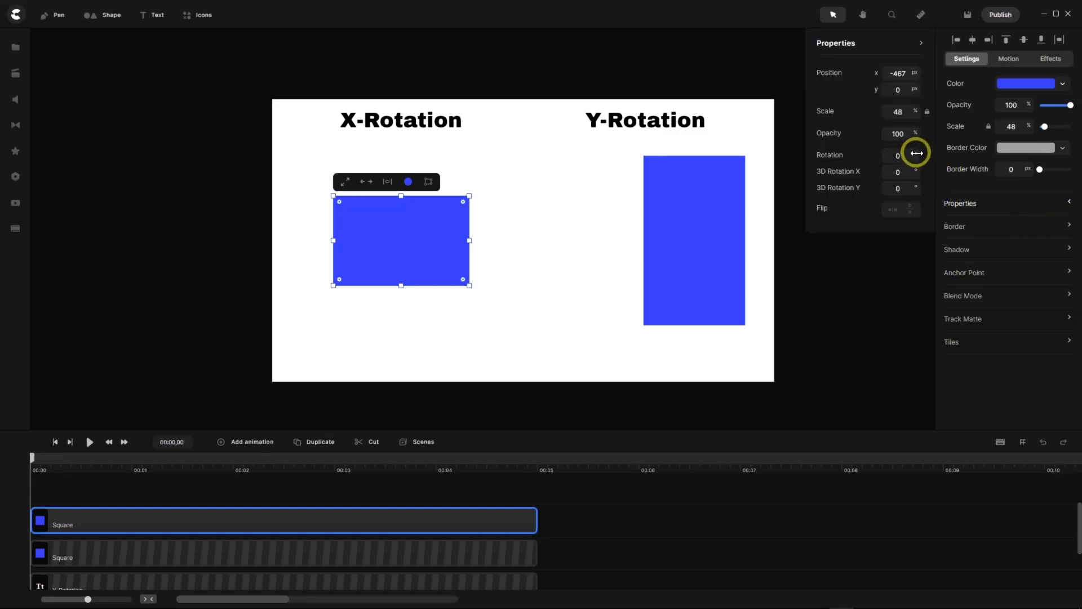
{"action": "mouse_move", "coordinate": [917, 152]}
{"action": "left_mouse_down"}
{"action": "mouse_move", "coordinate": [929, 157]}
{"action": "mouse_move", "coordinate": [918, 156]}
{"action": "left_mouse_up"}
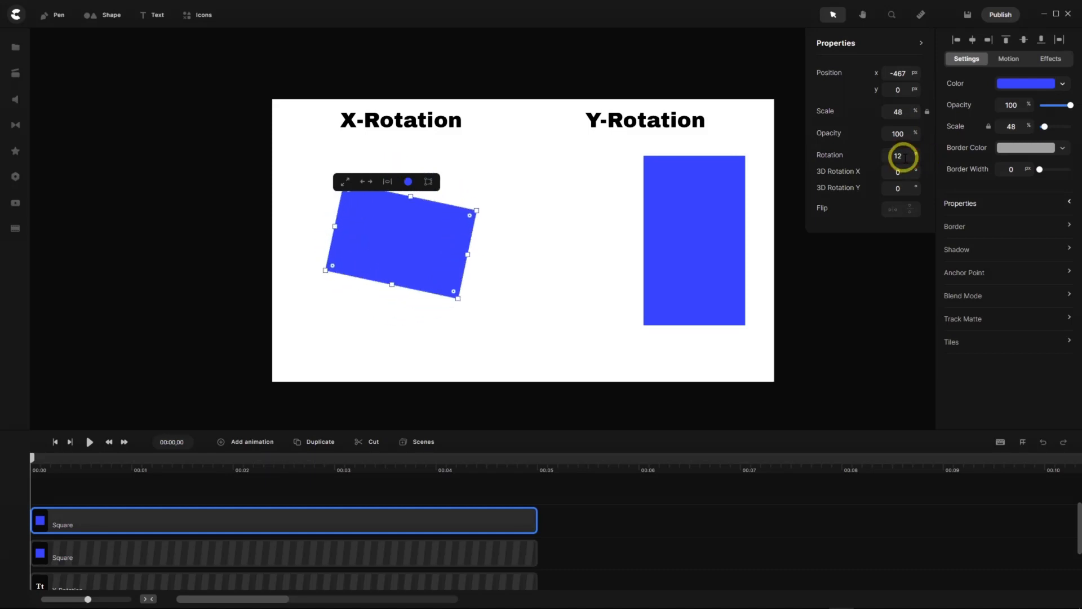
{"action": "type", "text": "0"}
{"action": "key", "text": "Return"}
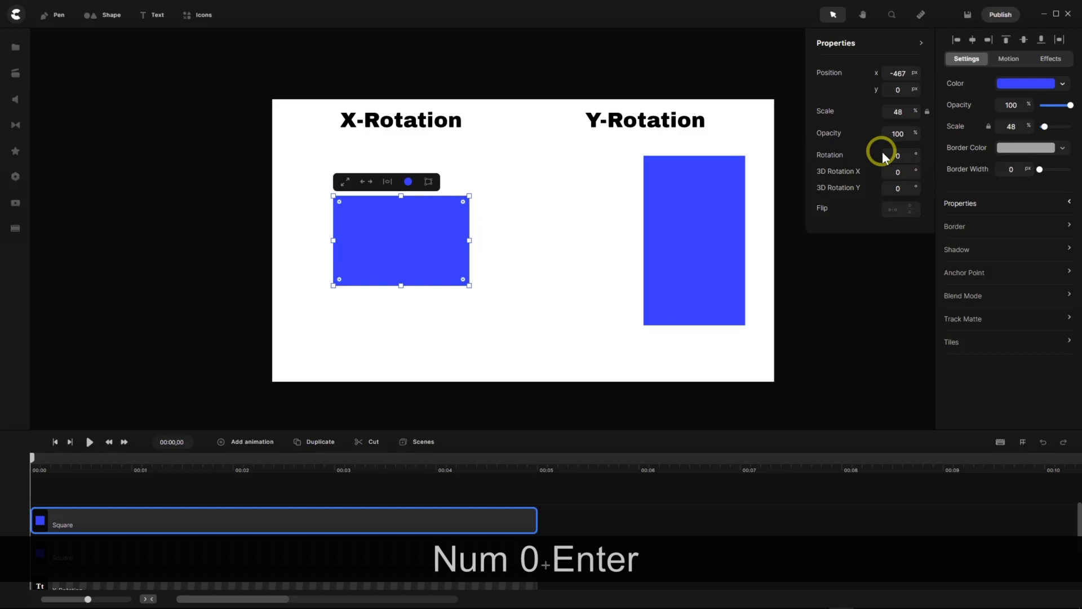
Try a 48° rotation of the X-Rotation rectangle around a top-centre anchor point and reset the rotation to 0.
{"action": "left_click", "coordinate": [1068, 273]}
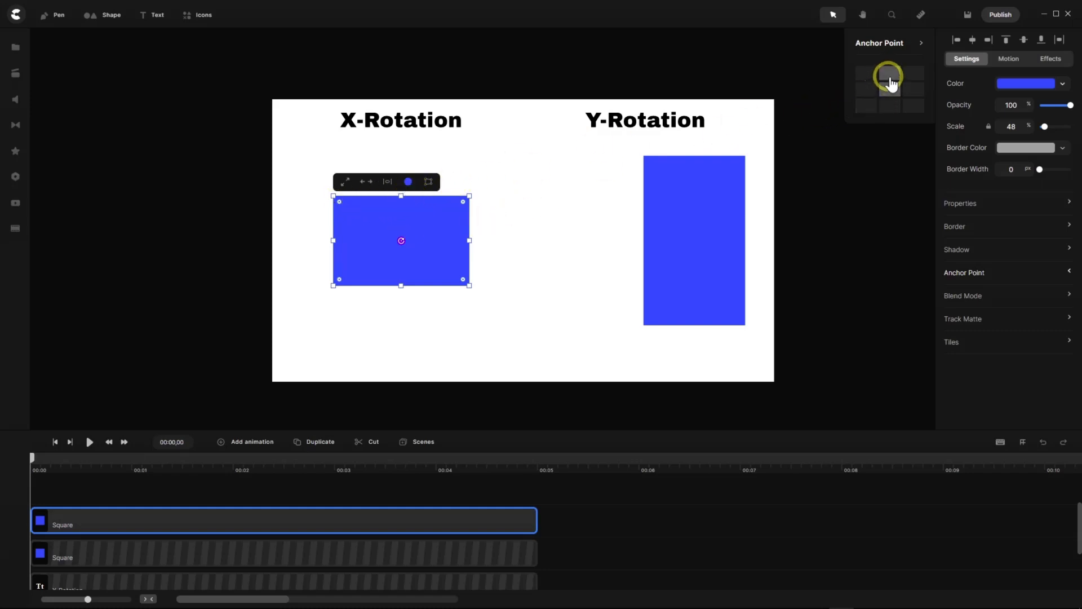
{"action": "left_click", "coordinate": [1068, 205]}
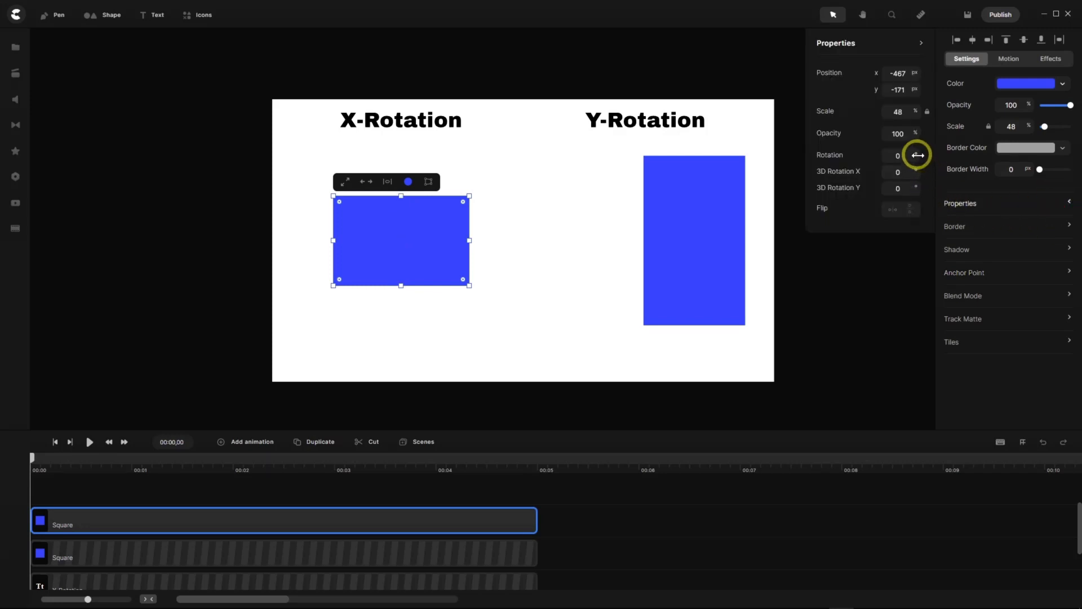
{"action": "mouse_move", "coordinate": [918, 155]}
{"action": "left_mouse_down"}
{"action": "mouse_move", "coordinate": [938, 157]}
{"action": "mouse_move", "coordinate": [901, 151]}
{"action": "mouse_move", "coordinate": [923, 156]}
{"action": "left_mouse_up"}
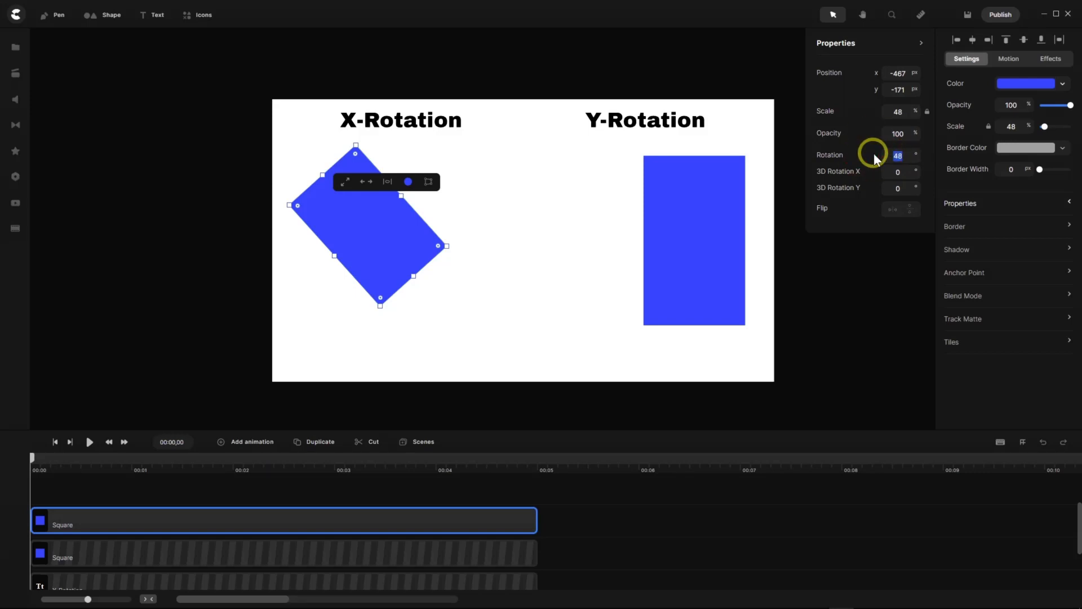
{"action": "type", "text": "0"}
{"action": "key", "text": "Return"}
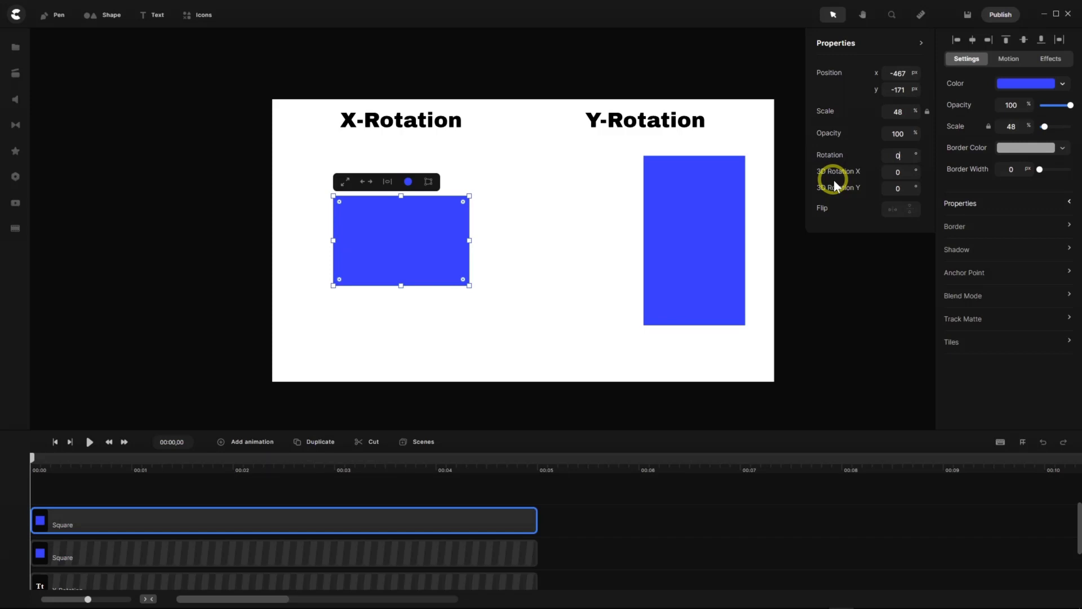
Return the rectangle's anchor point to the centre and try a 3D Rotation X of 36°, resetting it to 0.
{"action": "left_click", "coordinate": [1068, 273]}
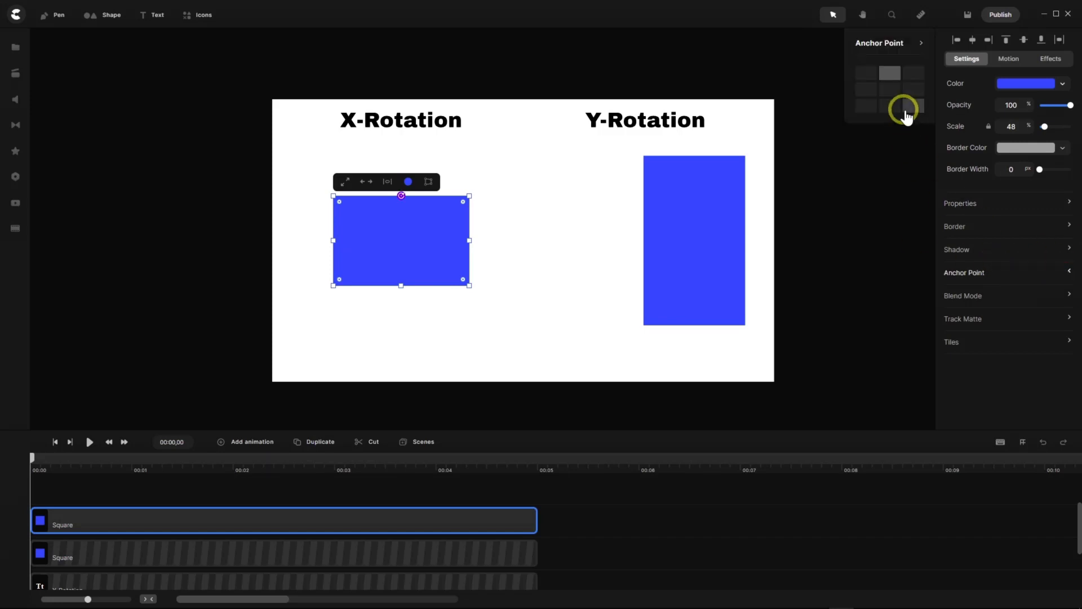
{"action": "left_click", "coordinate": [896, 92]}
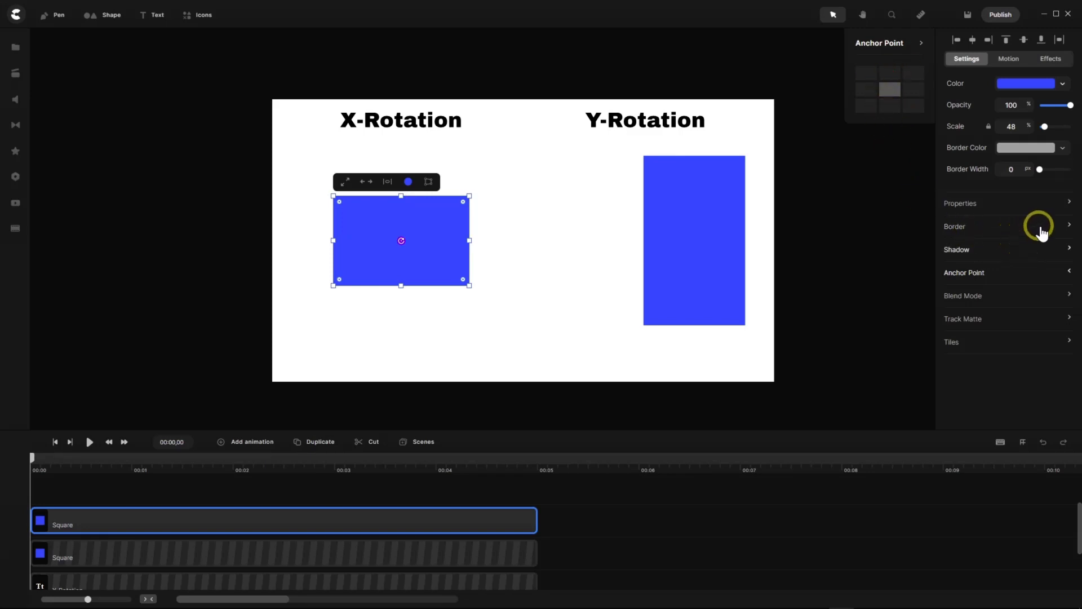
{"action": "left_click", "coordinate": [1069, 202]}
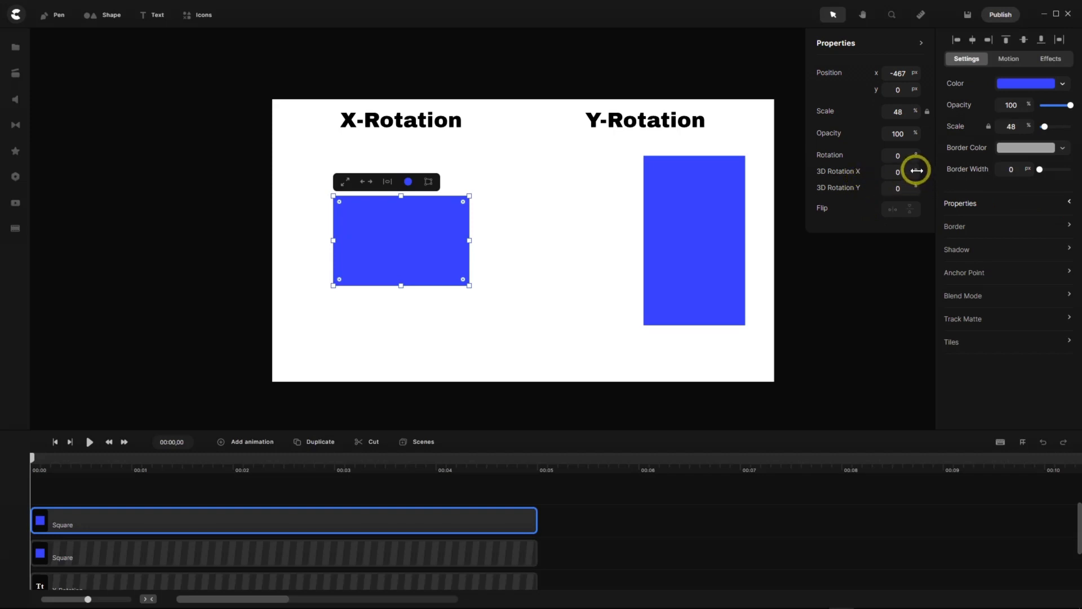
{"action": "mouse_move", "coordinate": [918, 170]}
{"action": "left_mouse_down"}
{"action": "mouse_move", "coordinate": [933, 178]}
{"action": "mouse_move", "coordinate": [906, 164]}
{"action": "mouse_move", "coordinate": [920, 166]}
{"action": "left_mouse_up"}
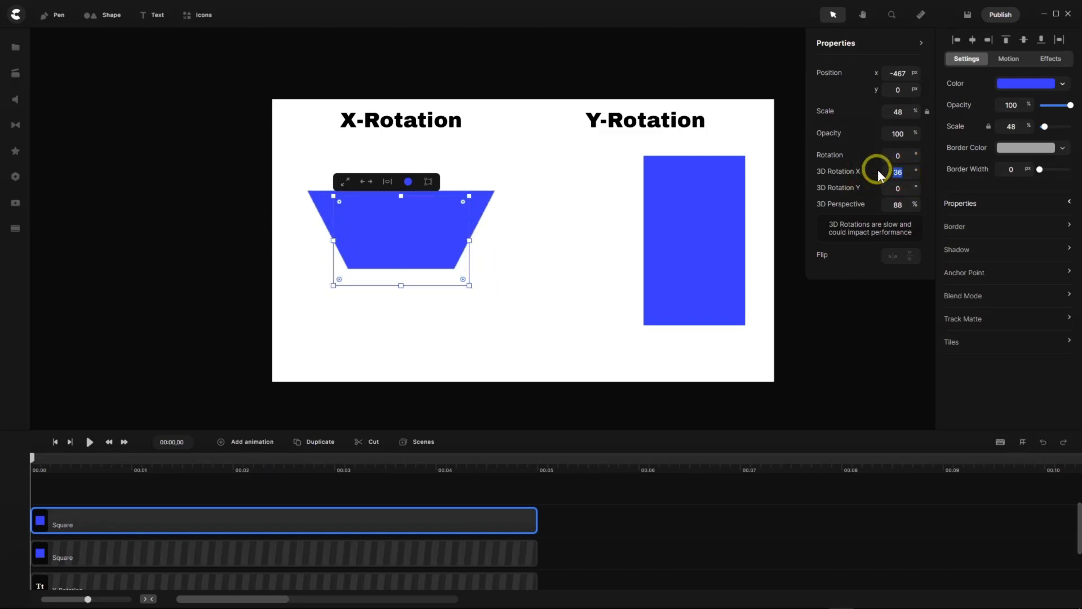
{"action": "type", "text": "0"}
{"action": "key", "text": "Return"}
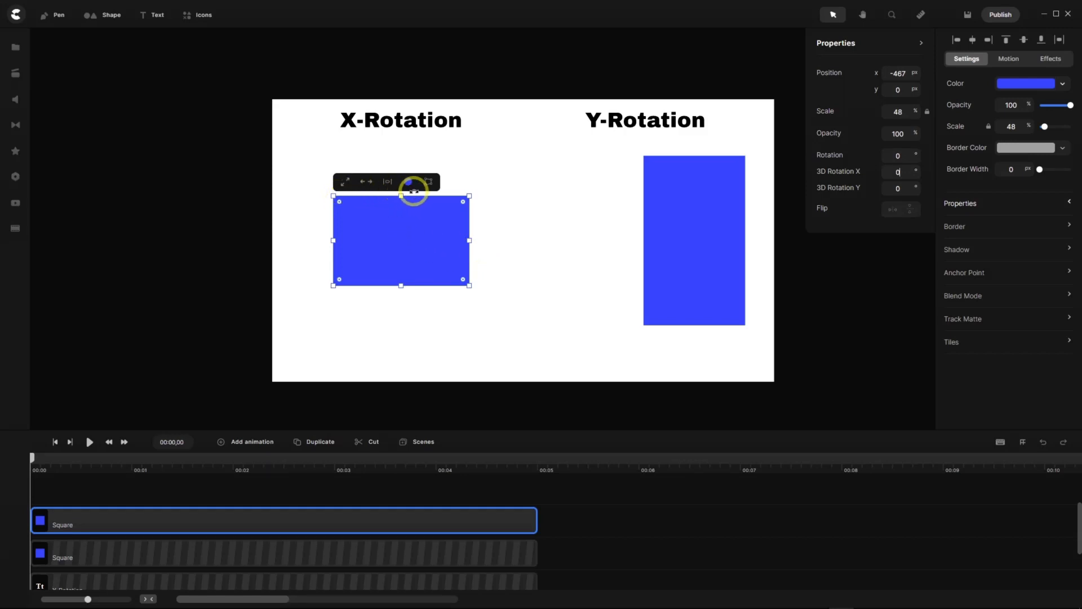
Set the X-Rotation rectangle's anchor point to its top centre.
{"action": "left_click", "coordinate": [1070, 273]}
{"action": "left_click", "coordinate": [889, 74]}
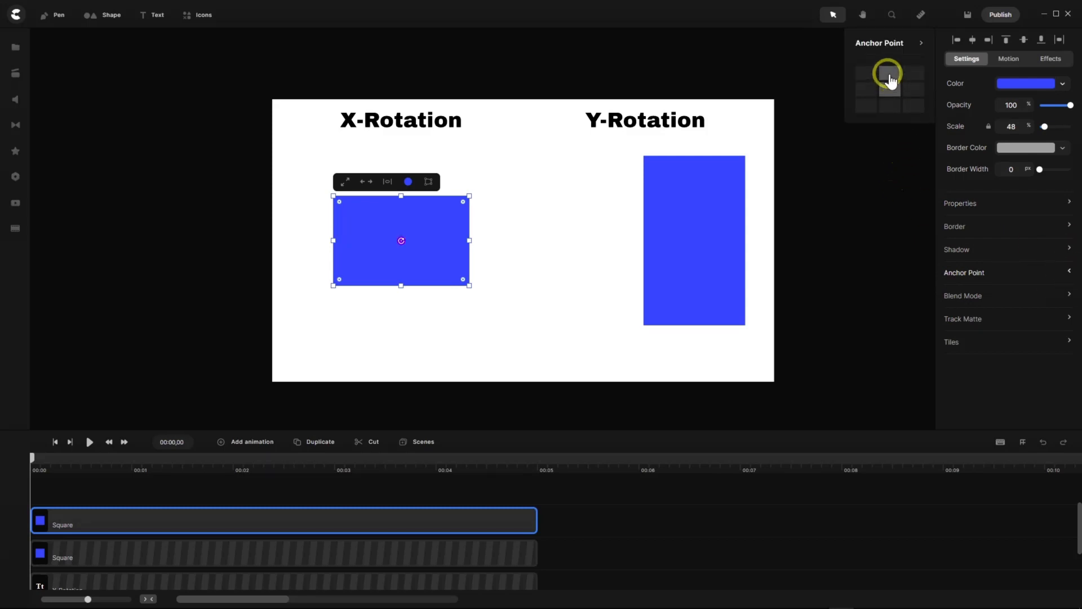
{"action": "left_click", "coordinate": [890, 75]}
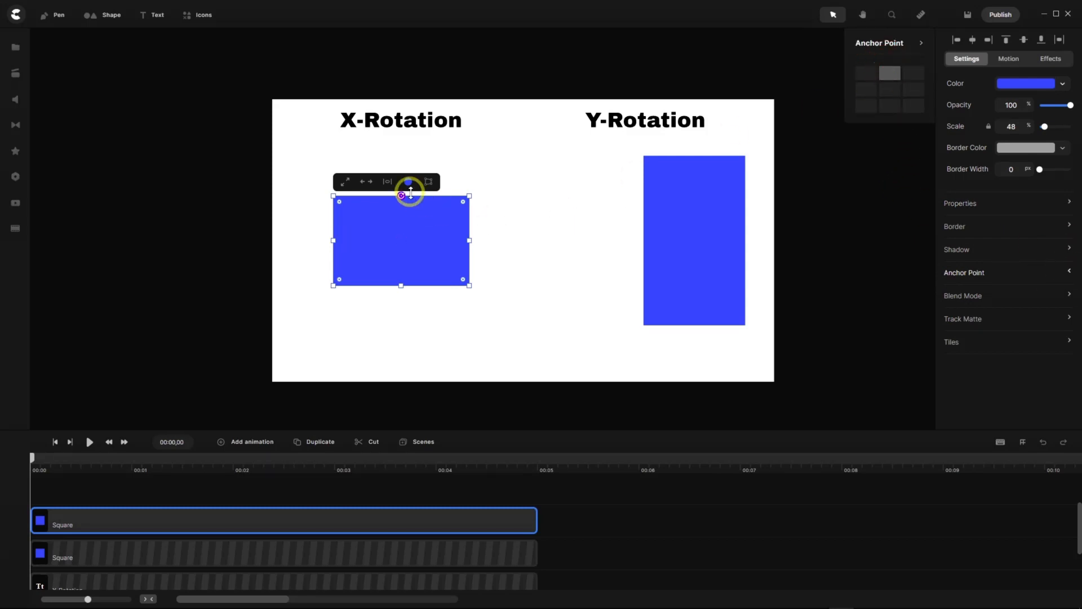
Try a 3D Rotation X of -54° on the top-anchored rectangle and reset it to 0.
{"action": "left_click", "coordinate": [1070, 204]}
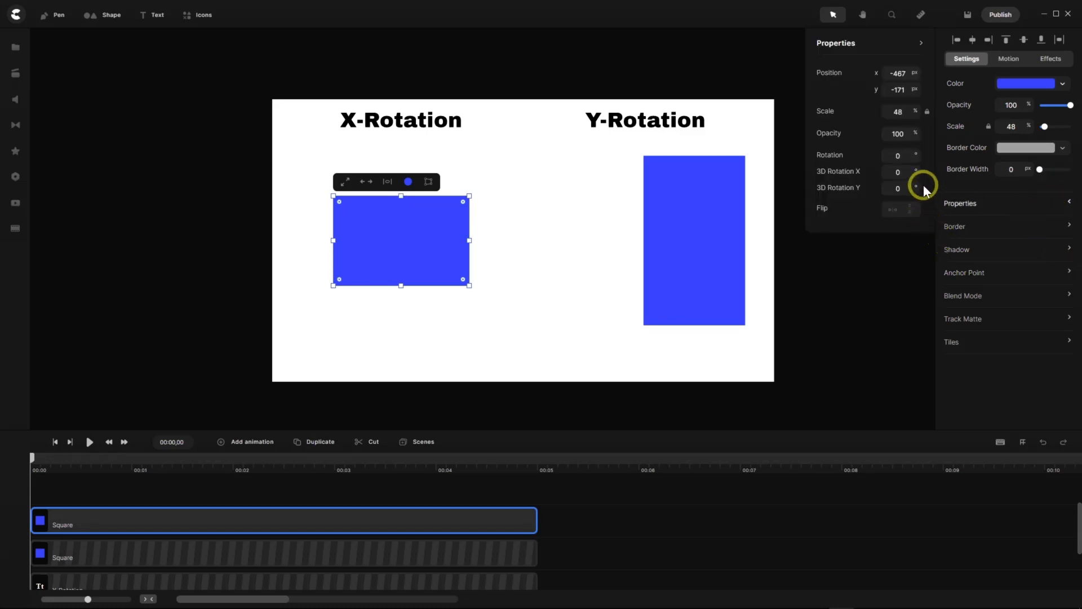
{"action": "mouse_move", "coordinate": [918, 172]}
{"action": "left_mouse_down"}
{"action": "mouse_move", "coordinate": [909, 167]}
{"action": "mouse_move", "coordinate": [917, 182]}
{"action": "mouse_move", "coordinate": [908, 175]}
{"action": "left_mouse_up"}
{"action": "left_click", "coordinate": [868, 173]}
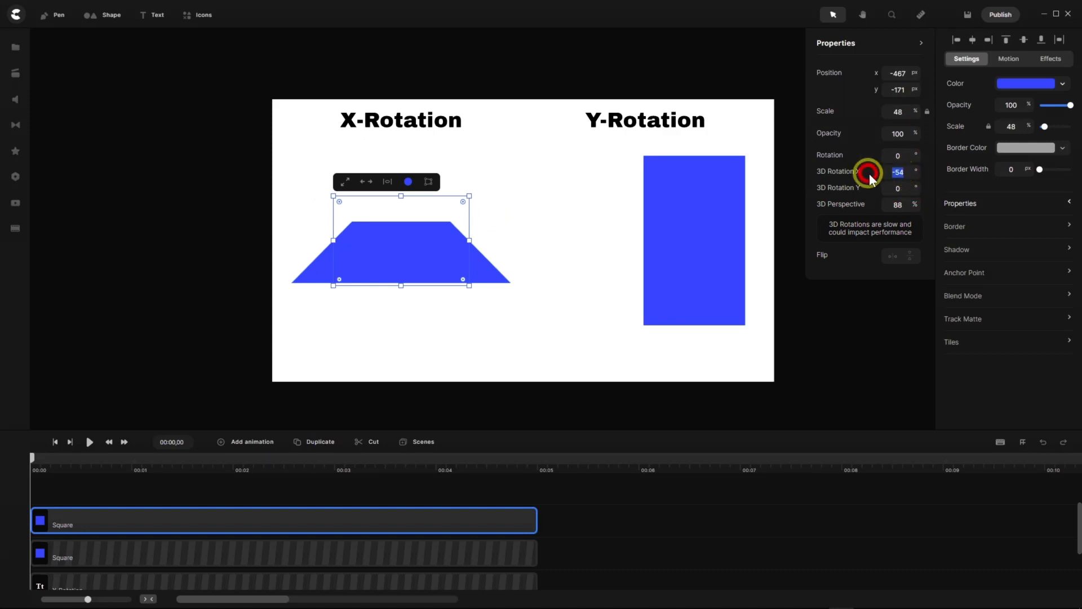
{"action": "type", "text": "0"}
{"action": "key", "text": "Return"}
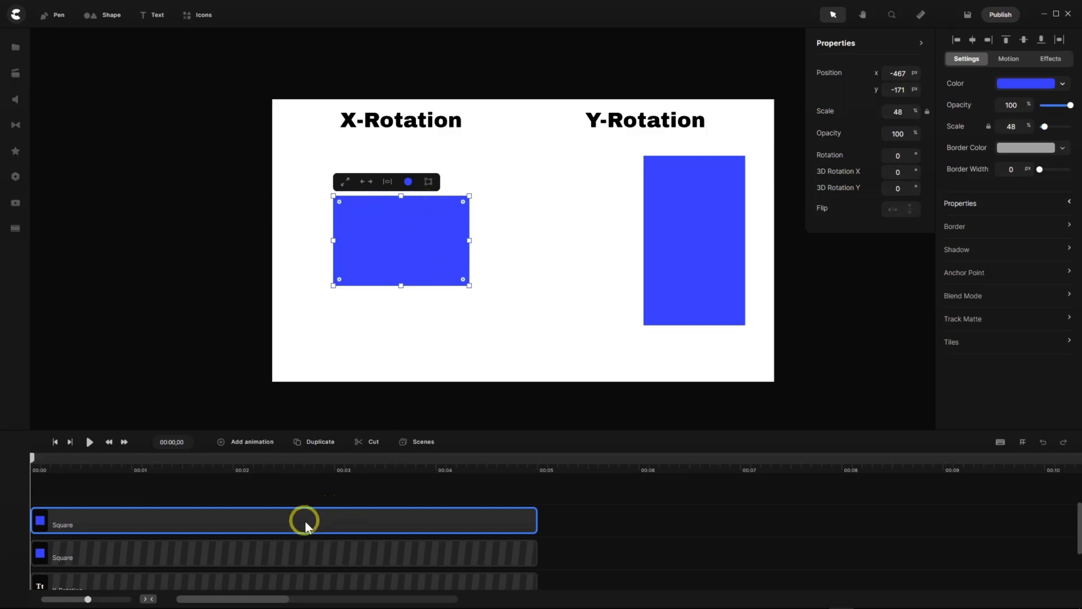
Duplicate the X-Rotation rectangle and snap the copy directly above the original, with their edges touching.
{"action": "left_click", "coordinate": [298, 444]}
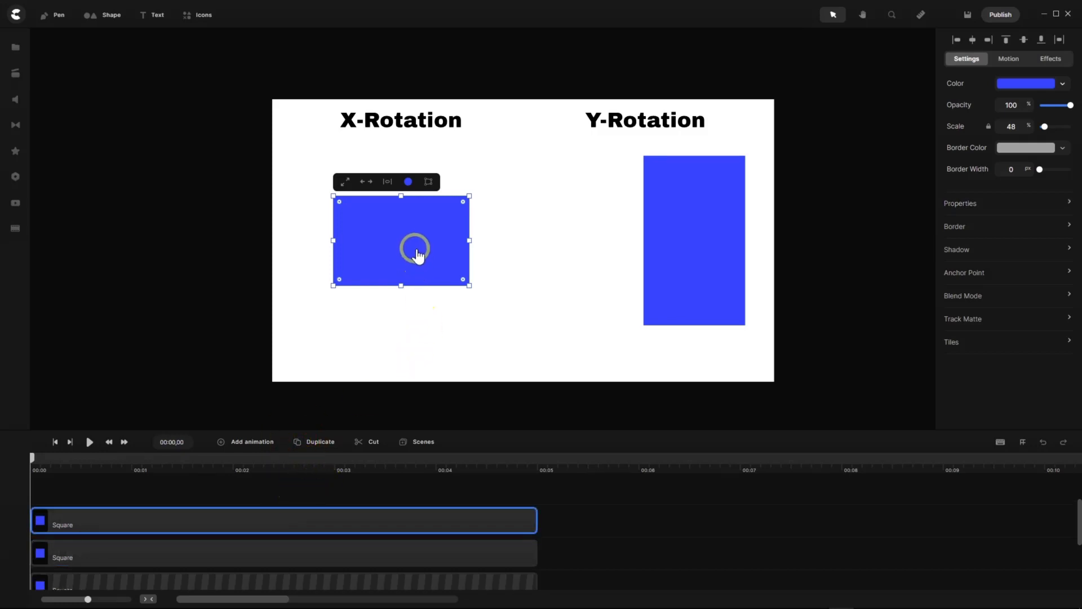
{"action": "left_click", "coordinate": [1024, 442]}
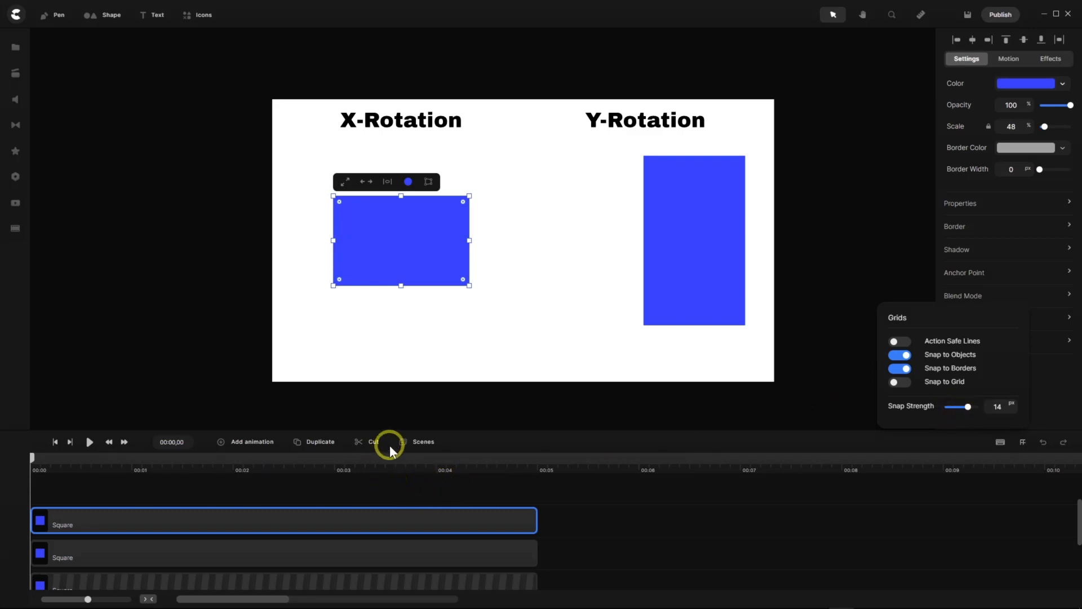
{"action": "left_click", "coordinate": [398, 246]}
{"action": "left_click_drag", "start_coordinate": [399, 246], "coordinate": [395, 157]}
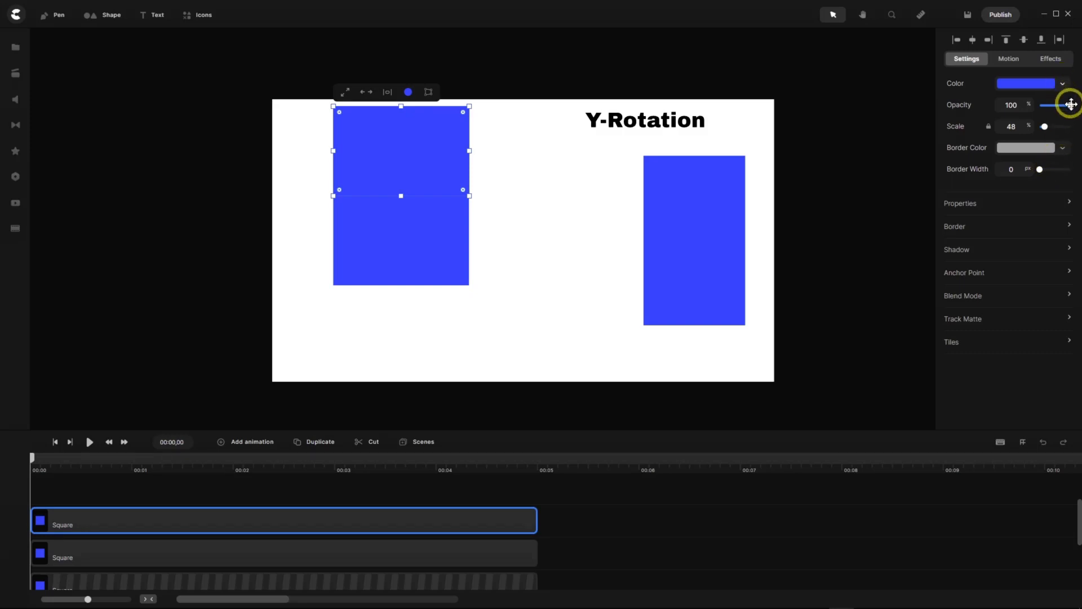
Set the upper rectangle's opacity to 0% and group it with the visible rectangle below.
{"action": "left_click_drag", "start_coordinate": [1071, 104], "coordinate": [1012, 110]}
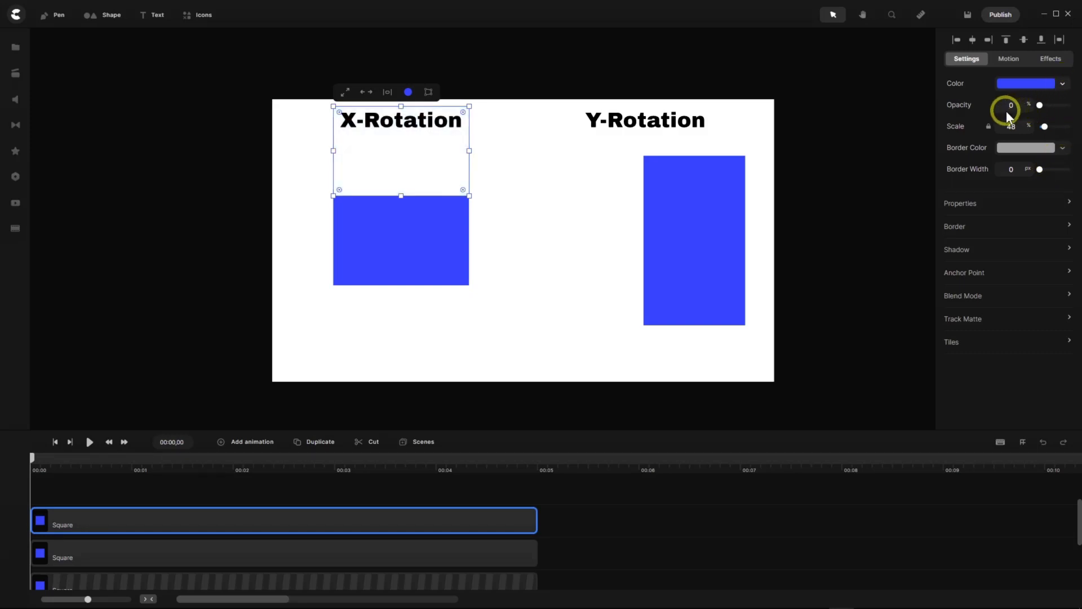
{"action": "left_click_drag", "start_coordinate": [562, 516], "coordinate": [492, 546]}
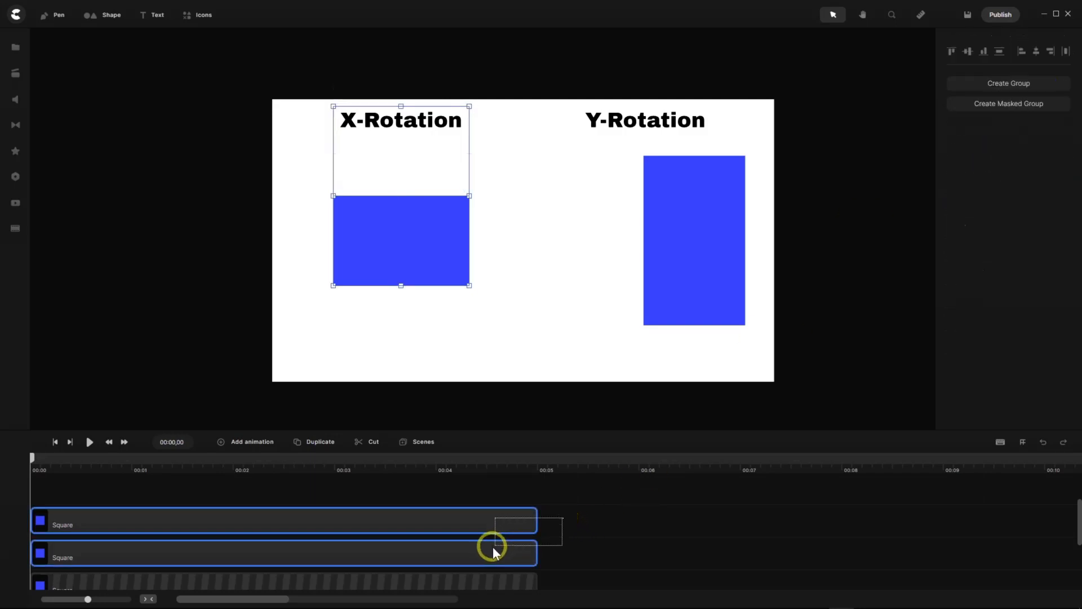
{"action": "right_click", "coordinate": [448, 529]}
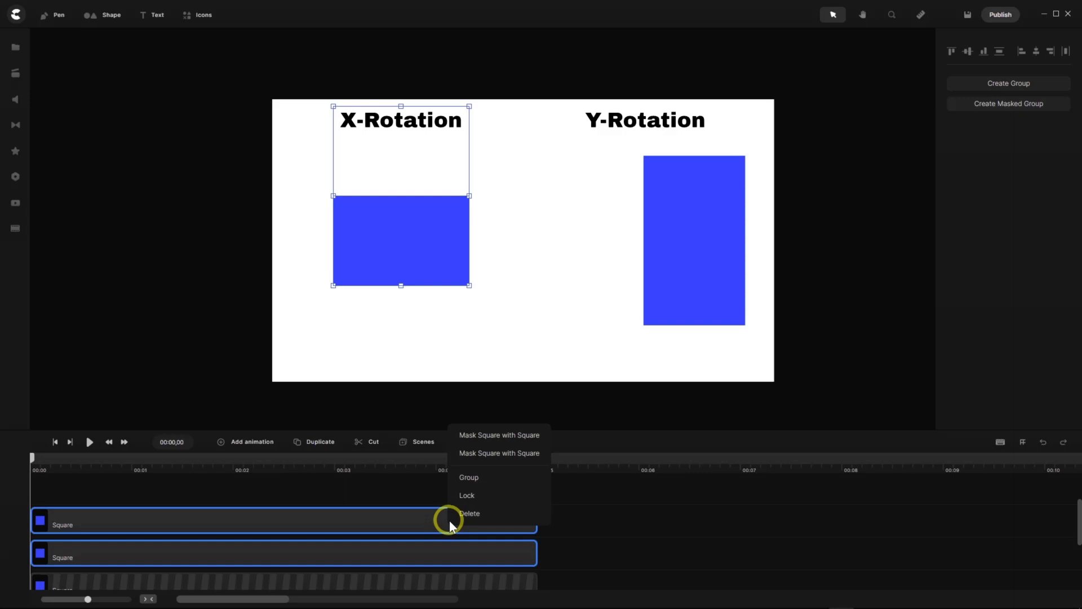
{"action": "left_click", "coordinate": [473, 478]}
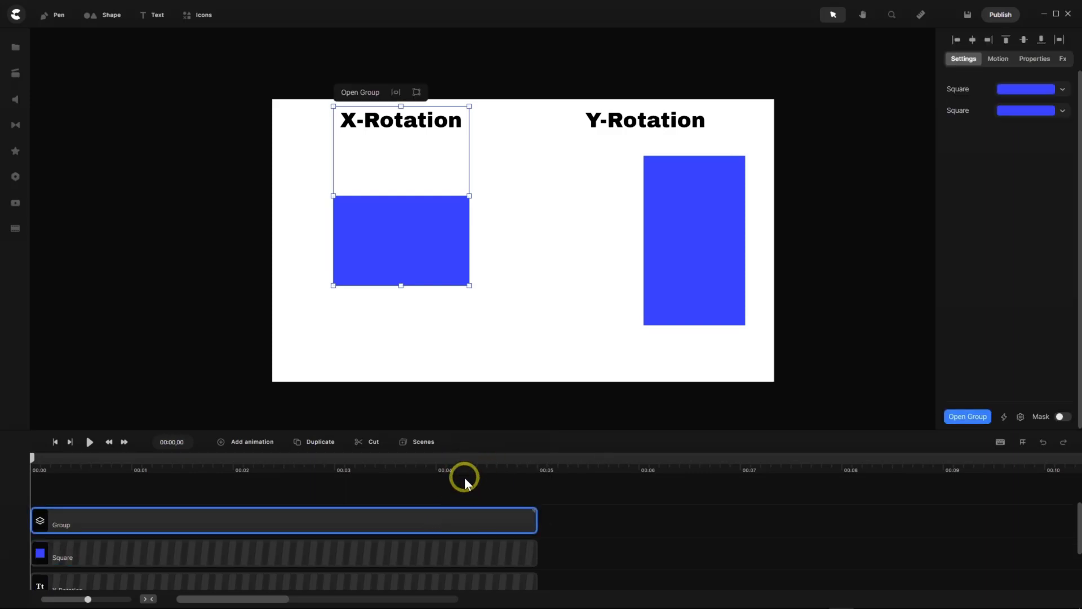
Show the group's anchor point and set its 3D Rotation X to 7°.
{"action": "left_click", "coordinate": [1028, 65]}
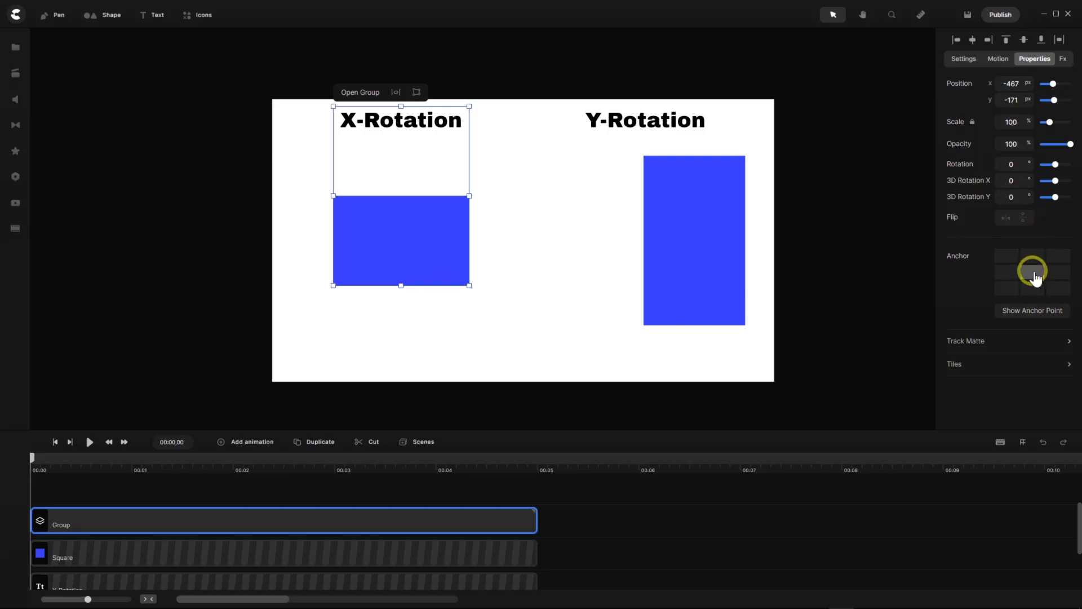
{"action": "left_click", "coordinate": [1042, 314]}
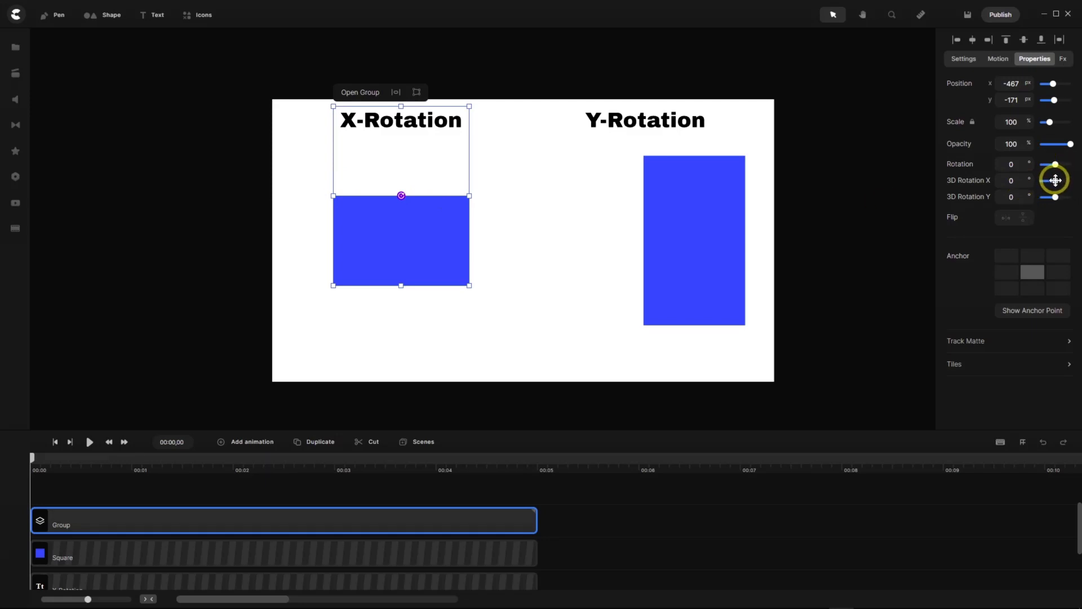
{"action": "mouse_move", "coordinate": [1056, 179]}
{"action": "left_mouse_down"}
{"action": "mouse_move", "coordinate": [1042, 176]}
{"action": "mouse_move", "coordinate": [1058, 182]}
{"action": "left_mouse_up"}
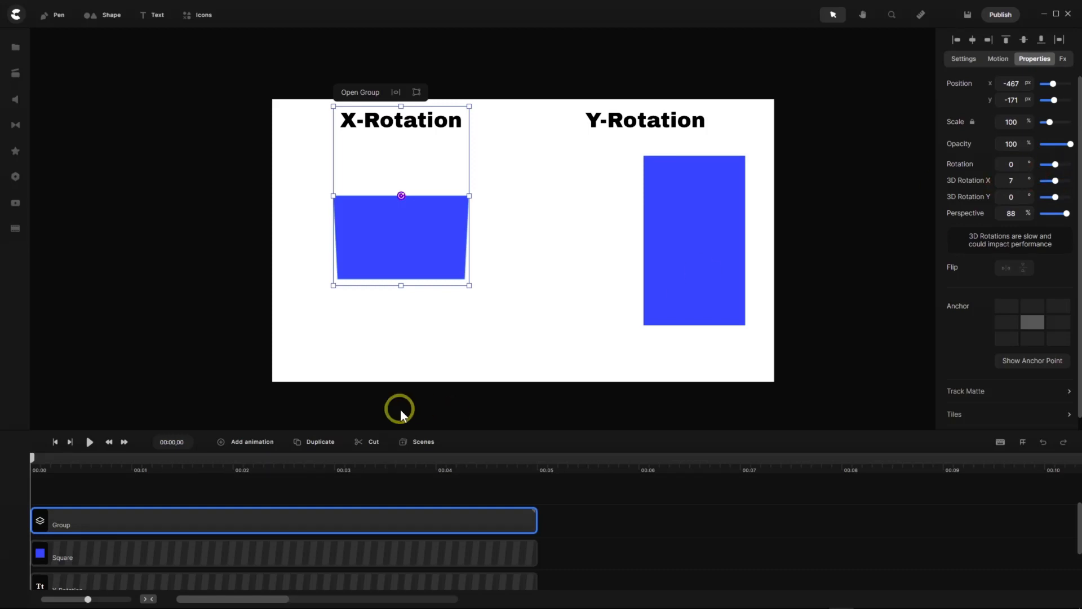
Hide the group of X-Rotation rectangles and lock it.
{"action": "right_click", "coordinate": [309, 522]}
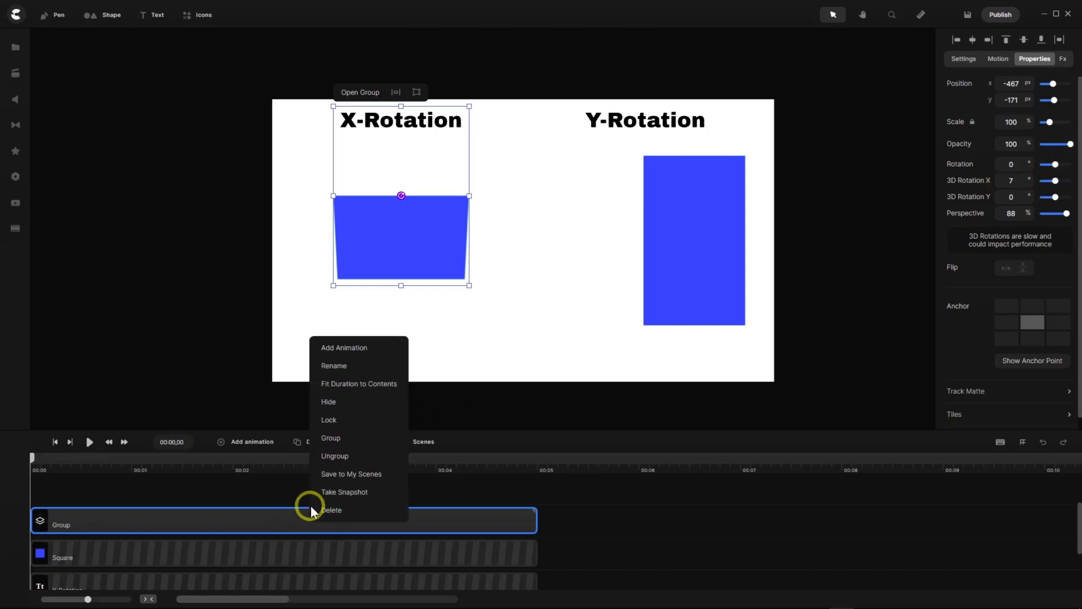
{"action": "left_click", "coordinate": [333, 403]}
{"action": "right_click", "coordinate": [250, 513]}
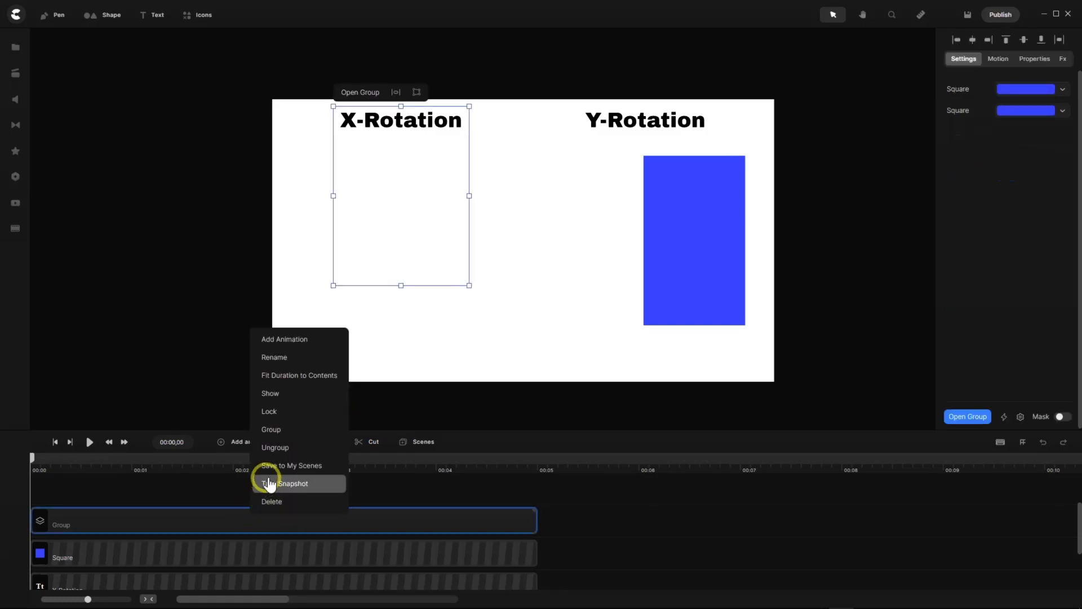
{"action": "left_click", "coordinate": [275, 415]}
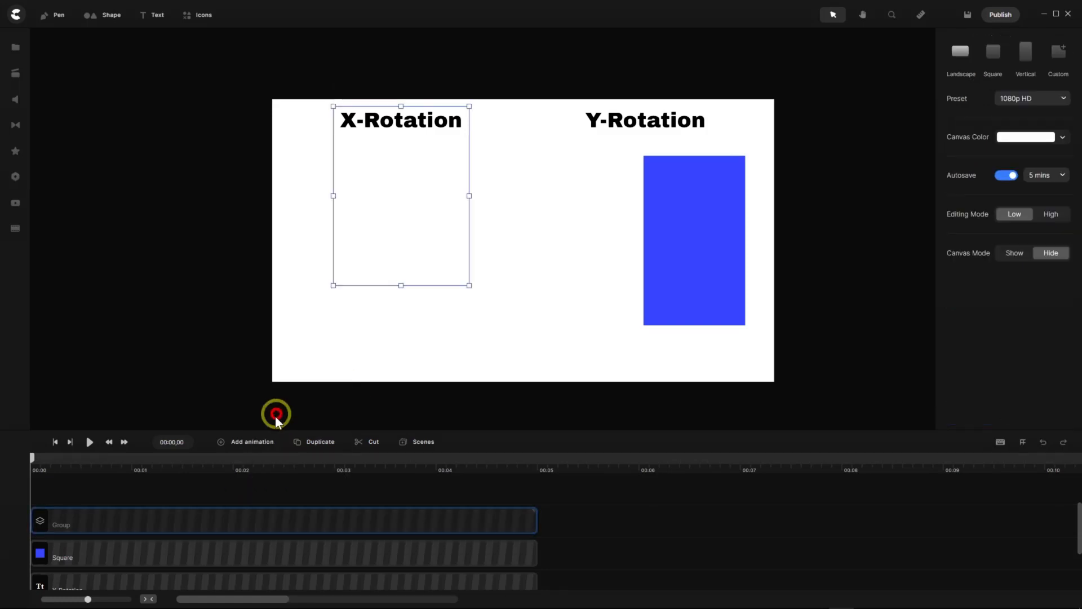
Unlock the Y-Rotation rectangle and move its layer above the hidden group, clearing the excess tracks.
{"action": "right_click", "coordinate": [231, 556]}
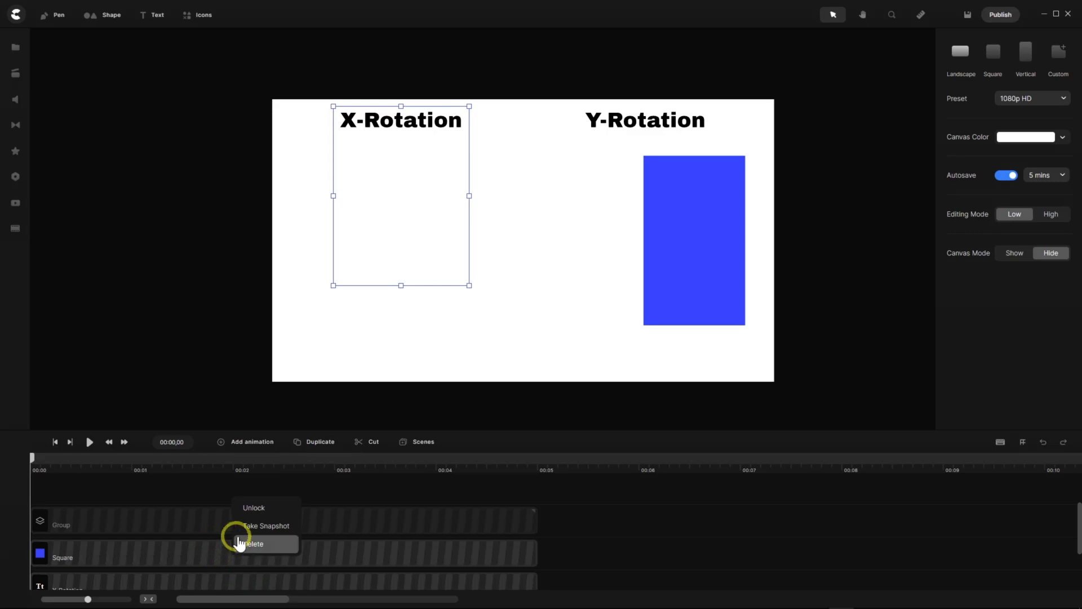
{"action": "left_click", "coordinate": [250, 509]}
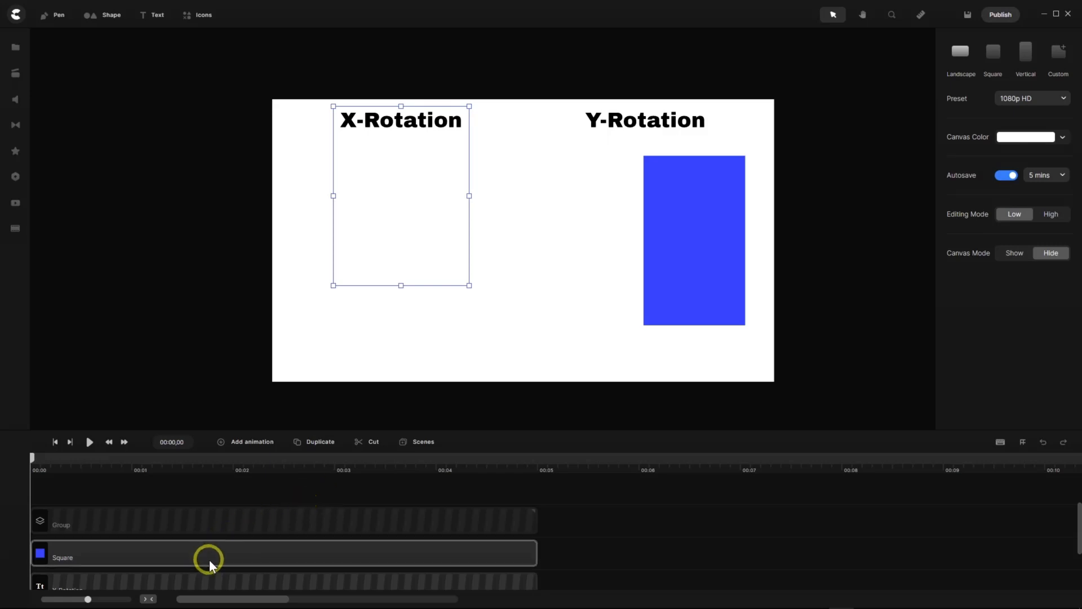
{"action": "left_click_drag", "start_coordinate": [209, 560], "coordinate": [208, 497]}
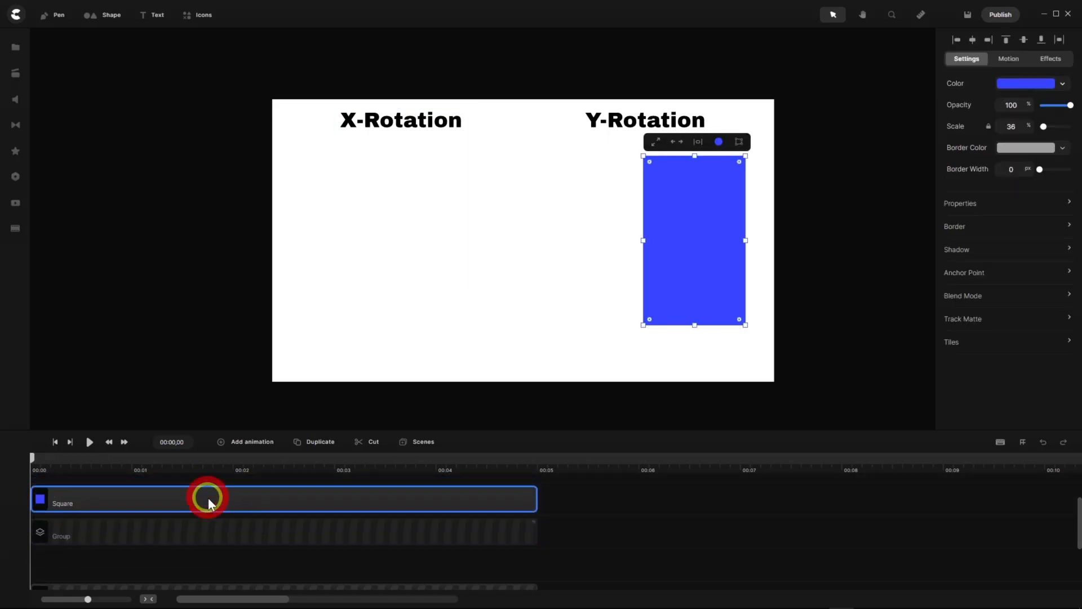
{"action": "right_click", "coordinate": [215, 565]}
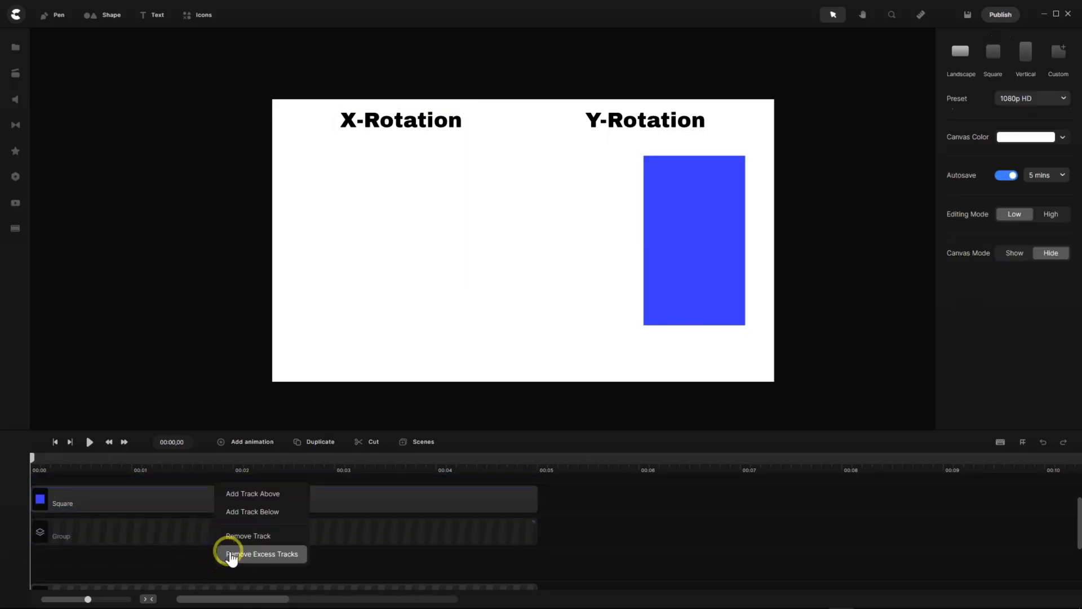
{"action": "left_click", "coordinate": [234, 554]}
Duplicate the Y-Rotation rectangle and snap the copy to the original's left side, with their edges touching.
{"action": "left_click", "coordinate": [229, 495]}
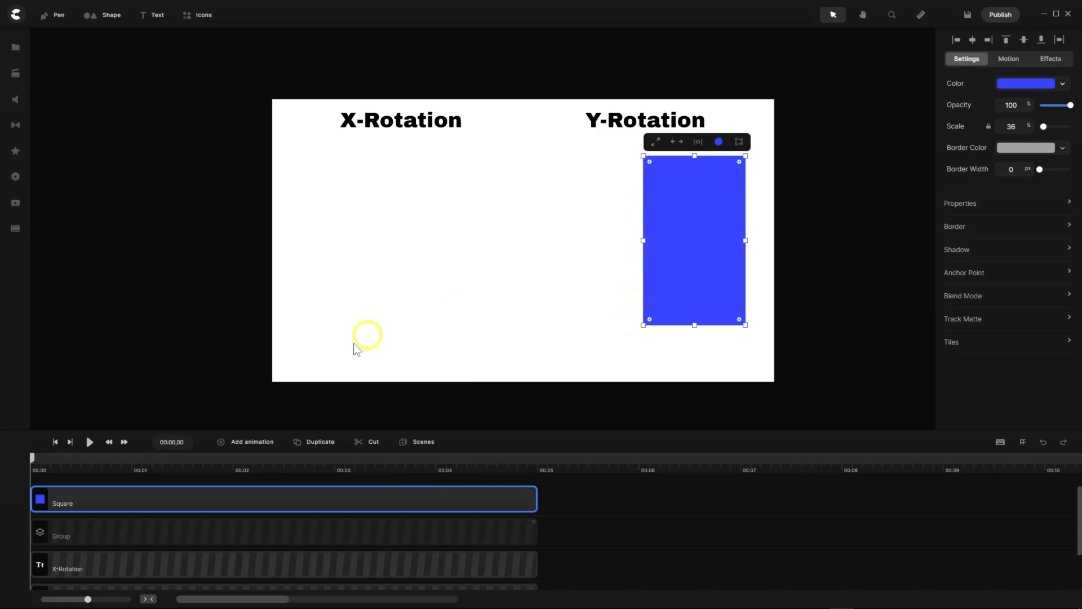
{"action": "left_click", "coordinate": [301, 447]}
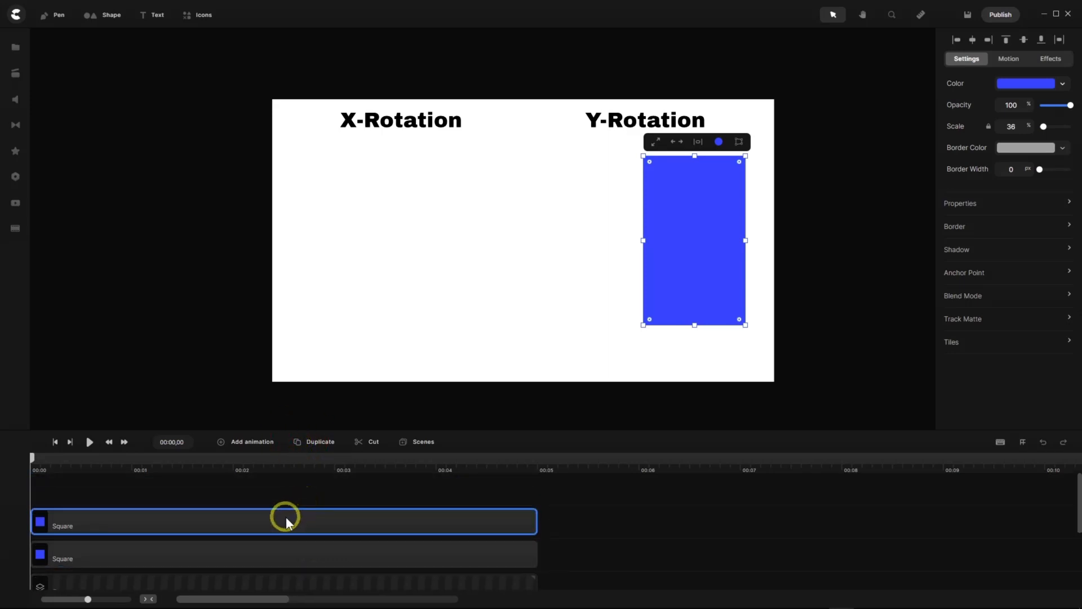
{"action": "left_click_drag", "start_coordinate": [699, 240], "coordinate": [570, 221]}
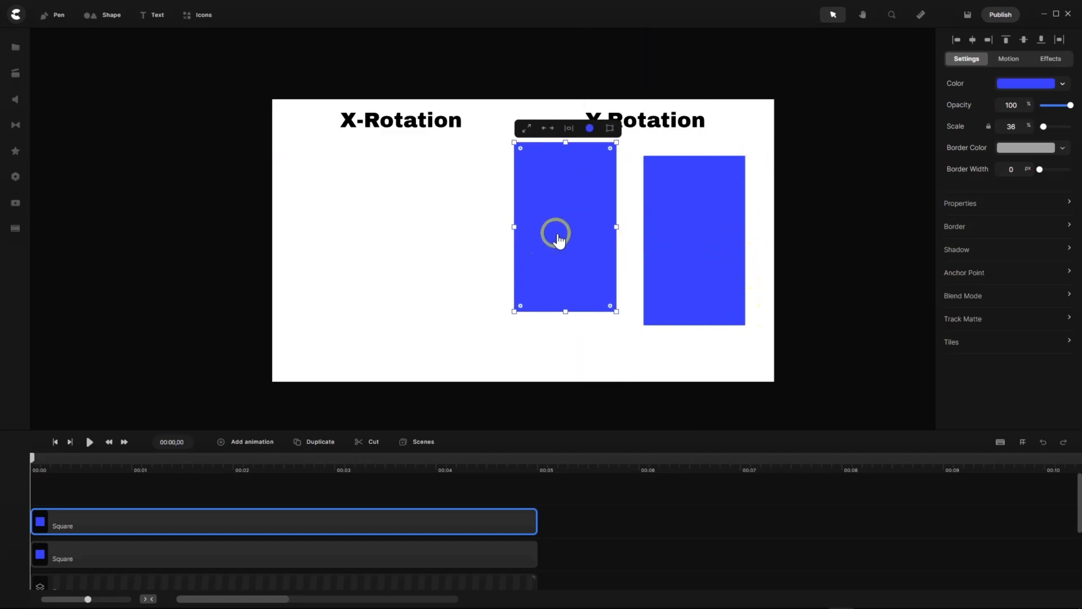
{"action": "left_click_drag", "start_coordinate": [558, 237], "coordinate": [582, 243]}
{"action": "scroll", "coordinate": [643, 167], "scroll_direction": "up", "scroll_amount": 5}
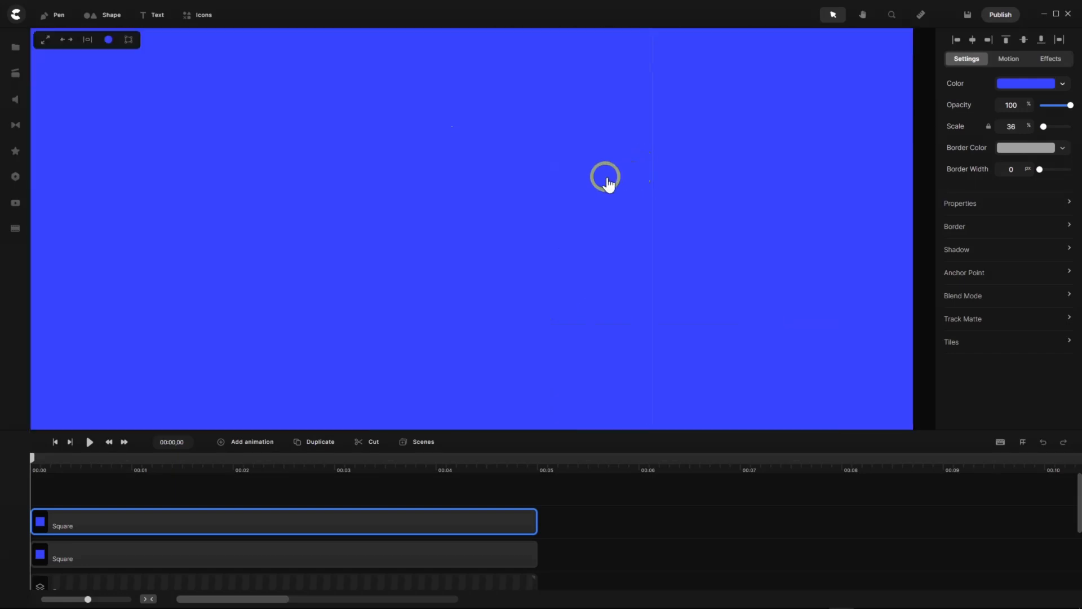
{"action": "scroll", "coordinate": [606, 179], "scroll_direction": "down", "scroll_amount": 2}
{"action": "left_click_drag", "start_coordinate": [568, 184], "coordinate": [607, 181]}
{"action": "scroll", "coordinate": [614, 150], "scroll_direction": "down", "scroll_amount": 5}
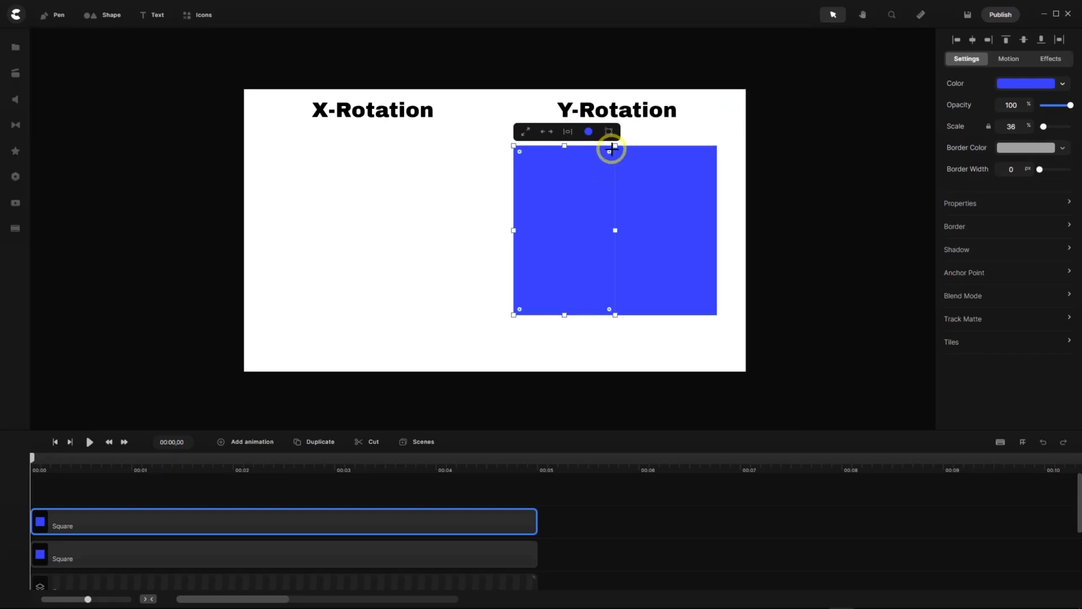
{"action": "left_click", "coordinate": [804, 330]}
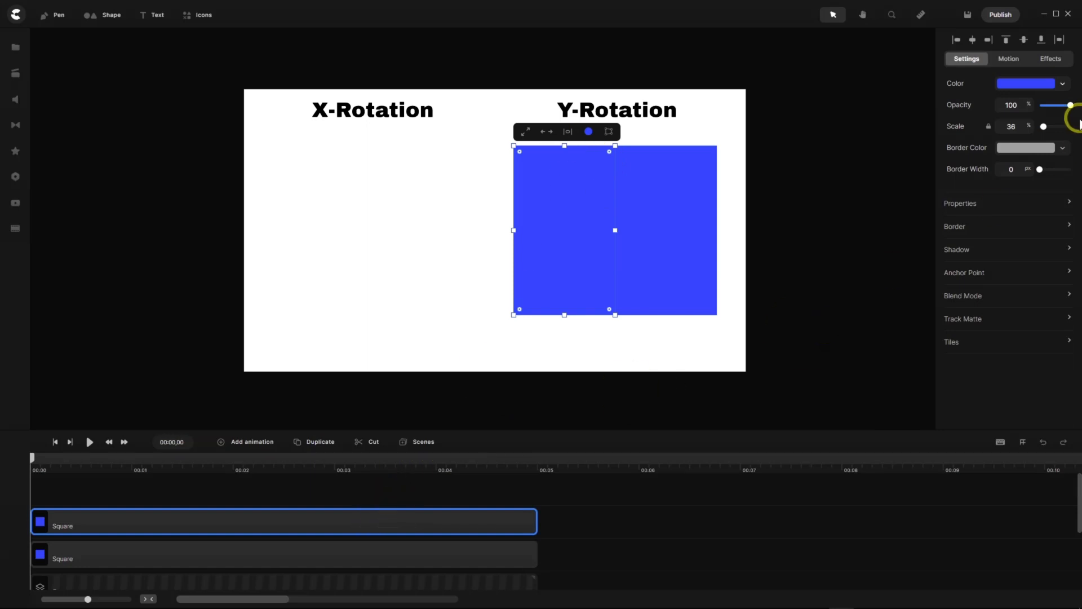
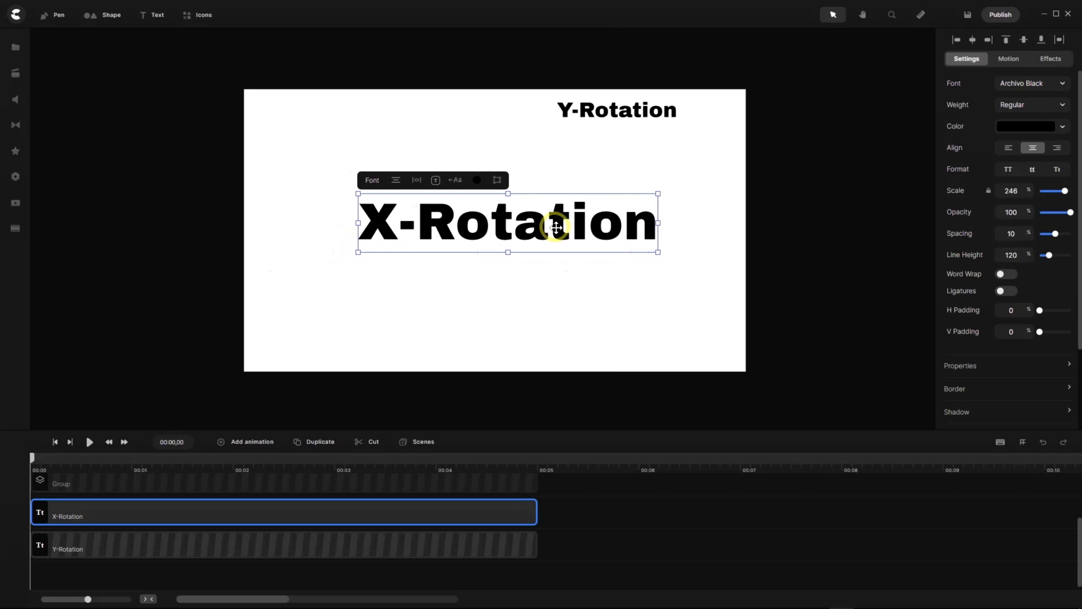
Center the enlarged X-Rotation text on the canvas and inspect its bounding box around the letters.
{"action": "left_click", "coordinate": [1060, 40]}
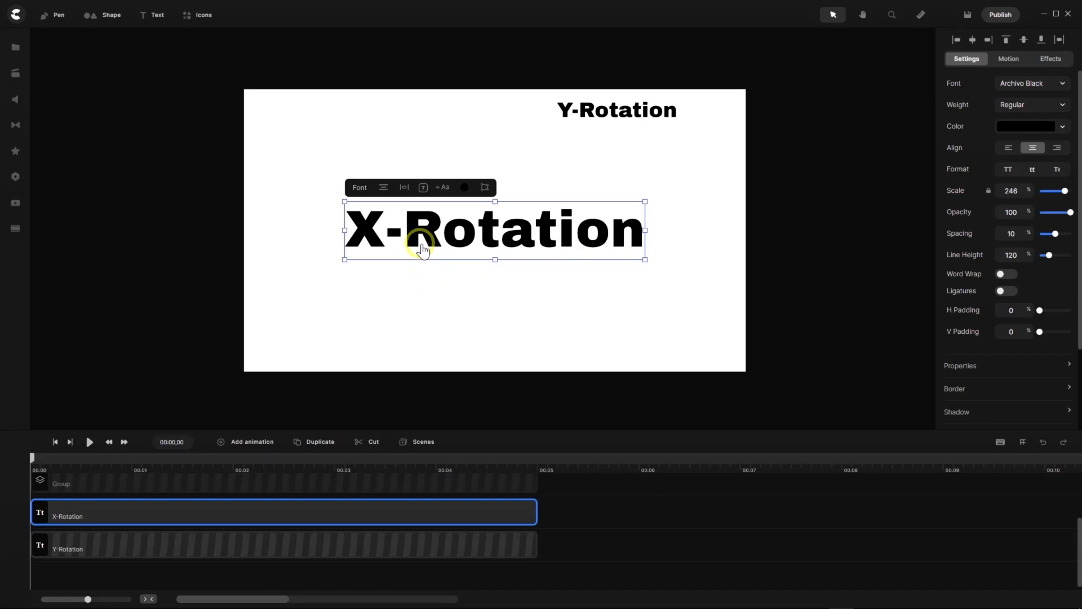
{"action": "scroll", "coordinate": [427, 252], "scroll_direction": "up", "scroll_amount": 5}
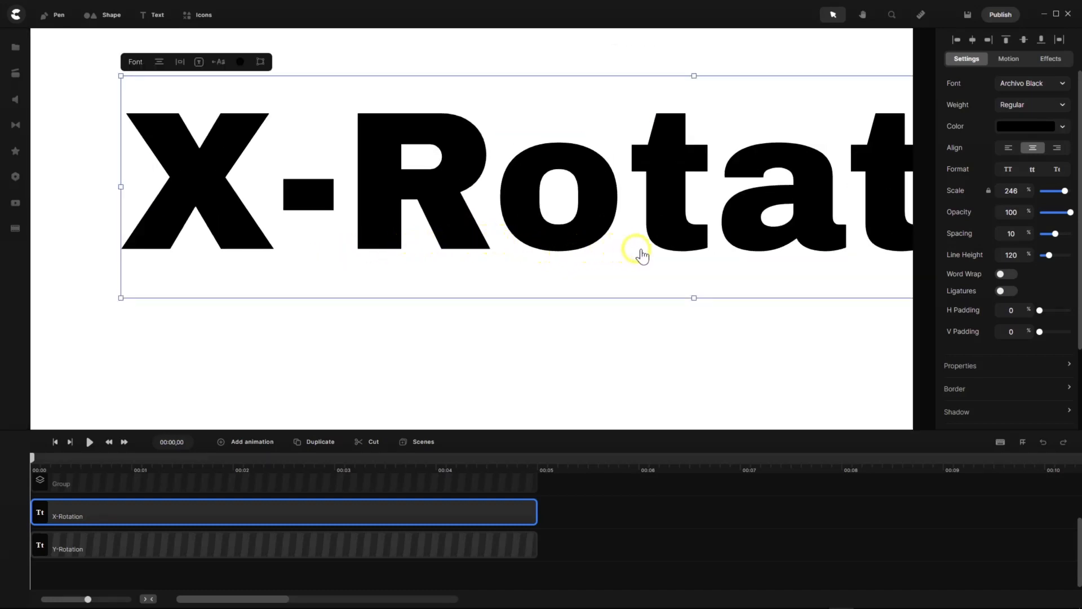
{"action": "scroll", "coordinate": [339, 226], "scroll_direction": "down", "scroll_amount": 3}
{"action": "scroll", "coordinate": [334, 225], "scroll_direction": "down", "scroll_amount": 3}
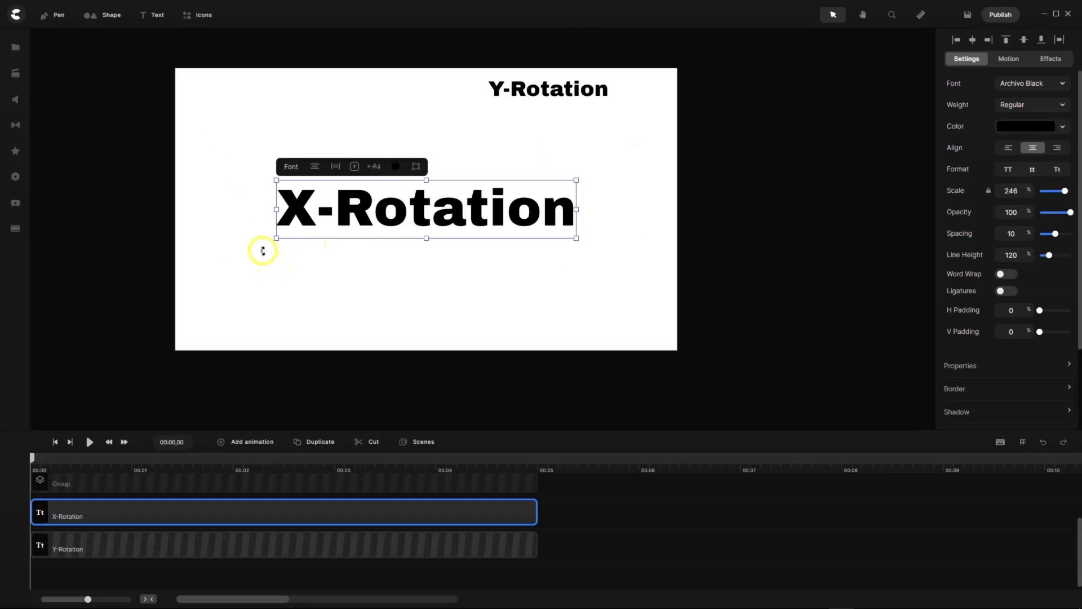
{"action": "scroll", "coordinate": [261, 249], "scroll_direction": "up", "scroll_amount": 2}
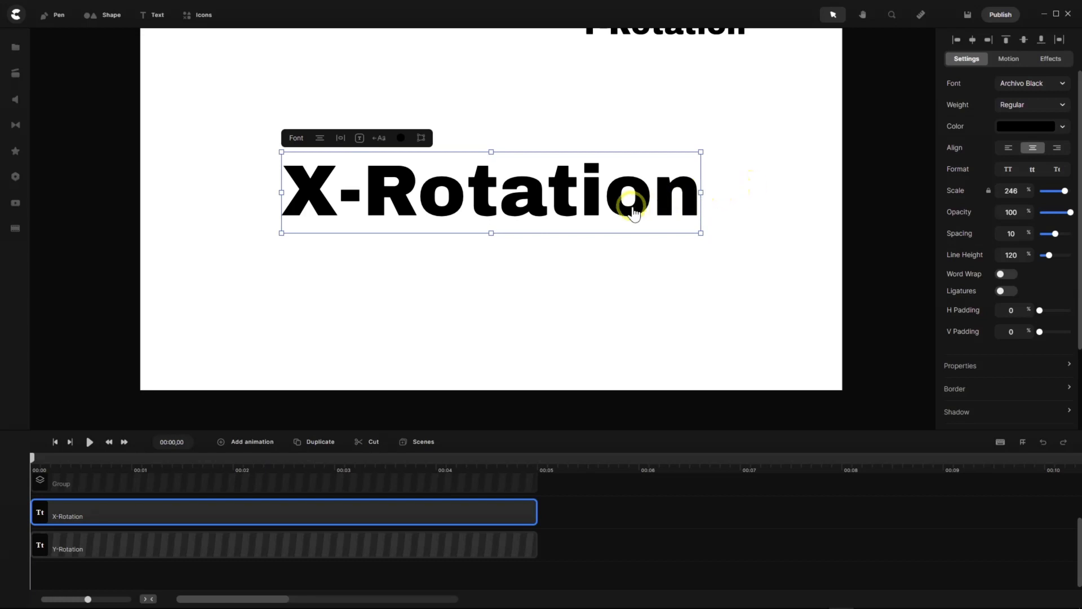
{"action": "scroll", "coordinate": [572, 198], "scroll_direction": "down", "scroll_amount": 3}
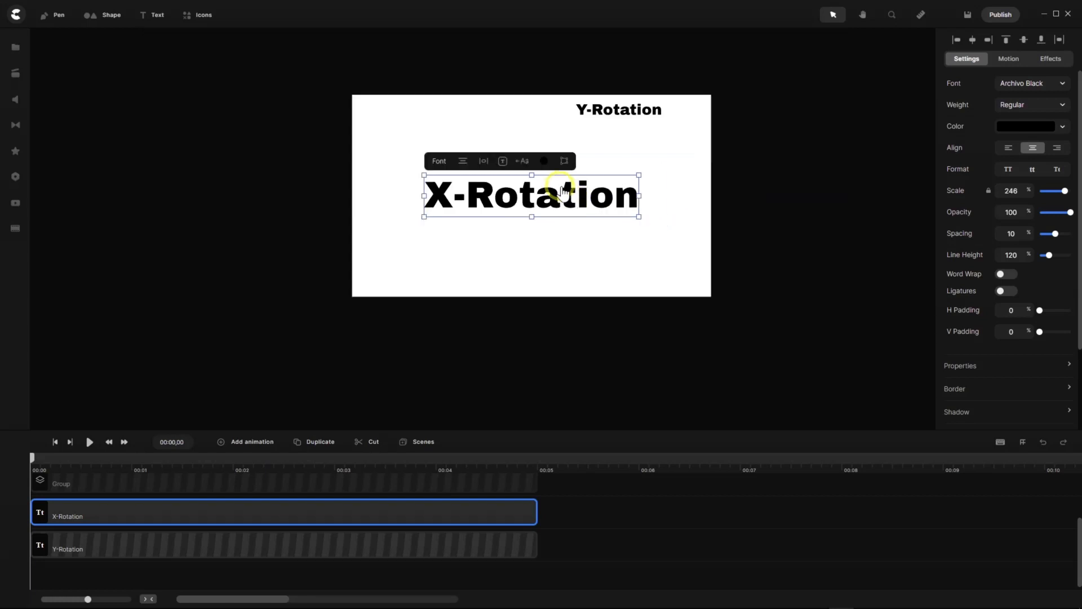
{"action": "scroll", "coordinate": [561, 186], "scroll_direction": "up", "scroll_amount": 3}
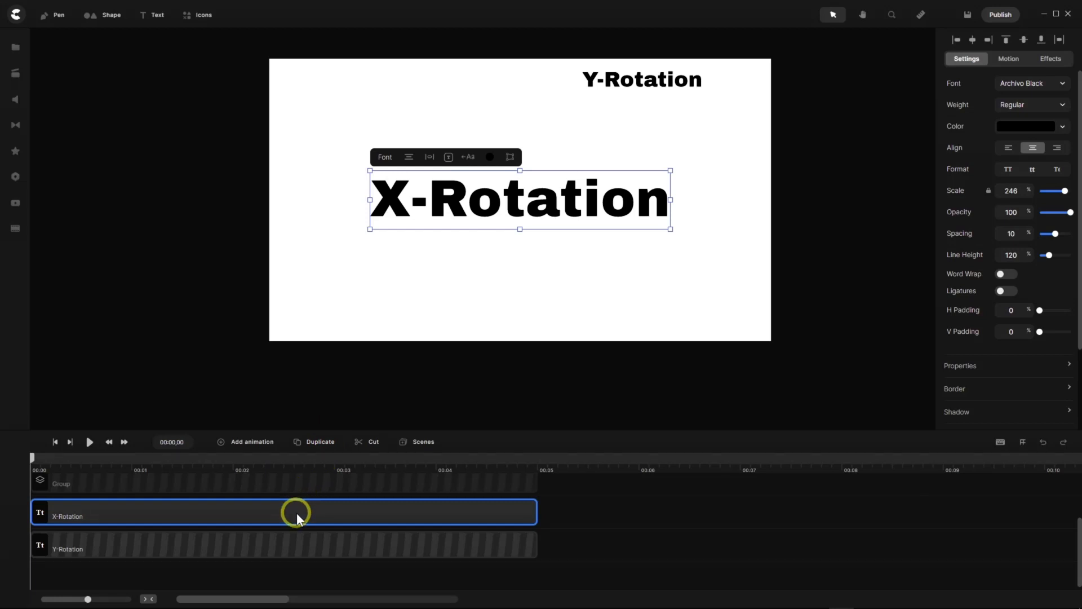
Duplicate the X-Rotation text and place the vertically flipped copy directly below the original, at Y position 223 px.
{"action": "left_click", "coordinate": [301, 446]}
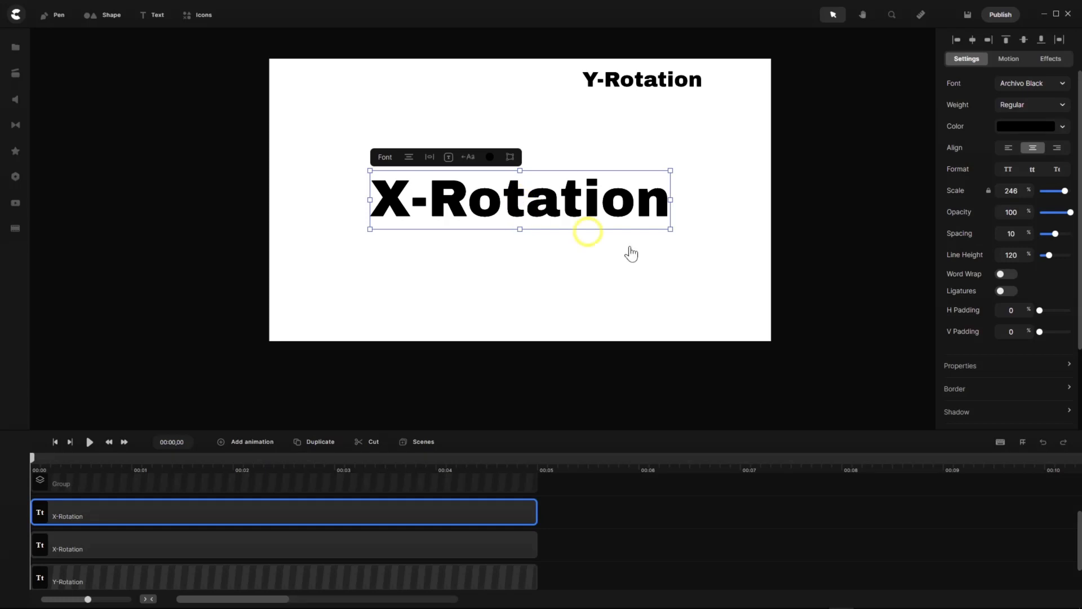
{"action": "left_click", "coordinate": [1069, 366]}
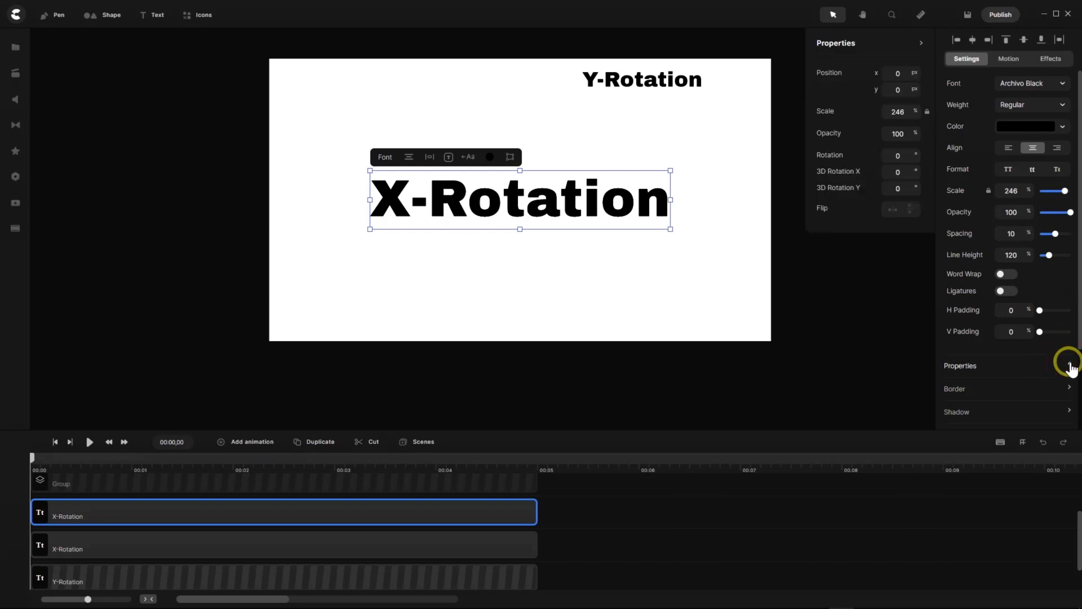
{"action": "left_click", "coordinate": [912, 212]}
{"action": "left_click", "coordinate": [533, 209]}
{"action": "left_click_drag", "start_coordinate": [533, 210], "coordinate": [534, 267]}
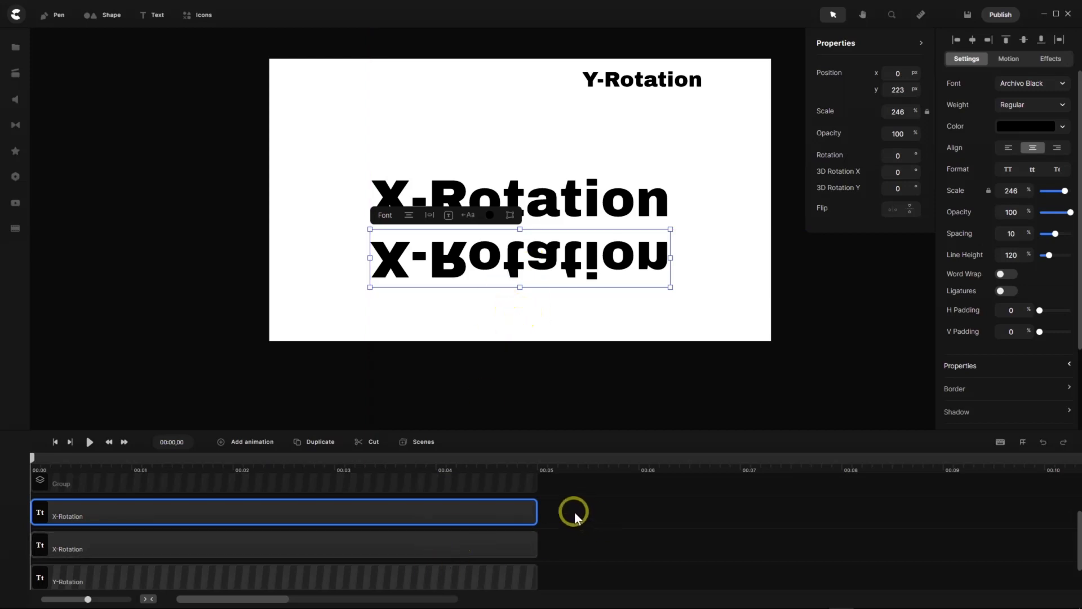
Try grouping the original and flipped texts with the group's anchor point shown, and undo the grouping.
{"action": "left_click_drag", "start_coordinate": [570, 509], "coordinate": [499, 559]}
{"action": "right_click", "coordinate": [490, 519]}
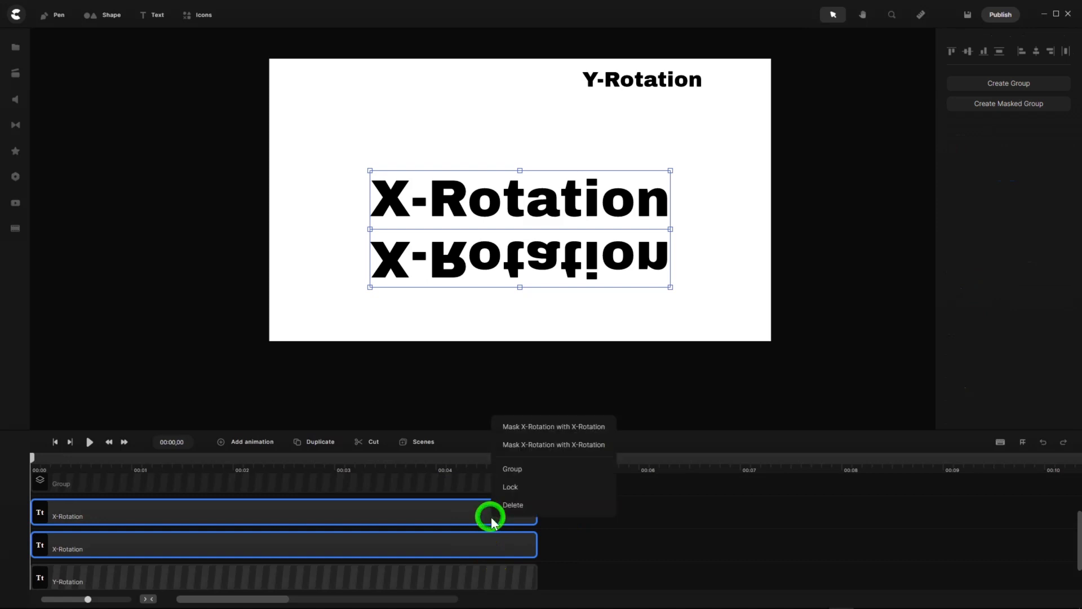
{"action": "left_click", "coordinate": [509, 470]}
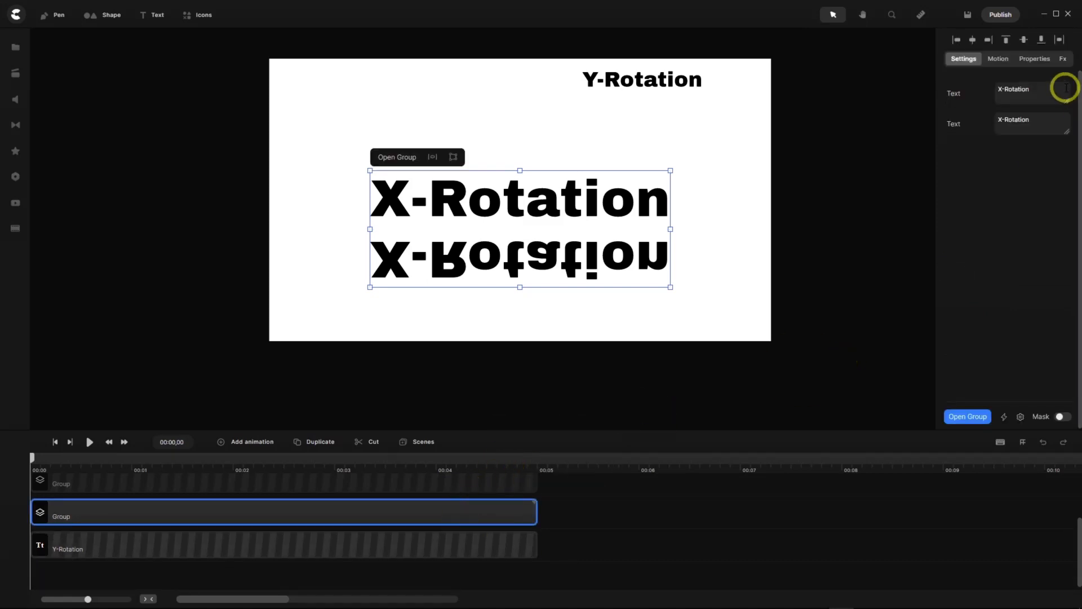
{"action": "left_click", "coordinate": [1036, 58]}
{"action": "left_click", "coordinate": [1041, 312]}
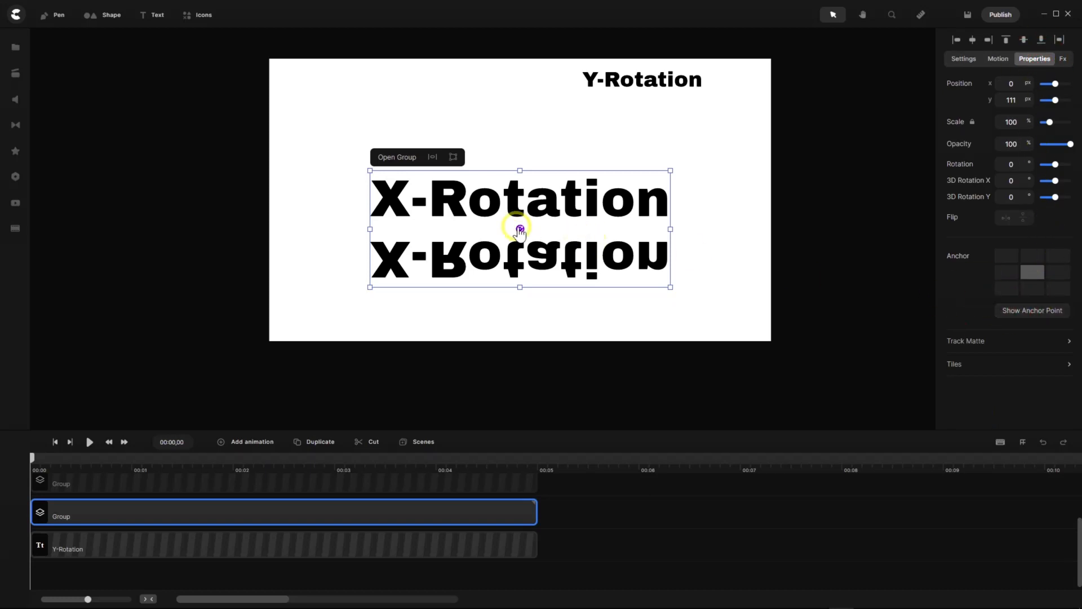
{"action": "scroll", "coordinate": [520, 229], "scroll_direction": "up", "scroll_amount": 5}
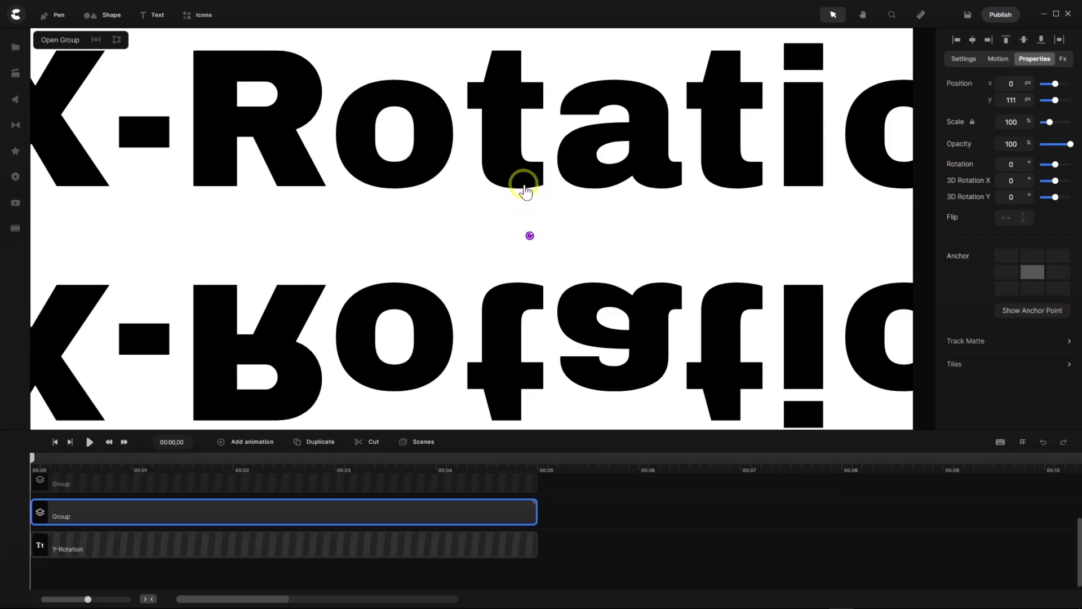
{"action": "scroll", "coordinate": [533, 191], "scroll_direction": "down", "scroll_amount": 5}
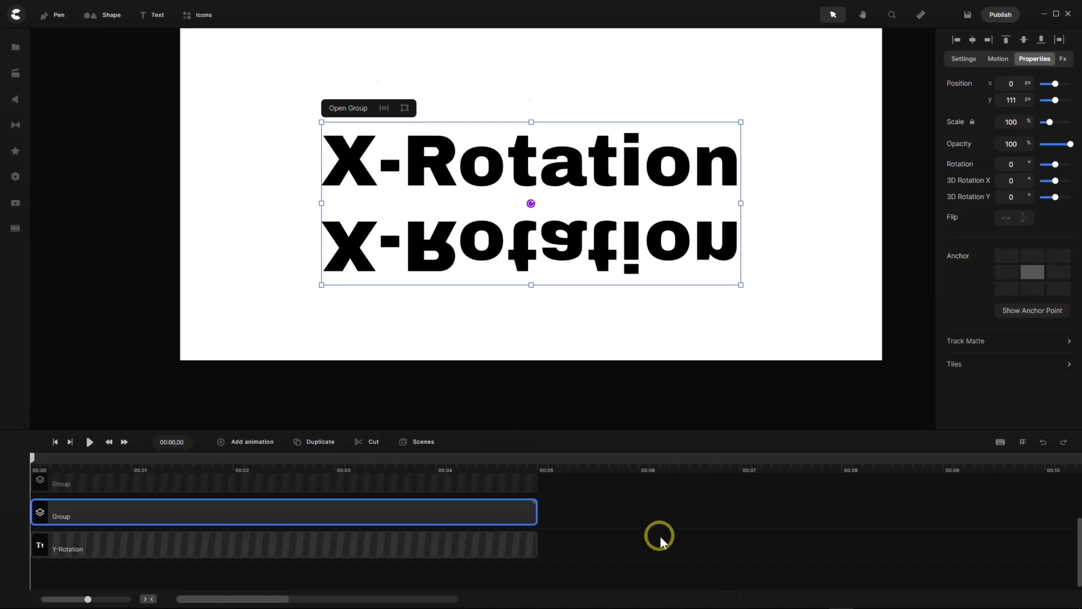
{"action": "key", "text": "ctrl+z"}
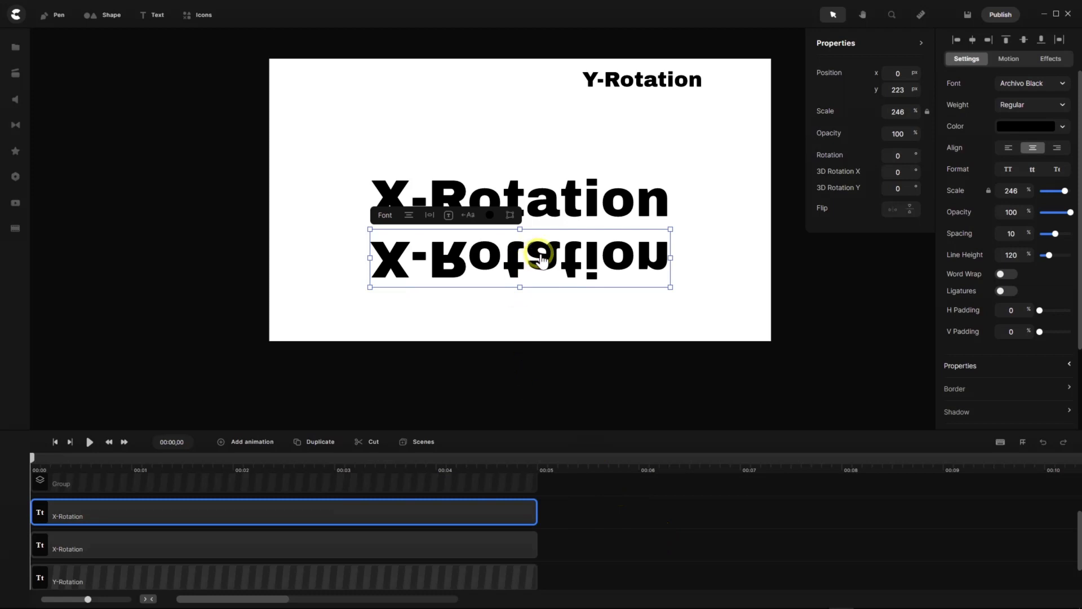
Move the flipped text up to Y position 128 px so its letters meet the bottoms of the original letters.
{"action": "scroll", "coordinate": [538, 255], "scroll_direction": "up", "scroll_amount": 5}
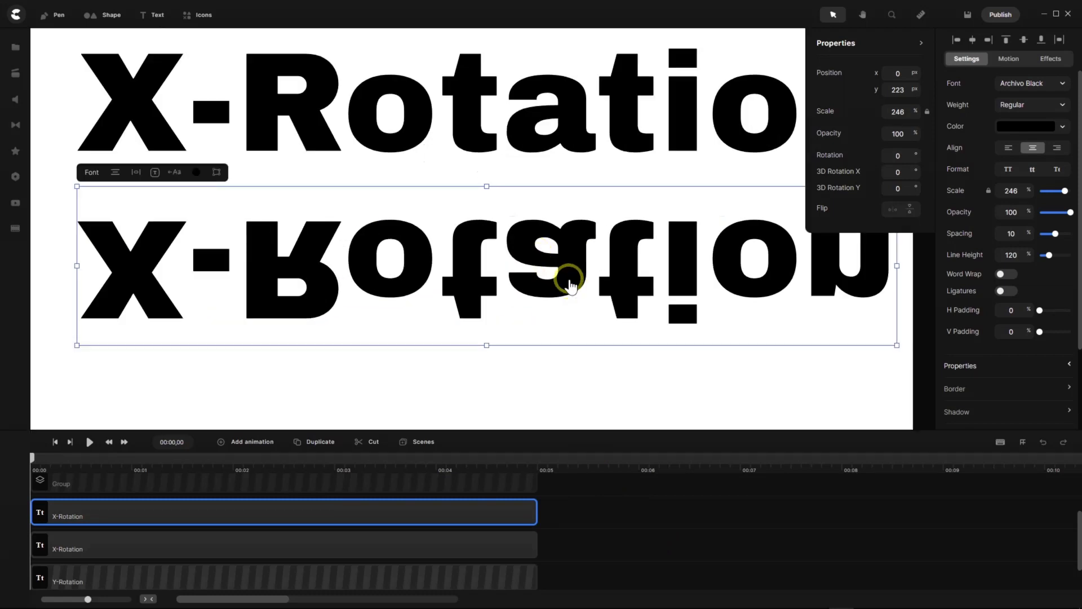
{"action": "left_click_drag", "start_coordinate": [564, 279], "coordinate": [563, 212]}
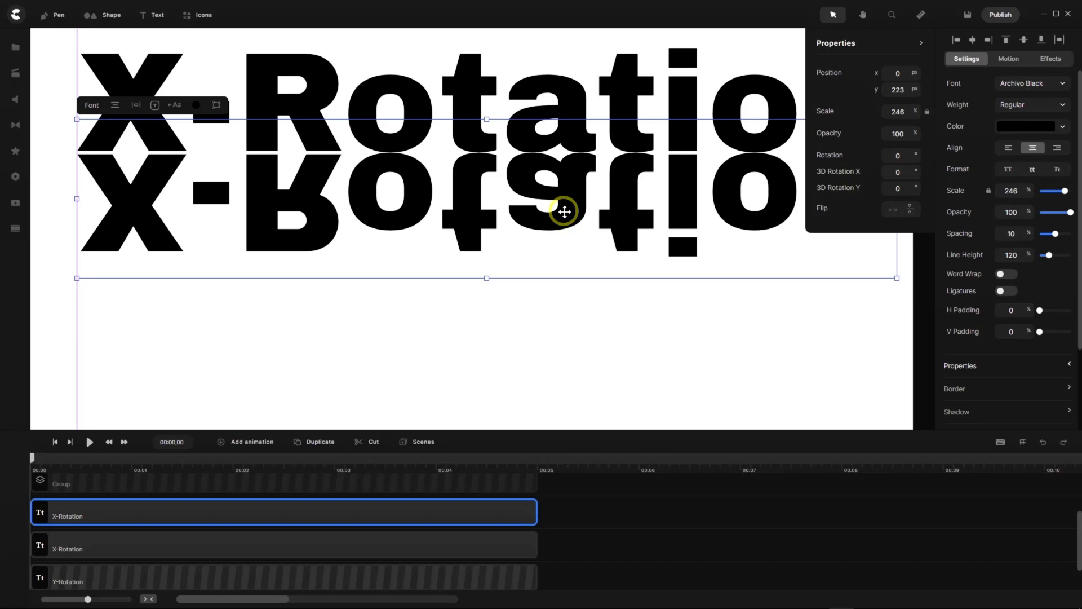
{"action": "left_click_drag", "start_coordinate": [565, 212], "coordinate": [565, 211]}
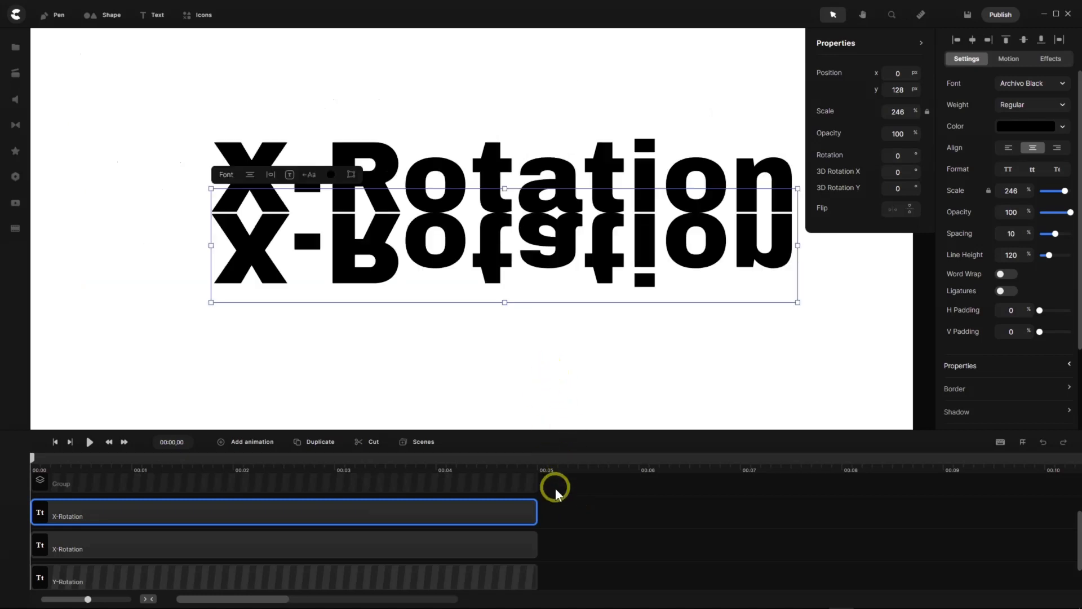
Group the original and flipped X-Rotation texts and check the group's anchor point where the letters meet.
{"action": "left_click", "coordinate": [557, 509]}
{"action": "left_click_drag", "start_coordinate": [562, 510], "coordinate": [493, 549]}
{"action": "right_click", "coordinate": [473, 516]}
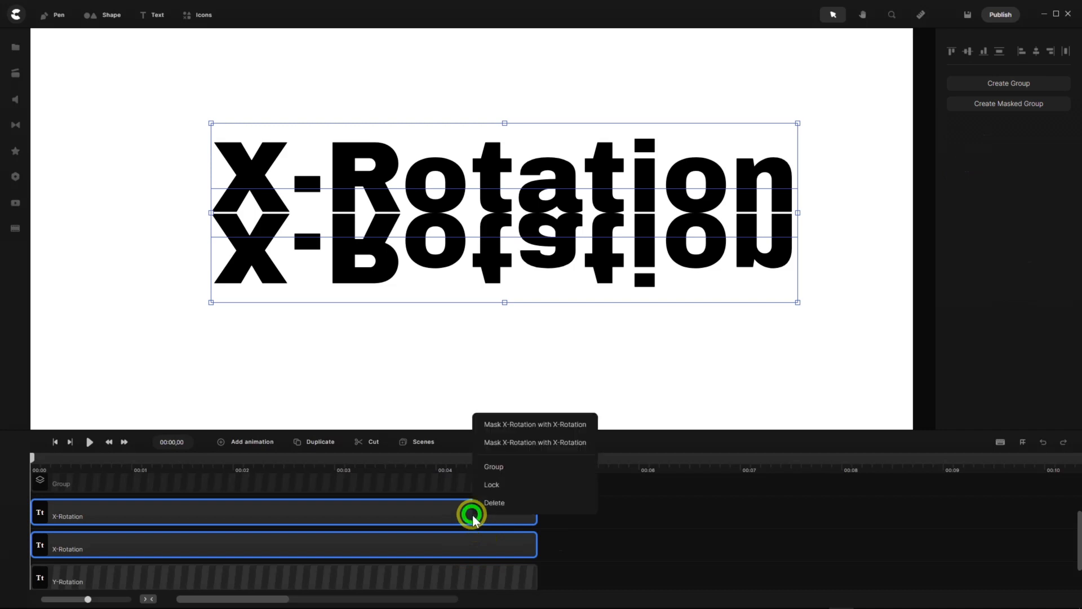
{"action": "left_click", "coordinate": [491, 472]}
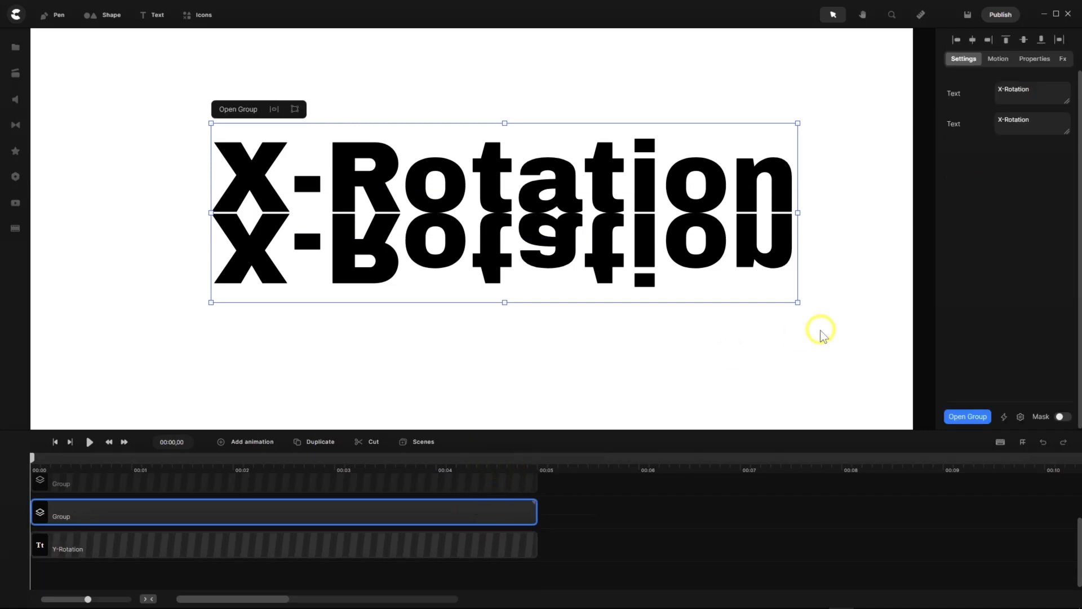
{"action": "left_click", "coordinate": [1036, 57]}
{"action": "left_click", "coordinate": [1034, 310]}
{"action": "scroll", "coordinate": [504, 217], "scroll_direction": "up", "scroll_amount": 5}
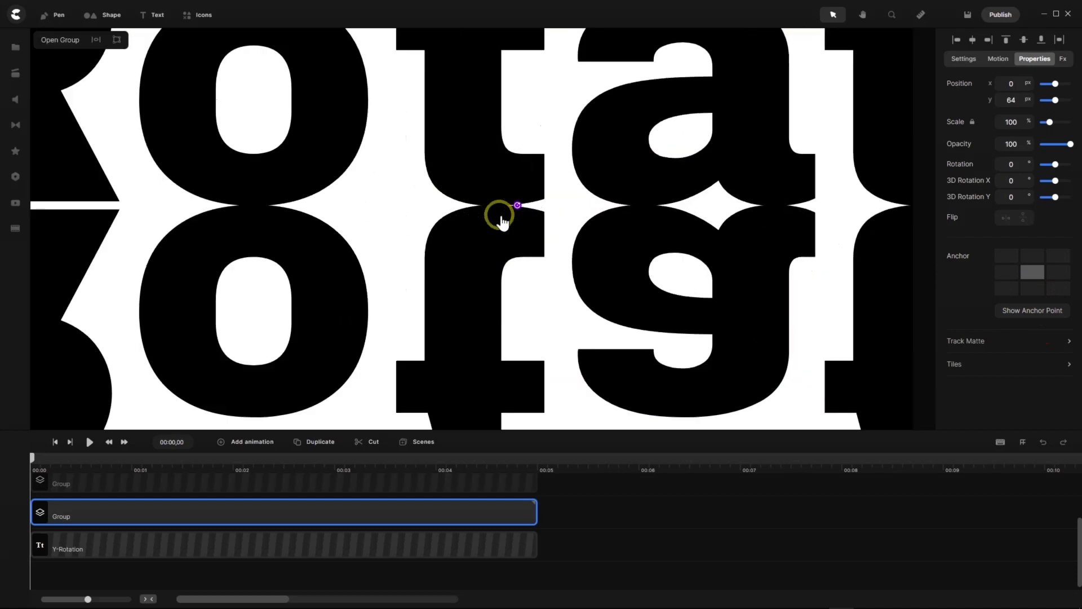
{"action": "scroll", "coordinate": [511, 205], "scroll_direction": "down", "scroll_amount": 5}
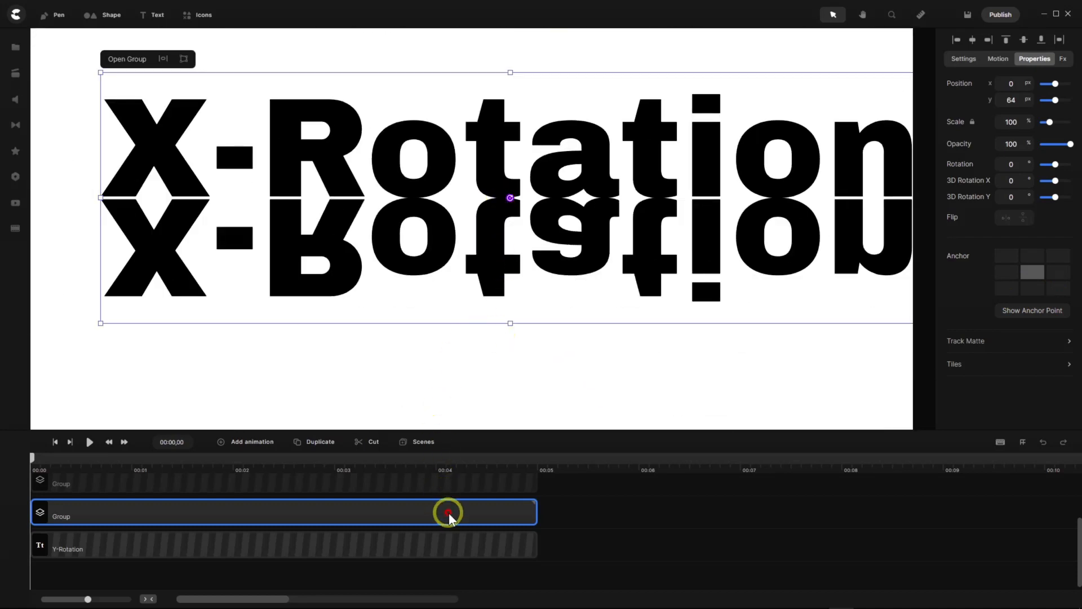
Open the X-Rotation group, set the flipped text's opacity to 0%, and return to the main timeline.
{"action": "left_click", "coordinate": [964, 61]}
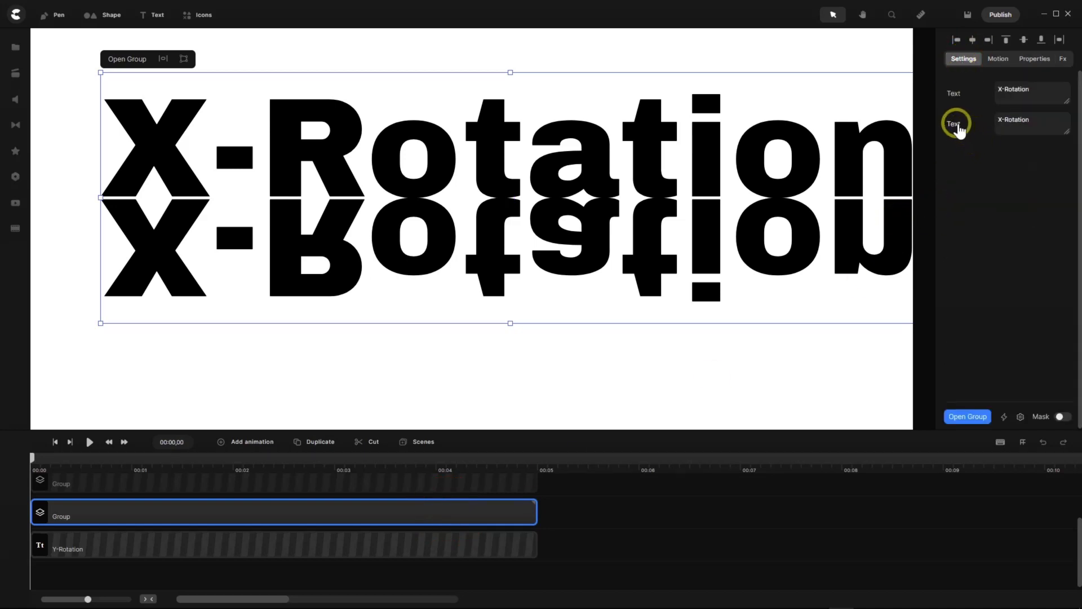
{"action": "left_click", "coordinate": [959, 125]}
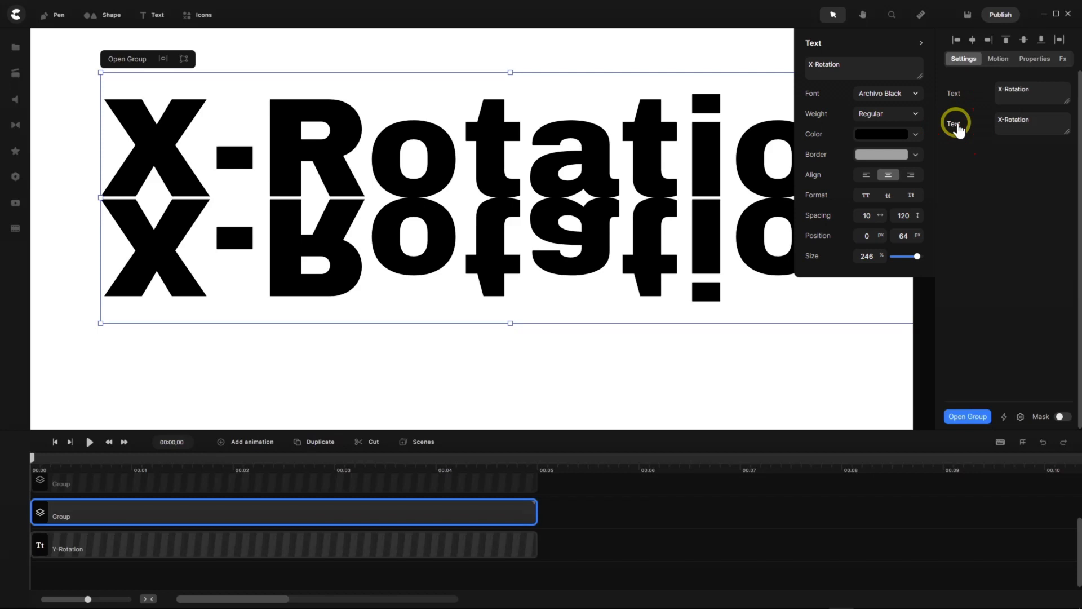
{"action": "left_click", "coordinate": [958, 125]}
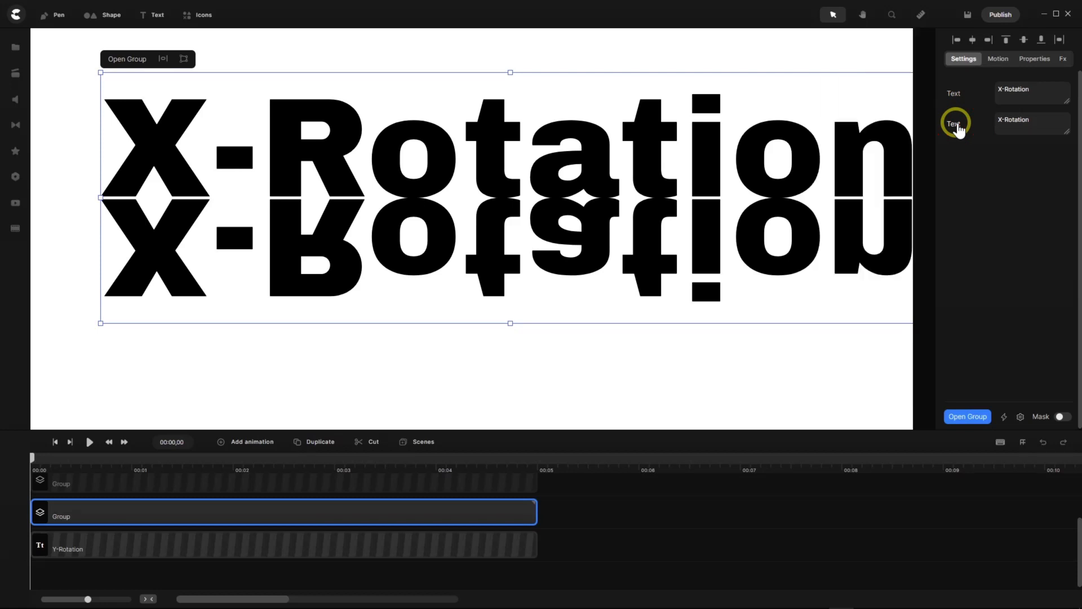
{"action": "double_click", "coordinate": [301, 515]}
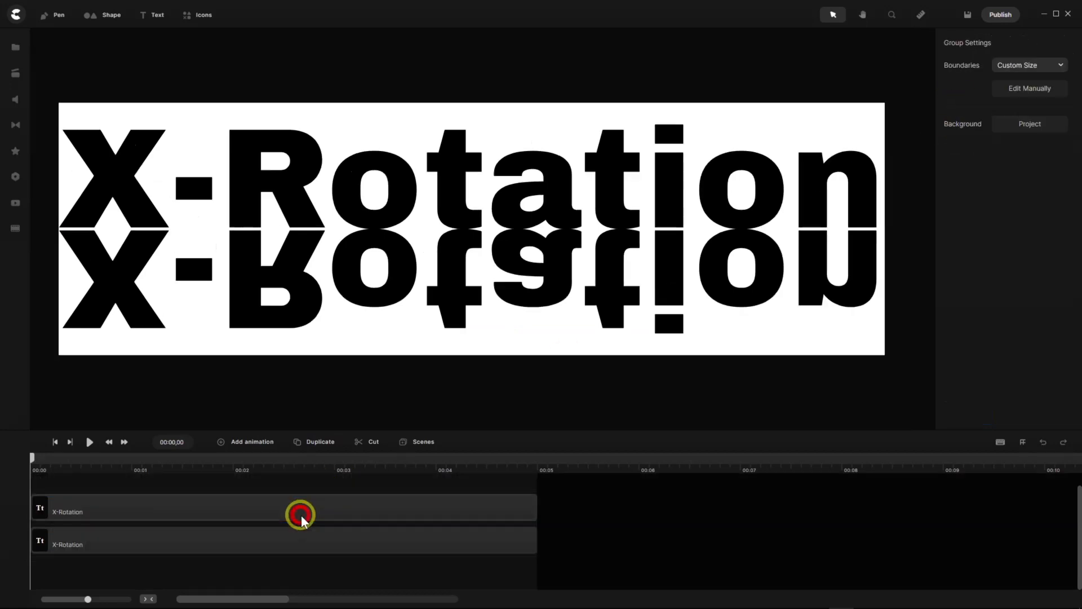
{"action": "left_click", "coordinate": [295, 549]}
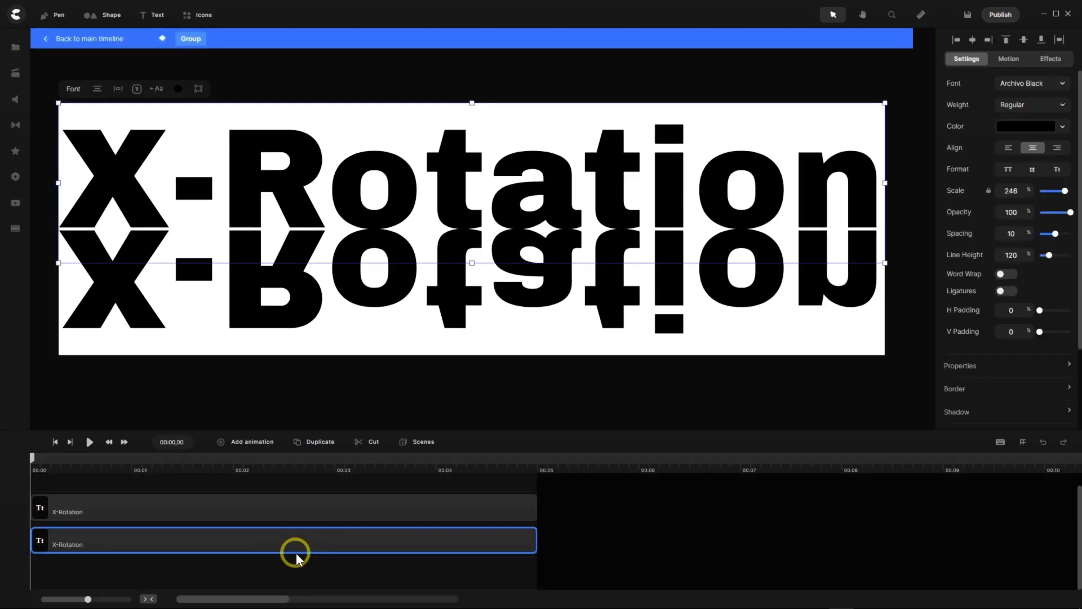
{"action": "left_click", "coordinate": [313, 511]}
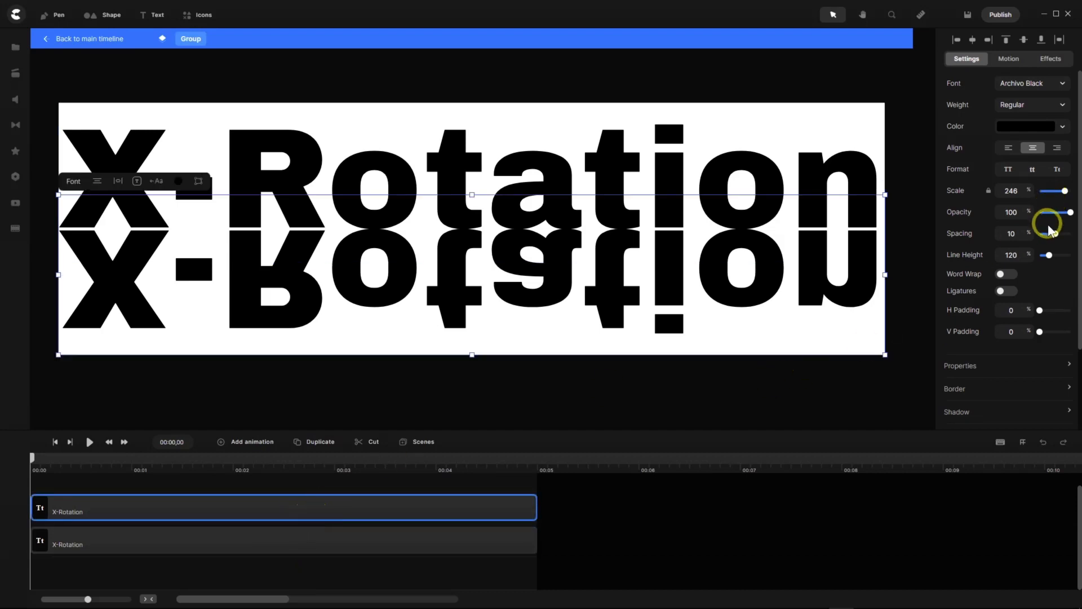
{"action": "left_click_drag", "start_coordinate": [1070, 212], "coordinate": [977, 231]}
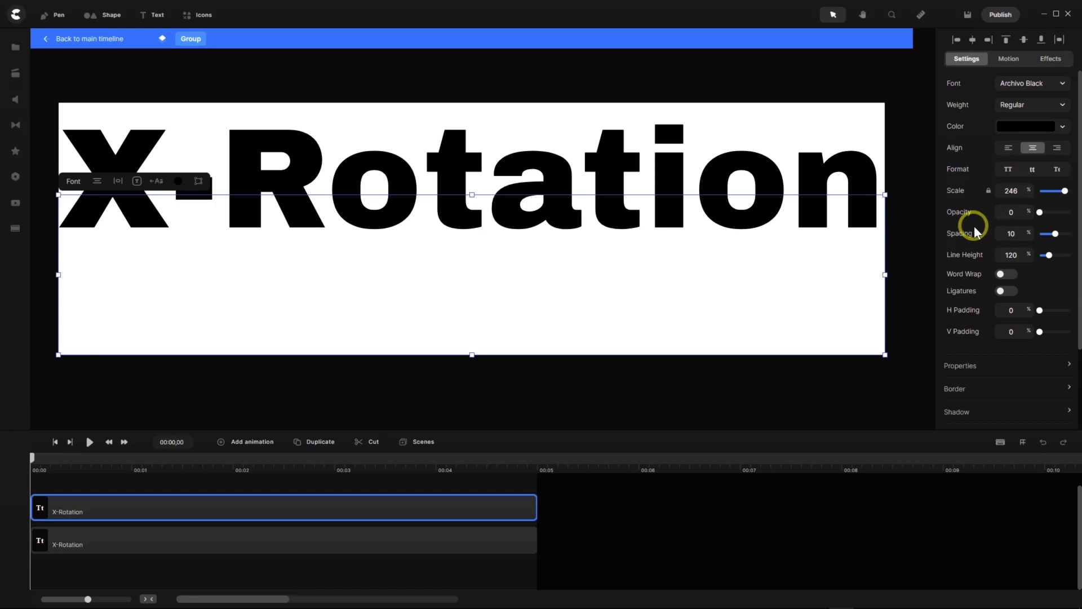
{"action": "left_click", "coordinate": [101, 42]}
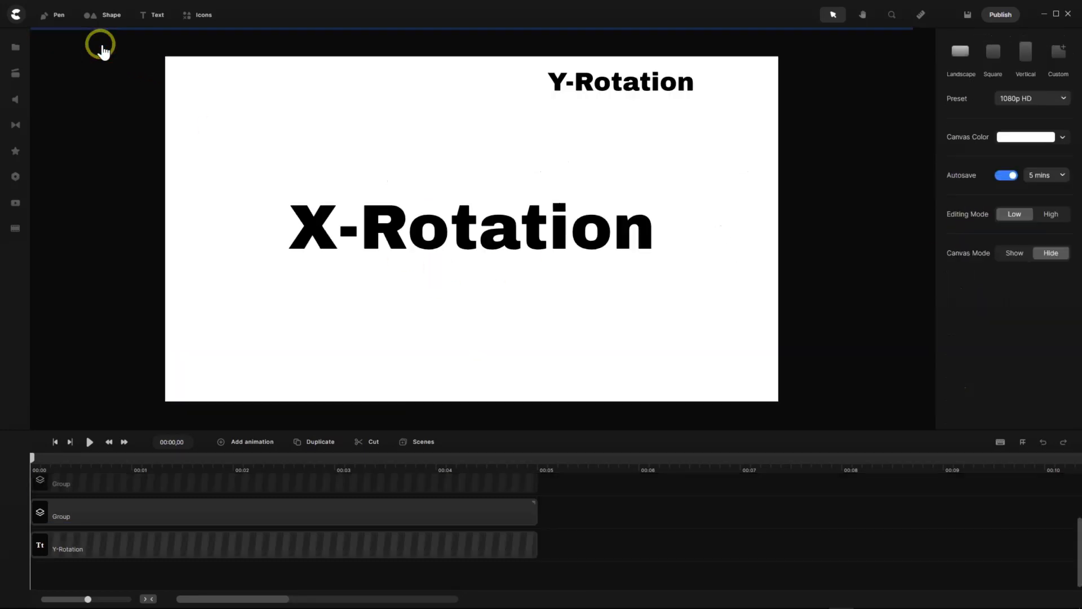
Set the 3D Rotation X of the X-Rotation group to 20° on the main timeline.
{"action": "left_click", "coordinate": [240, 512]}
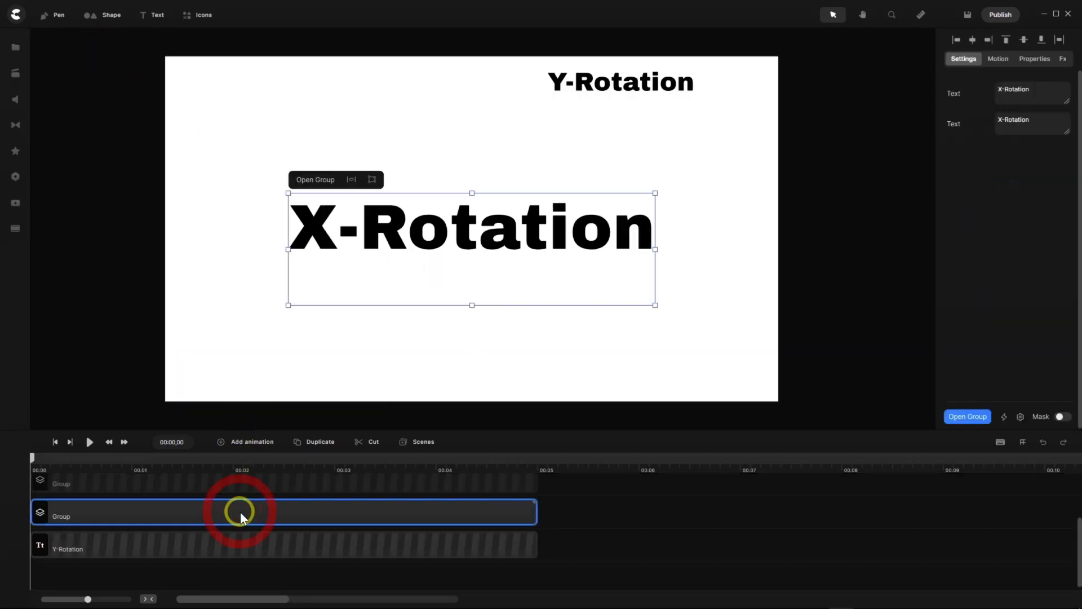
{"action": "left_click", "coordinate": [1041, 59]}
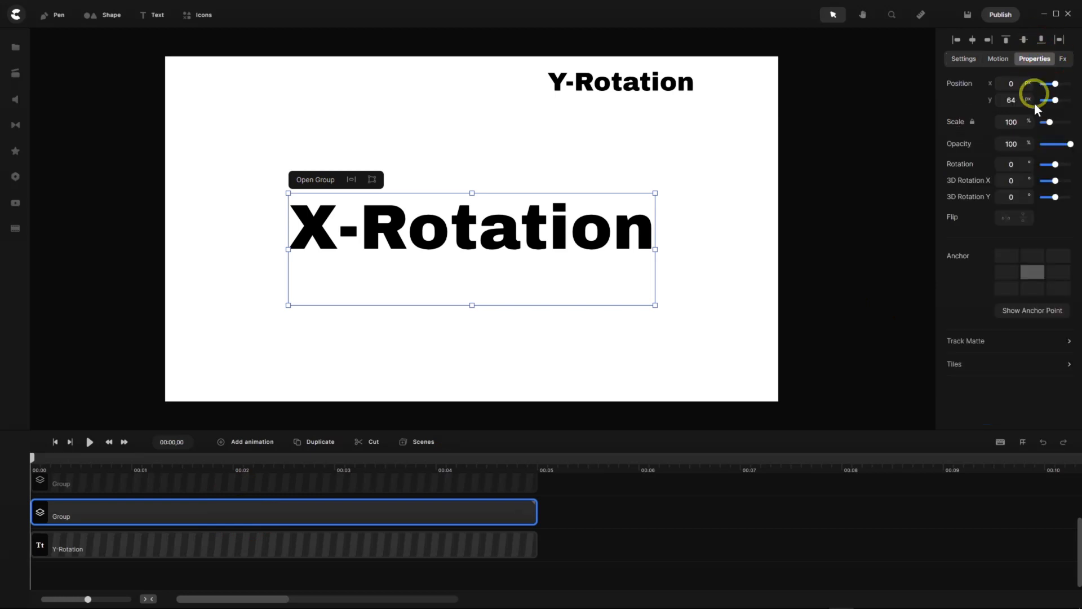
{"action": "left_click_drag", "start_coordinate": [1056, 181], "coordinate": [1059, 182]}
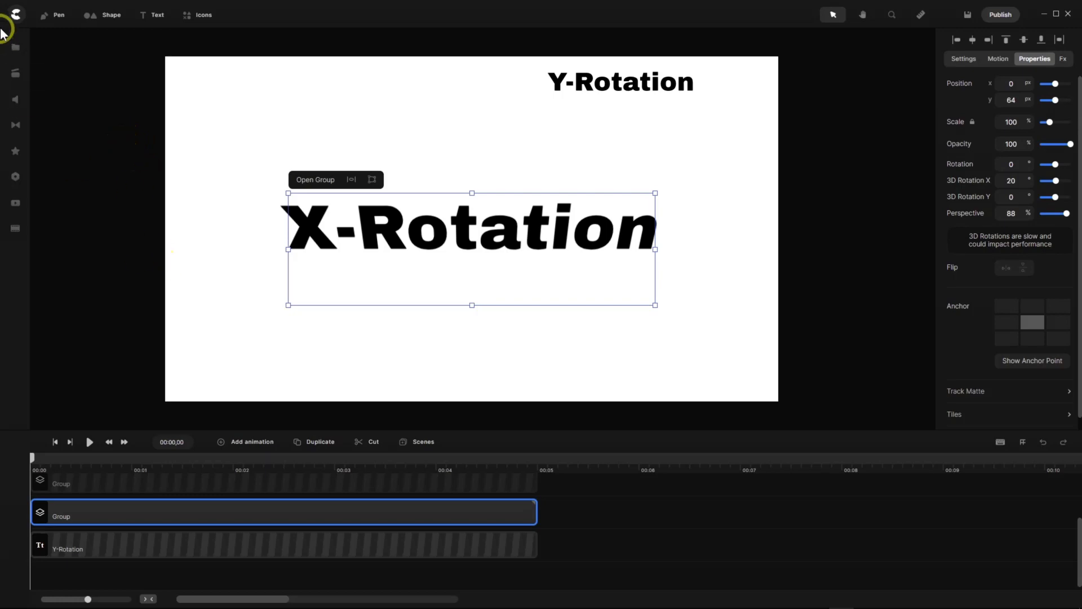
Exit the current rotation demo project without saving it.
{"action": "left_click", "coordinate": [16, 15]}
{"action": "left_click", "coordinate": [32, 41]}
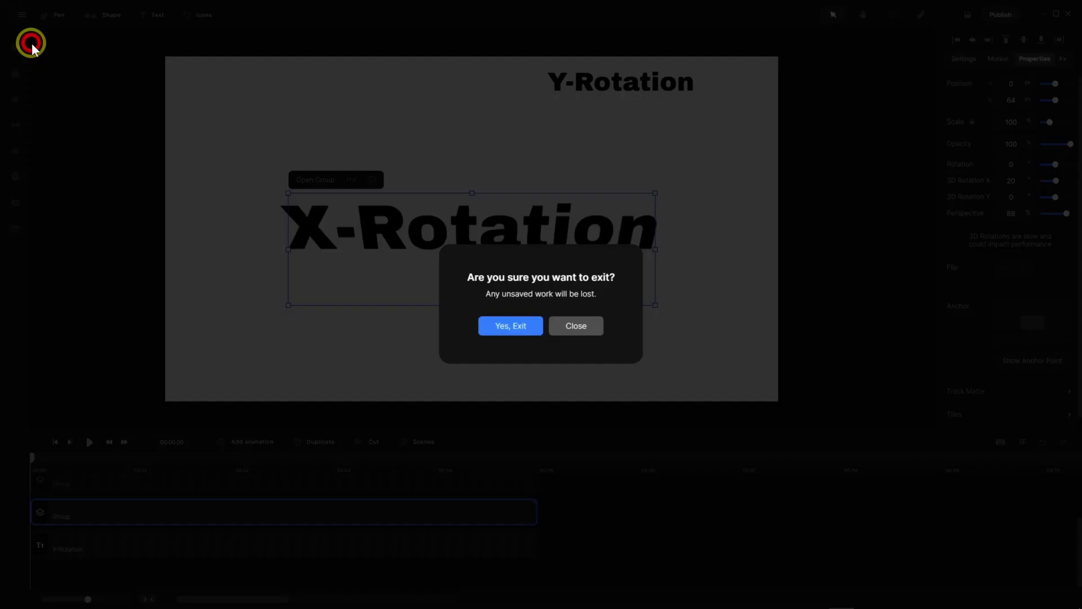
{"action": "left_click", "coordinate": [520, 329]}
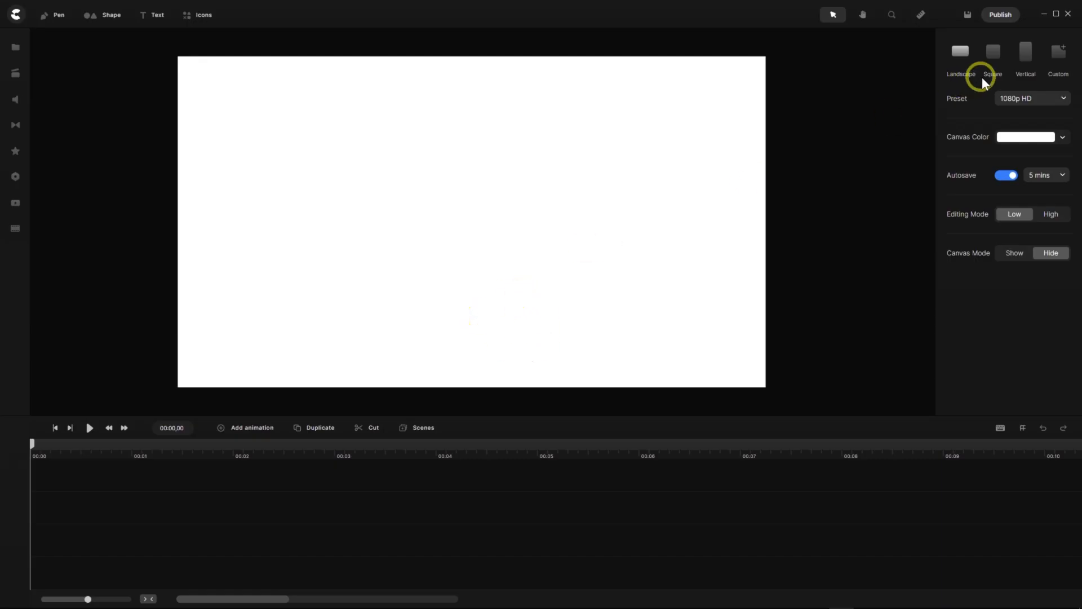
Give the new blank project a square canvas and set the canvas color to dark blue 002347.
{"action": "left_click", "coordinate": [994, 54]}
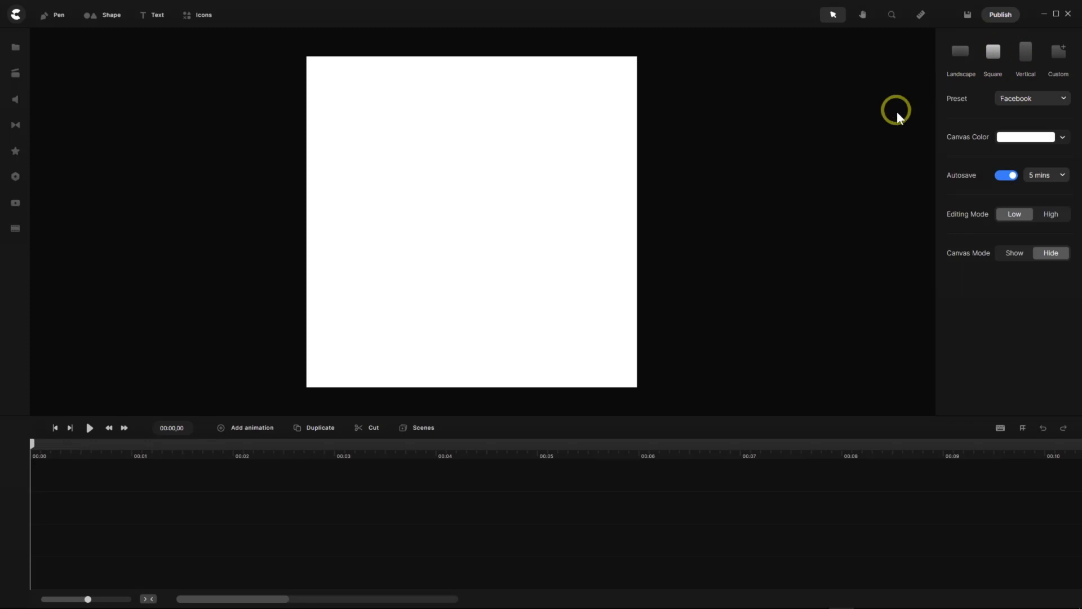
{"action": "left_click", "coordinate": [1064, 139]}
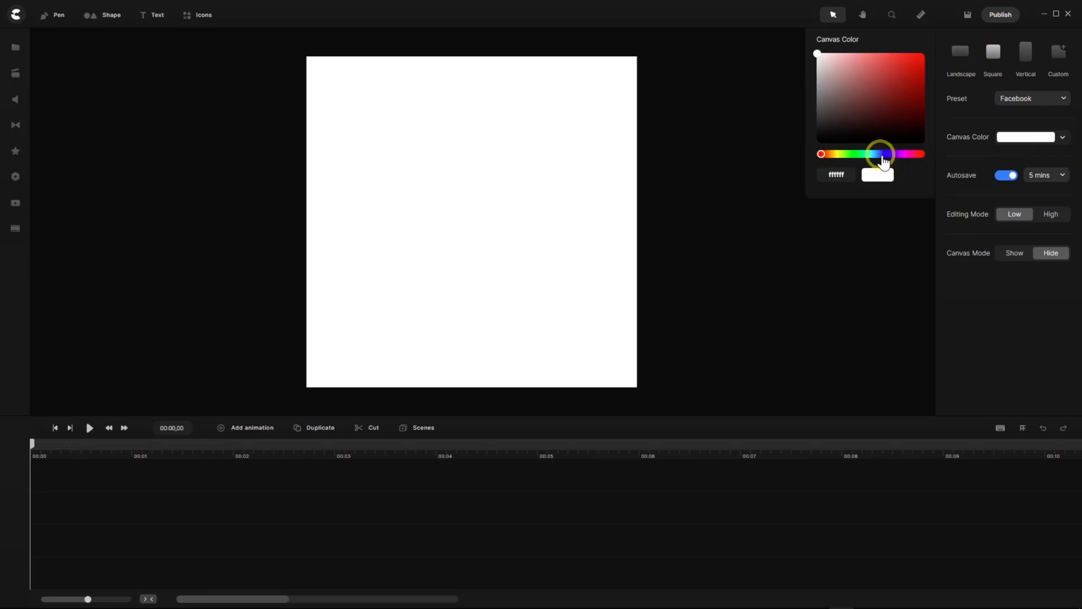
{"action": "left_click", "coordinate": [882, 158]}
{"action": "left_click_drag", "start_coordinate": [911, 84], "coordinate": [939, 116]}
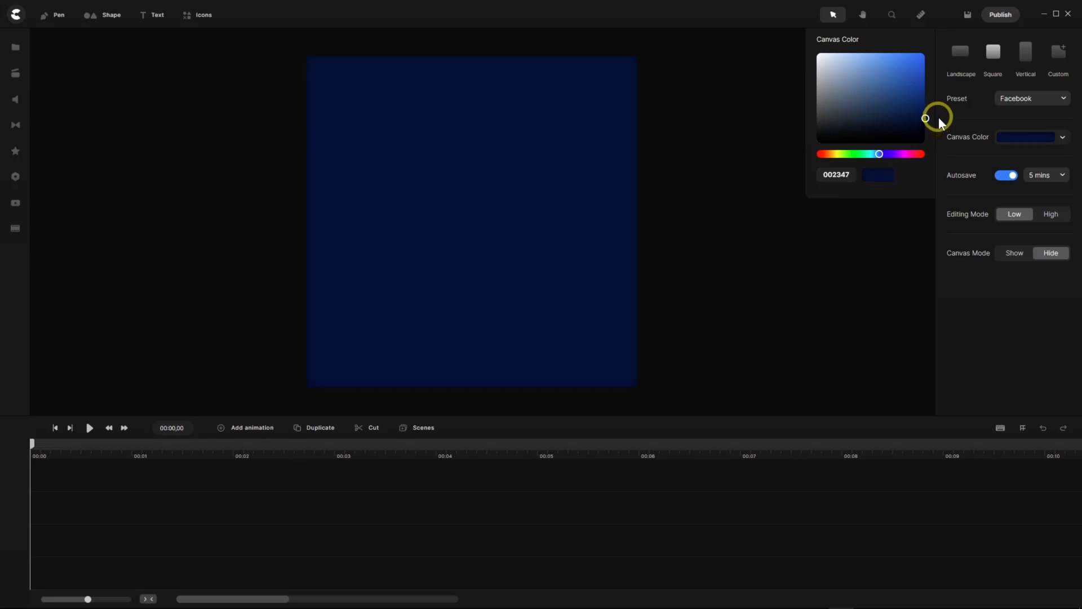
Import Envelope long side.svg and Envelope short side.svg from the Envelope new folder into the project media.
{"action": "left_click", "coordinate": [93, 18]}
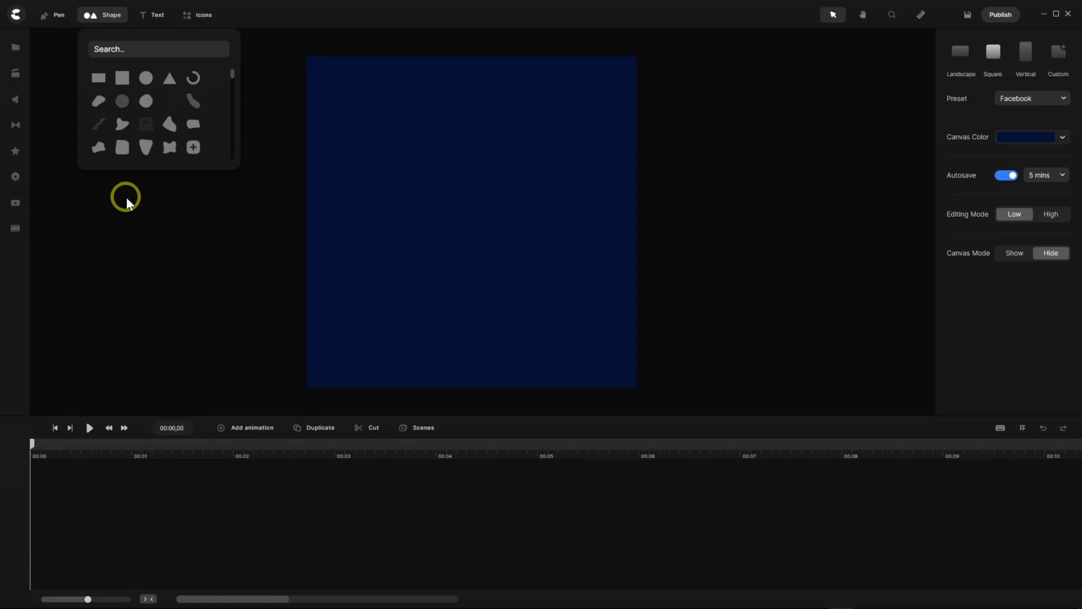
{"action": "left_click", "coordinate": [15, 49]}
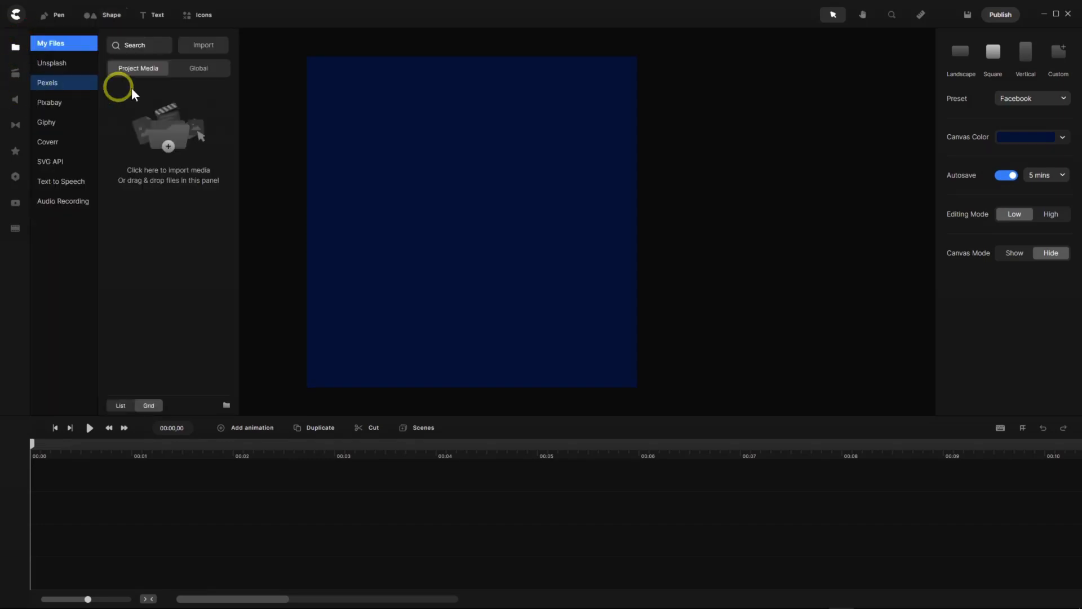
{"action": "left_click", "coordinate": [200, 49]}
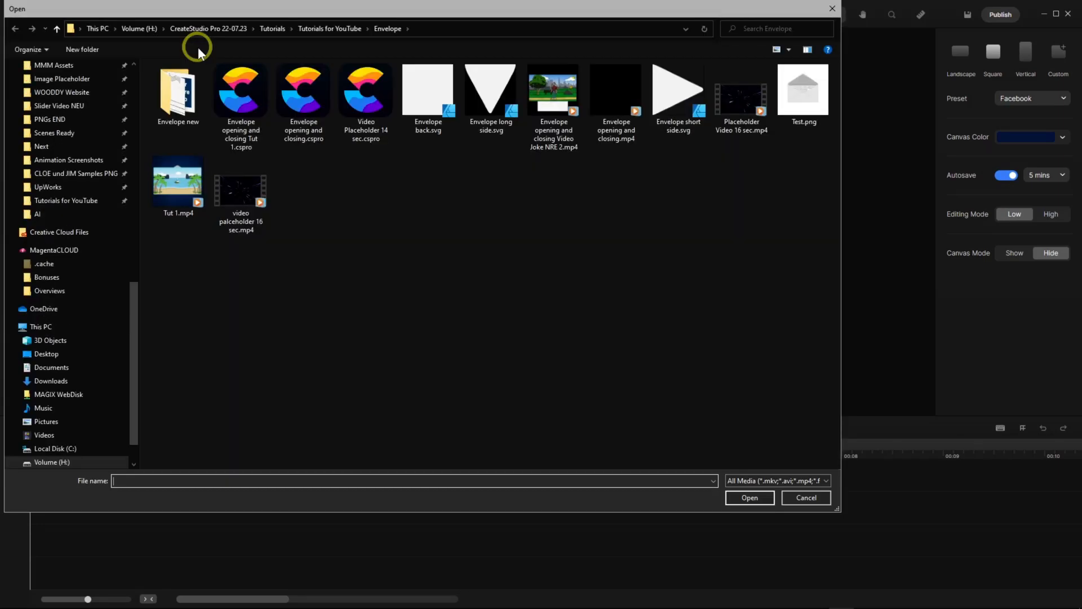
{"action": "double_click", "coordinate": [179, 102]}
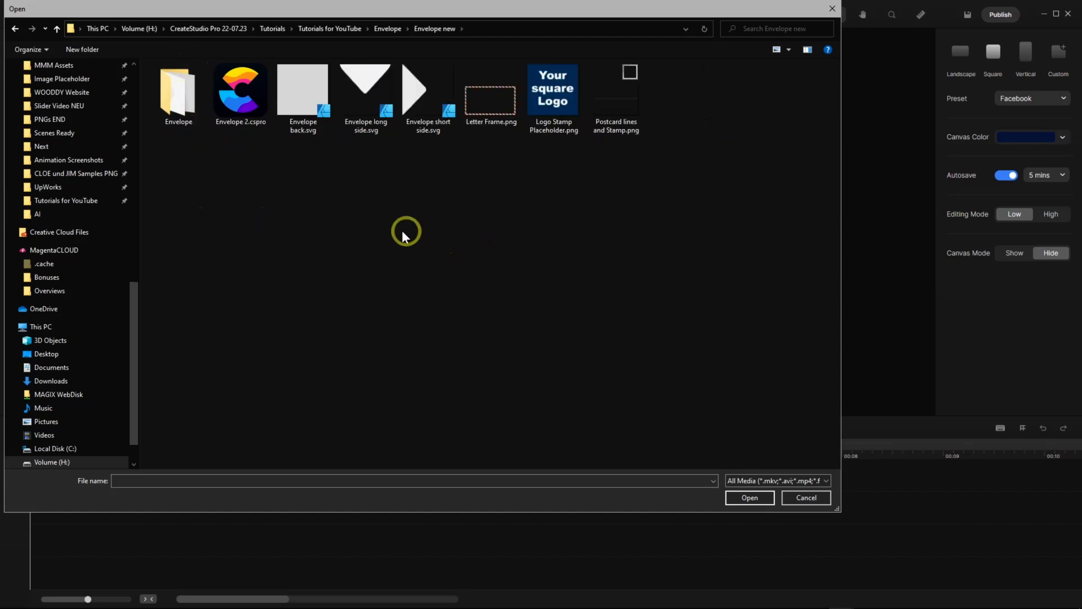
{"action": "left_click", "coordinate": [302, 109]}
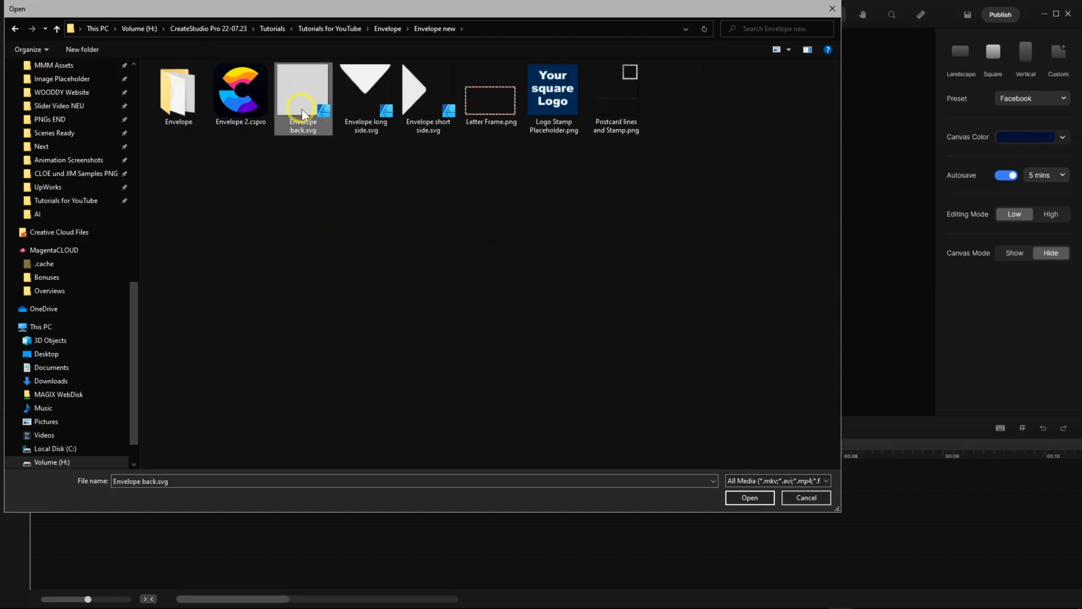
{"action": "key", "text": "alt"}
{"action": "left_click", "coordinate": [363, 96]}
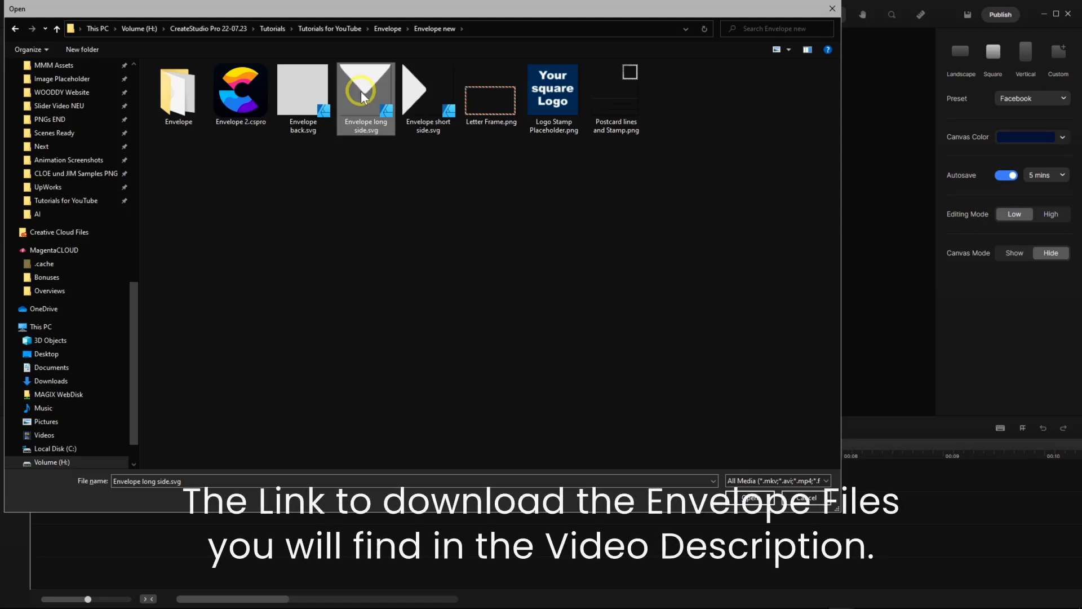
{"action": "key", "text": "shift"}
{"action": "left_click", "coordinate": [302, 103], "text": "shift"}
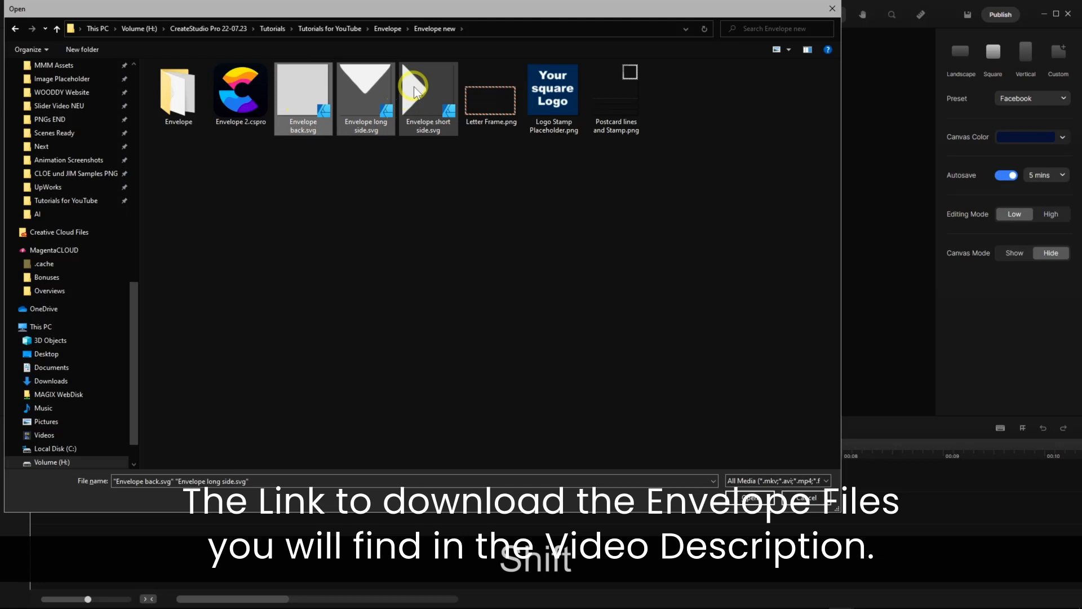
{"action": "left_click", "coordinate": [414, 92], "text": "shift"}
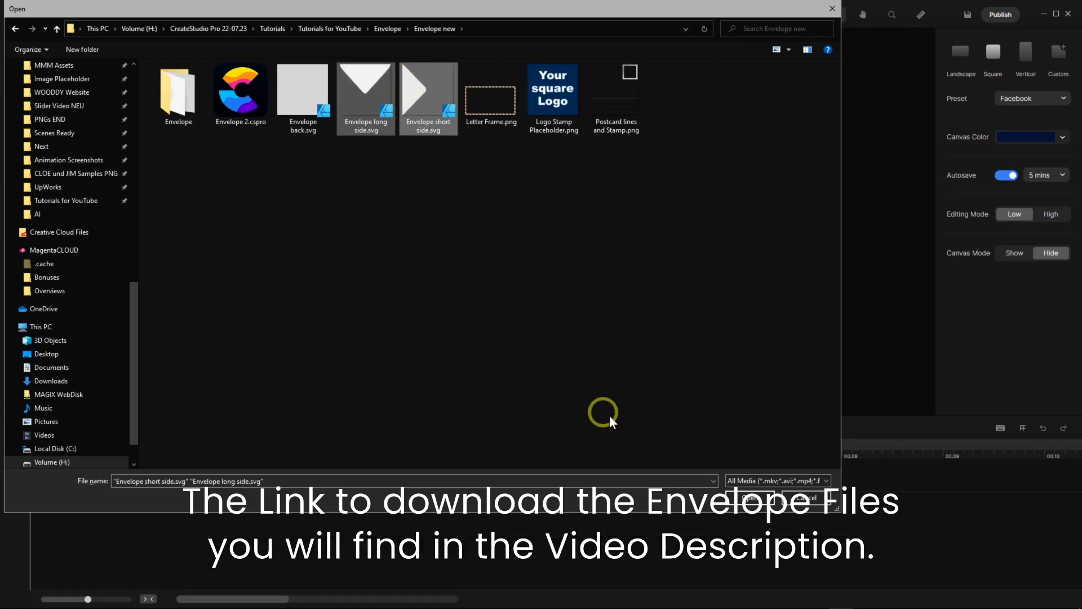
{"action": "left_click", "coordinate": [752, 496]}
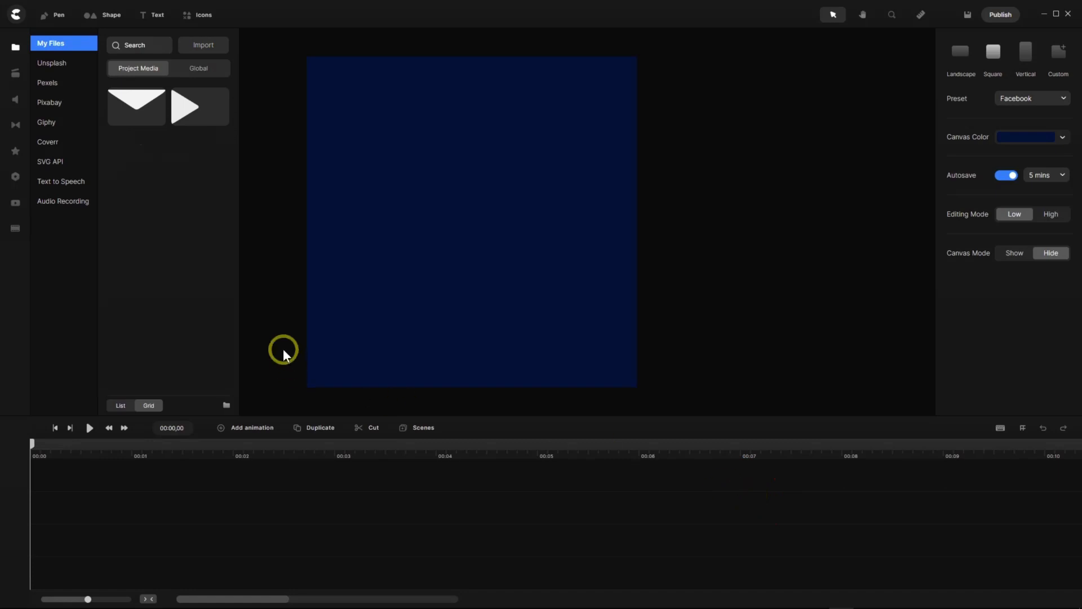
Import Envelope back.svg, place it at the center of the canvas, and move its layer up two tracks.
{"action": "left_click", "coordinate": [208, 50]}
{"action": "left_click", "coordinate": [303, 125]}
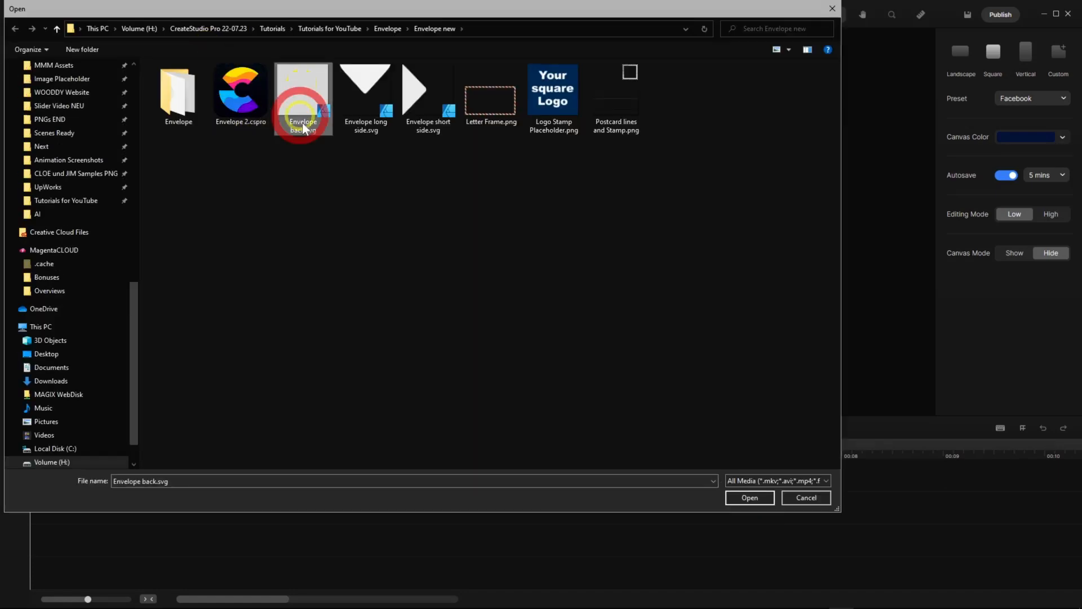
{"action": "left_click", "coordinate": [743, 500]}
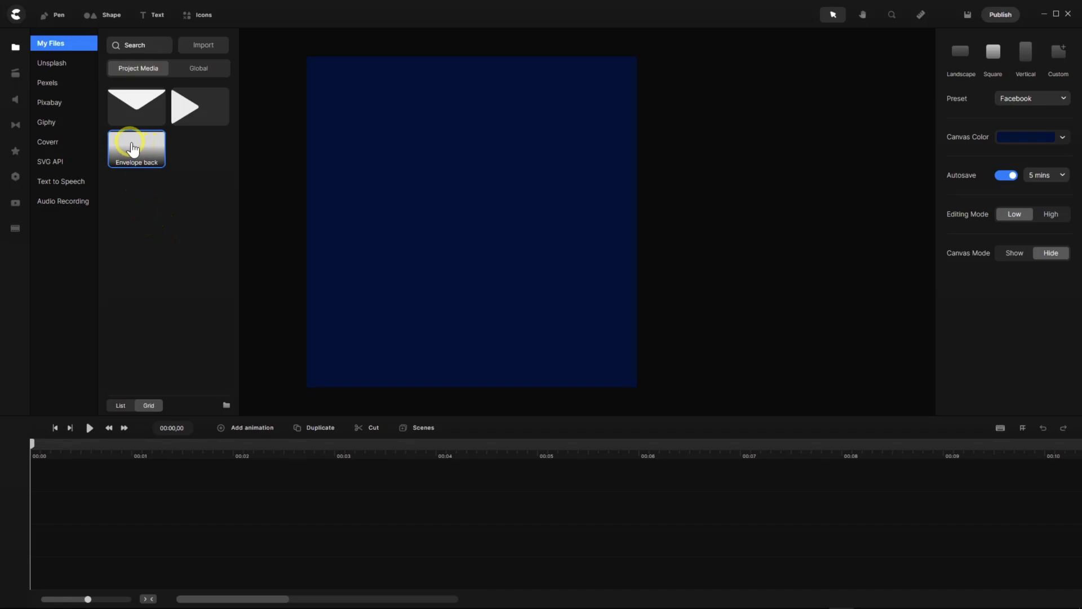
{"action": "left_click_drag", "start_coordinate": [133, 149], "coordinate": [461, 211]}
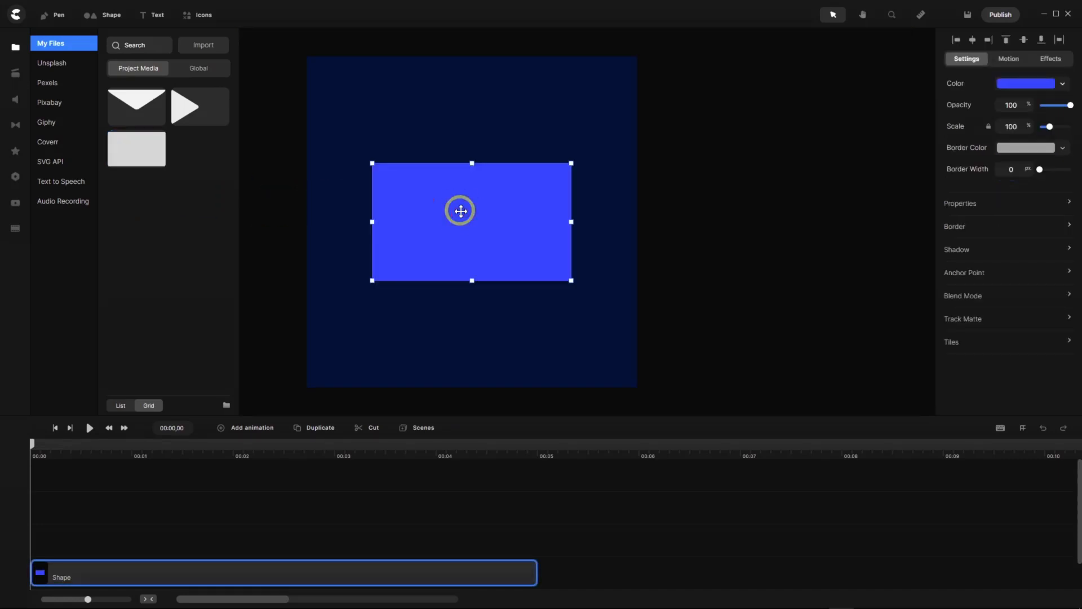
{"action": "left_click_drag", "start_coordinate": [106, 575], "coordinate": [96, 511]}
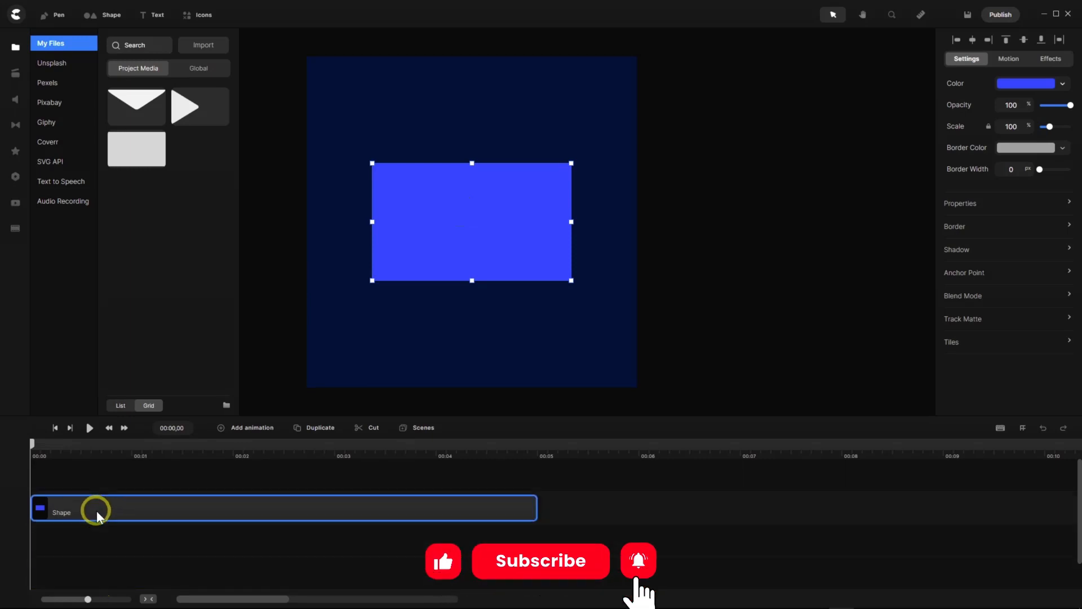
Rename the rectangle's layer as Envelope Back and copy the word Envelope from the name.
{"action": "right_click", "coordinate": [64, 512]}
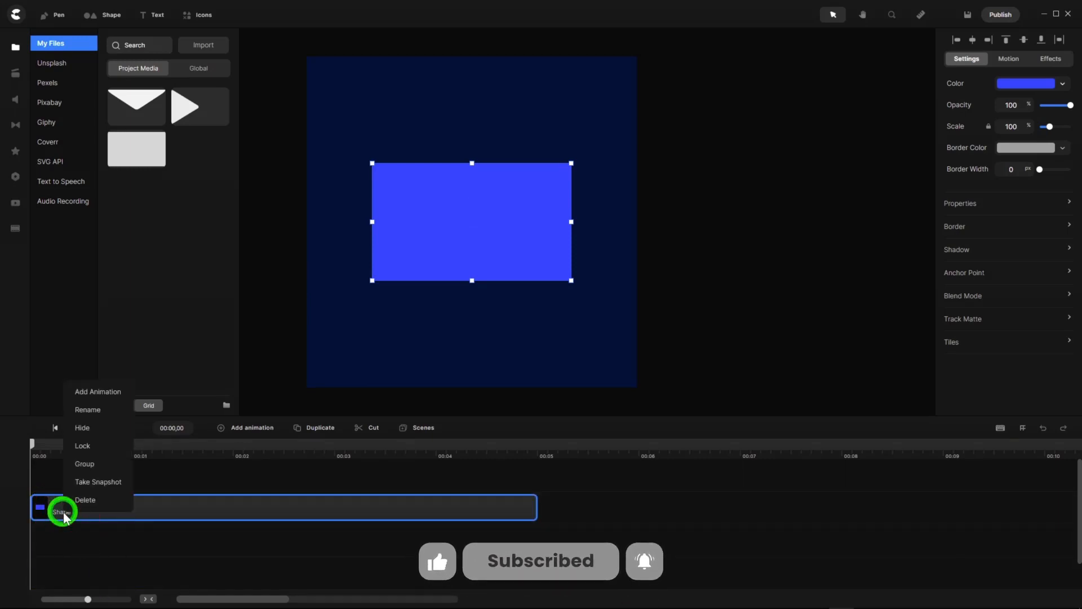
{"action": "left_click", "coordinate": [85, 410]}
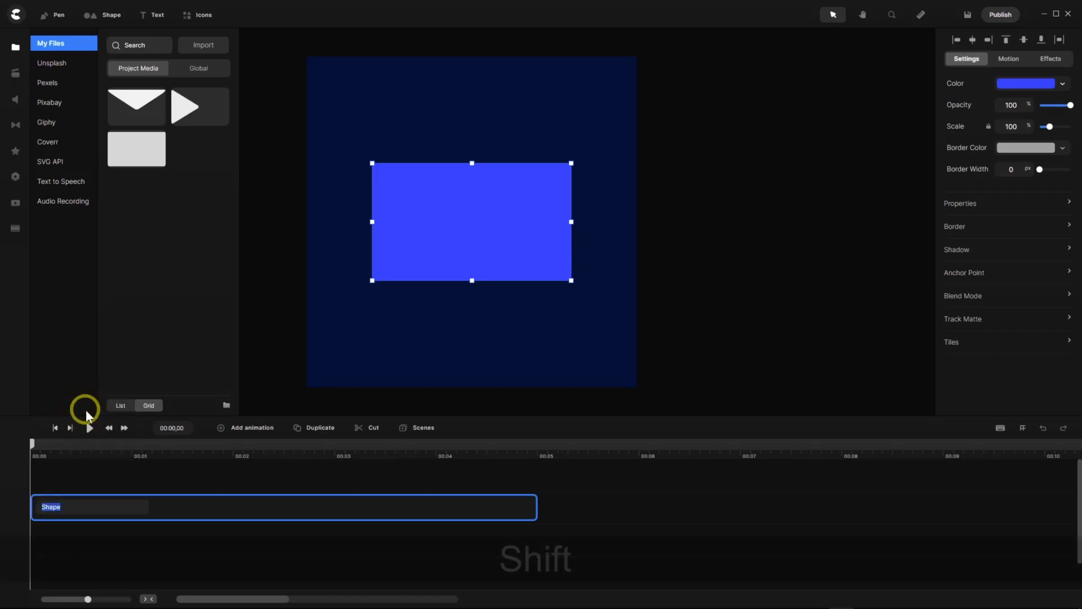
{"action": "type", "text": "Envelo"}
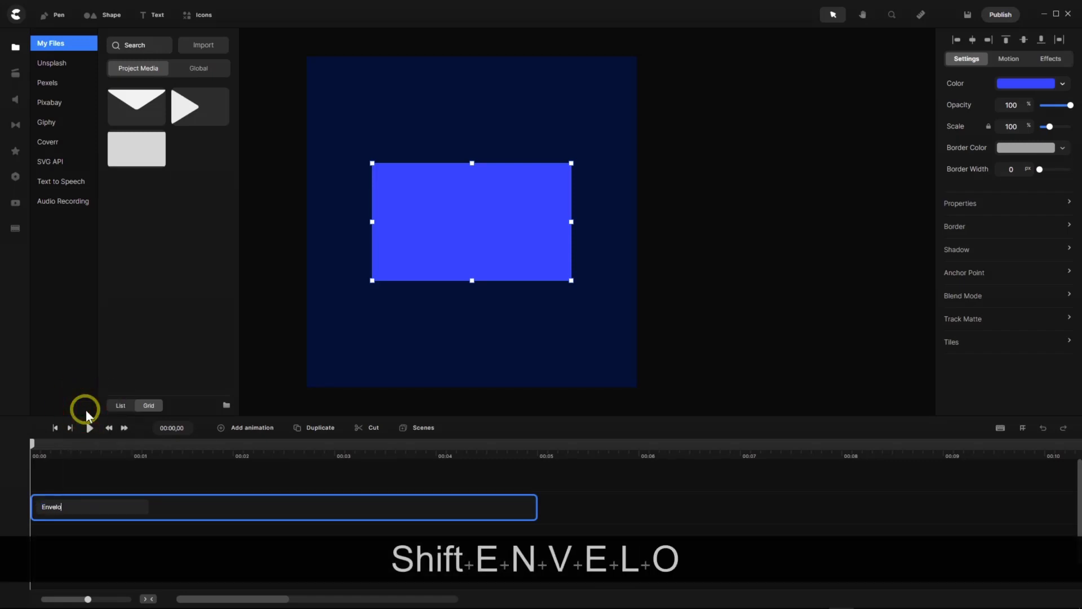
{"action": "type", "text": "pe Nack"}
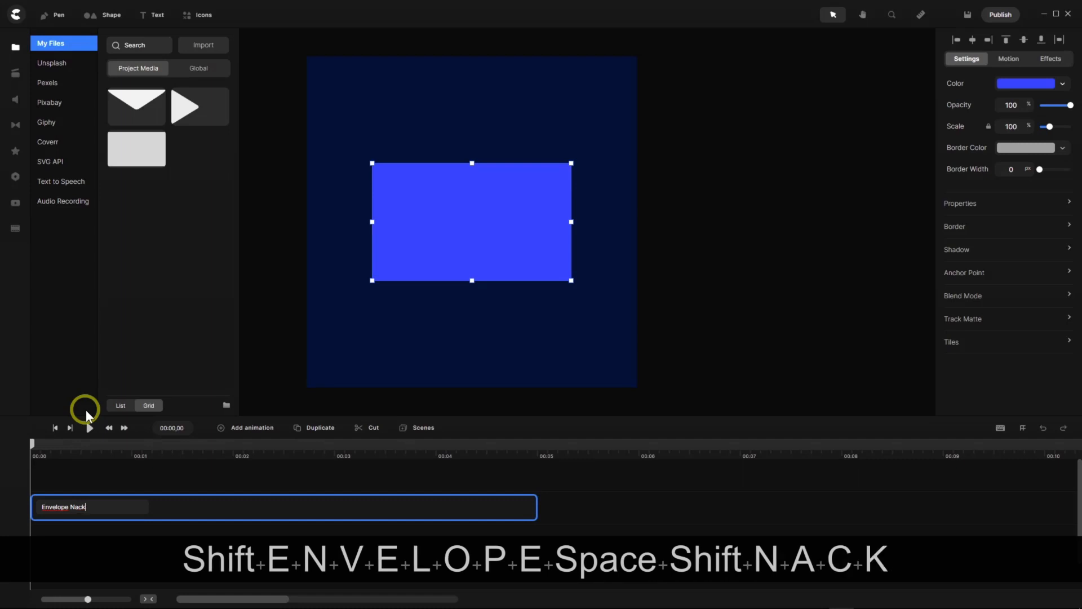
{"action": "key", "text": "BackSpace"}
{"action": "key", "text": "BackSpace"}
{"action": "key", "text": "BackSpace"}
{"action": "key", "text": "BackSpace"}
{"action": "key", "text": "BackSpace"}
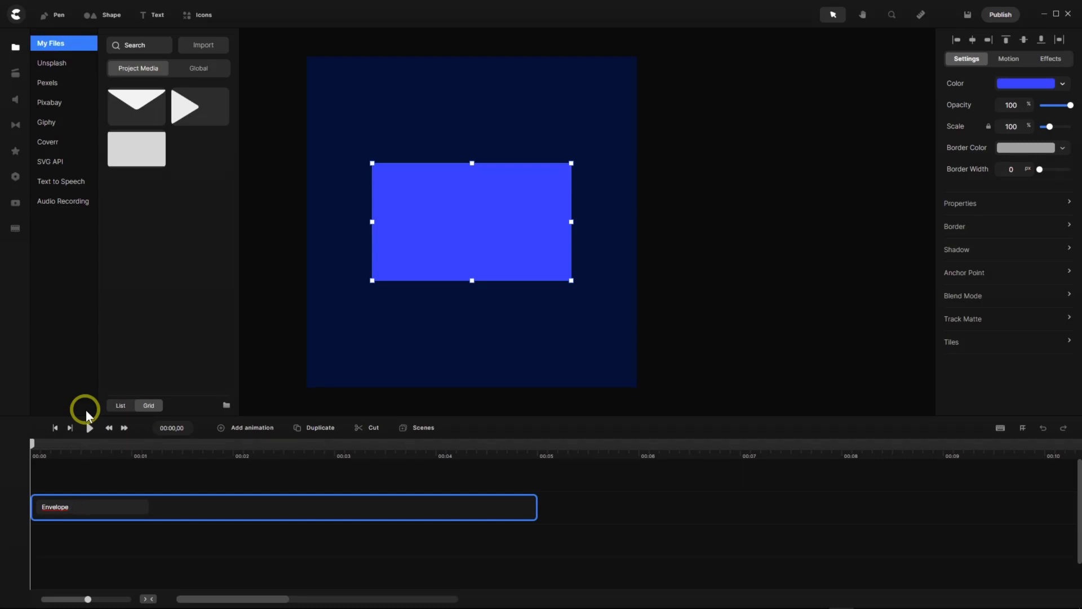
{"action": "type", "text": "Back"}
{"action": "left_click_drag", "start_coordinate": [68, 506], "coordinate": [28, 514]}
{"action": "key", "text": "ctrl+c"}
{"action": "left_click", "coordinate": [113, 478]}
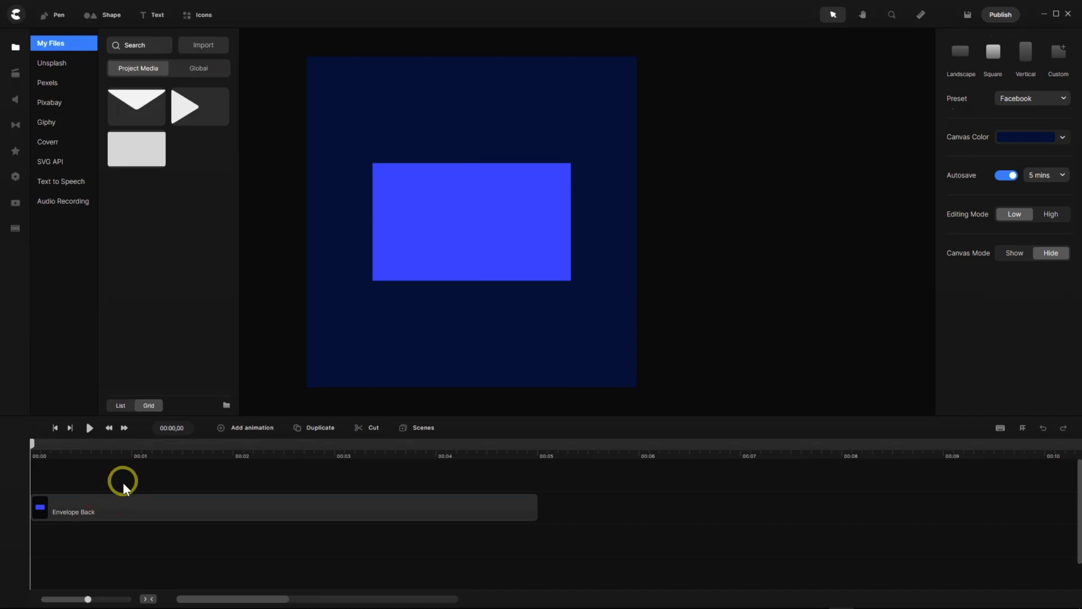
Set the fill color of the Envelope Back rectangle to light gray f2f2f2.
{"action": "left_click", "coordinate": [120, 506]}
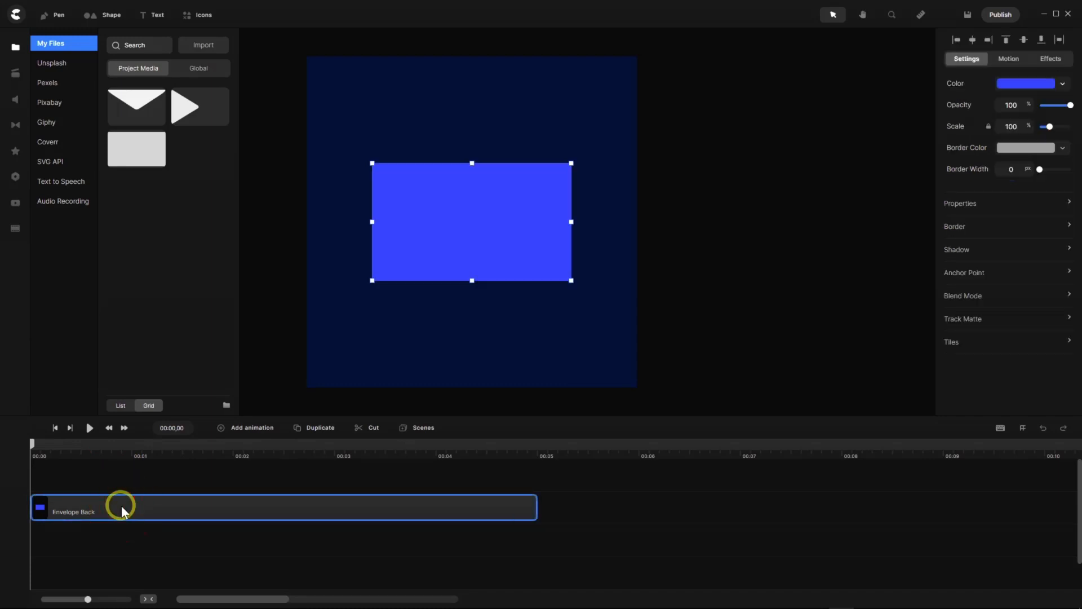
{"action": "left_click", "coordinate": [1062, 83]}
{"action": "left_click_drag", "start_coordinate": [830, 85], "coordinate": [809, 65]}
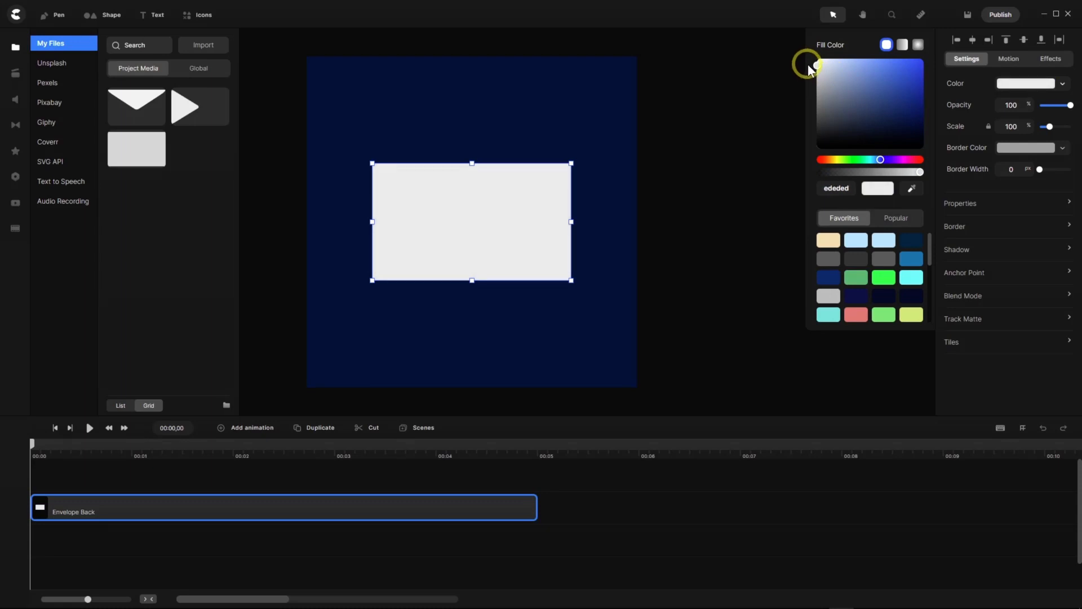
{"action": "left_click_drag", "start_coordinate": [807, 63], "coordinate": [808, 62]}
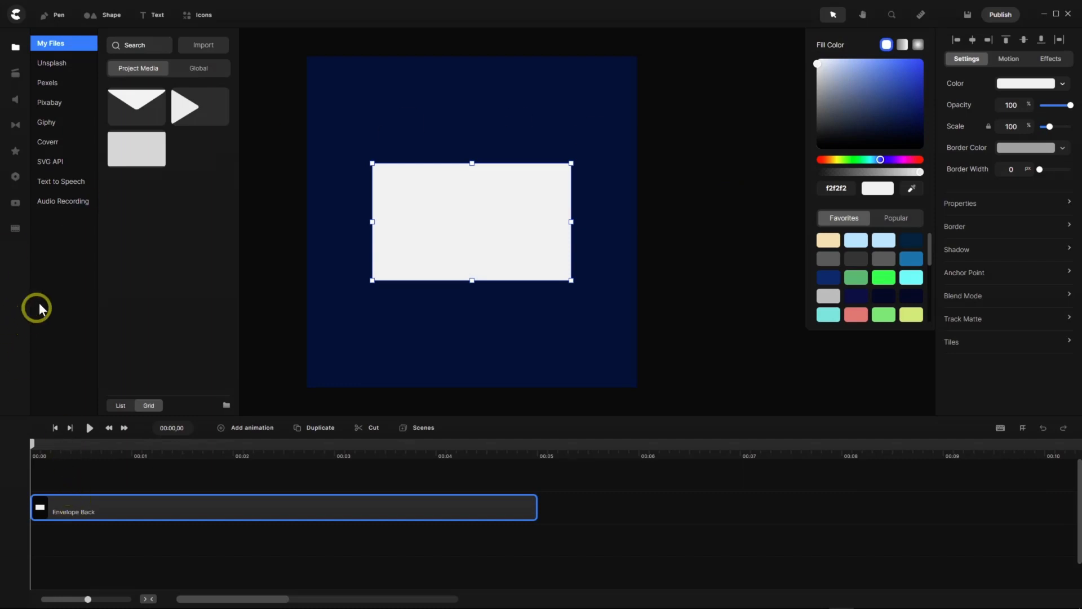
Apply the Inner Shadow effect to the Envelope Back layer and set its distance to 0%.
{"action": "left_click", "coordinate": [15, 151]}
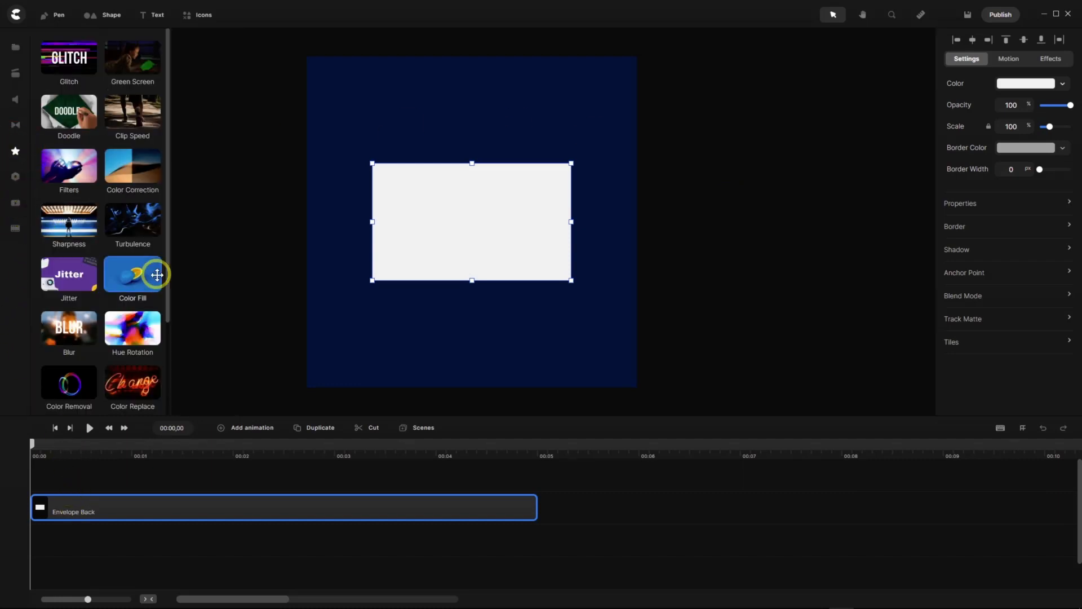
{"action": "scroll", "coordinate": [140, 268], "scroll_direction": "down", "scroll_amount": 2}
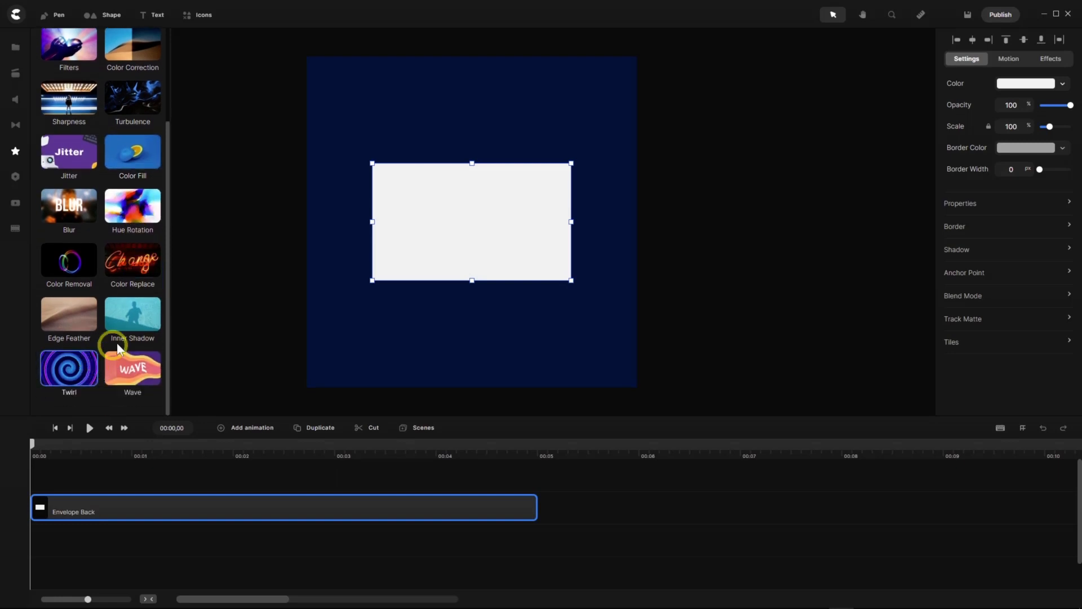
{"action": "left_click_drag", "start_coordinate": [130, 318], "coordinate": [106, 510]}
{"action": "left_click", "coordinate": [987, 86]}
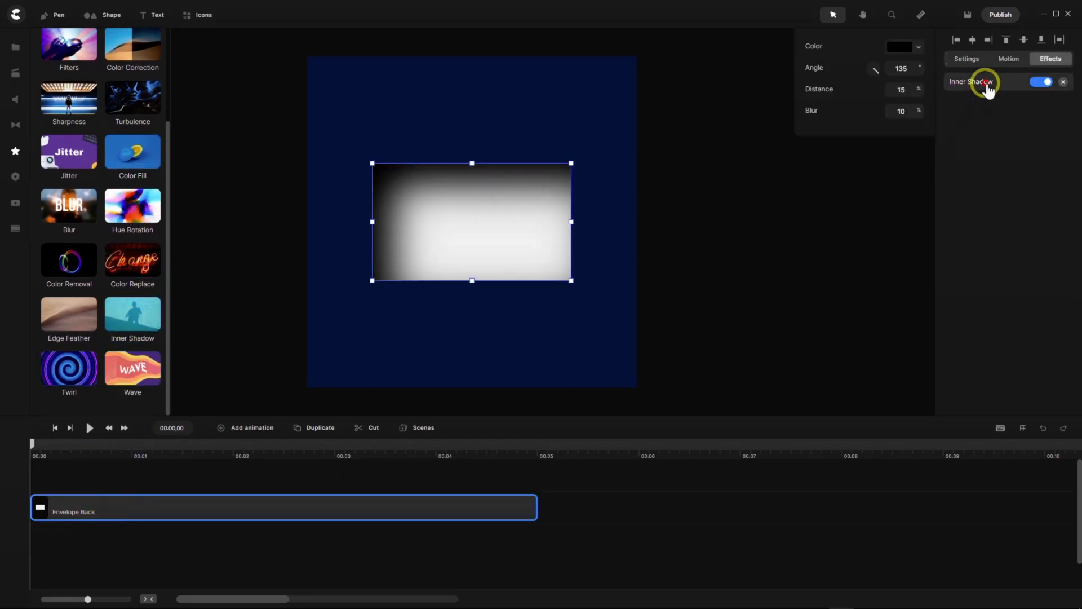
{"action": "left_click_drag", "start_coordinate": [920, 91], "coordinate": [889, 100]}
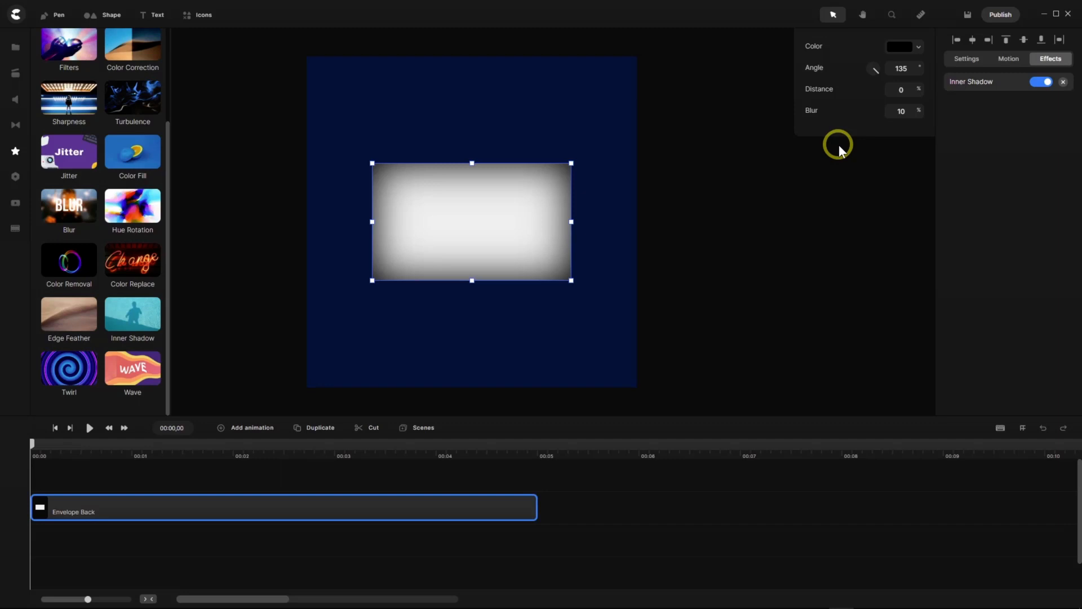
Set the inner shadow's blur to .5%.
{"action": "left_click", "coordinate": [904, 110]}
{"action": "type", "text": "1"}
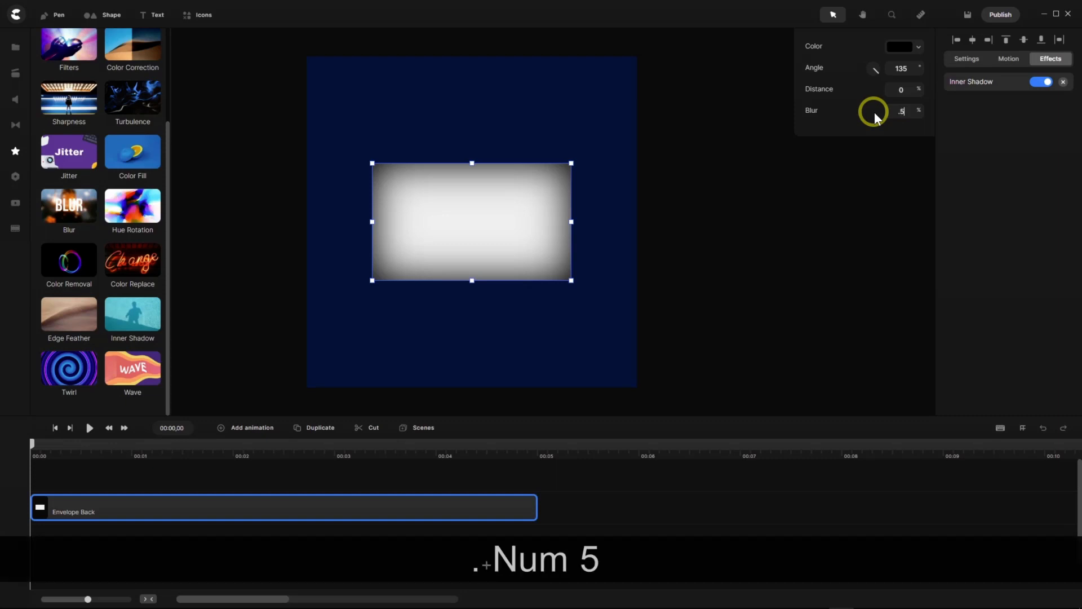
{"action": "key", "text": "Return"}
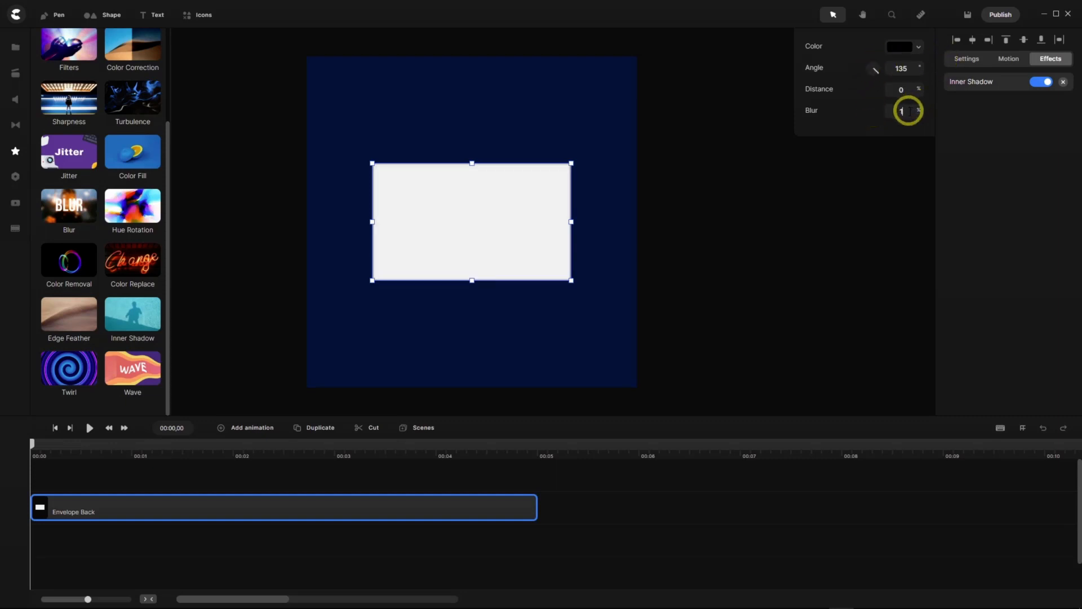
{"action": "type", "text": ".5"}
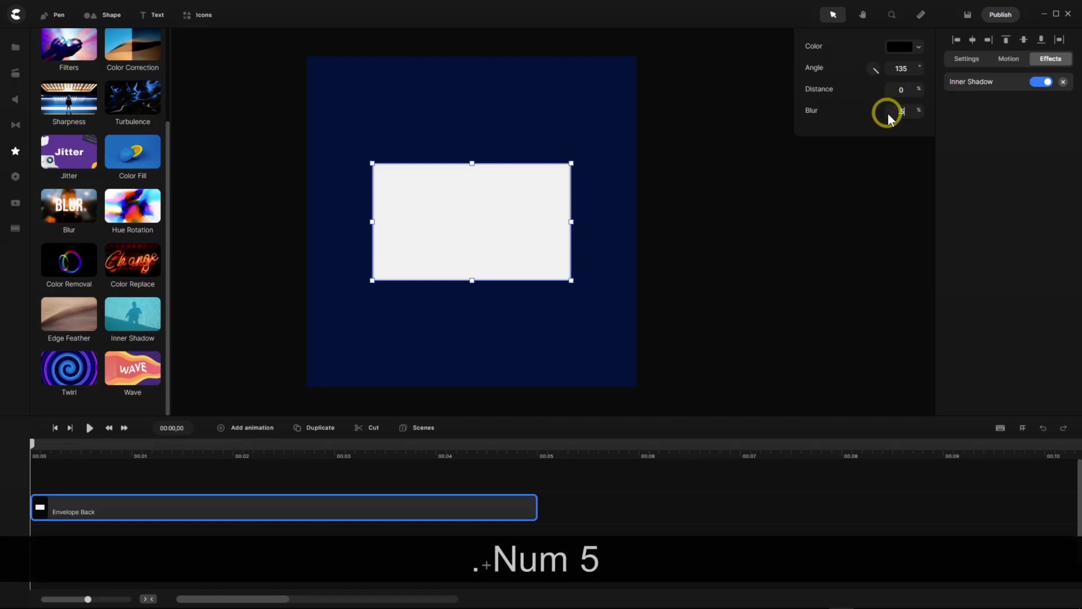
{"action": "key", "text": "Return"}
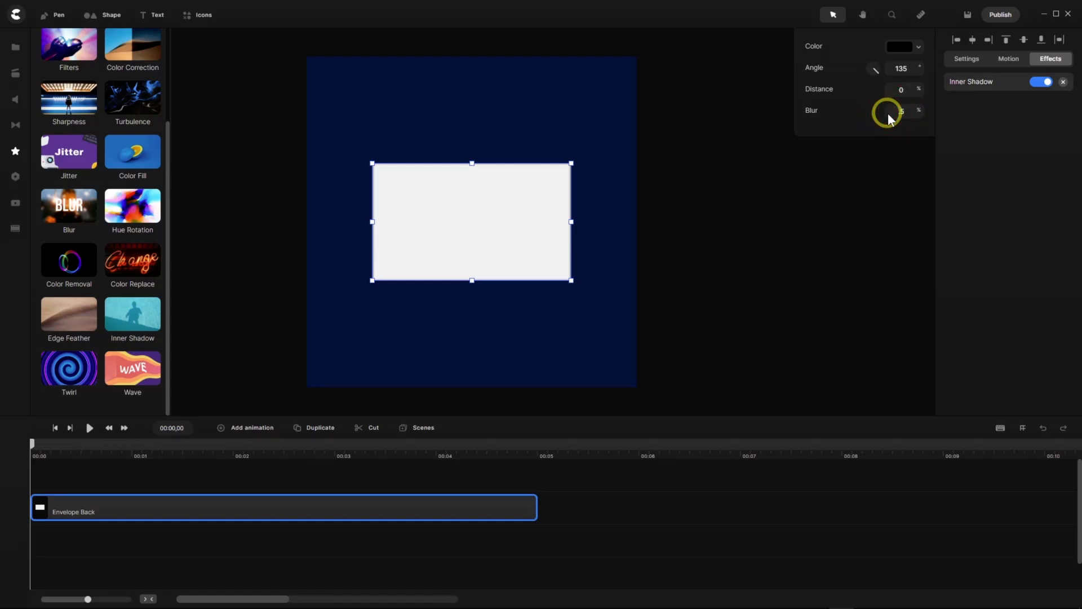
Lower the opacity of the inner shadow's black color to a little over a third and check the rectangle's edges up close.
{"action": "left_click", "coordinate": [920, 47]}
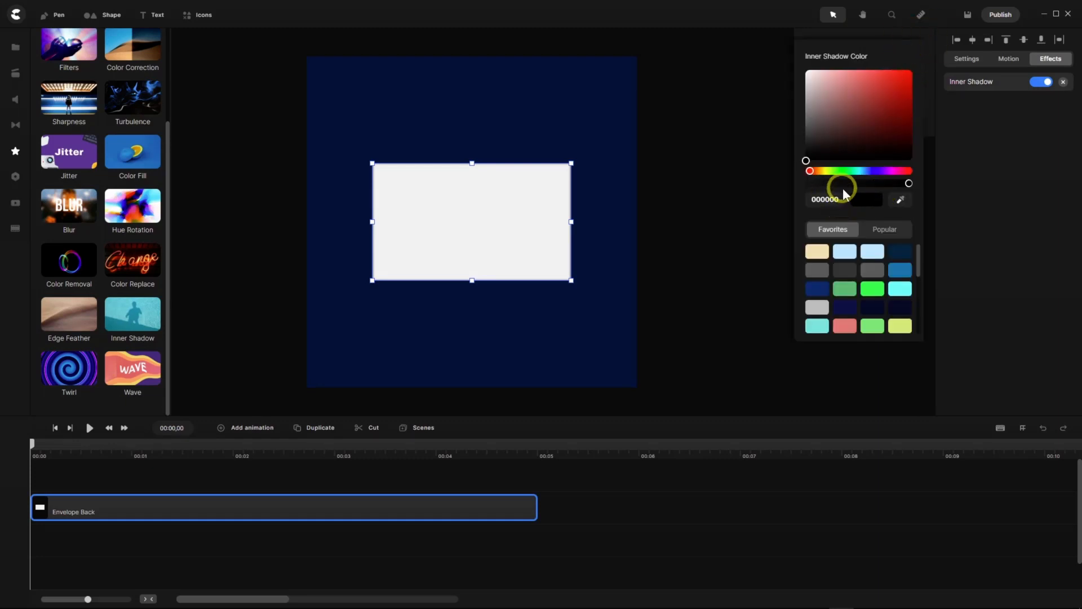
{"action": "left_click_drag", "start_coordinate": [909, 184], "coordinate": [848, 234]}
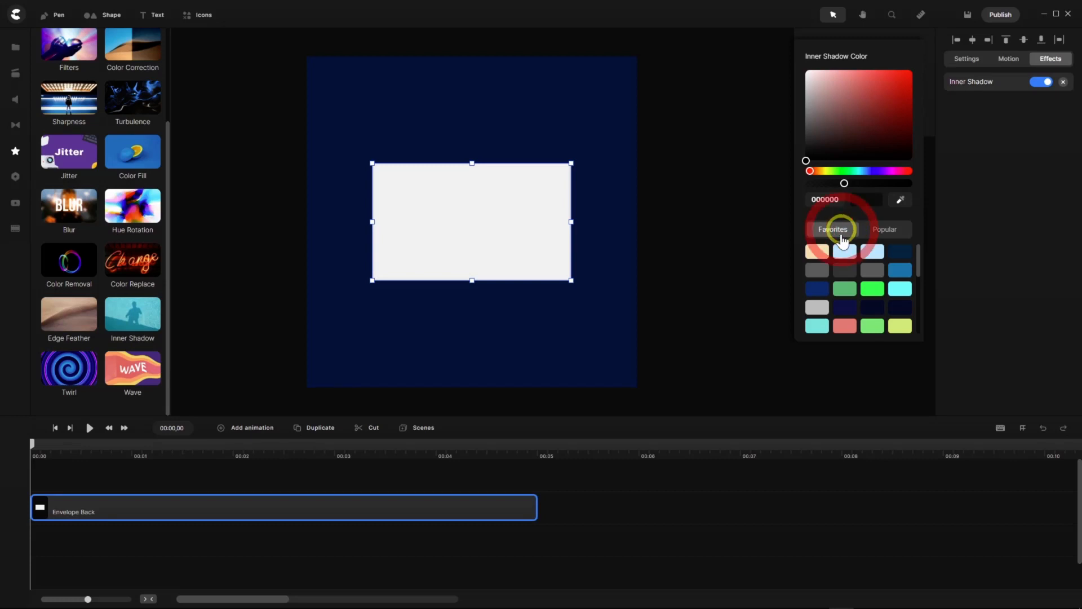
{"action": "left_click", "coordinate": [729, 280]}
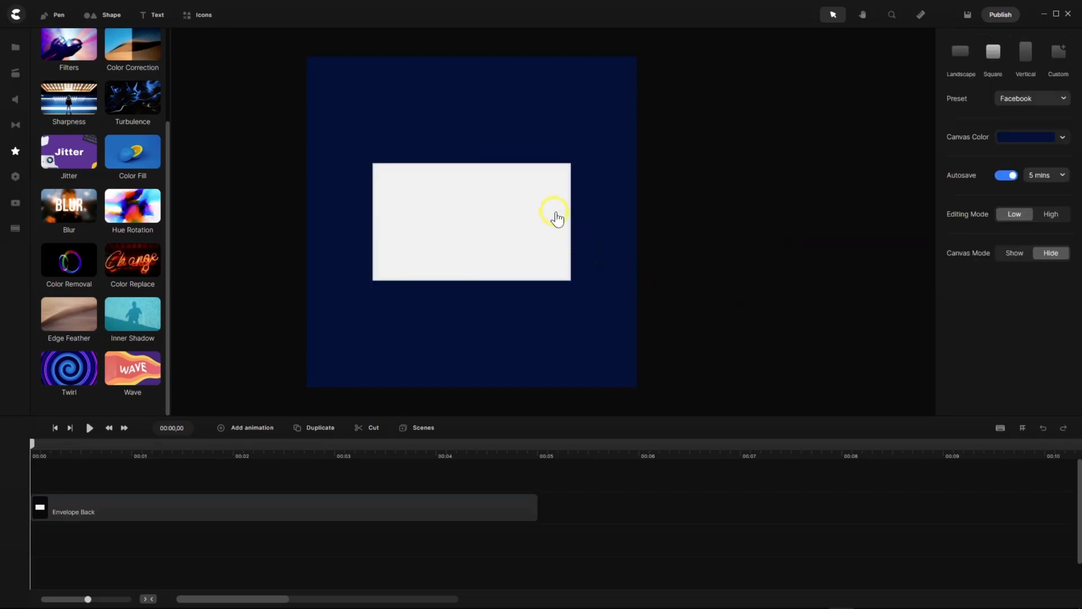
{"action": "scroll", "coordinate": [557, 172], "scroll_direction": "up", "scroll_amount": 3}
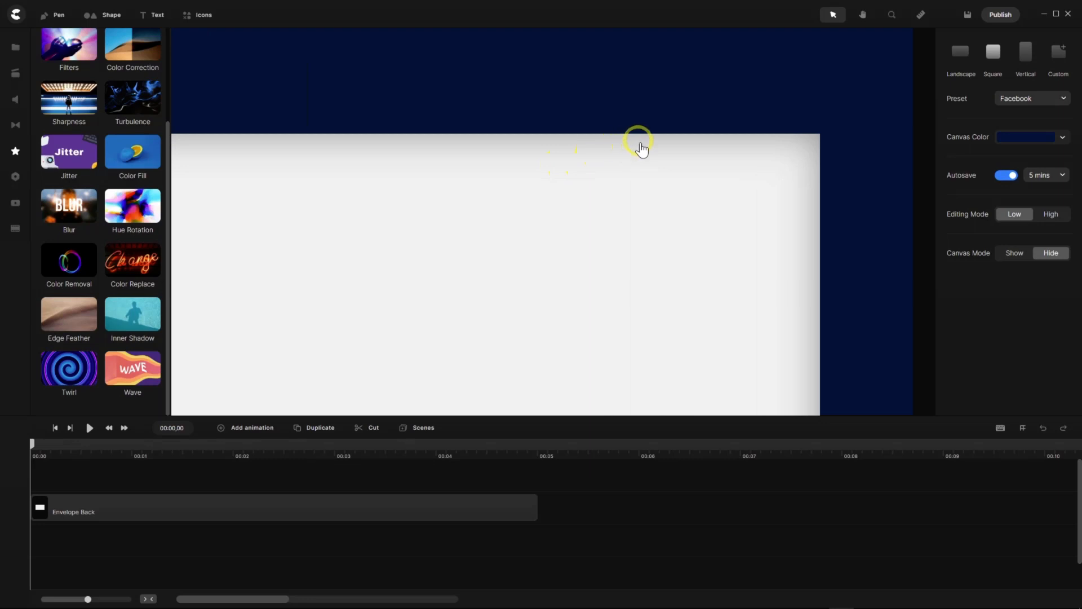
{"action": "scroll", "coordinate": [643, 150], "scroll_direction": "down", "scroll_amount": 3}
{"action": "scroll", "coordinate": [642, 150], "scroll_direction": "down", "scroll_amount": 5}
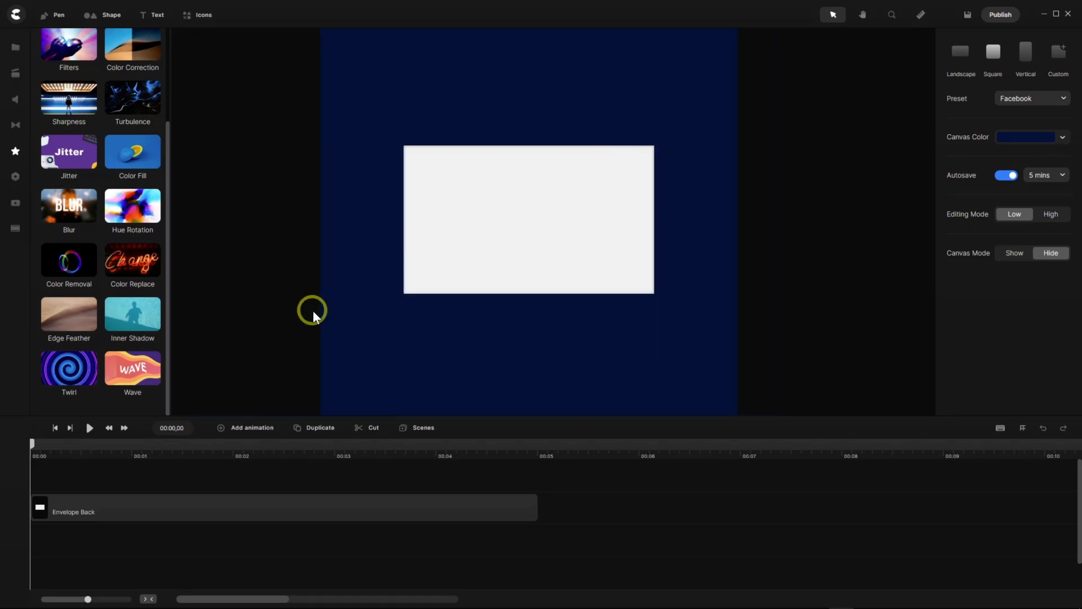
Add Envelope short side from the project media above the Envelope Back layer and raise the grid's snap strength to 14 px.
{"action": "left_click", "coordinate": [17, 50]}
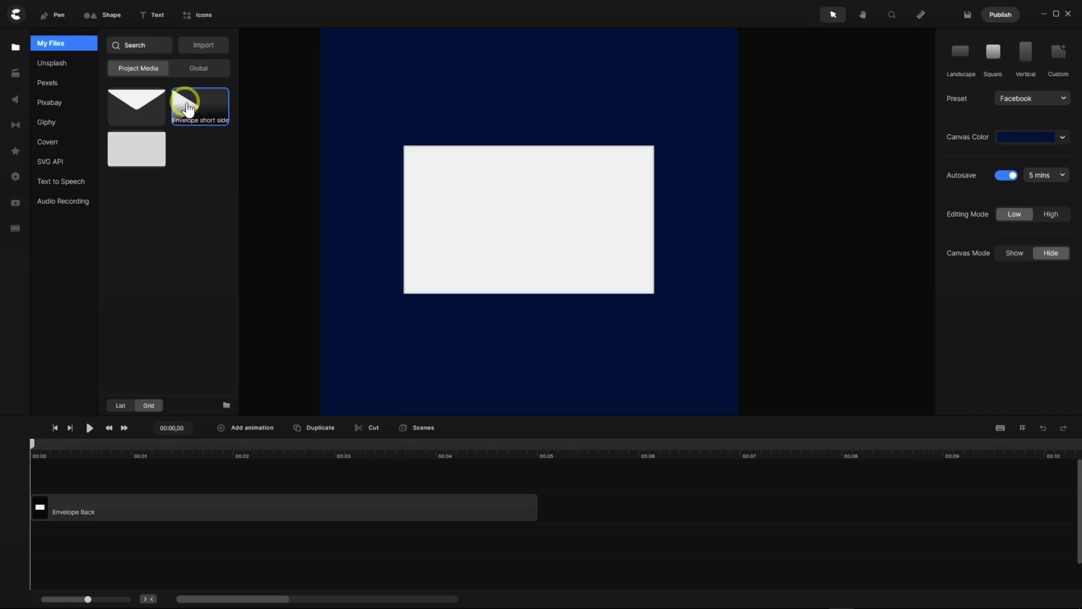
{"action": "left_click_drag", "start_coordinate": [186, 109], "coordinate": [277, 212]}
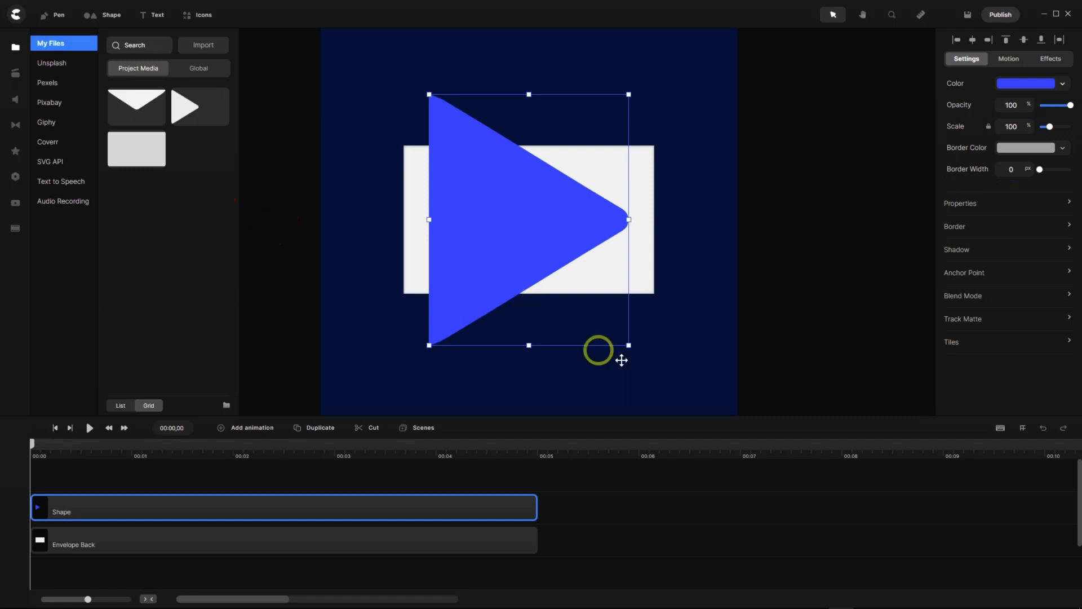
{"action": "left_click", "coordinate": [1023, 430]}
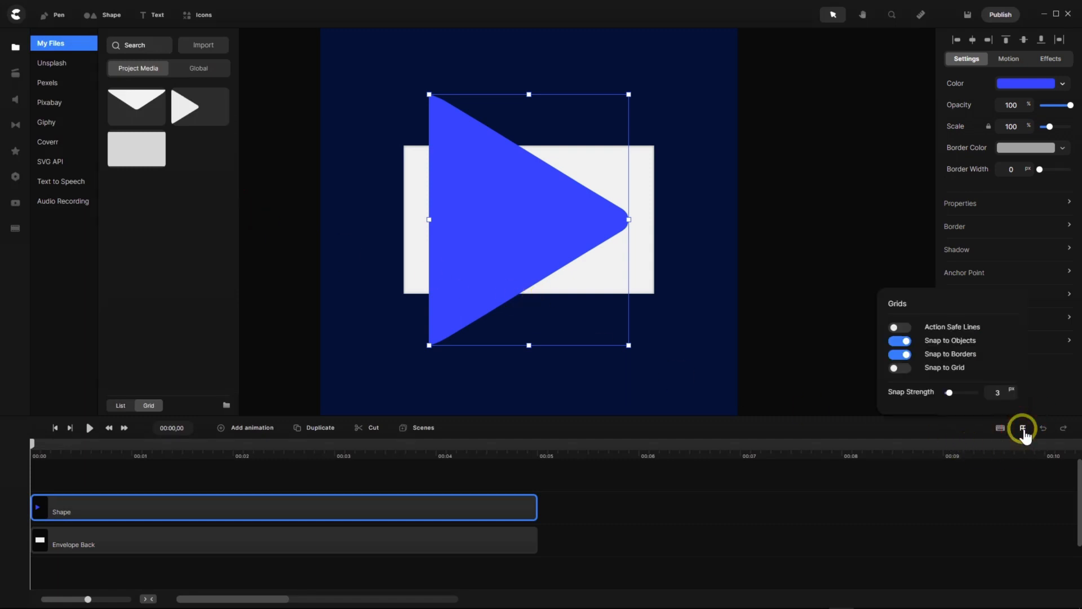
{"action": "left_click_drag", "start_coordinate": [950, 394], "coordinate": [967, 395]}
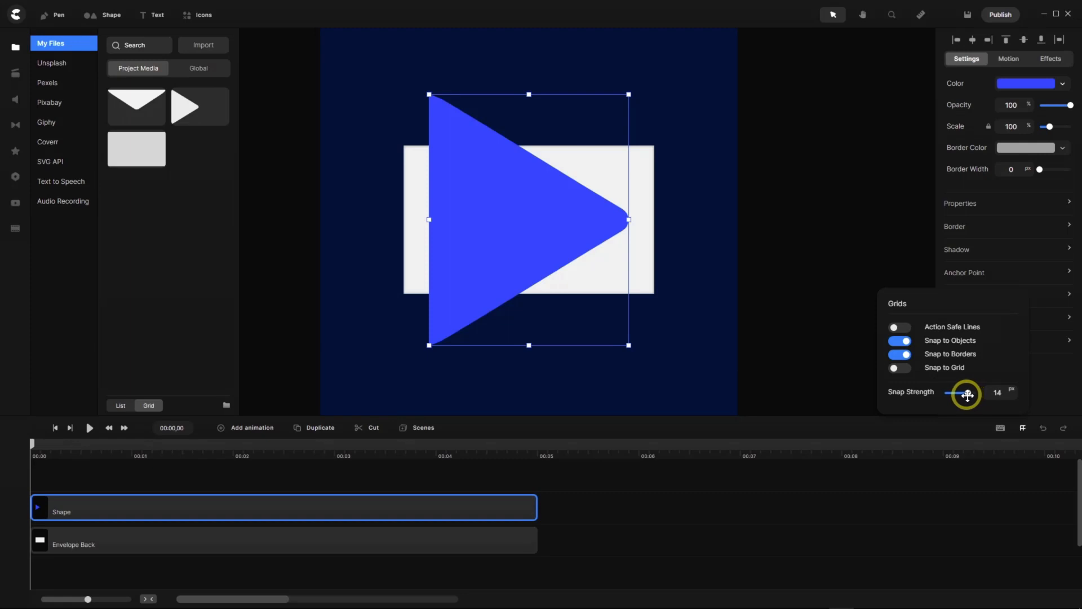
{"action": "left_click", "coordinate": [774, 363]}
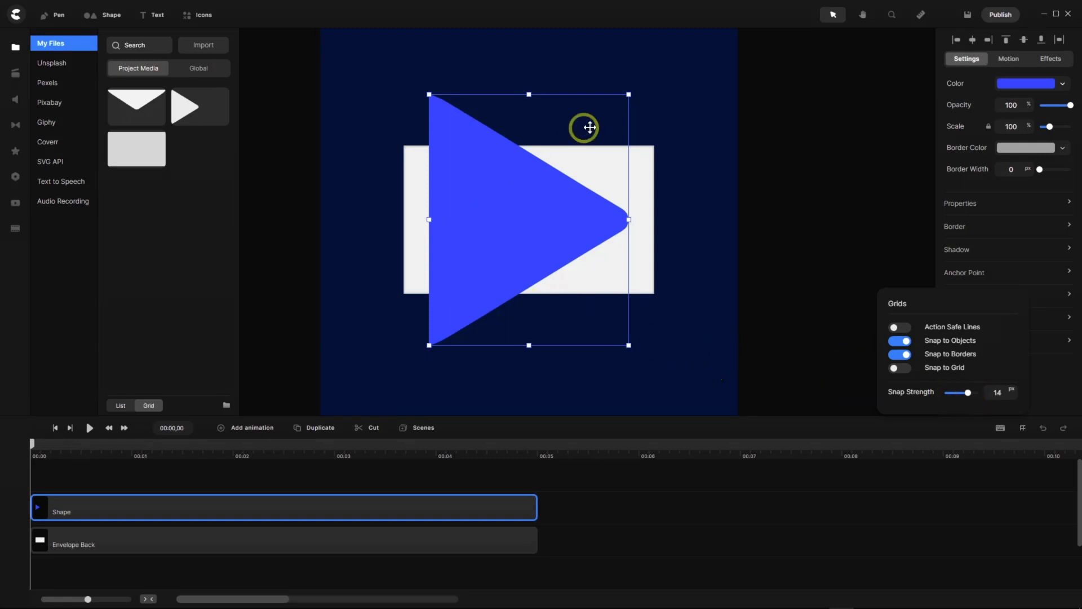
Scale the triangle to 59% so it matches the rectangle's height, and snap it to the rectangle's left edge.
{"action": "left_click_drag", "start_coordinate": [628, 93], "coordinate": [581, 150]}
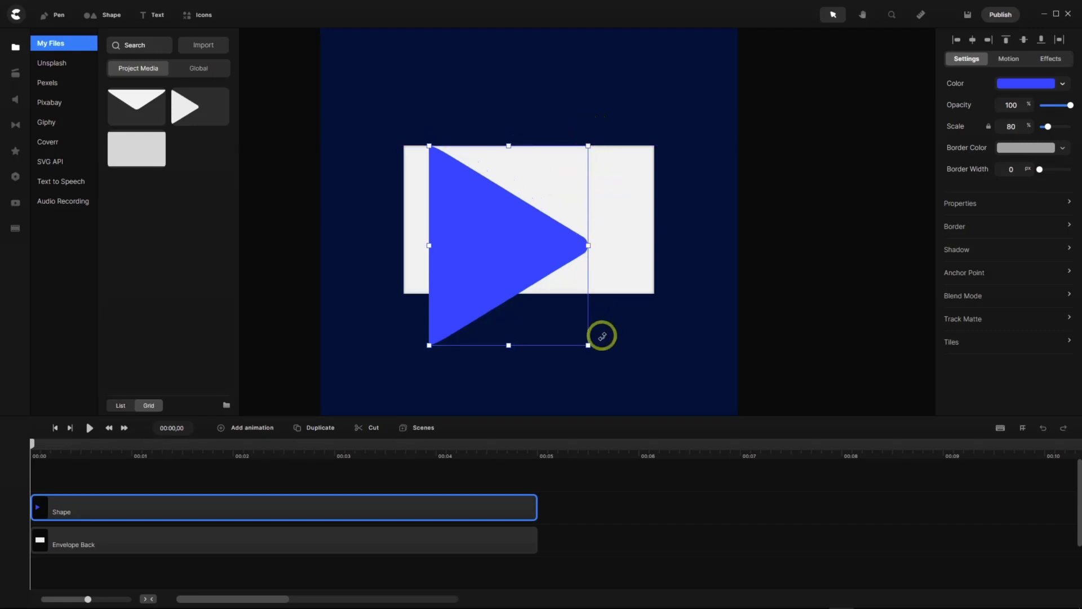
{"action": "left_click_drag", "start_coordinate": [589, 346], "coordinate": [547, 304]}
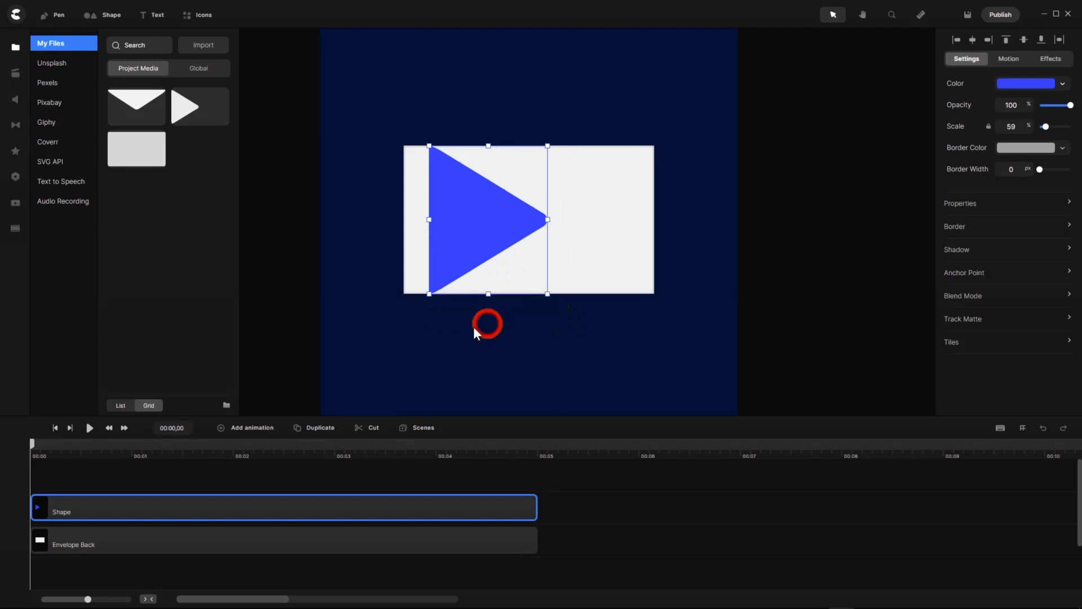
{"action": "left_click_drag", "start_coordinate": [480, 216], "coordinate": [456, 217]}
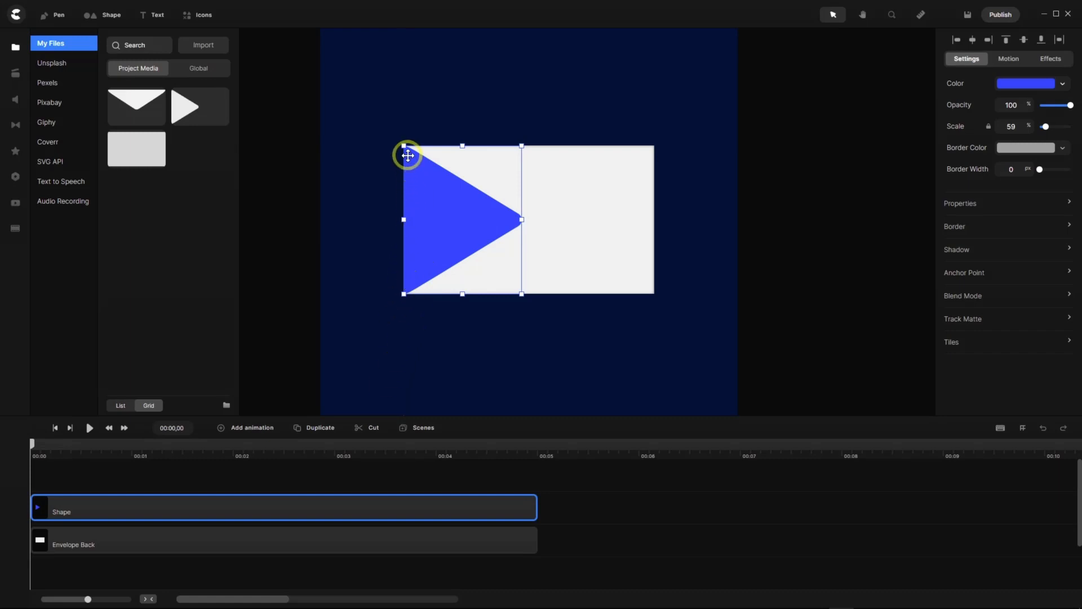
Check the triangle's left corners up close and fine-tune its fit against the rectangle's left and bottom edges.
{"action": "scroll", "coordinate": [406, 153], "scroll_direction": "up", "scroll_amount": 10}
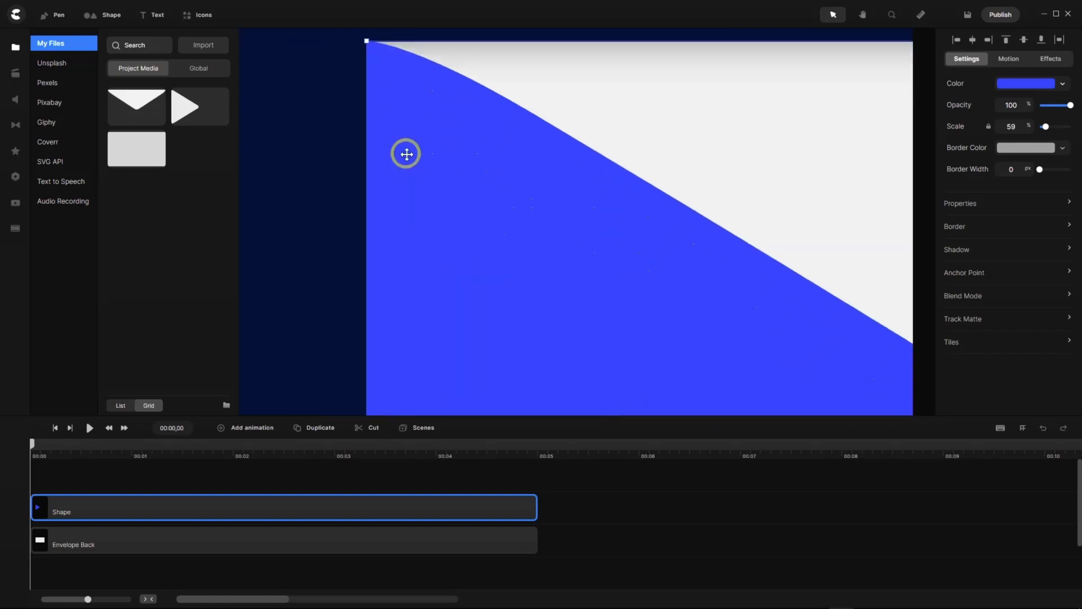
{"action": "left_click_drag", "start_coordinate": [435, 182], "coordinate": [433, 185]}
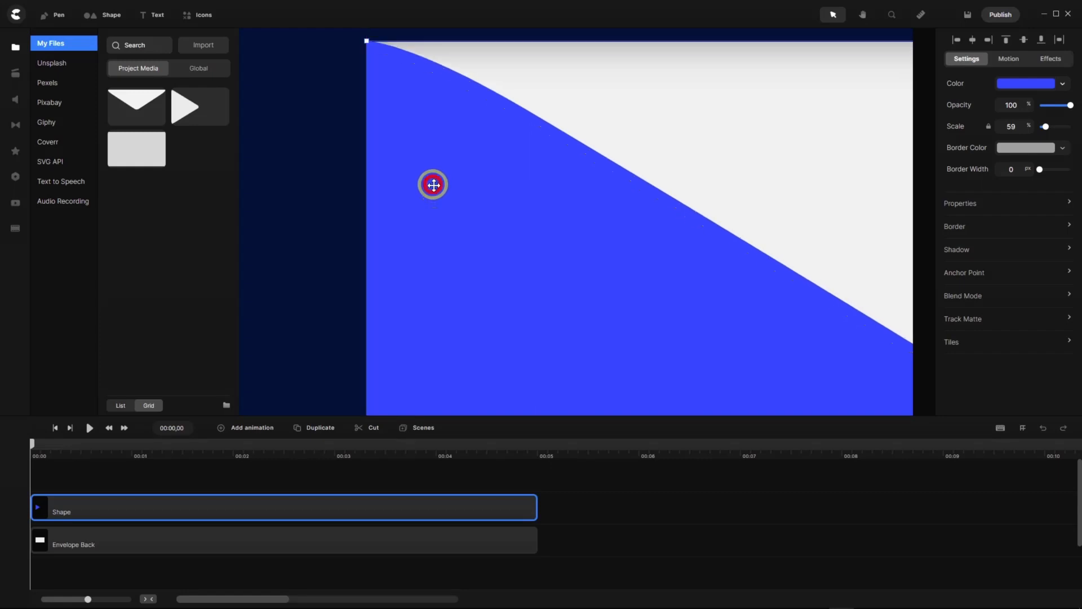
{"action": "scroll", "coordinate": [433, 185], "scroll_direction": "down", "scroll_amount": 10}
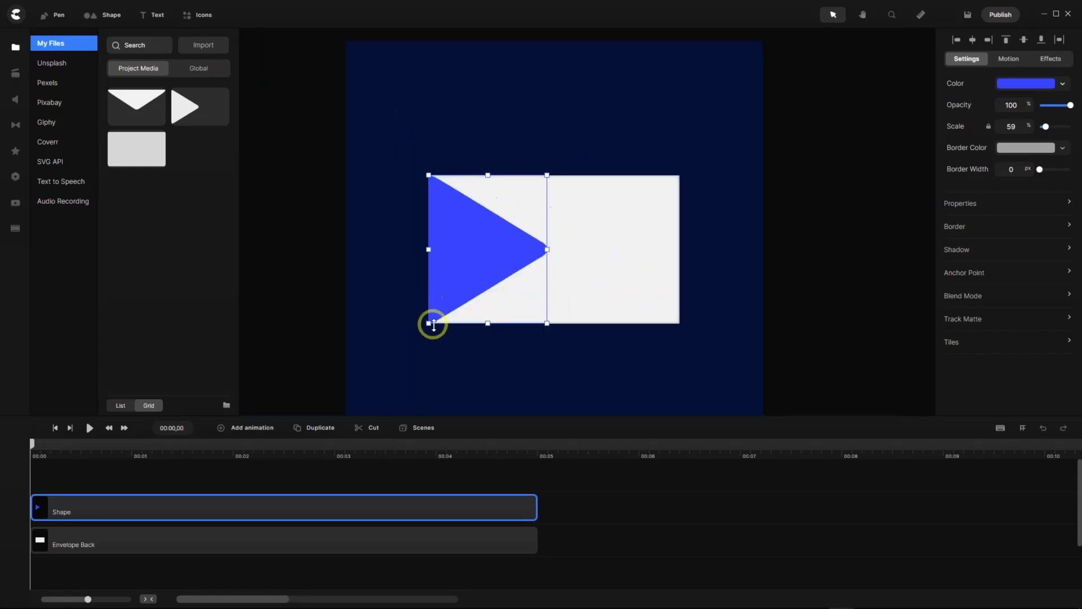
{"action": "scroll", "coordinate": [434, 325], "scroll_direction": "up", "scroll_amount": 5}
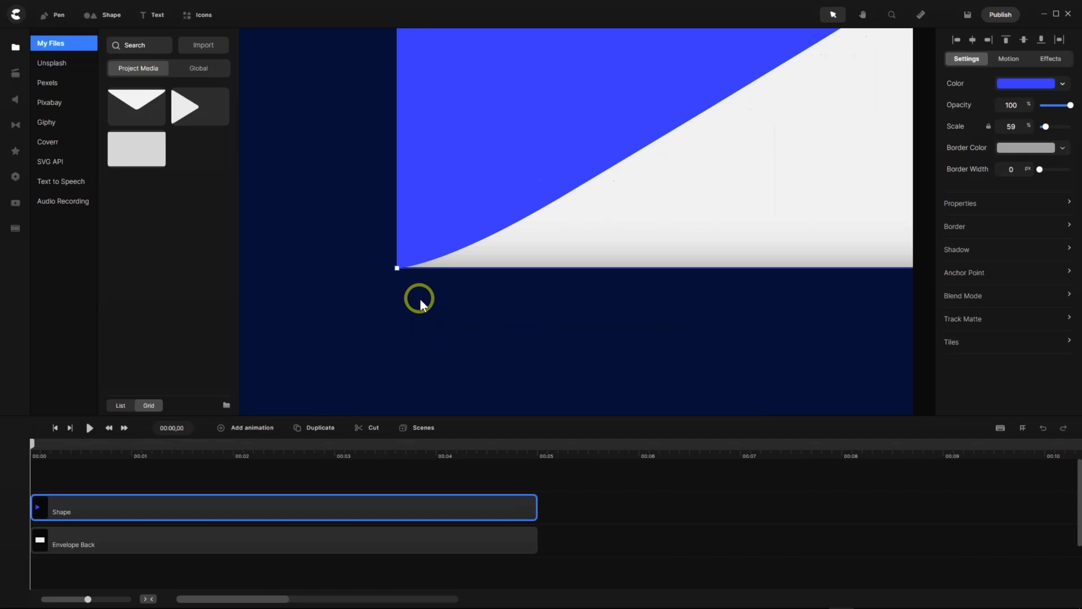
{"action": "scroll", "coordinate": [421, 299], "scroll_direction": "down", "scroll_amount": 3}
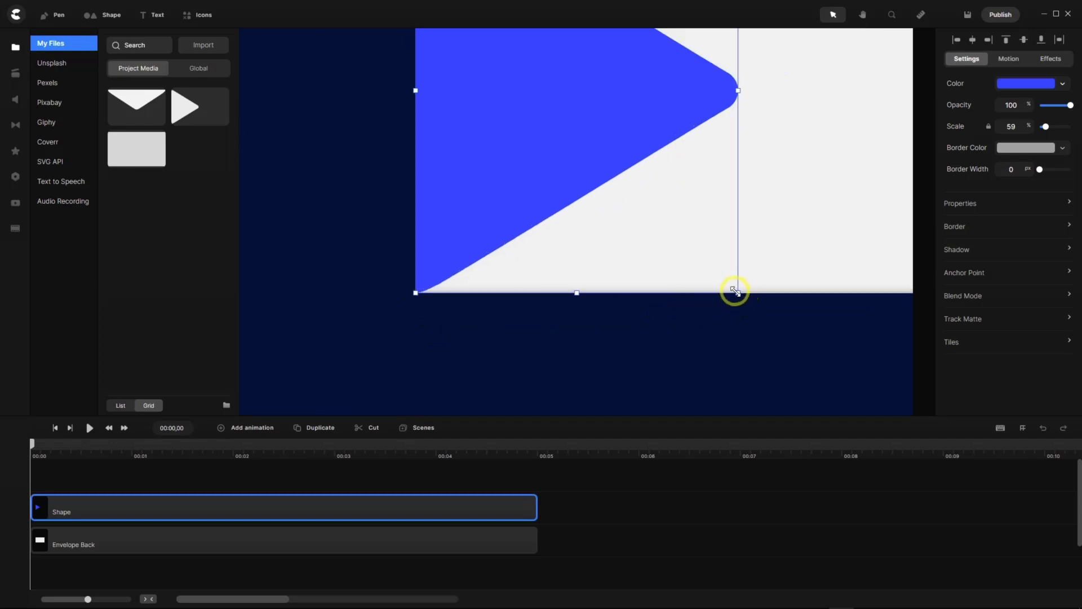
{"action": "left_click_drag", "start_coordinate": [735, 292], "coordinate": [734, 290]}
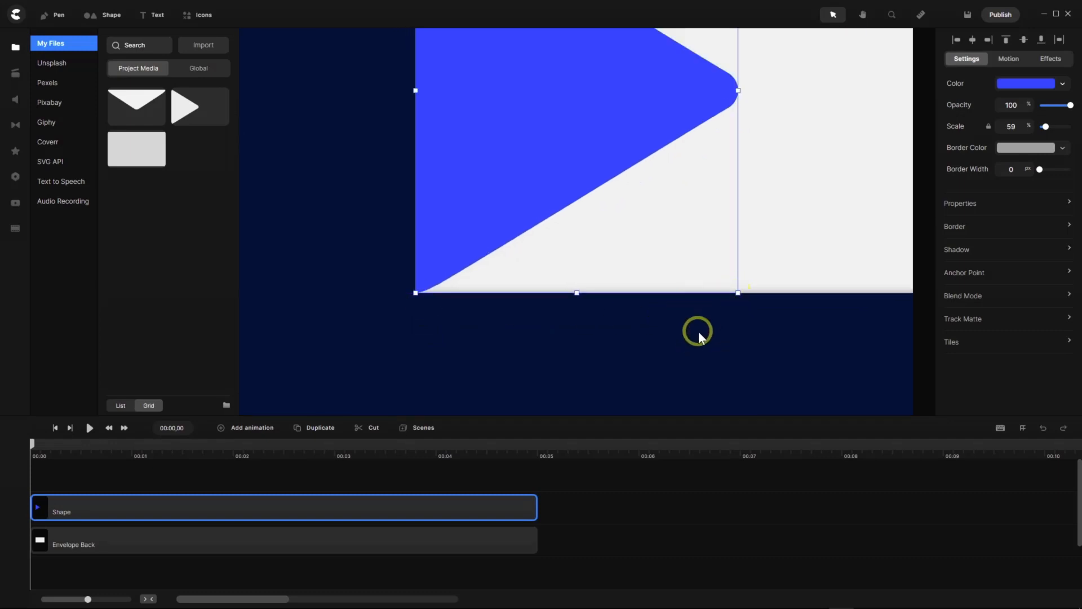
Fit the triangle's top edge to the rectangle's top edge and snap the triangle back onto the rectangle's left side.
{"action": "scroll", "coordinate": [698, 331], "scroll_direction": "down", "scroll_amount": 5}
{"action": "scroll", "coordinate": [727, 171], "scroll_direction": "up", "scroll_amount": 5}
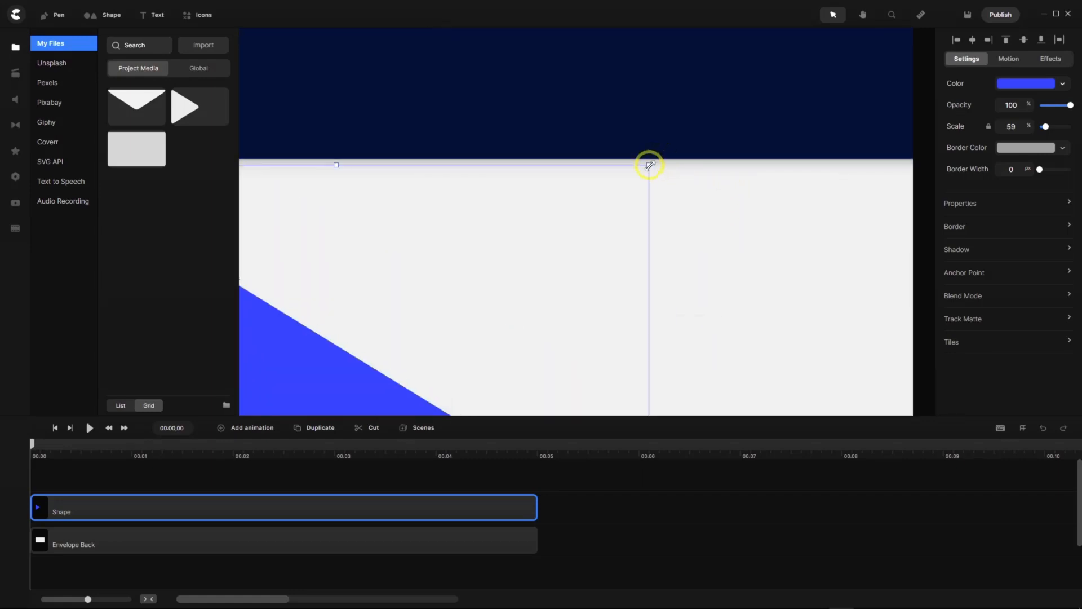
{"action": "scroll", "coordinate": [682, 194], "scroll_direction": "down", "scroll_amount": 3}
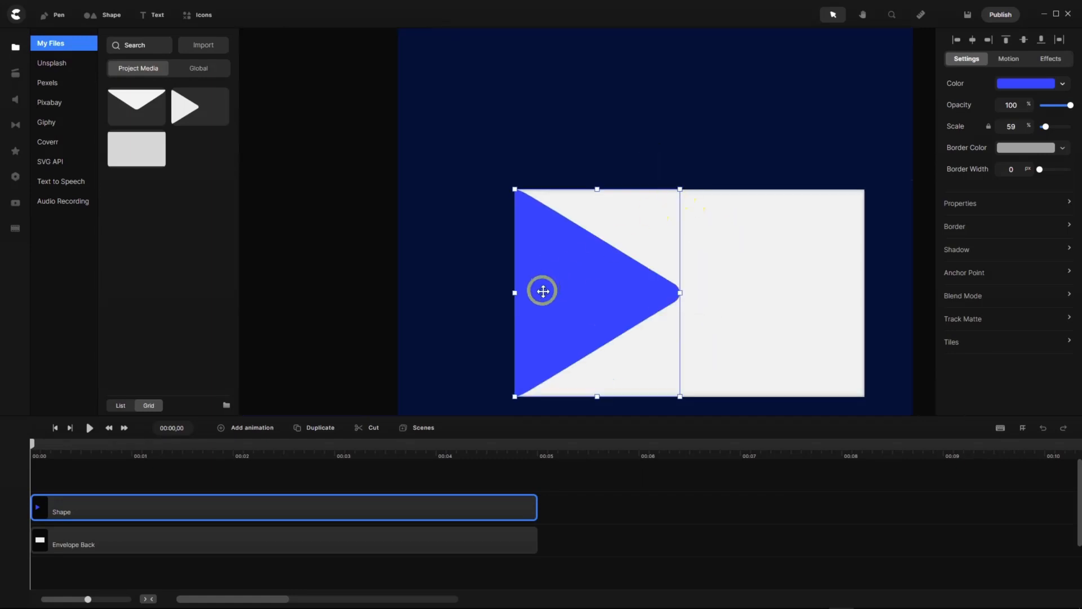
{"action": "scroll", "coordinate": [527, 297], "scroll_direction": "up", "scroll_amount": 5}
{"action": "scroll", "coordinate": [471, 213], "scroll_direction": "down", "scroll_amount": 2}
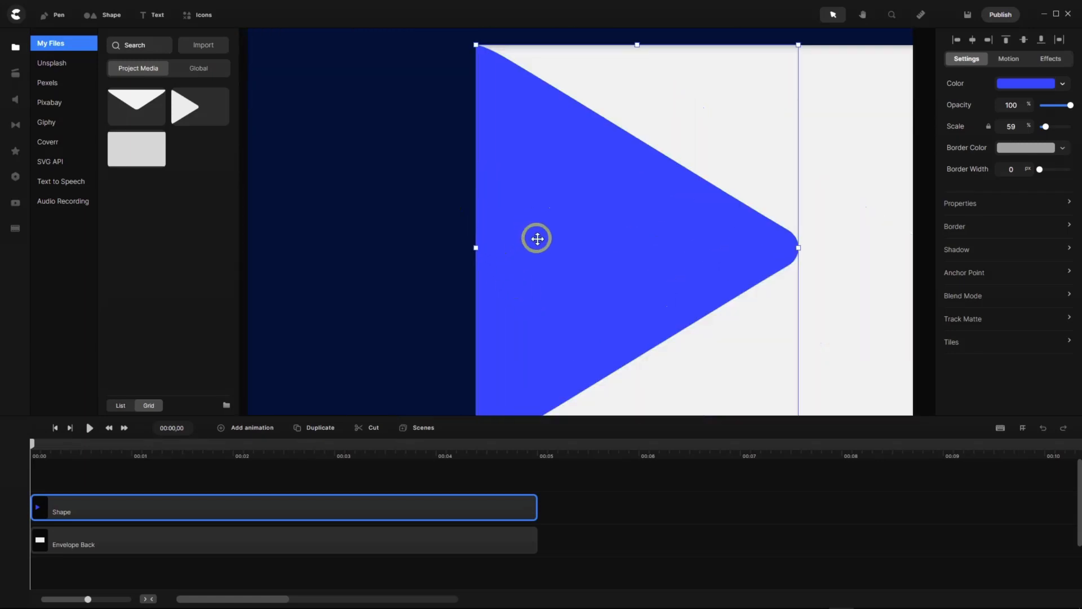
{"action": "left_click_drag", "start_coordinate": [542, 239], "coordinate": [543, 240]}
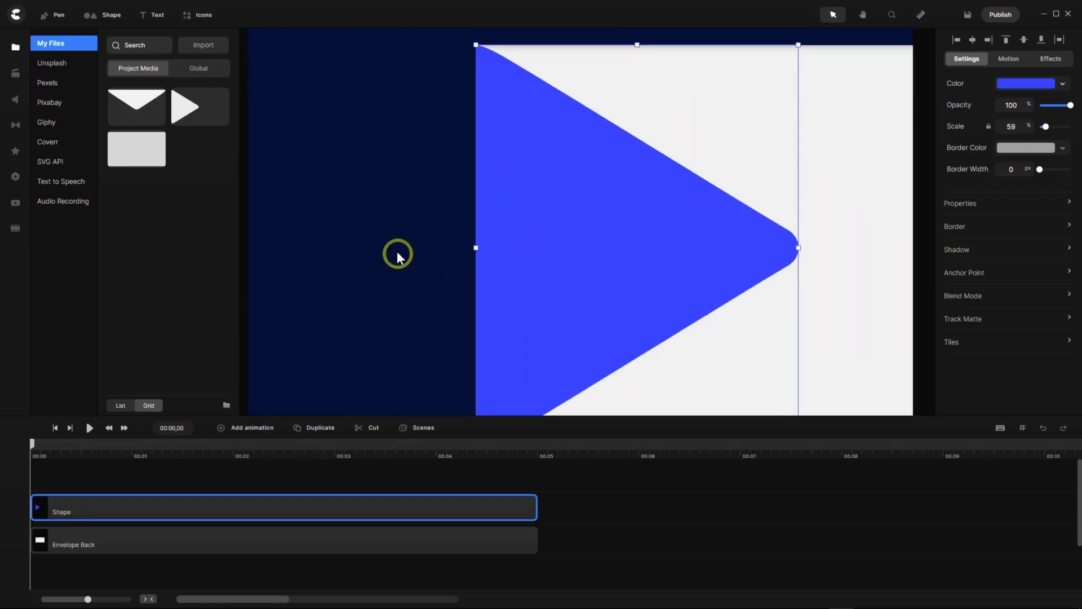
{"action": "scroll", "coordinate": [393, 234], "scroll_direction": "down", "scroll_amount": 3}
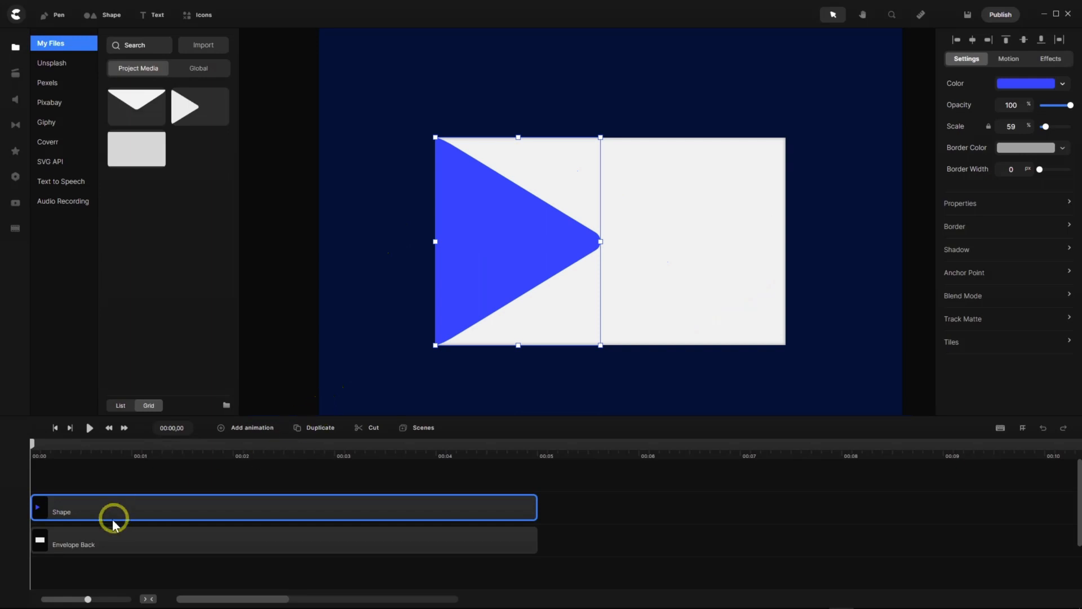
Rename the triangle's layer as Envelope left and copy the word Envelope from its name.
{"action": "right_click", "coordinate": [66, 512]}
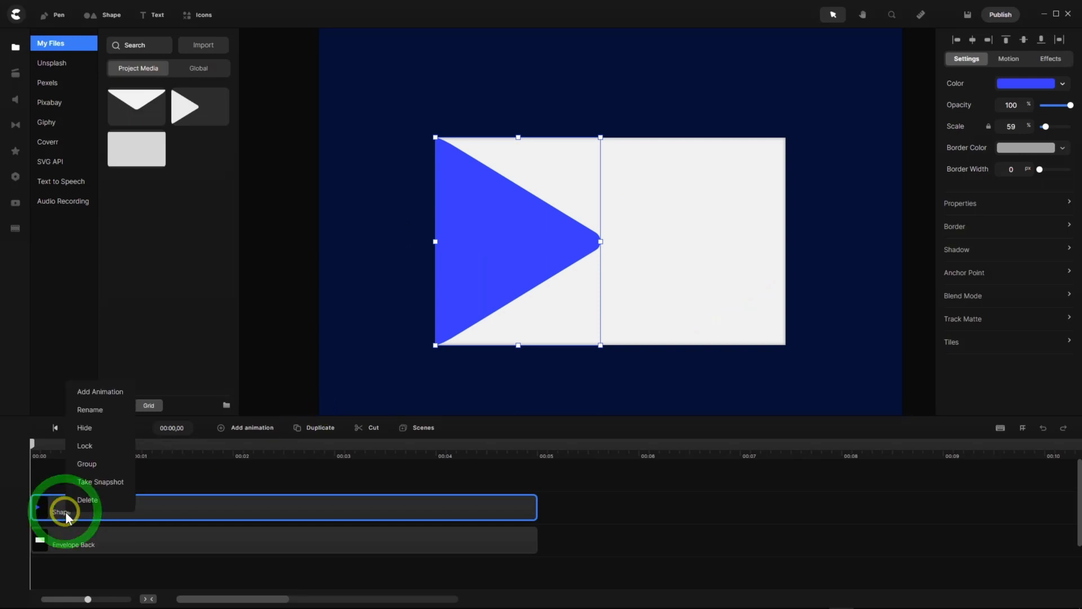
{"action": "left_click", "coordinate": [89, 405]}
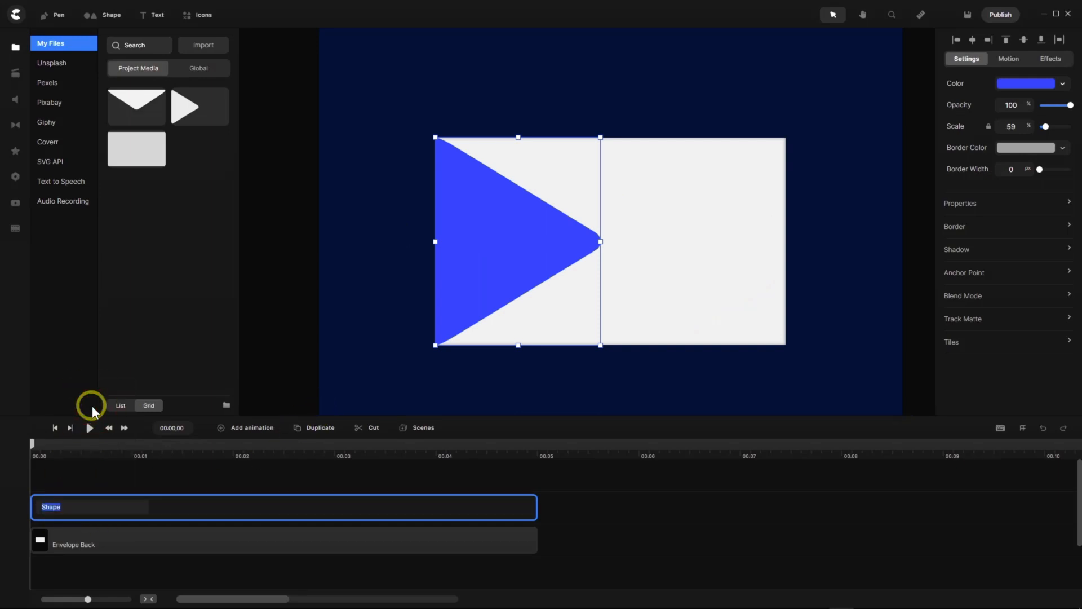
{"action": "type", "text": "C"}
{"action": "key", "text": "BackSpace"}
{"action": "type", "text": "E"}
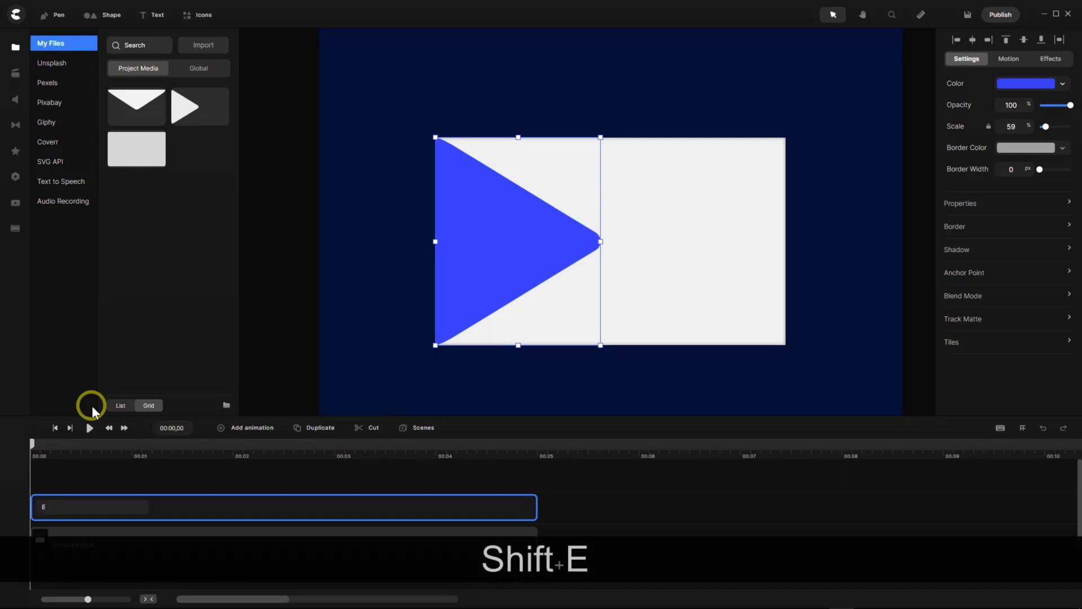
{"action": "type", "text": "nvelope"}
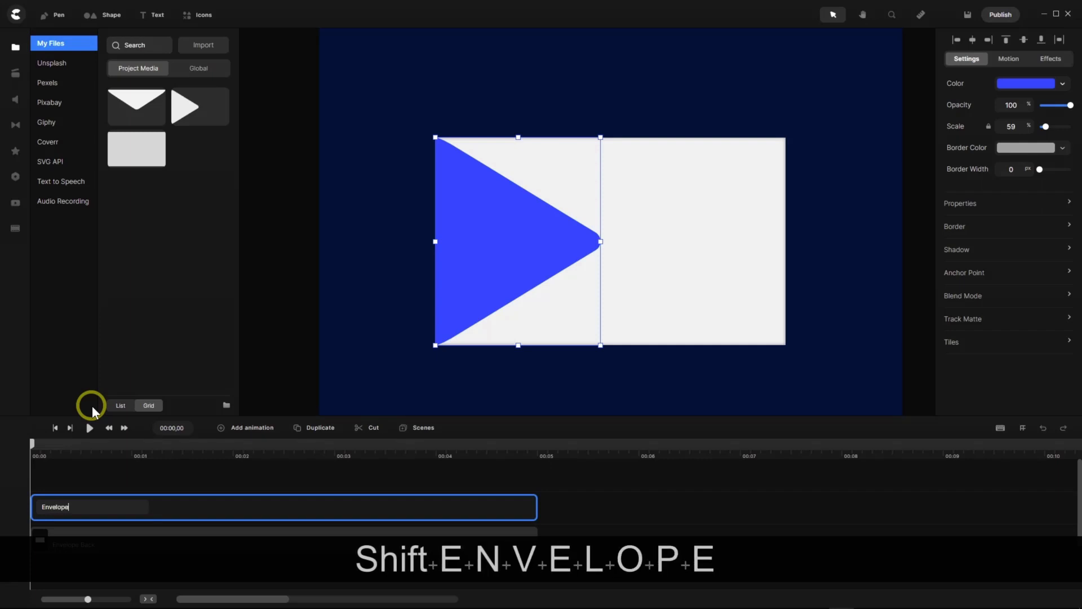
{"action": "type", "text": " left"}
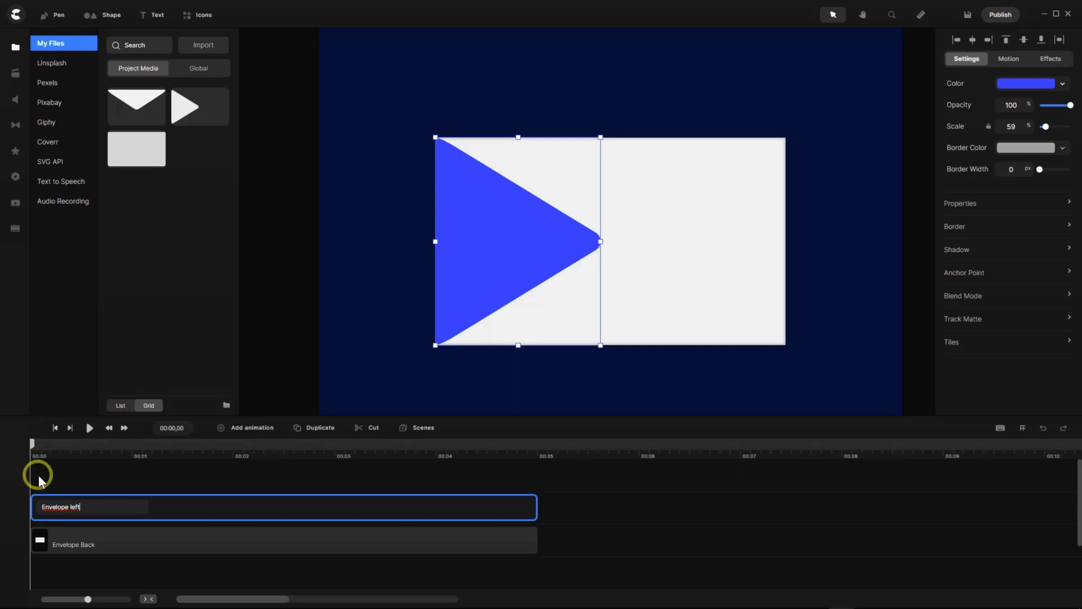
{"action": "left_click_drag", "start_coordinate": [67, 507], "coordinate": [26, 511]}
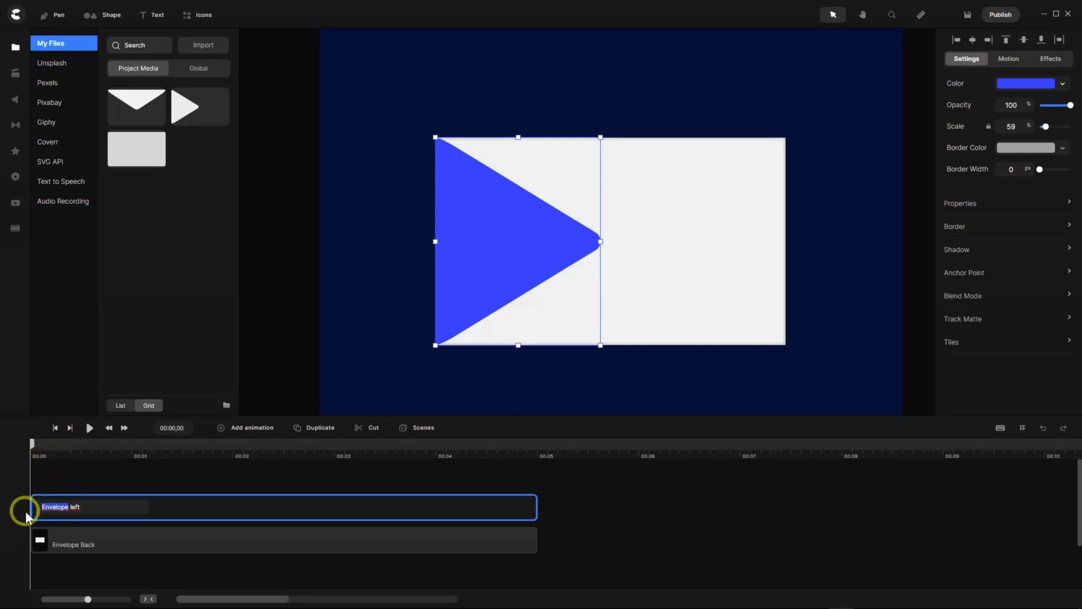
{"action": "key", "text": "ctrl"}
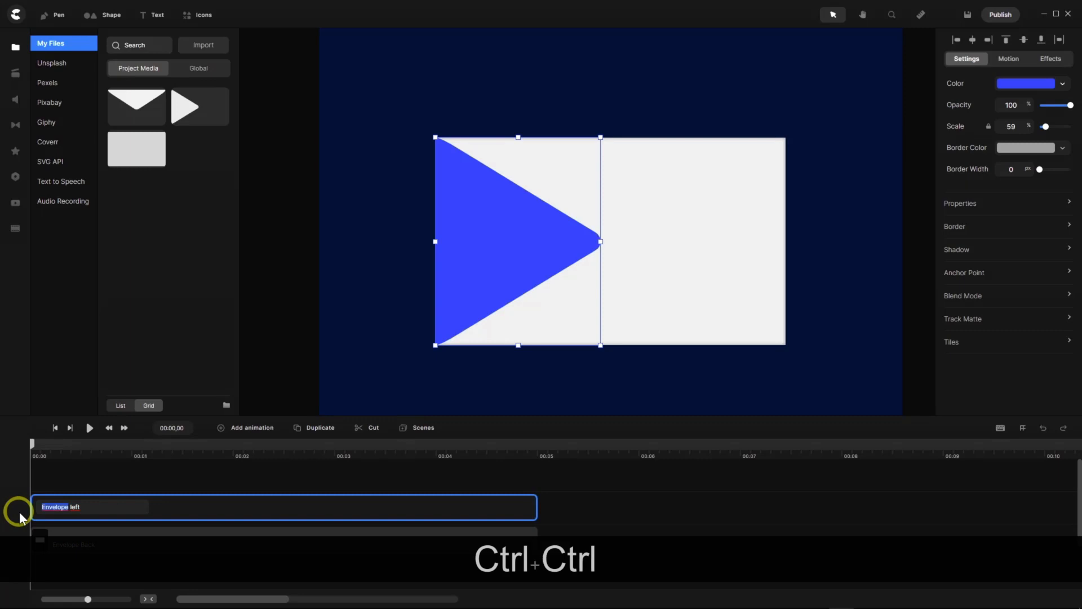
{"action": "key", "text": "ctrl+c"}
{"action": "left_click", "coordinate": [170, 505]}
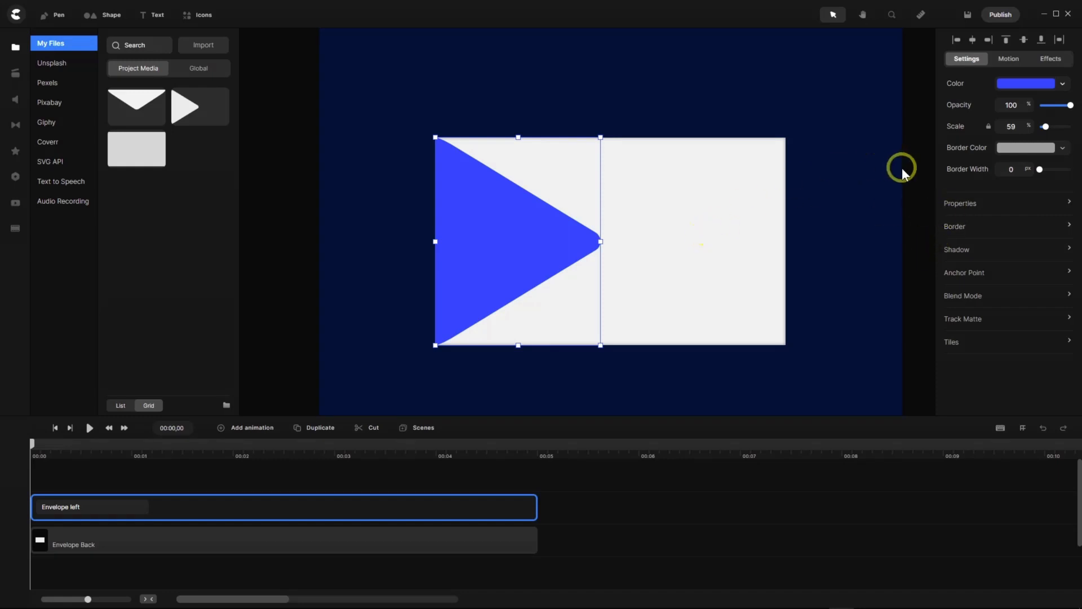
Recolor the left triangle by sampling the light grey f2f2f2 fill from the envelope back.
{"action": "left_click", "coordinate": [1064, 84]}
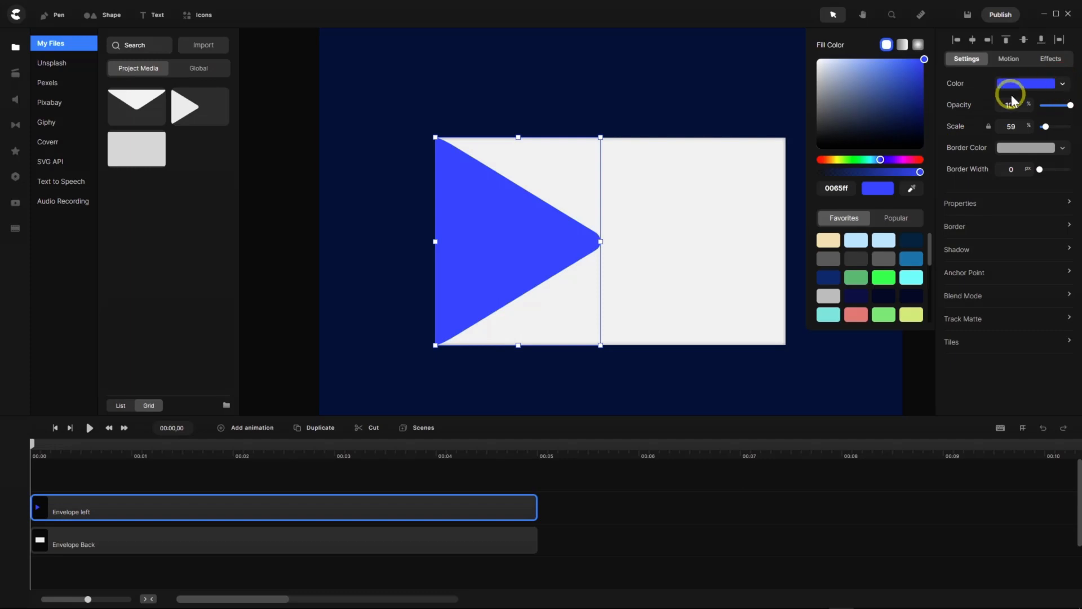
{"action": "left_click", "coordinate": [911, 188]}
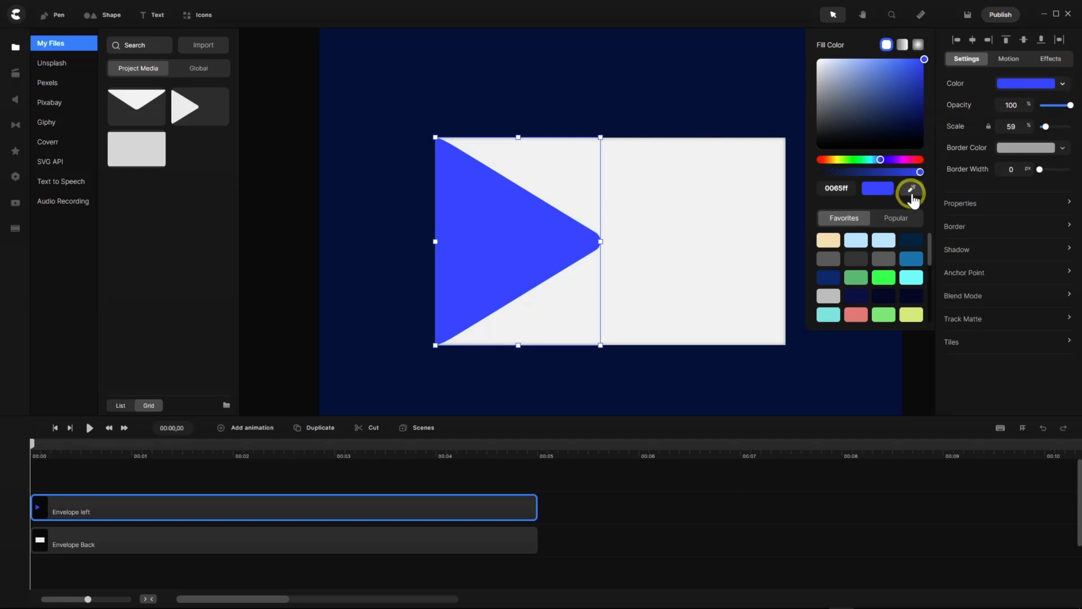
{"action": "left_click", "coordinate": [713, 220]}
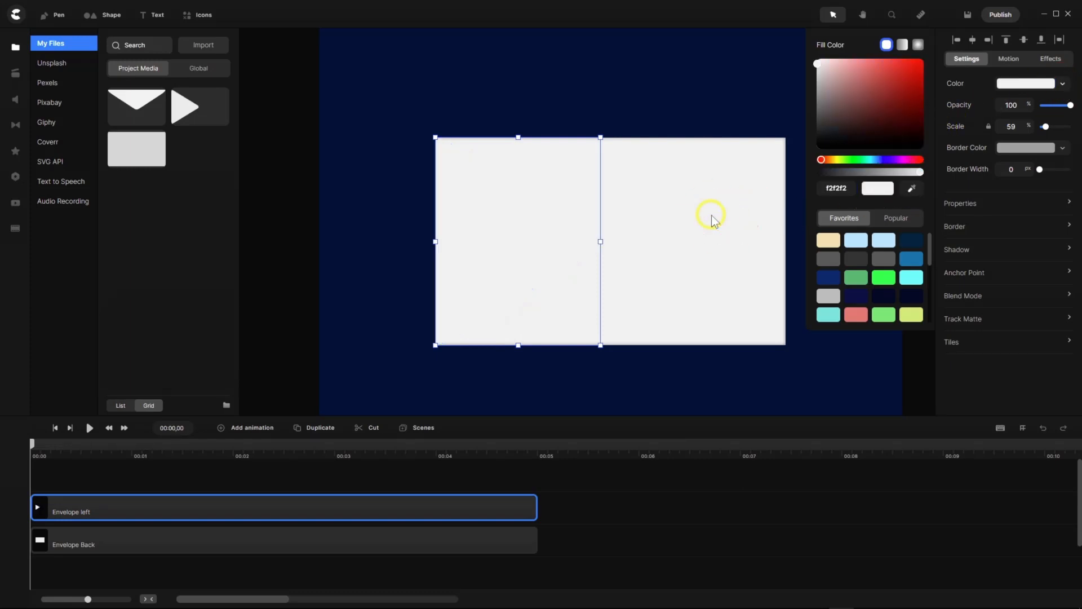
Apply an Inner Shadow effect to Envelope left with distance 0% and blur 1%.
{"action": "left_click", "coordinate": [15, 152]}
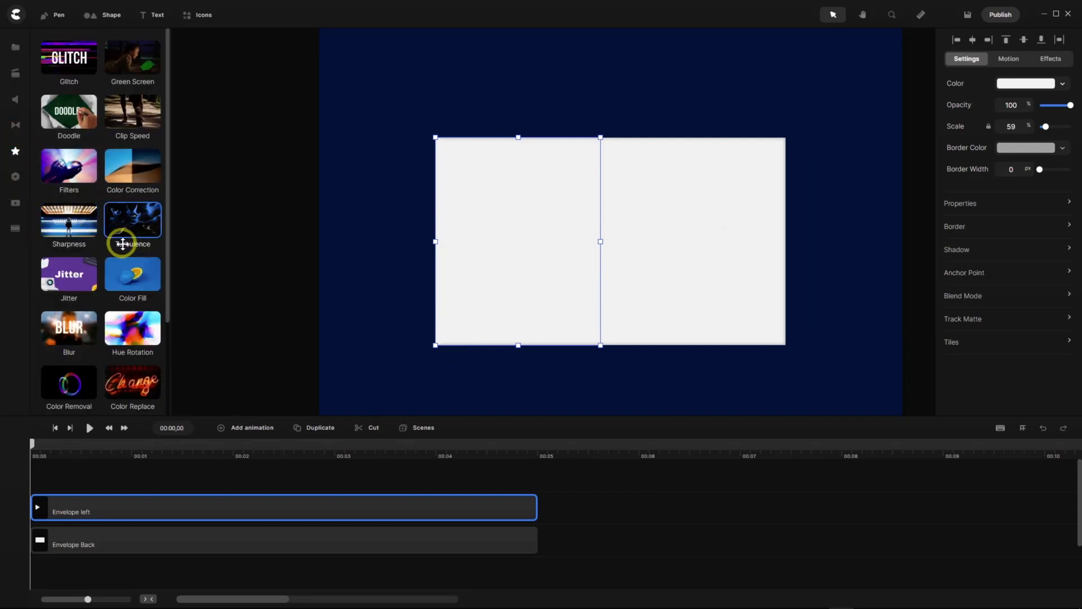
{"action": "scroll", "coordinate": [123, 242], "scroll_direction": "down", "scroll_amount": 1}
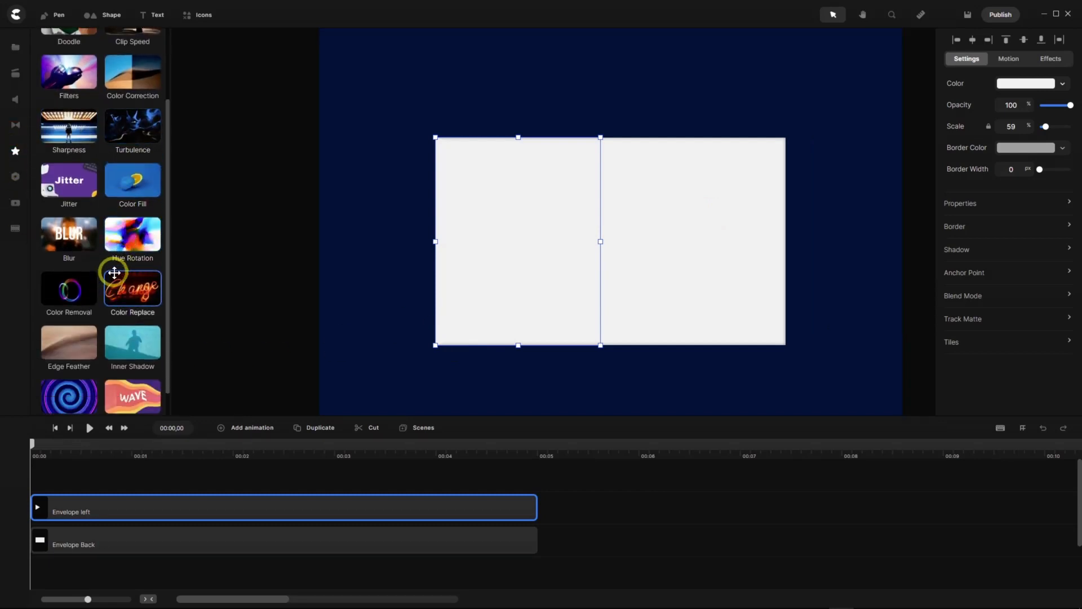
{"action": "left_click_drag", "start_coordinate": [132, 342], "coordinate": [127, 502]}
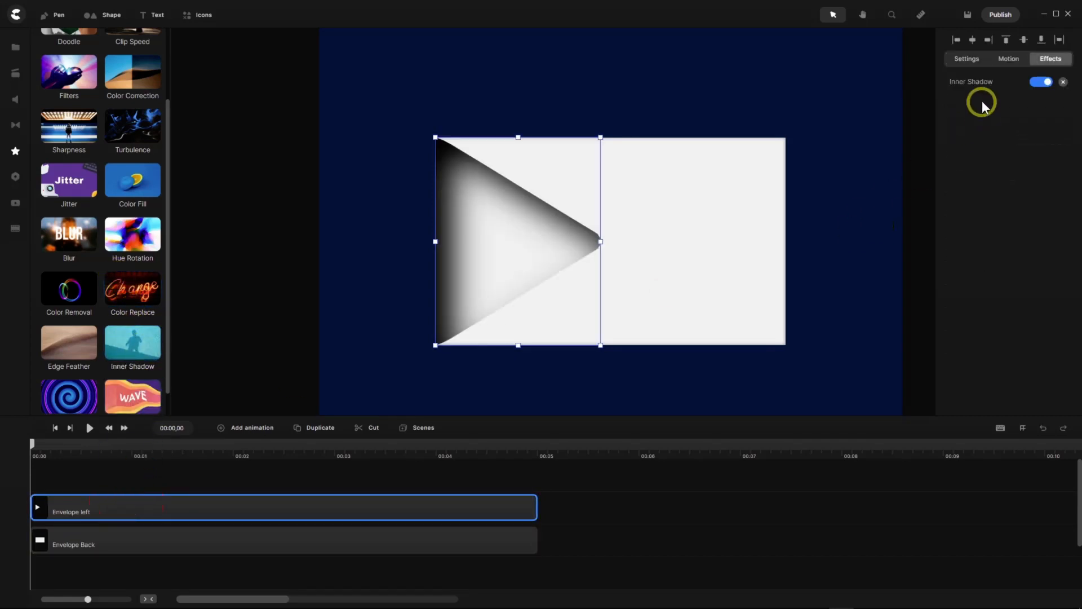
{"action": "left_click", "coordinate": [978, 82]}
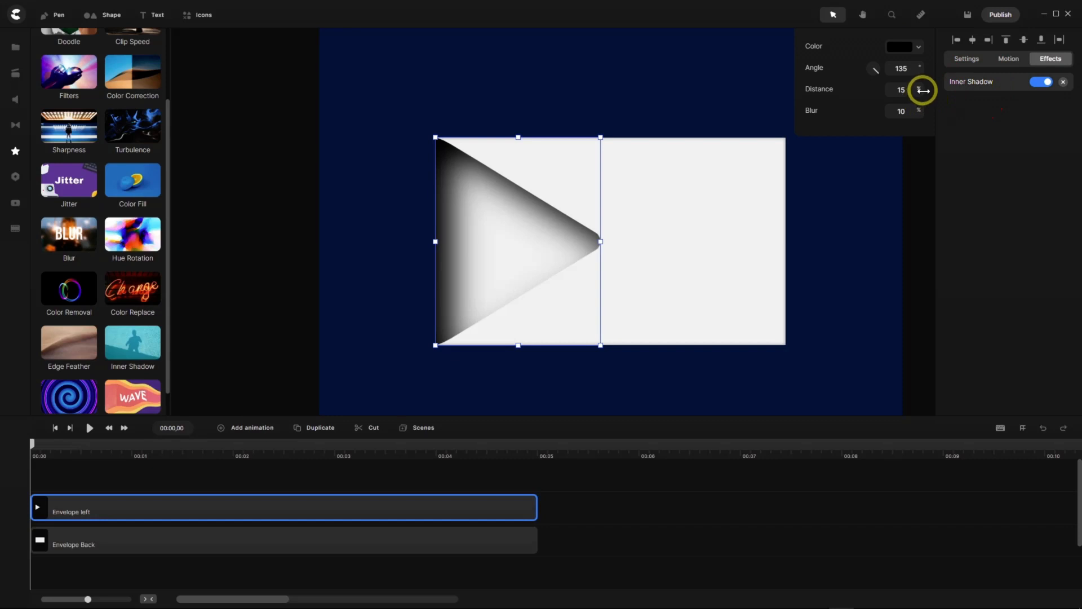
{"action": "left_click_drag", "start_coordinate": [923, 90], "coordinate": [823, 102]}
{"action": "left_click_drag", "start_coordinate": [908, 111], "coordinate": [852, 106]}
{"action": "type", "text": "1"}
{"action": "key", "text": "Return"}
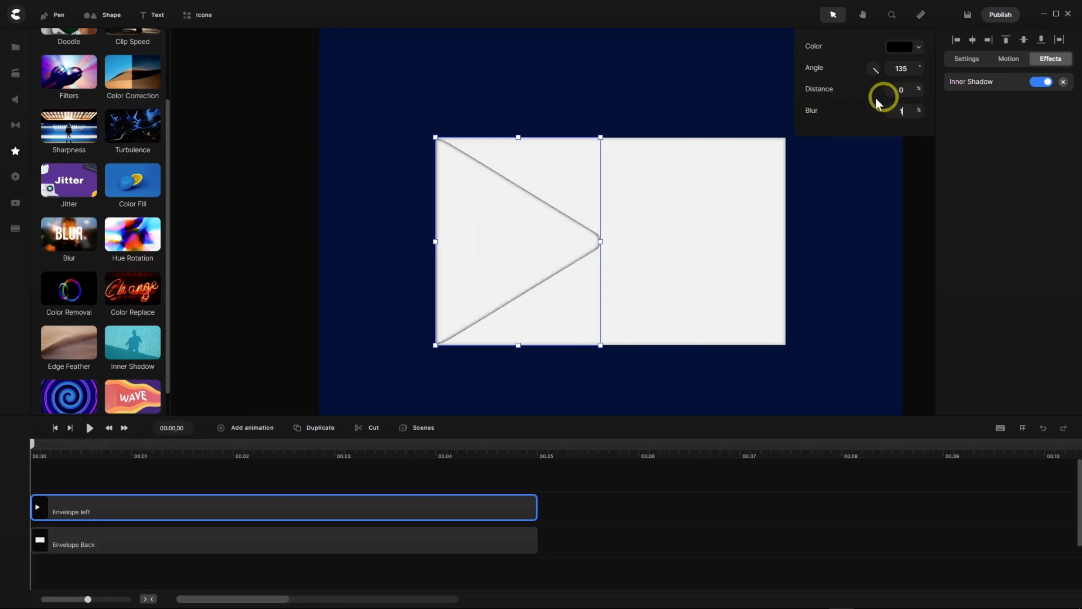
Soften the left flap's inner shadow by lowering the opacity of its black color.
{"action": "left_click", "coordinate": [907, 48]}
{"action": "left_click_drag", "start_coordinate": [905, 178], "coordinate": [848, 231]}
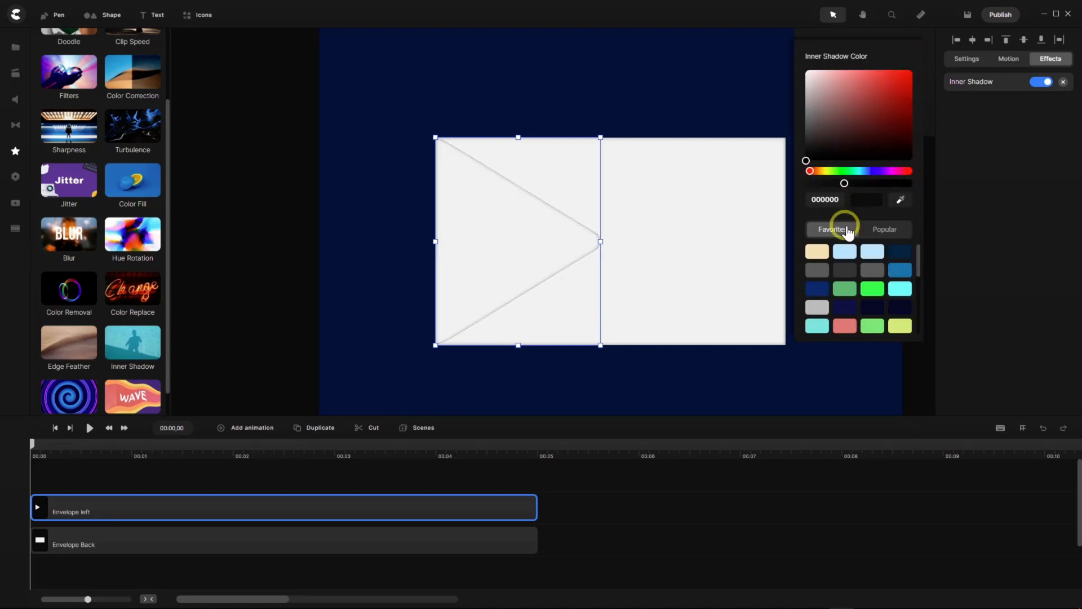
{"action": "left_click", "coordinate": [976, 256]}
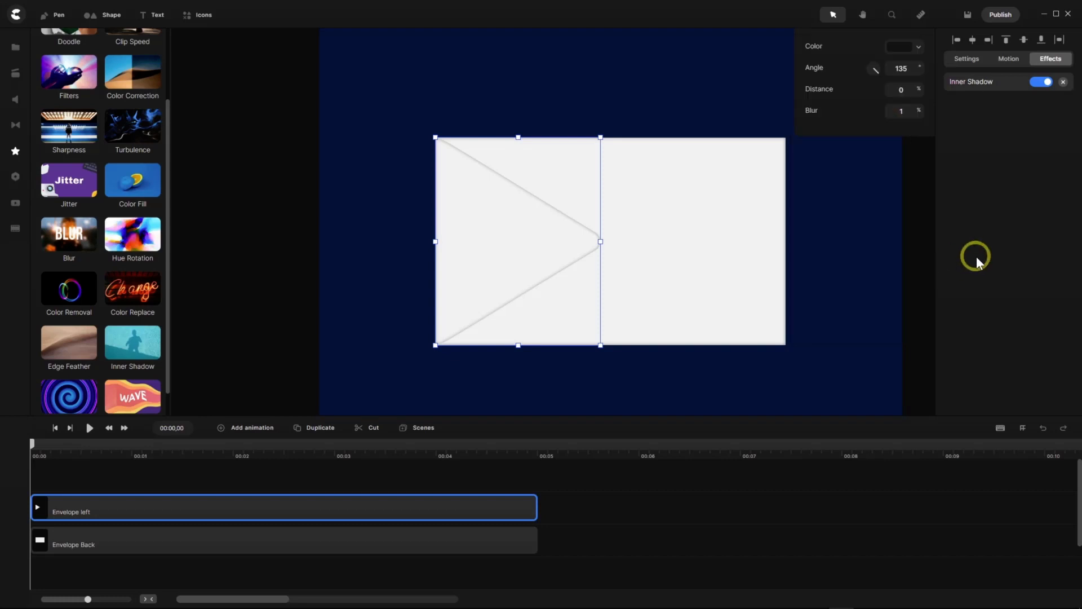
Darken the Envelope Back rectangle's fill to the grey c6c6c6.
{"action": "left_click", "coordinate": [219, 545]}
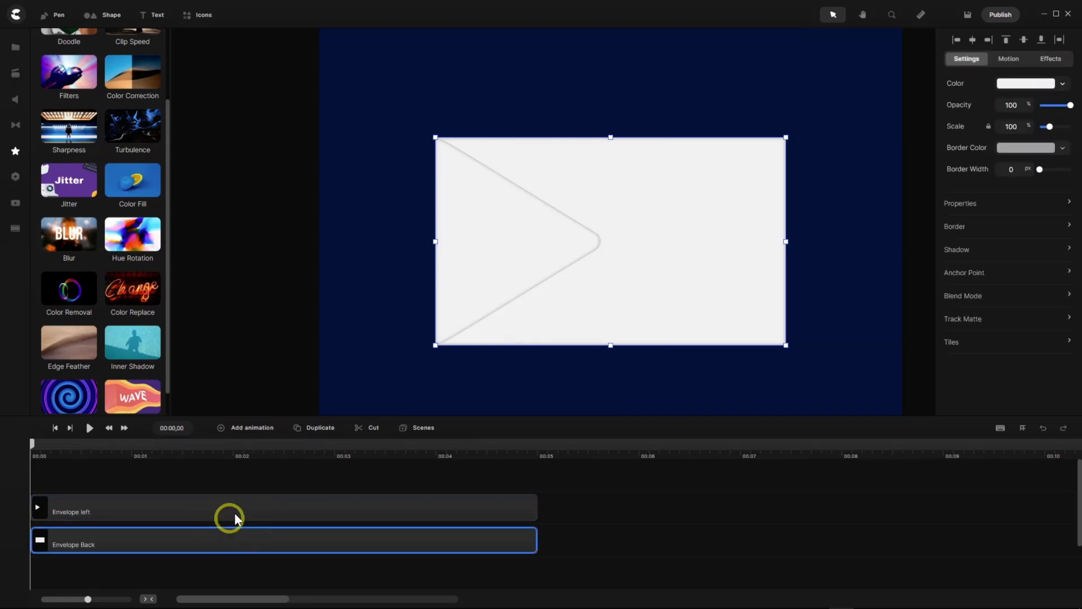
{"action": "left_click", "coordinate": [1063, 86]}
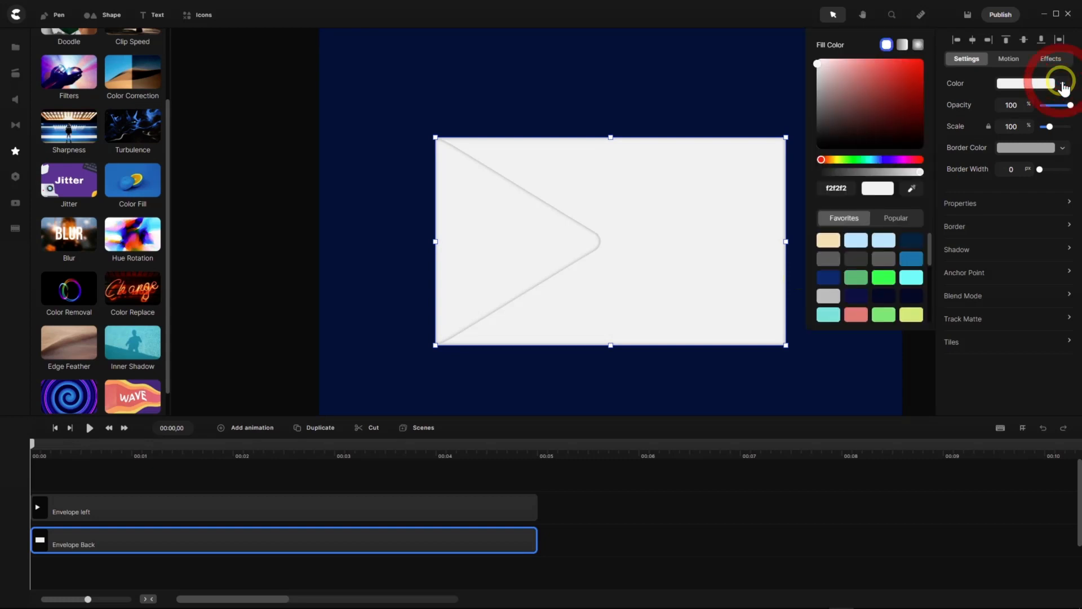
{"action": "left_click", "coordinate": [823, 81]}
{"action": "left_click_drag", "start_coordinate": [822, 80], "coordinate": [818, 79]}
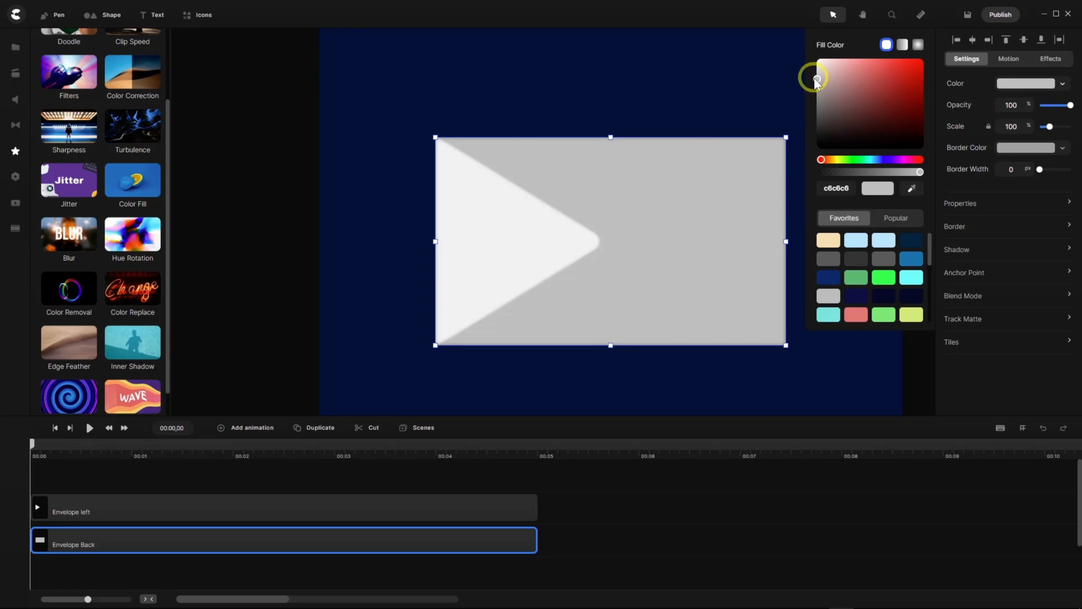
Duplicate the Envelope left layer and rename the upper copy as Envelope right.
{"action": "left_click", "coordinate": [259, 503]}
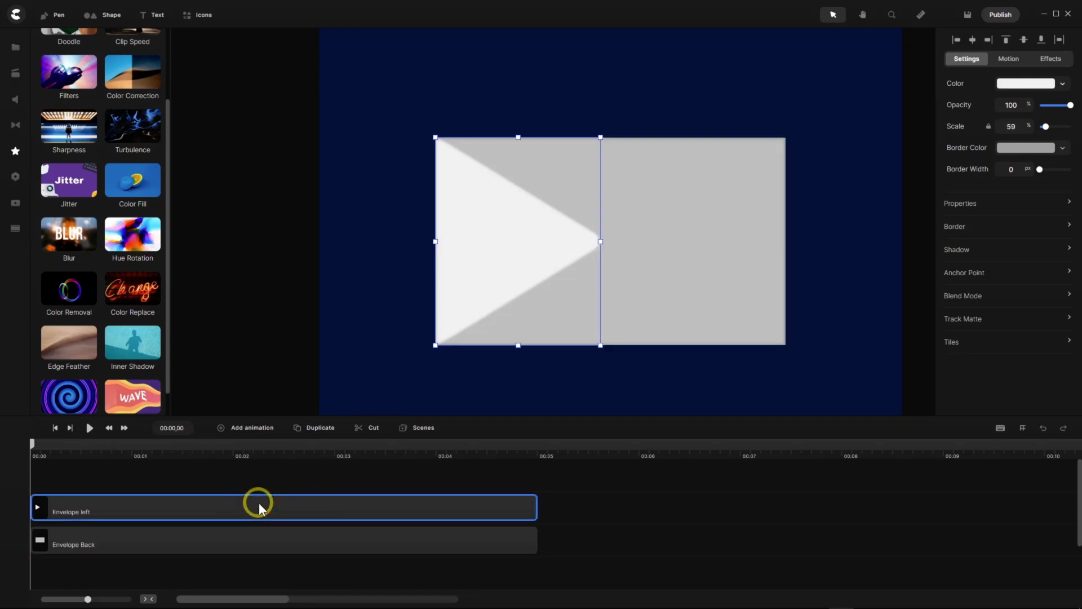
{"action": "left_click", "coordinate": [299, 432]}
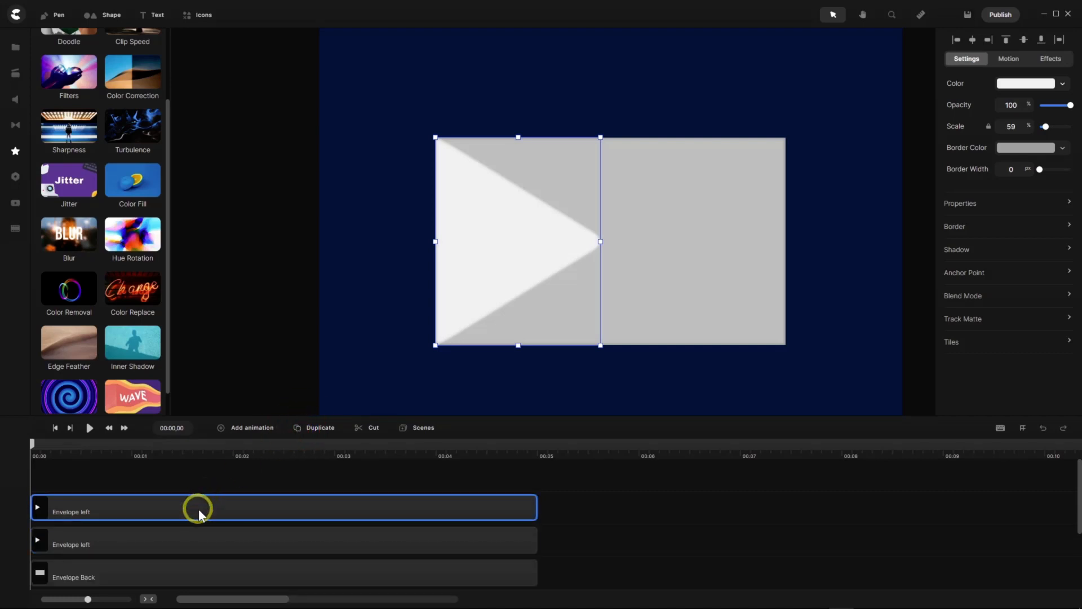
{"action": "right_click", "coordinate": [97, 510]}
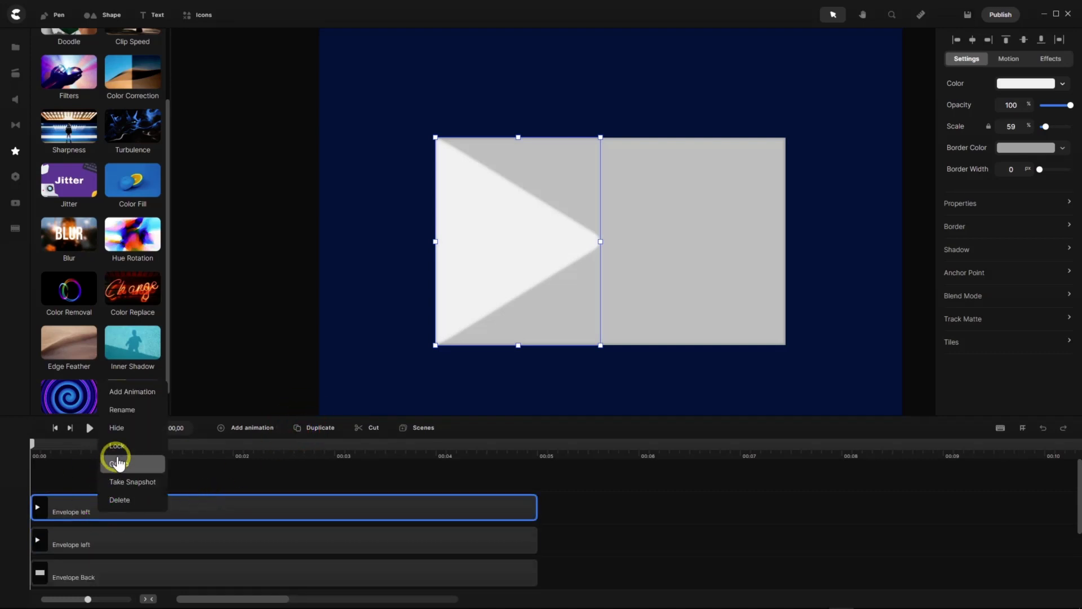
{"action": "left_click", "coordinate": [122, 409]}
{"action": "left_click", "coordinate": [83, 507]}
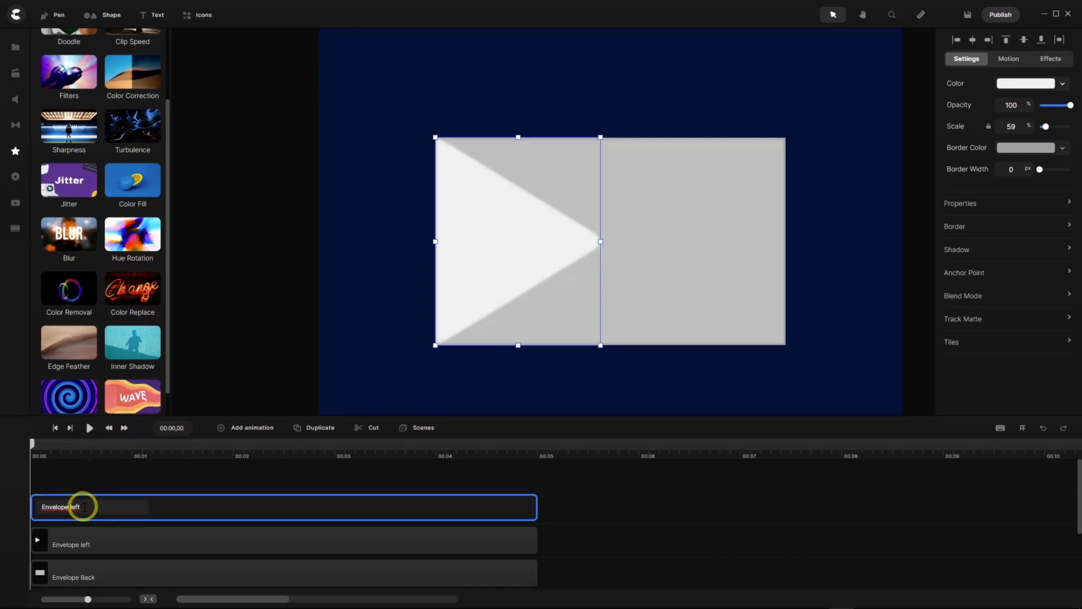
{"action": "key", "text": "BackSpace"}
{"action": "key", "text": "BackSpace"}
{"action": "key", "text": "BackSpace"}
{"action": "key", "text": "BackSpace"}
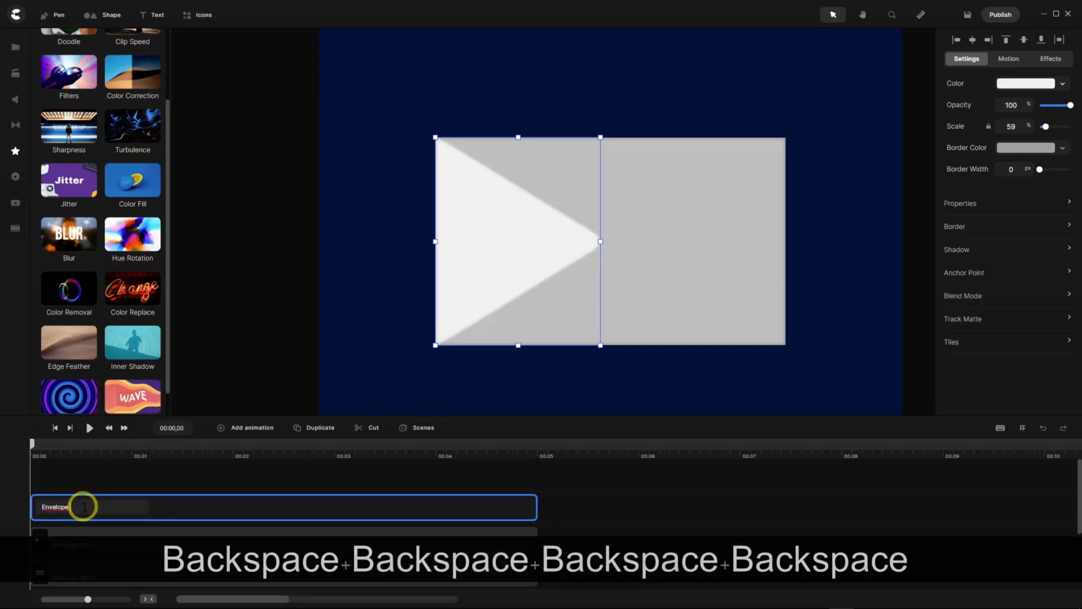
{"action": "type", "text": "right"}
{"action": "key", "text": "Return"}
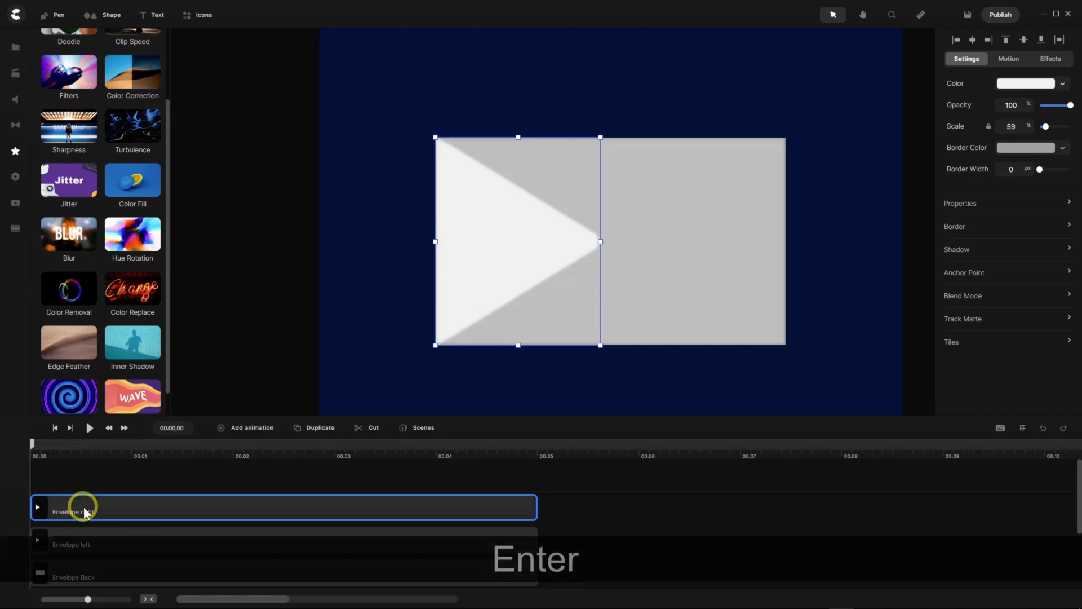
Flip Envelope right horizontally and snap it to the rectangle's right edge at x 171 px, y 0 px.
{"action": "scroll", "coordinate": [165, 501], "scroll_direction": "down", "scroll_amount": 1}
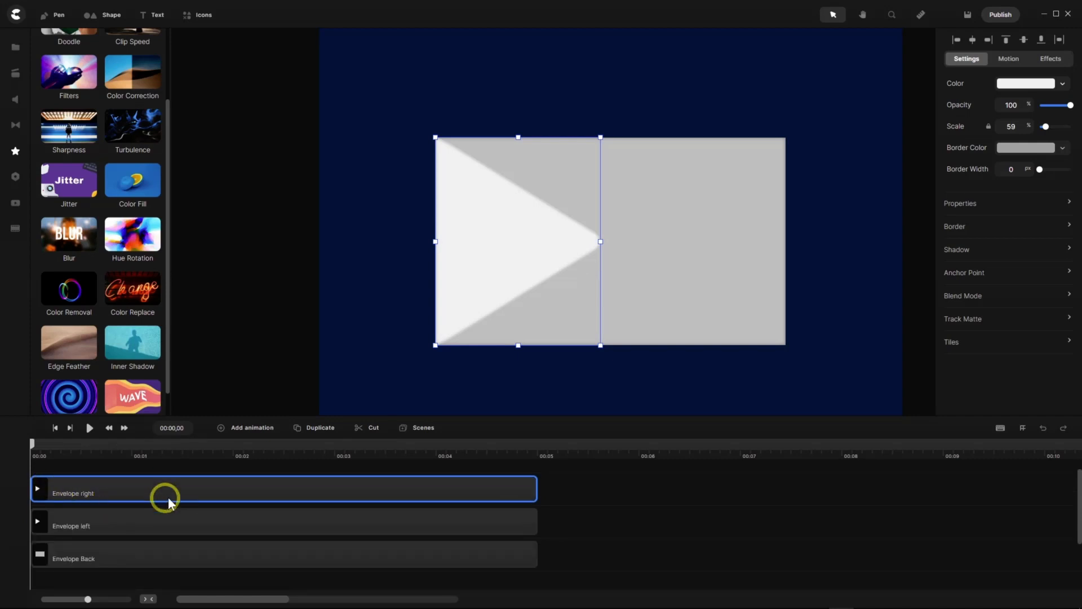
{"action": "left_click", "coordinate": [1070, 204]}
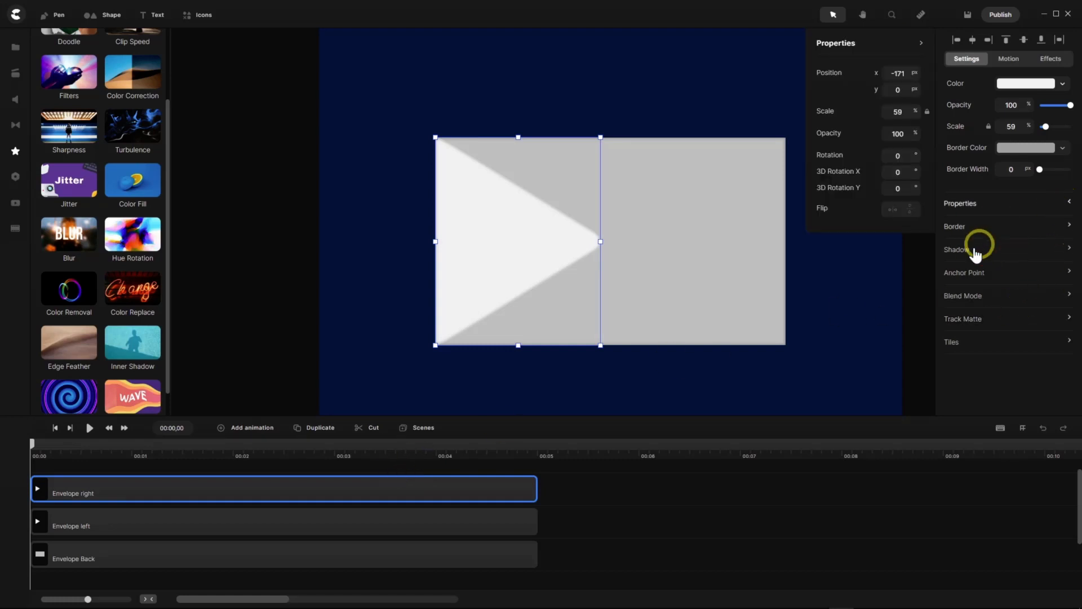
{"action": "left_click", "coordinate": [894, 209]}
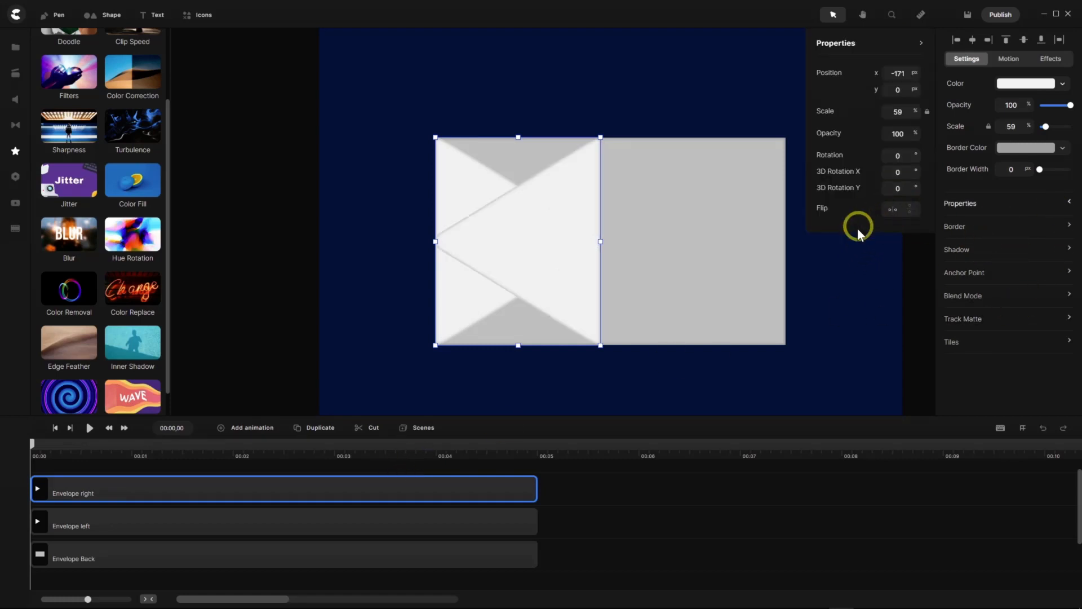
{"action": "left_click_drag", "start_coordinate": [563, 260], "coordinate": [743, 259]}
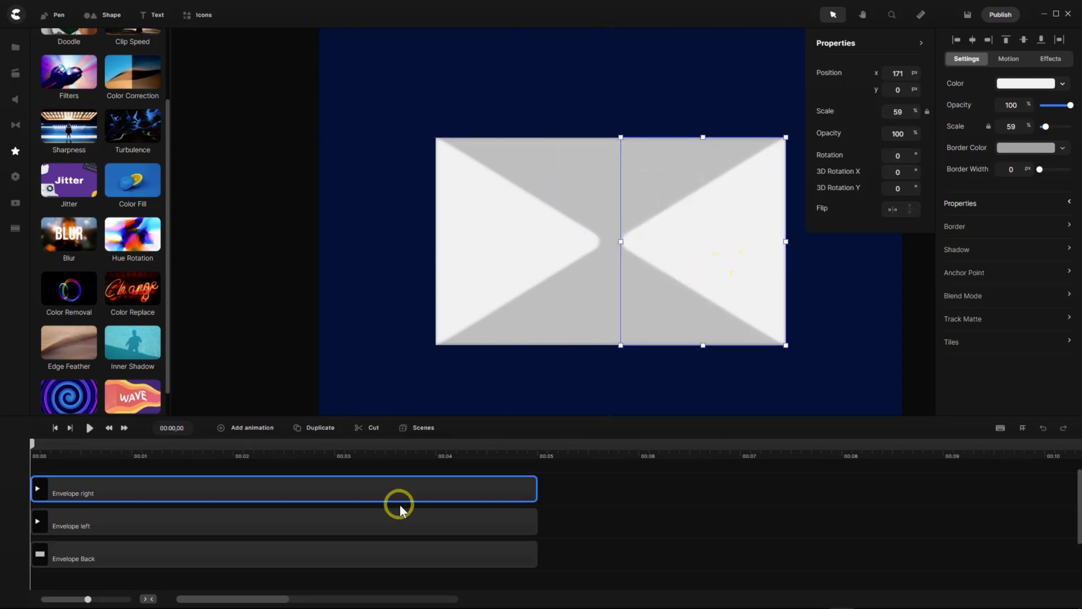
Add Envelope long side from the project media onto the canvas above the Envelope right layer.
{"action": "scroll", "coordinate": [350, 495], "scroll_direction": "up", "scroll_amount": 1}
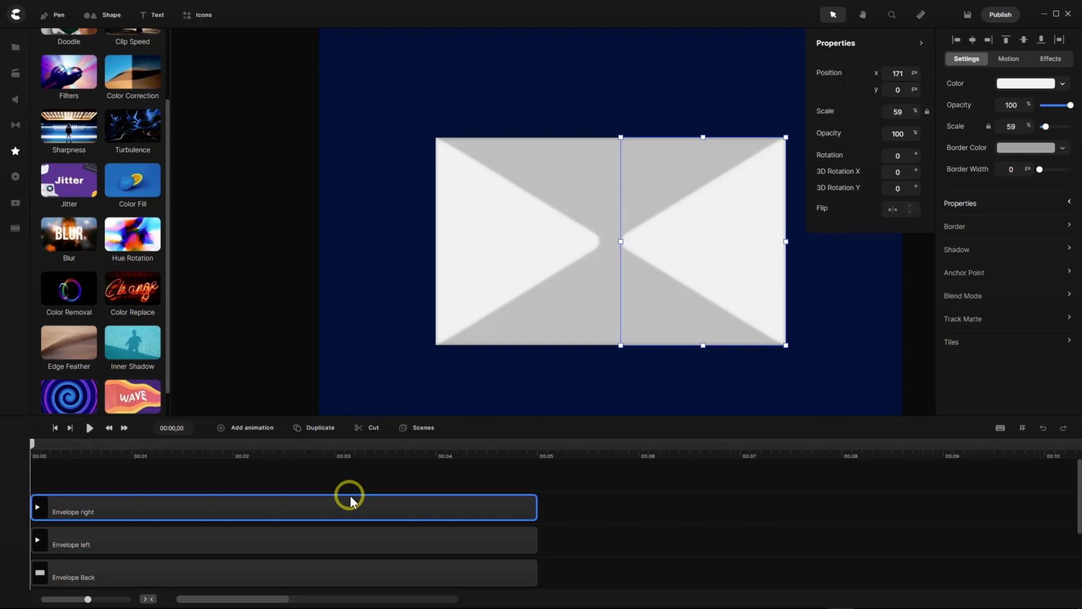
{"action": "left_click", "coordinate": [293, 482]}
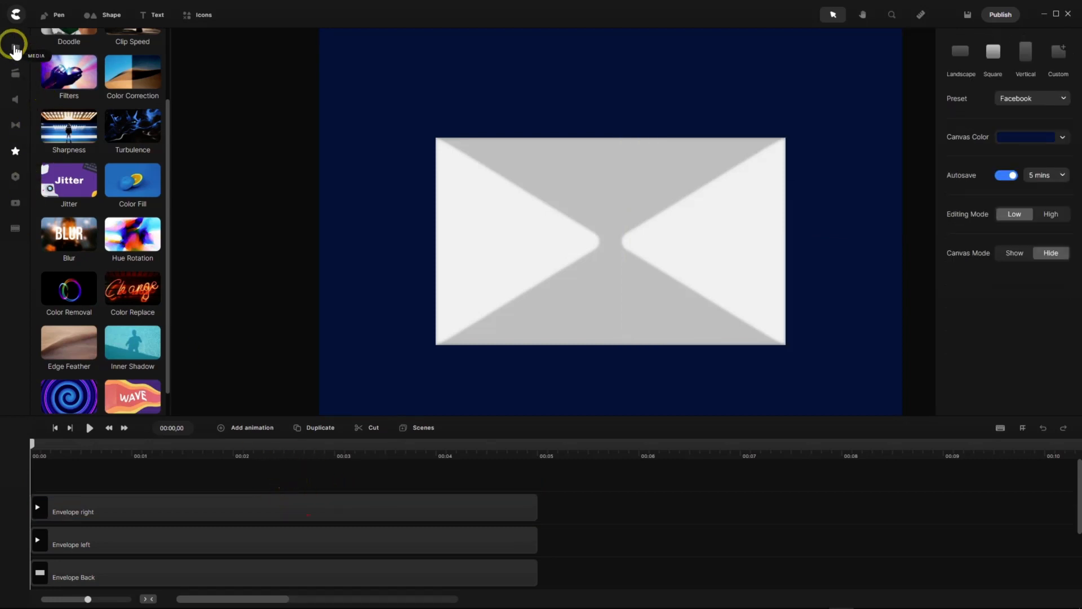
{"action": "left_click", "coordinate": [14, 45]}
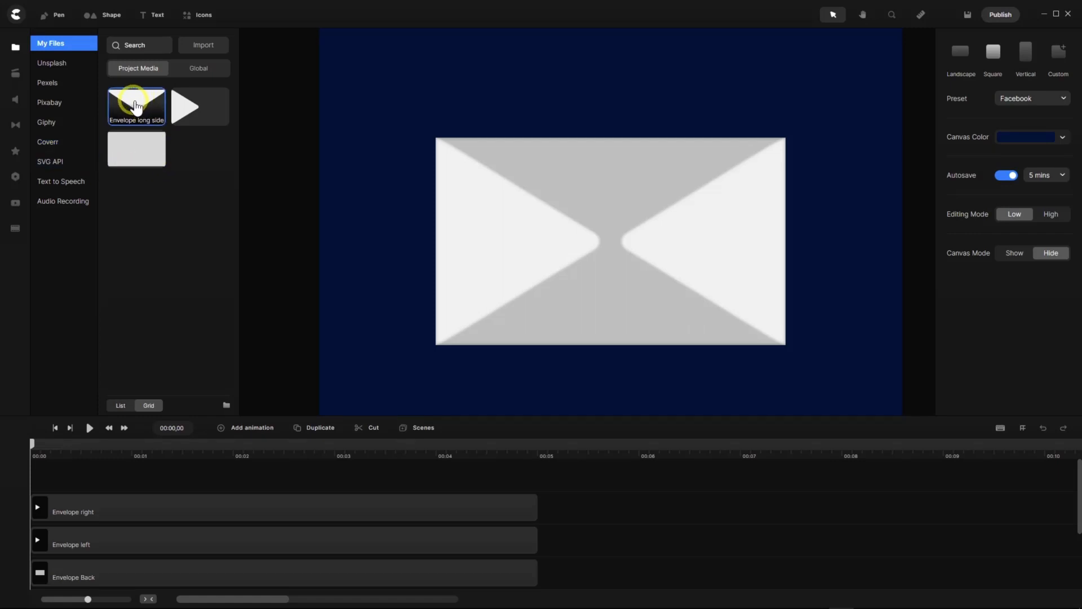
{"action": "left_click_drag", "start_coordinate": [135, 106], "coordinate": [483, 222]}
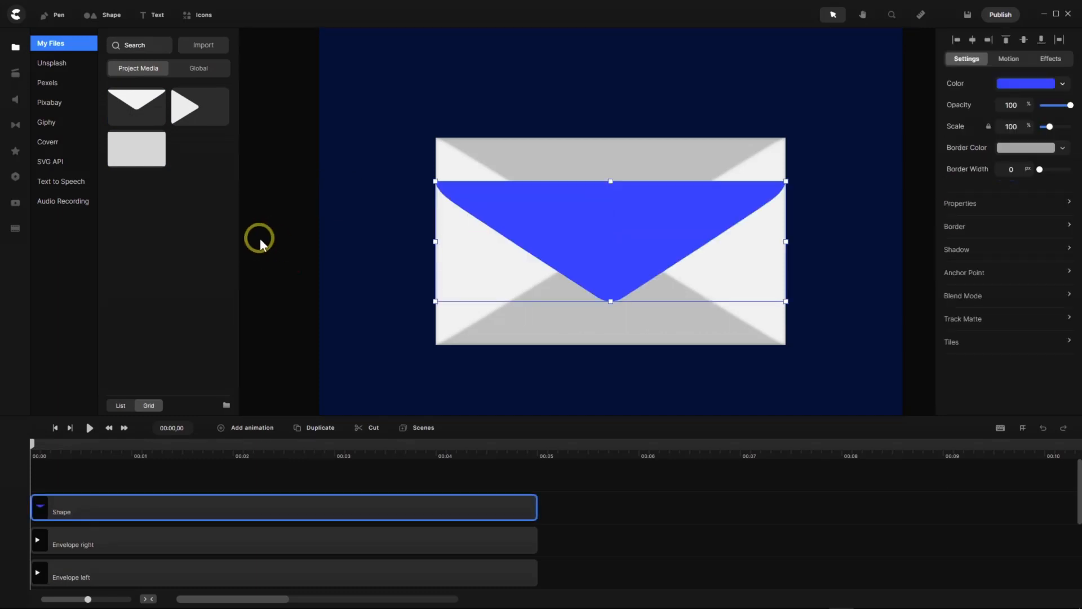
Flip the blue long flap vertically and align it with the envelope's bottom edge at y 81 px.
{"action": "left_click", "coordinate": [1069, 204]}
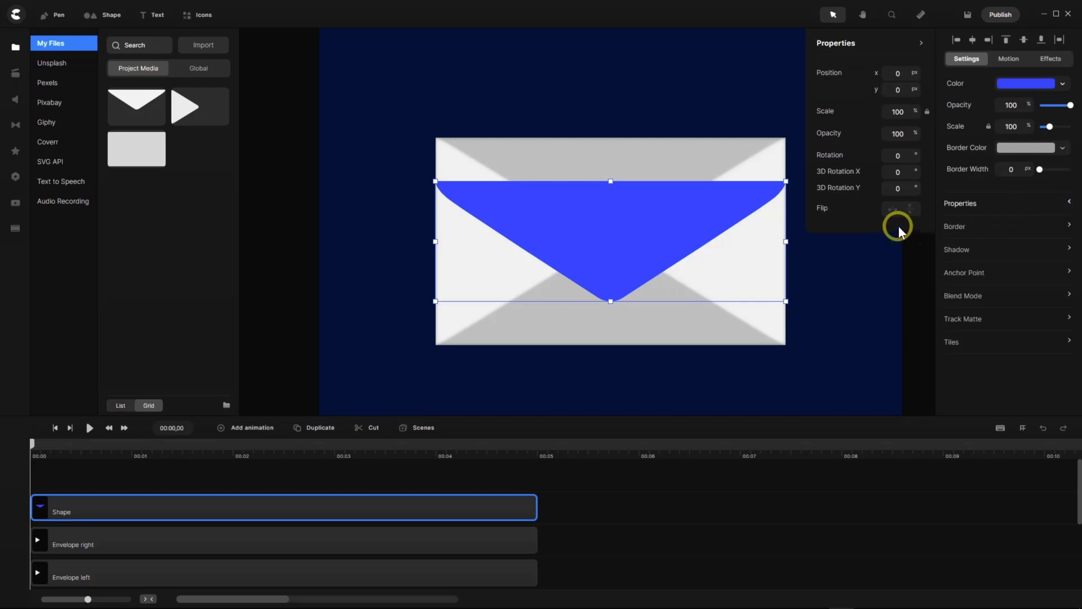
{"action": "left_click", "coordinate": [910, 210]}
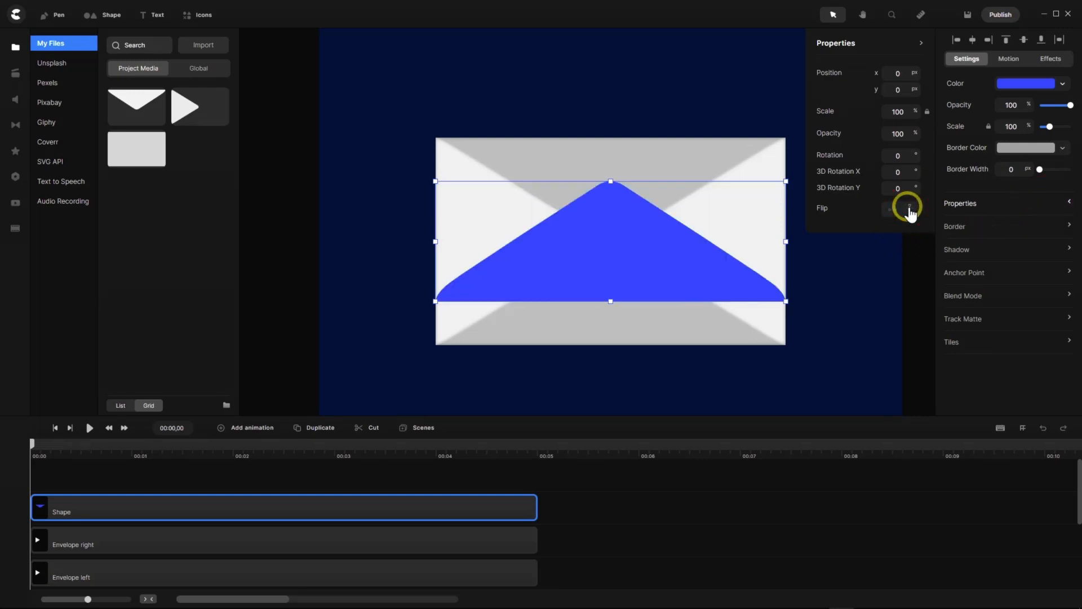
{"action": "left_click_drag", "start_coordinate": [612, 244], "coordinate": [614, 274]}
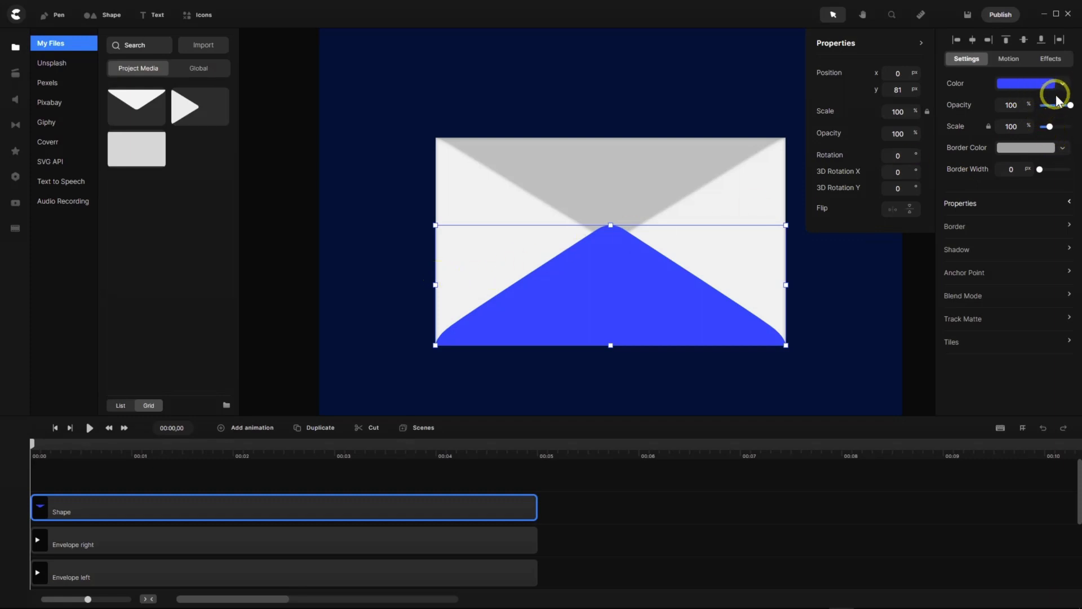
Recolour the long flap's fill to f2f2f2 by sampling the right side flap.
{"action": "left_click", "coordinate": [1038, 85]}
{"action": "left_click", "coordinate": [912, 188]}
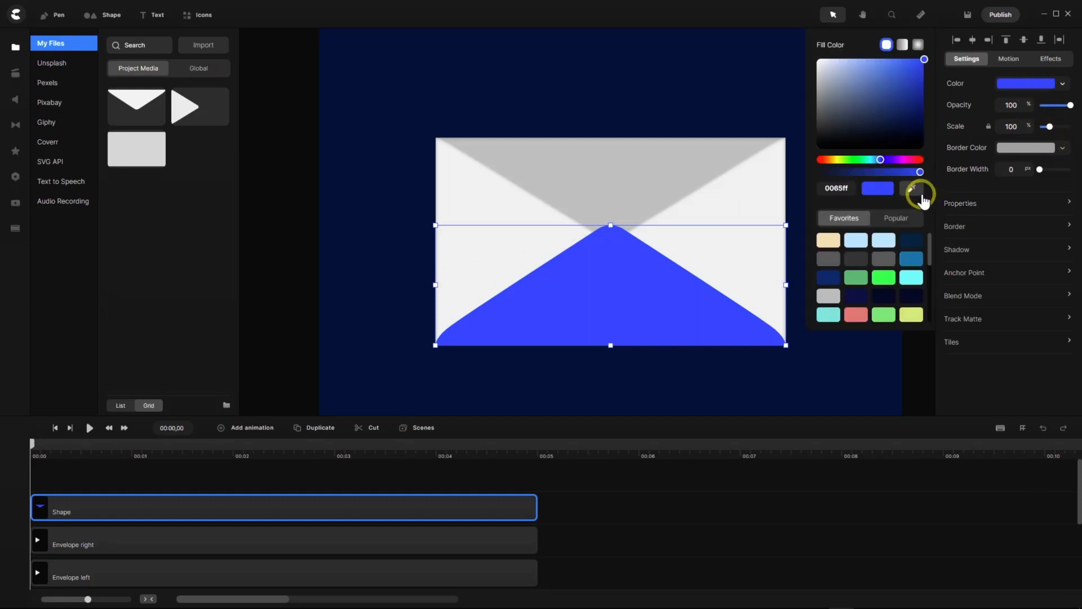
{"action": "left_click", "coordinate": [743, 202]}
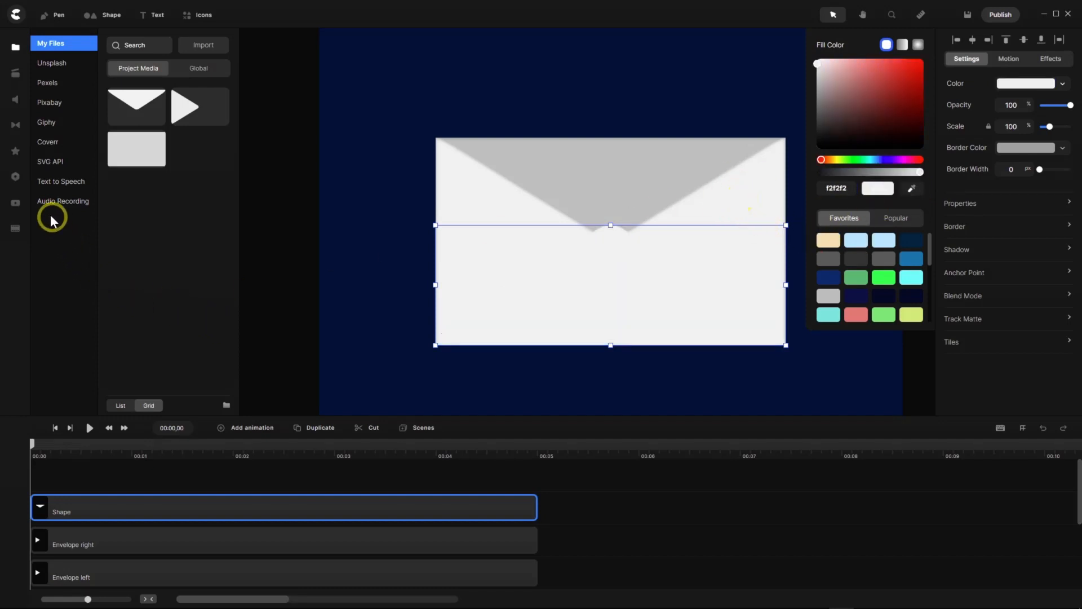
Apply the Inner Shadow effect to the long flap with distance 0% and blur 1%.
{"action": "left_click", "coordinate": [15, 152]}
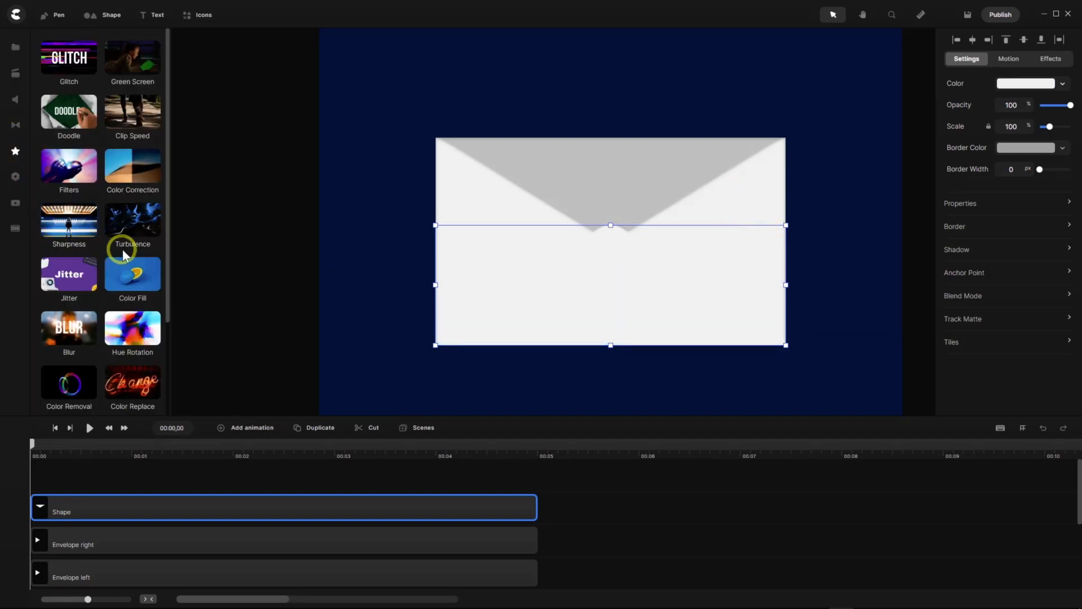
{"action": "scroll", "coordinate": [146, 255], "scroll_direction": "down", "scroll_amount": 1}
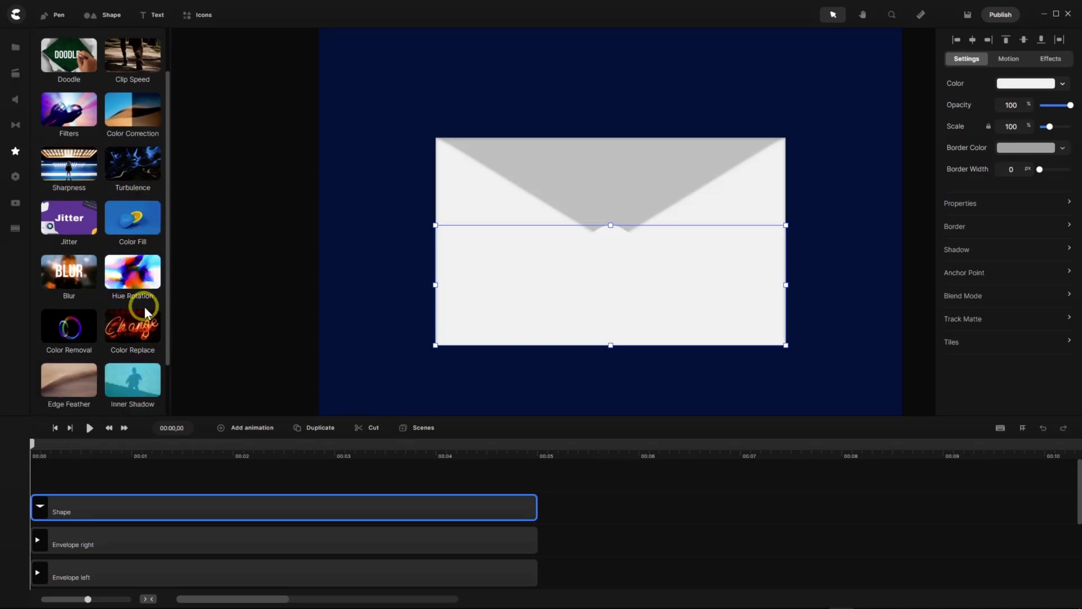
{"action": "scroll", "coordinate": [141, 313], "scroll_direction": "down", "scroll_amount": 1}
{"action": "left_click_drag", "start_coordinate": [132, 314], "coordinate": [157, 502]}
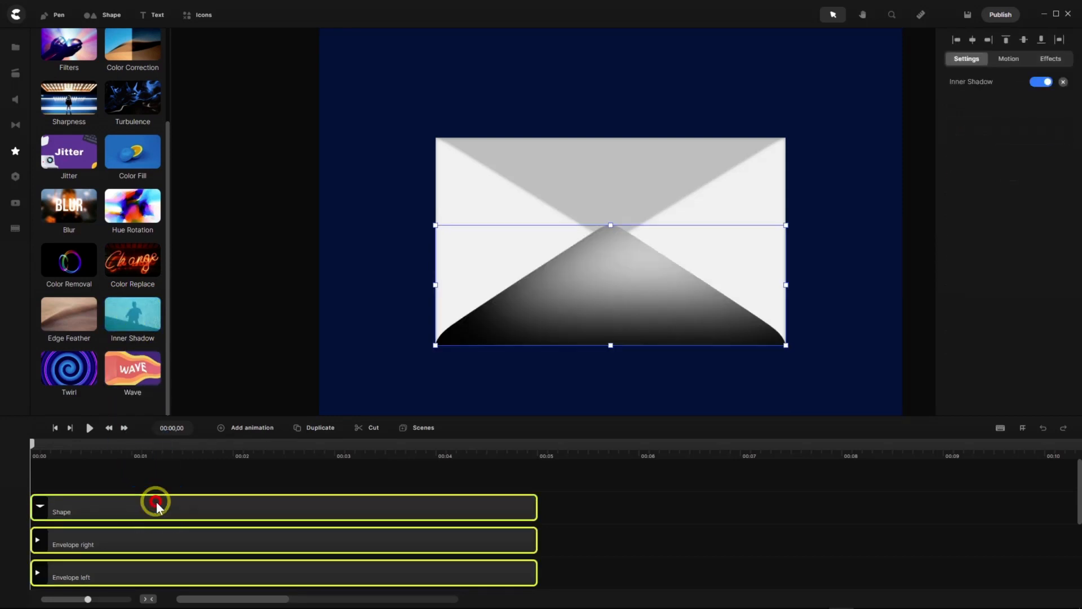
{"action": "left_click", "coordinate": [980, 90]}
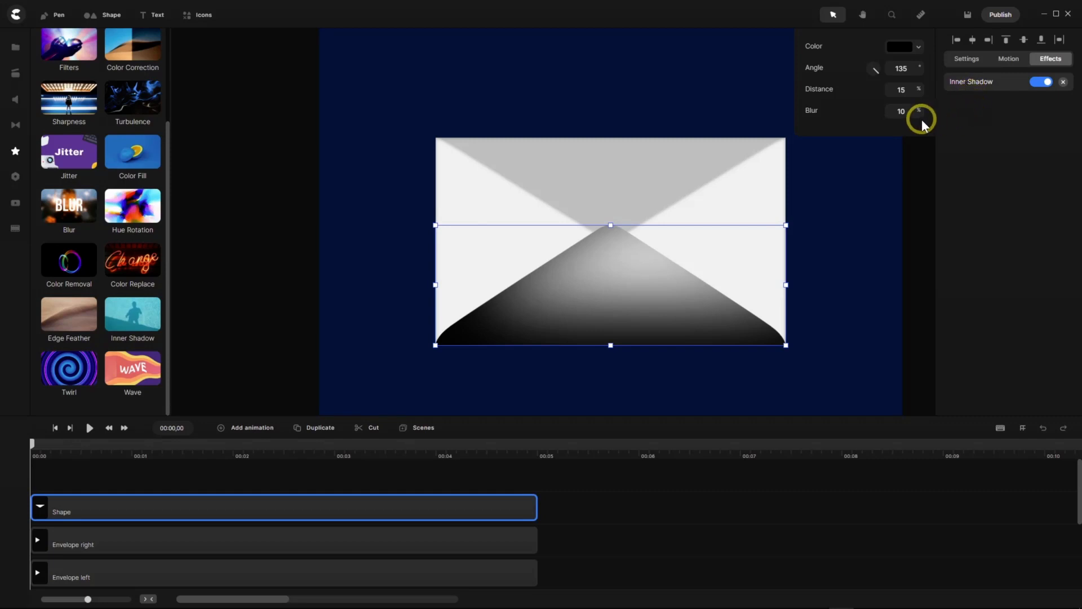
{"action": "left_click_drag", "start_coordinate": [918, 89], "coordinate": [871, 104]}
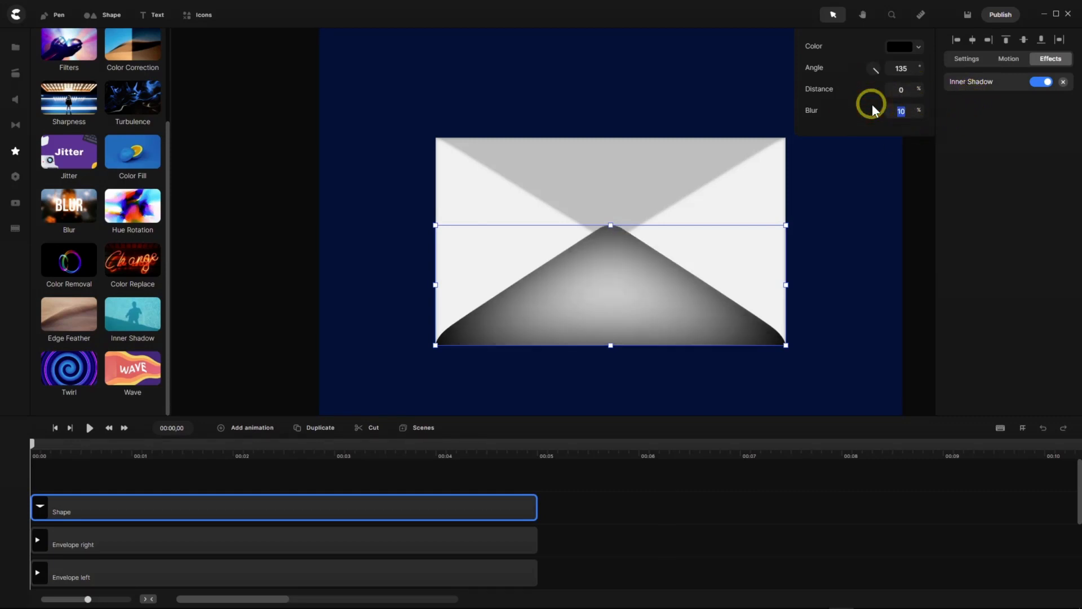
{"action": "type", "text": "1"}
{"action": "key", "text": "Return"}
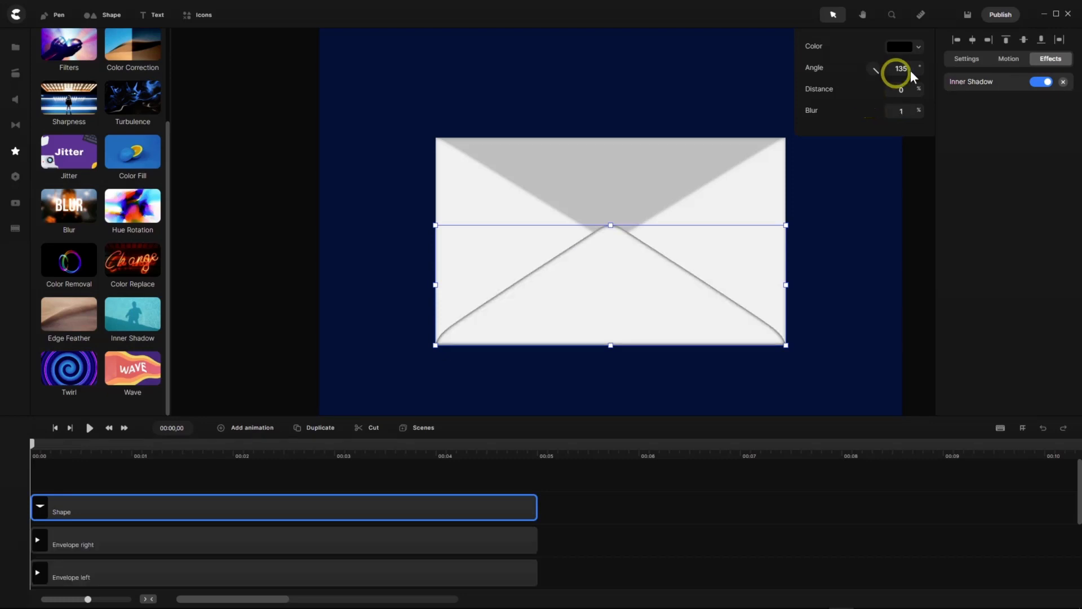
Lower the inner shadow colour's opacity to about one third and set the shadow's blur to .5%.
{"action": "left_click", "coordinate": [914, 46]}
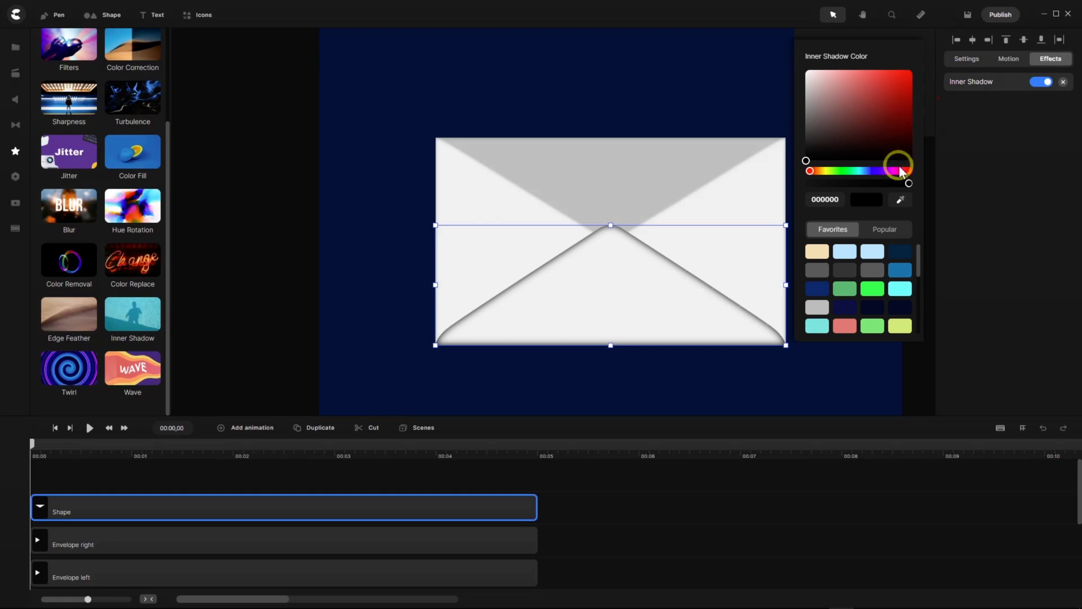
{"action": "left_click_drag", "start_coordinate": [909, 184], "coordinate": [848, 194]}
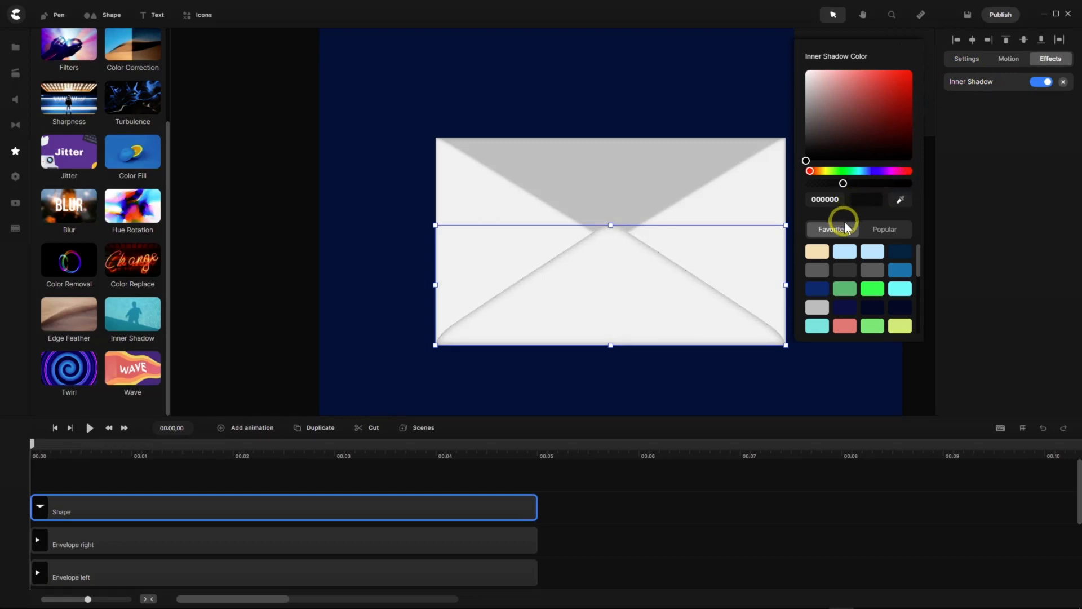
{"action": "left_click", "coordinate": [844, 221]}
{"action": "left_click", "coordinate": [1020, 225]}
{"action": "left_click_drag", "start_coordinate": [901, 110], "coordinate": [878, 110]}
{"action": "type", "text": ".5"}
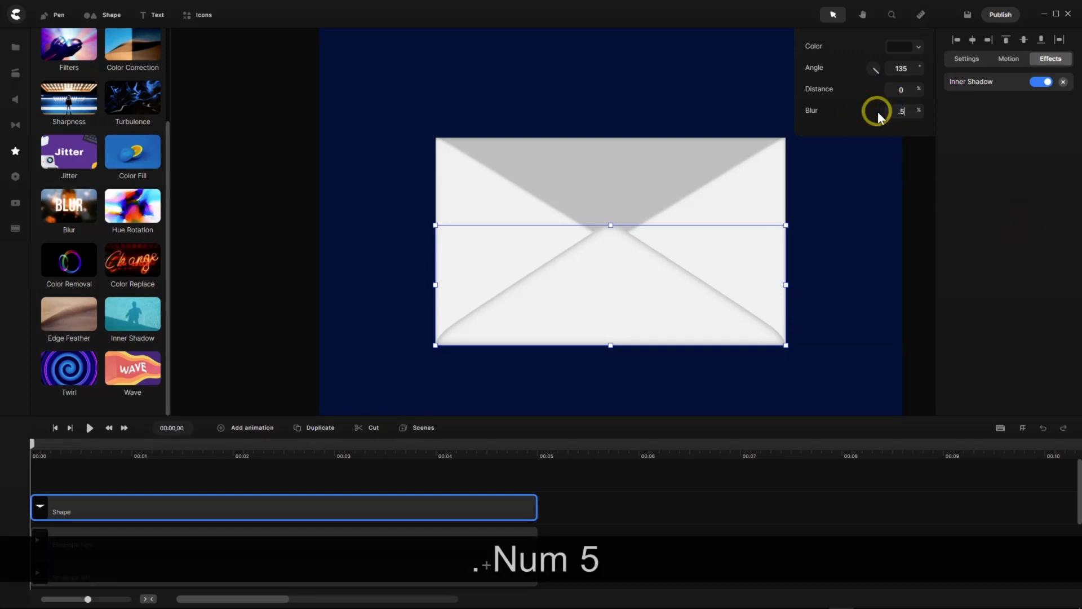
{"action": "key", "text": "Return"}
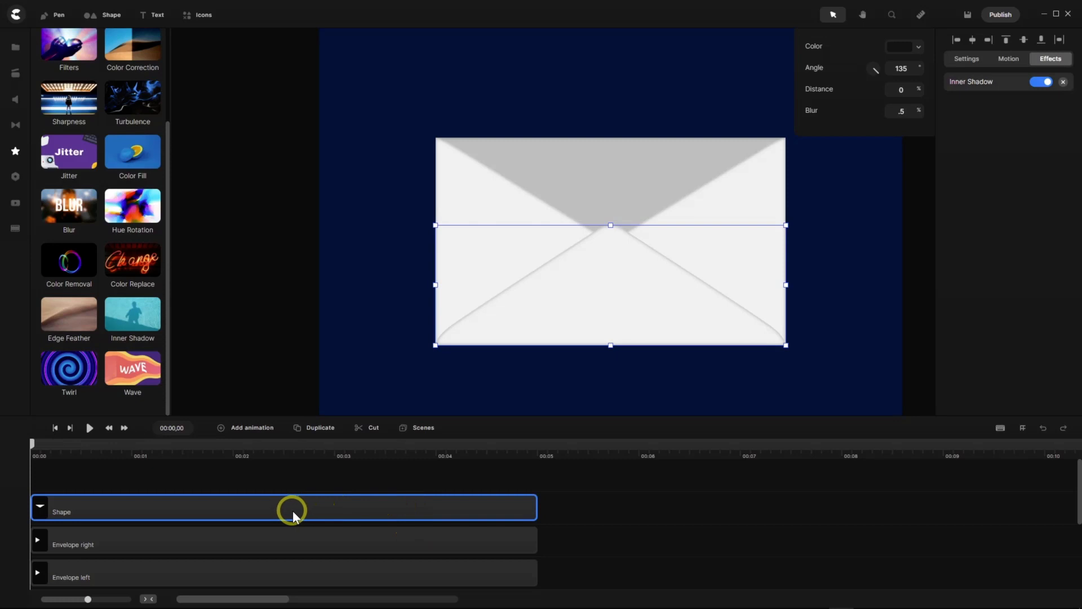
Rename the long flap's Shape layer as Envelope Bottom.
{"action": "right_click", "coordinate": [75, 510]}
{"action": "left_click", "coordinate": [87, 418]}
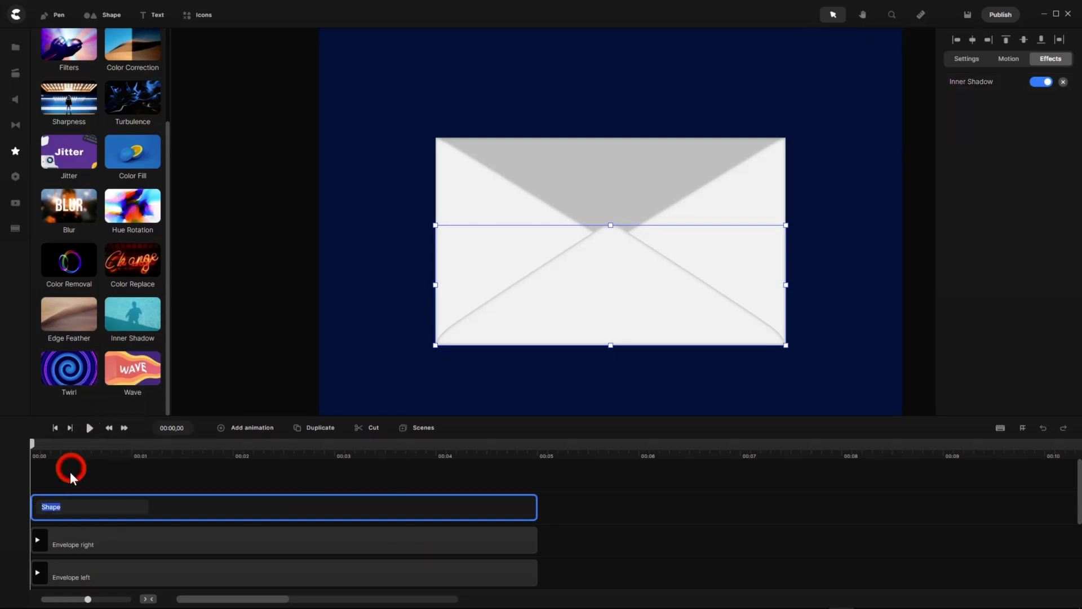
{"action": "type", "text": "Envelope"}
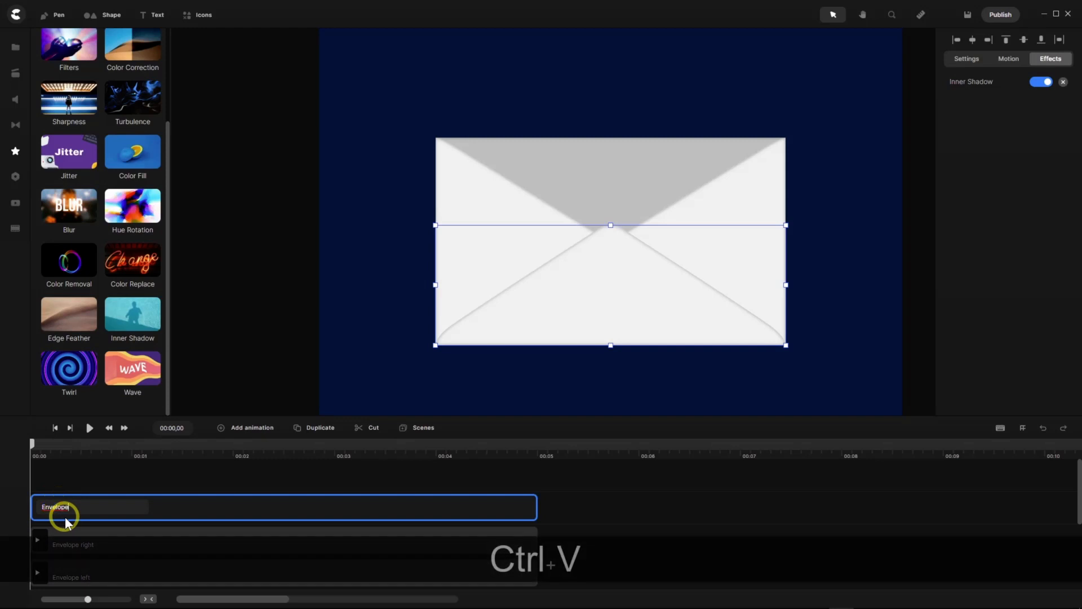
{"action": "type", "text": "Bott"}
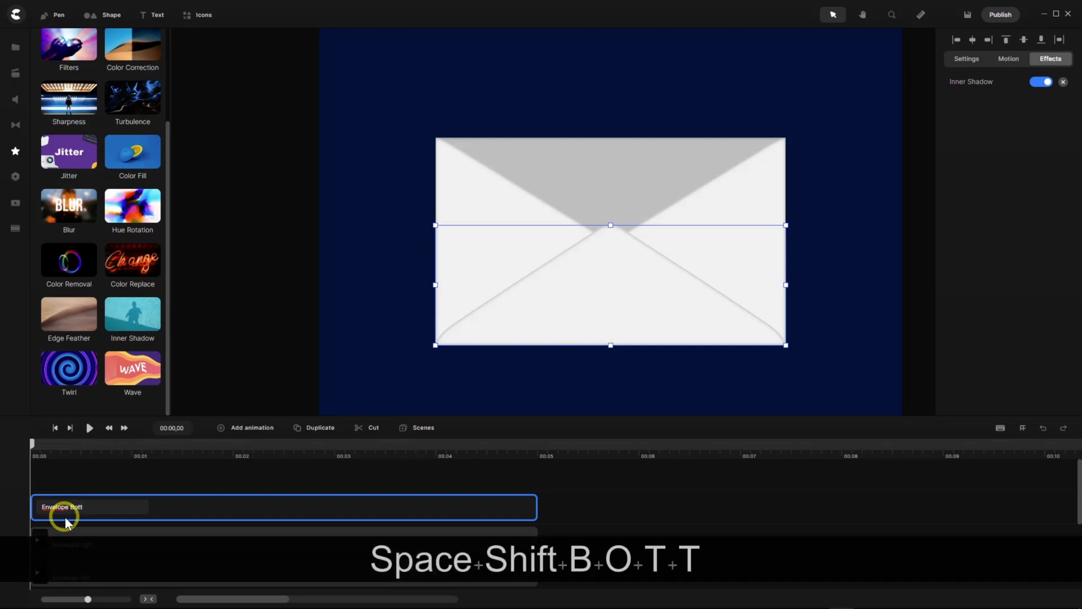
{"action": "type", "text": "om"}
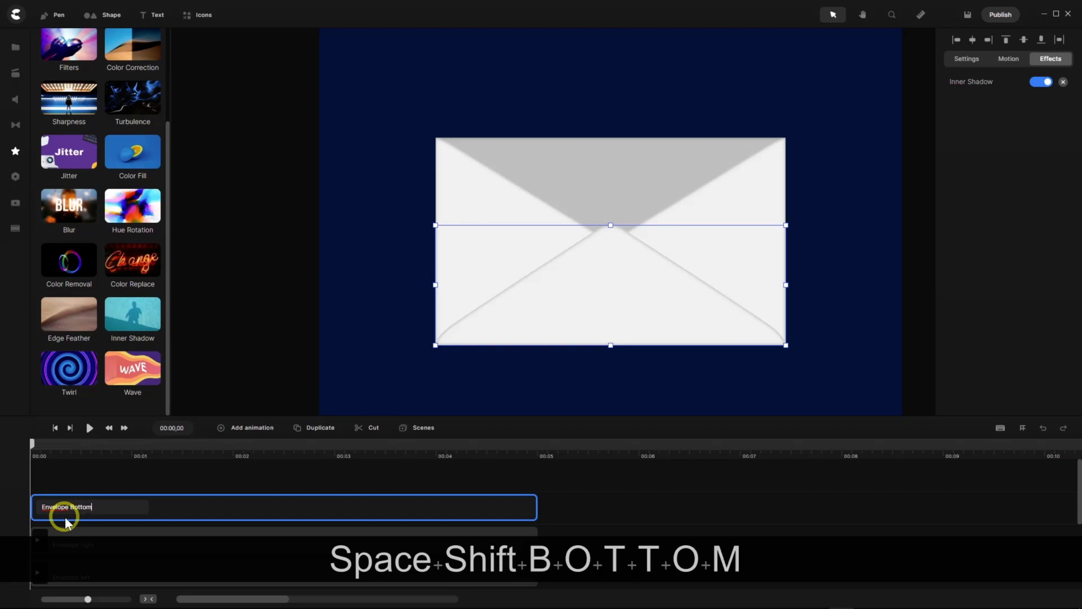
{"action": "left_click", "coordinate": [99, 481]}
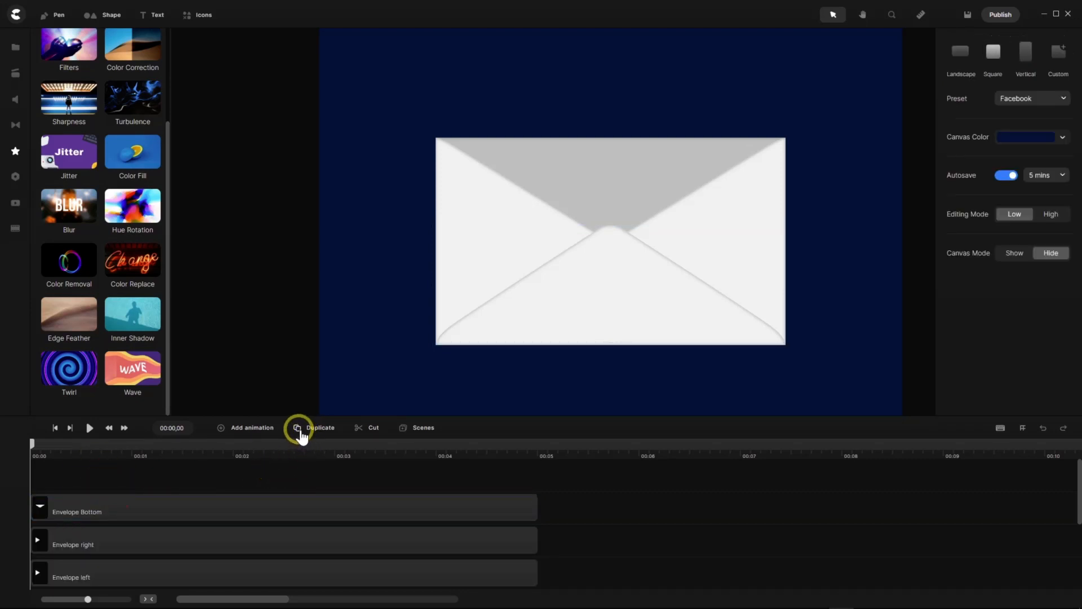
Duplicate the Envelope Bottom layer and rename the upper copy as Envelope Top.
{"action": "left_click", "coordinate": [252, 506]}
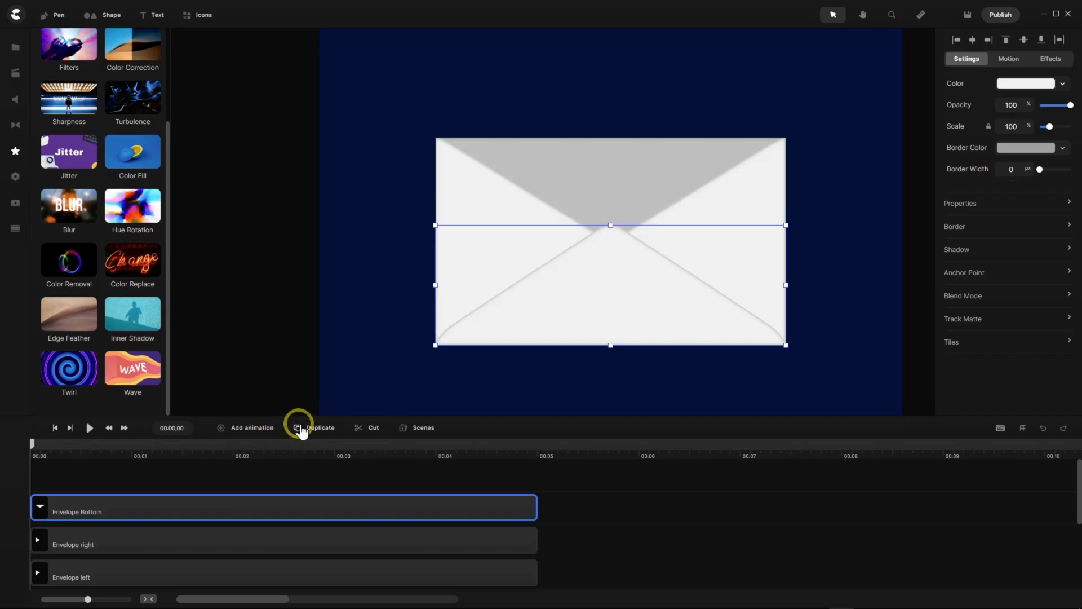
{"action": "left_click", "coordinate": [301, 431]}
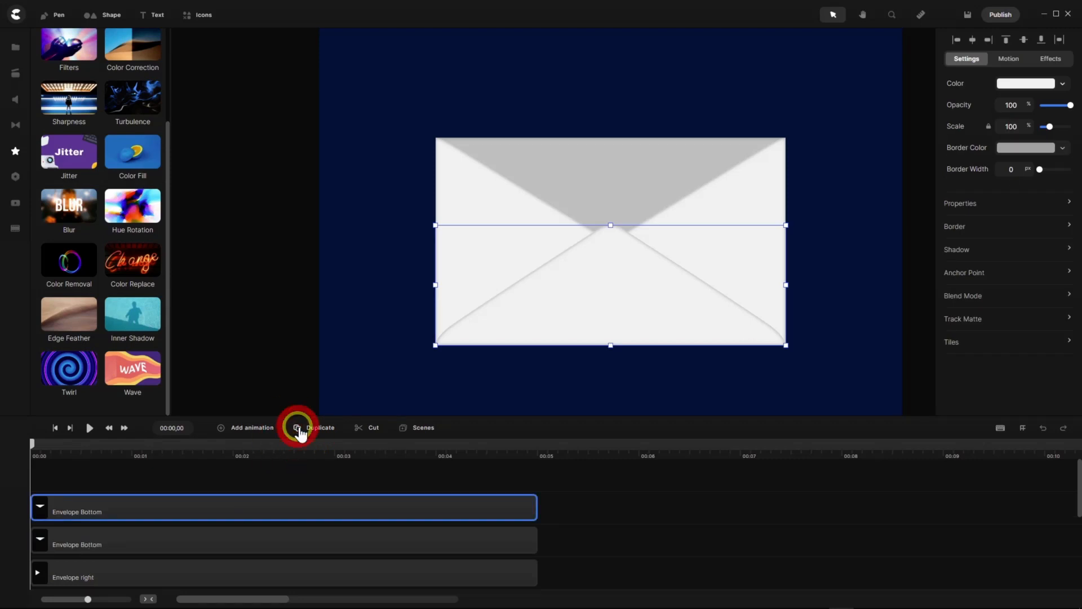
{"action": "right_click", "coordinate": [94, 513]}
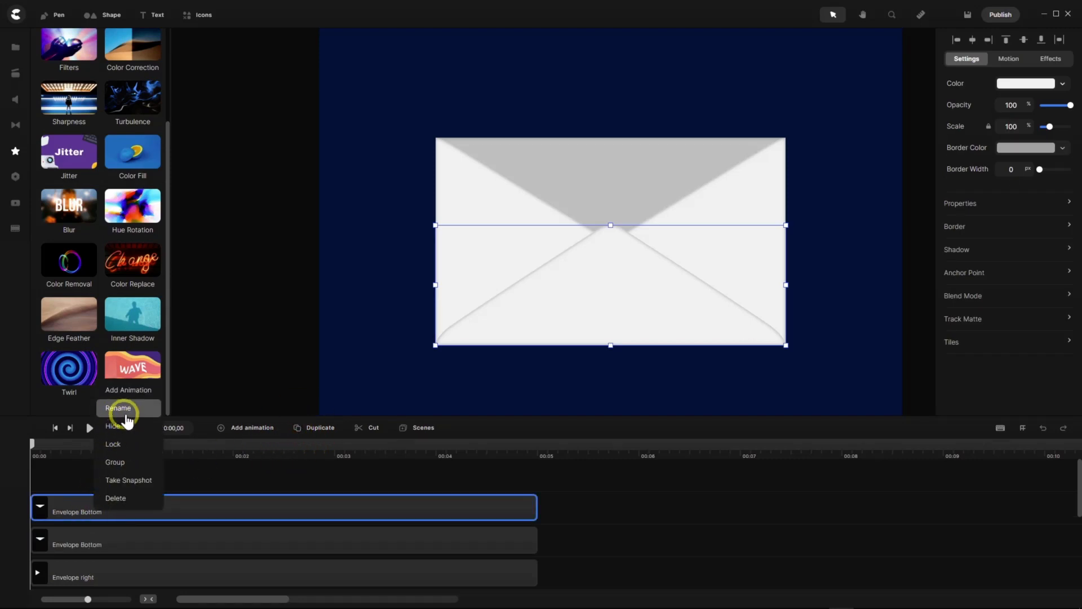
{"action": "left_click", "coordinate": [122, 424]}
{"action": "left_click", "coordinate": [93, 506]}
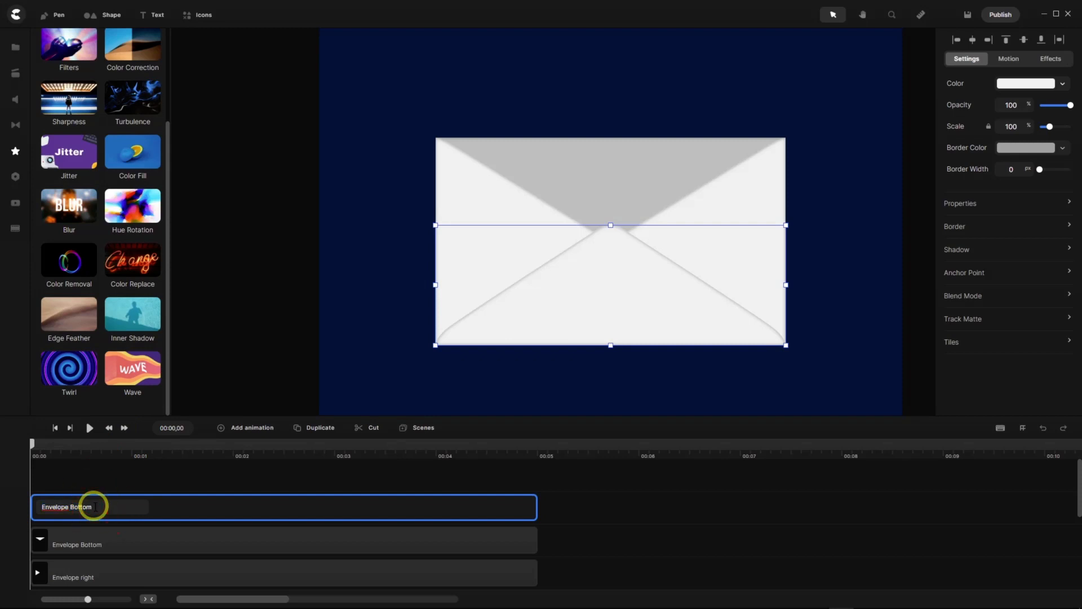
{"action": "key", "text": "BackSpace"}
{"action": "key", "text": "BackSpace"}
{"action": "key", "text": "BackSpace"}
{"action": "key", "text": "BackSpace"}
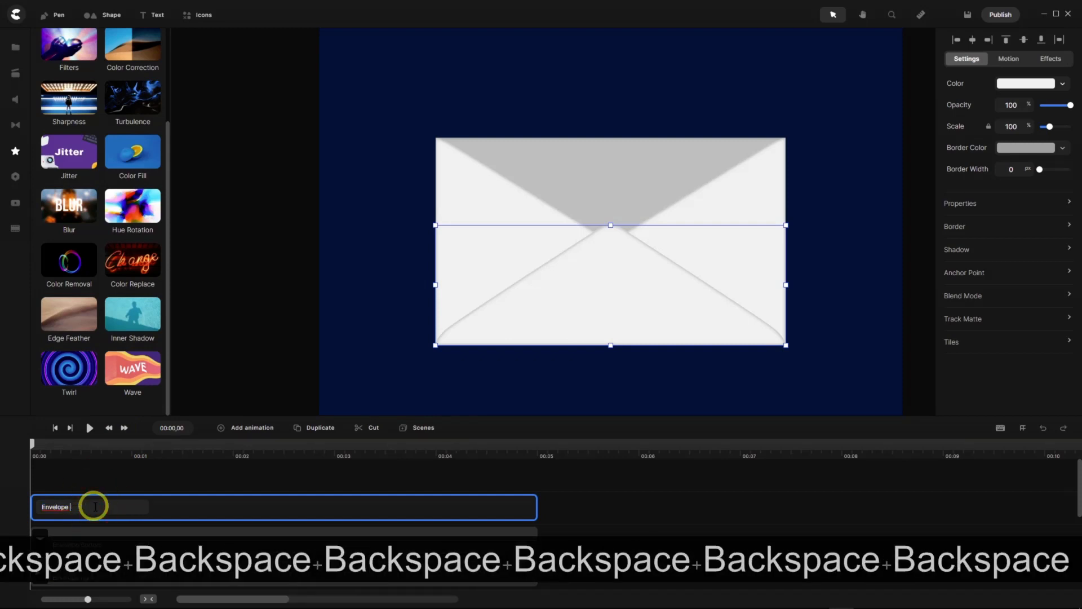
{"action": "type", "text": "Top"}
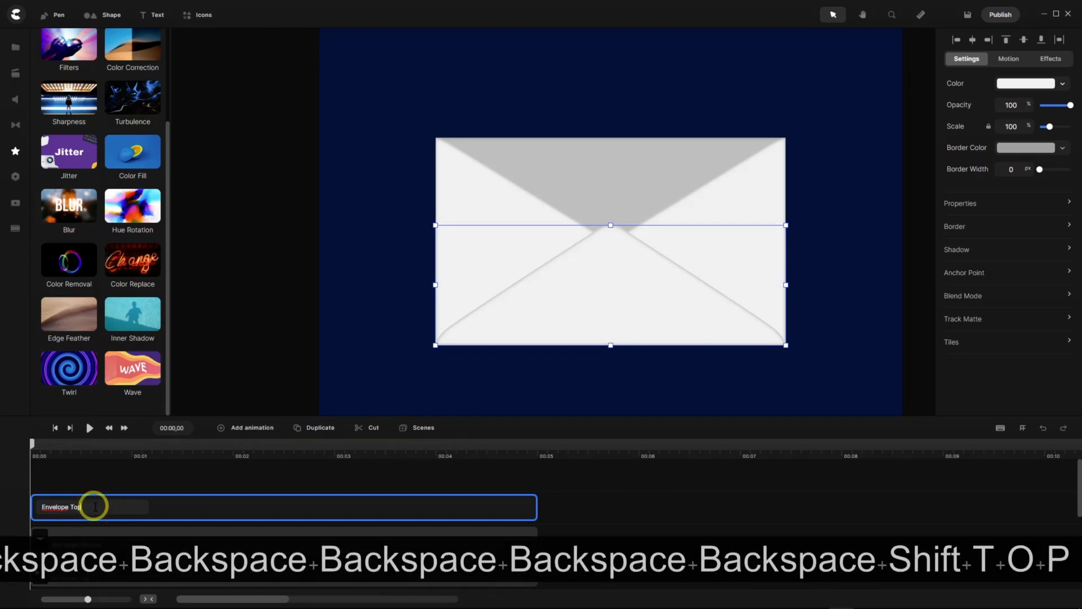
{"action": "key", "text": "Return"}
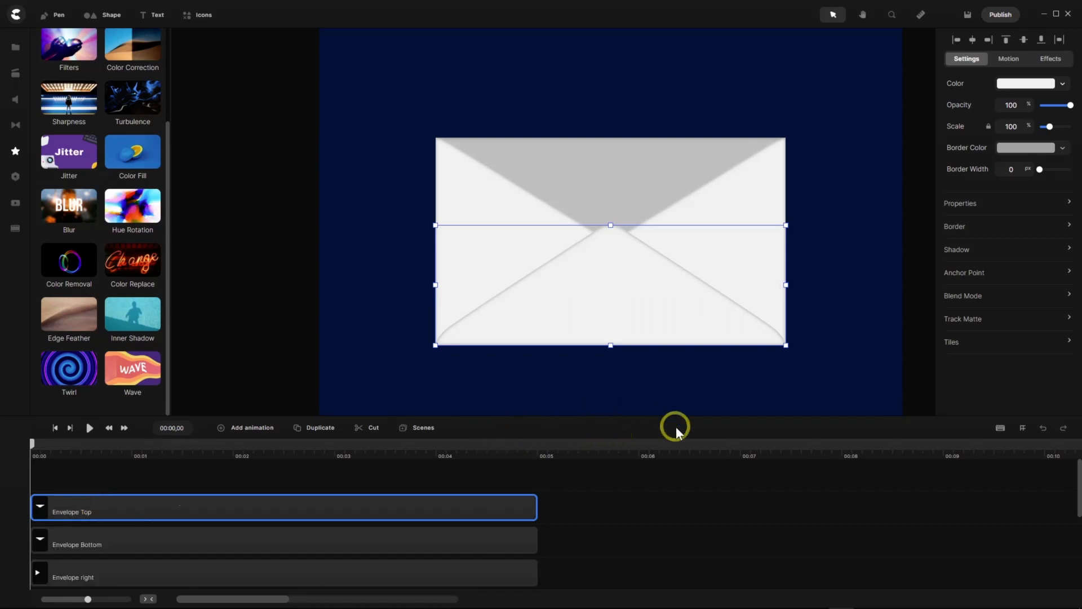
Flip Envelope Top vertically and align it with the envelope's top edge at y -81 px.
{"action": "left_click", "coordinate": [1068, 205]}
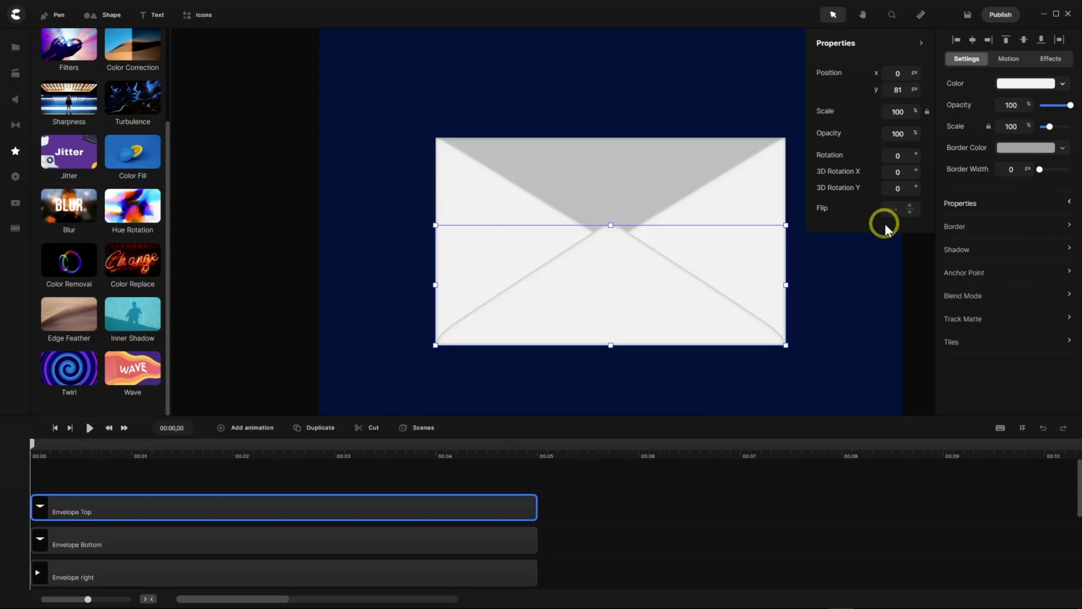
{"action": "left_click", "coordinate": [909, 211]}
{"action": "left_click_drag", "start_coordinate": [597, 298], "coordinate": [598, 214]}
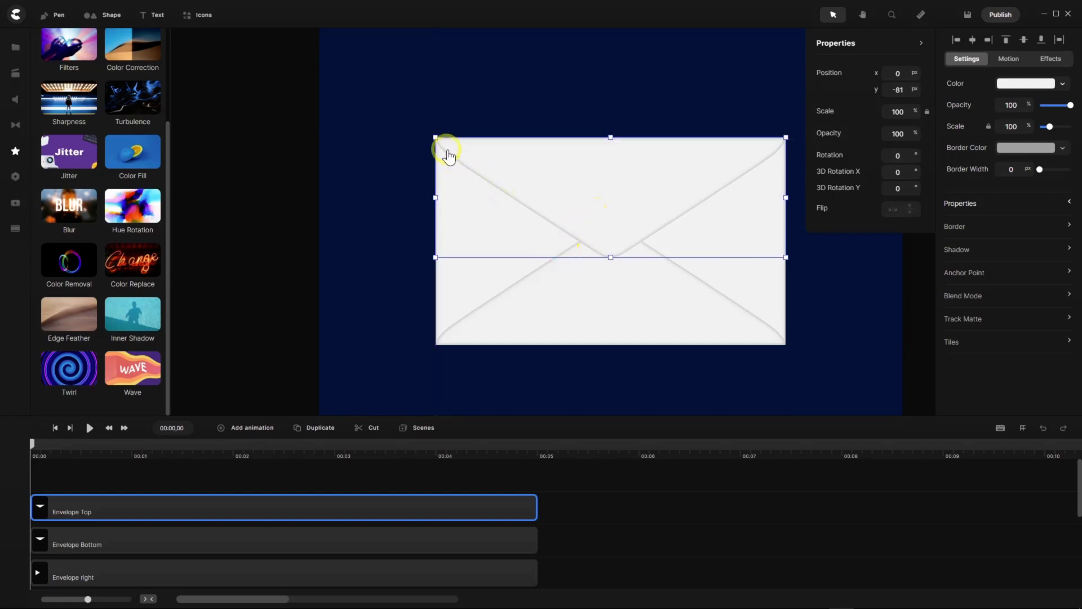
Examine the top flap's upper-left corner up close and the assembled envelope as a whole.
{"action": "scroll", "coordinate": [441, 139], "scroll_direction": "up", "scroll_amount": 3}
{"action": "scroll", "coordinate": [441, 140], "scroll_direction": "up", "scroll_amount": 2}
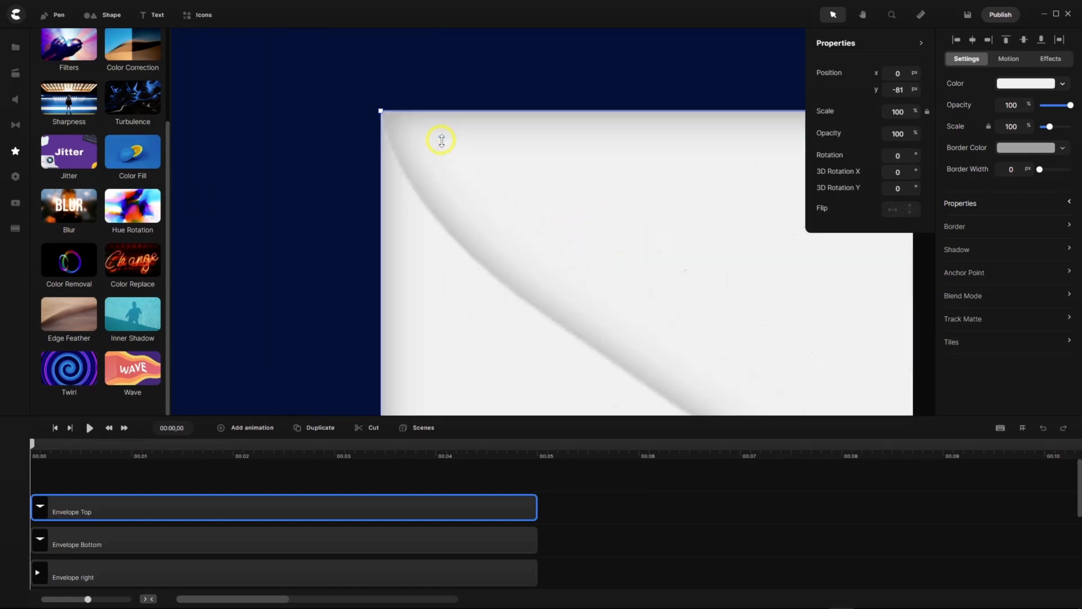
{"action": "left_click_drag", "start_coordinate": [536, 183], "coordinate": [523, 193]}
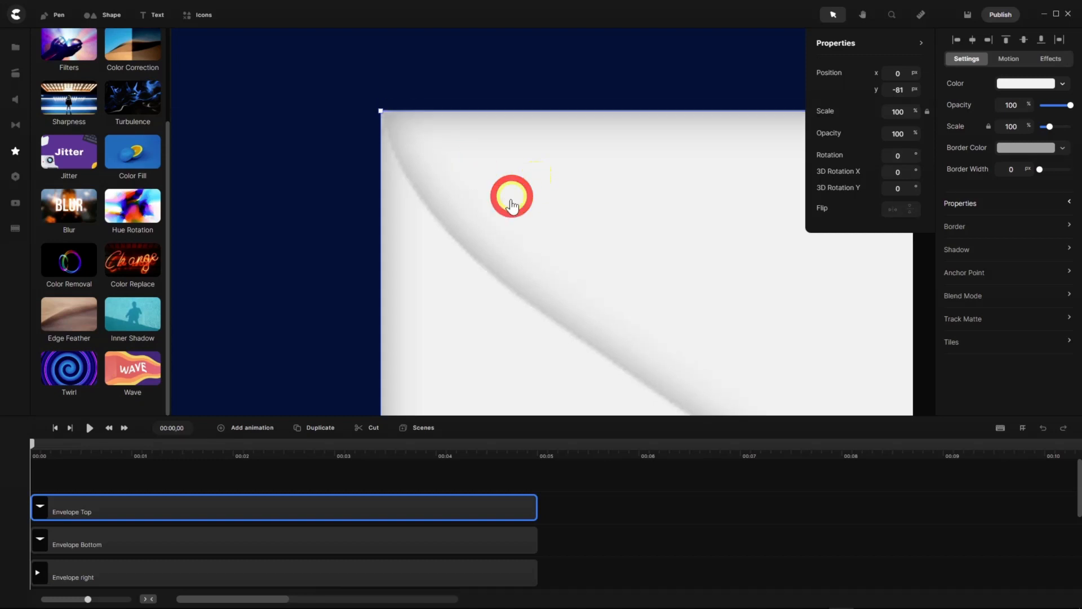
{"action": "scroll", "coordinate": [425, 189], "scroll_direction": "down", "scroll_amount": 1}
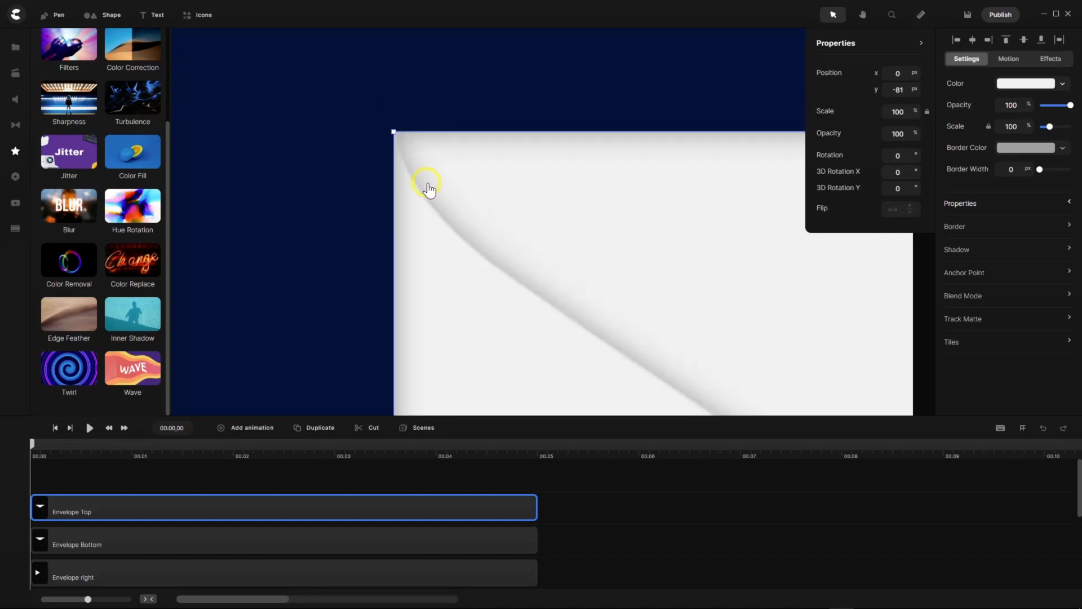
{"action": "left_click", "coordinate": [568, 480]}
{"action": "scroll", "coordinate": [404, 85], "scroll_direction": "down", "scroll_amount": 2}
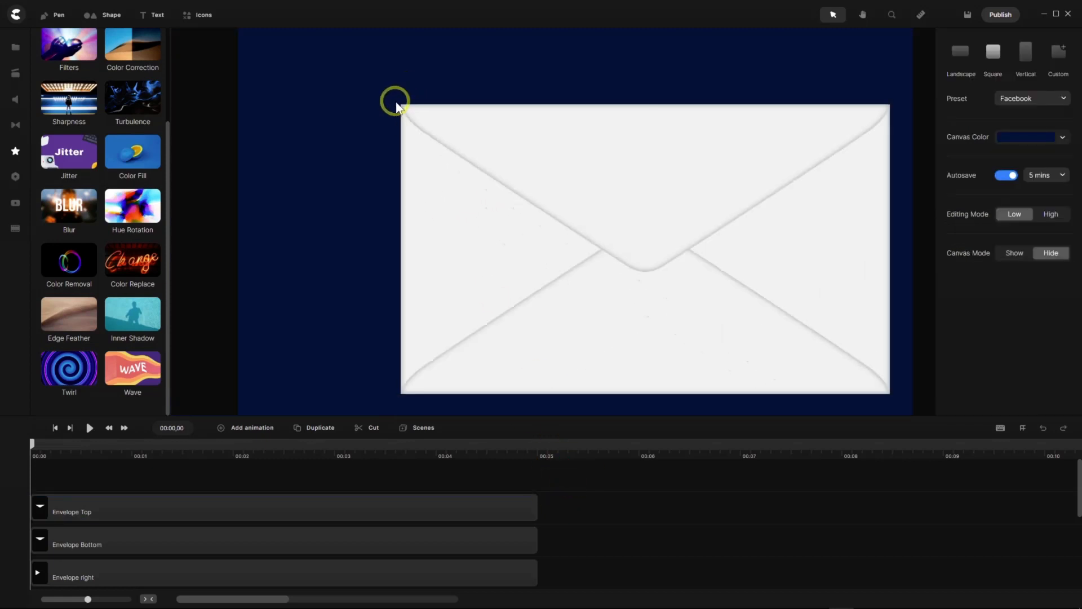
{"action": "scroll", "coordinate": [398, 104], "scroll_direction": "down", "scroll_amount": 2}
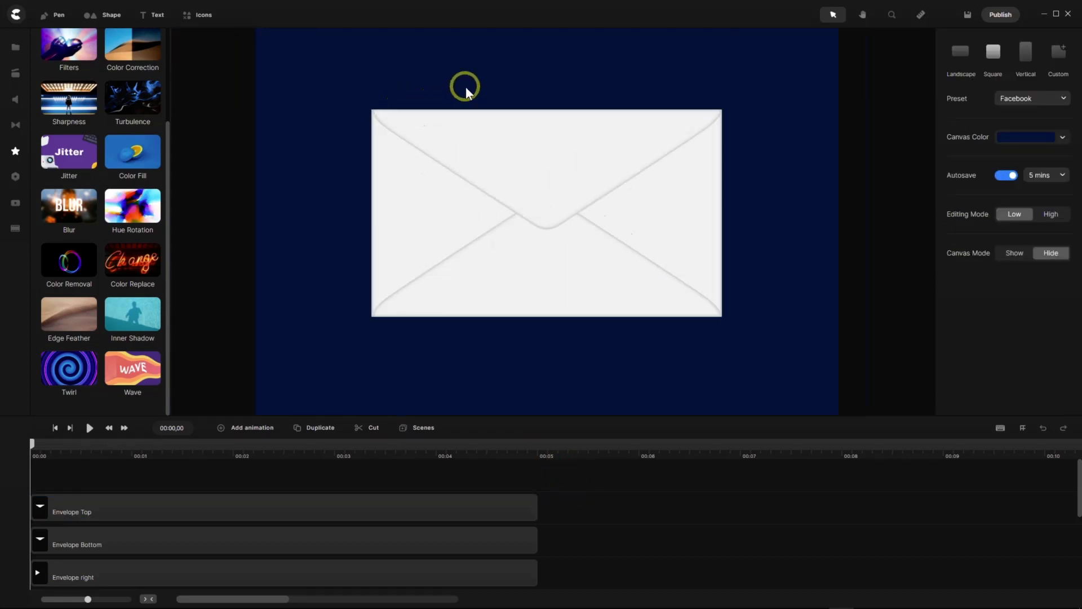
{"action": "scroll", "coordinate": [466, 87], "scroll_direction": "down", "scroll_amount": 2}
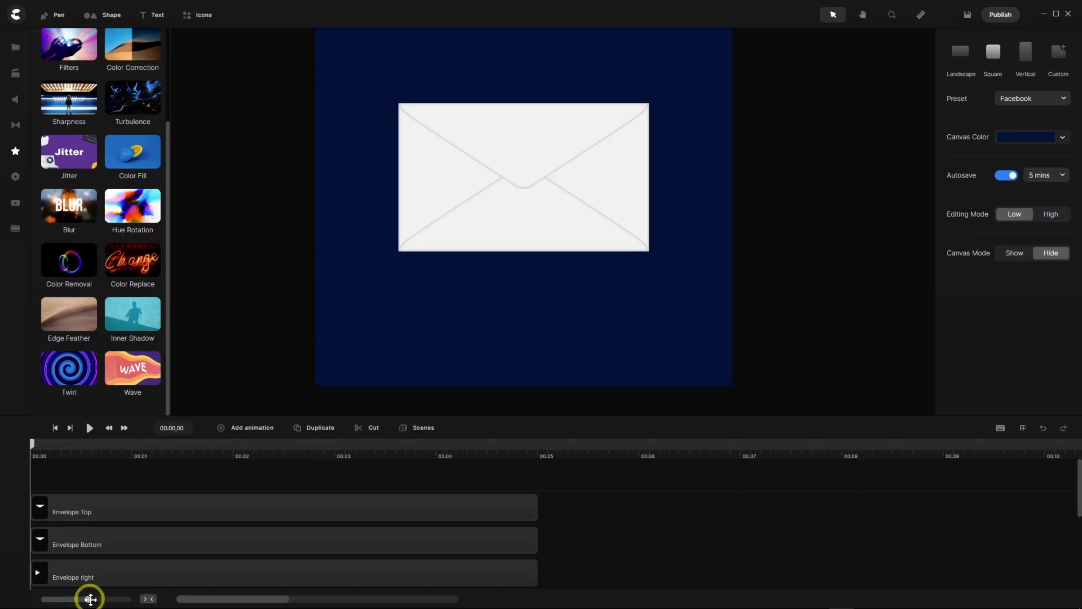
Extend all five envelope layers on the timeline to about 21 seconds.
{"action": "left_click_drag", "start_coordinate": [90, 599], "coordinate": [71, 599]}
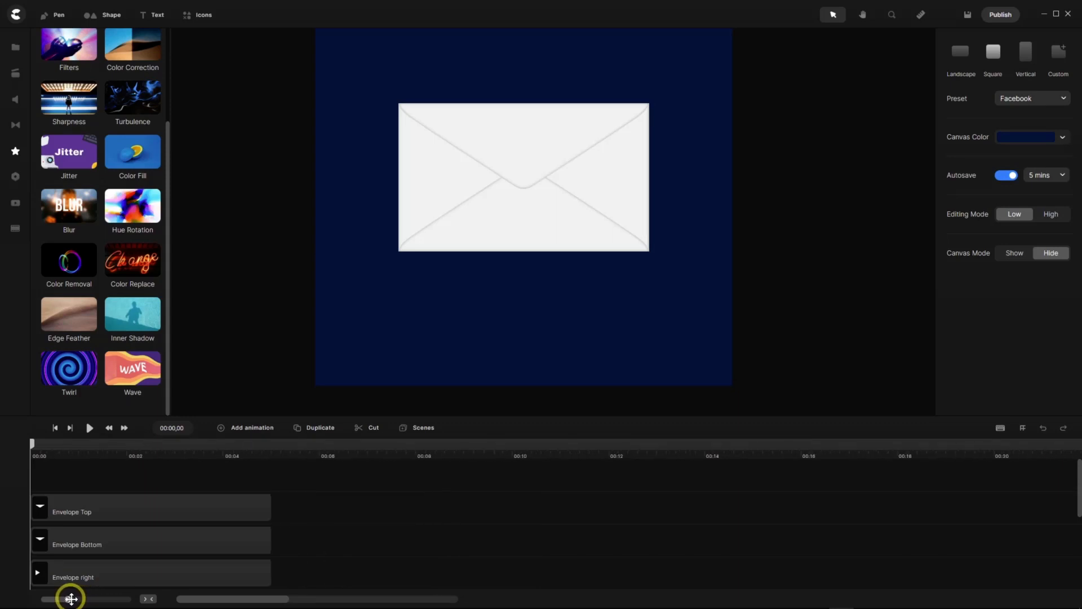
{"action": "scroll", "coordinate": [387, 530], "scroll_direction": "down", "scroll_amount": 1}
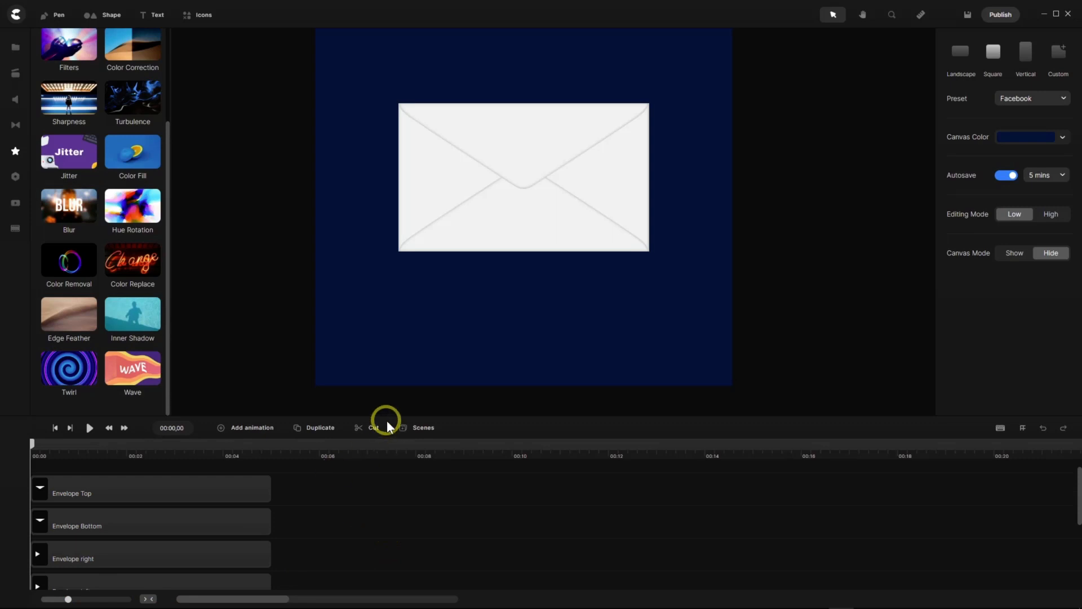
{"action": "left_click_drag", "start_coordinate": [387, 418], "coordinate": [389, 298]}
{"action": "left_click_drag", "start_coordinate": [303, 361], "coordinate": [1047, 511]}
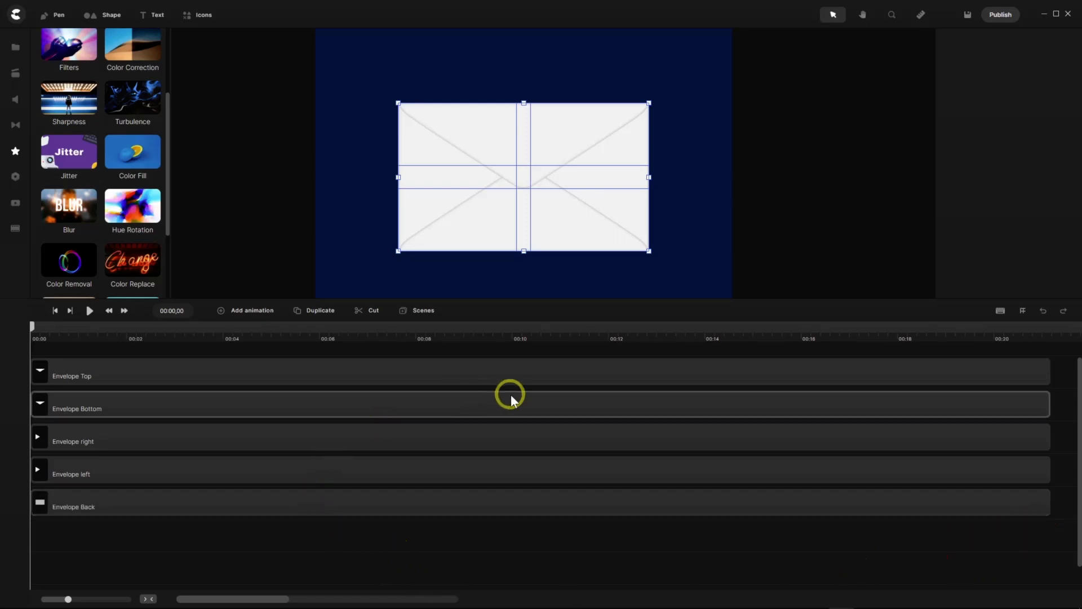
{"action": "left_click_drag", "start_coordinate": [484, 300], "coordinate": [498, 425]}
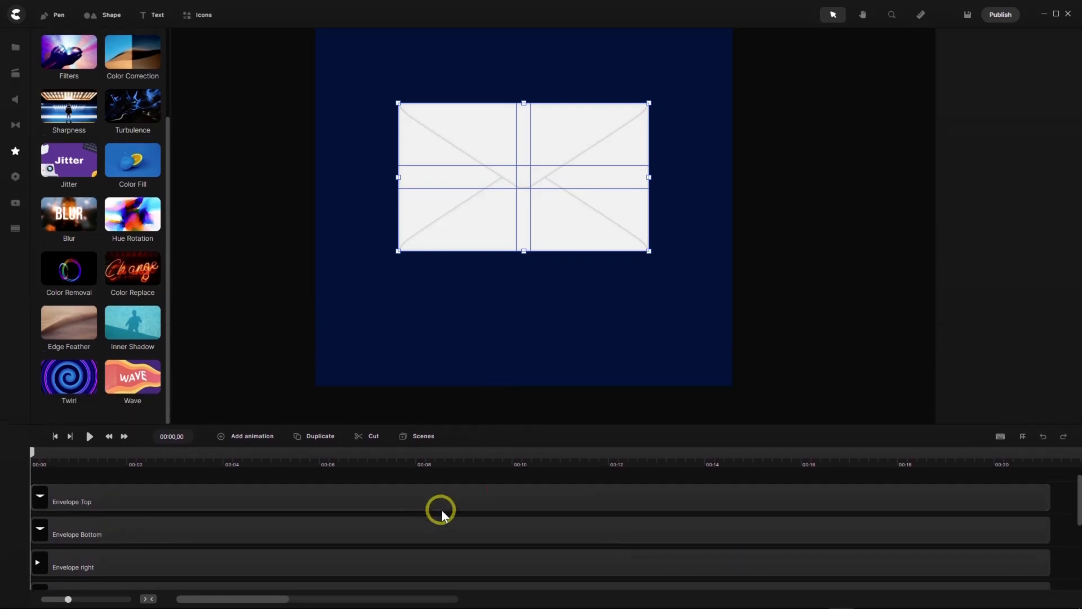
{"action": "scroll", "coordinate": [442, 503], "scroll_direction": "up", "scroll_amount": 1}
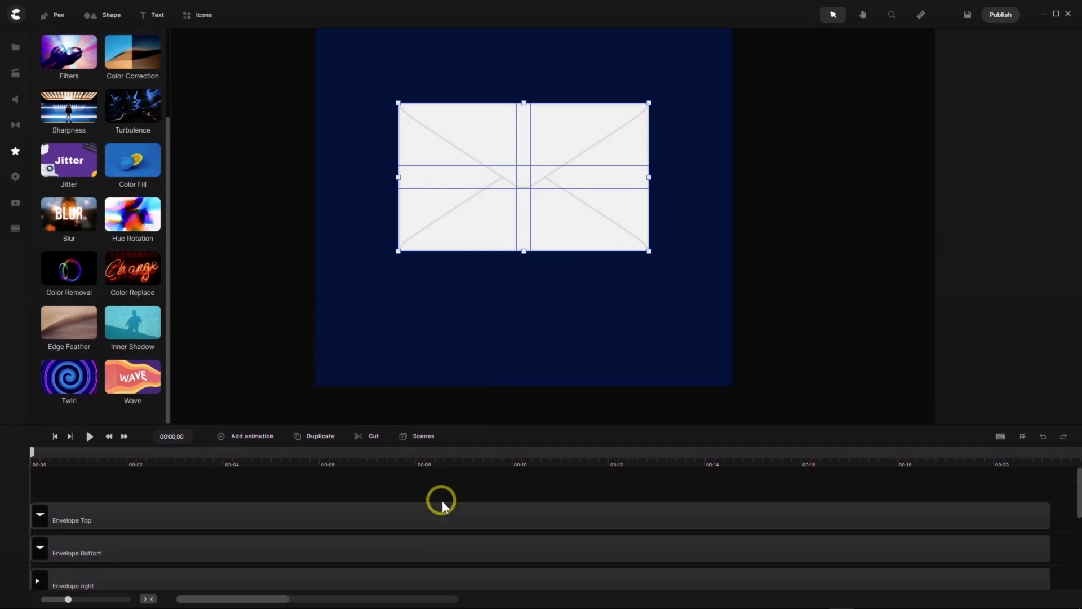
{"action": "left_click", "coordinate": [351, 484]}
Group the Envelope Bottom, Envelope right and Envelope left layers together.
{"action": "scroll", "coordinate": [344, 506], "scroll_direction": "down", "scroll_amount": 3}
{"action": "scroll", "coordinate": [342, 507], "scroll_direction": "up", "scroll_amount": 1}
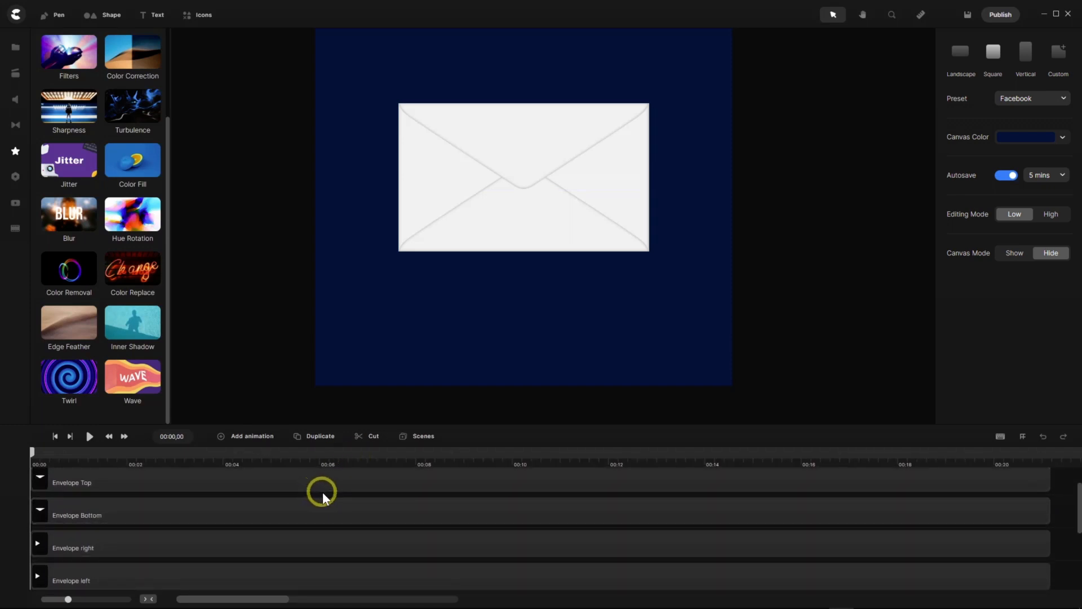
{"action": "left_click", "coordinate": [269, 509]}
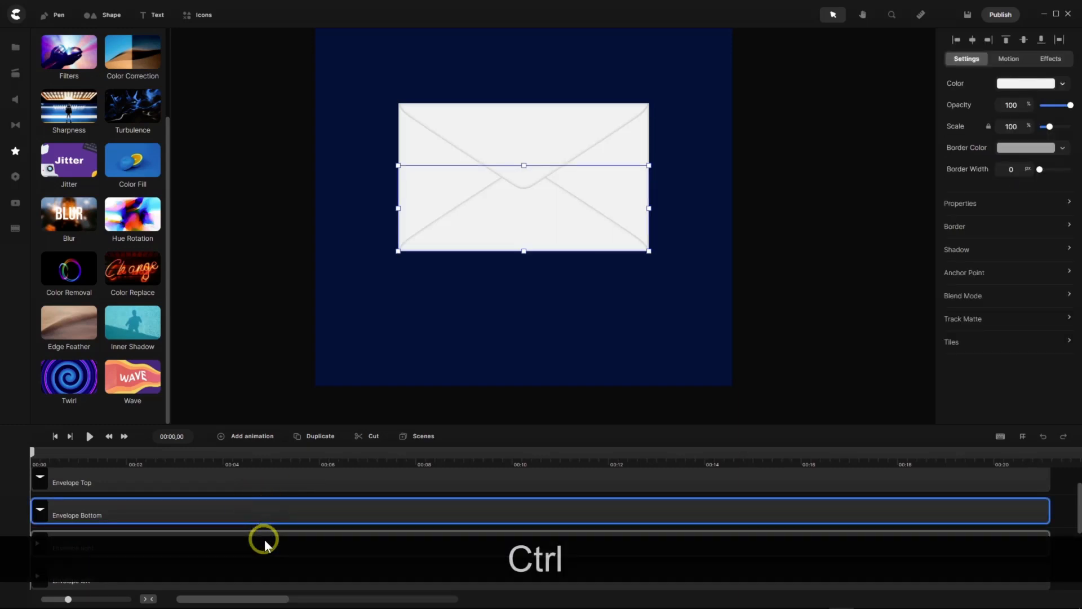
{"action": "left_click", "coordinate": [265, 539], "text": "ctrl"}
{"action": "scroll", "coordinate": [273, 531], "scroll_direction": "down", "scroll_amount": 2}
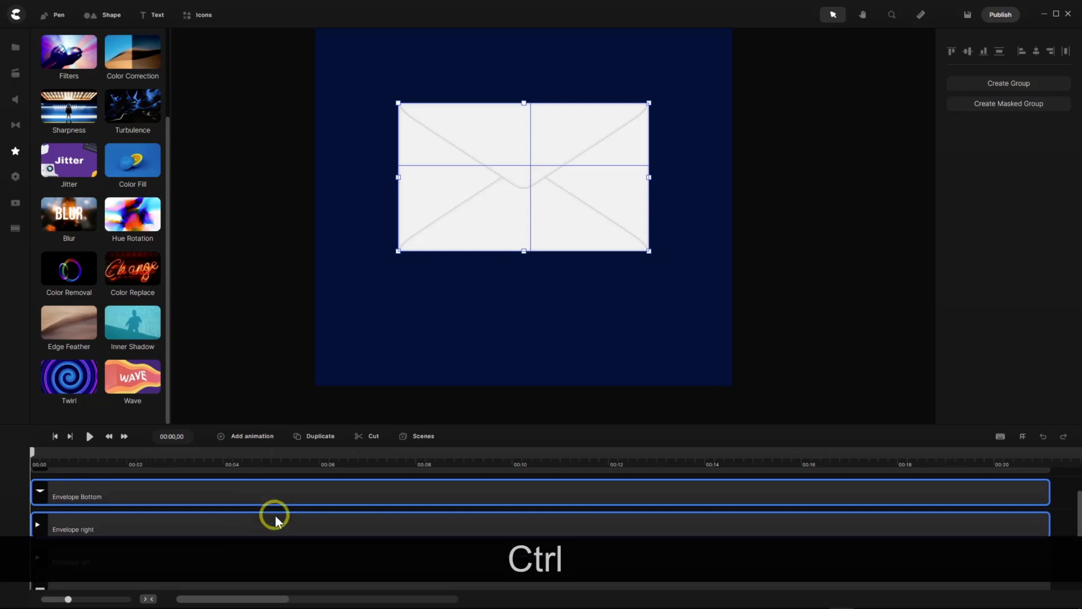
{"action": "left_click", "coordinate": [268, 536], "text": "ctrl"}
{"action": "scroll", "coordinate": [299, 508], "scroll_direction": "up", "scroll_amount": 2}
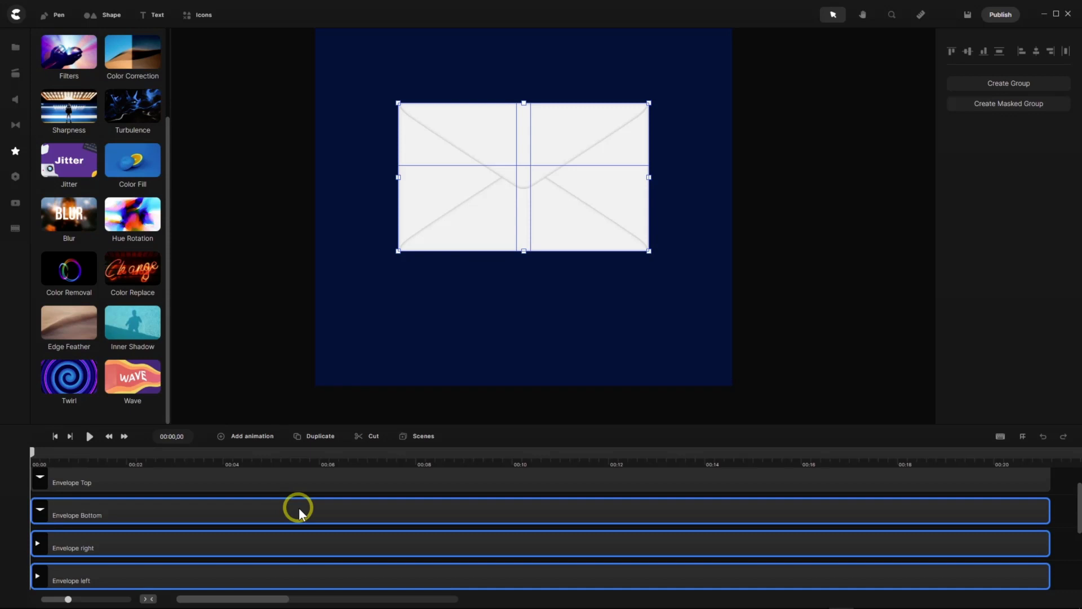
{"action": "key", "text": "ctrl+g"}
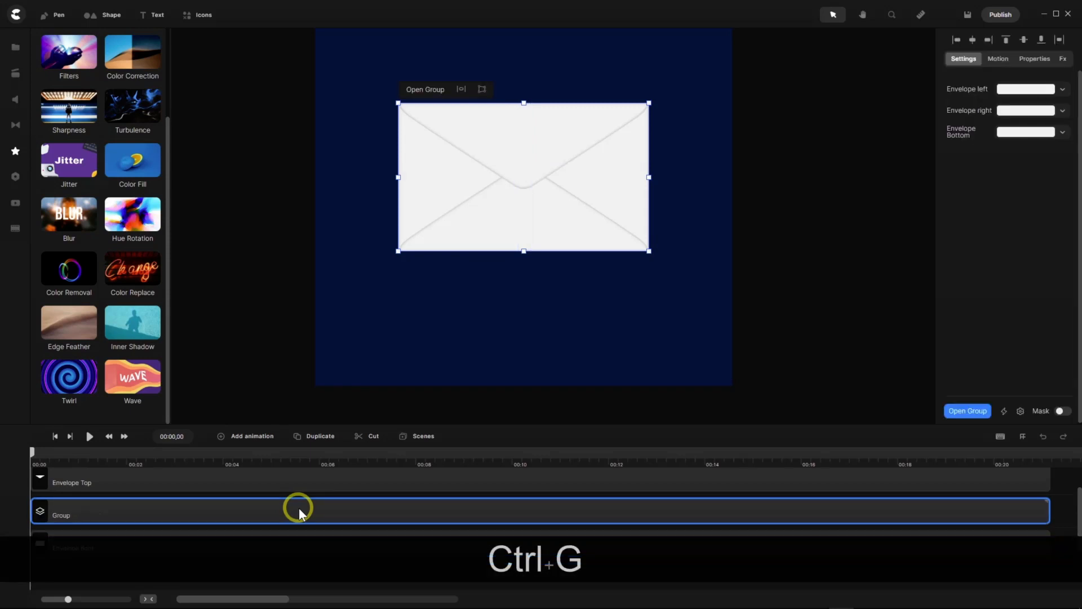
Rename the new group as "Envelope Left, Right ad Bottom".
{"action": "right_click", "coordinate": [66, 517]}
{"action": "left_click", "coordinate": [93, 363]}
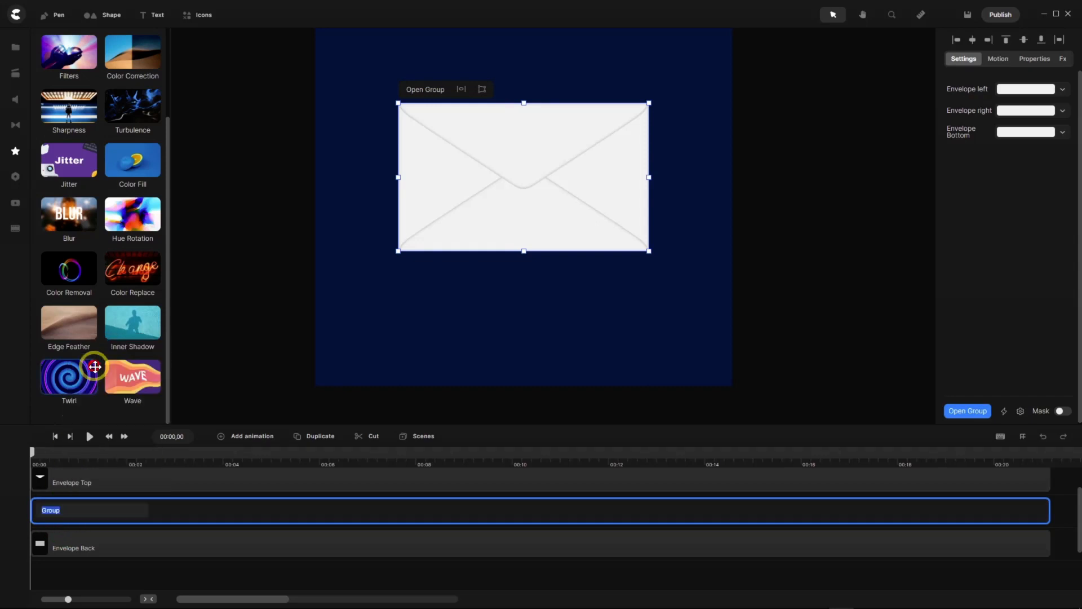
{"action": "type", "text": "Envelope"}
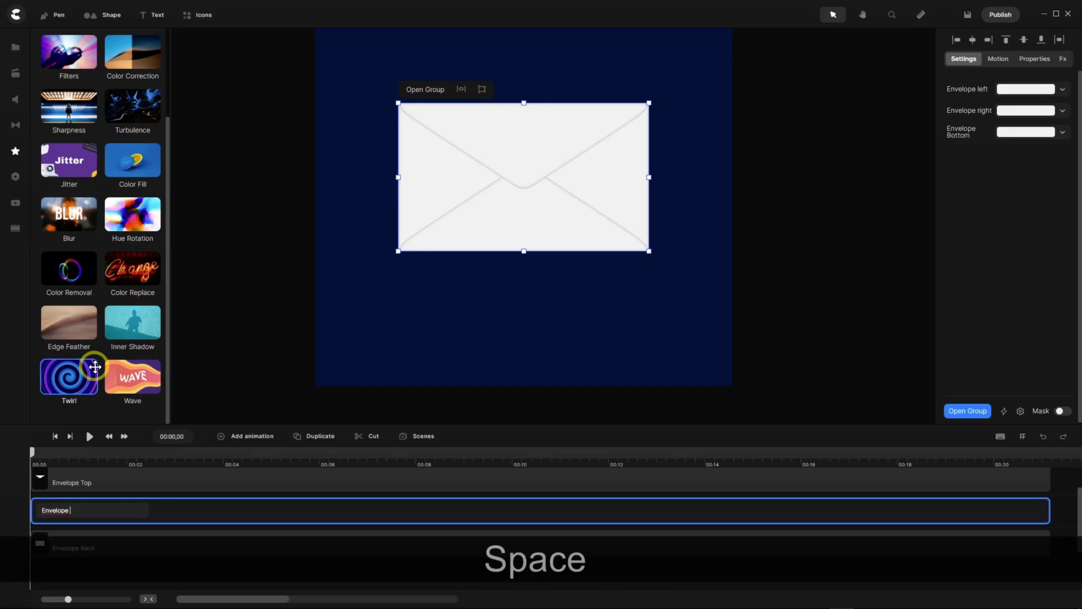
{"action": "type", "text": "L"}
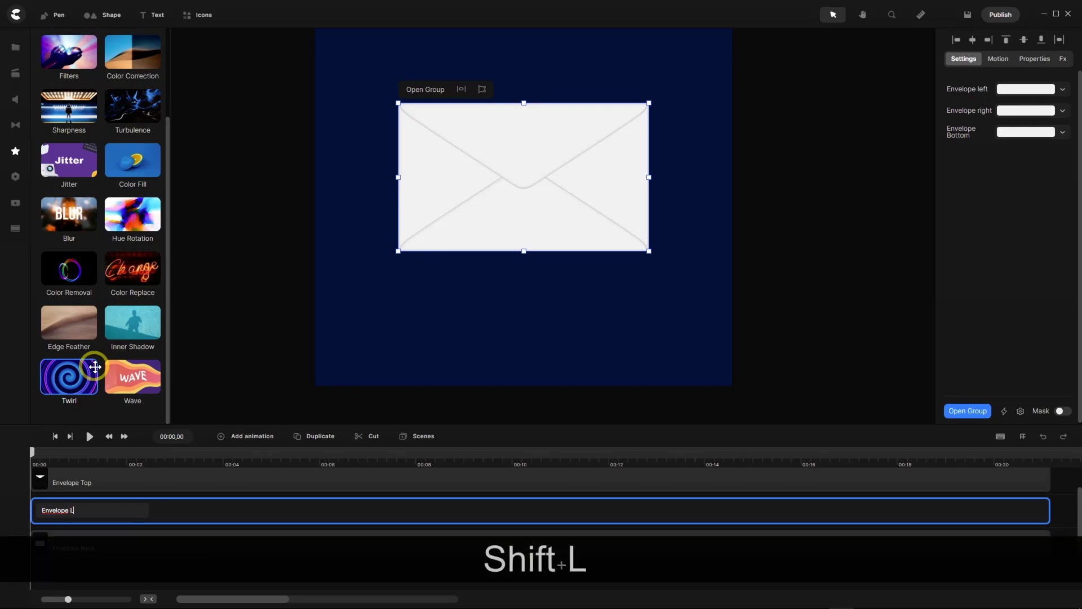
{"action": "type", "text": "eft, Right"}
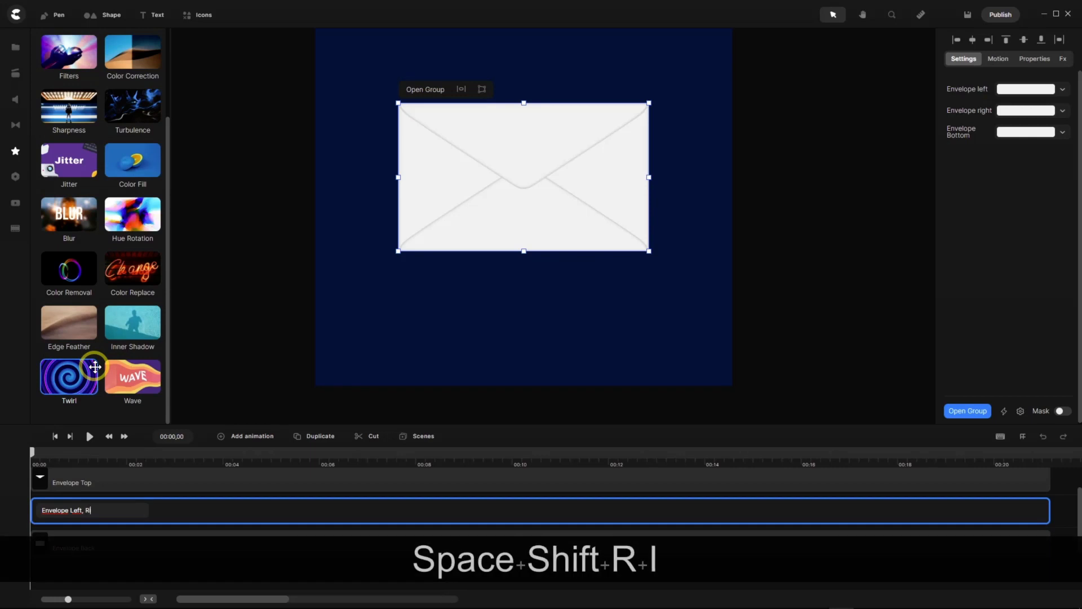
{"action": "type", "text": " ad "}
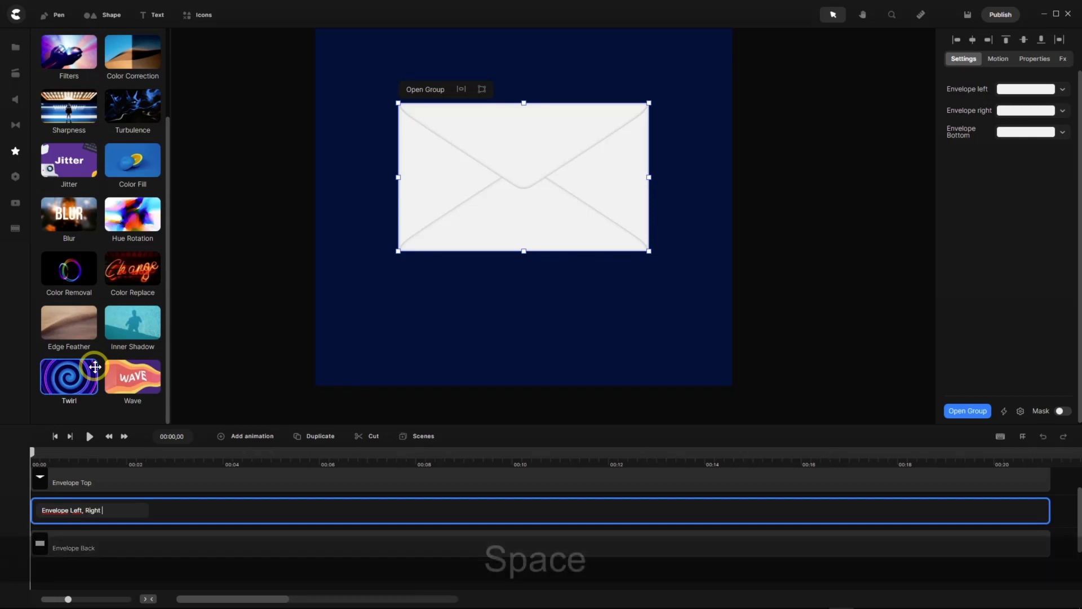
{"action": "type", "text": "Bott"}
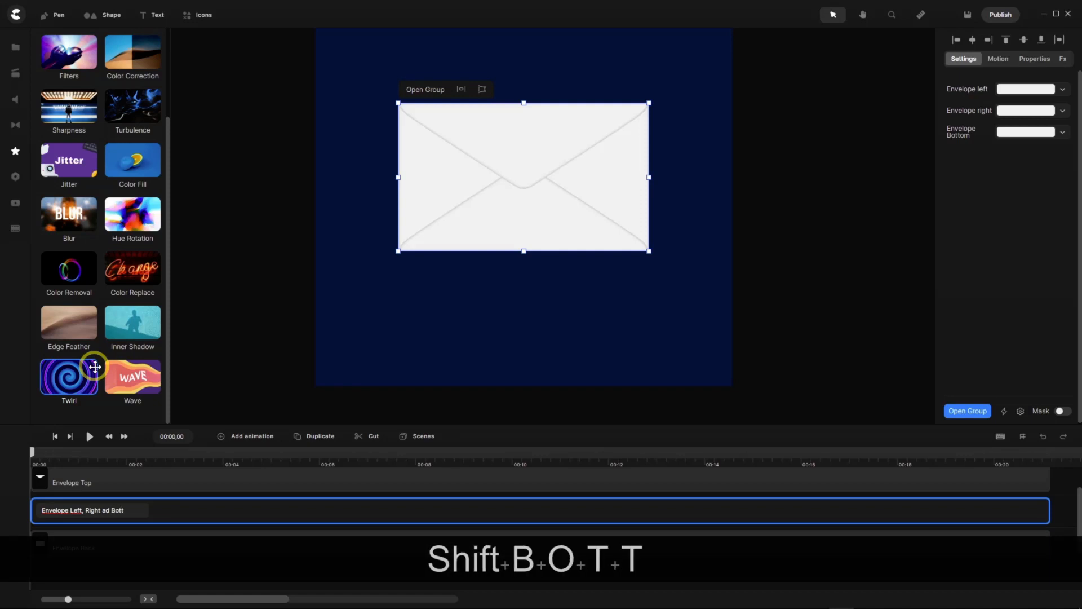
{"action": "type", "text": "om"}
{"action": "key", "text": "Return"}
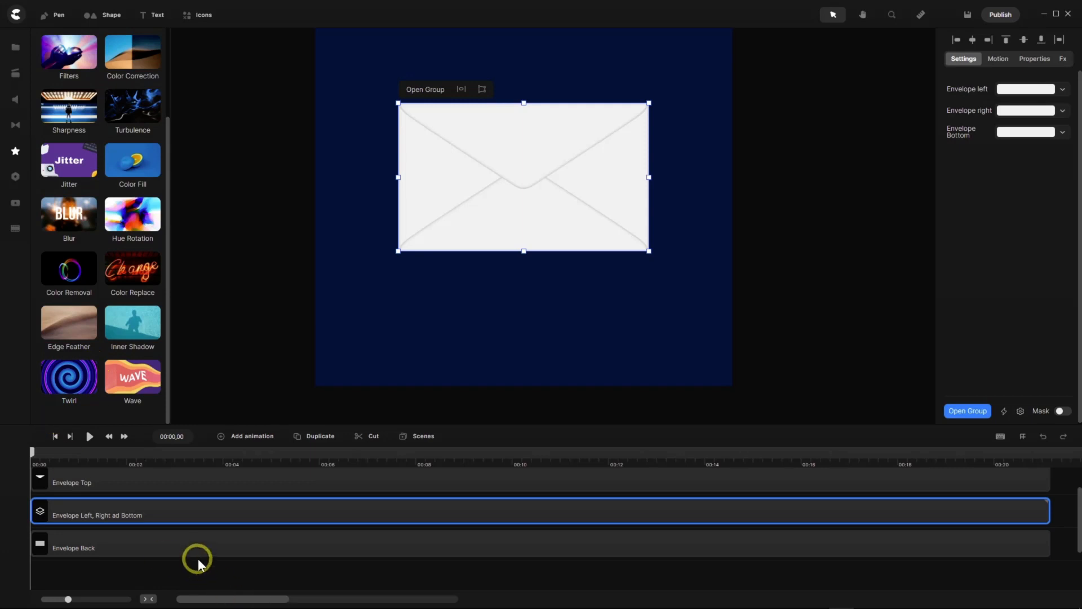
Shift Envelope Top and the flap group slightly later in the timeline so only Envelope Back shows at the playhead.
{"action": "scroll", "coordinate": [198, 530], "scroll_direction": "up", "scroll_amount": 2}
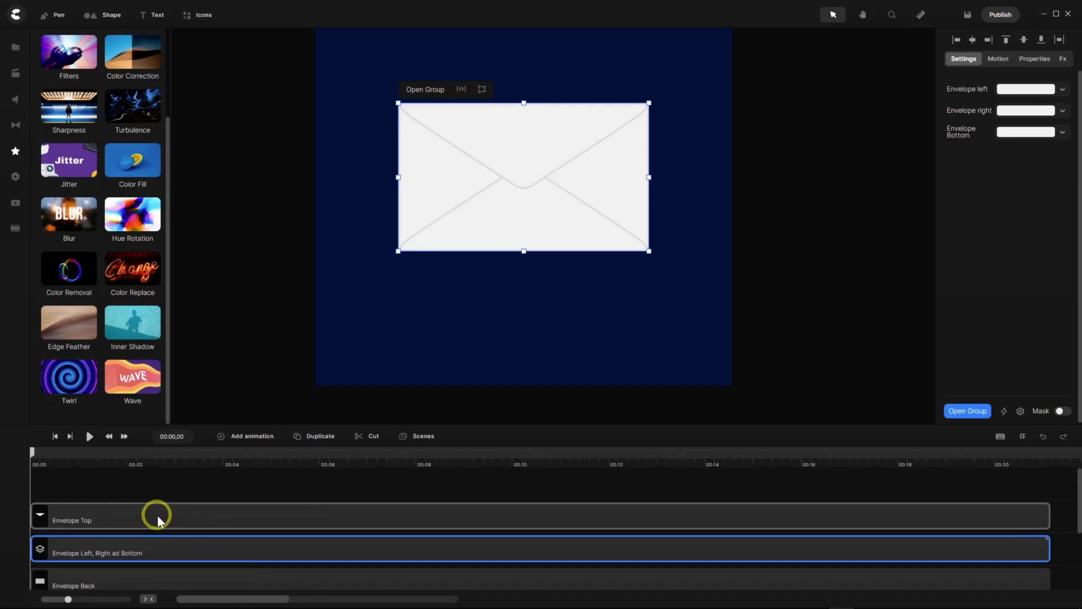
{"action": "scroll", "coordinate": [157, 515], "scroll_direction": "down", "scroll_amount": 2}
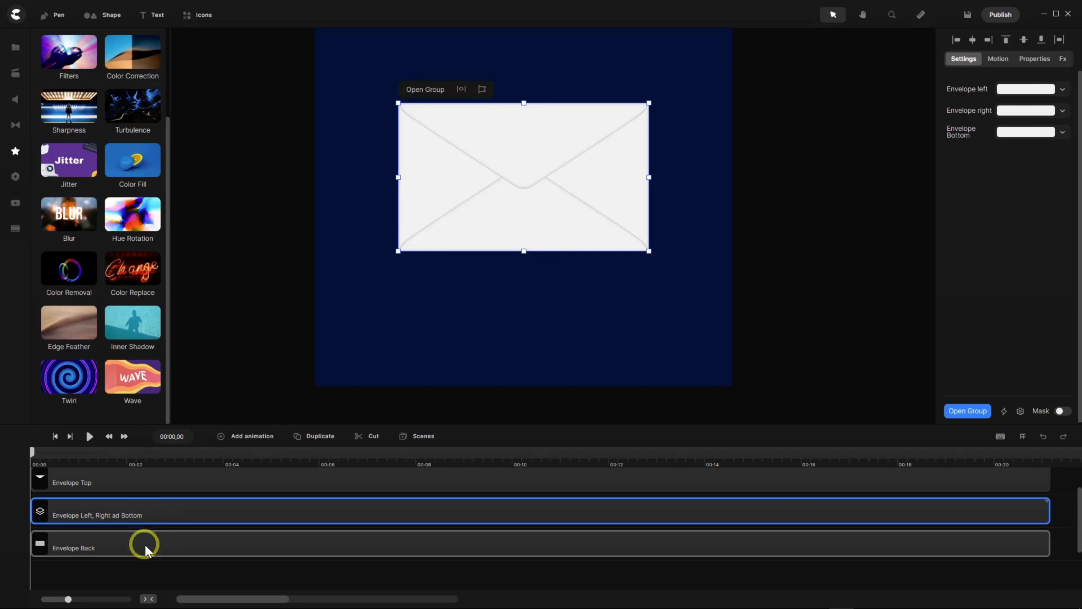
{"action": "left_click", "coordinate": [144, 543]}
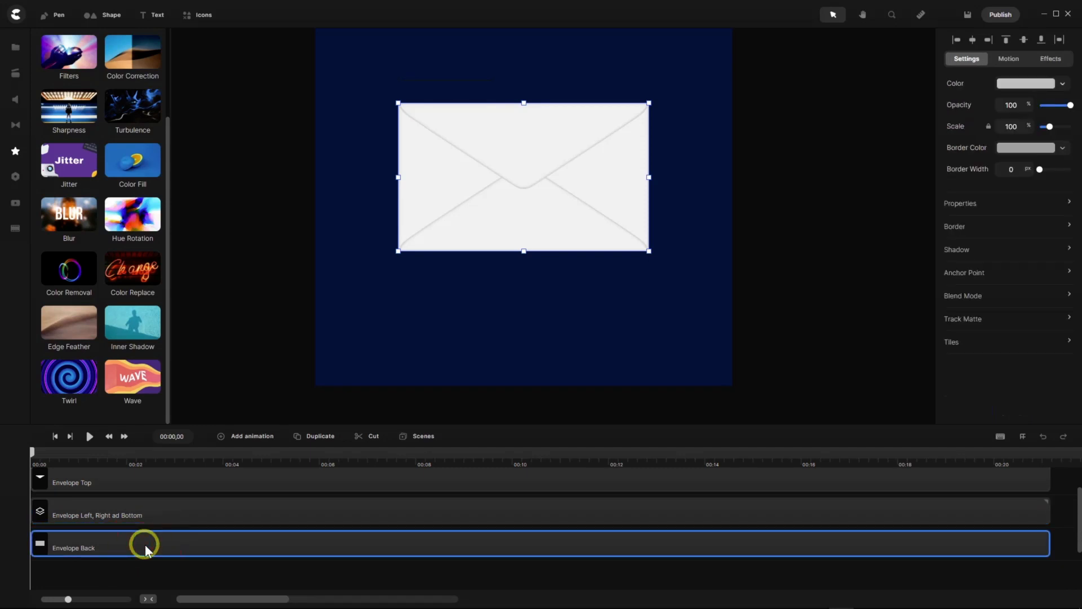
{"action": "scroll", "coordinate": [144, 544], "scroll_direction": "up", "scroll_amount": 1}
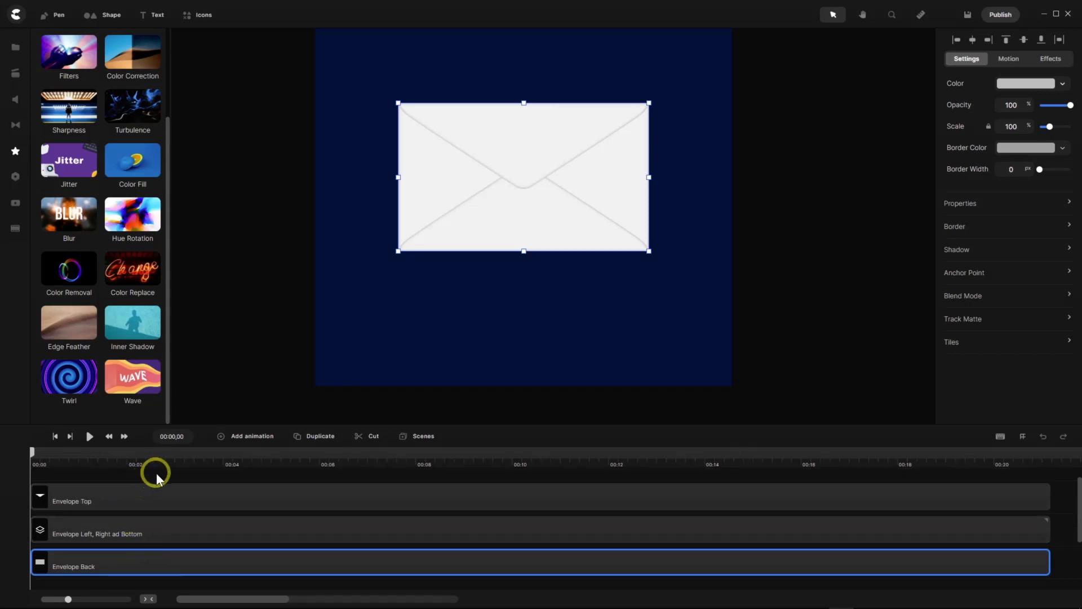
{"action": "left_click_drag", "start_coordinate": [173, 472], "coordinate": [130, 540]}
{"action": "left_click_drag", "start_coordinate": [105, 499], "coordinate": [135, 500]}
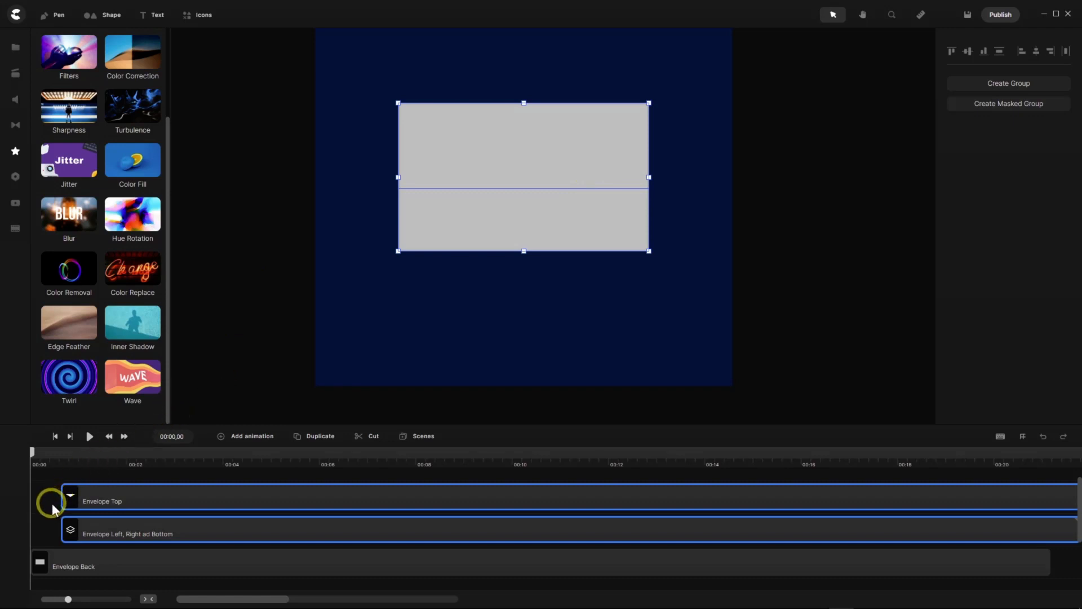
Add a rectangle shape over the envelope back and set its scale to 32%.
{"action": "left_click", "coordinate": [94, 18]}
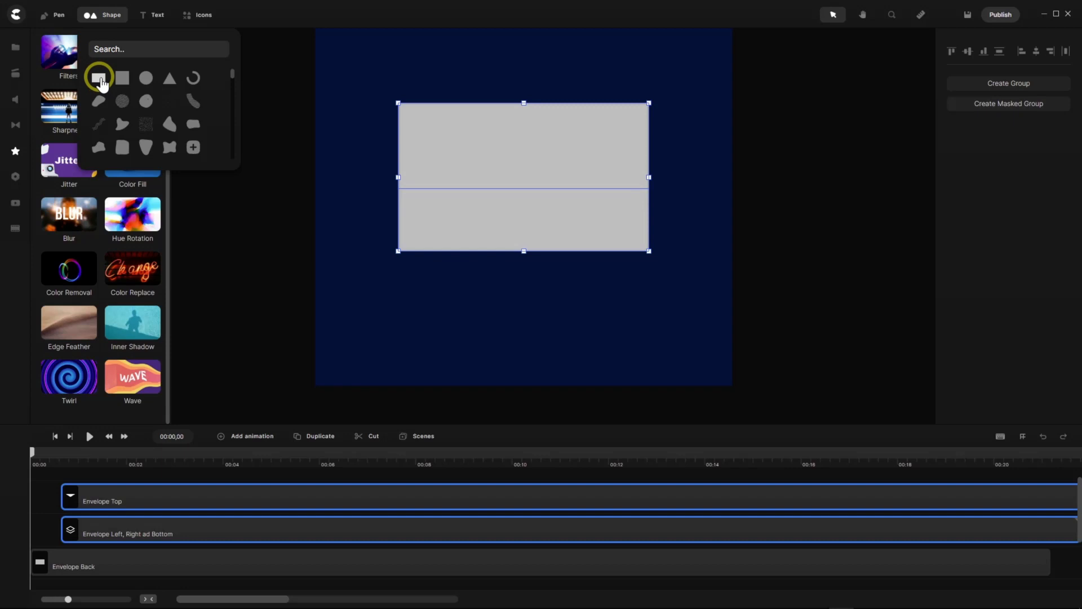
{"action": "left_click", "coordinate": [99, 79]}
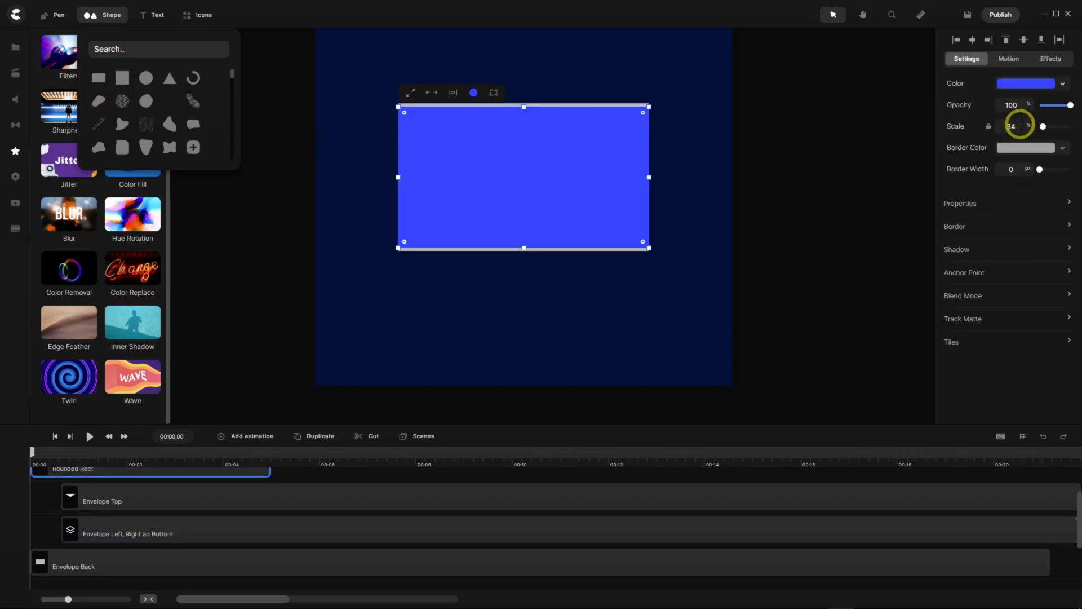
{"action": "left_click", "coordinate": [1003, 125]}
{"action": "type", "text": "32"}
{"action": "key", "text": "Return"}
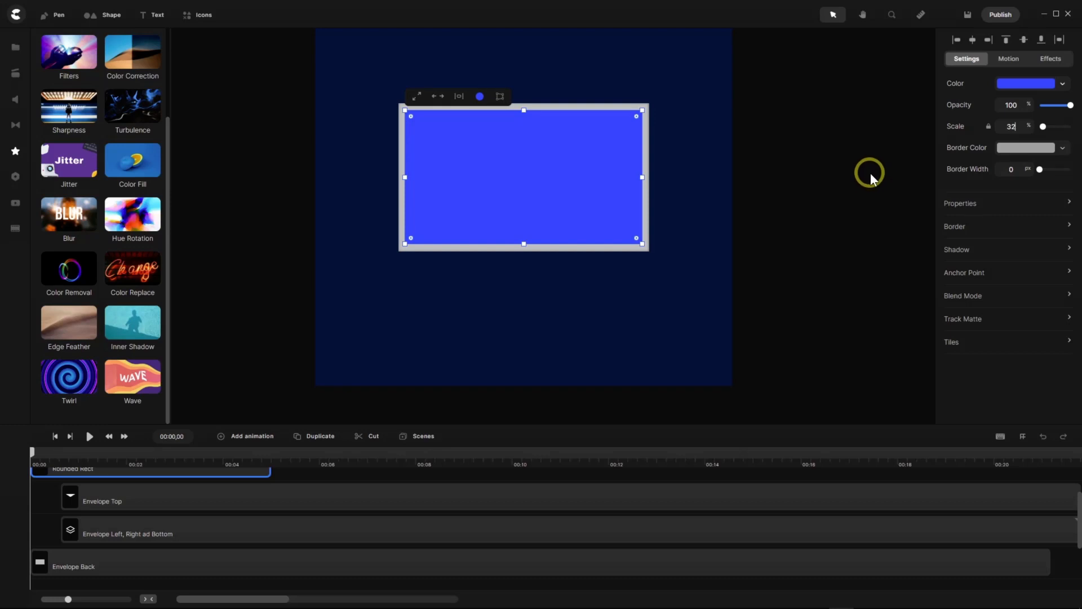
Nudge the rectangle down so it sits just above the envelope back's bottom edge.
{"action": "scroll", "coordinate": [419, 386], "scroll_direction": "down", "scroll_amount": 2}
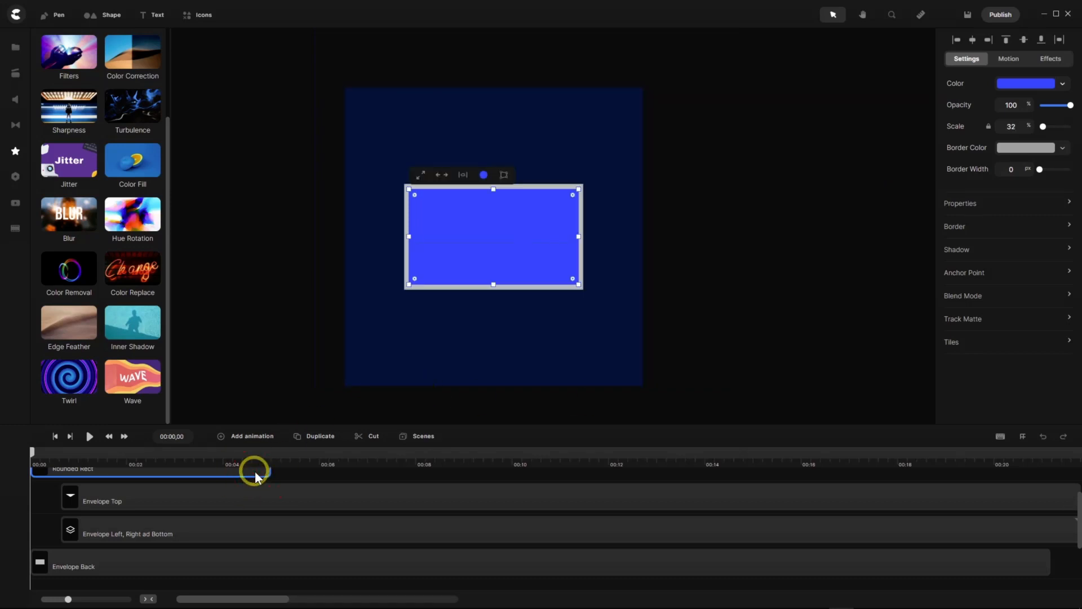
{"action": "left_click", "coordinate": [262, 472]}
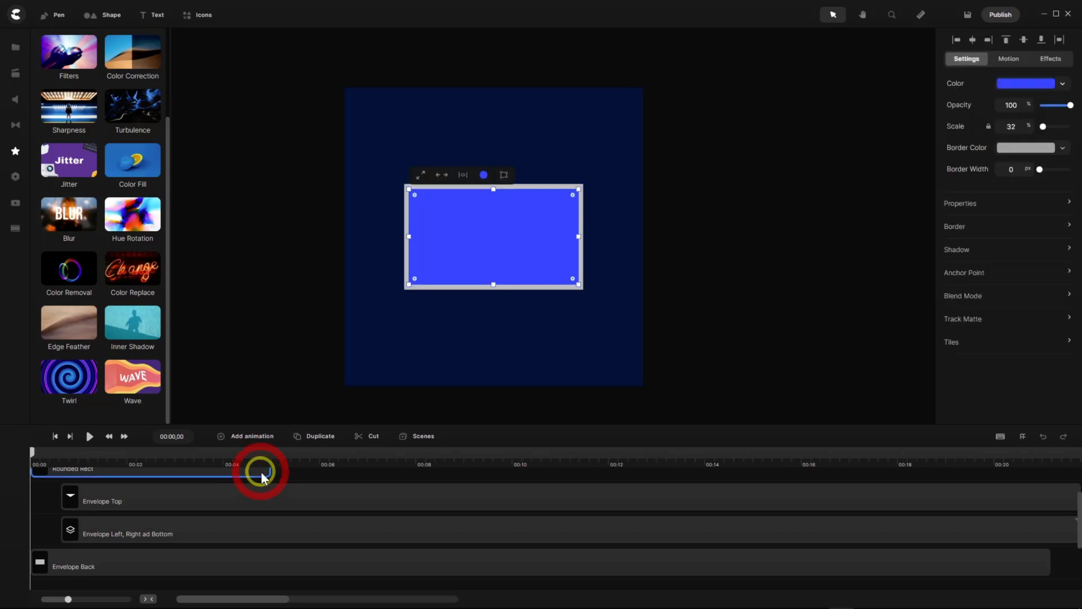
{"action": "key", "text": "shift+Down"}
{"action": "key", "text": "shift+Down"}
{"action": "key", "text": "shift+Down"}
{"action": "key", "text": "shift+Down"}
{"action": "key", "text": "Up"}
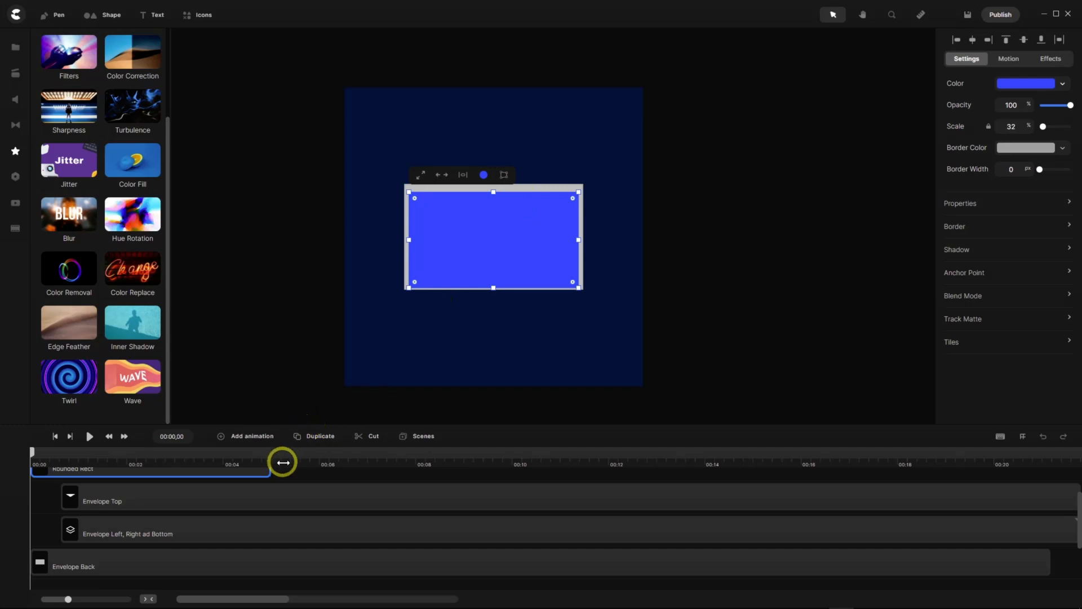
Move the Rounded Rect layer to a new track directly above Envelope Back and extend it to that layer's end.
{"action": "left_click", "coordinate": [45, 527]}
{"action": "right_click", "coordinate": [45, 528]}
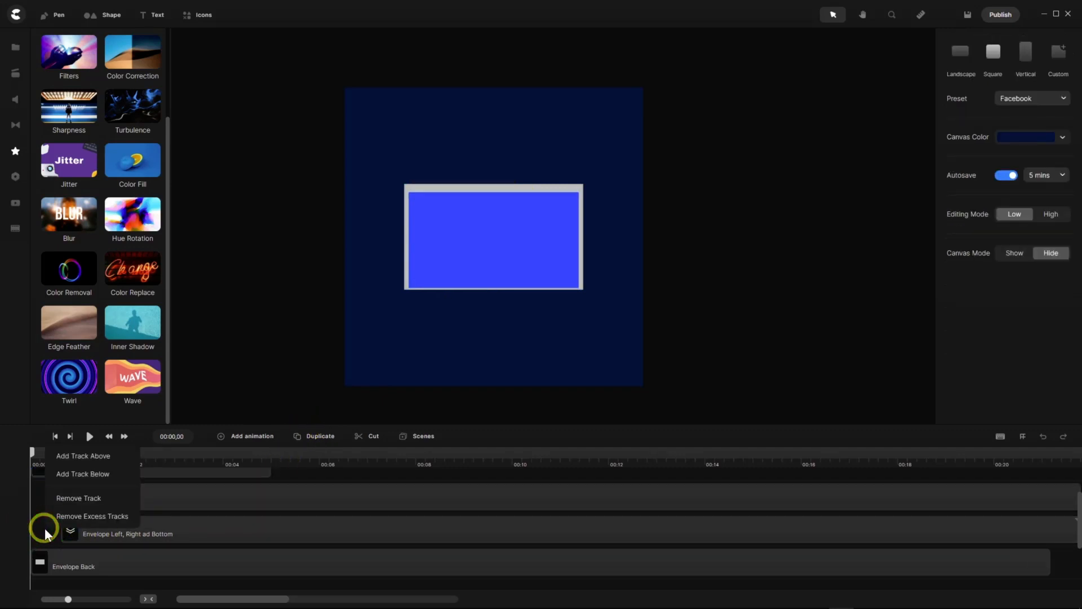
{"action": "left_click", "coordinate": [92, 475]}
{"action": "left_click_drag", "start_coordinate": [75, 469], "coordinate": [45, 560]}
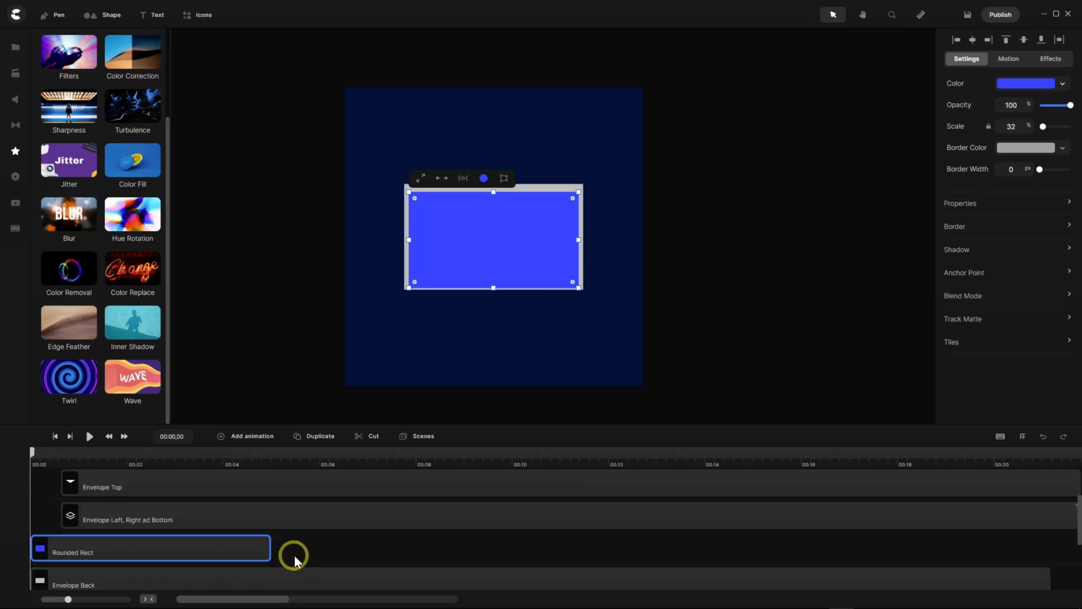
{"action": "left_click", "coordinate": [147, 599]}
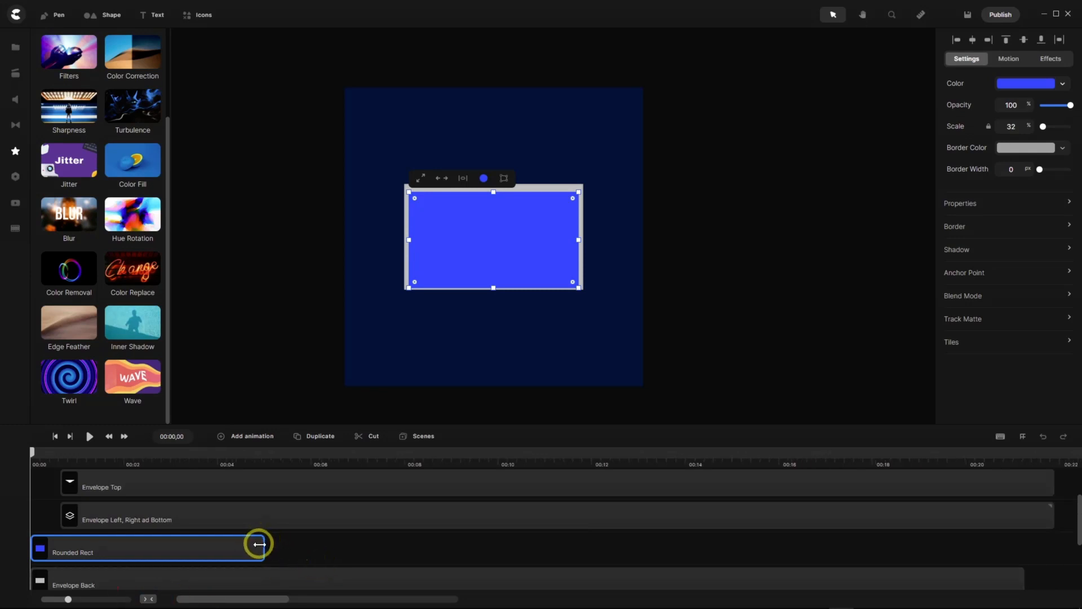
{"action": "left_click_drag", "start_coordinate": [265, 538], "coordinate": [1016, 564]}
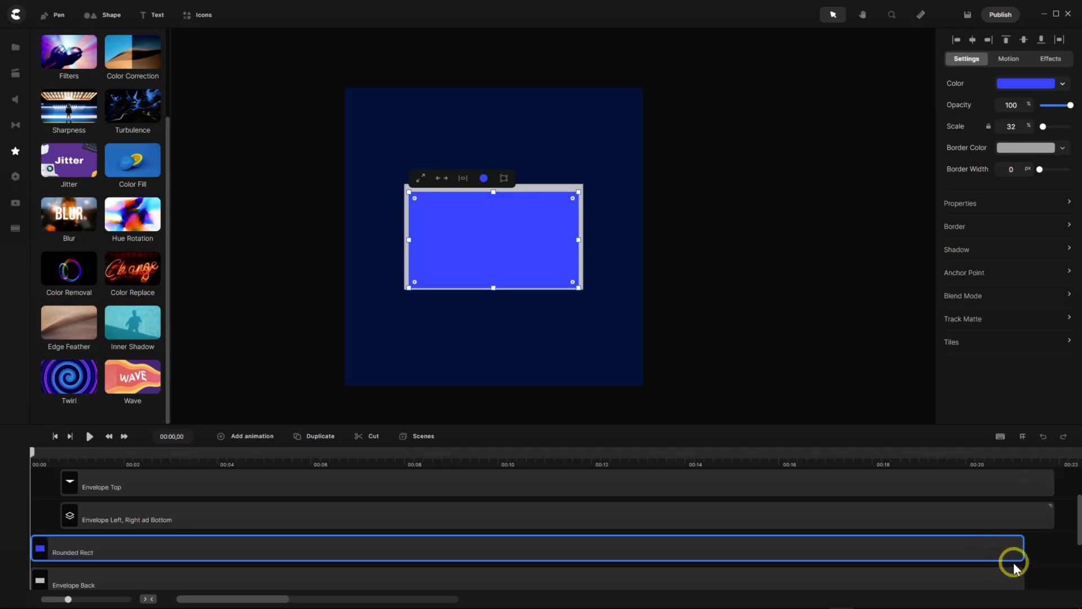
Set the rectangle's fill color to white (ffffff).
{"action": "left_click", "coordinate": [1062, 89]}
{"action": "left_click", "coordinate": [820, 68]}
{"action": "left_click_drag", "start_coordinate": [819, 68], "coordinate": [793, 41]}
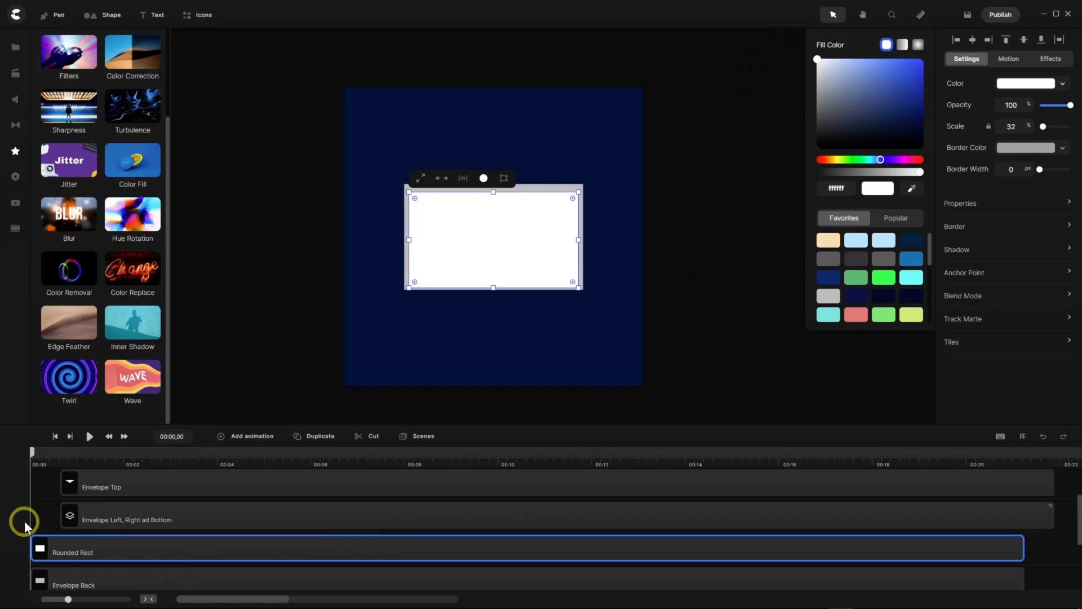
Move Envelope Top and the flap group back together to start at 00:00.
{"action": "left_click_drag", "start_coordinate": [42, 481], "coordinate": [97, 514]}
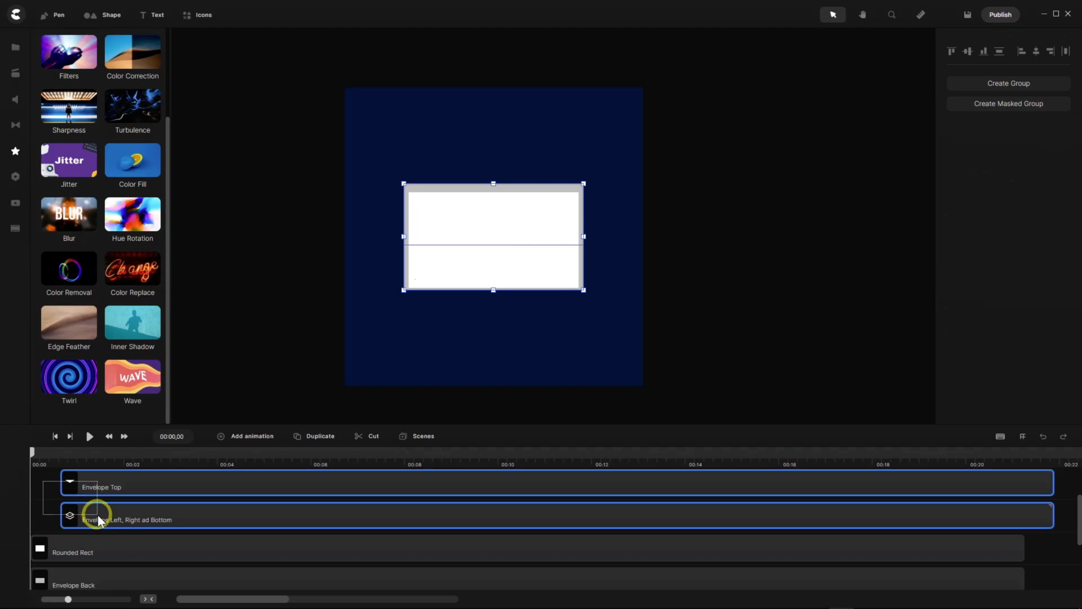
{"action": "left_click_drag", "start_coordinate": [185, 482], "coordinate": [144, 485]}
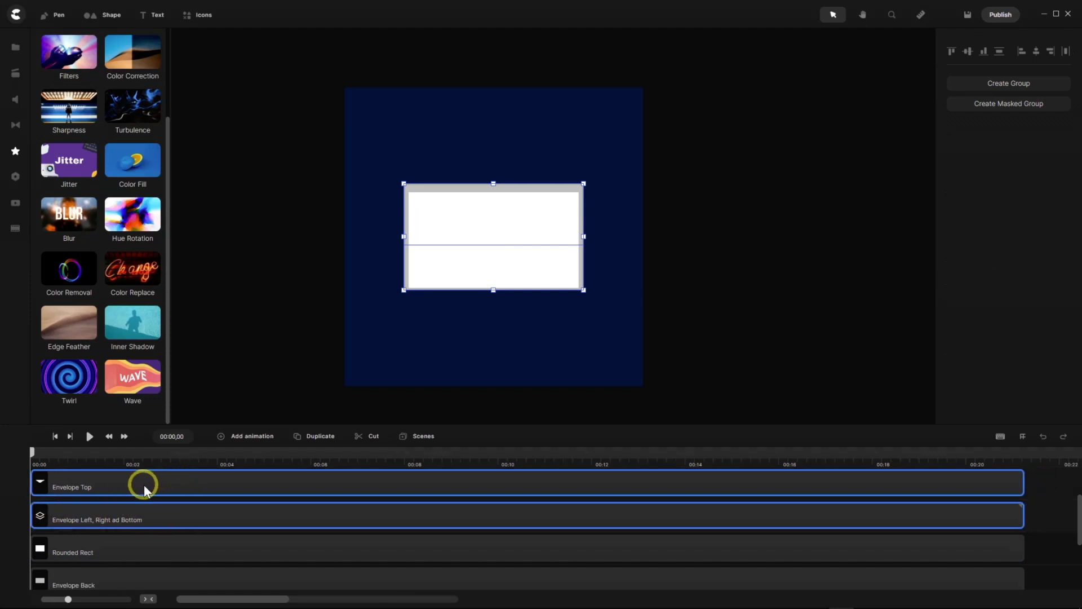
{"action": "left_click", "coordinate": [89, 556], "text": "shift"}
{"action": "right_click", "coordinate": [88, 553]}
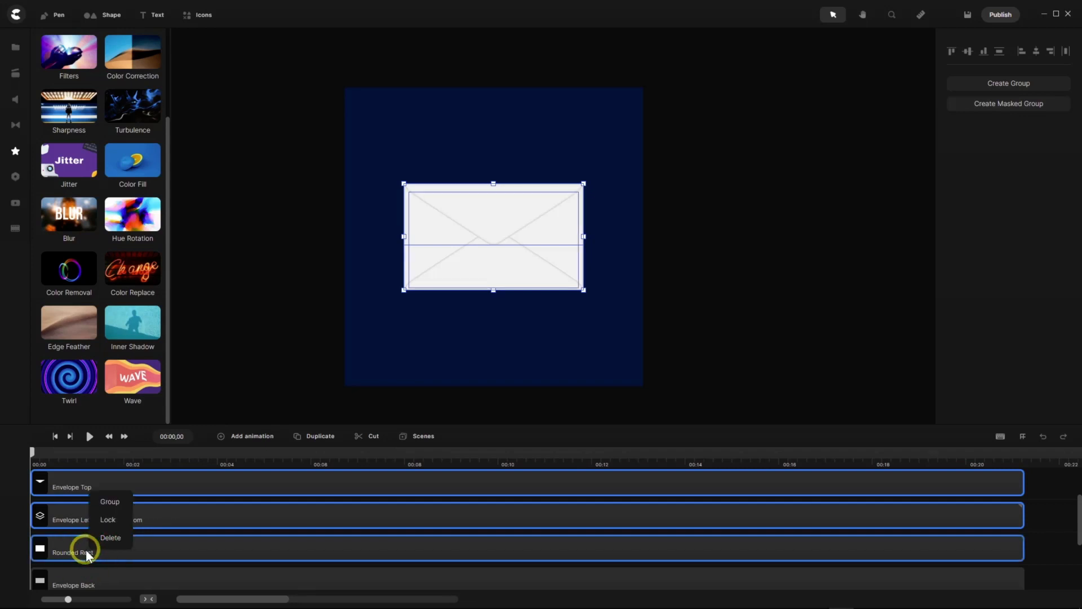
{"action": "left_click", "coordinate": [107, 506]}
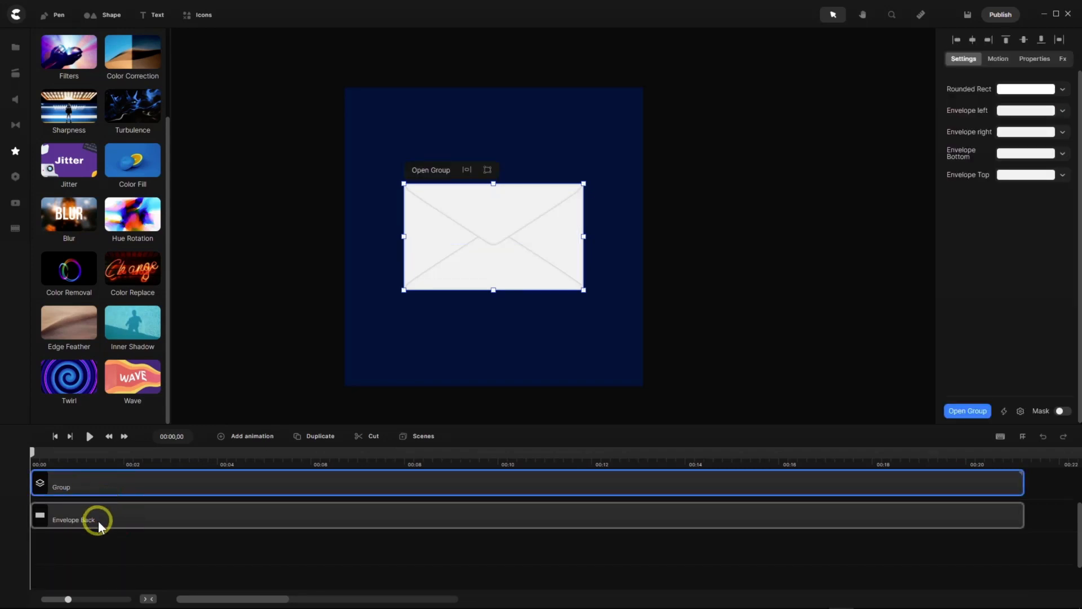
{"action": "scroll", "coordinate": [103, 540], "scroll_direction": "up", "scroll_amount": 1}
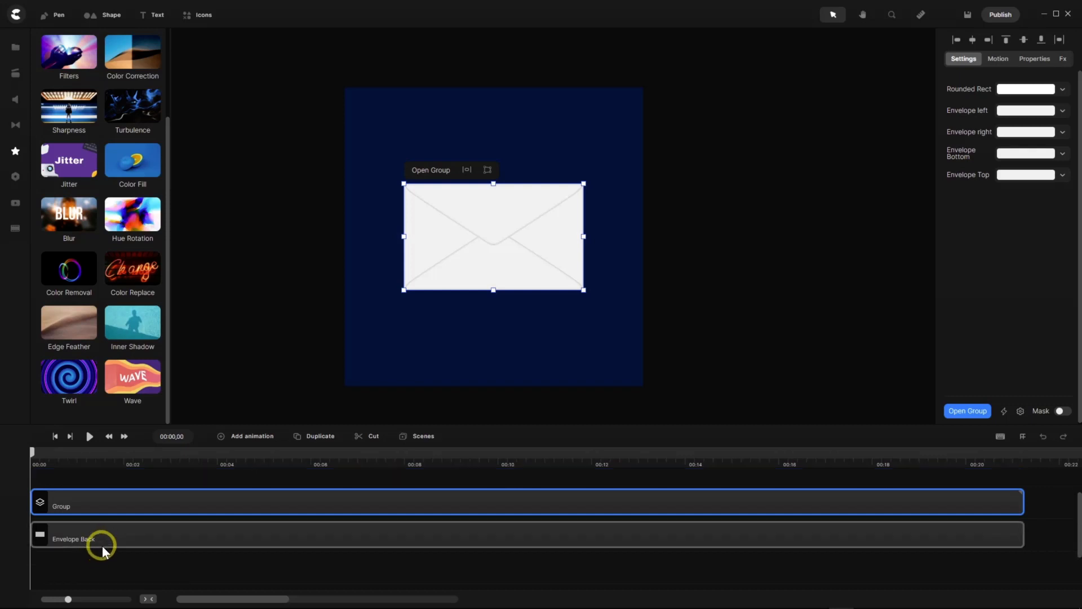
{"action": "right_click", "coordinate": [105, 567]}
{"action": "left_click", "coordinate": [114, 560]}
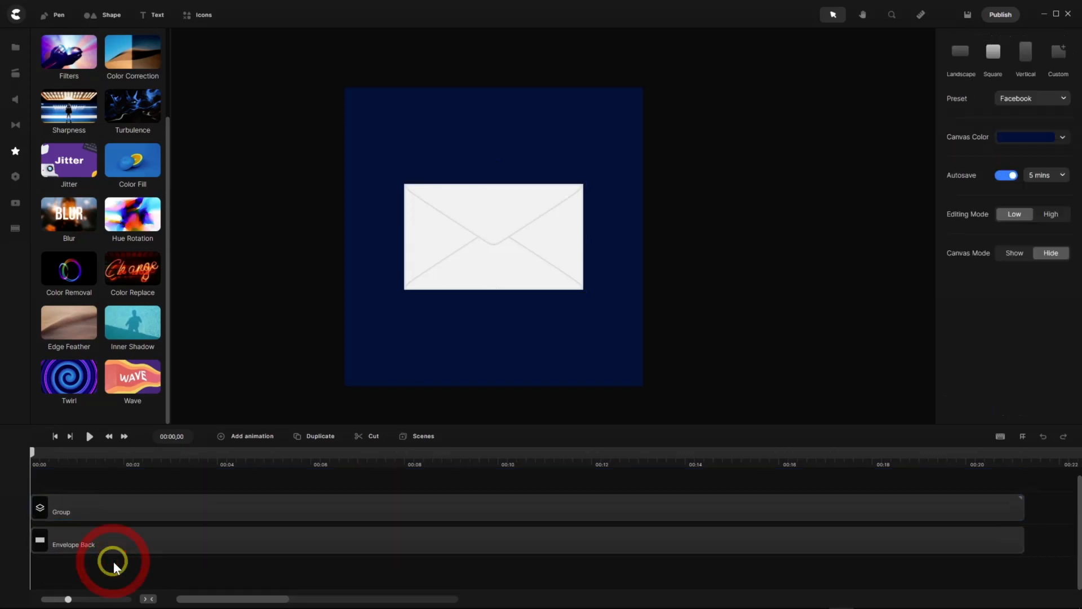
{"action": "scroll", "coordinate": [107, 517], "scroll_direction": "up", "scroll_amount": 1}
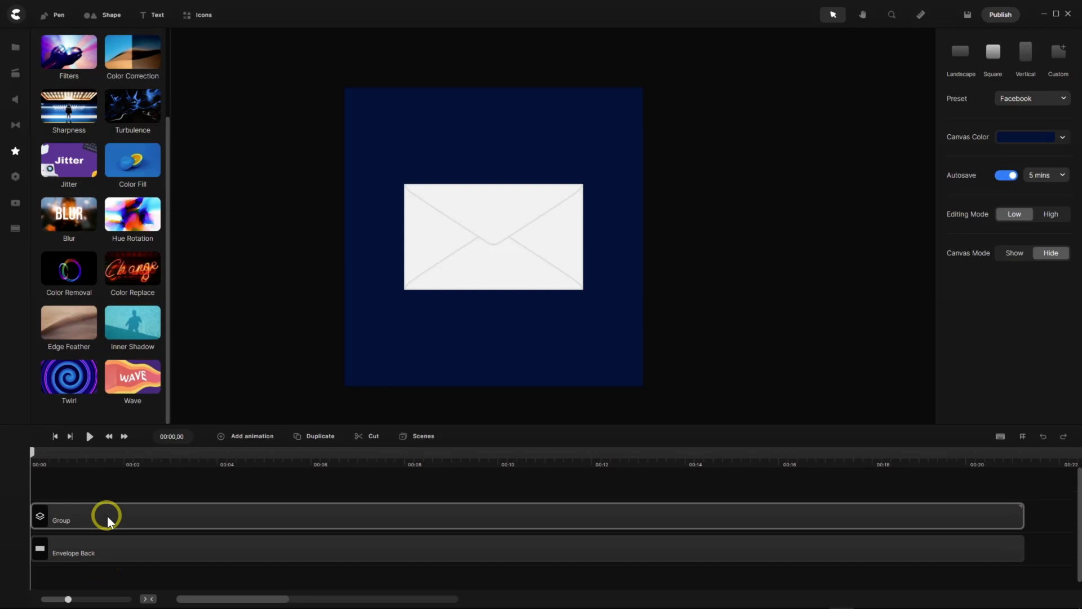
{"action": "scroll", "coordinate": [107, 516], "scroll_direction": "down", "scroll_amount": 1}
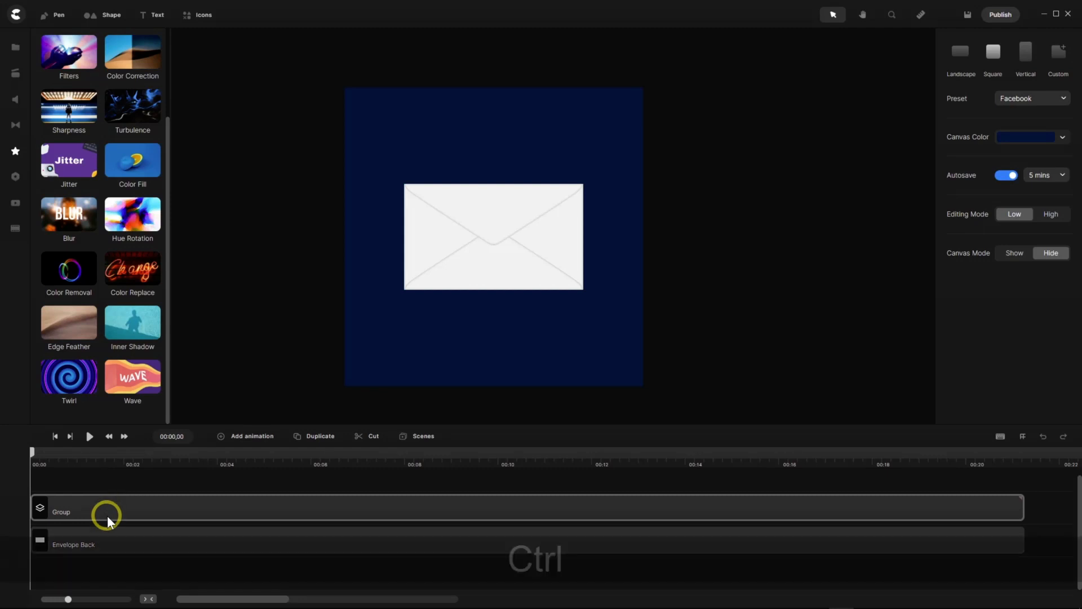
{"action": "key", "text": "ctrl+z"}
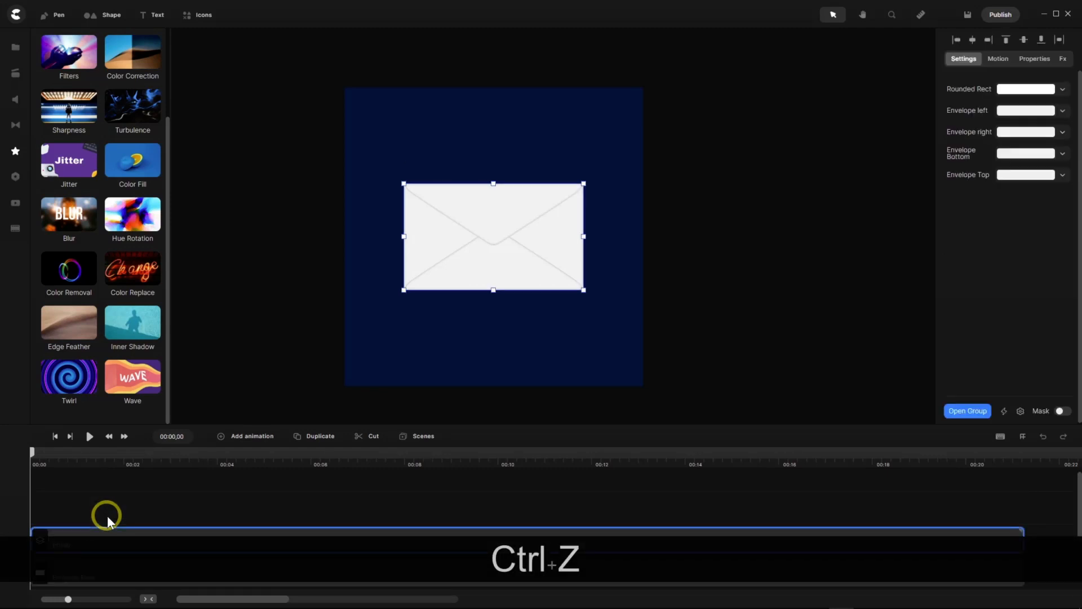
{"action": "left_click", "coordinate": [222, 510]}
{"action": "scroll", "coordinate": [222, 510], "scroll_direction": "down", "scroll_amount": 3}
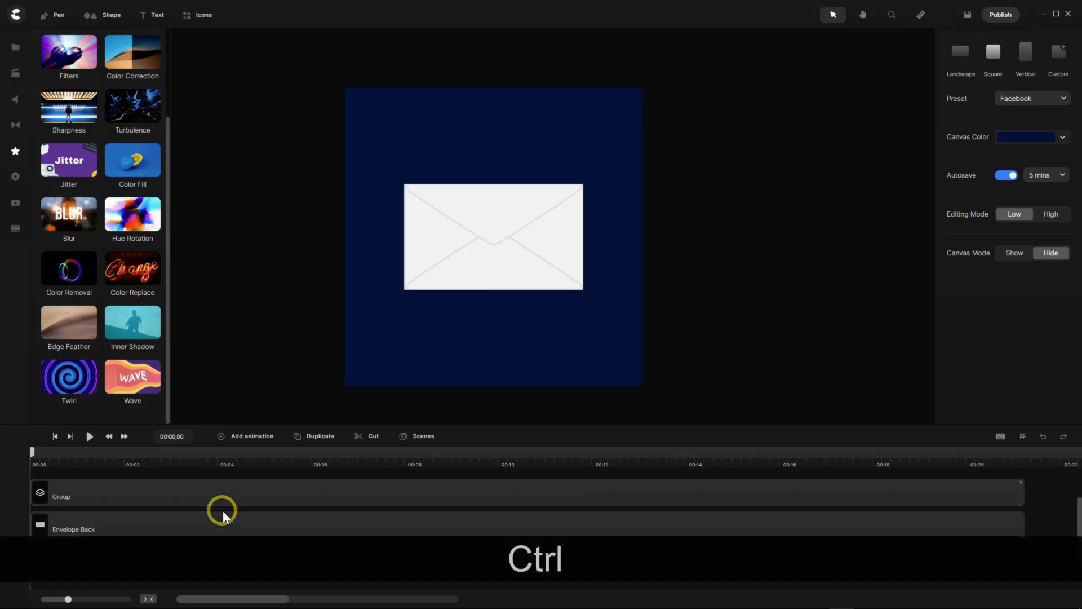
{"action": "key", "text": "ctrl+z"}
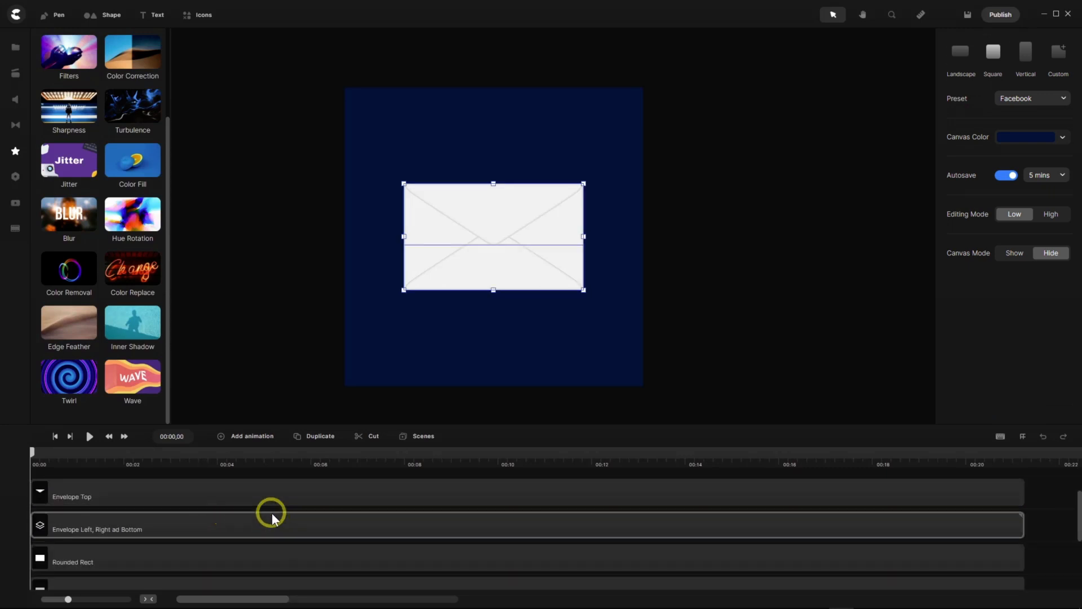
Rename the Rounded Rect layer to "Letter Text BH".
{"action": "scroll", "coordinate": [271, 512], "scroll_direction": "down", "scroll_amount": 2}
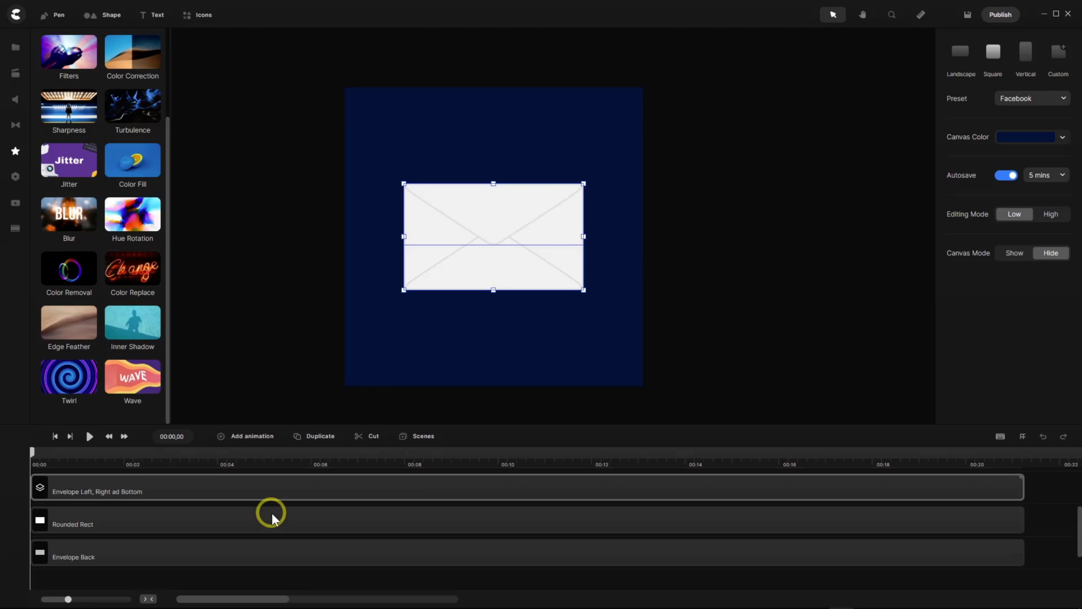
{"action": "left_click", "coordinate": [224, 523]}
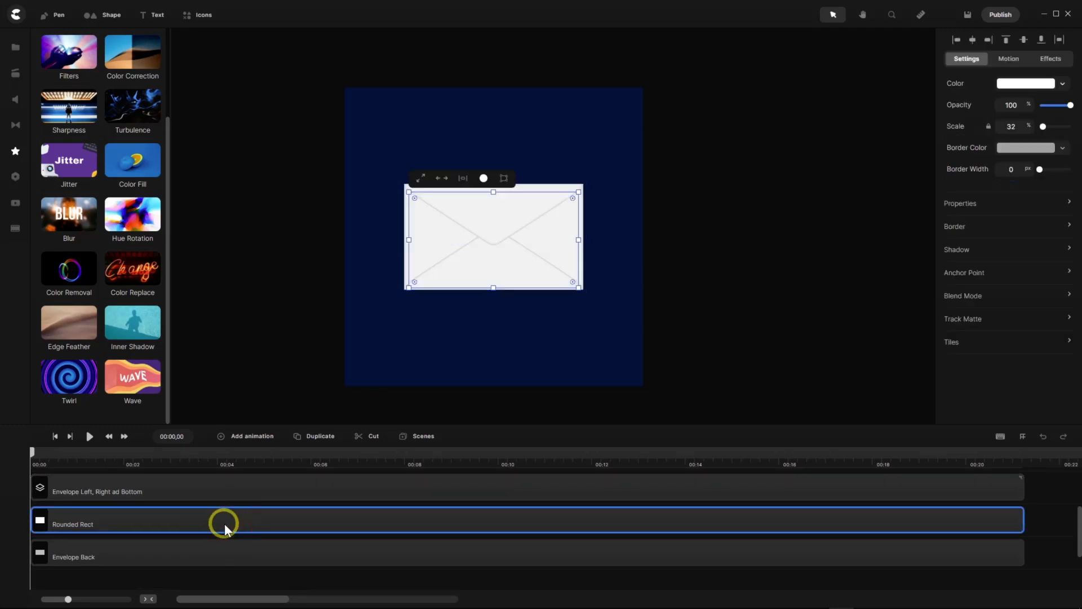
{"action": "right_click", "coordinate": [80, 530]}
{"action": "left_click", "coordinate": [116, 431]}
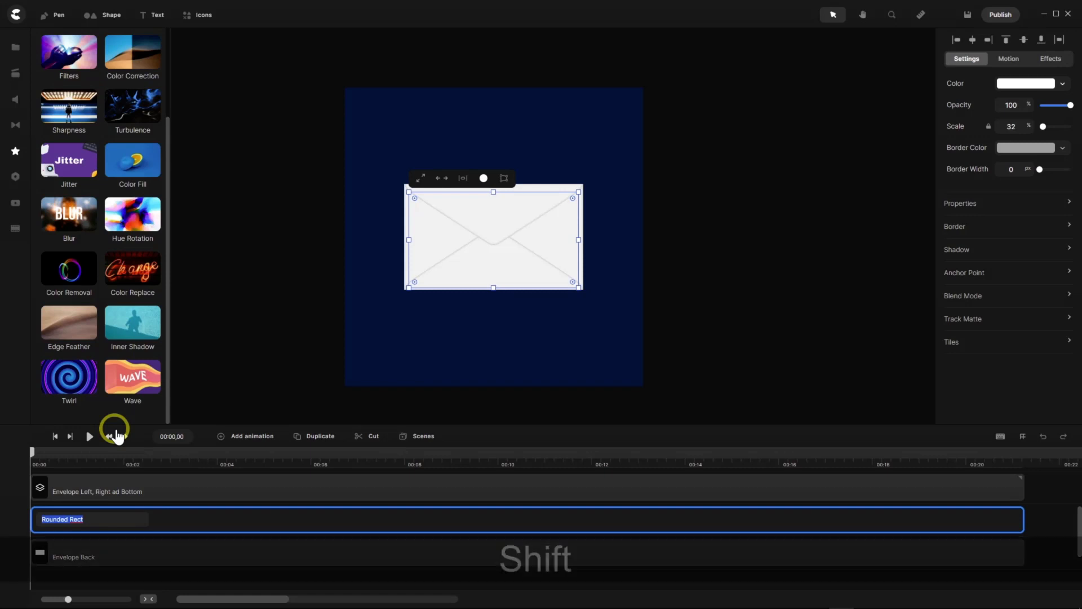
{"action": "type", "text": "Letter"}
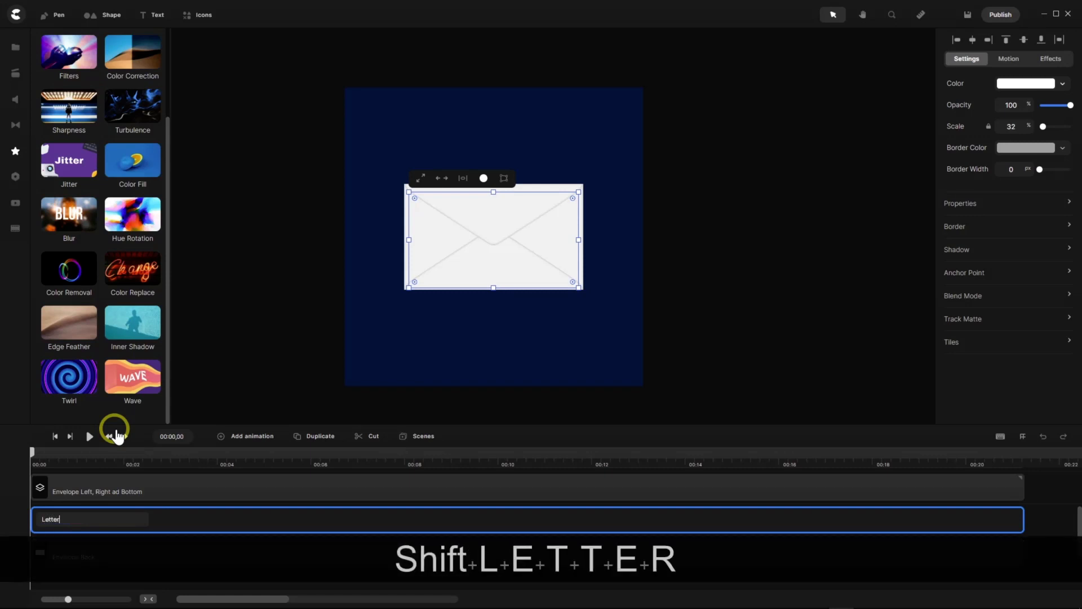
{"action": "type", "text": " Text "}
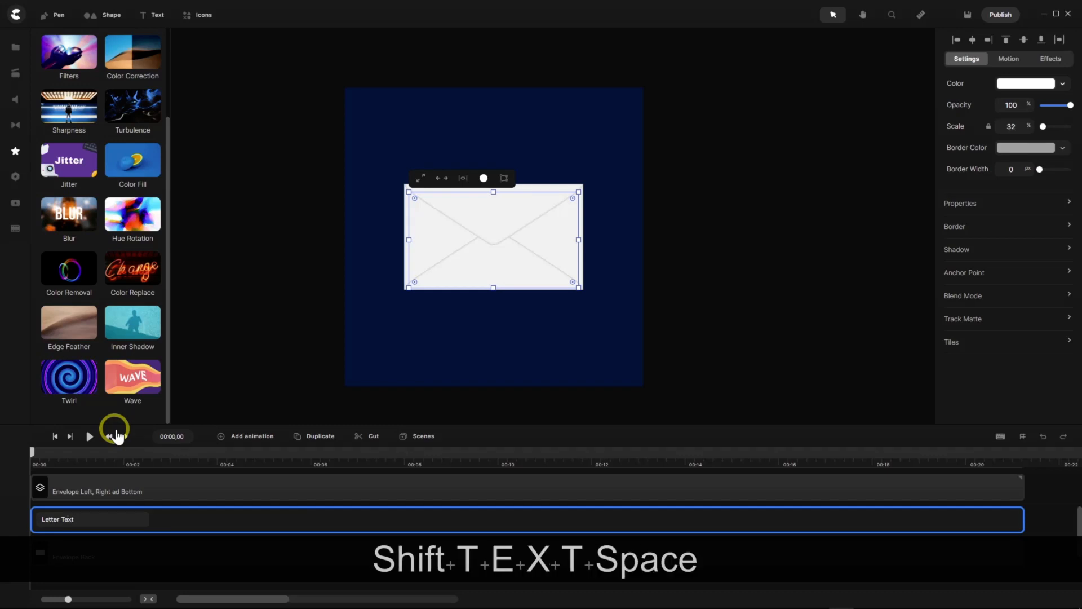
{"action": "type", "text": "BH"}
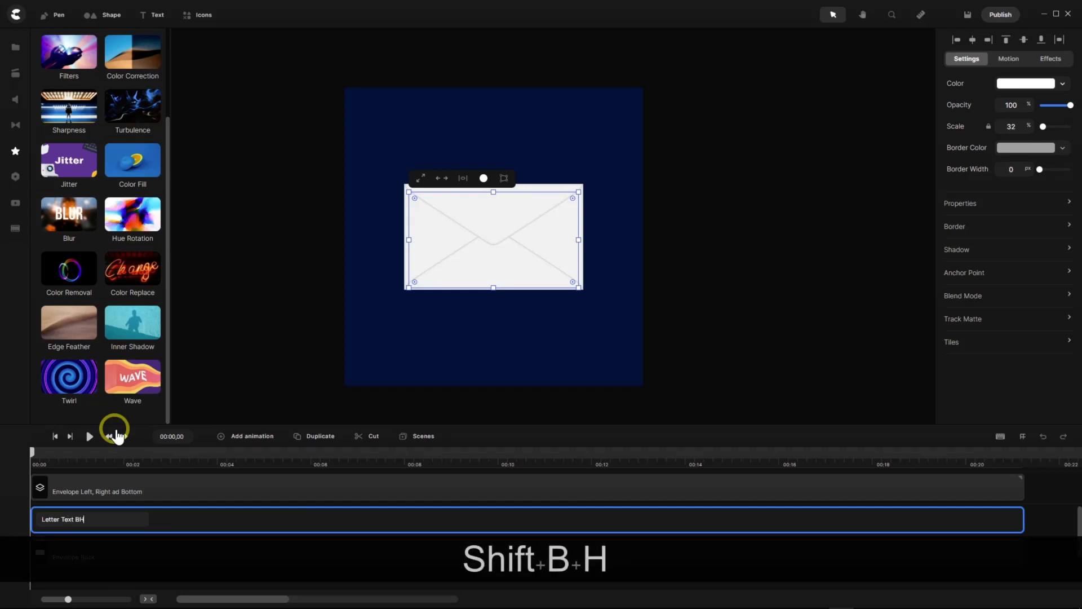
{"action": "key", "text": "Return"}
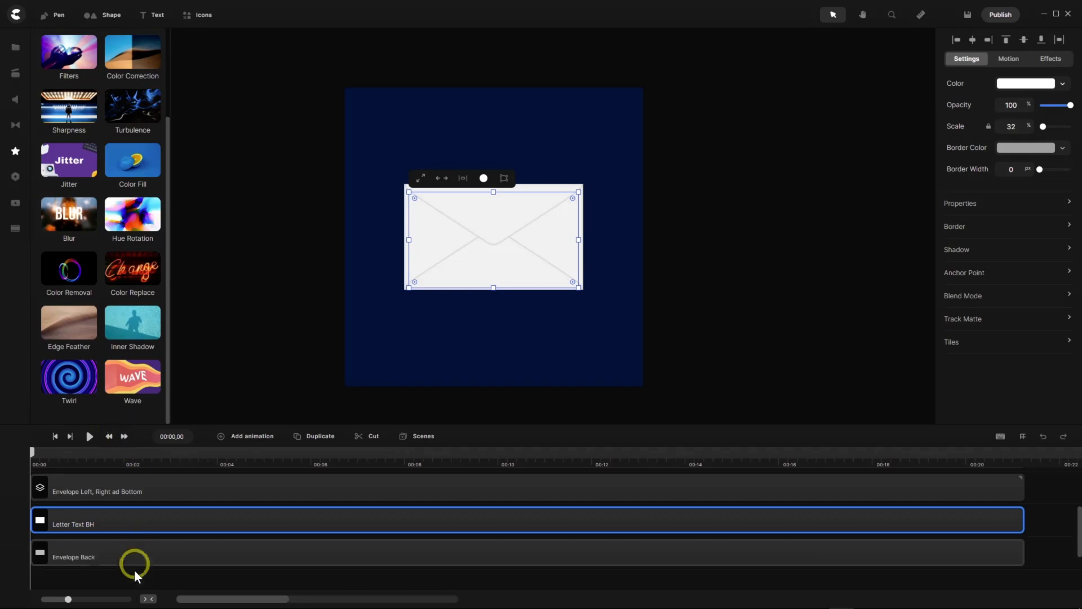
Put the Letter Text BH layer into its own group and name the group "Placeholder for Letter, Image and Video".
{"action": "right_click", "coordinate": [157, 522]}
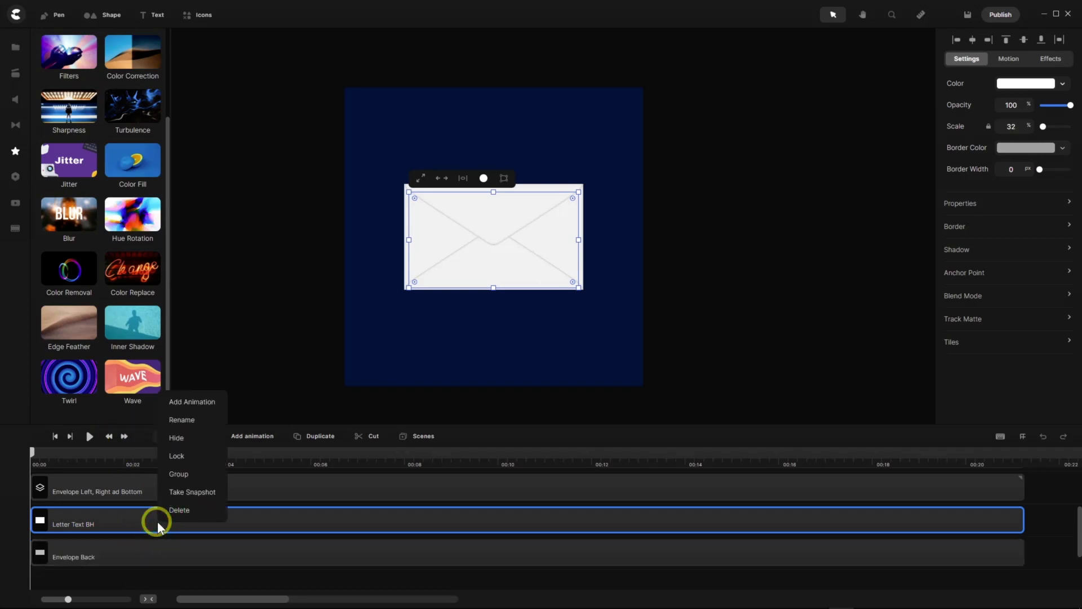
{"action": "left_click", "coordinate": [179, 473]}
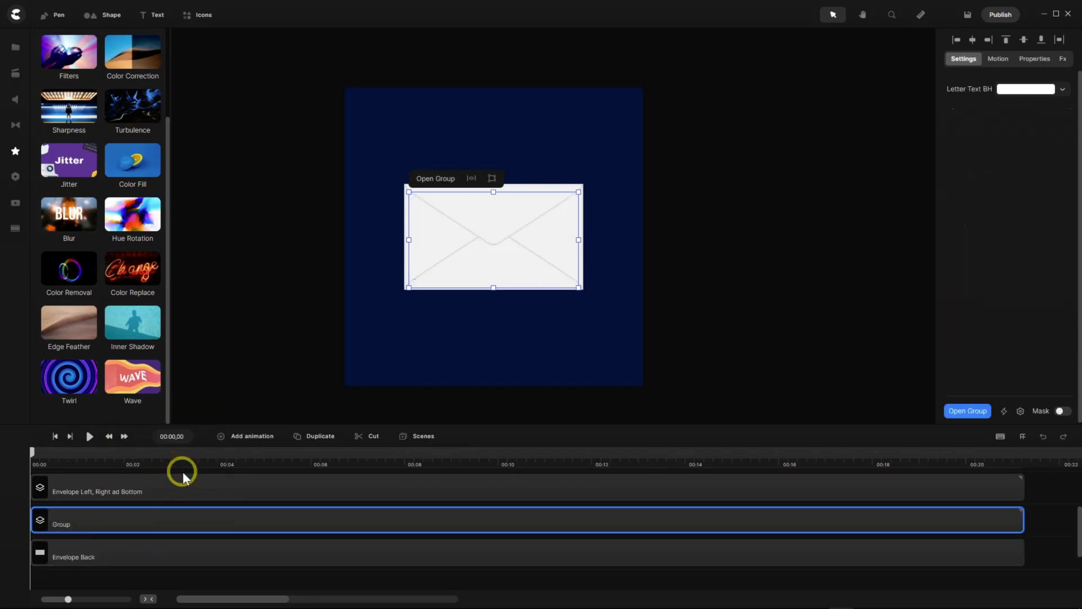
{"action": "right_click", "coordinate": [86, 526]}
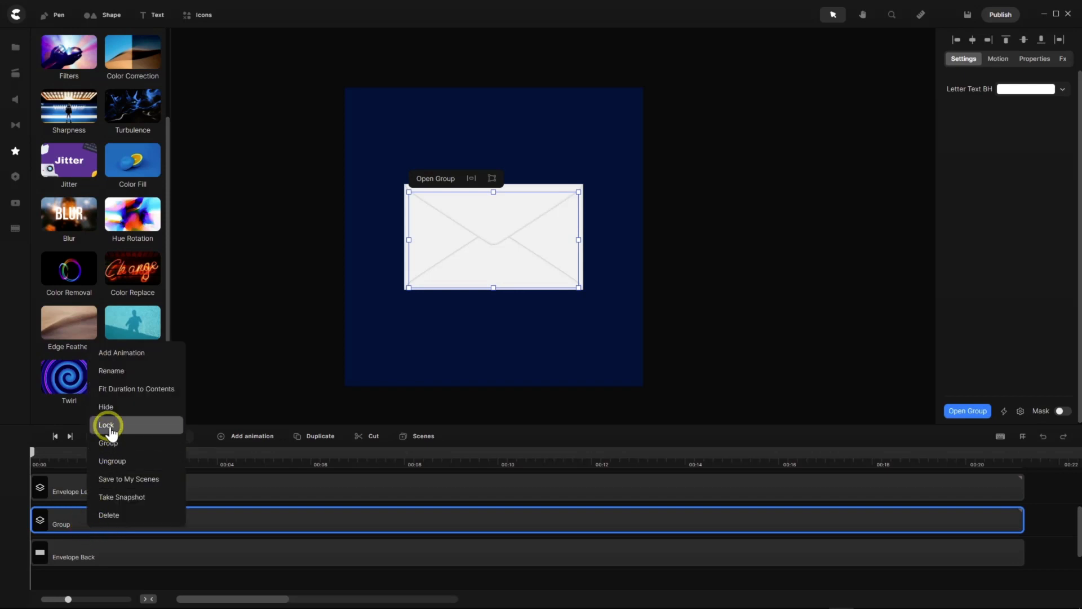
{"action": "left_click", "coordinate": [127, 371]}
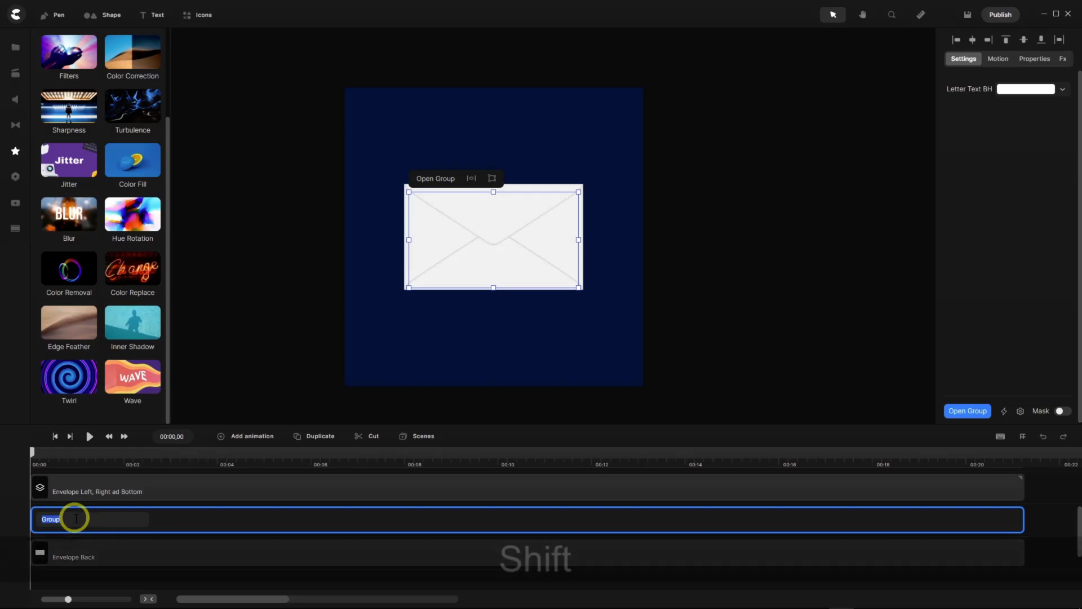
{"action": "type", "text": "Placeholder"}
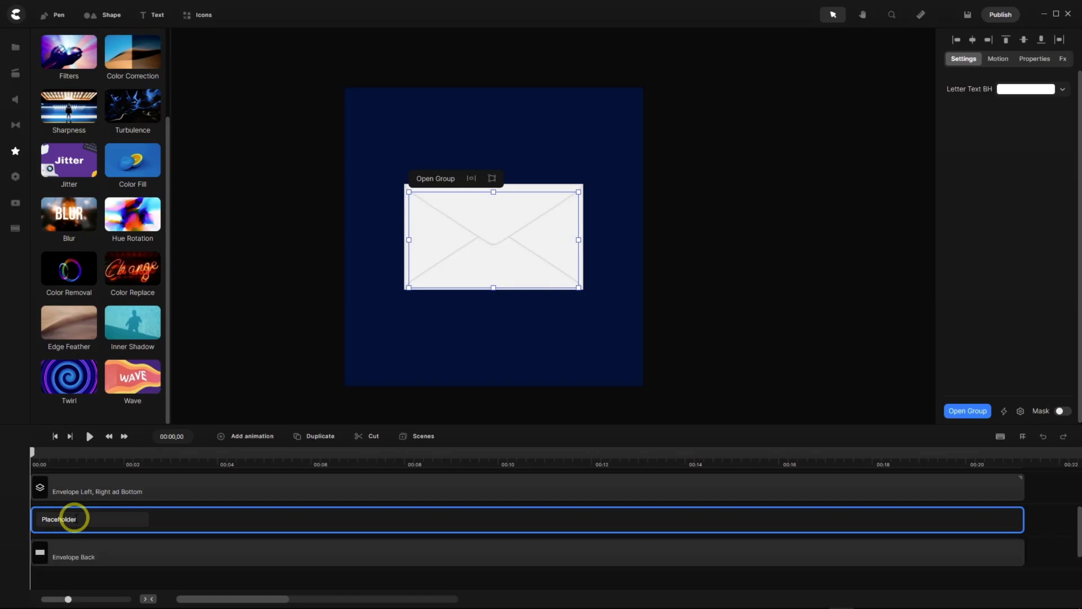
{"action": "type", "text": " for"}
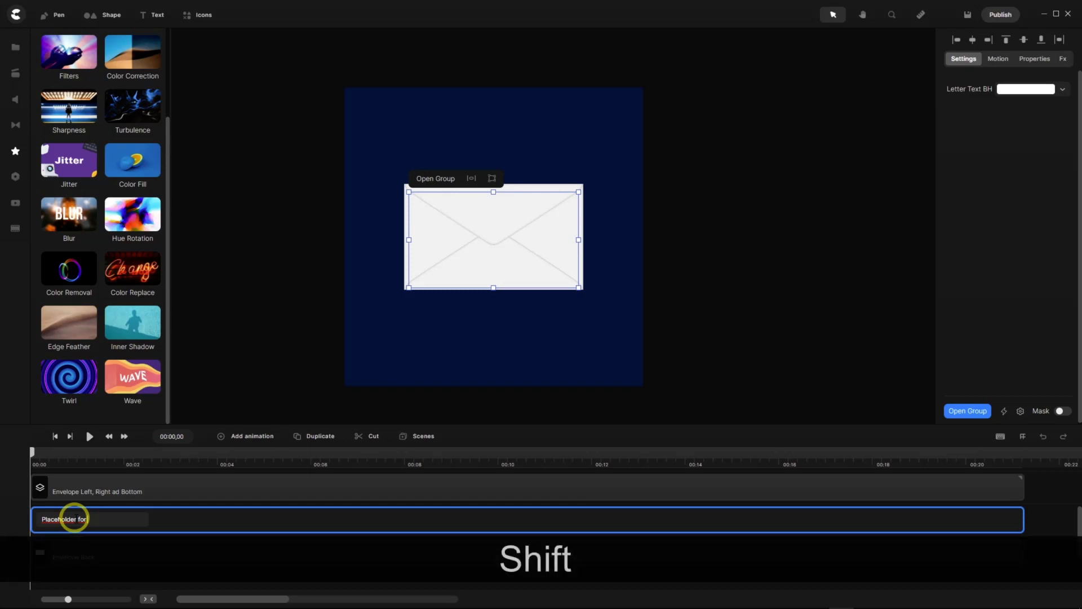
{"action": "type", "text": " Lett"}
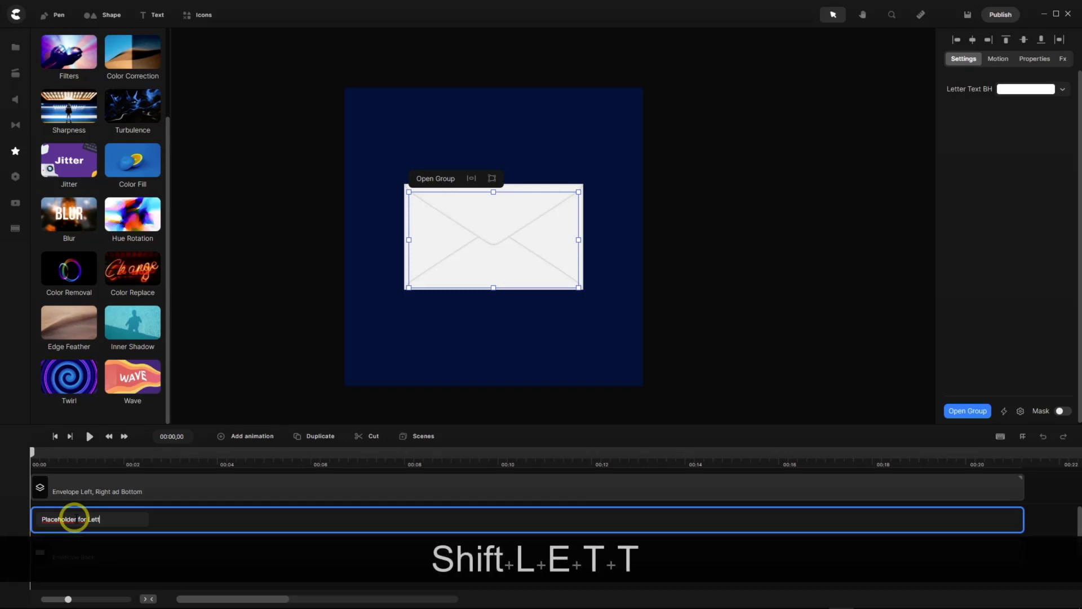
{"action": "type", "text": "er, "}
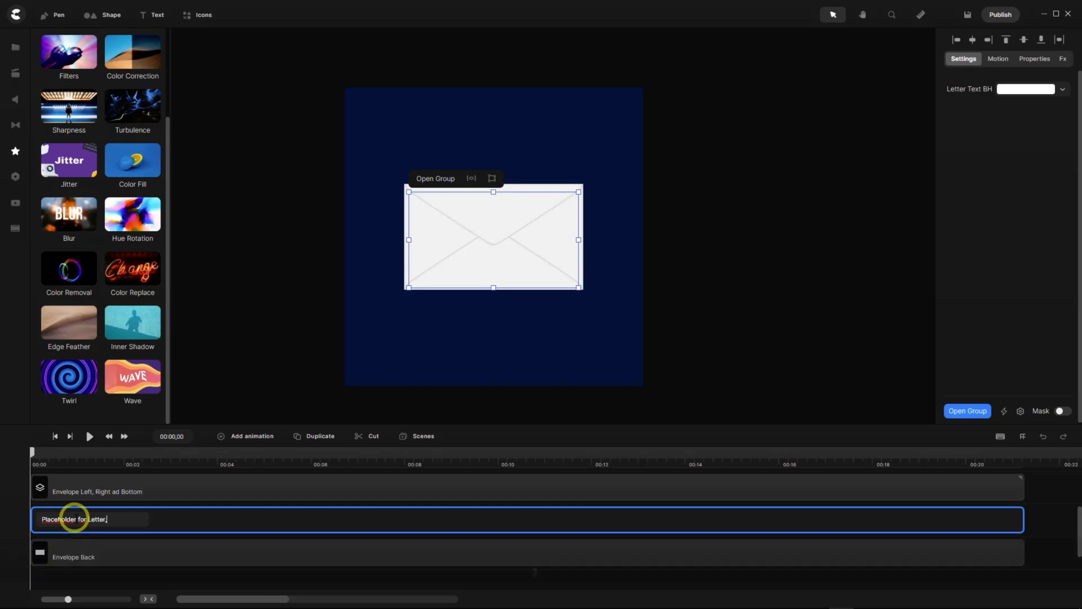
{"action": "type", "text": "Image "}
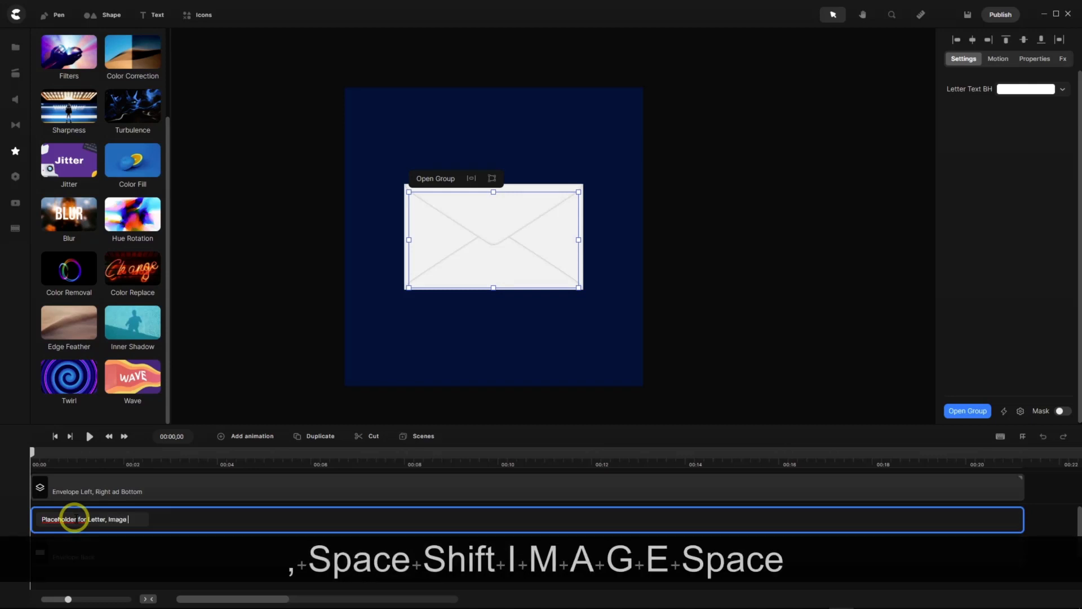
{"action": "type", "text": "and"}
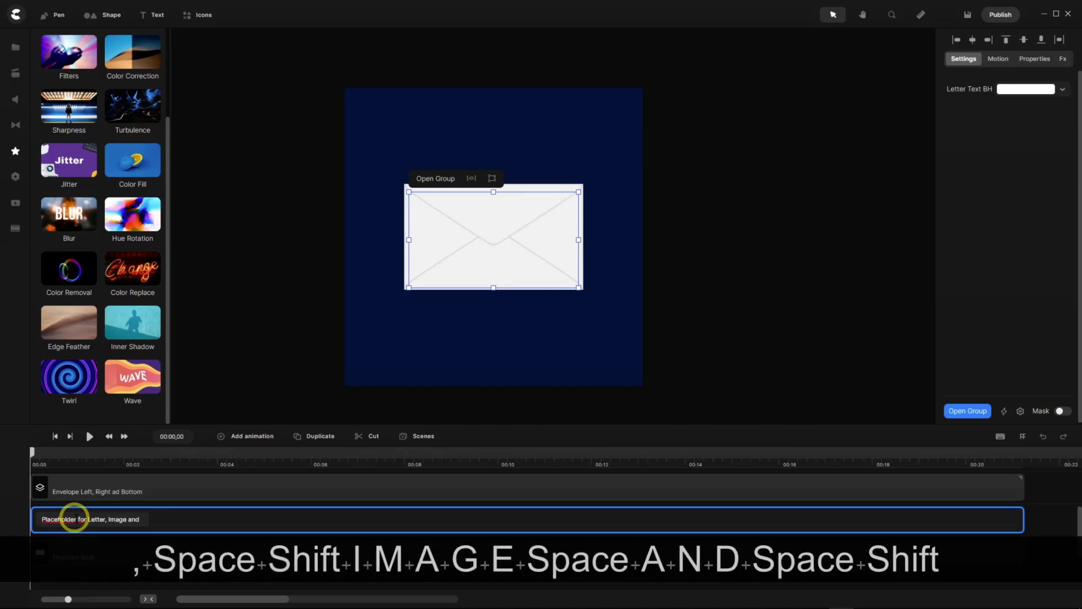
{"action": "type", "text": " Video"}
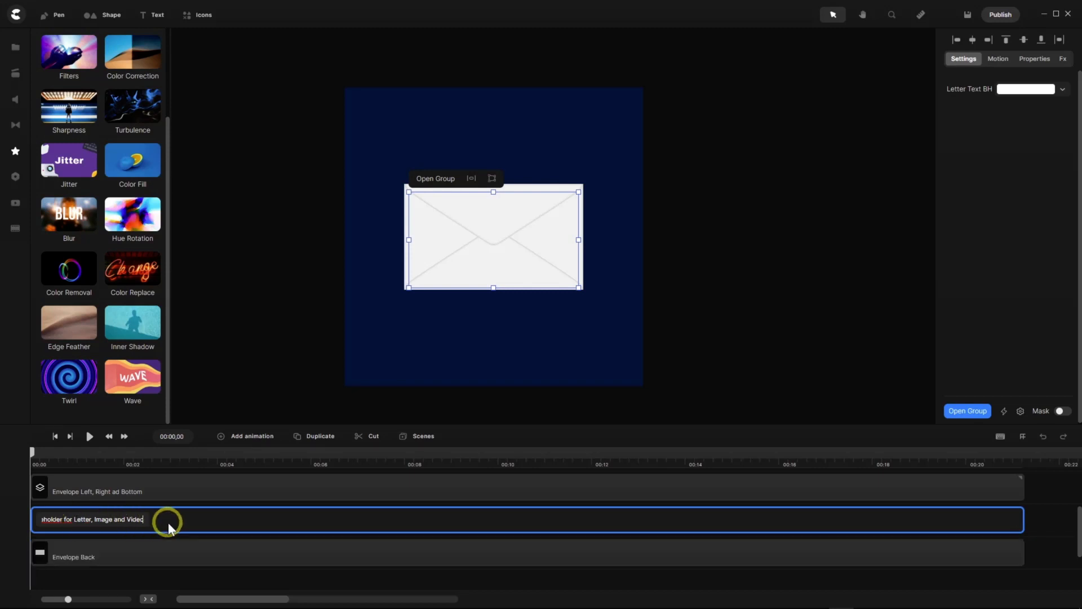
{"action": "key", "text": "Return"}
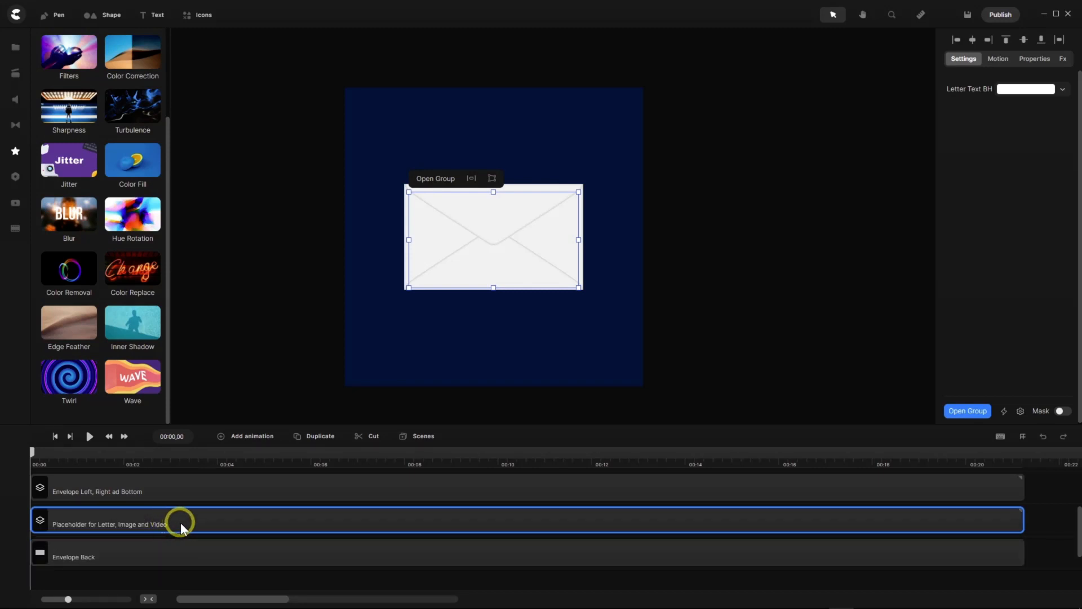
Add a text layer inside the Placeholder for Letter, Image and Video group and color it black (000000).
{"action": "double_click", "coordinate": [180, 522]}
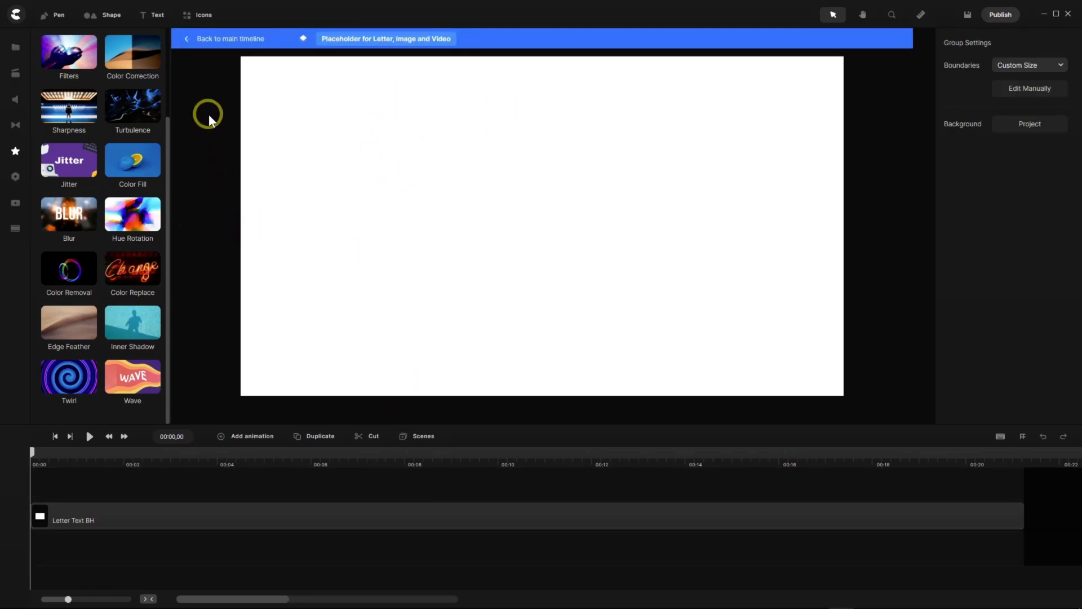
{"action": "left_click", "coordinate": [144, 17]}
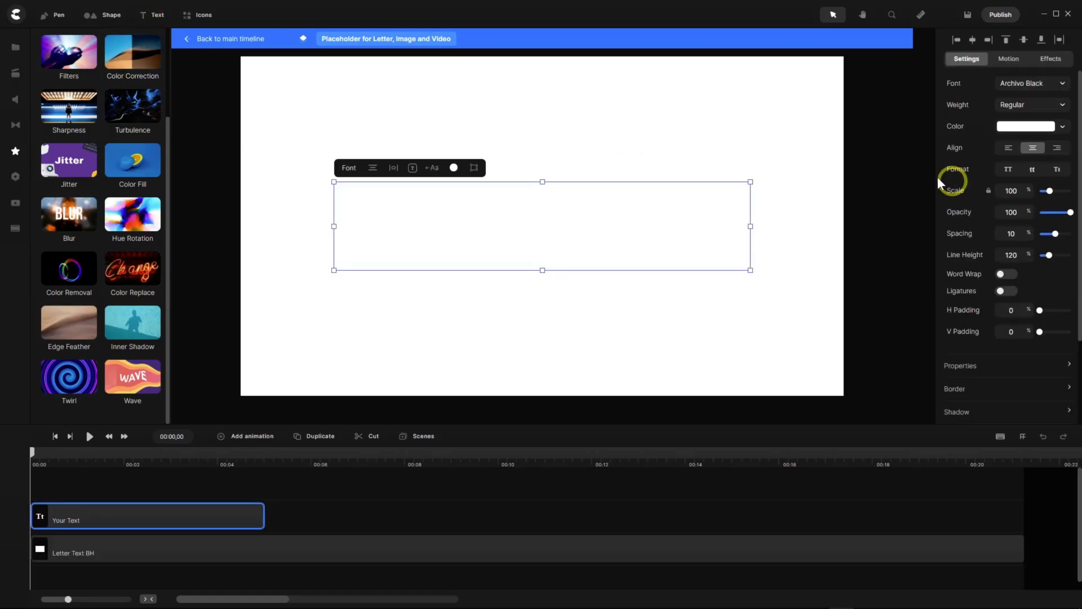
{"action": "left_click", "coordinate": [1062, 131]}
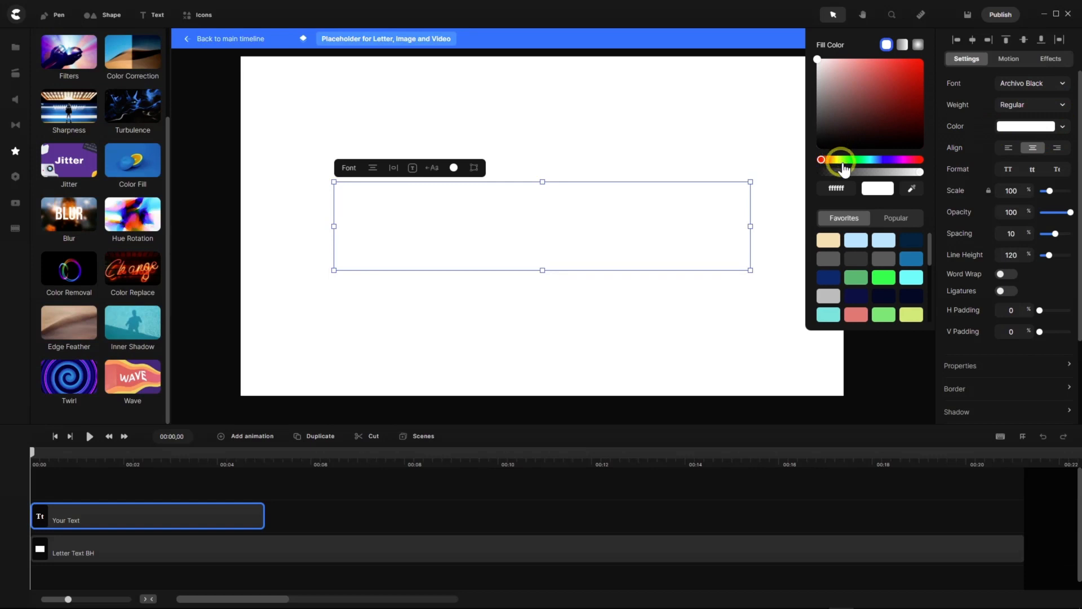
{"action": "left_click_drag", "start_coordinate": [854, 135], "coordinate": [822, 157]}
{"action": "left_click", "coordinate": [433, 328]}
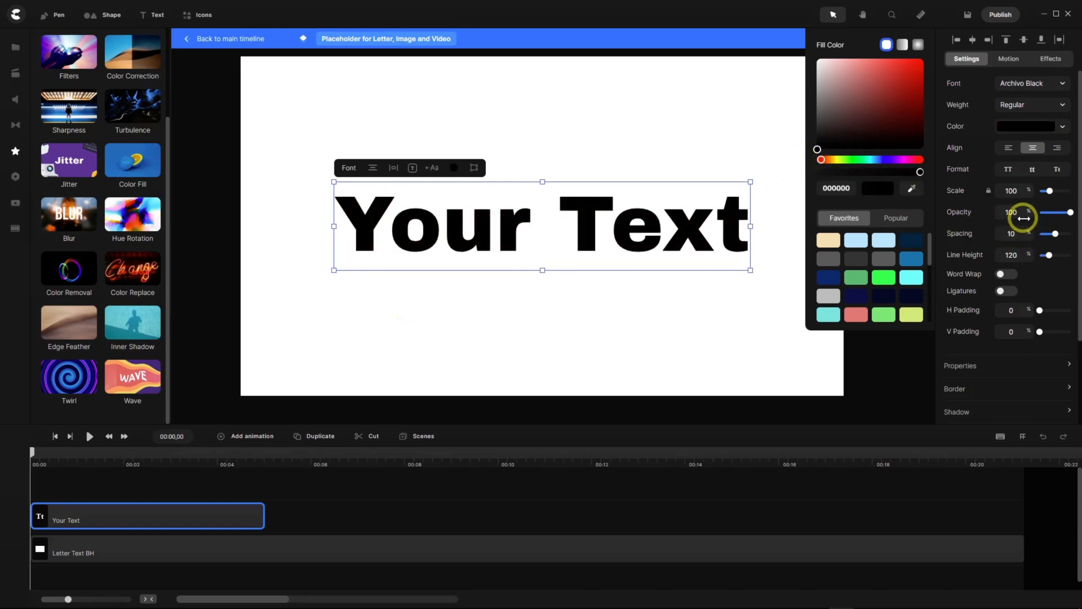
Set the text layer's scale to 25% and align its text left.
{"action": "left_click", "coordinate": [1015, 190]}
{"action": "type", "text": "25"}
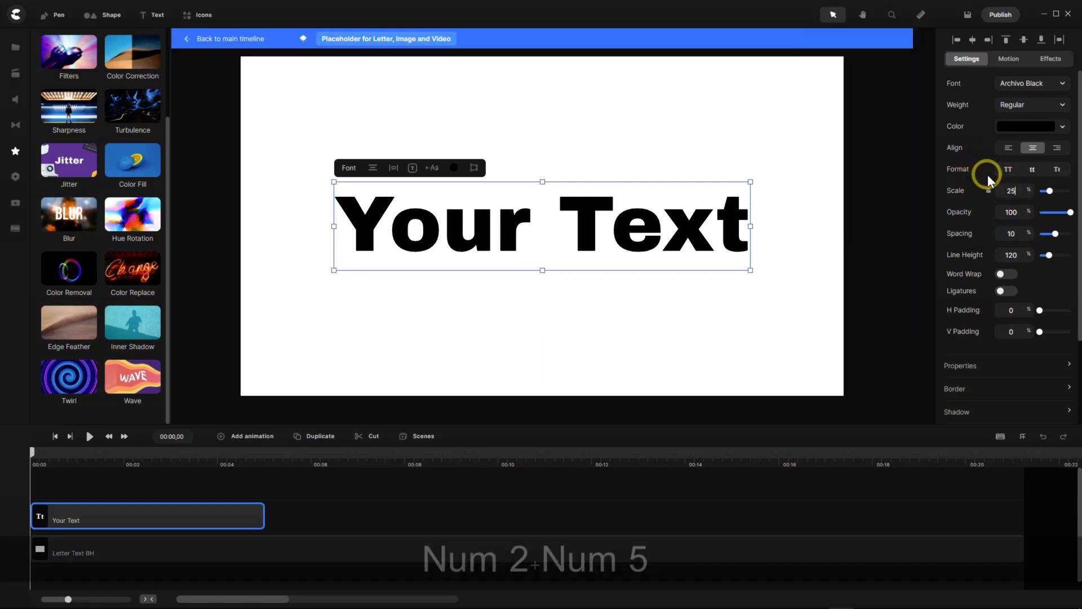
{"action": "key", "text": "Return"}
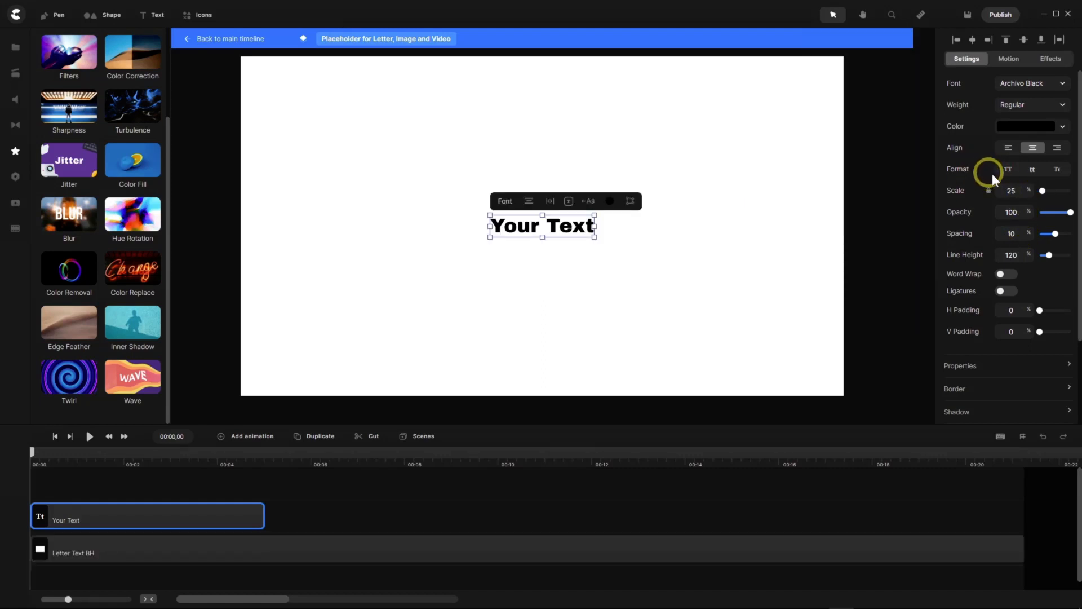
{"action": "left_click", "coordinate": [1008, 149]}
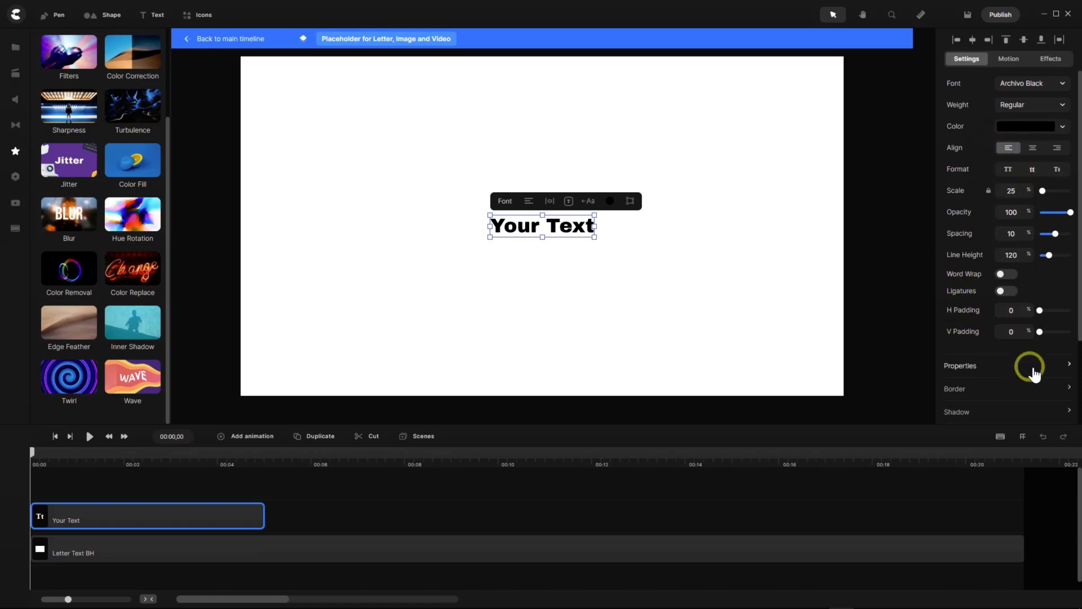
Set the text layer's anchor point to its top-left corner and align the text to the canvas's top-left corner.
{"action": "left_click", "coordinate": [1068, 366]}
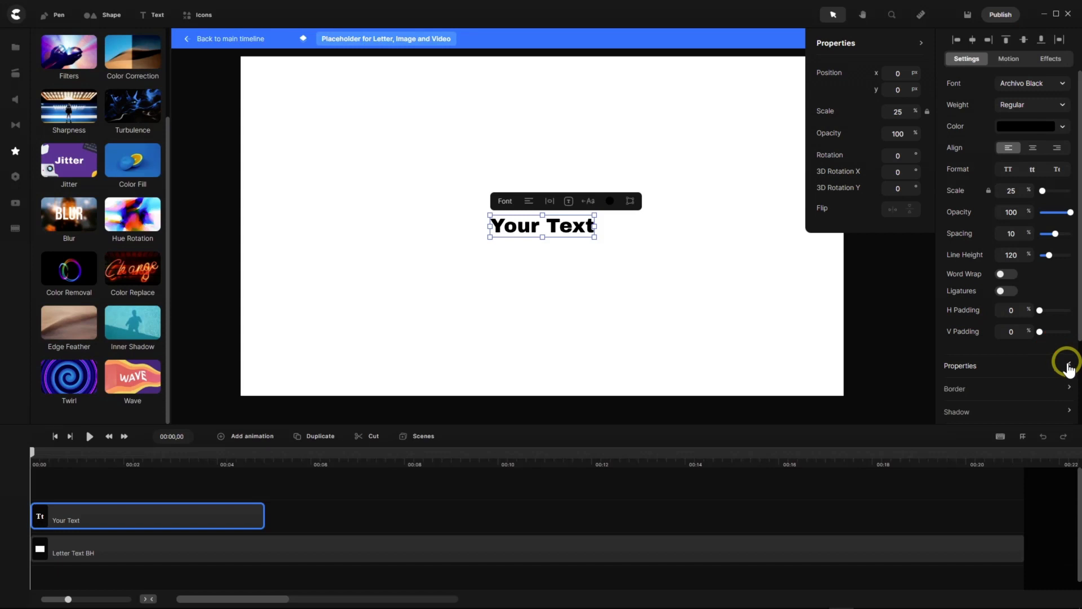
{"action": "scroll", "coordinate": [1034, 378], "scroll_direction": "down", "scroll_amount": 1}
{"action": "left_click", "coordinate": [1039, 383]}
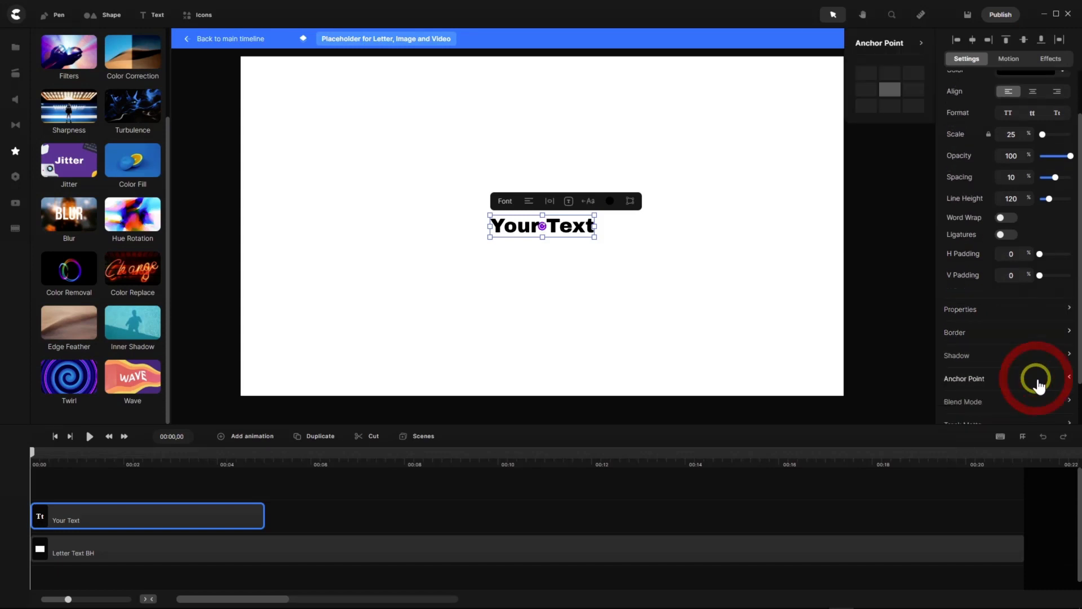
{"action": "left_click", "coordinate": [869, 75]}
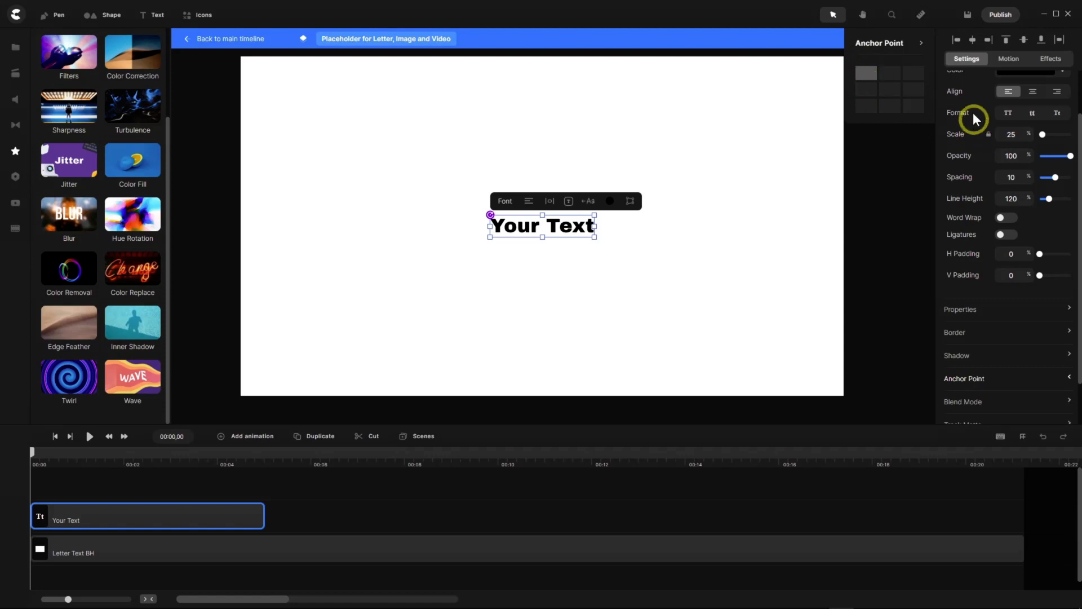
{"action": "left_click", "coordinate": [958, 41]}
{"action": "left_click", "coordinate": [1006, 41]}
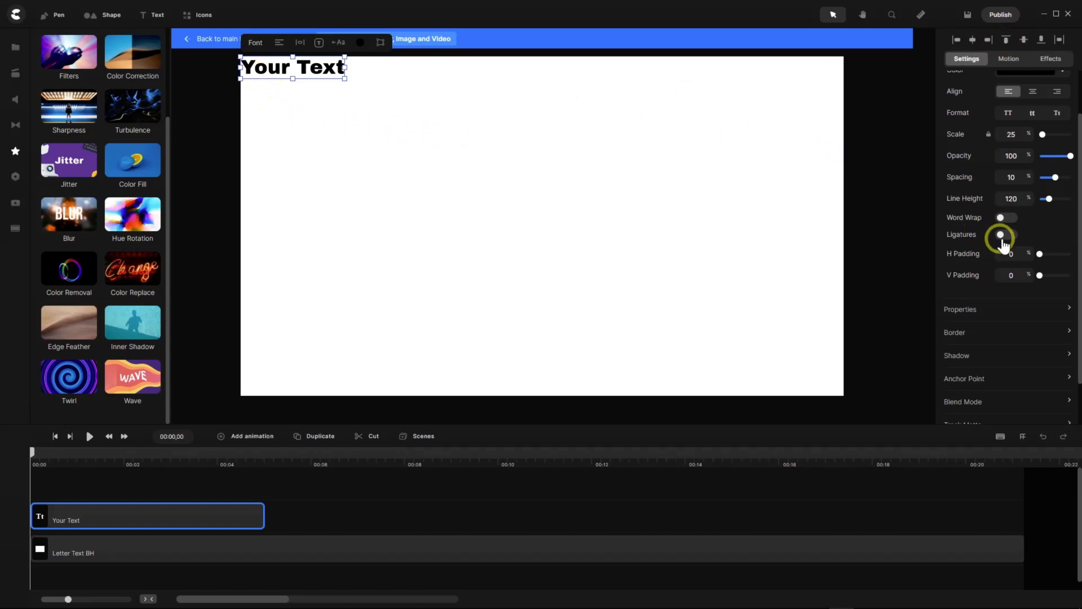
Turn on word wrap for the text layer and widen its text box to nearly the full canvas width.
{"action": "left_click", "coordinate": [1008, 218]}
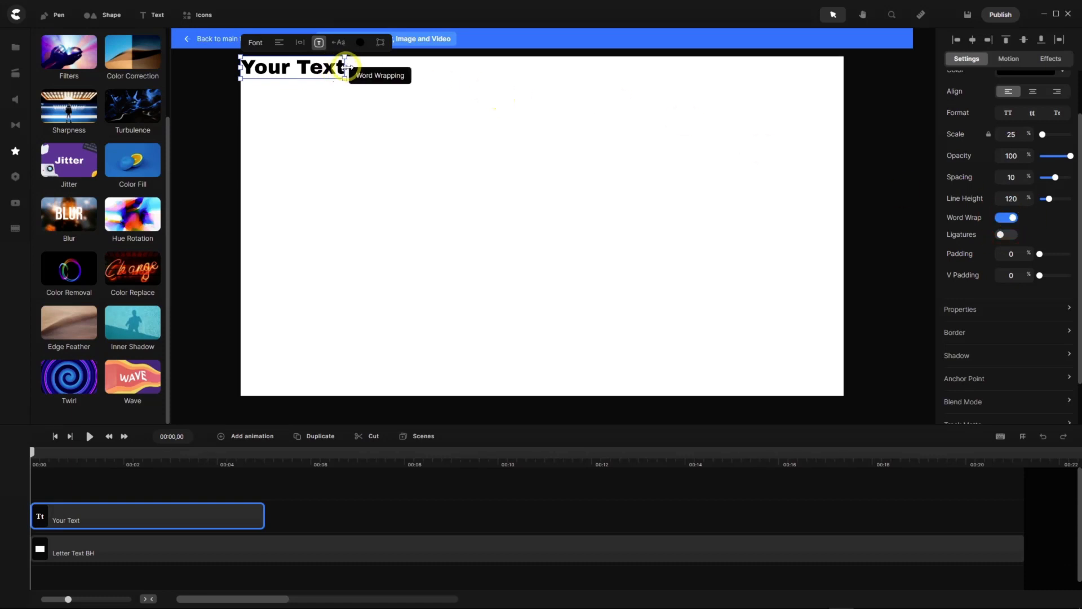
{"action": "left_click_drag", "start_coordinate": [345, 67], "coordinate": [826, 69]}
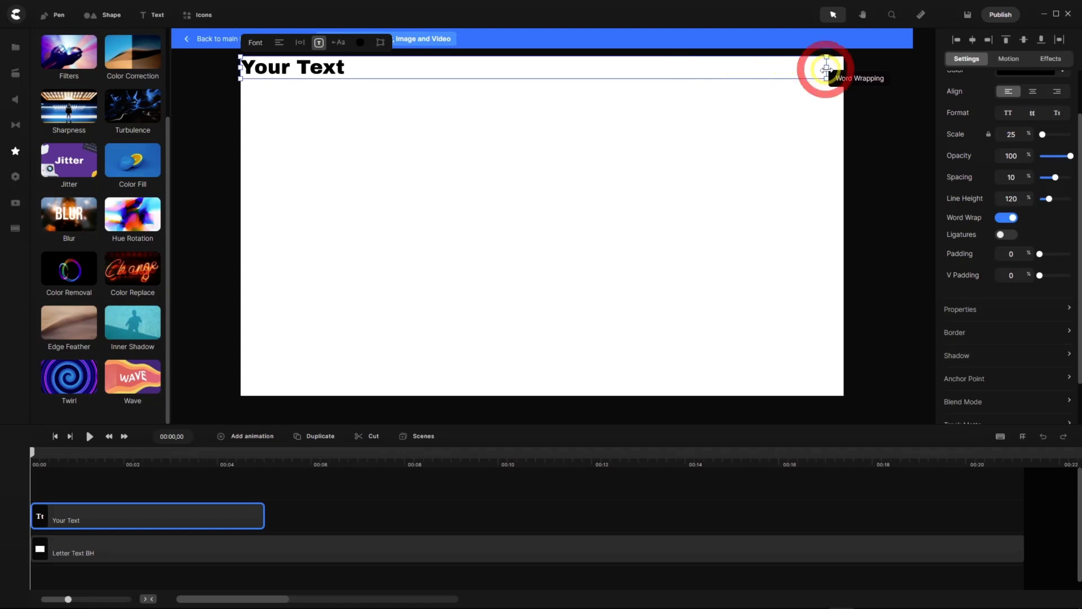
Center the text box horizontally on the canvas and nudge it slightly down from the top edge.
{"action": "left_click", "coordinate": [973, 41]}
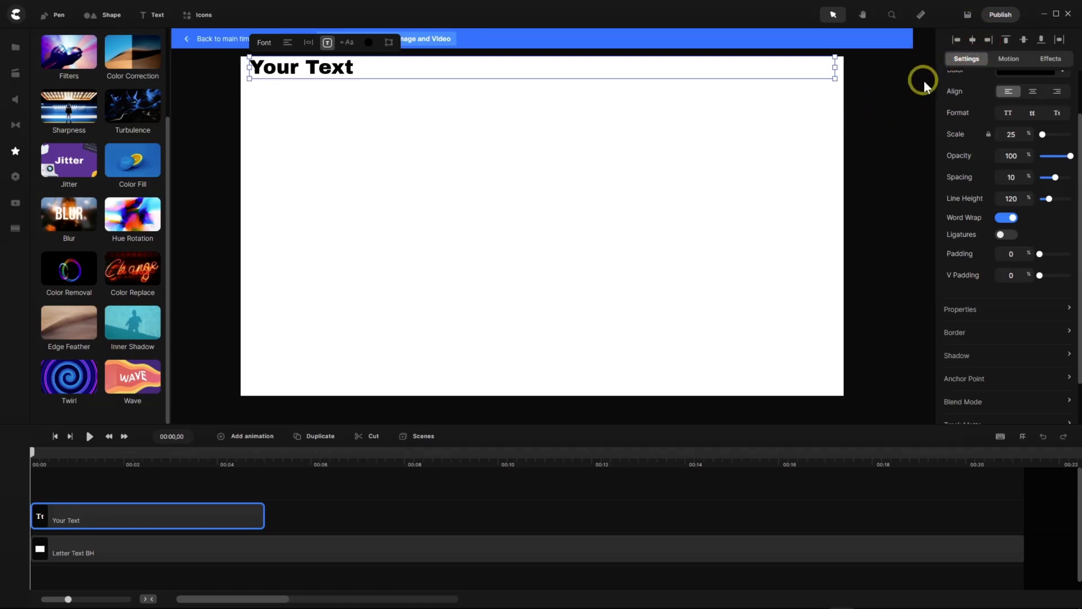
{"action": "key", "text": "shift"}
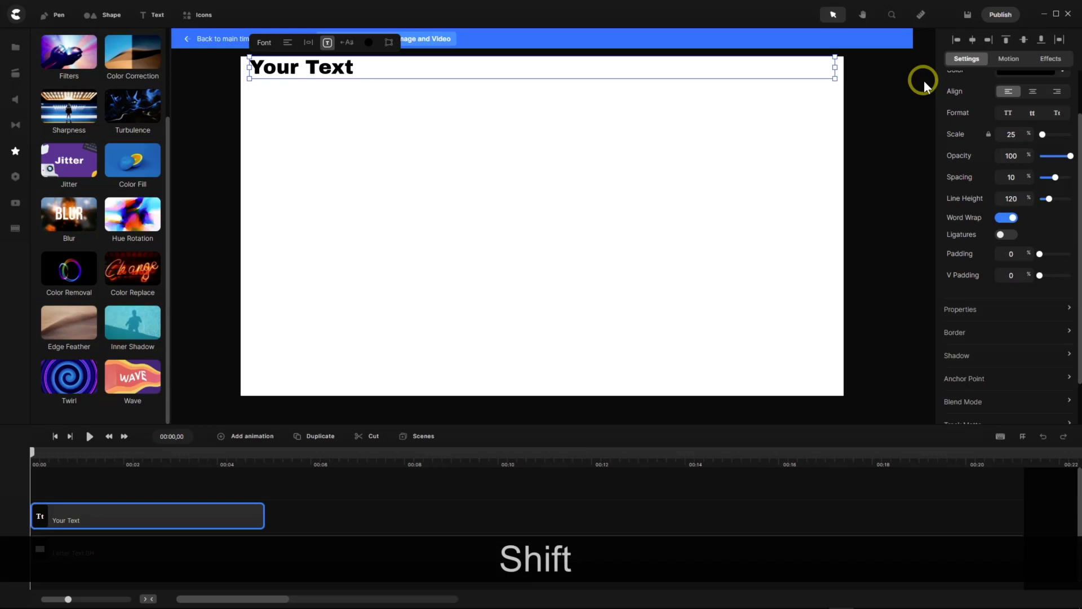
{"action": "key", "text": "shift+Down"}
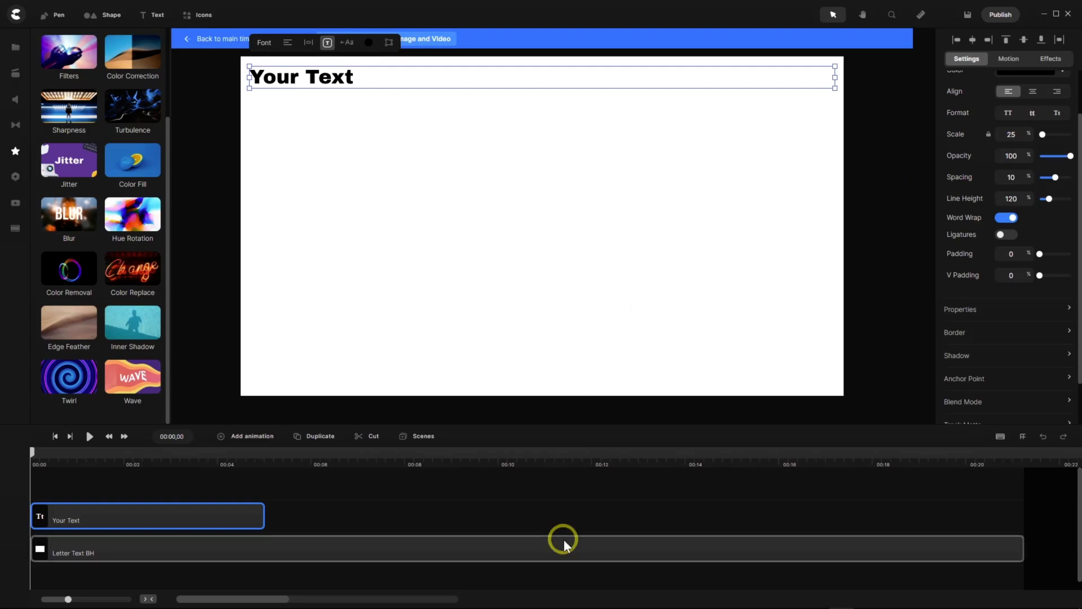
Copy the Lorem ipsum paragraphs, without the color codes, from Lorem Ipsum.txt in Notepad and return to CreateStudio.
{"action": "mouse_move", "coordinate": [548, 605]}
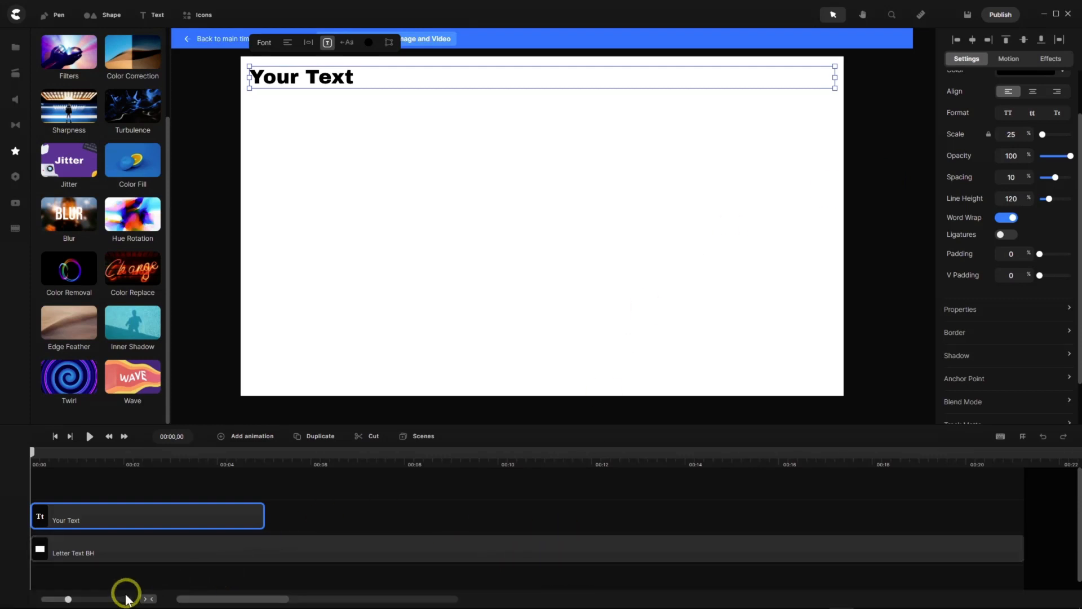
{"action": "left_click", "coordinate": [94, 596]}
{"action": "double_click", "coordinate": [727, 141]}
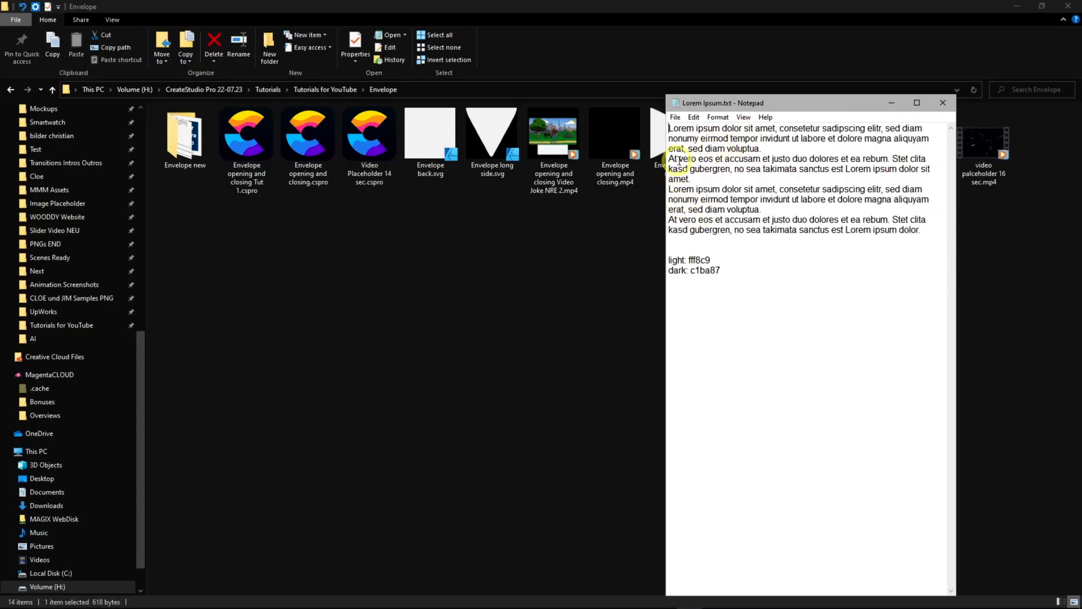
{"action": "left_click_drag", "start_coordinate": [669, 128], "coordinate": [934, 236]}
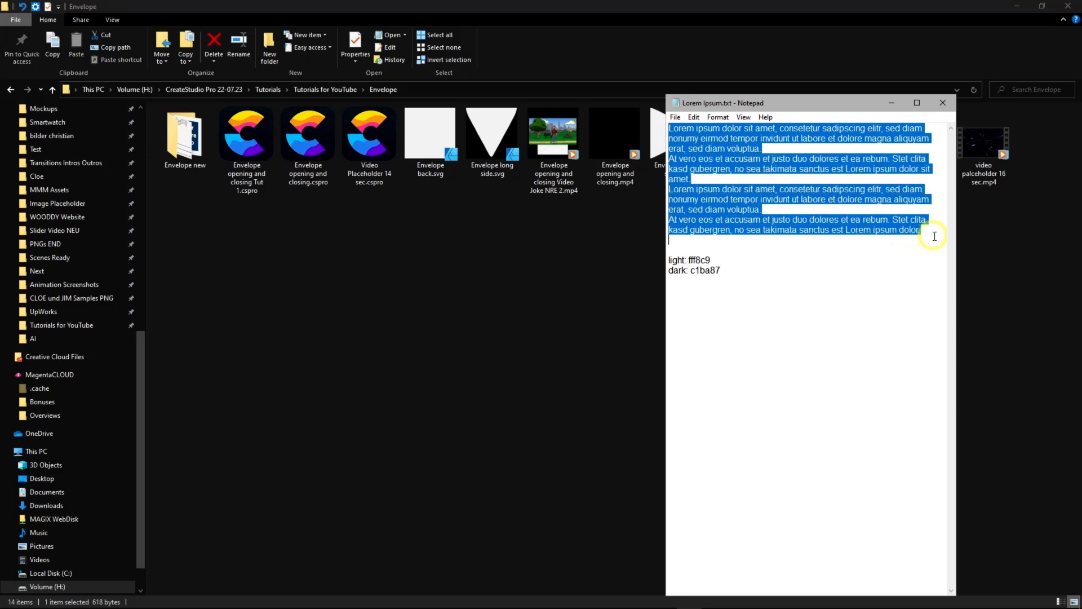
{"action": "right_click", "coordinate": [718, 198]}
{"action": "left_click", "coordinate": [738, 232]}
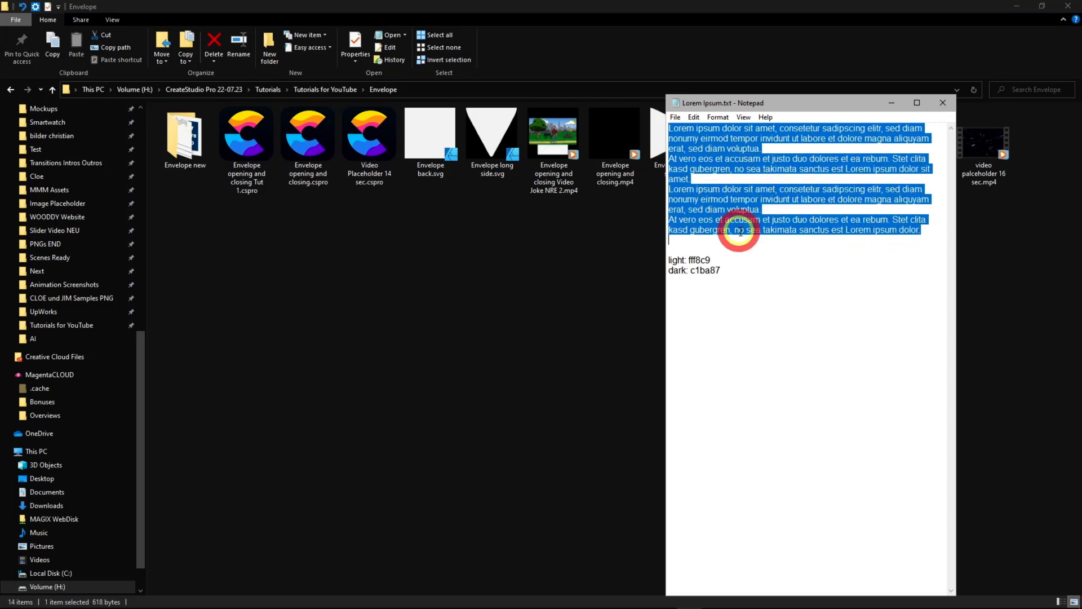
{"action": "left_click", "coordinate": [846, 601]}
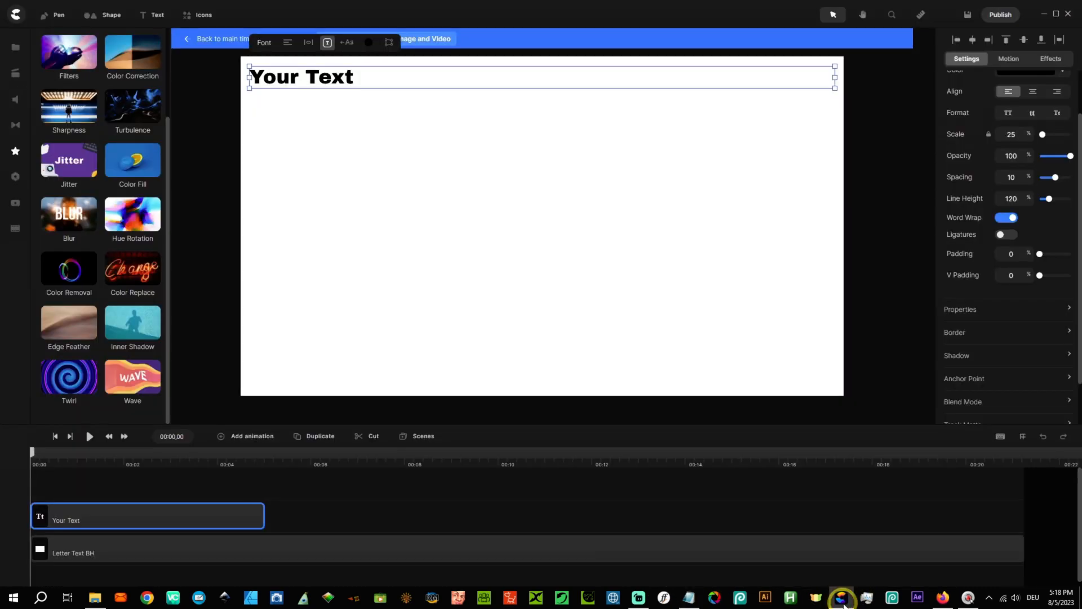
Replace the "Your Text" placeholder with the copied Lorem ipsum paragraphs.
{"action": "double_click", "coordinate": [330, 78]}
{"action": "triple_click", "coordinate": [330, 78]}
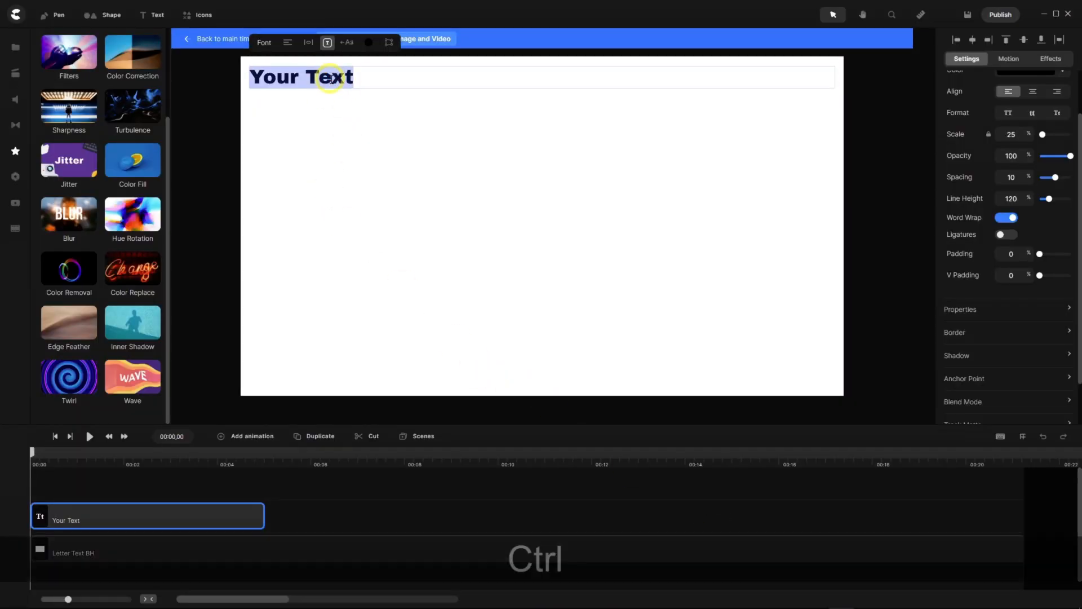
{"action": "key", "text": "ctrl+v"}
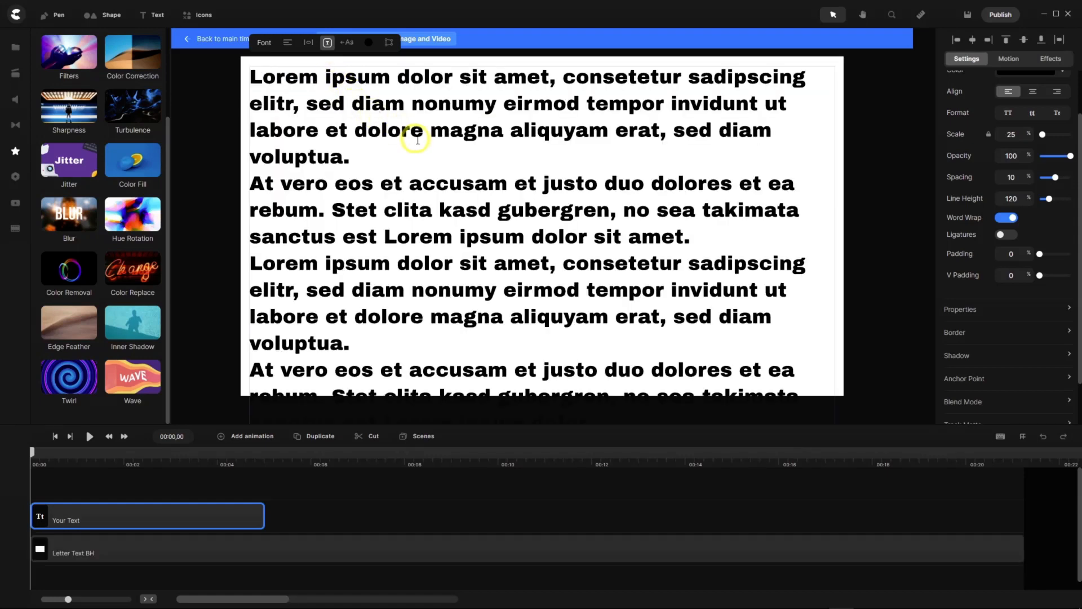
{"action": "scroll", "coordinate": [419, 140], "scroll_direction": "down", "scroll_amount": 2}
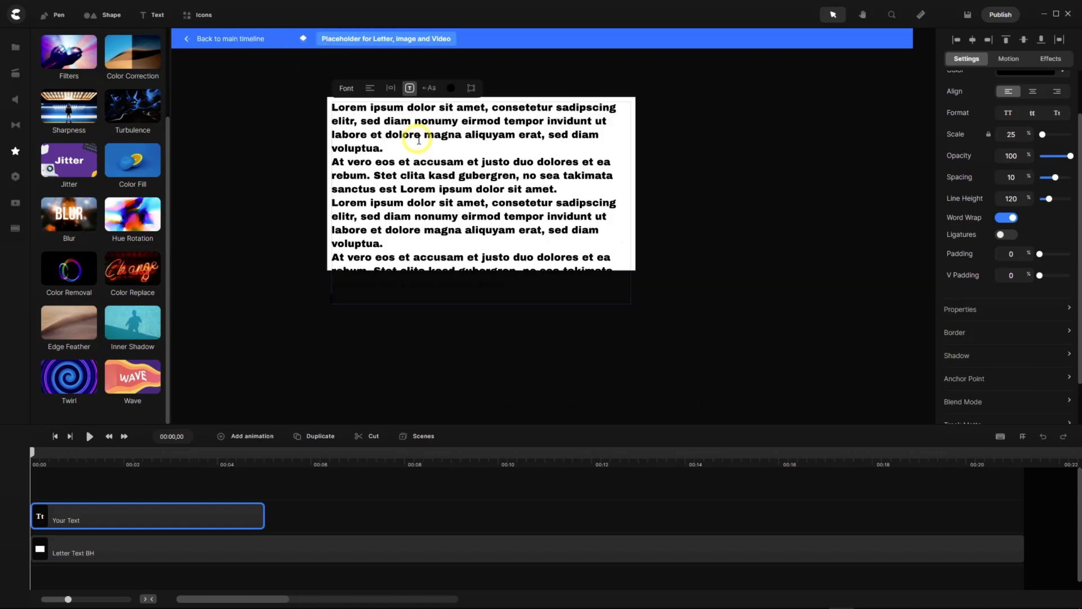
{"action": "scroll", "coordinate": [419, 140], "scroll_direction": "up", "scroll_amount": 1}
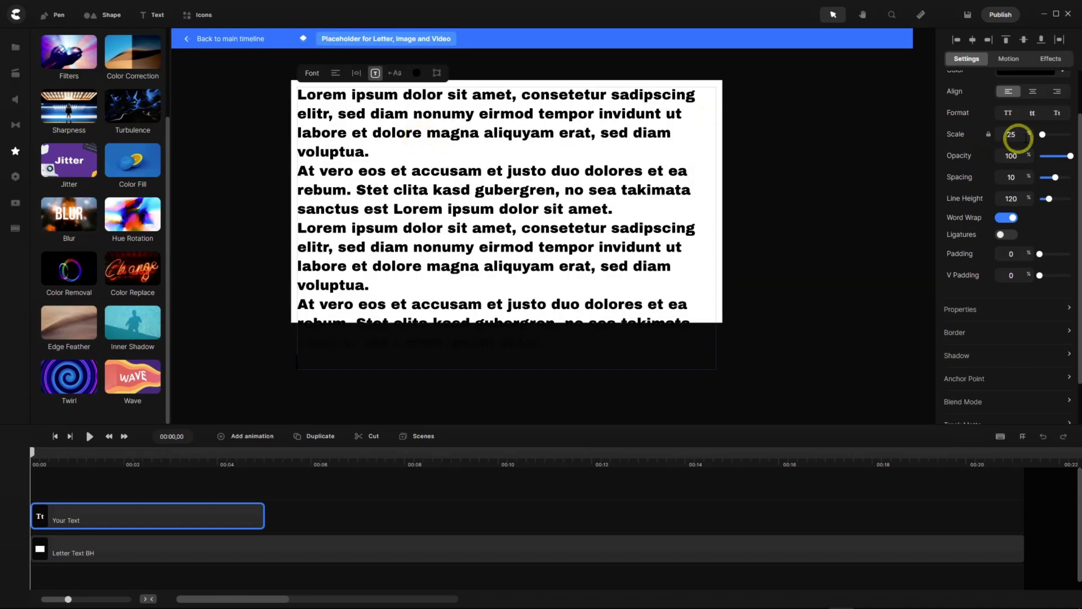
Change the pasted paragraphs' font to Open Sans from the favorite fonts.
{"action": "scroll", "coordinate": [1043, 127], "scroll_direction": "up", "scroll_amount": 1}
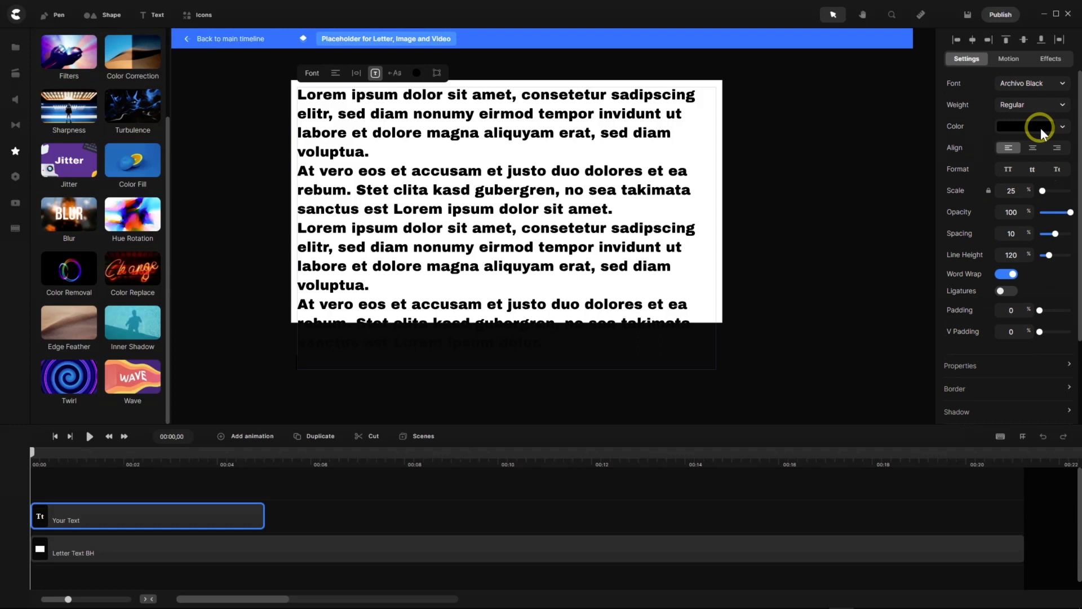
{"action": "left_click", "coordinate": [1037, 86]}
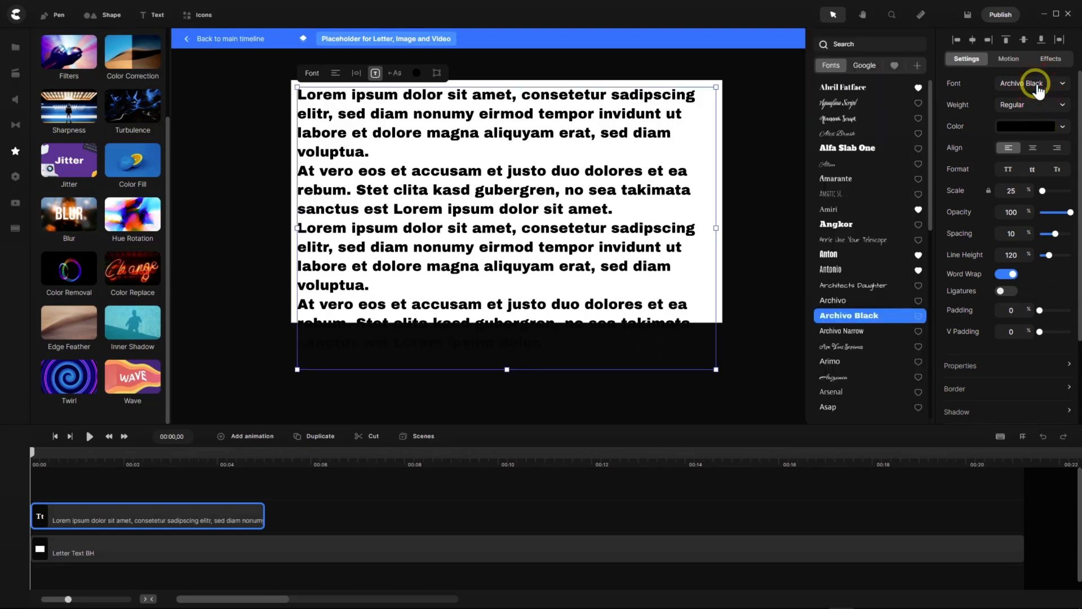
{"action": "left_click", "coordinate": [895, 66]}
{"action": "scroll", "coordinate": [876, 187], "scroll_direction": "down", "scroll_amount": 3}
{"action": "scroll", "coordinate": [875, 188], "scroll_direction": "down", "scroll_amount": 3}
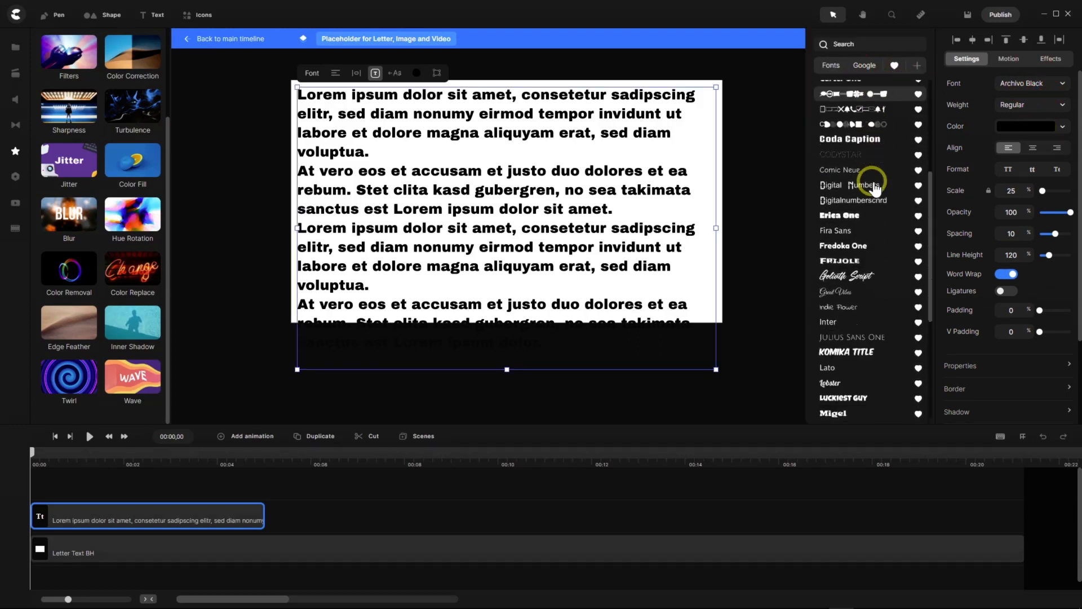
{"action": "scroll", "coordinate": [876, 188], "scroll_direction": "down", "scroll_amount": 3}
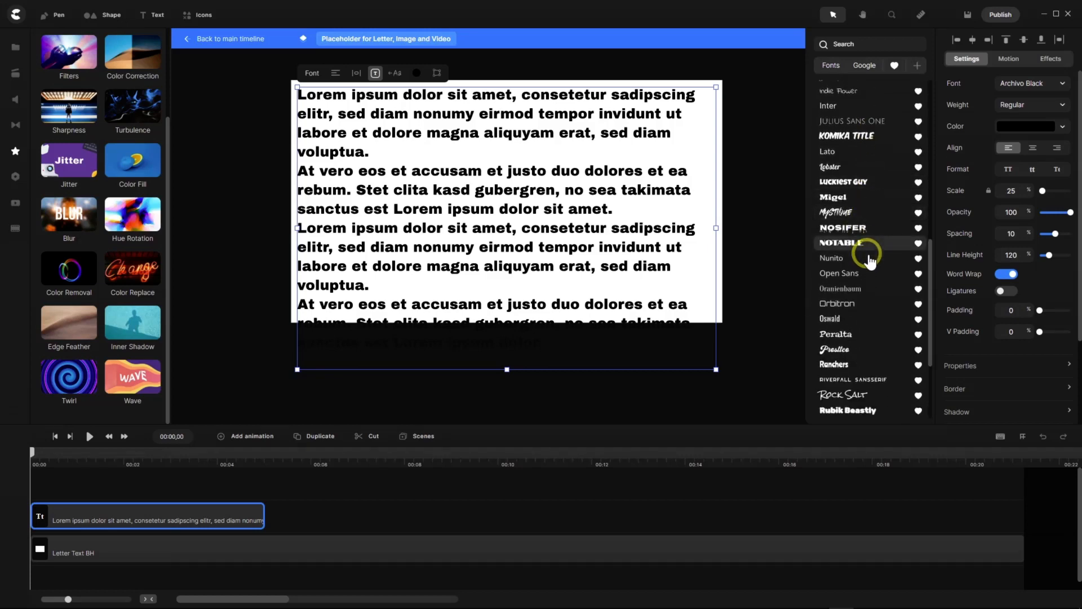
{"action": "left_click", "coordinate": [866, 279]}
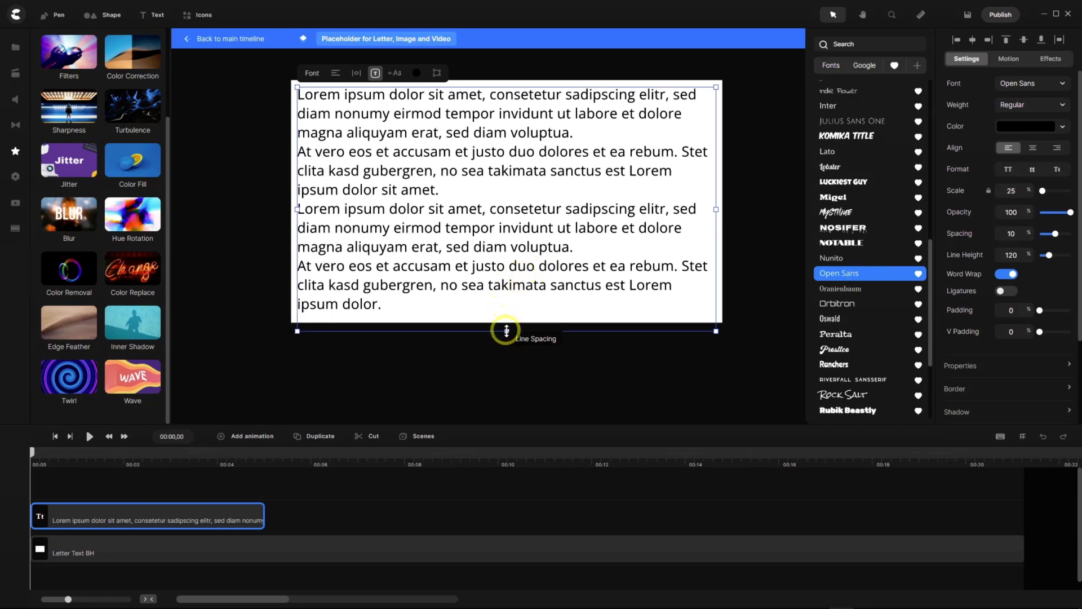
Try reducing the paragraphs' line height to 116% so the text box ends at the canvas's bottom edge, and undo it.
{"action": "left_click_drag", "start_coordinate": [506, 331], "coordinate": [507, 323]}
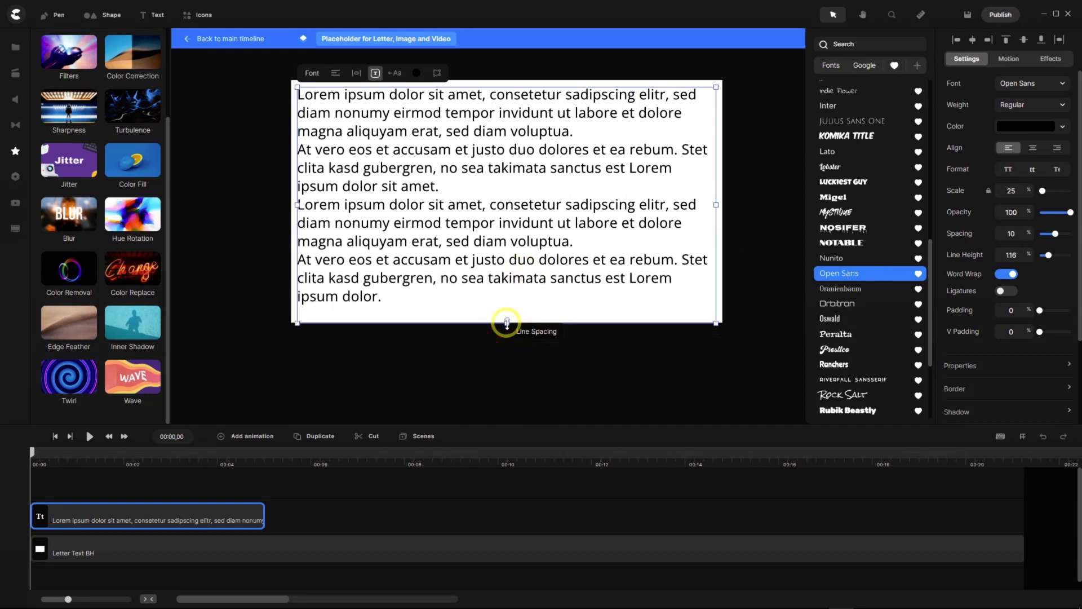
{"action": "key", "text": "ctrl+t"}
{"action": "key", "text": "ctrl+z"}
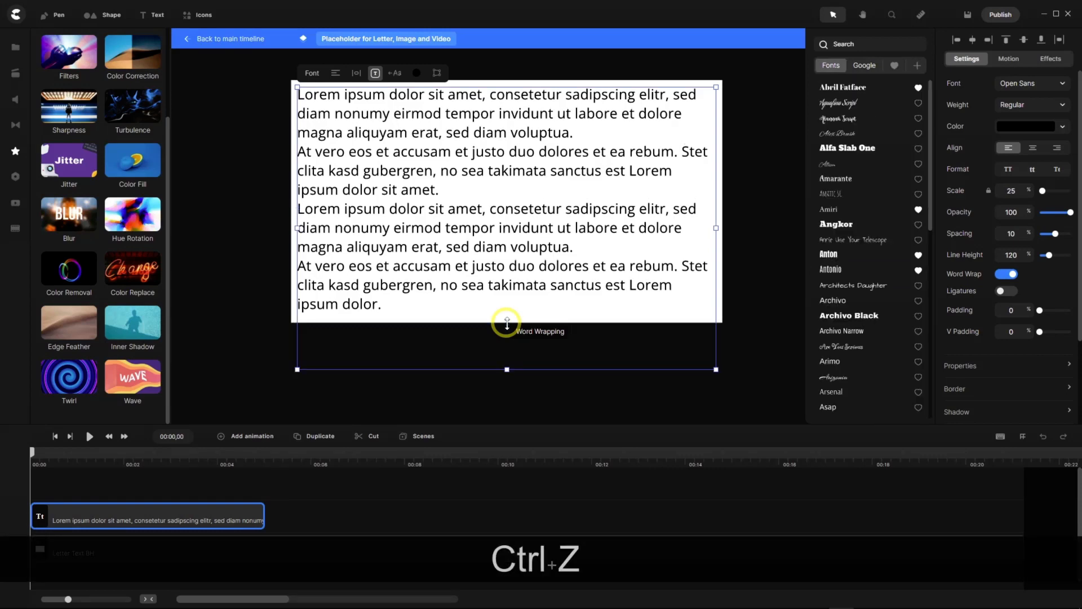
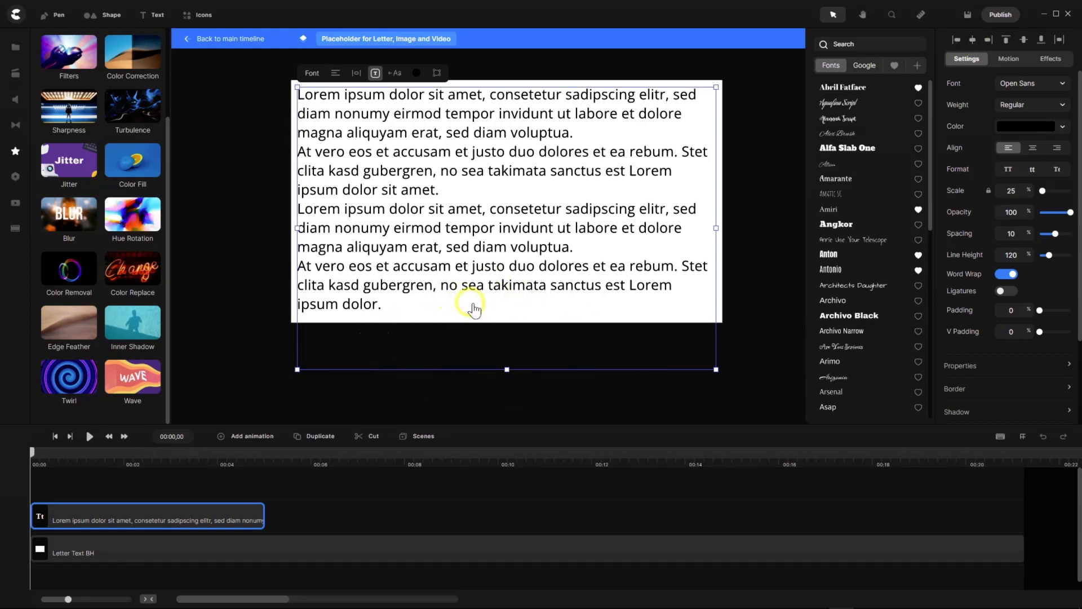
Undo the font change and the pasted paragraphs to get back to the "Your Text" placeholder.
{"action": "key", "text": "ctrl+z"}
{"action": "key", "text": "ctrl+z"}
{"action": "key", "text": "ctrl+z"}
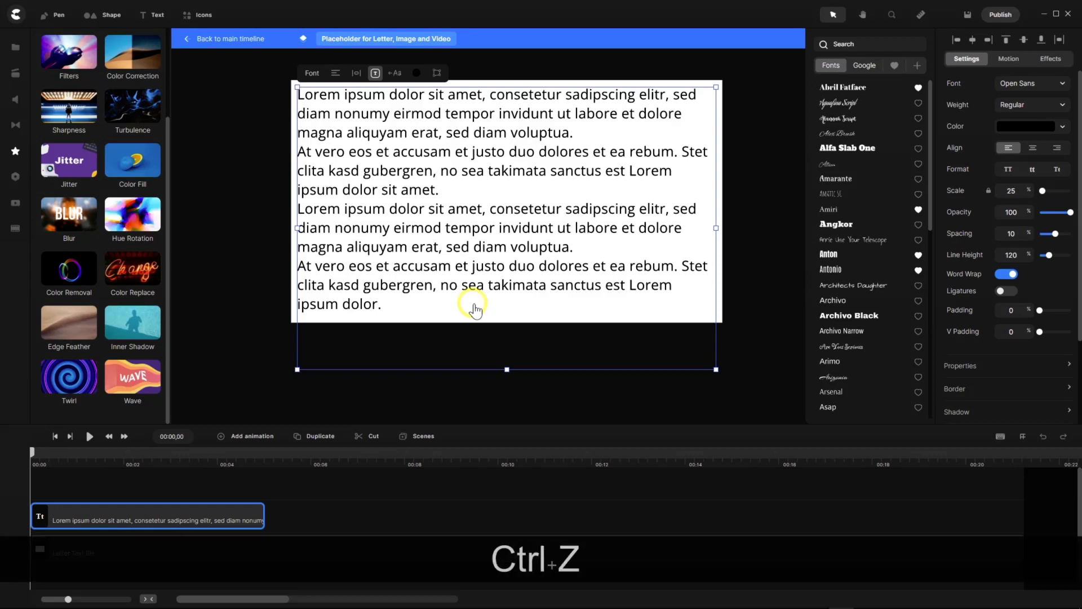
{"action": "key", "text": "ctrl+z"}
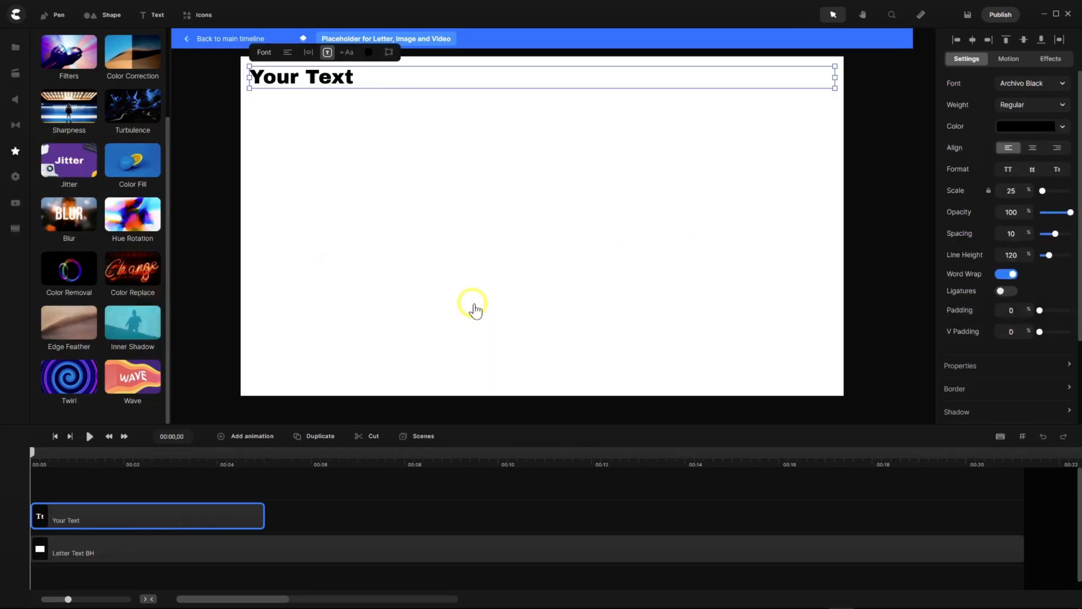
Set the "Your Text" placeholder's font to Open Sans from the favorite fonts.
{"action": "double_click", "coordinate": [333, 79]}
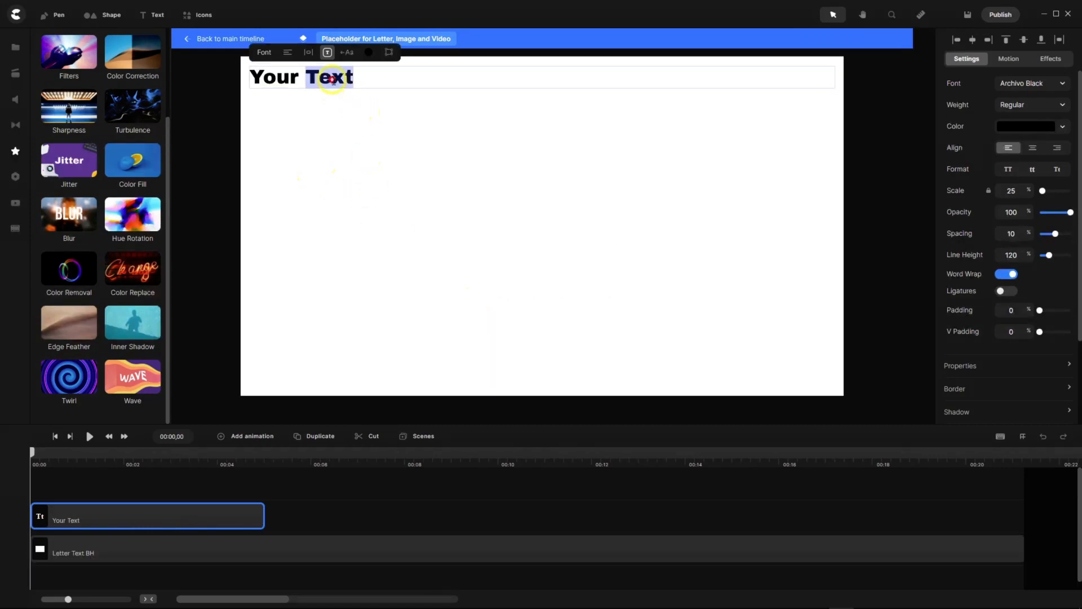
{"action": "triple_click", "coordinate": [334, 79]}
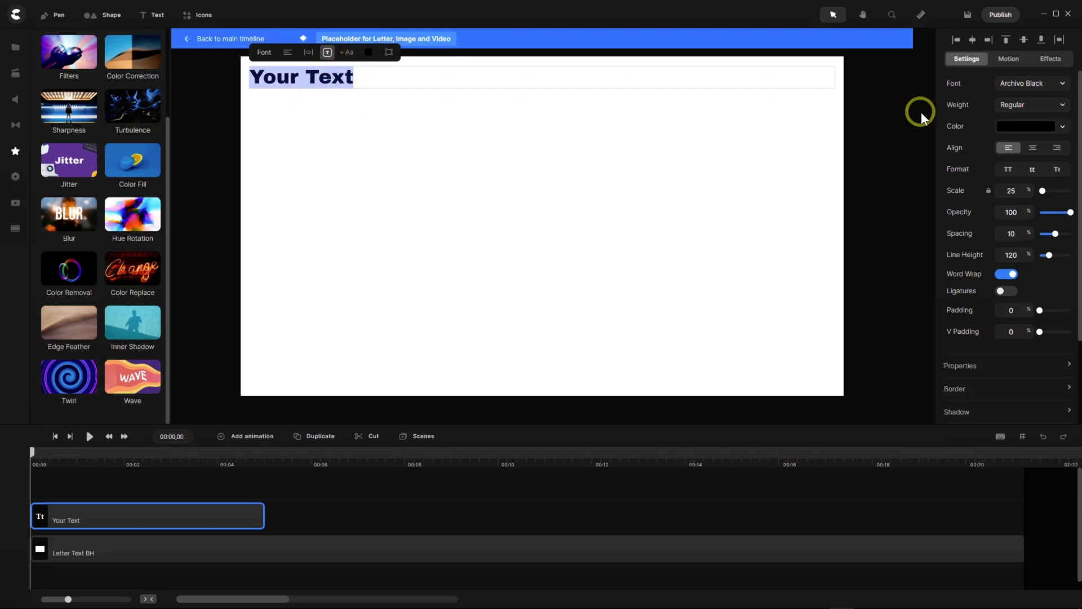
{"action": "left_click", "coordinate": [1041, 82]}
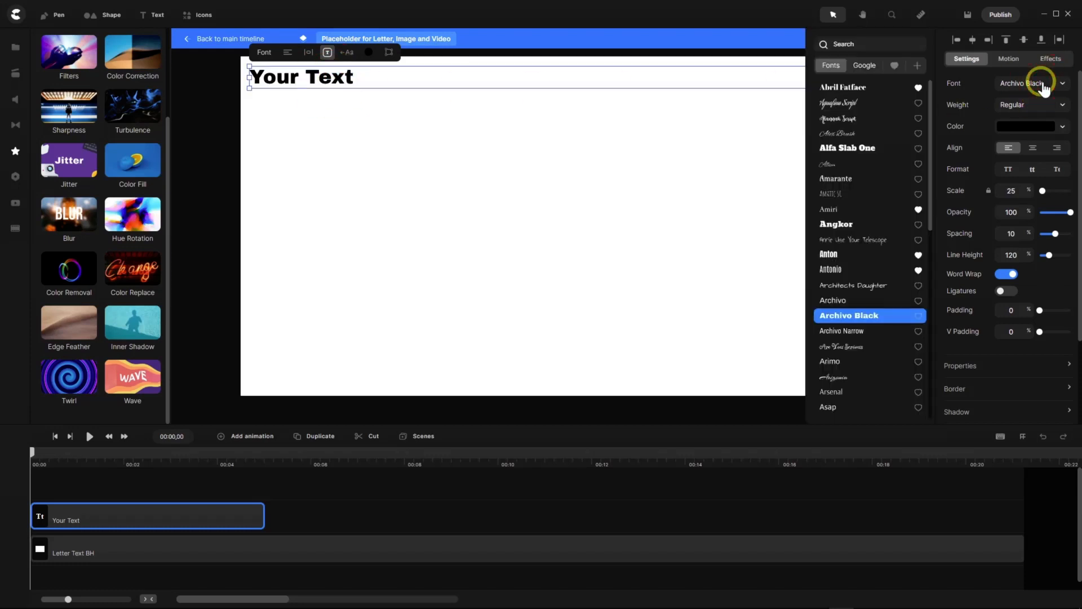
{"action": "left_click", "coordinate": [894, 66]}
{"action": "scroll", "coordinate": [859, 256], "scroll_direction": "down", "scroll_amount": 10}
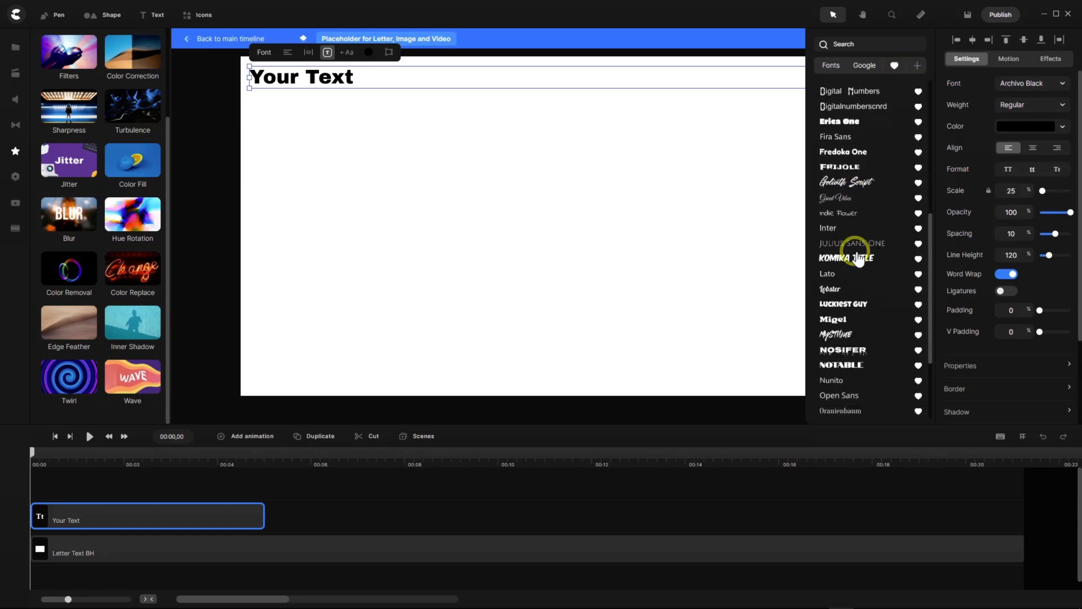
{"action": "left_click", "coordinate": [857, 282]}
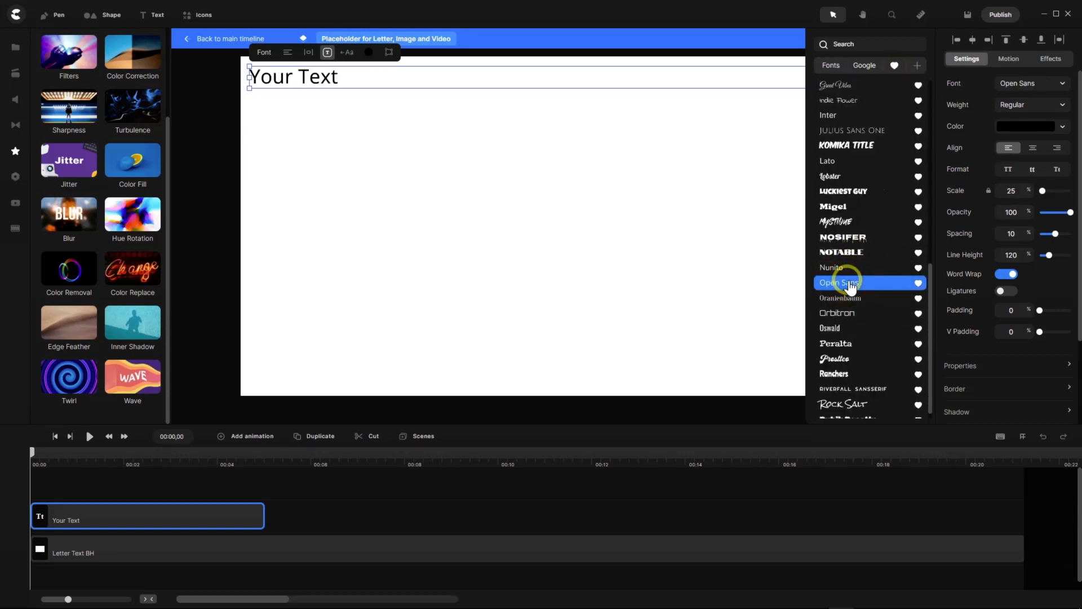
Replace the Open Sans placeholder text with the copied Lorem ipsum paragraphs.
{"action": "double_click", "coordinate": [316, 77]}
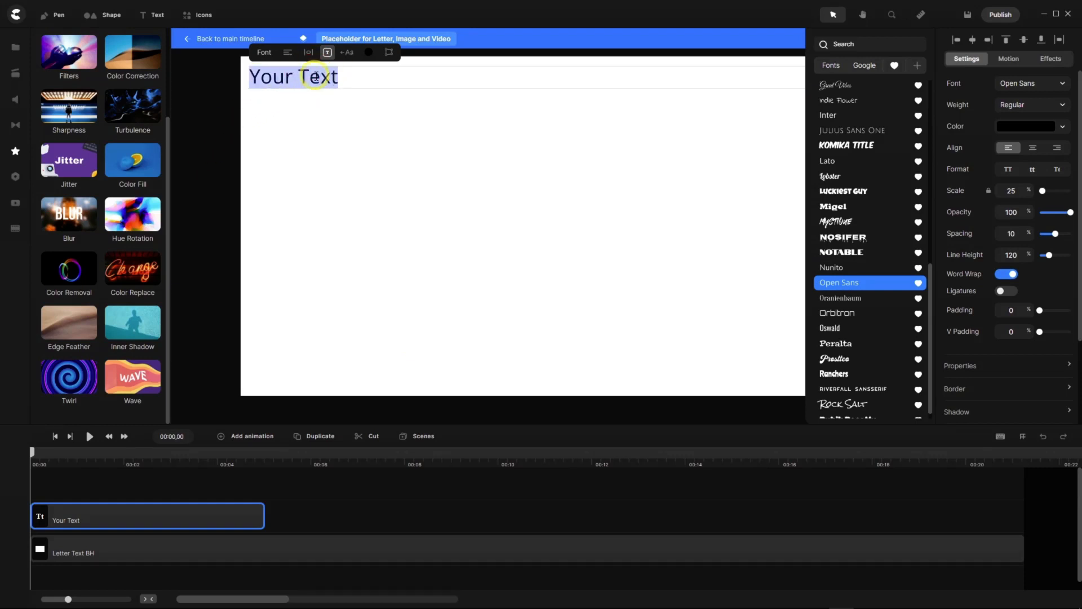
{"action": "type", "text": "Lorem ipsum dolor sit amet, consetetur sadipscing elitr, sed diam nonumy eirmod tempor invidunt ut labore et dolore magna aliquyam erat, sed diam voluptua. At vero eos et accusam et justo duo dolores et ea rebum. Stet clita kasd gubergren, no sea takimata sanctus est Lorem ipsum dolor sit amet. Lorem ipsum dolor sit amet, consetetur sadipscing elitr, sed diam nonumy eirmod tempor invidunt ut labore et dolore magna aliquyam erat, sed diam voluptua. At vero eos et accusam et justo duo dolores et ea rebum. Stet clita kasd gubergren, no sea takimata sanctus est Lorem ipsum dolor."}
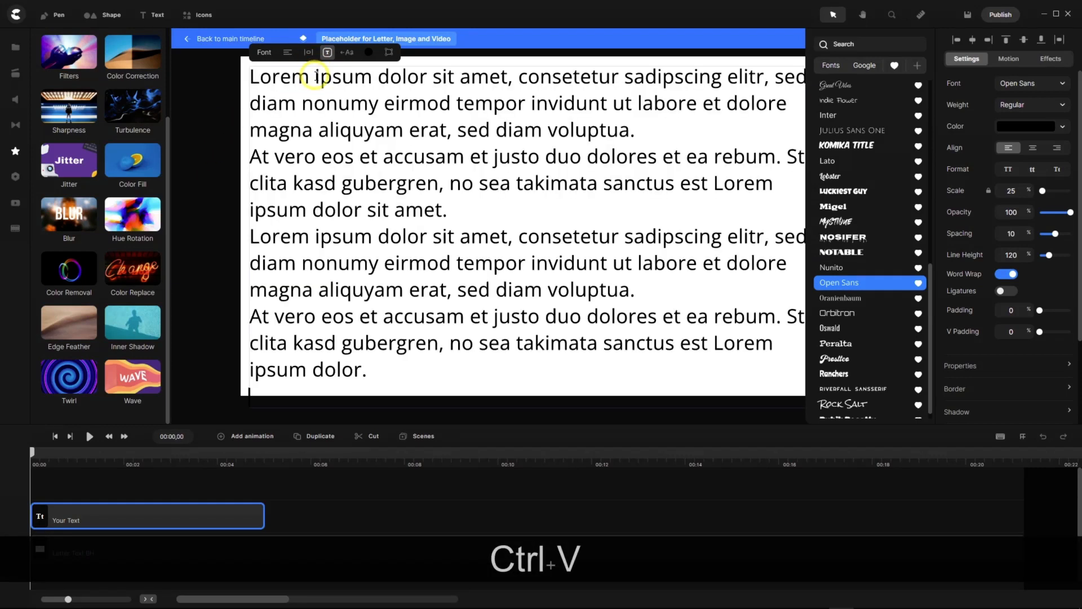
Set the Lorem ipsum text's scale to 24% and center the text box on the canvas.
{"action": "scroll", "coordinate": [332, 181], "scroll_direction": "down", "scroll_amount": 4}
{"action": "scroll", "coordinate": [332, 181], "scroll_direction": "up", "scroll_amount": 4}
{"action": "scroll", "coordinate": [331, 181], "scroll_direction": "down", "scroll_amount": 3}
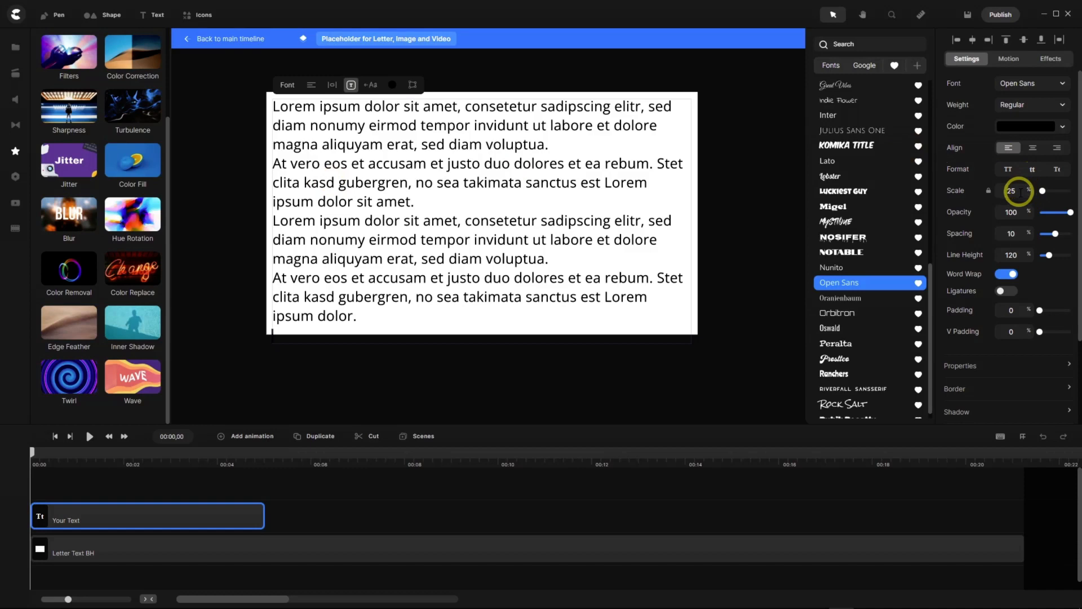
{"action": "left_click", "coordinate": [980, 192]}
{"action": "type", "text": "24"}
{"action": "key", "text": "Return"}
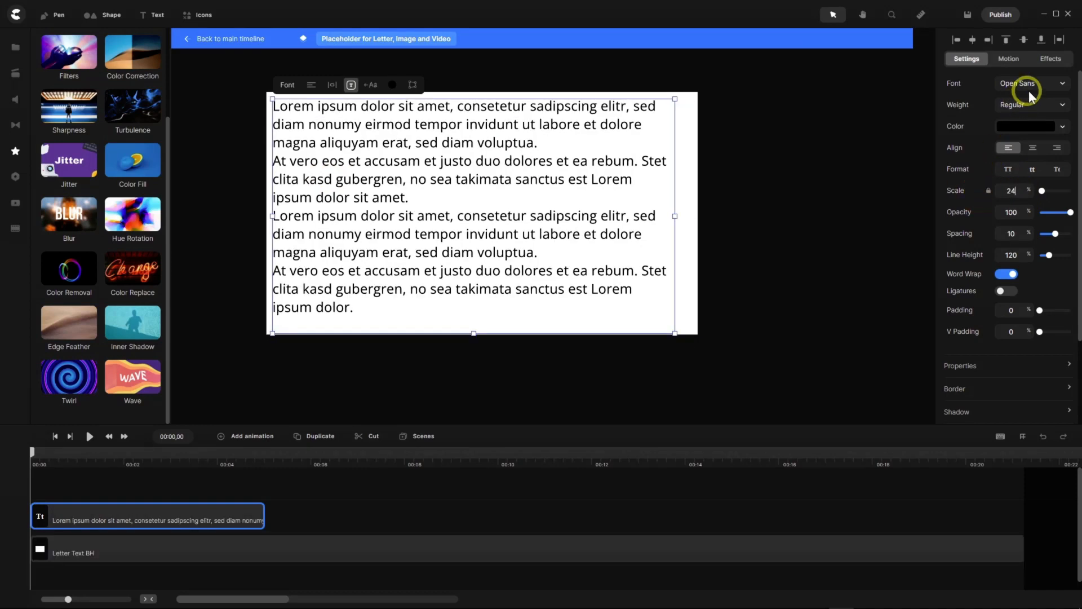
{"action": "left_click", "coordinate": [1060, 41]}
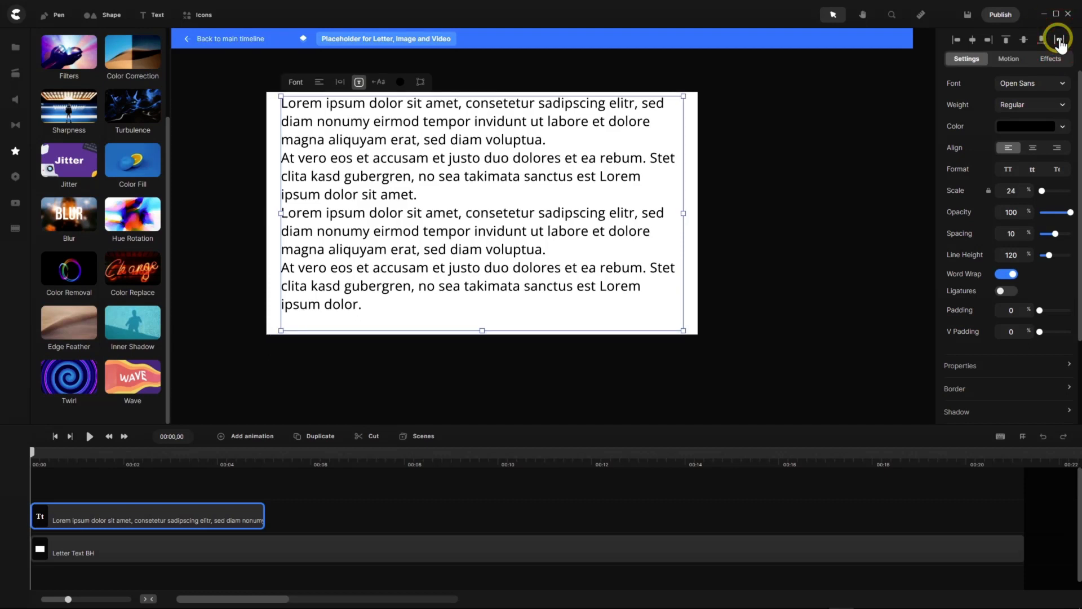
Remove the empty line at the end of the Lorem ipsum text and center the text box on the canvas again.
{"action": "double_click", "coordinate": [296, 327]}
{"action": "key", "text": "BackSpace"}
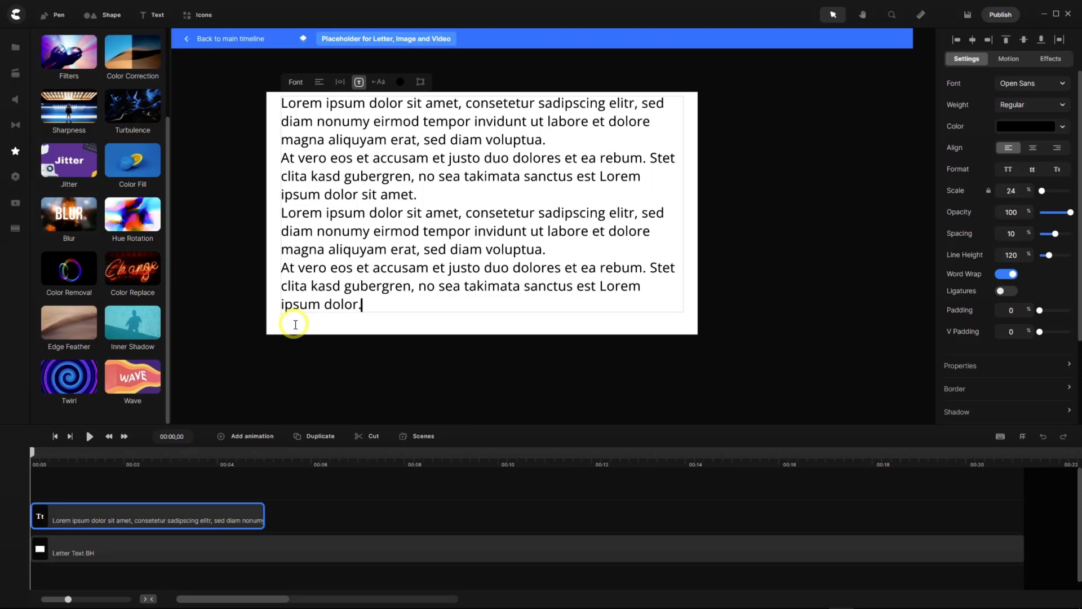
{"action": "left_click", "coordinate": [1059, 40]}
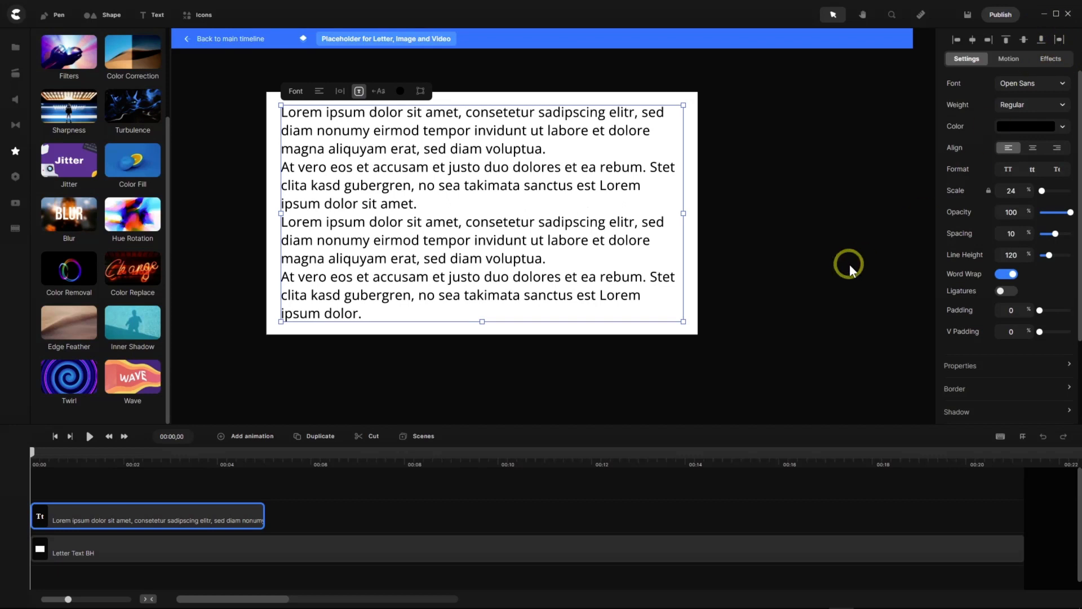
Extend the Lorem ipsum text layer to the end of the Letter Text BH layer and rename it Letter Text.
{"action": "left_click", "coordinate": [513, 489]}
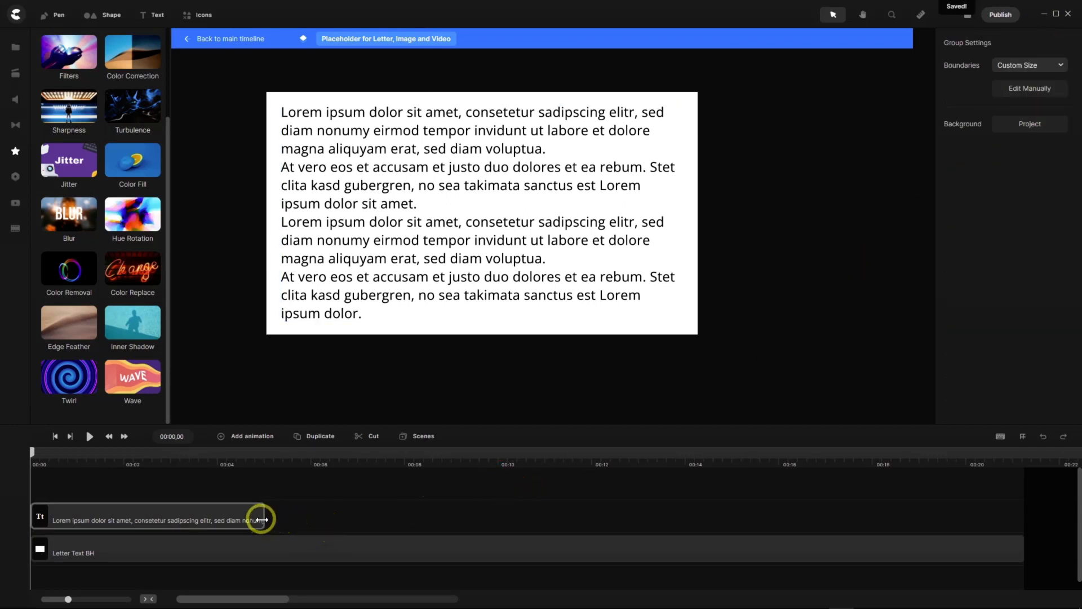
{"action": "left_click_drag", "start_coordinate": [263, 516], "coordinate": [1023, 508]}
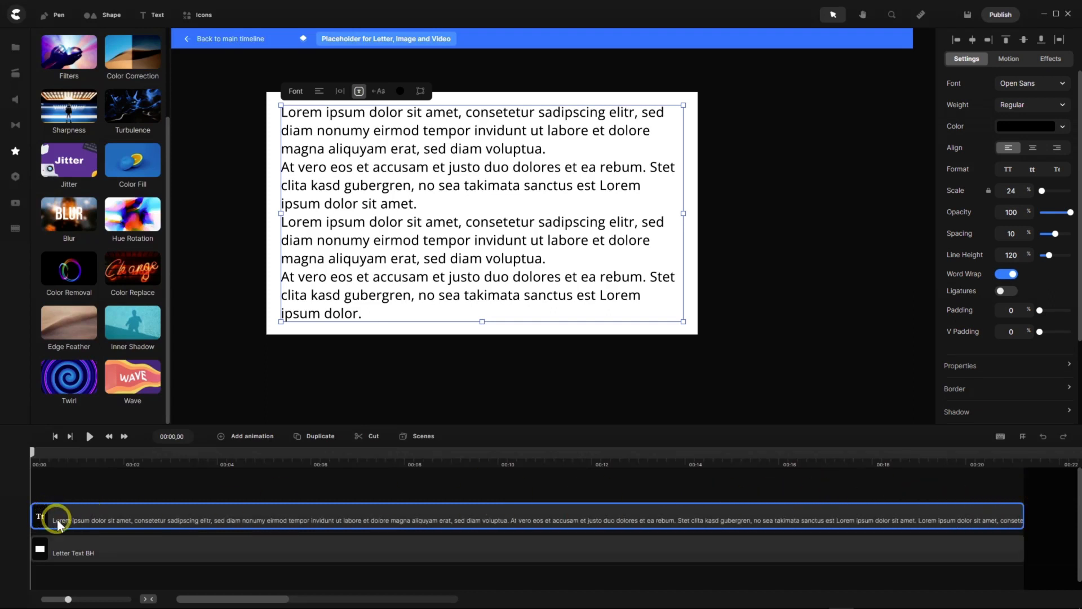
{"action": "right_click", "coordinate": [51, 517]}
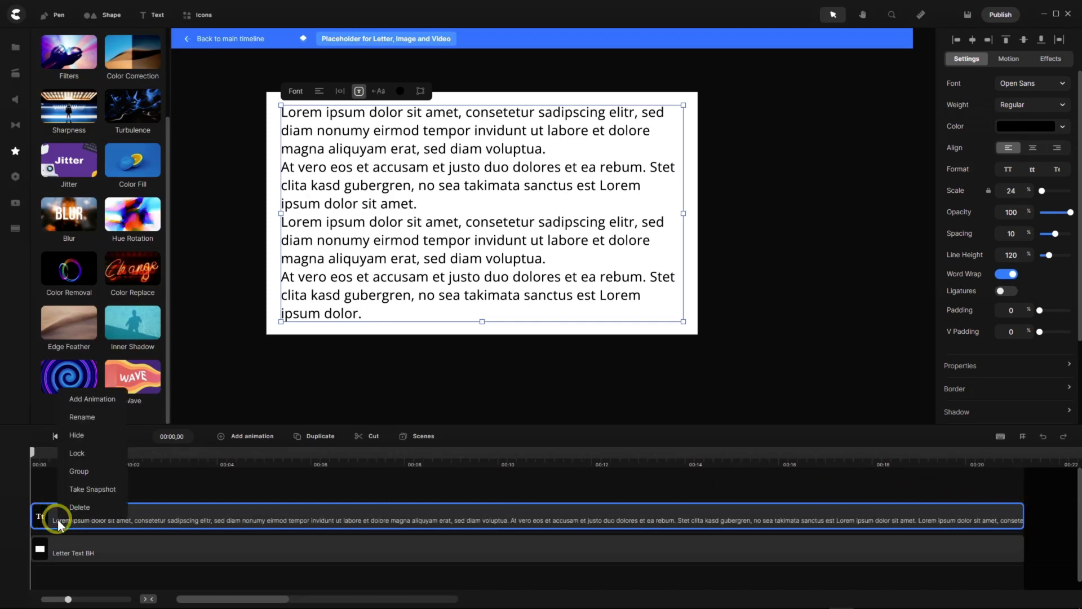
{"action": "left_click", "coordinate": [82, 417]}
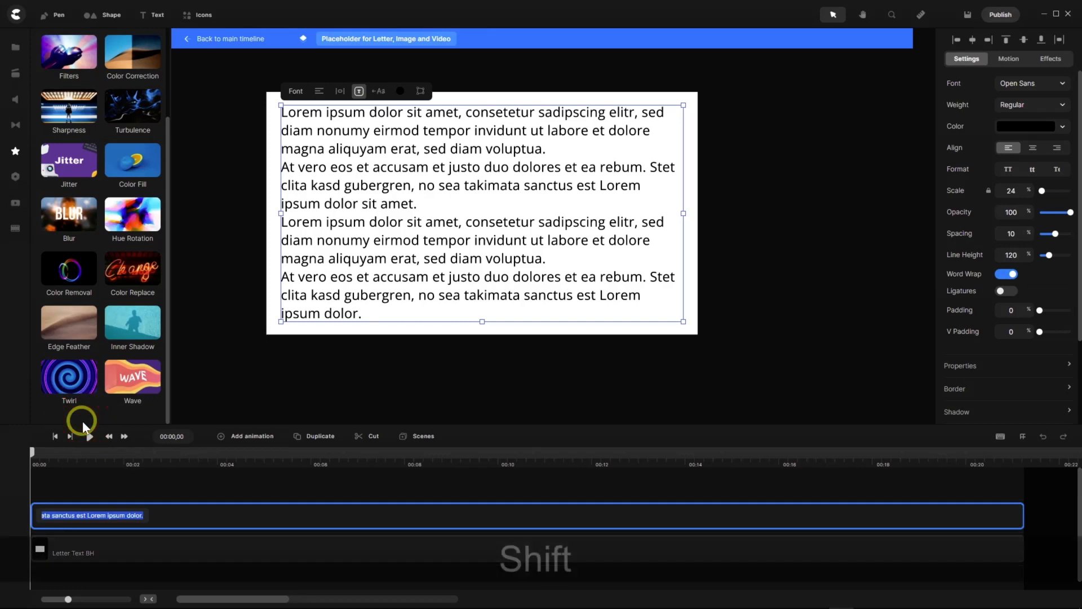
{"action": "type", "text": "Letter Text"}
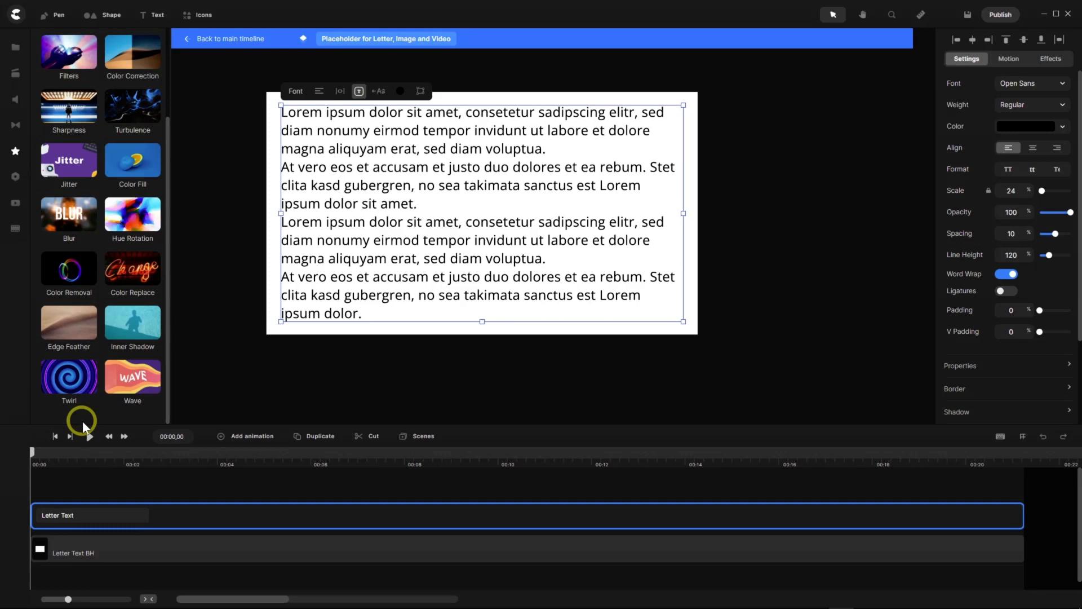
{"action": "key", "text": "Return"}
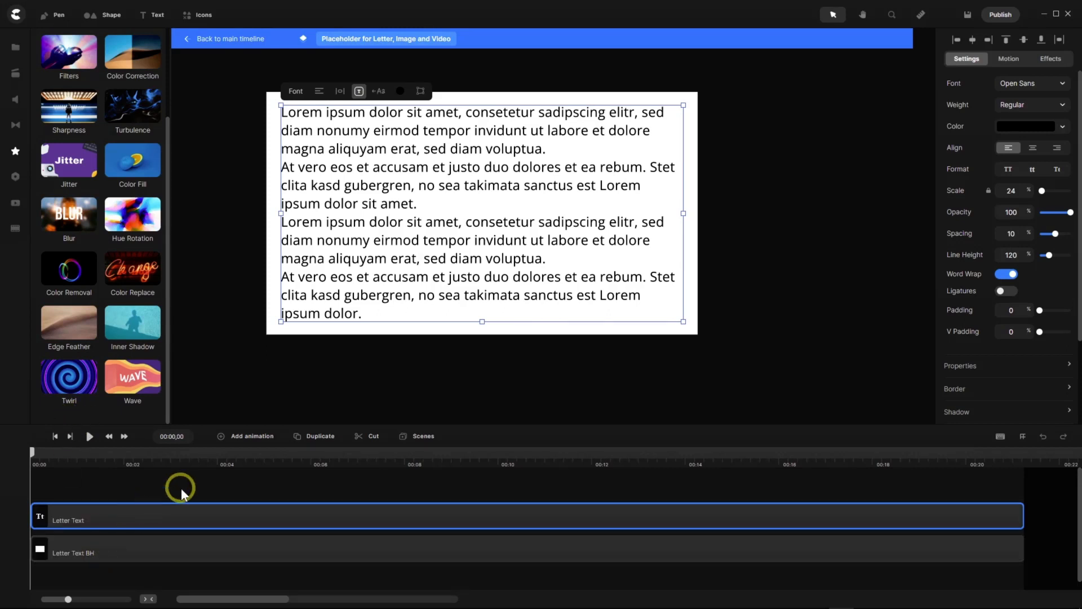
Group the Letter Text and Letter Text BH layers and rename the group Letter.
{"action": "left_click_drag", "start_coordinate": [192, 486], "coordinate": [137, 553]}
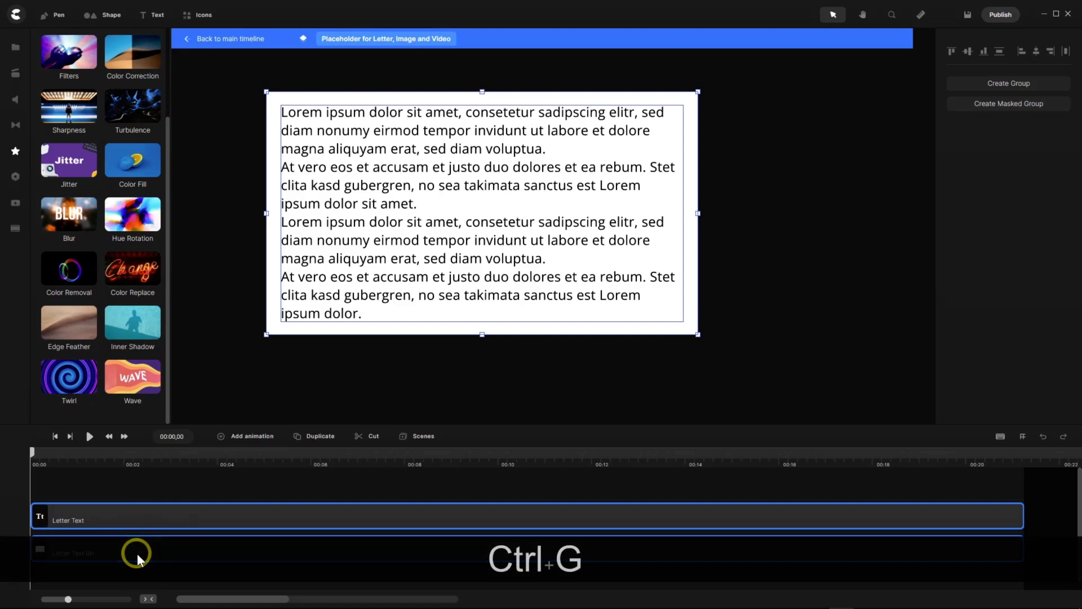
{"action": "key", "text": "ctrl+g"}
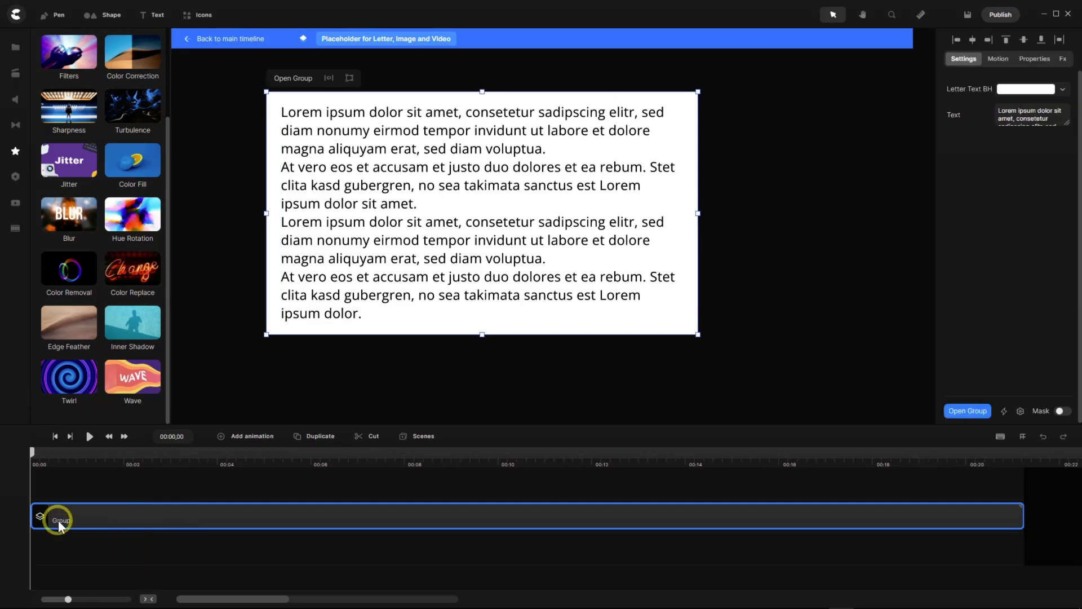
{"action": "right_click", "coordinate": [59, 520]}
{"action": "left_click", "coordinate": [84, 365]}
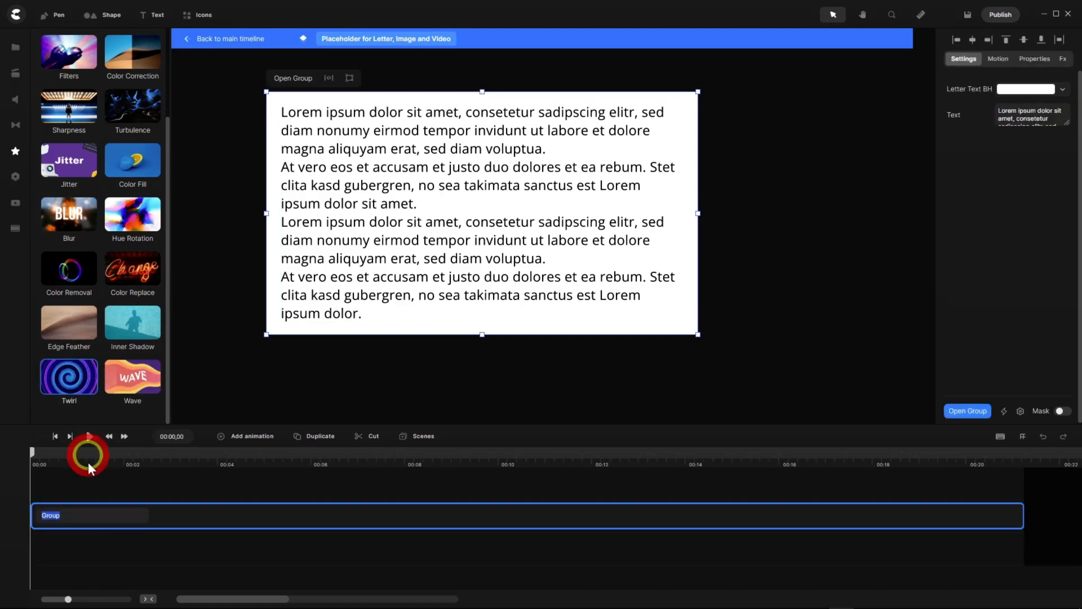
{"action": "type", "text": "Letter"}
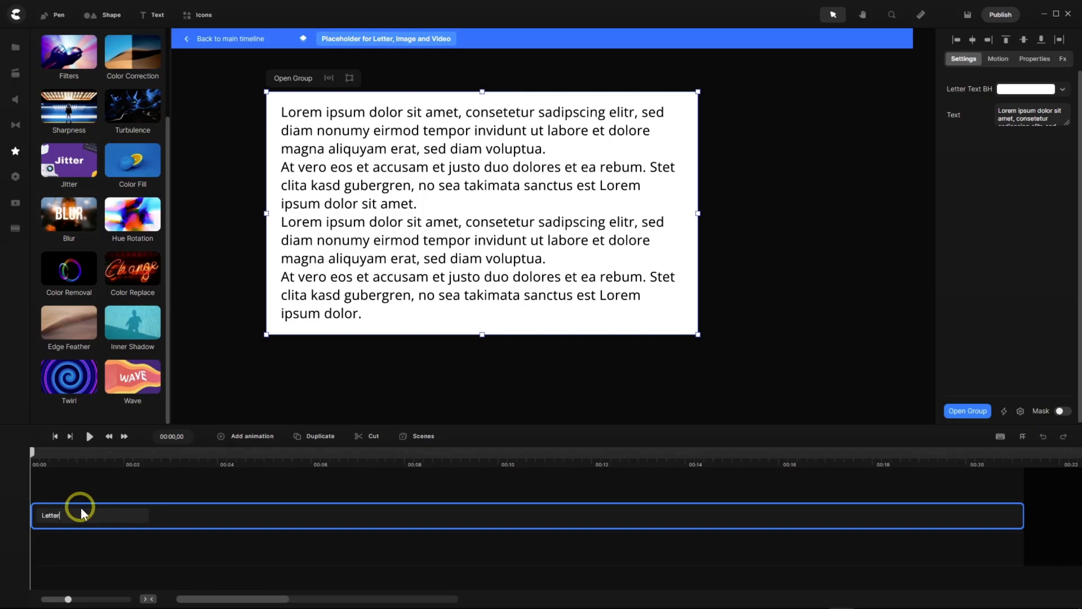
{"action": "key", "text": "Return"}
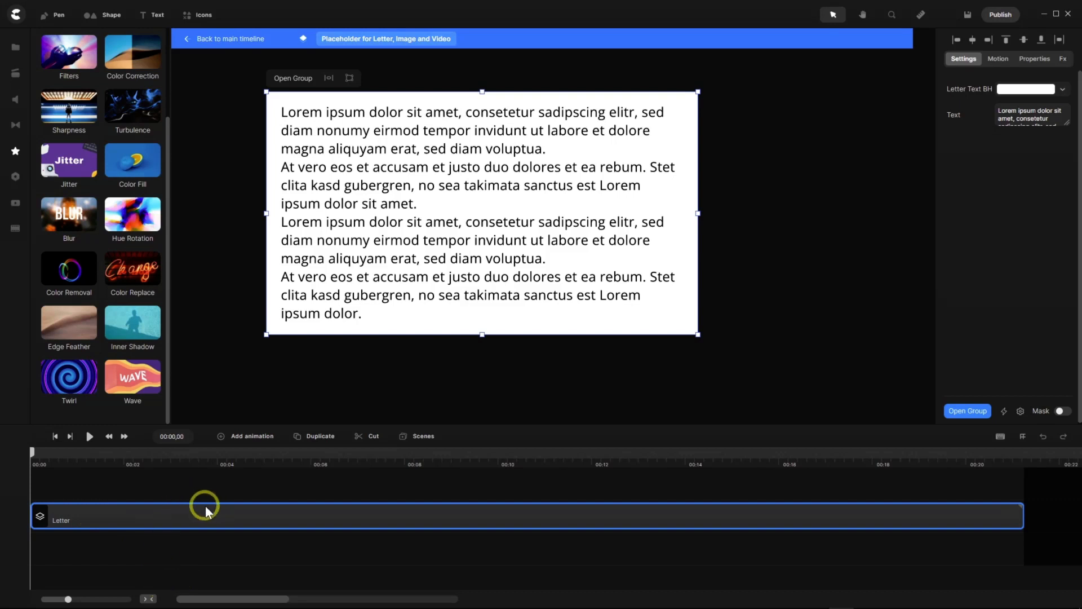
{"action": "left_click", "coordinate": [198, 486]}
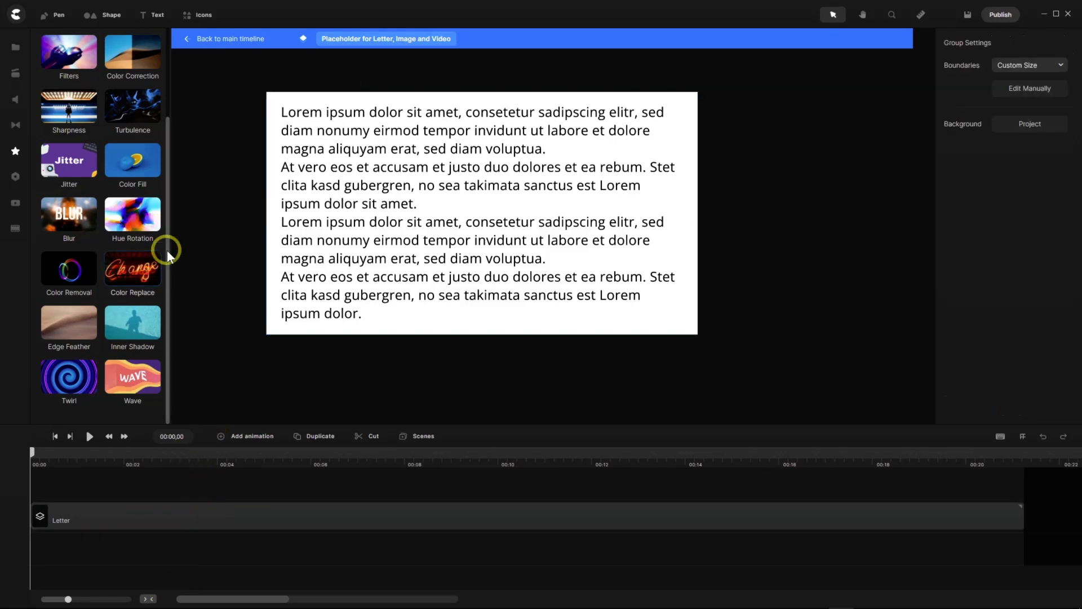
Add the blue space image with the flying man from the global media files to the canvas.
{"action": "left_click", "coordinate": [18, 52]}
{"action": "left_click", "coordinate": [185, 79]}
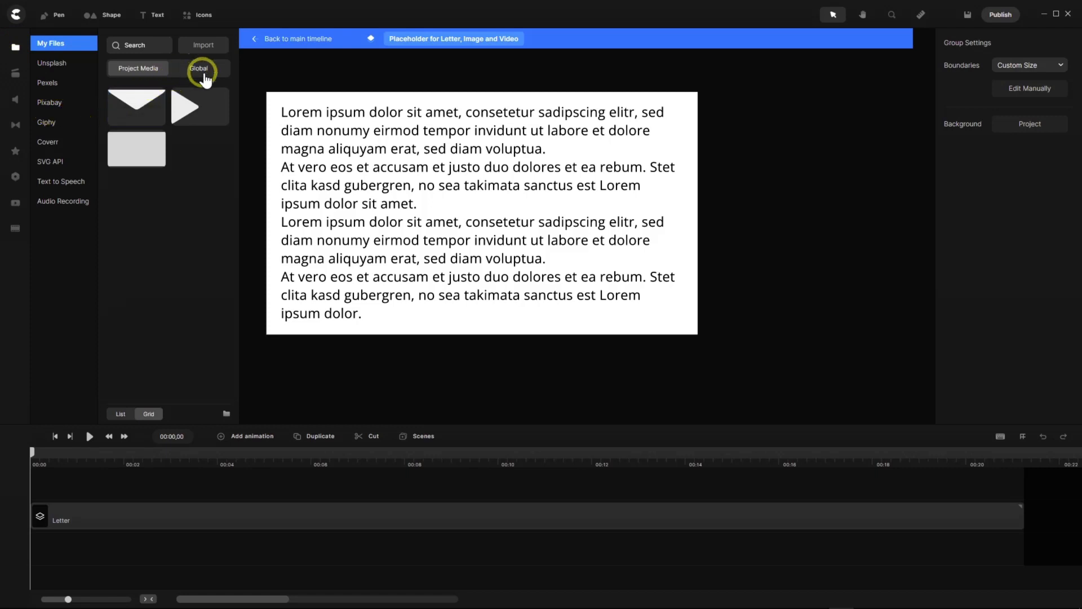
{"action": "scroll", "coordinate": [166, 265], "scroll_direction": "down", "scroll_amount": 8}
{"action": "scroll", "coordinate": [165, 265], "scroll_direction": "down", "scroll_amount": 10}
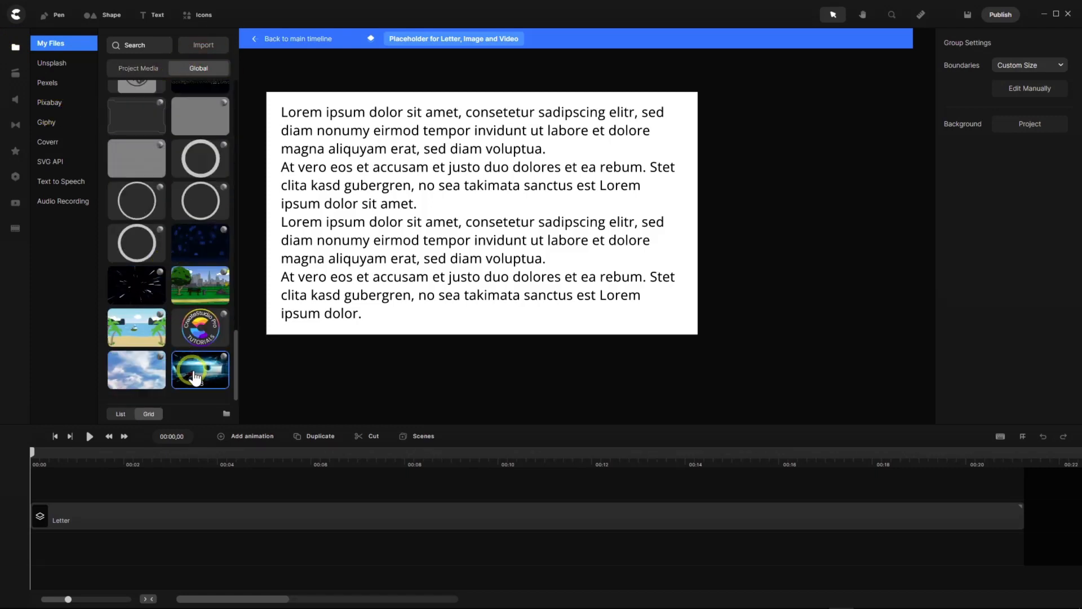
{"action": "left_click_drag", "start_coordinate": [193, 376], "coordinate": [395, 226]}
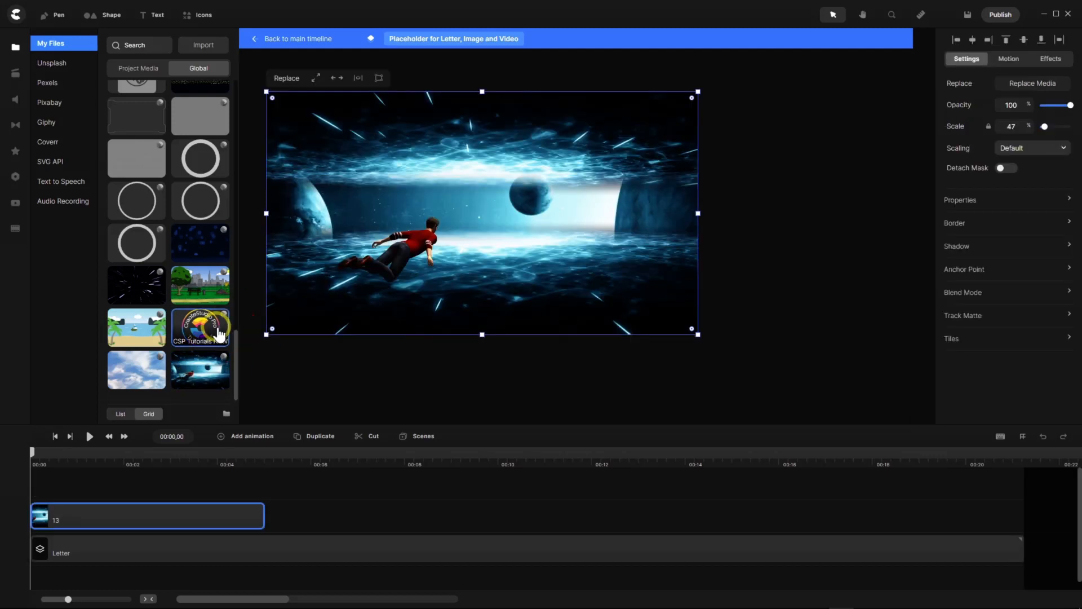
Move the space image layer below the Letter group and extend it to the group's end.
{"action": "left_click_drag", "start_coordinate": [160, 520], "coordinate": [143, 595]}
{"action": "left_click_drag", "start_coordinate": [262, 573], "coordinate": [1026, 578]}
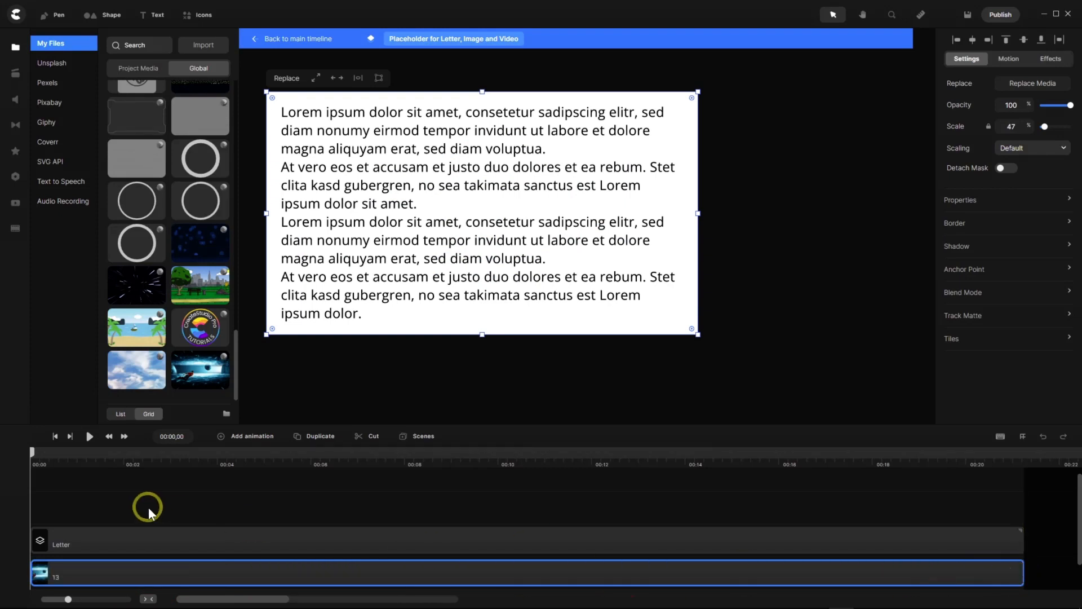
{"action": "right_click", "coordinate": [145, 505]}
{"action": "left_click", "coordinate": [155, 497]}
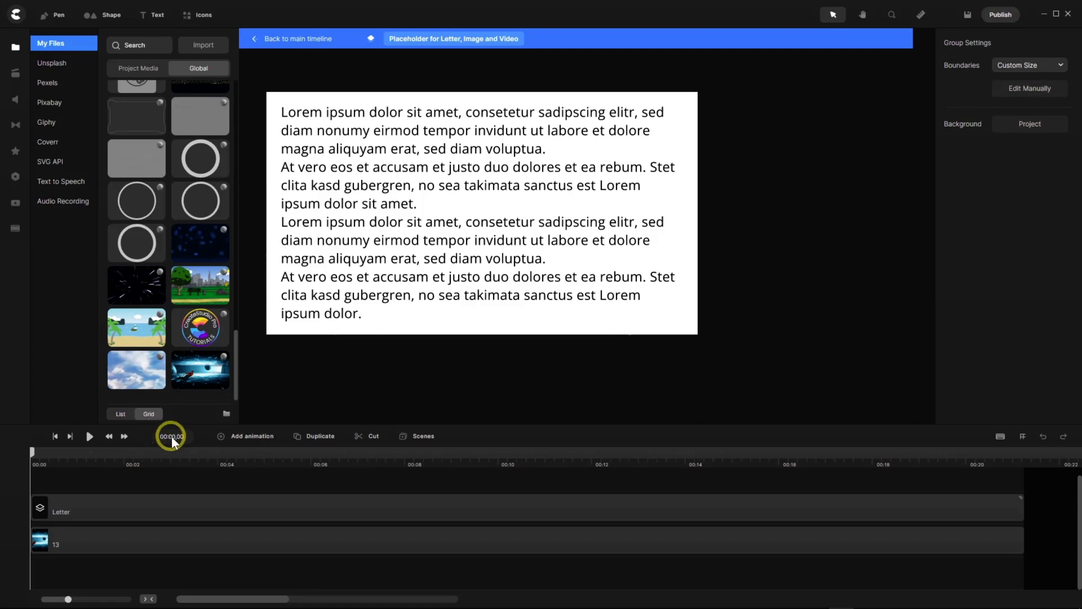
Rename the space image layer below the Letter group as Placeholder Image.
{"action": "left_click", "coordinate": [62, 544]}
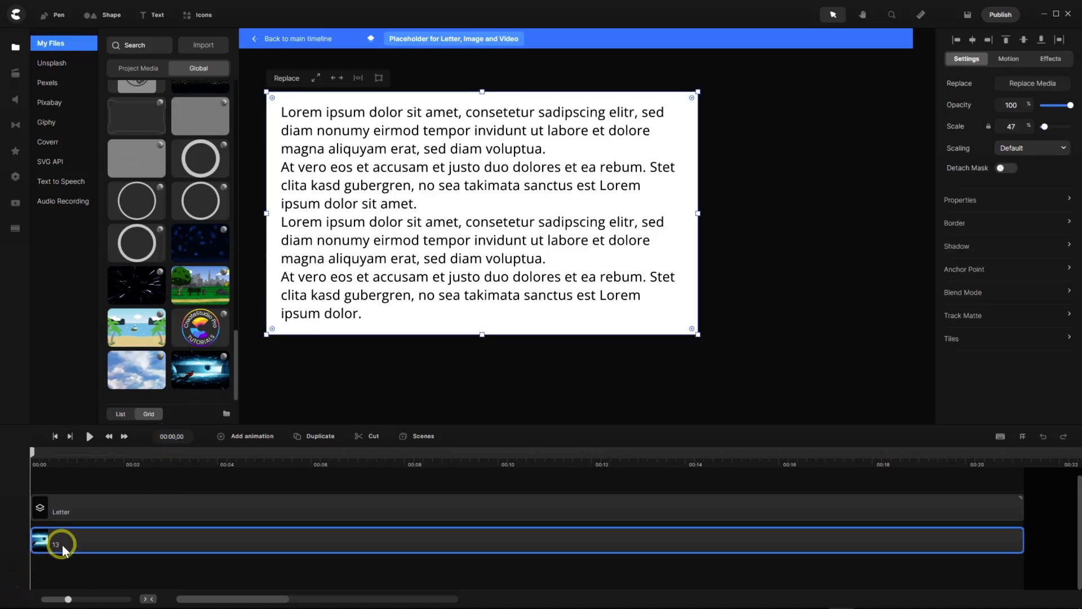
{"action": "right_click", "coordinate": [62, 544]}
{"action": "left_click", "coordinate": [83, 433]}
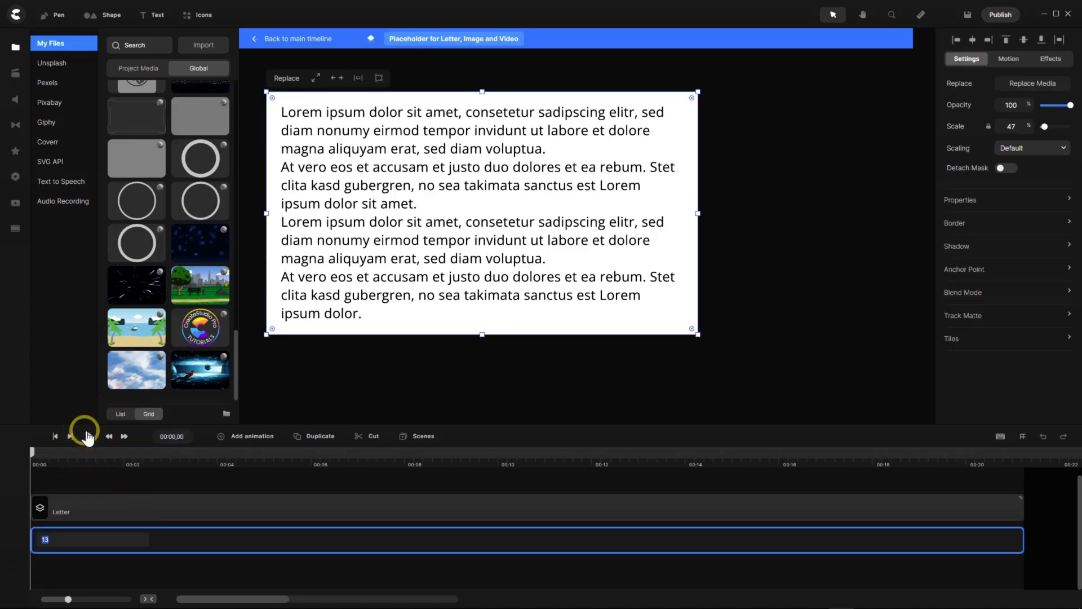
{"action": "type", "text": "Place"}
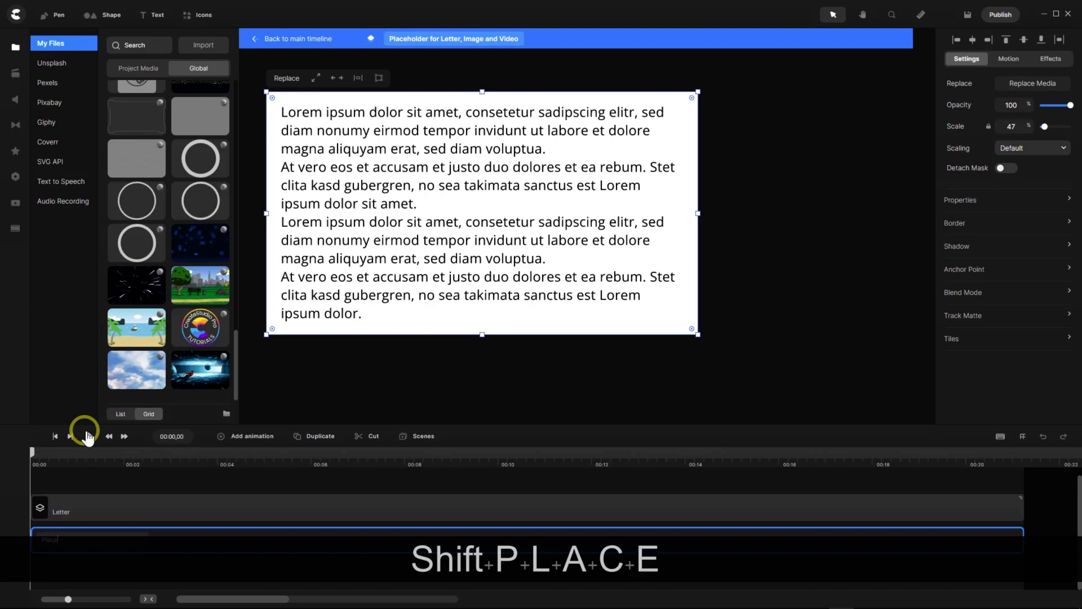
{"action": "type", "text": "holder"}
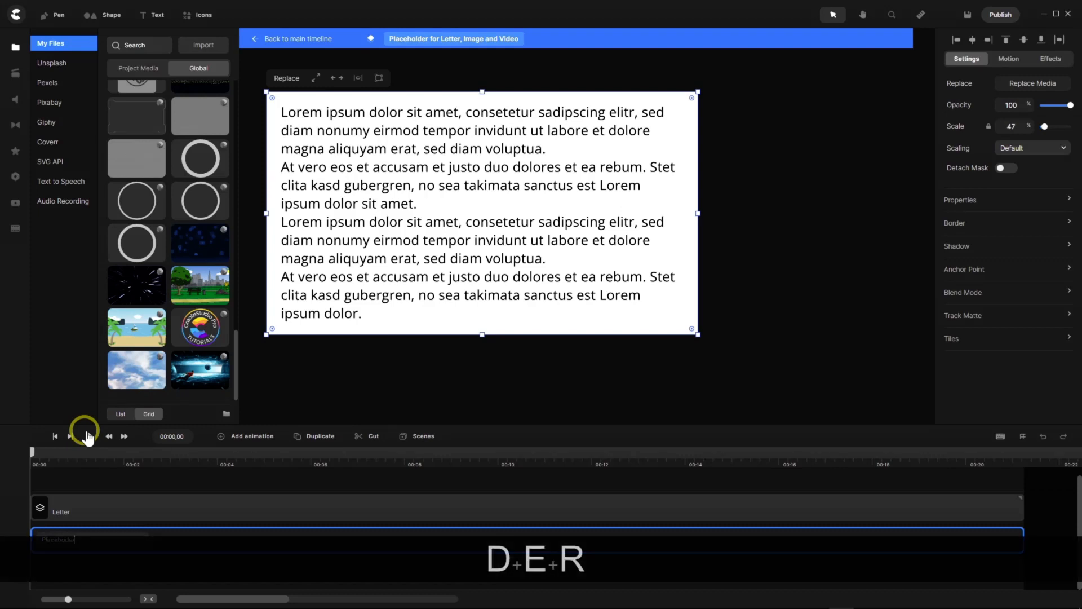
{"action": "key", "text": "BackSpace"}
{"action": "key", "text": "BackSpace"}
{"action": "key", "text": "BackSpace"}
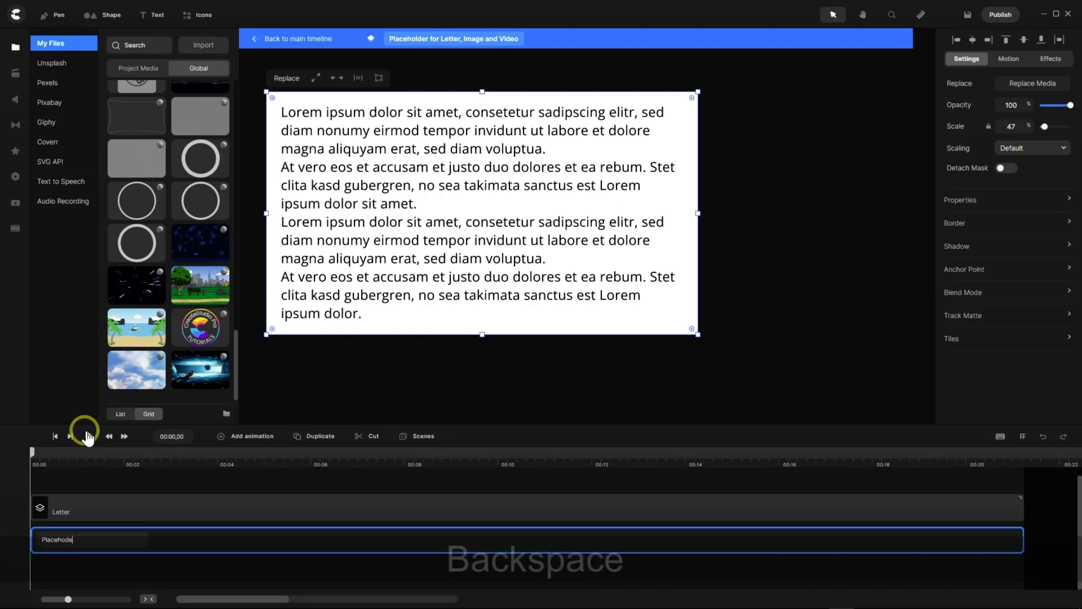
{"action": "type", "text": "l"}
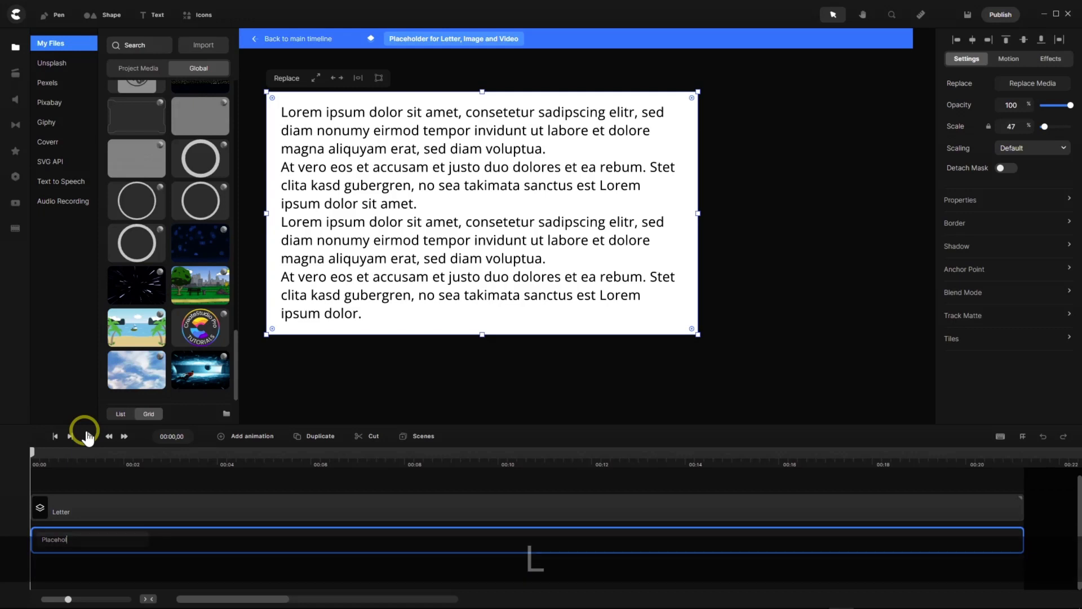
{"action": "type", "text": "der "}
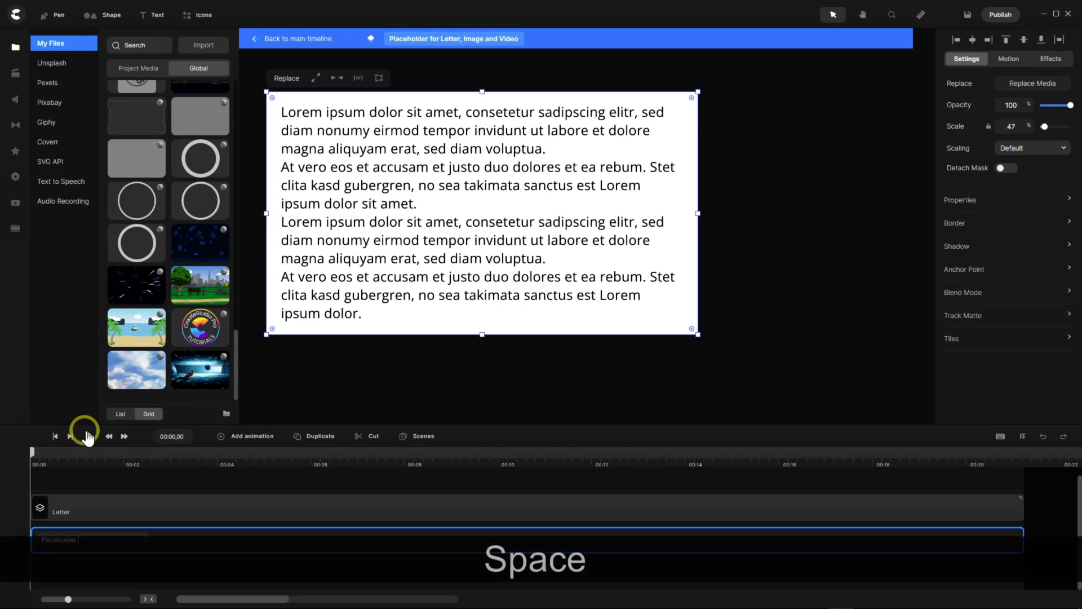
{"action": "type", "text": "Image"}
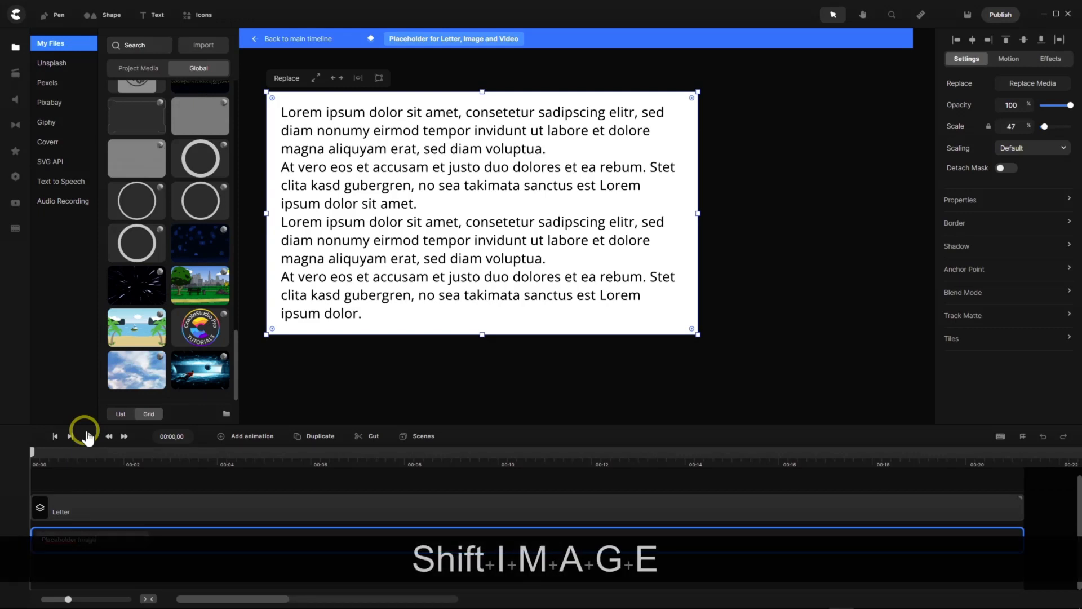
{"action": "key", "text": "Return"}
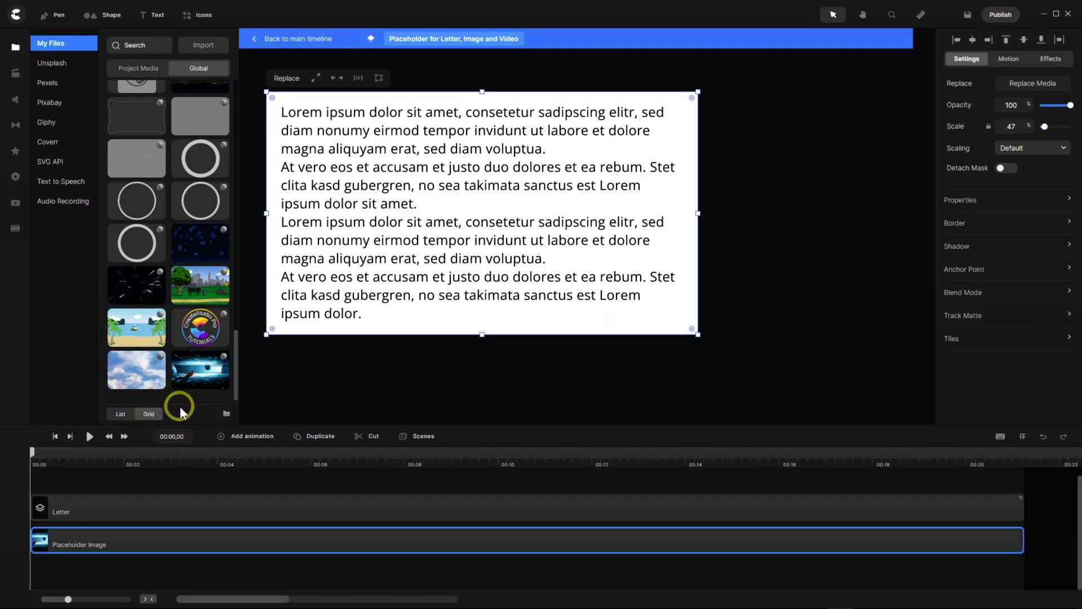
Add the animated beach video as the bottom layer, beneath Placeholder Image, and rename it Placeholder Video.
{"action": "left_click_drag", "start_coordinate": [153, 332], "coordinate": [425, 216]}
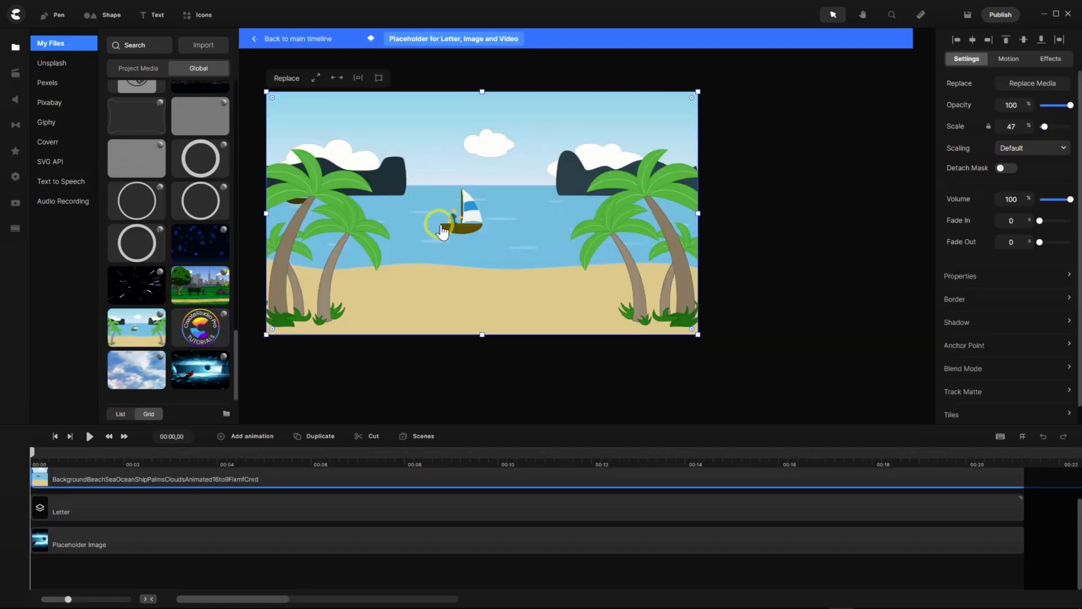
{"action": "left_click_drag", "start_coordinate": [111, 472], "coordinate": [99, 571]}
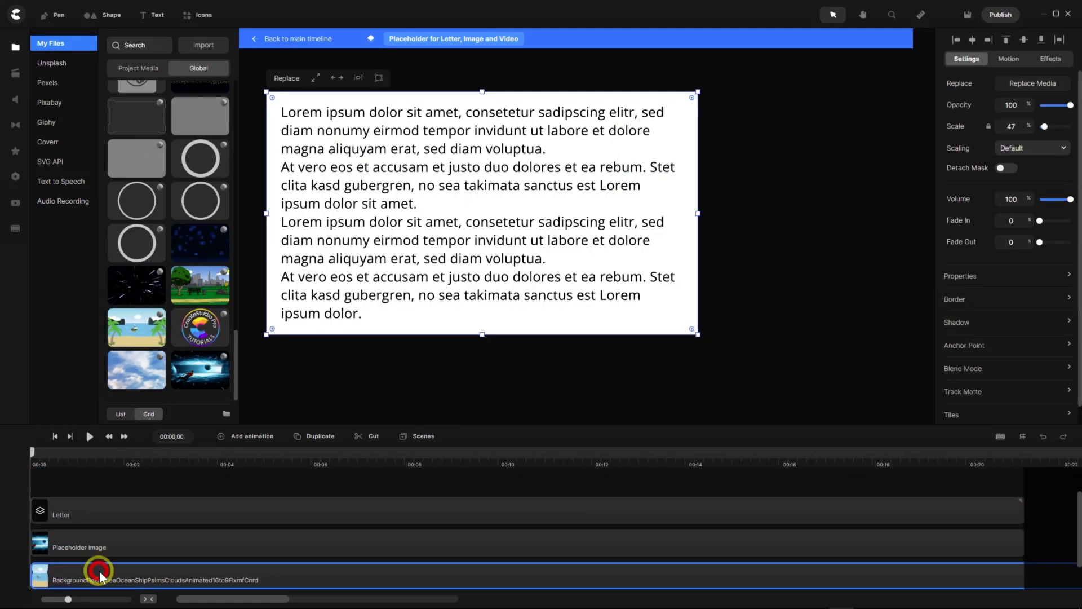
{"action": "right_click", "coordinate": [102, 544]}
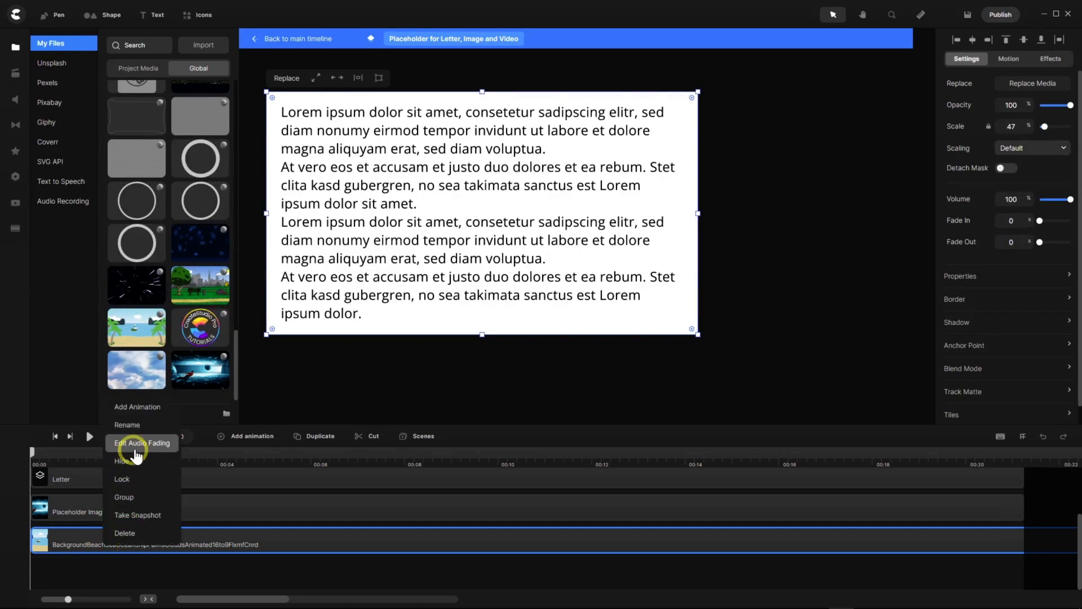
{"action": "left_click", "coordinate": [135, 431]}
{"action": "type", "text": "Pla"}
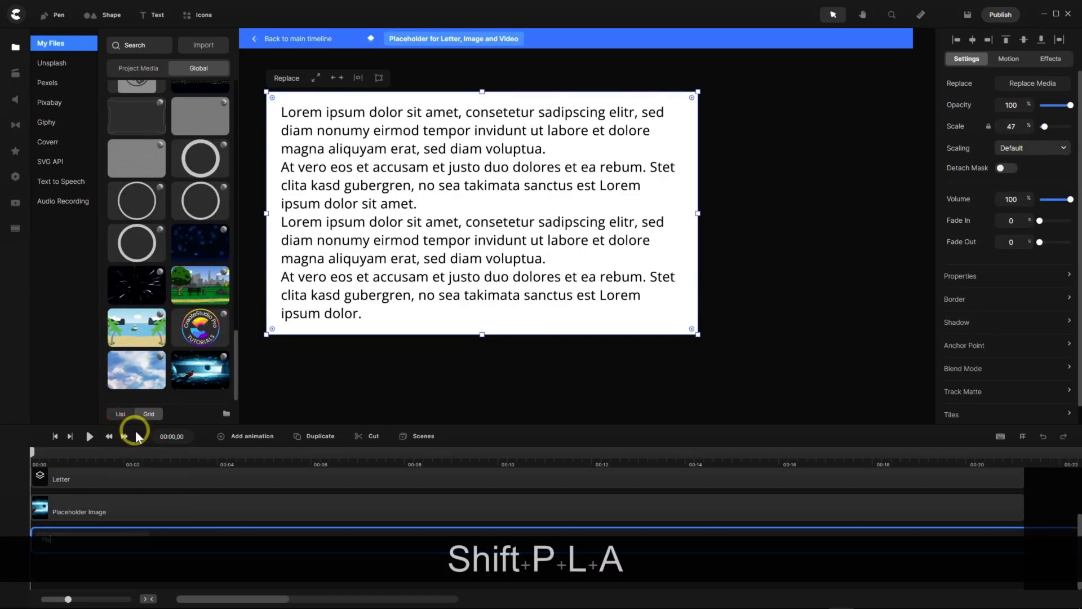
{"action": "type", "text": "cehol"}
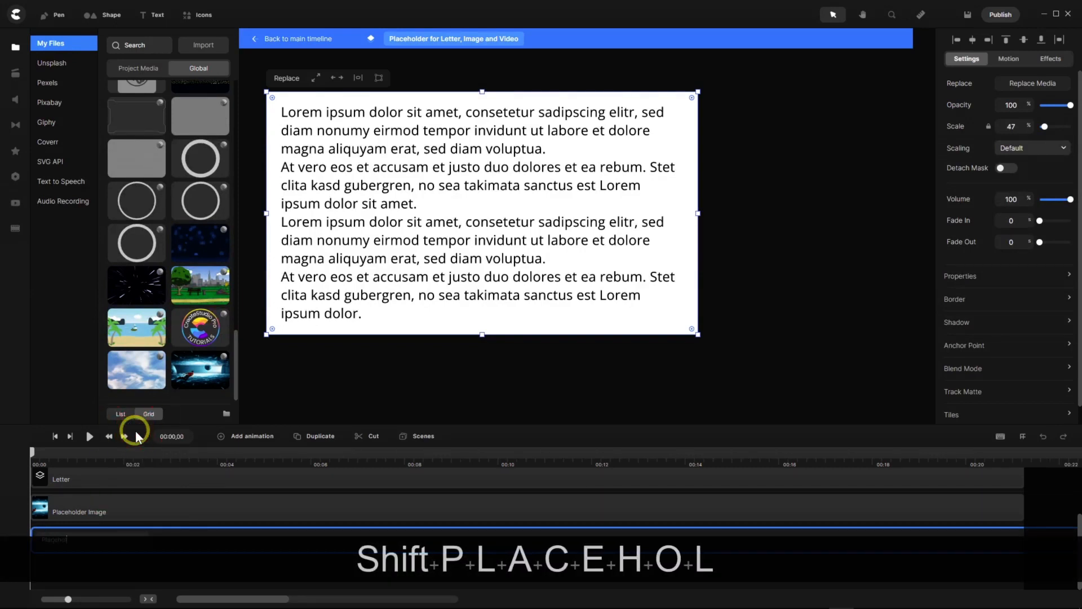
{"action": "type", "text": "der V"}
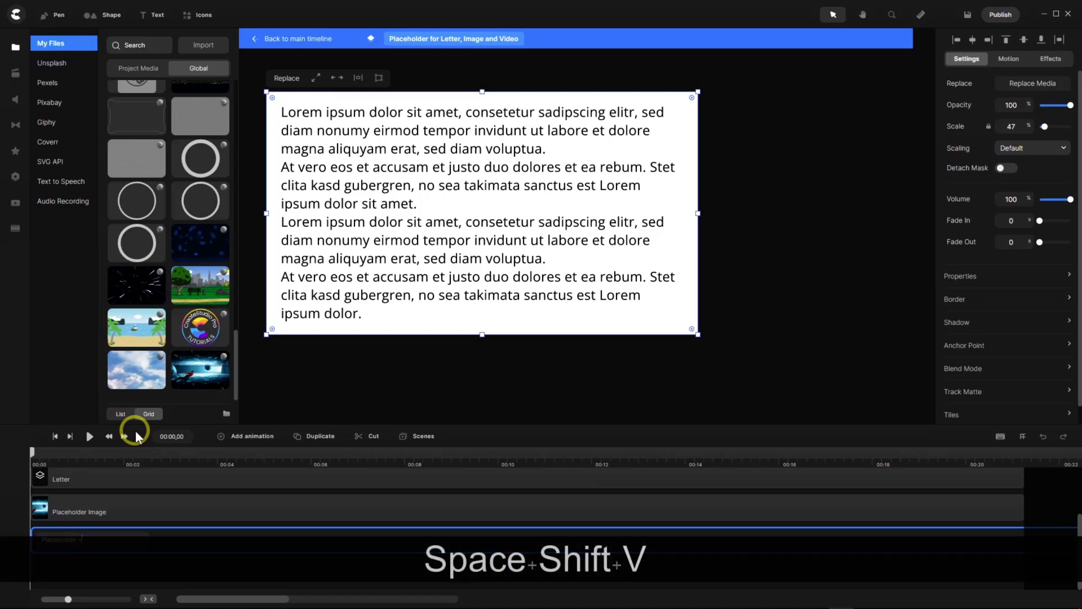
{"action": "type", "text": "ideo"}
{"action": "key", "text": "Return"}
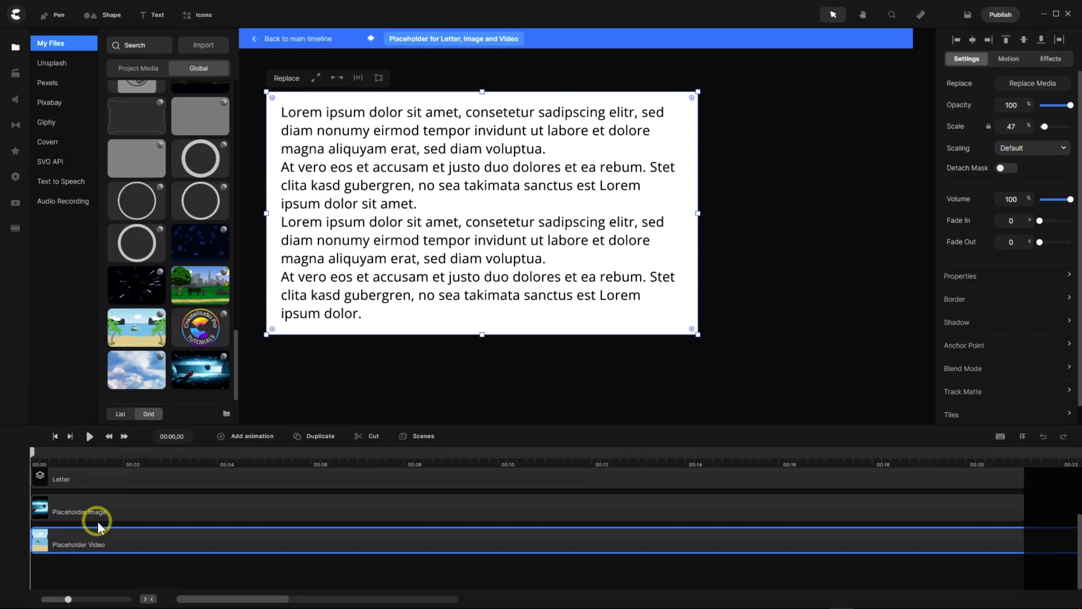
Set the opacity of the Placeholder Image and Placeholder Video layers to 0%, and return to the main timeline.
{"action": "scroll", "coordinate": [130, 514], "scroll_direction": "up", "scroll_amount": 1}
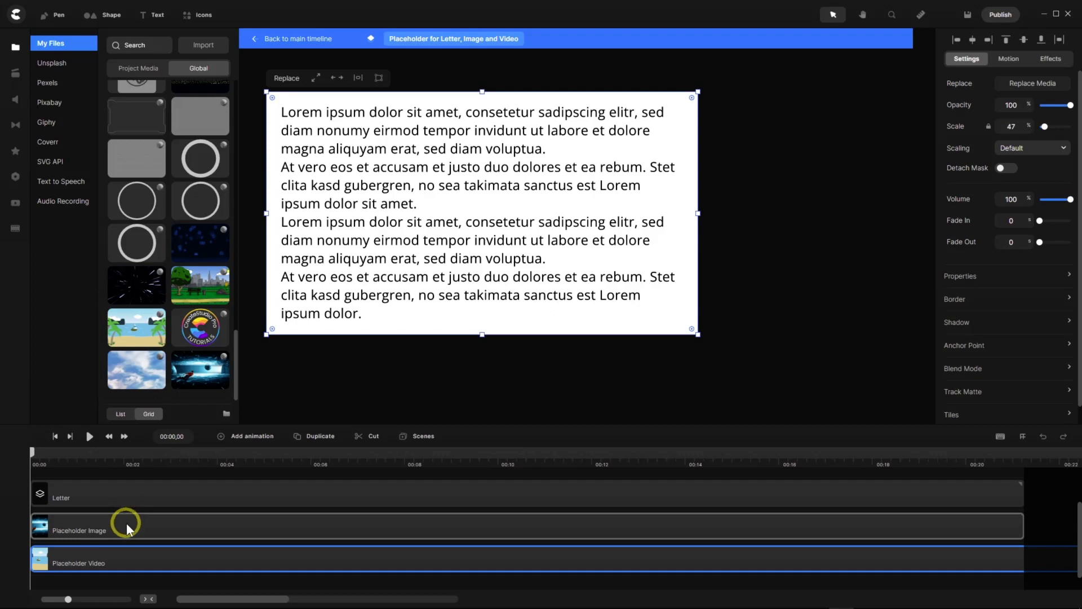
{"action": "left_click", "coordinate": [126, 528]}
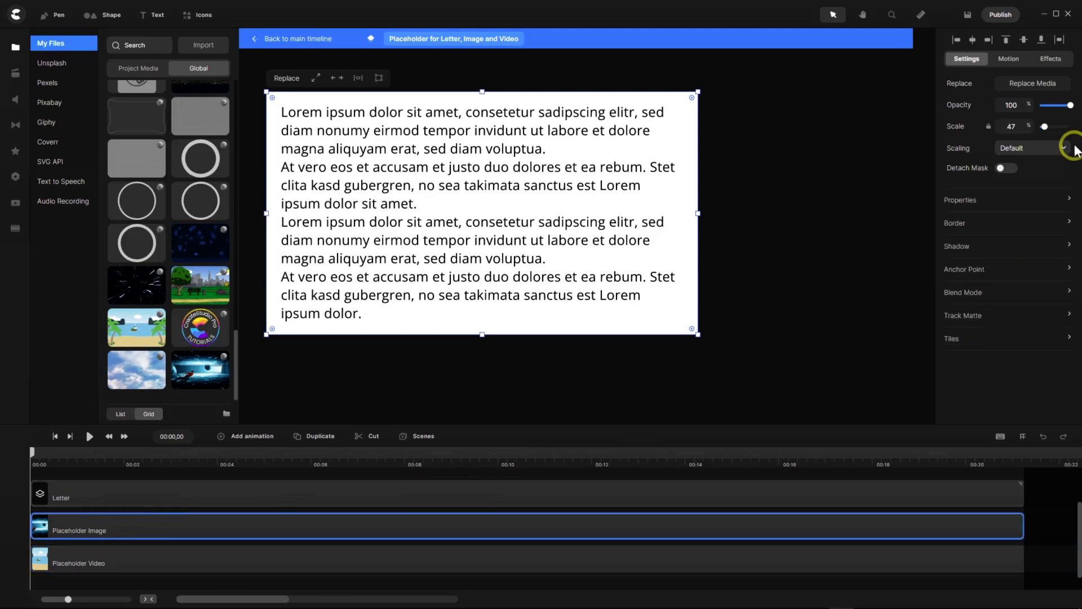
{"action": "left_click_drag", "start_coordinate": [1071, 105], "coordinate": [1012, 106]}
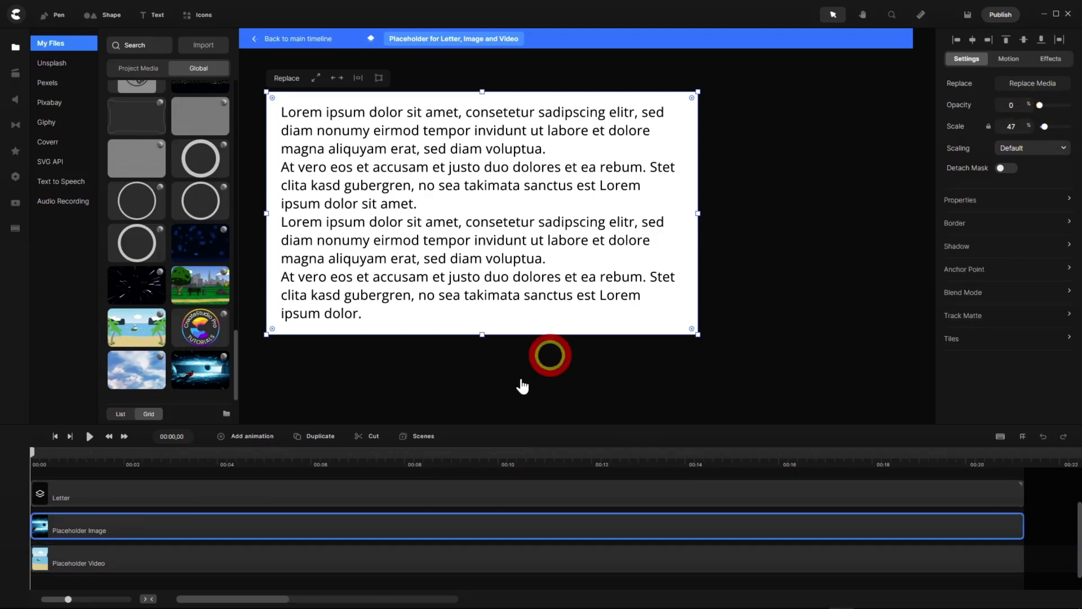
{"action": "left_click", "coordinate": [159, 563]}
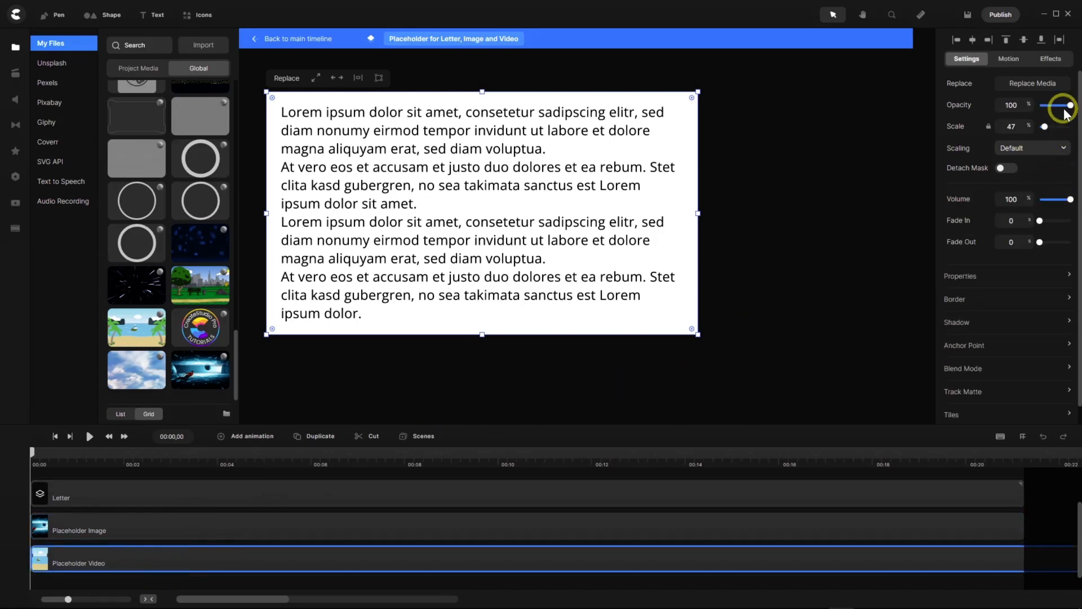
{"action": "left_click_drag", "start_coordinate": [1072, 105], "coordinate": [945, 103]}
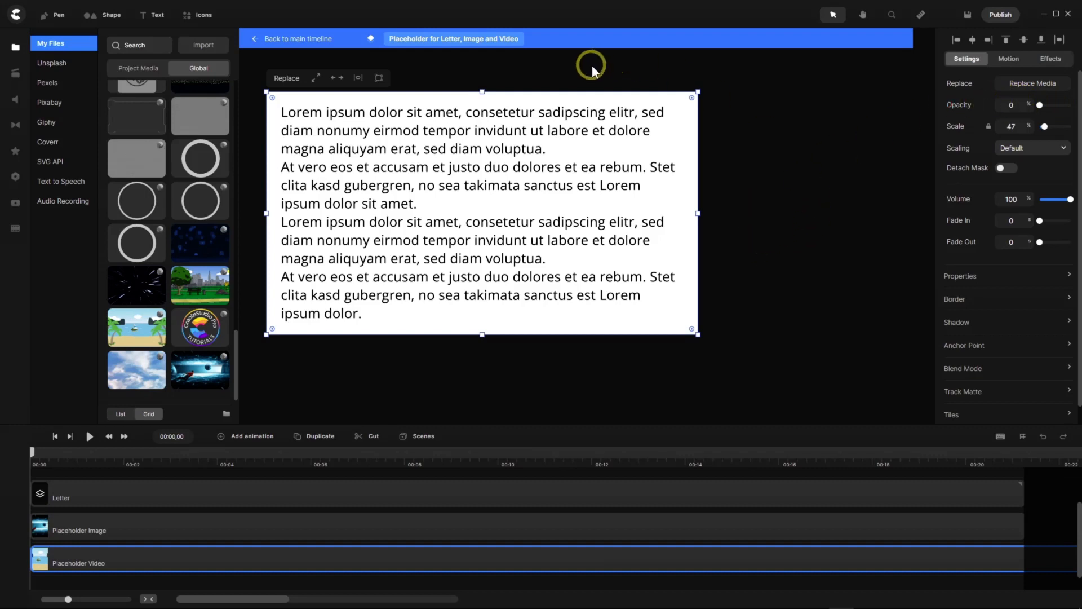
{"action": "left_click", "coordinate": [297, 41]}
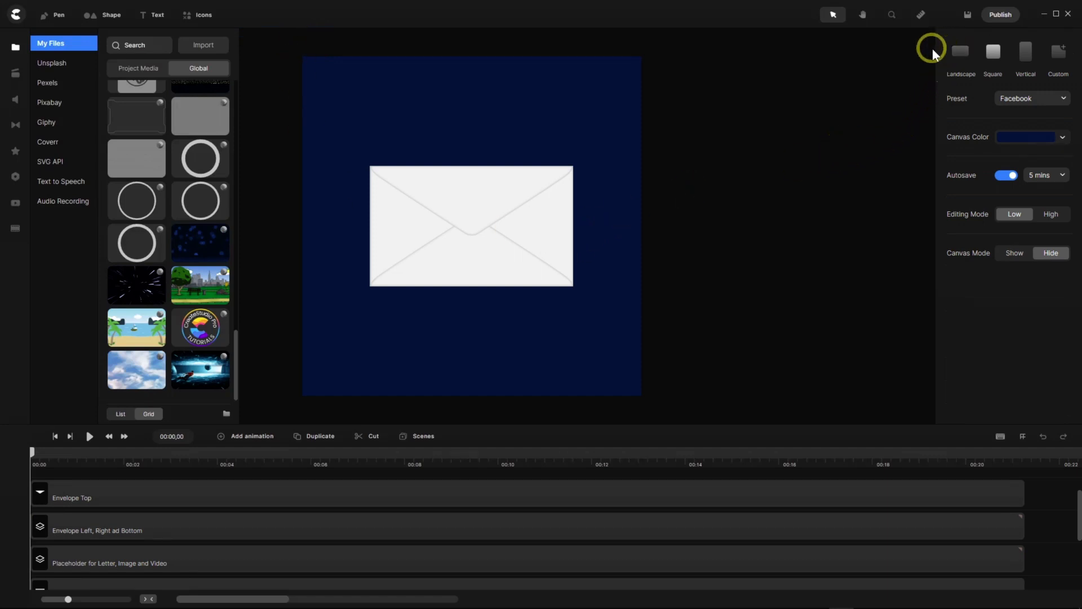
Save the project in the Envelope new folder as a separate file named Envelope Tut.cspro.
{"action": "left_click", "coordinate": [967, 16]}
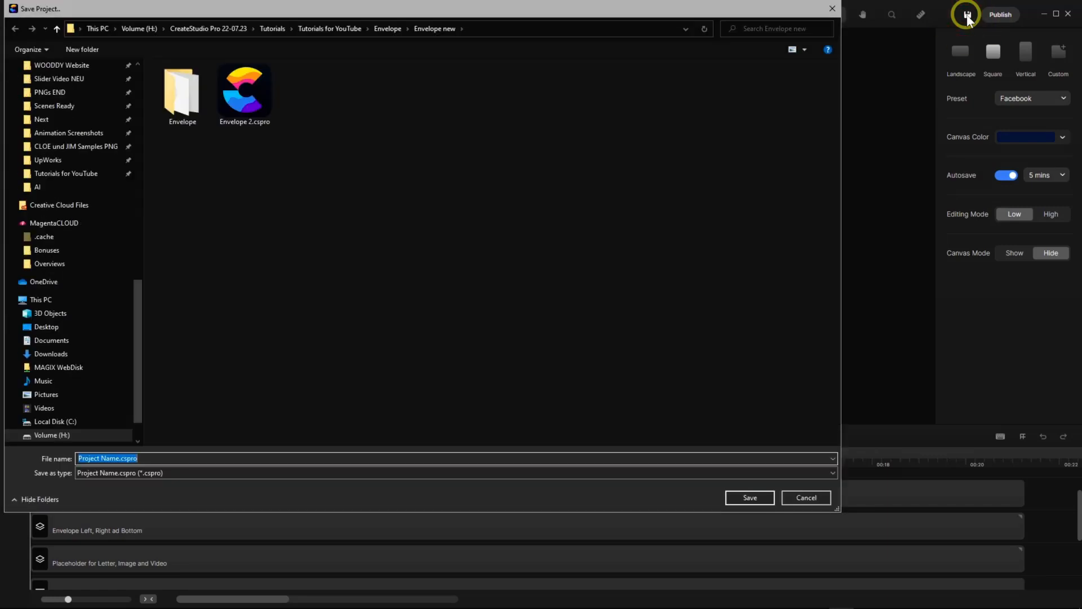
{"action": "double_click", "coordinate": [244, 93]}
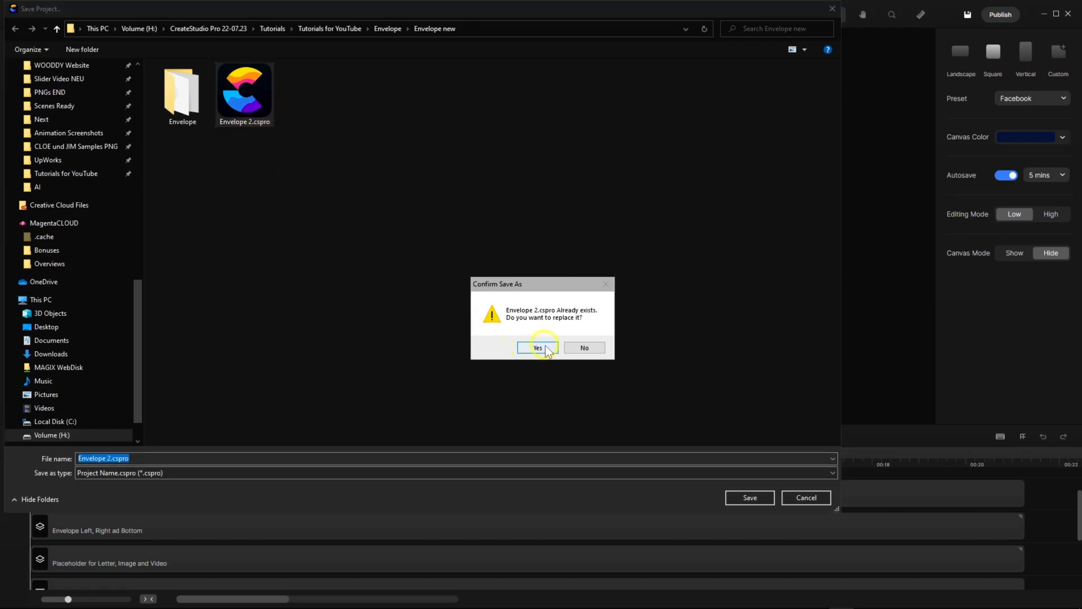
{"action": "left_click", "coordinate": [586, 348]}
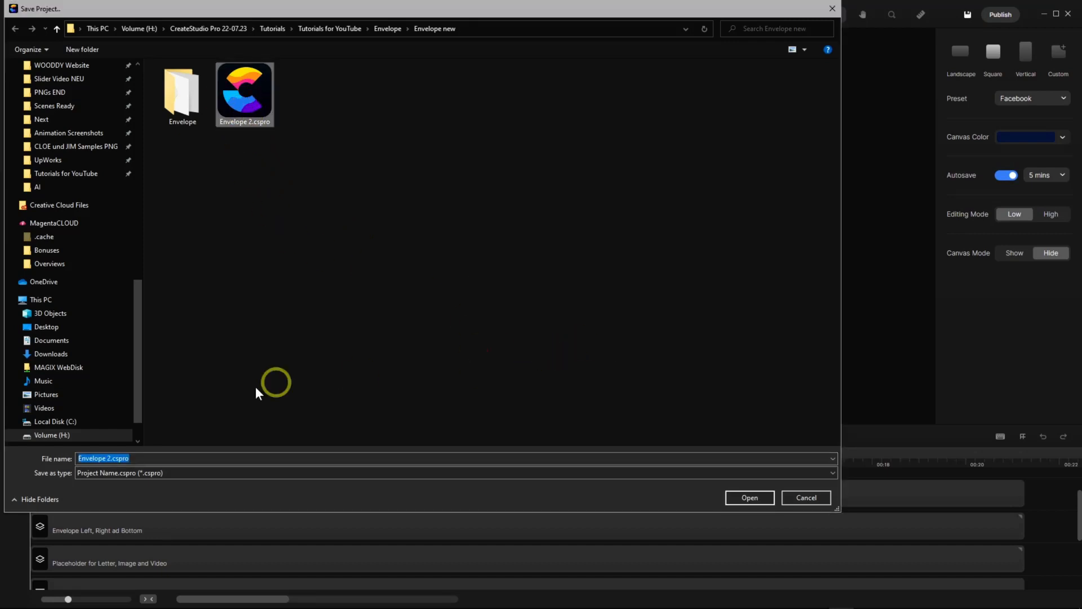
{"action": "left_click", "coordinate": [110, 458]}
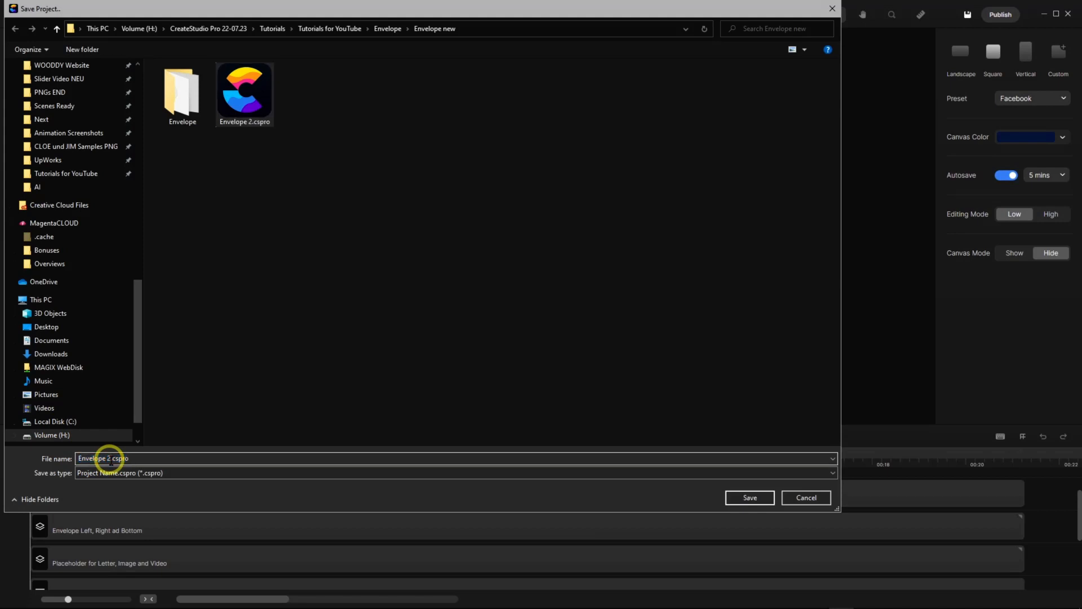
{"action": "double_click", "coordinate": [109, 458]}
{"action": "type", "text": "Tut"}
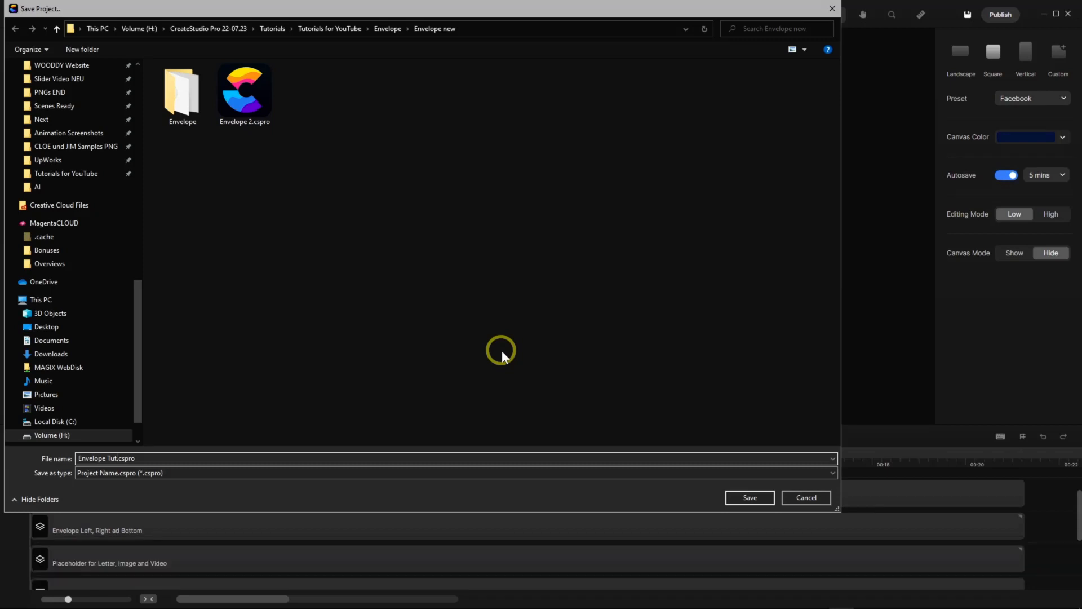
{"action": "key", "text": "Return"}
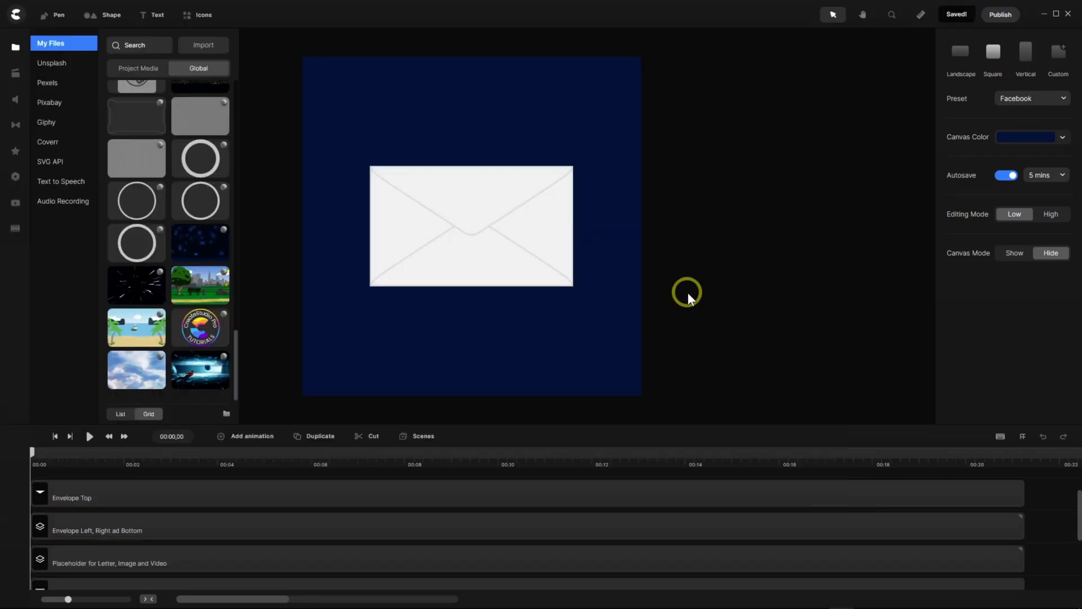
Enlarge the timeline area so that all four envelope layers fit in it.
{"action": "scroll", "coordinate": [609, 242], "scroll_direction": "down", "scroll_amount": 3}
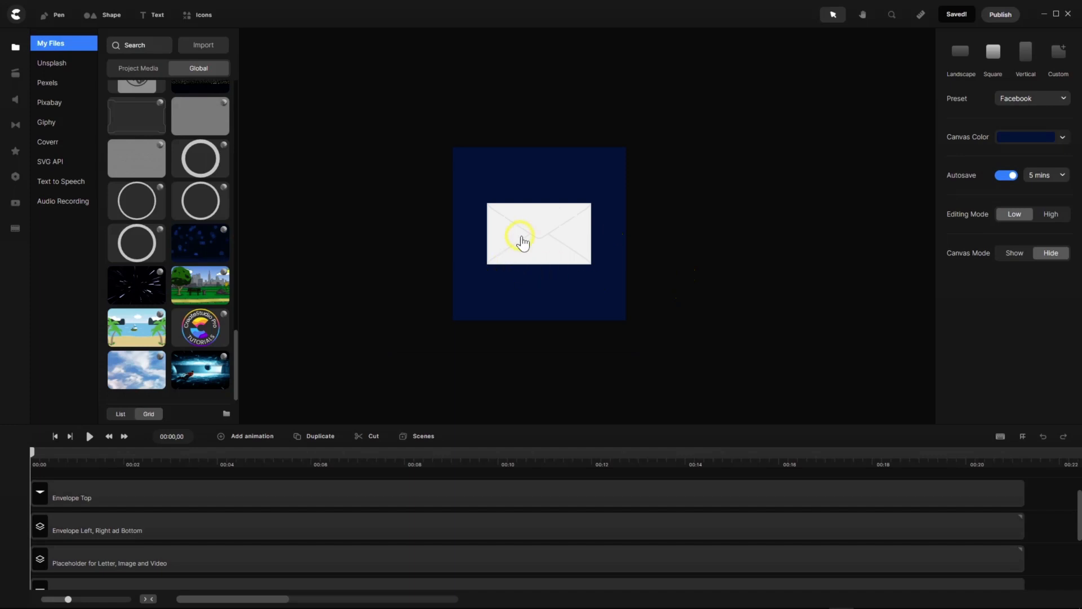
{"action": "scroll", "coordinate": [519, 241], "scroll_direction": "up", "scroll_amount": 3}
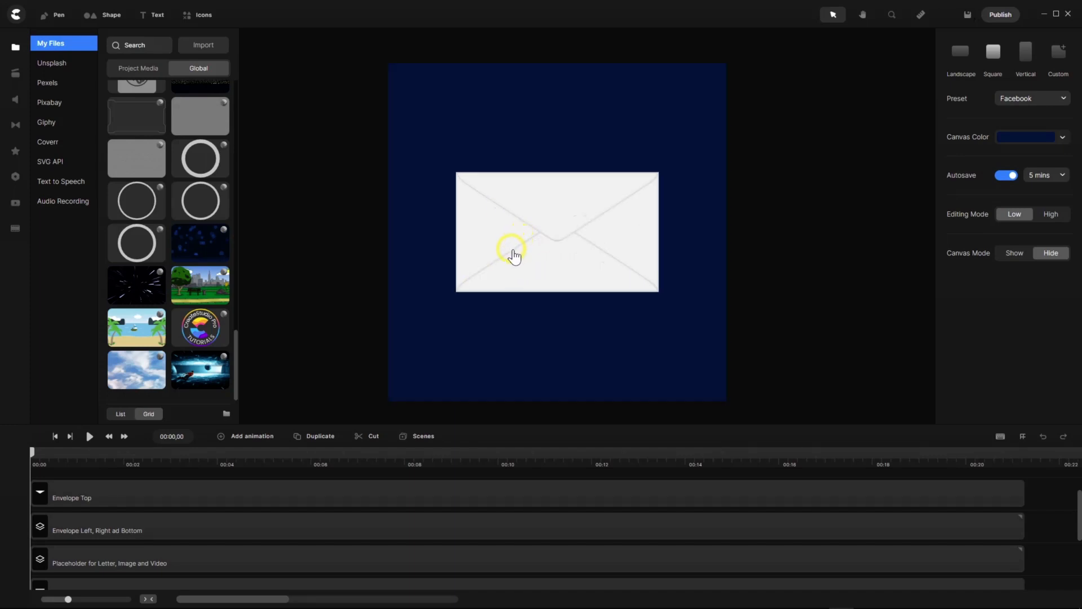
{"action": "left_click", "coordinate": [261, 502]}
{"action": "left_click_drag", "start_coordinate": [282, 424], "coordinate": [288, 354]}
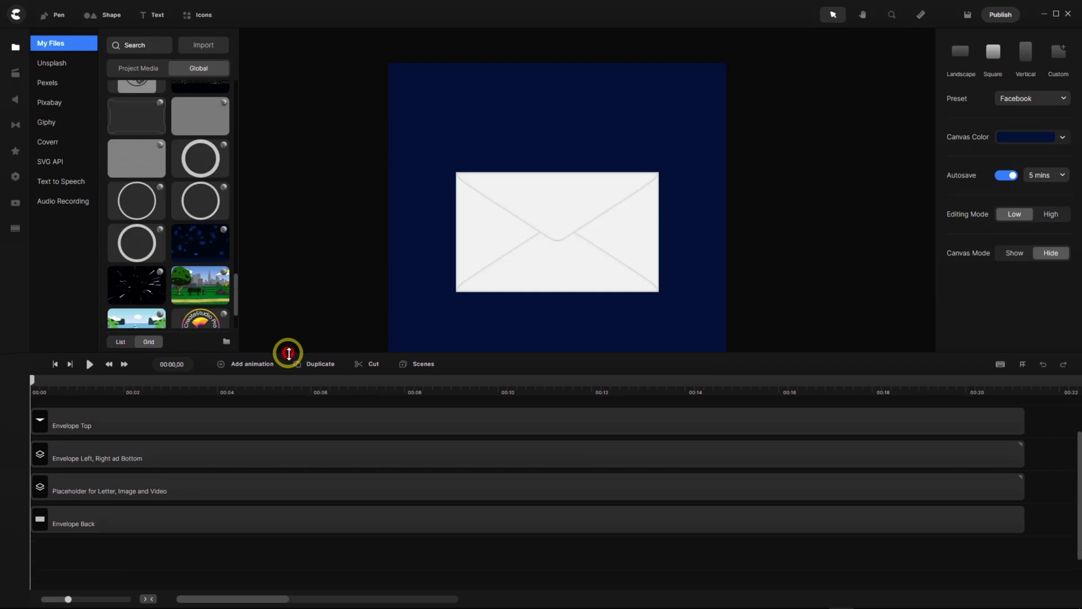
Shift the two front envelope layers along the timeline to look at the letter beneath, and move them back to the start.
{"action": "left_click_drag", "start_coordinate": [268, 399], "coordinate": [232, 427]}
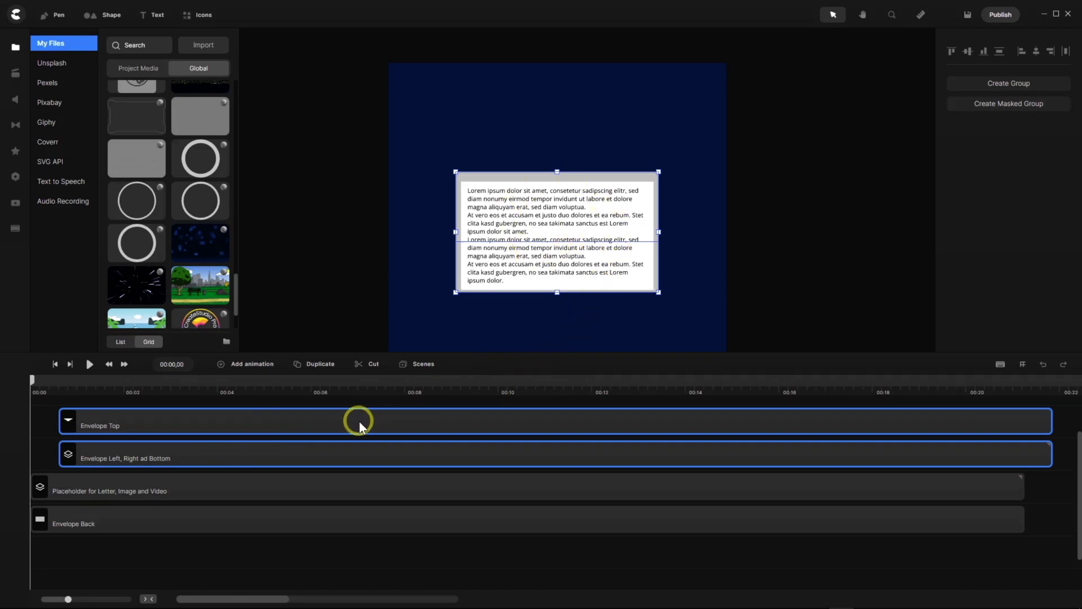
{"action": "left_click_drag", "start_coordinate": [360, 421], "coordinate": [333, 421]}
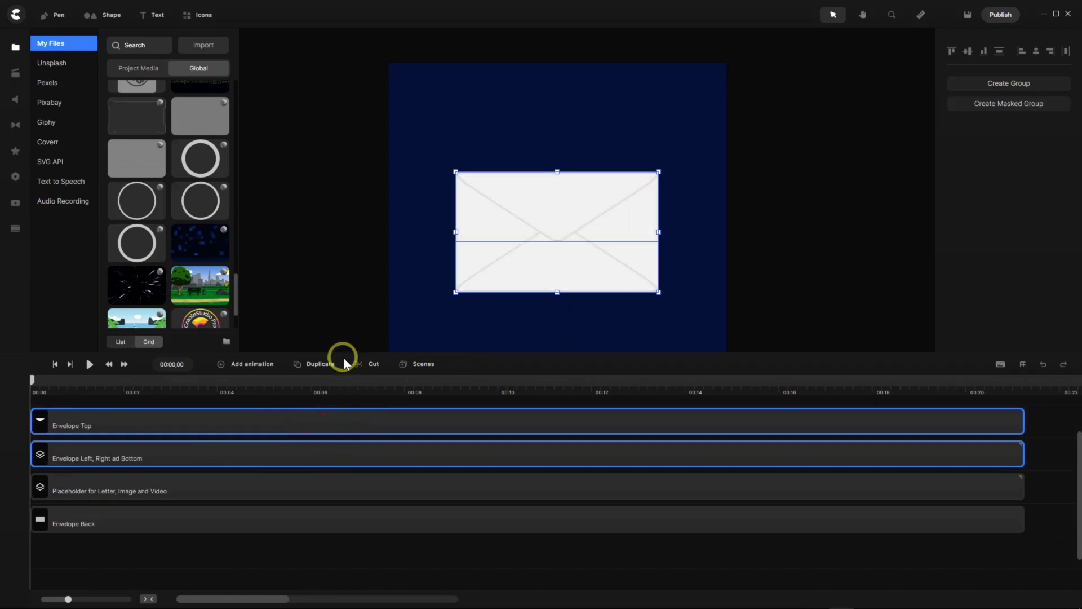
{"action": "left_click_drag", "start_coordinate": [346, 353], "coordinate": [351, 386]}
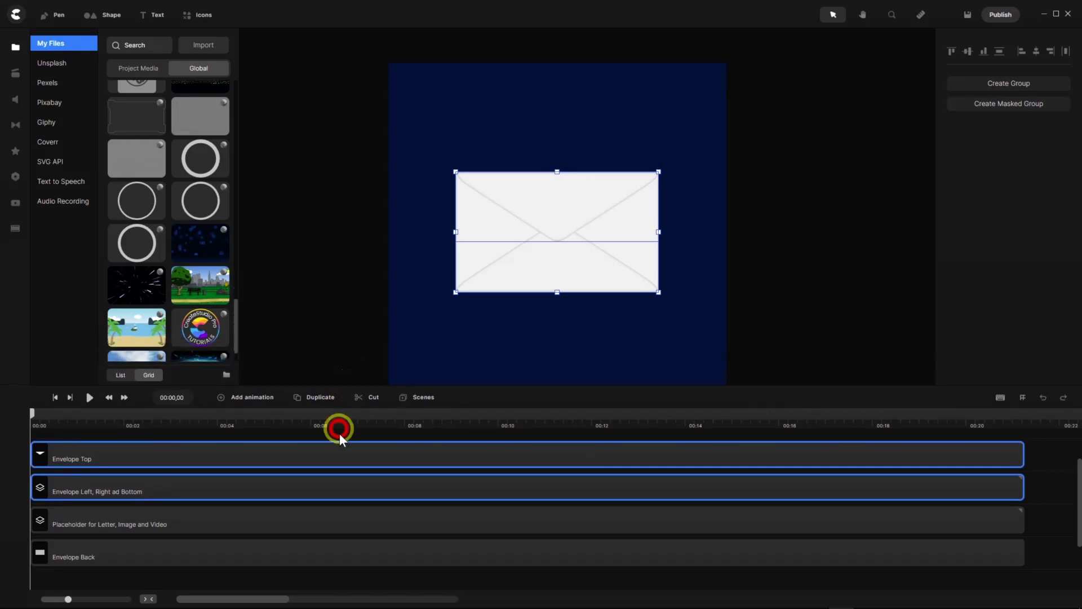
{"action": "scroll", "coordinate": [352, 483], "scroll_direction": "up", "scroll_amount": 1}
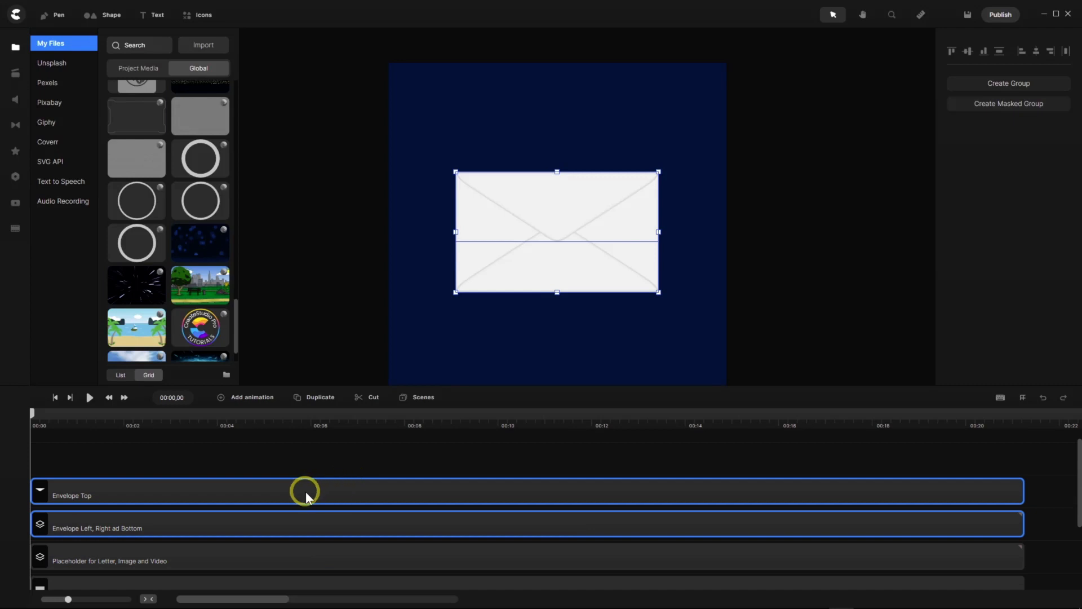
Duplicate the Envelope Top layer and rename the upper copy Envelope Top Duplicate.
{"action": "left_click", "coordinate": [306, 492]}
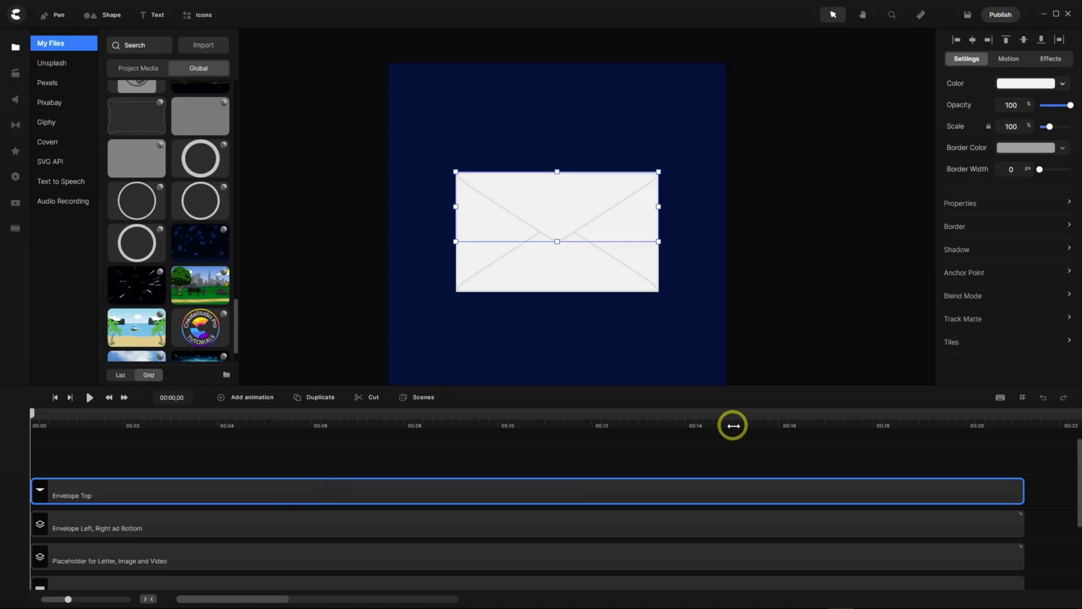
{"action": "left_click", "coordinate": [299, 402]}
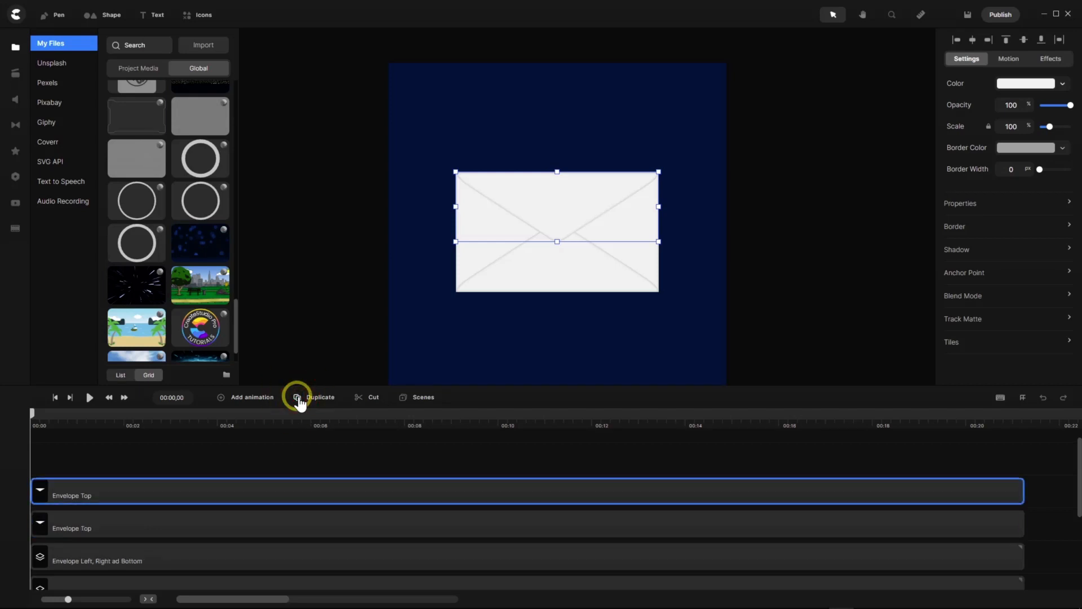
{"action": "right_click", "coordinate": [114, 496]}
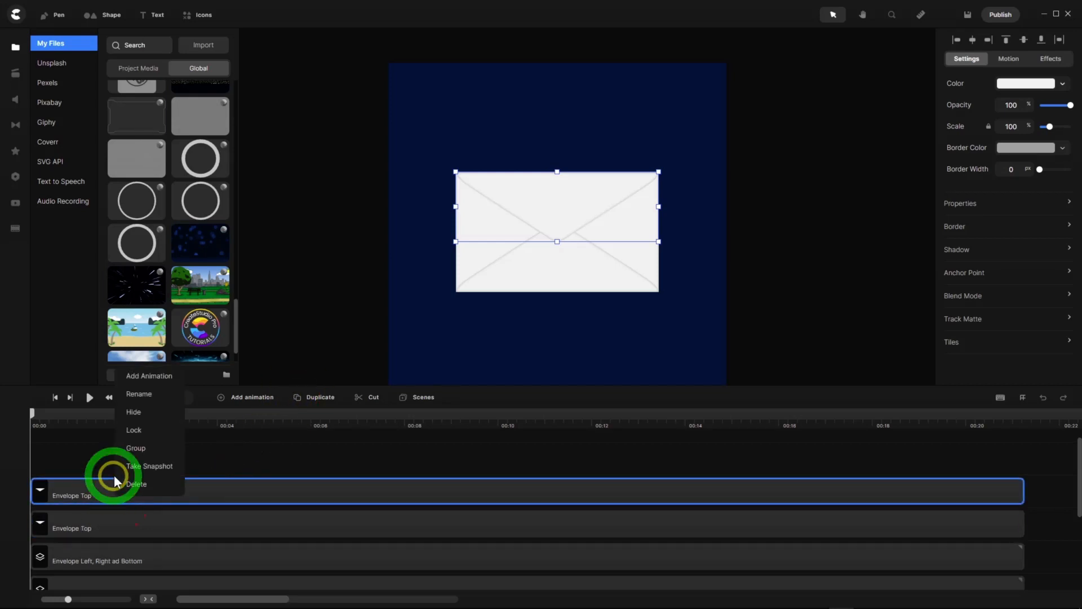
{"action": "left_click", "coordinate": [140, 394]}
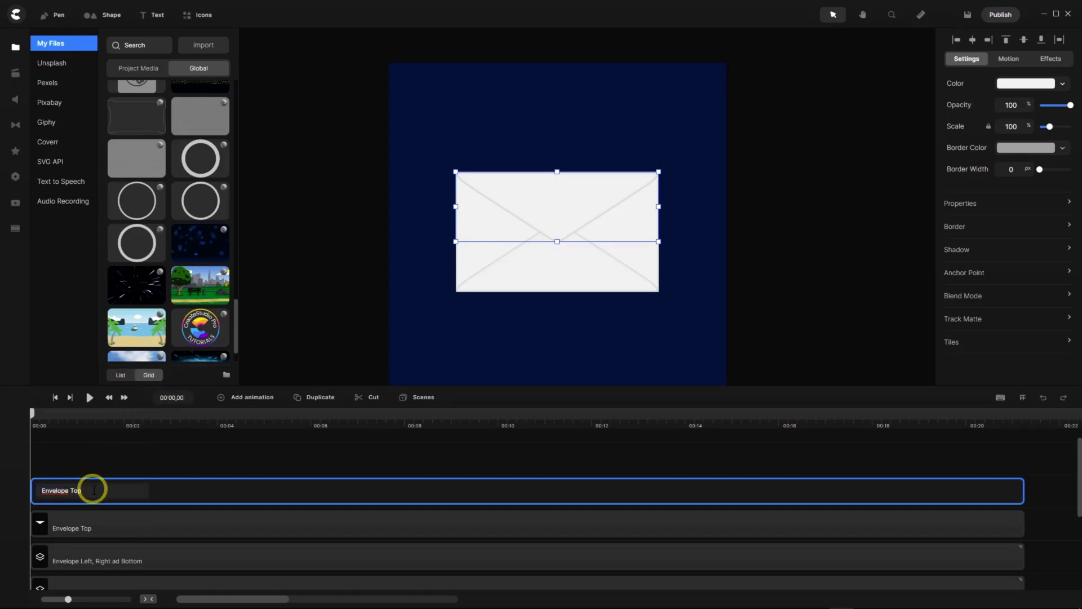
{"action": "type", "text": "Duplicaze"}
{"action": "key", "text": "BackSpace"}
{"action": "key", "text": "BackSpace"}
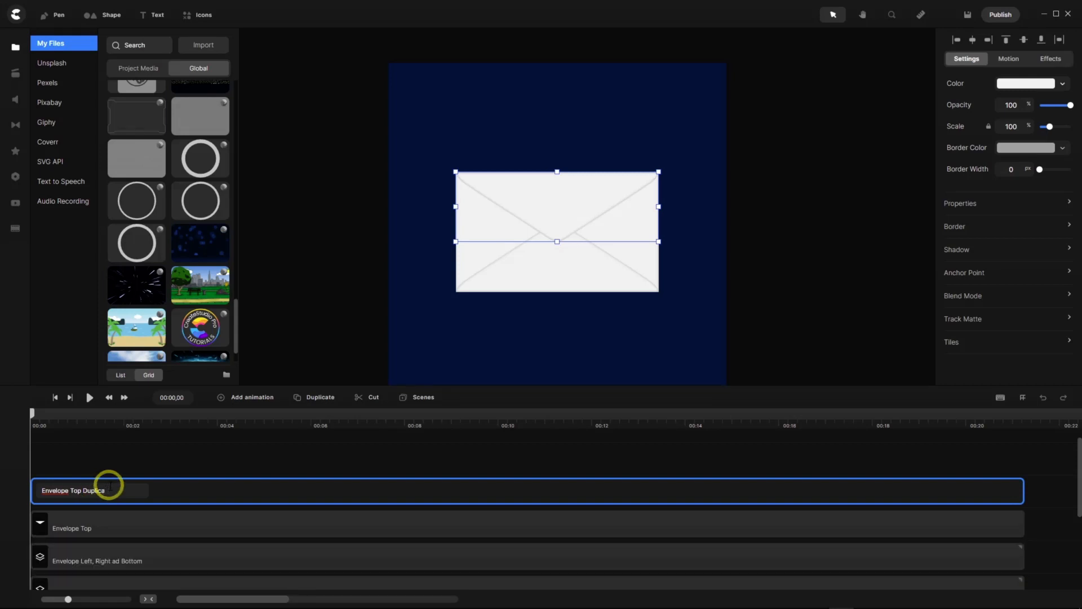
{"action": "type", "text": "te"}
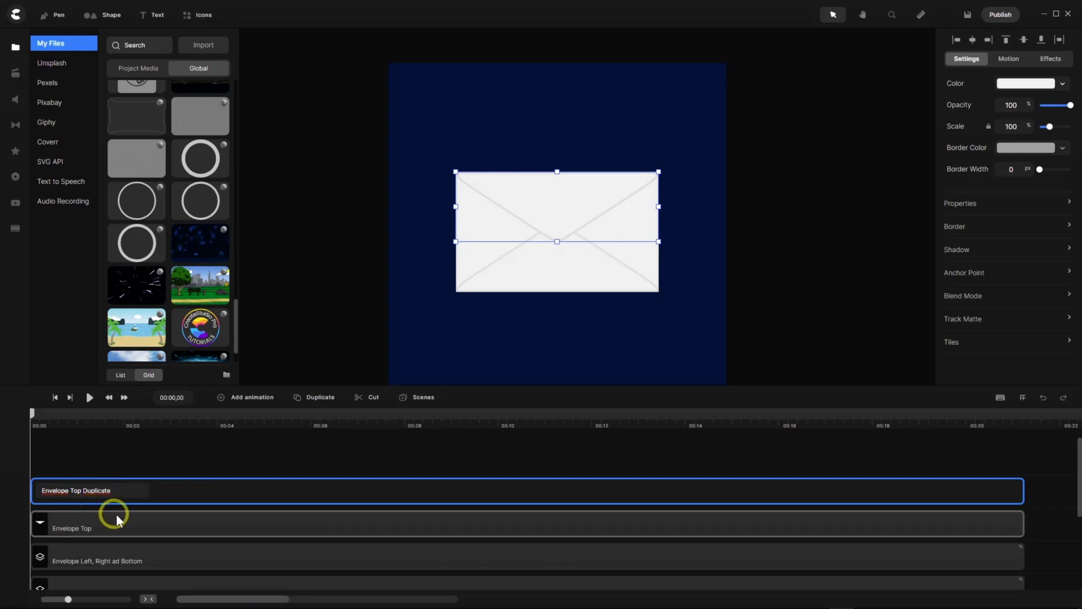
{"action": "left_click", "coordinate": [165, 461]}
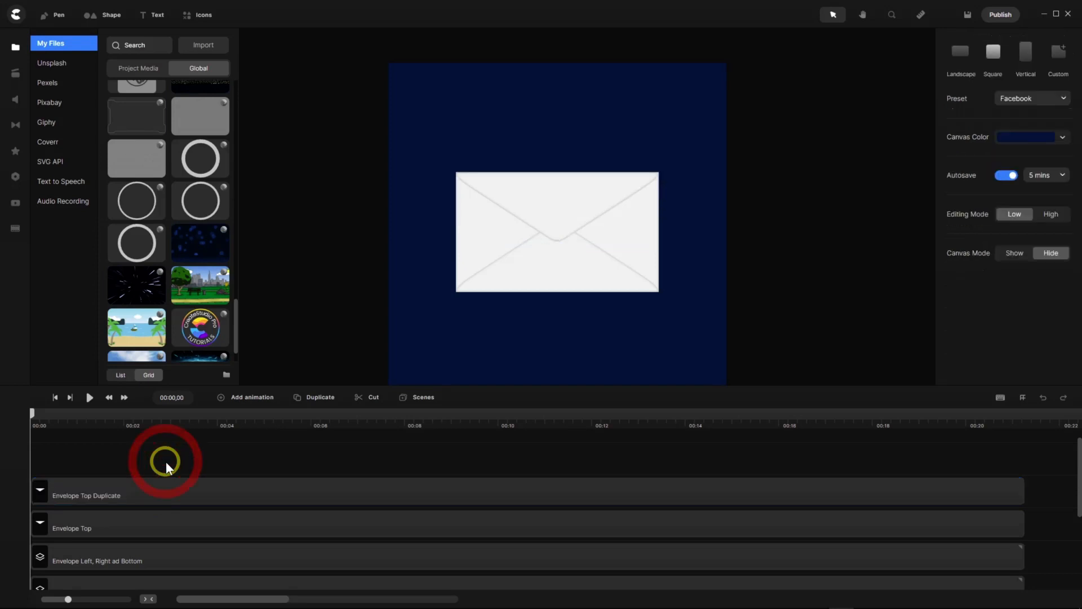
Flip the Envelope Top Duplicate vertically and move it up onto the envelope's upper edge, at y -303 px.
{"action": "left_click", "coordinate": [157, 496]}
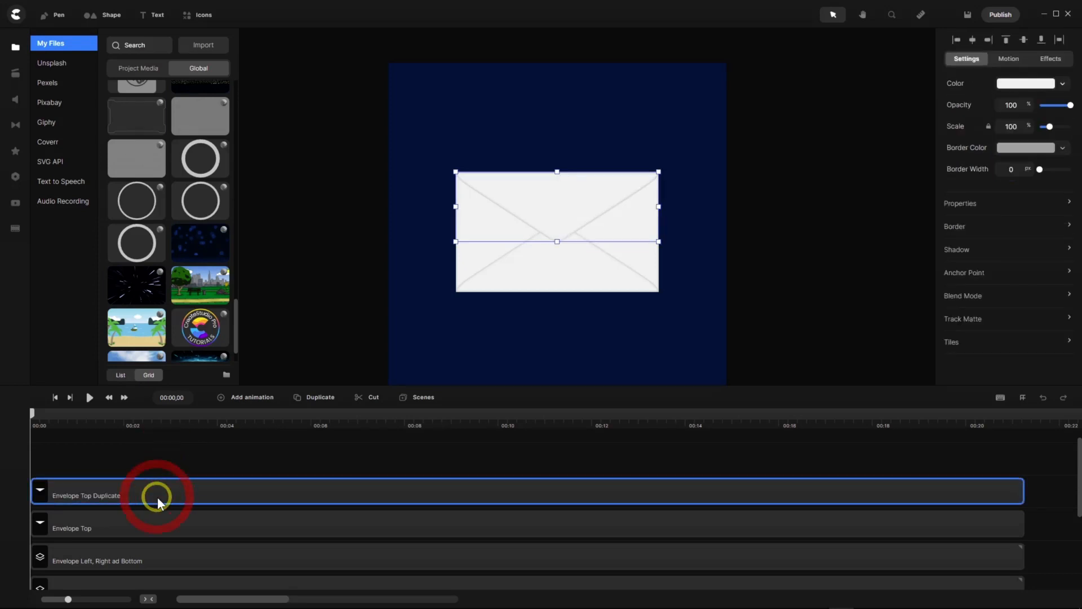
{"action": "left_click", "coordinate": [1070, 204]}
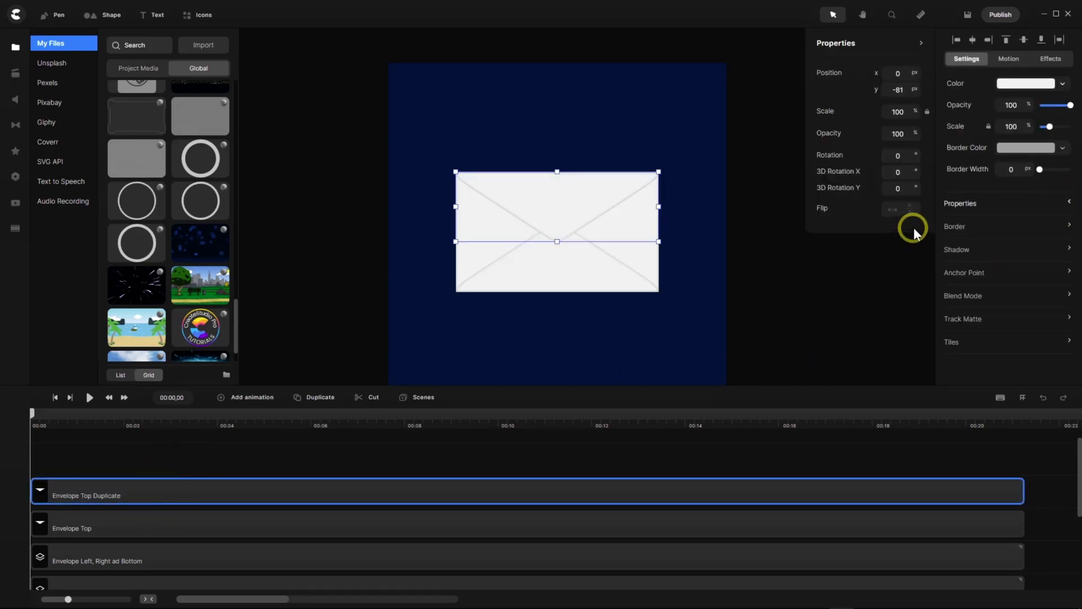
{"action": "left_click", "coordinate": [910, 210]}
{"action": "left_click", "coordinate": [538, 218]}
{"action": "left_click_drag", "start_coordinate": [541, 219], "coordinate": [541, 148]}
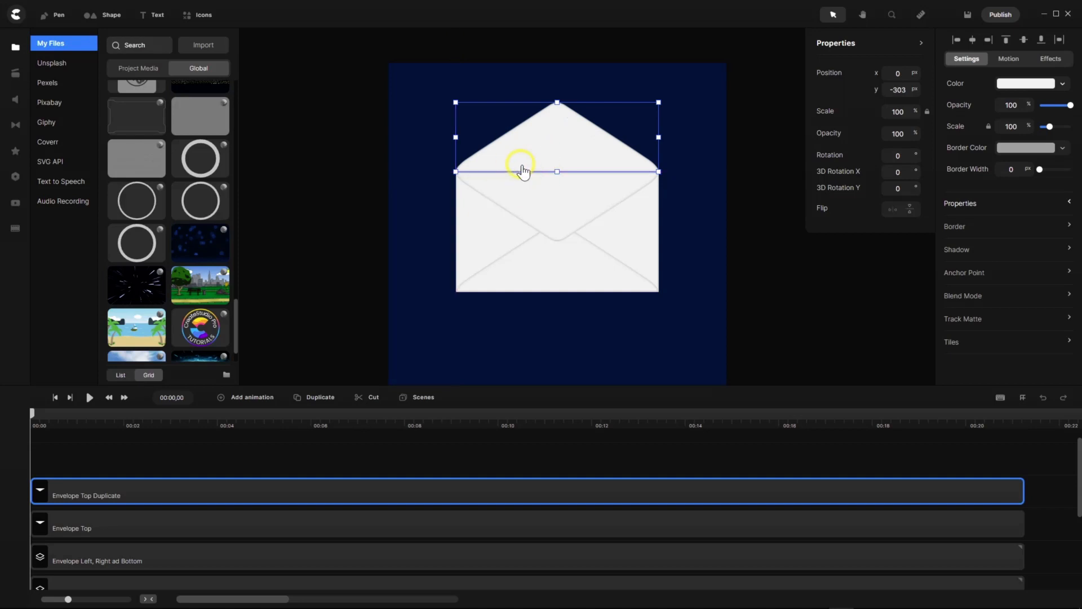
Examine up close how the flipped flap meets the envelope's upper edge and the shadow along the fold.
{"action": "scroll", "coordinate": [520, 169], "scroll_direction": "up", "scroll_amount": 2}
{"action": "scroll", "coordinate": [516, 165], "scroll_direction": "up", "scroll_amount": 3}
{"action": "scroll", "coordinate": [516, 165], "scroll_direction": "down", "scroll_amount": 3}
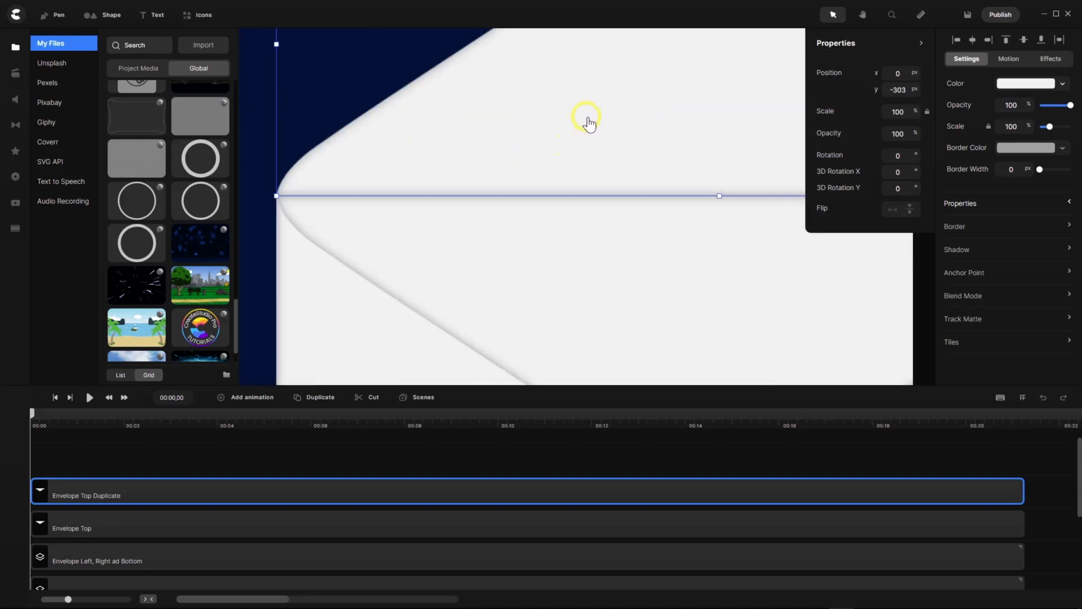
{"action": "left_click_drag", "start_coordinate": [587, 124], "coordinate": [586, 112]}
{"action": "left_click", "coordinate": [274, 456]}
{"action": "scroll", "coordinate": [366, 186], "scroll_direction": "up", "scroll_amount": 3}
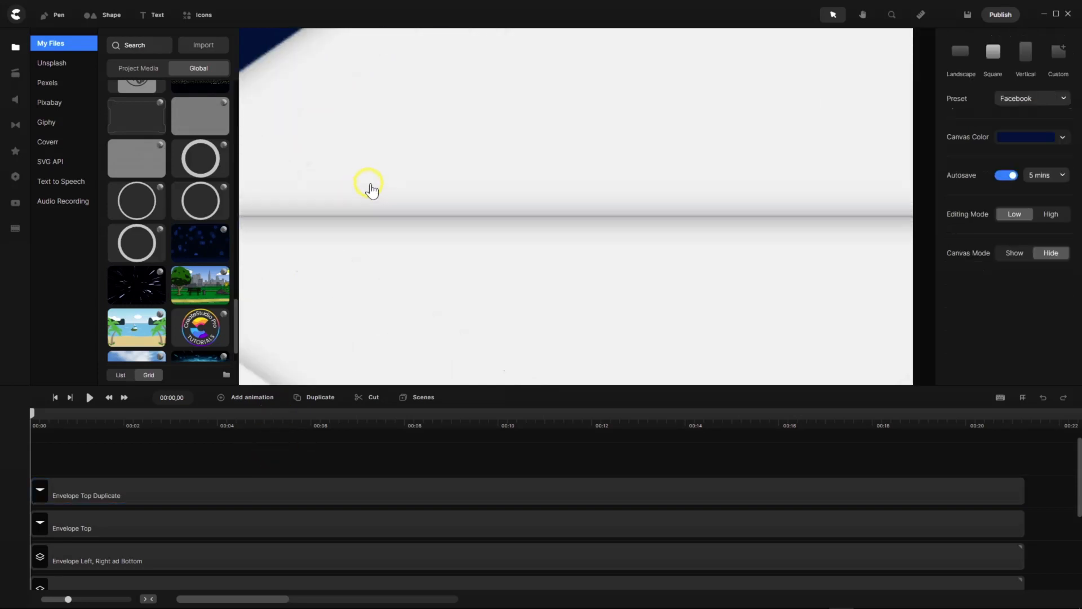
{"action": "scroll", "coordinate": [371, 190], "scroll_direction": "up", "scroll_amount": 2}
{"action": "scroll", "coordinate": [371, 190], "scroll_direction": "down", "scroll_amount": 4}
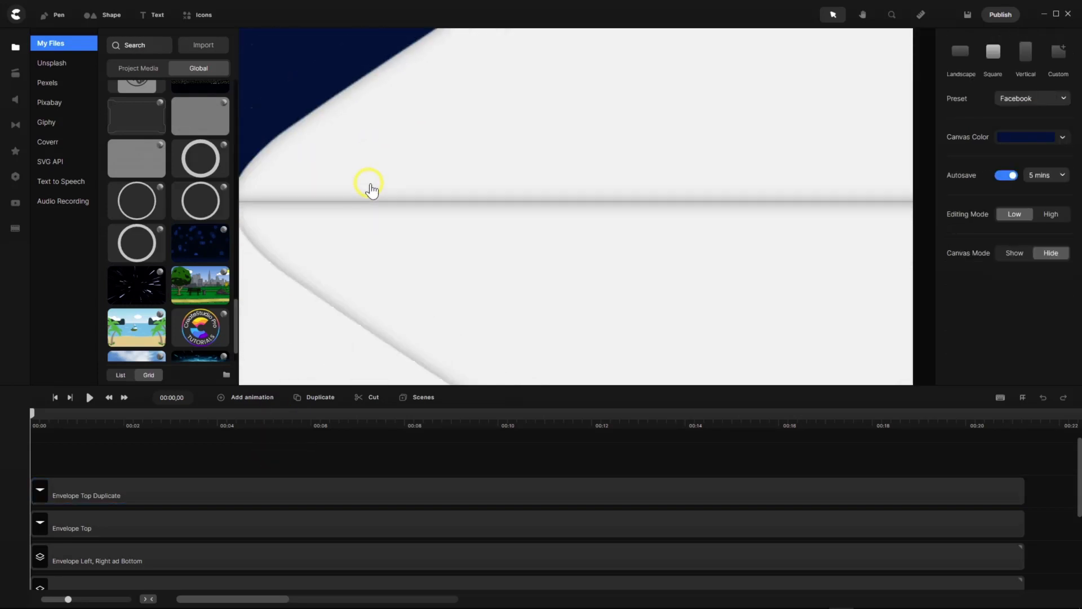
{"action": "scroll", "coordinate": [371, 190], "scroll_direction": "down", "scroll_amount": 6}
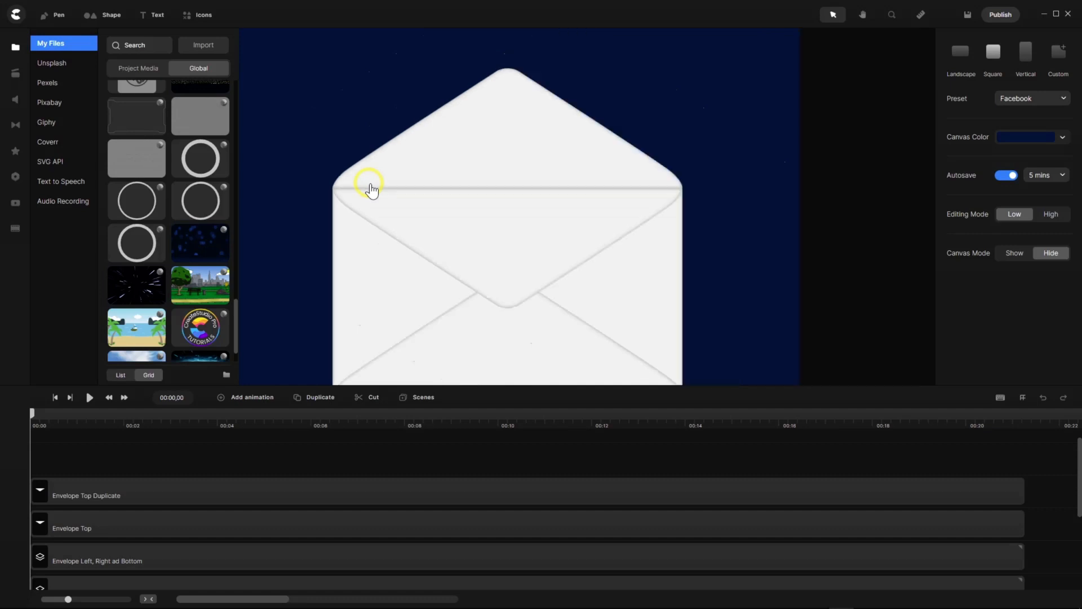
Remove the Inner Shadow effect from the Envelope Top Duplicate and set its opacity to 0%.
{"action": "left_click", "coordinate": [134, 495]}
{"action": "left_click", "coordinate": [133, 496]}
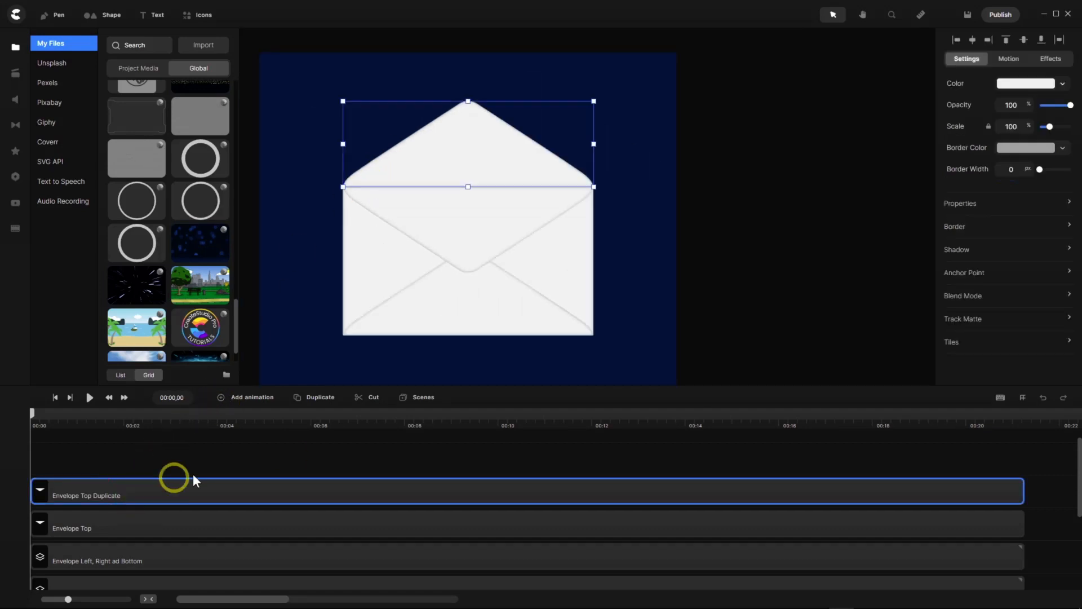
{"action": "left_click", "coordinate": [1067, 64]}
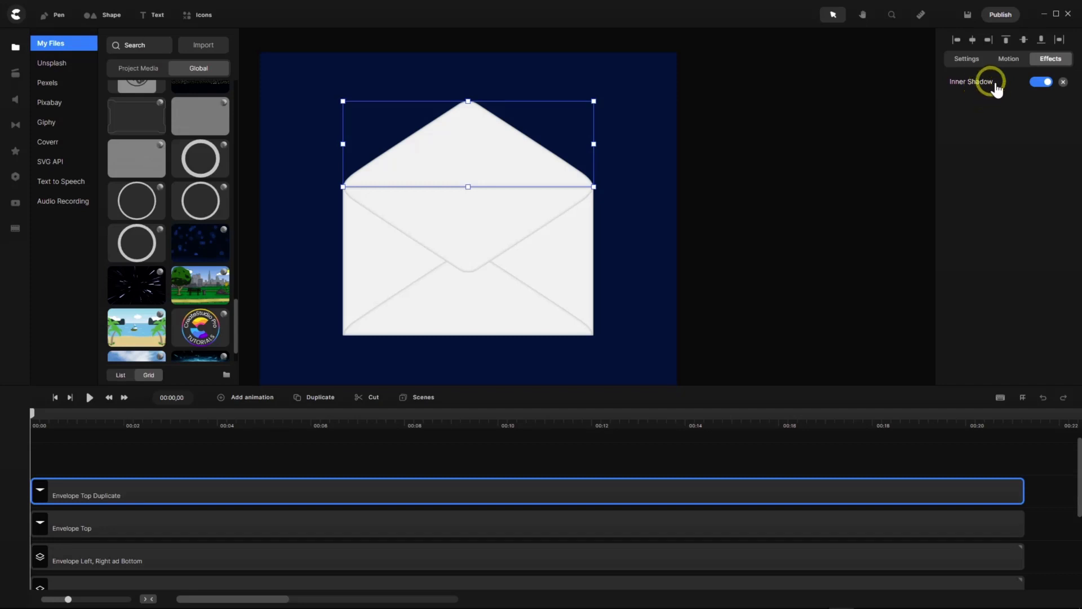
{"action": "left_click", "coordinate": [1063, 82]}
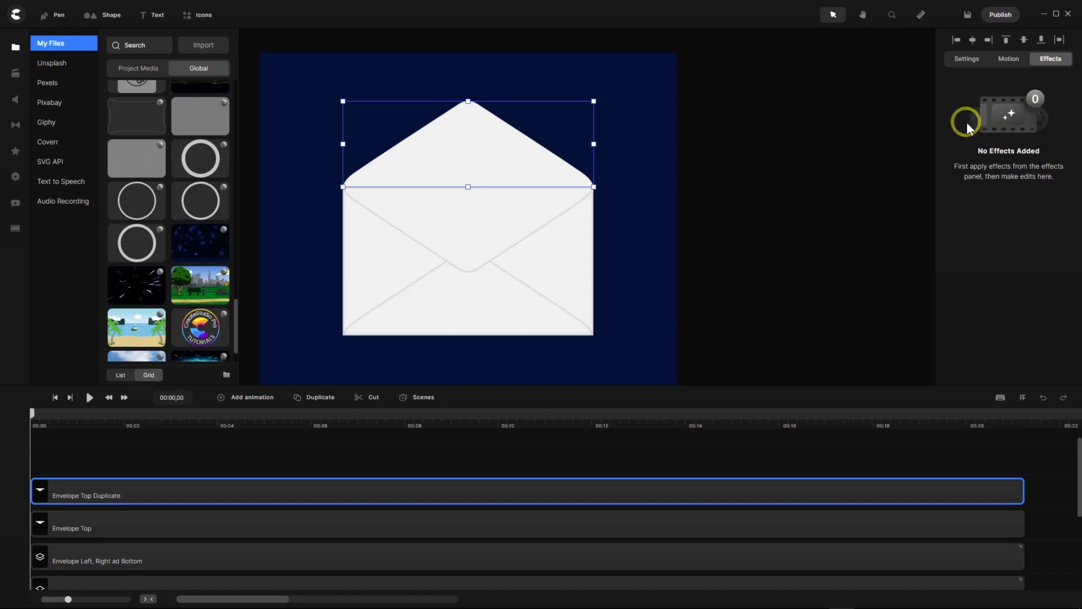
{"action": "left_click", "coordinate": [968, 58]}
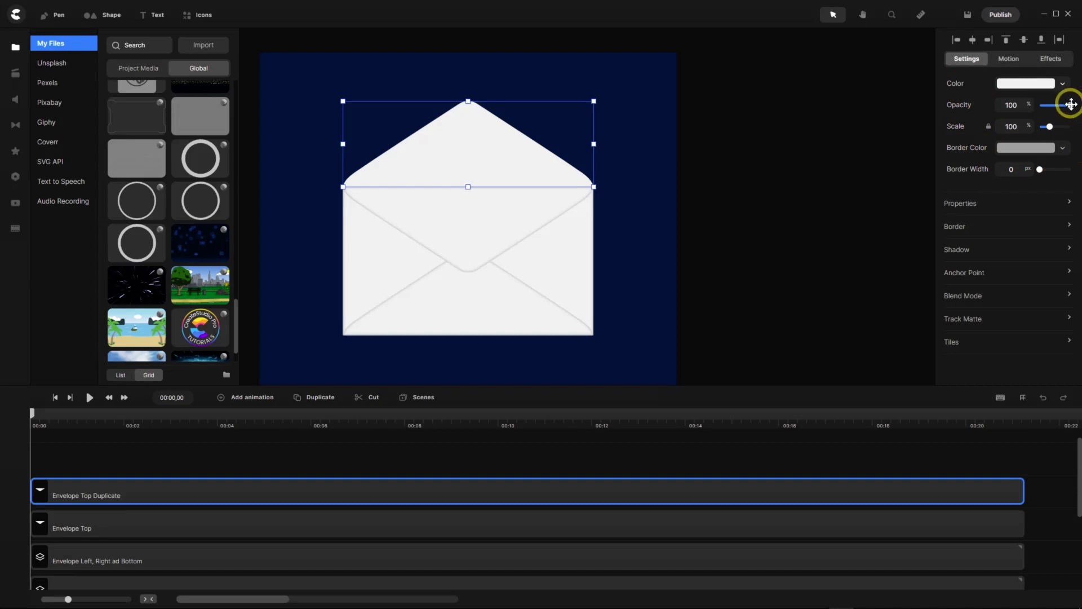
{"action": "left_click_drag", "start_coordinate": [1072, 104], "coordinate": [1022, 105]}
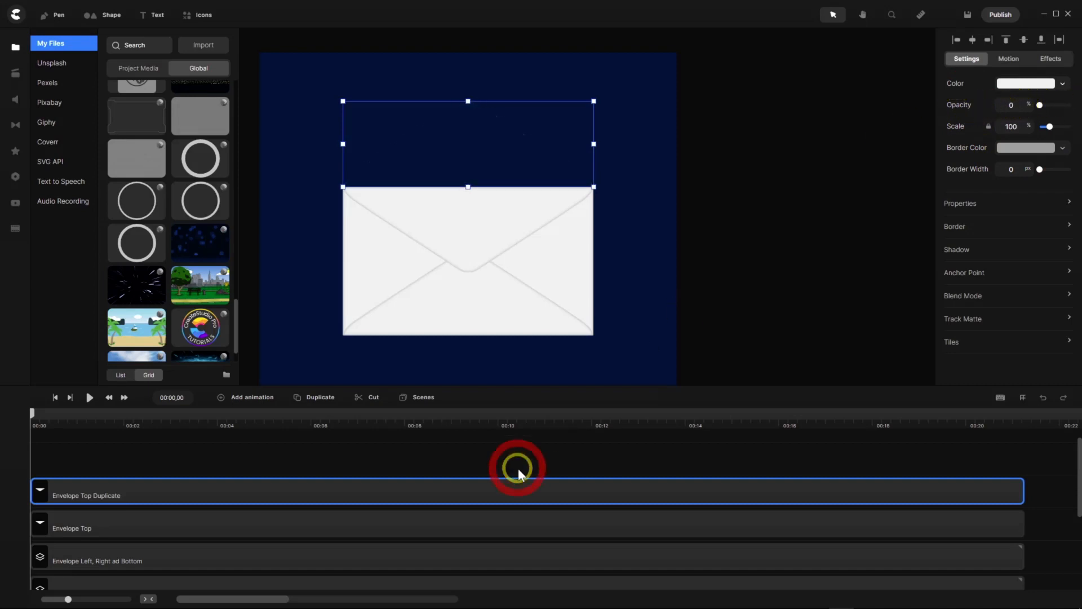
{"action": "left_click", "coordinate": [344, 455]}
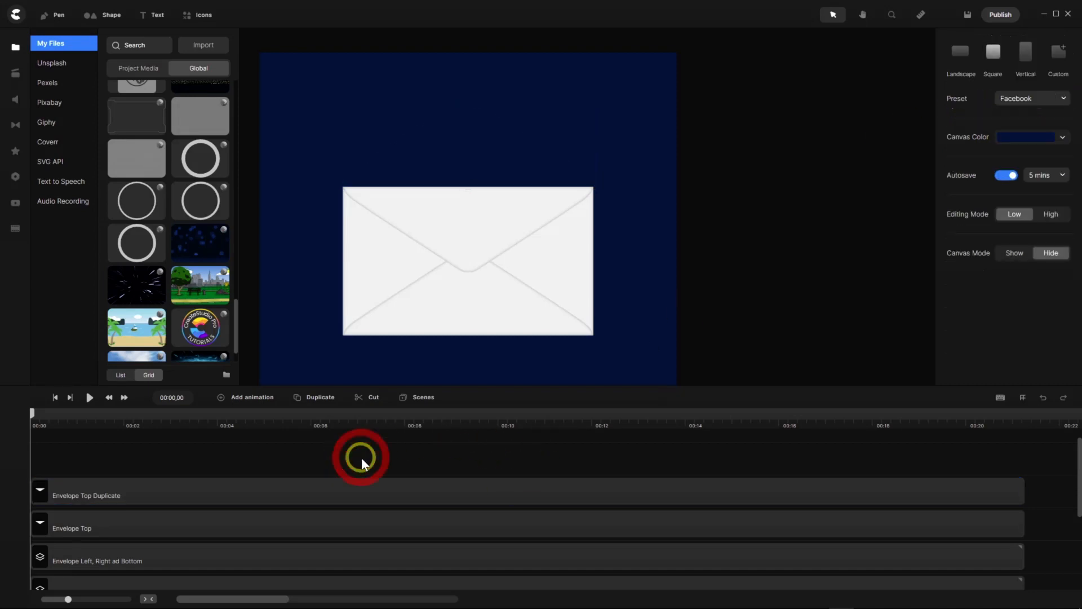
Group the Envelope Top and Envelope Top Duplicate layers and rename the group Envelope Top.
{"action": "left_click_drag", "start_coordinate": [362, 458], "coordinate": [285, 532]}
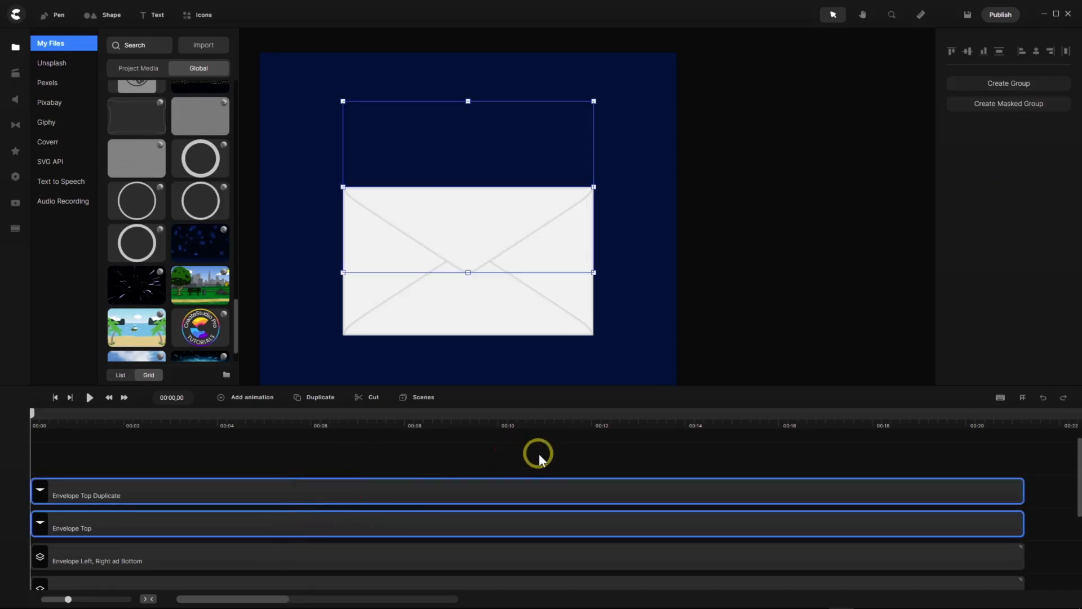
{"action": "key", "text": "ctrl"}
{"action": "key", "text": "ctrl+g"}
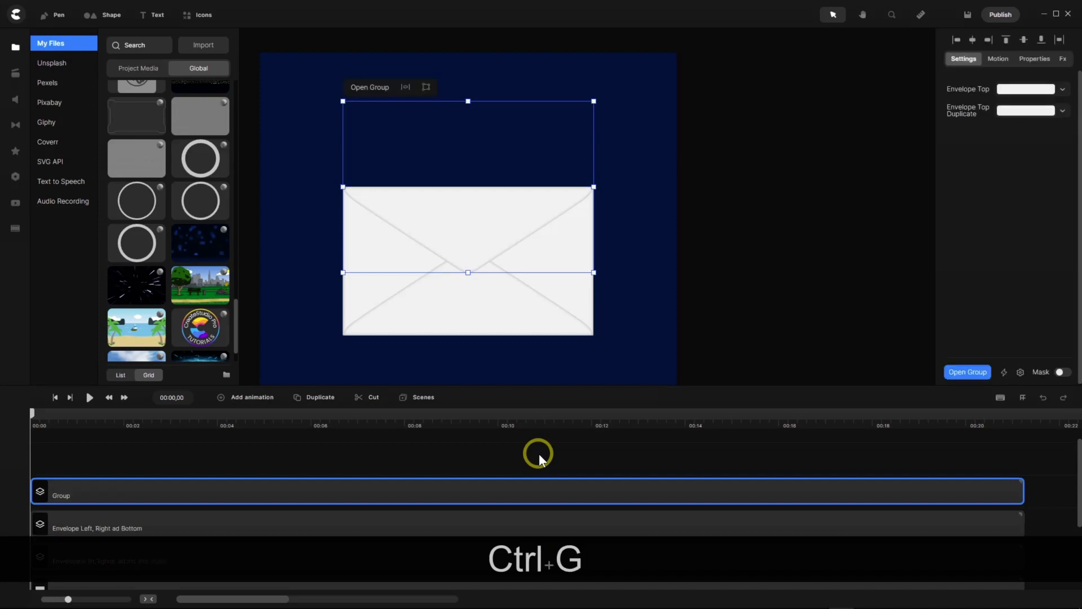
{"action": "right_click", "coordinate": [73, 489]}
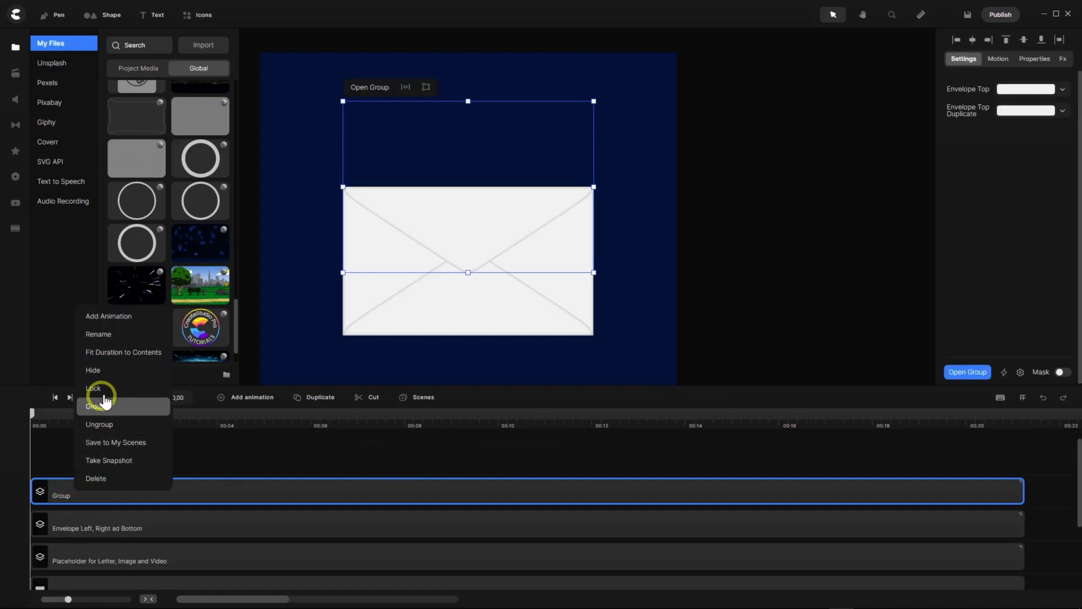
{"action": "left_click", "coordinate": [110, 337]}
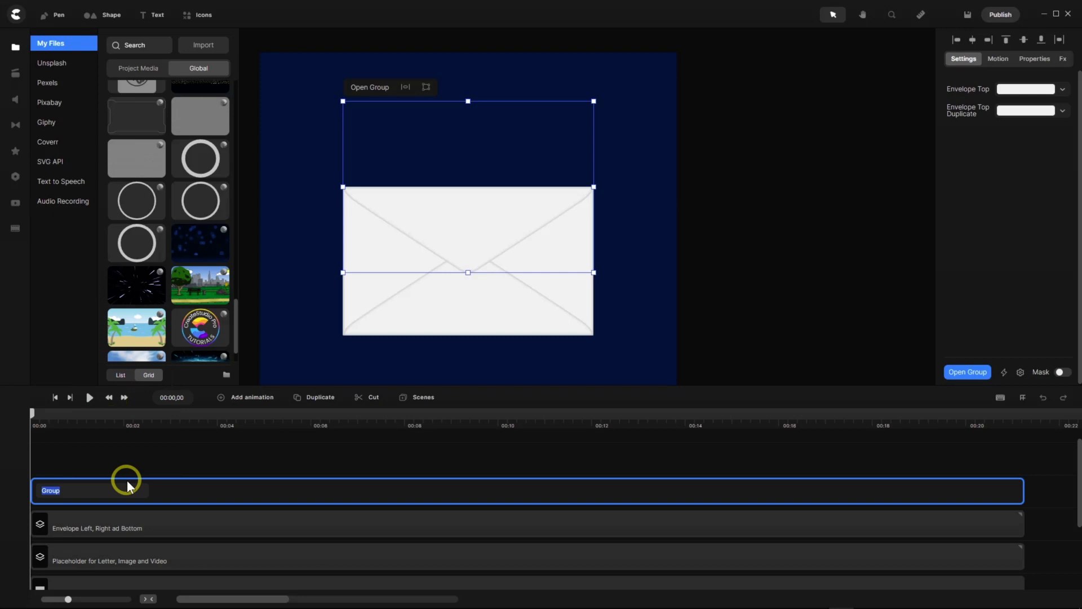
{"action": "key", "text": "ctrl+v"}
{"action": "triple_click", "coordinate": [107, 488]}
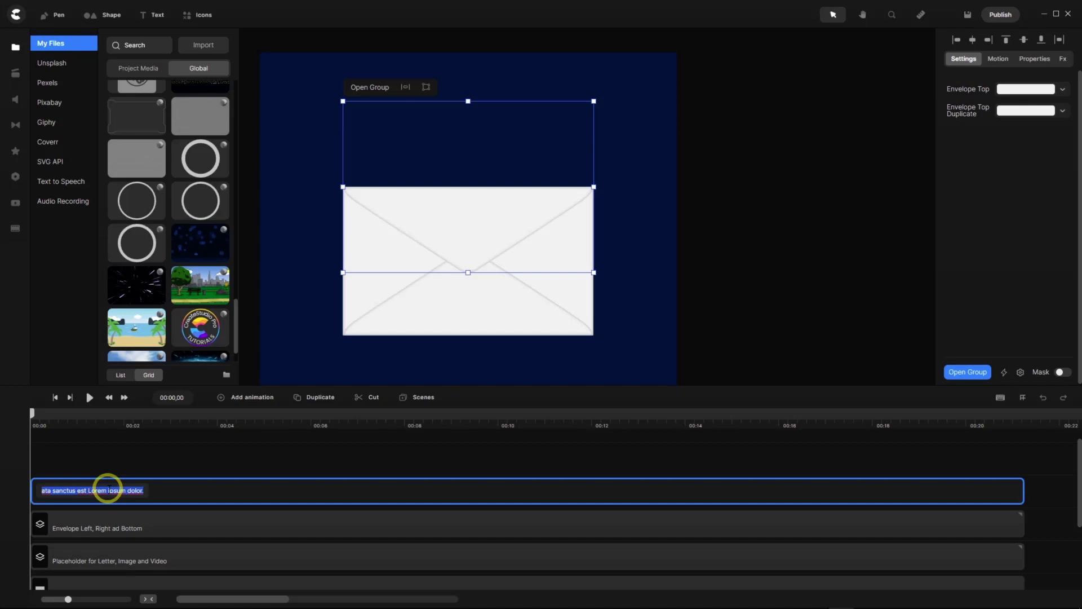
{"action": "type", "text": "Envelope Top"}
{"action": "key", "text": "Return"}
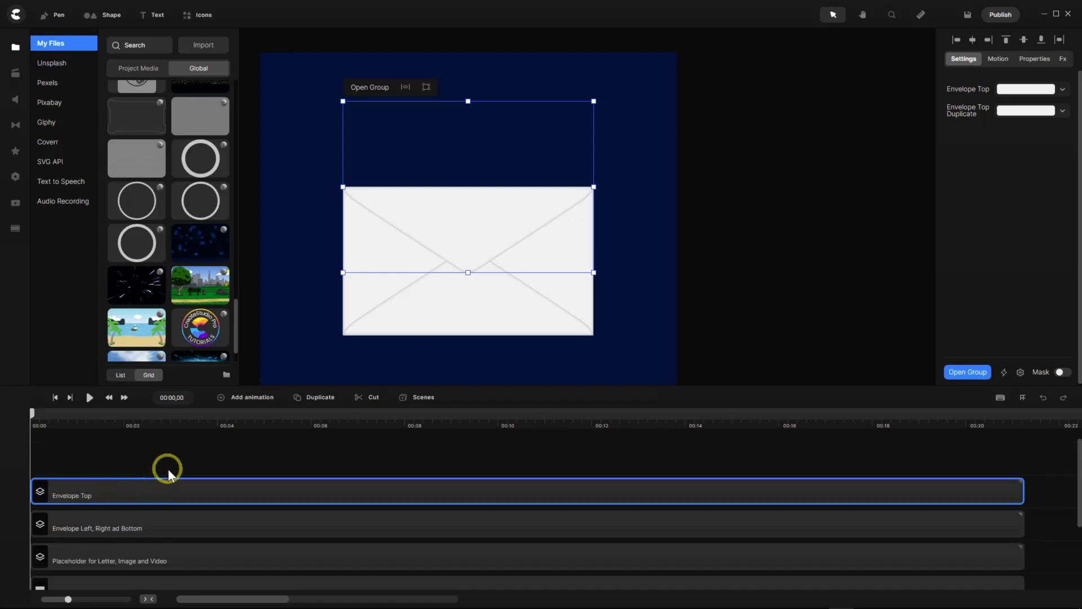
Try tilting the Envelope Top group with a 3D Rotation X of -20° and reset that rotation to 0.
{"action": "left_click", "coordinate": [1036, 59]}
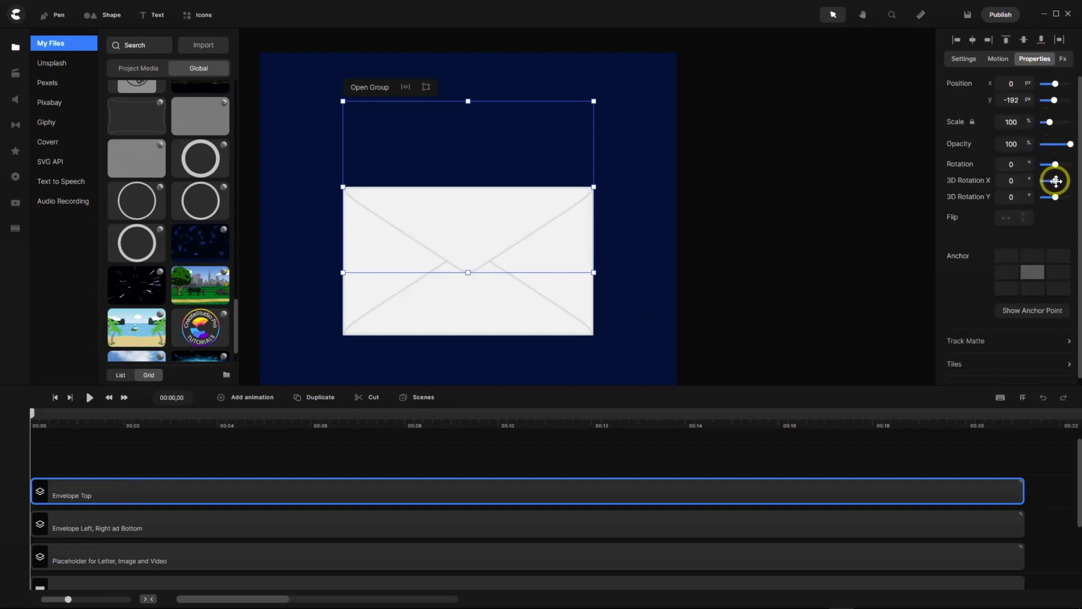
{"action": "mouse_move", "coordinate": [1056, 180]}
{"action": "left_mouse_down"}
{"action": "mouse_move", "coordinate": [1070, 182]}
{"action": "mouse_move", "coordinate": [1056, 179]}
{"action": "left_mouse_up"}
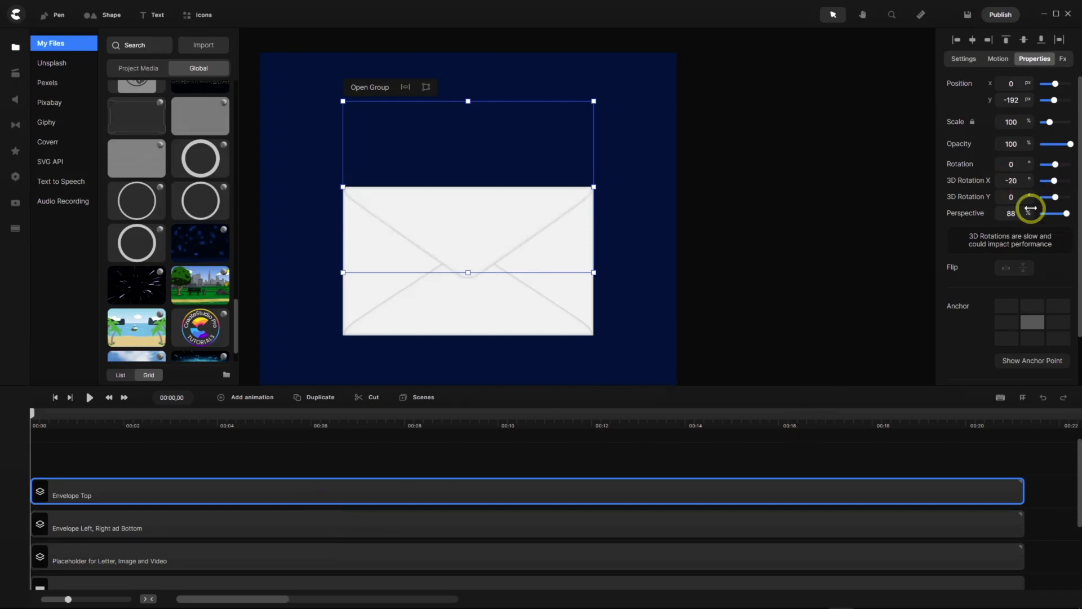
{"action": "left_click", "coordinate": [1020, 183]}
{"action": "left_click_drag", "start_coordinate": [1020, 182], "coordinate": [1001, 179]}
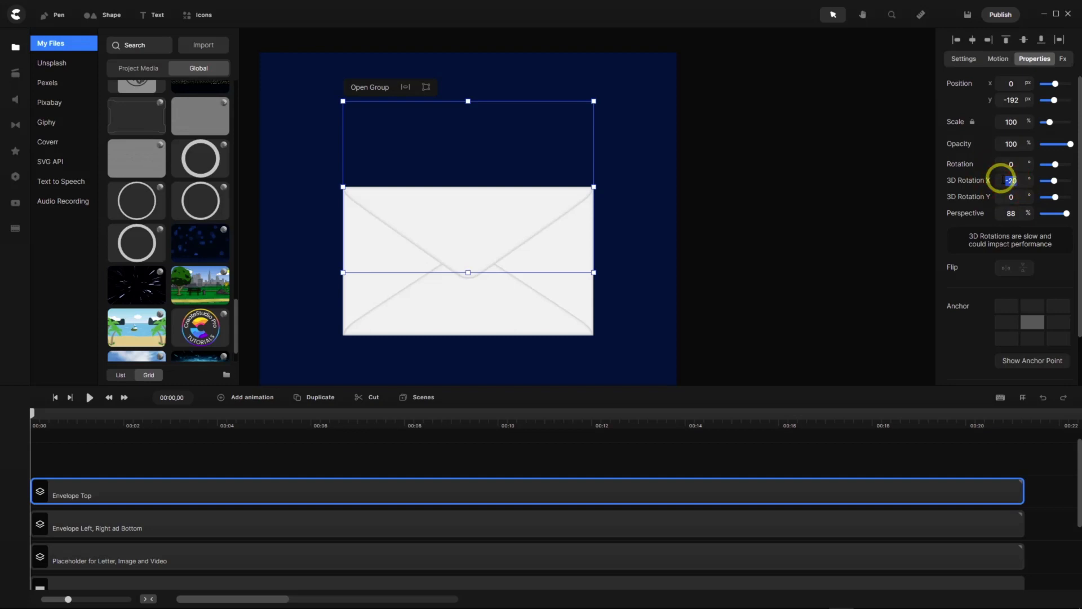
{"action": "type", "text": "0"}
{"action": "key", "text": "Return"}
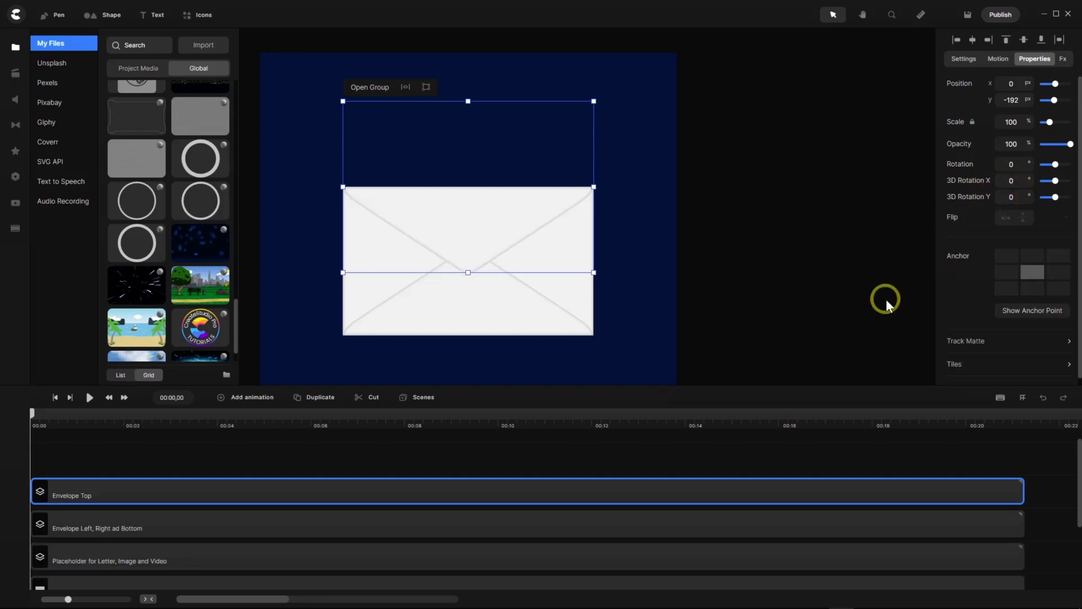
Copy the hex code of the Envelope left fill color from the Envelope Left, Right ad Bottom group.
{"action": "left_click", "coordinate": [336, 525]}
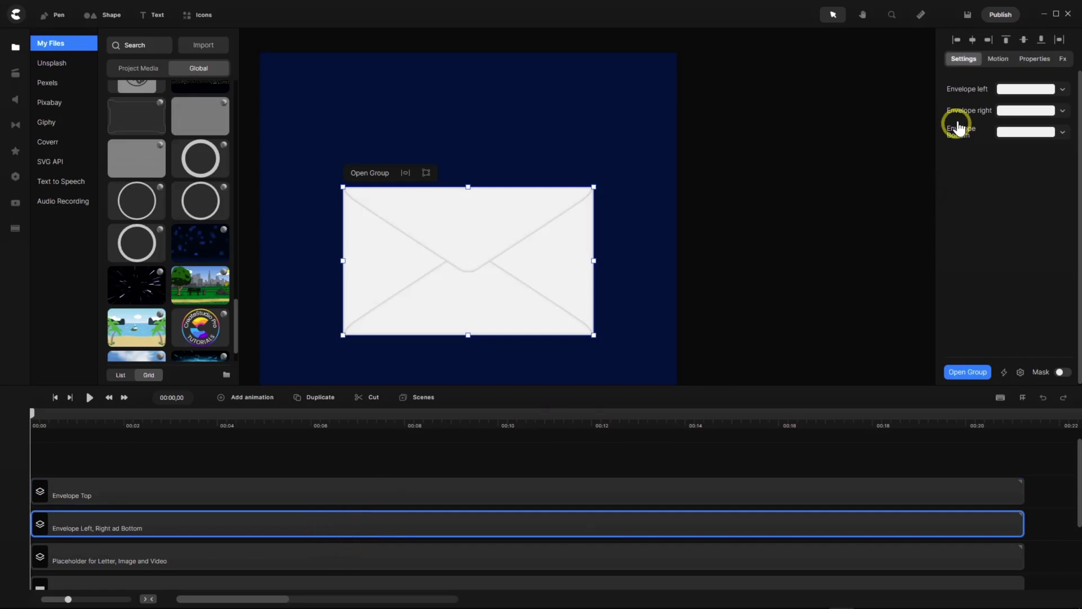
{"action": "left_click", "coordinate": [1014, 91]}
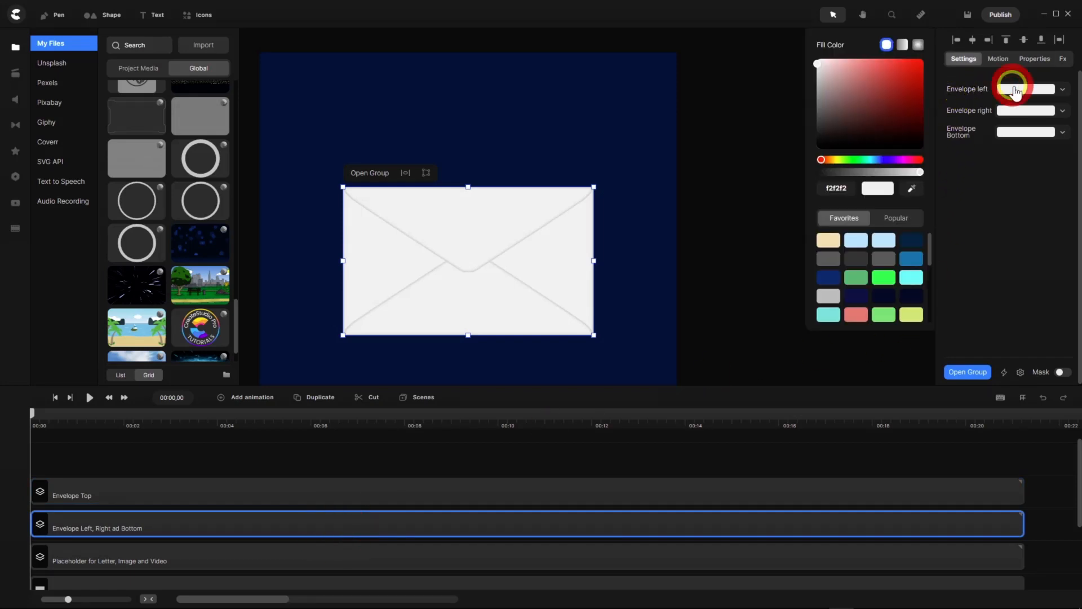
{"action": "double_click", "coordinate": [835, 188]}
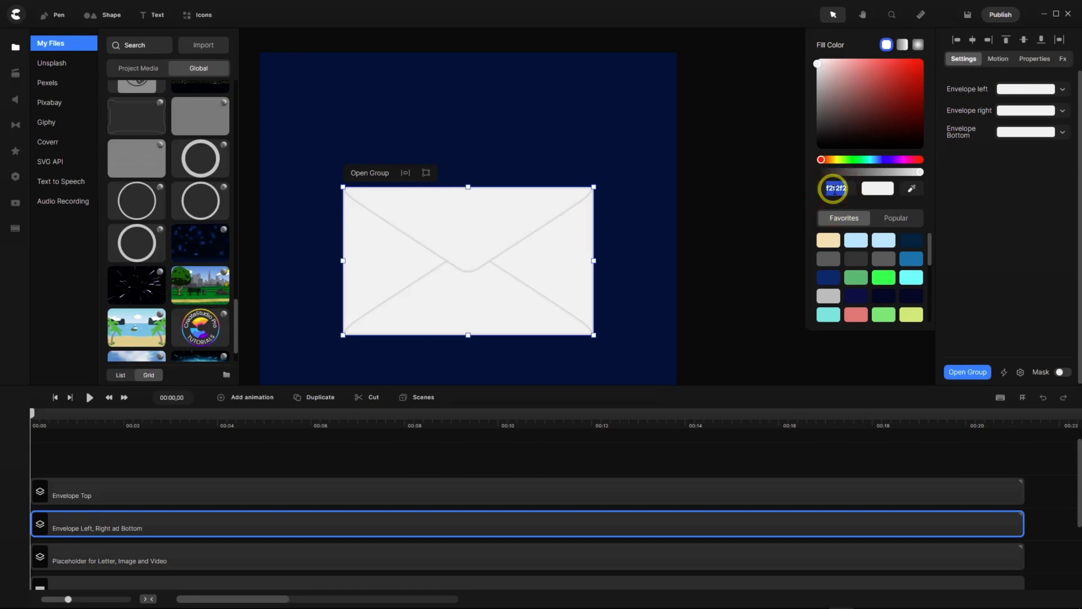
{"action": "key", "text": "ctrl+c"}
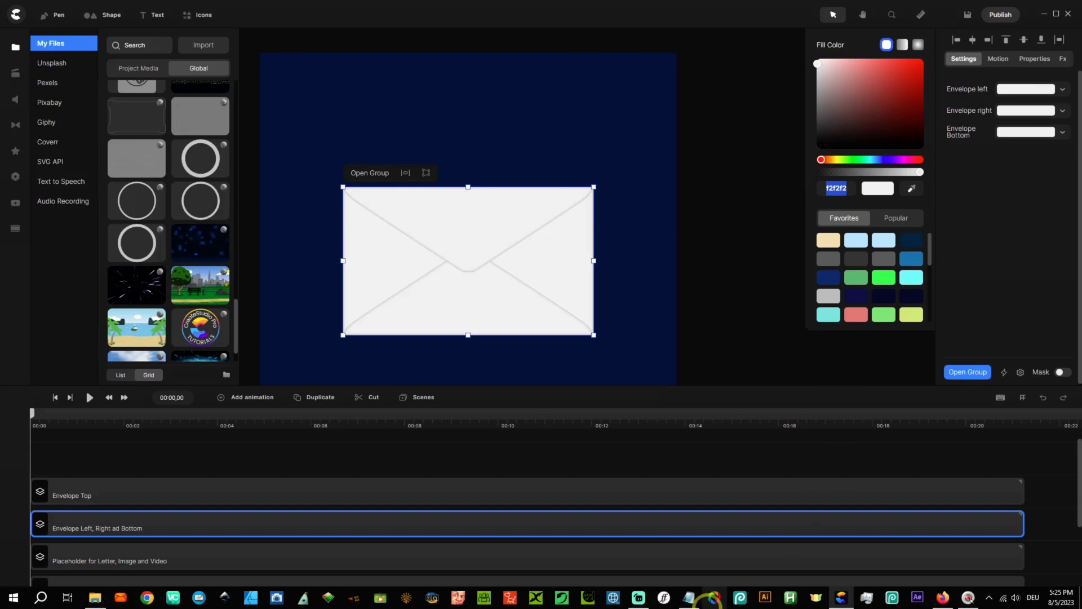
Switch to Lorem Ipsum.txt in Notepad and add the line "light: f2f2f2" below the existing color codes.
{"action": "left_click", "coordinate": [689, 597]}
{"action": "left_click", "coordinate": [725, 268]}
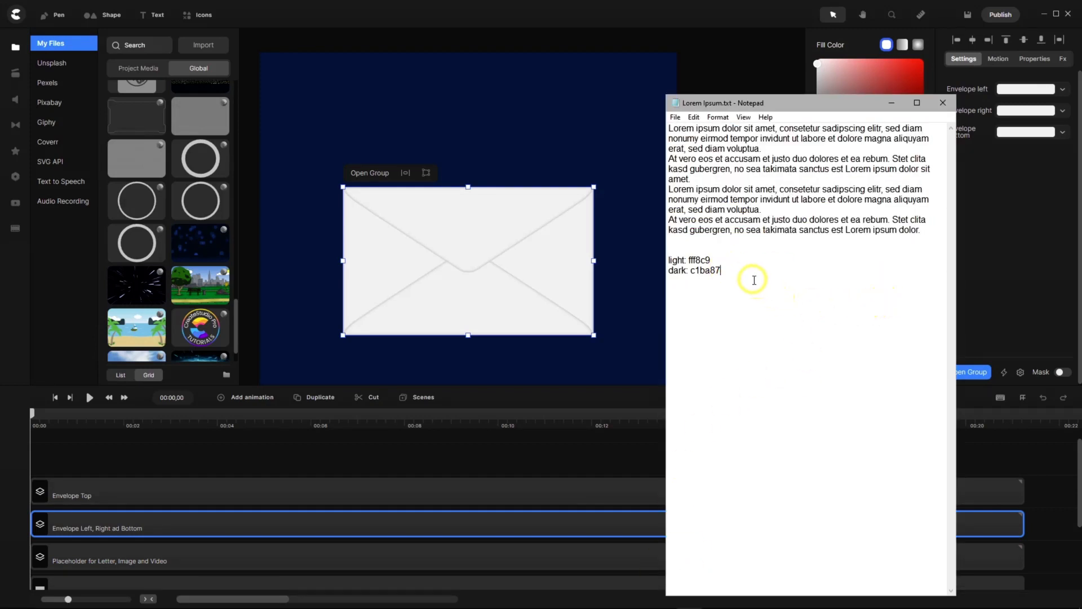
{"action": "key", "text": "Return"}
{"action": "key", "text": "Return"}
{"action": "key", "text": "Return"}
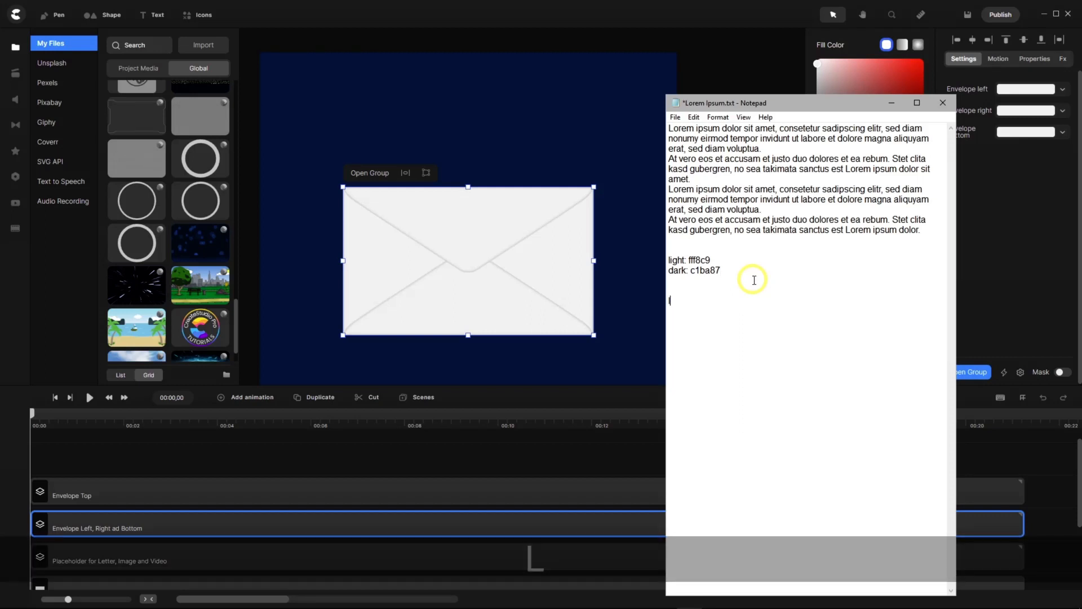
{"action": "type", "text": "light"}
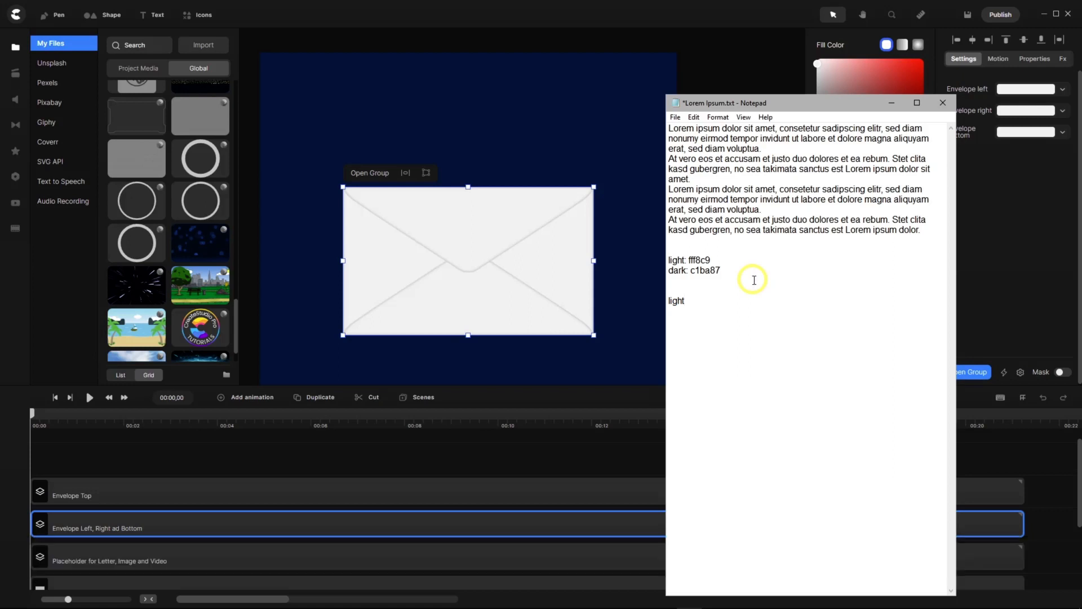
{"action": "type", "text": ":"}
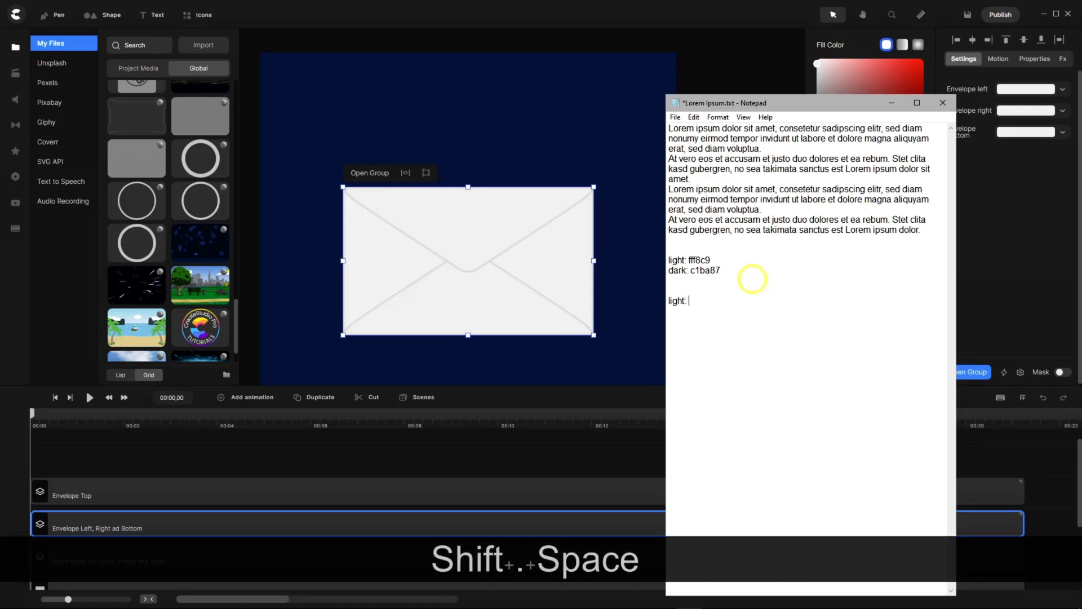
{"action": "key", "text": "ctrl+v"}
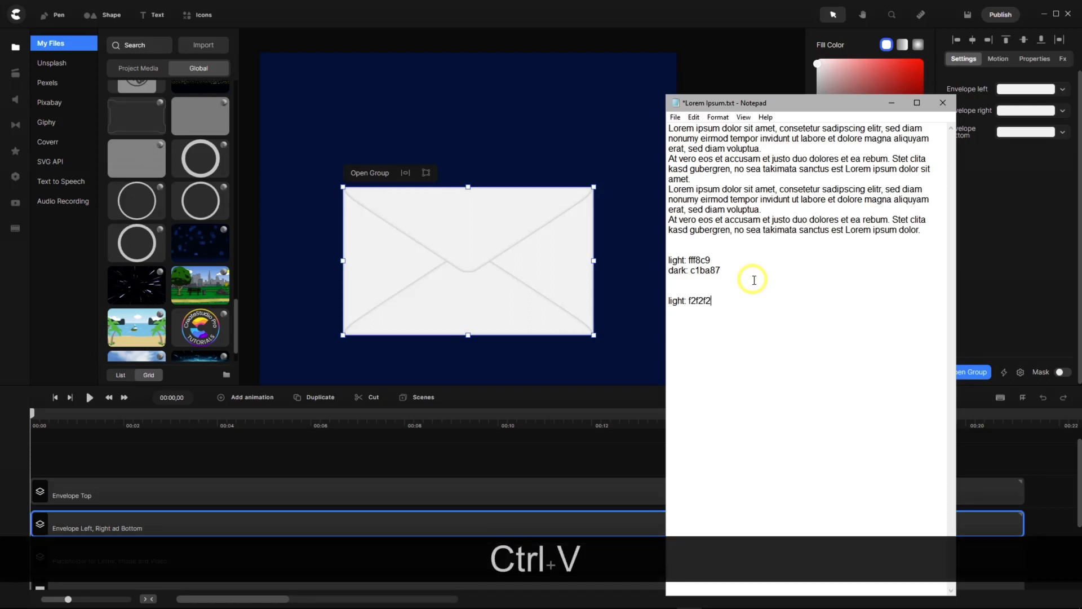
Switch back to the envelope project in CreateStudio and copy the hex code of the Envelope Back layer's fill color.
{"action": "left_click", "coordinate": [1015, 177]}
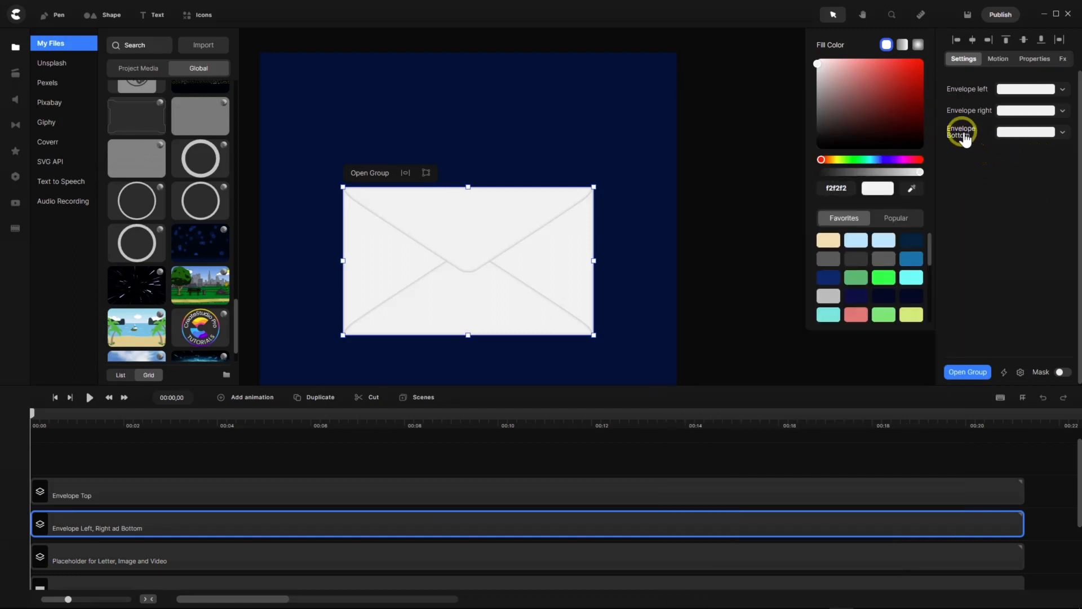
{"action": "scroll", "coordinate": [391, 553], "scroll_direction": "down", "scroll_amount": 2}
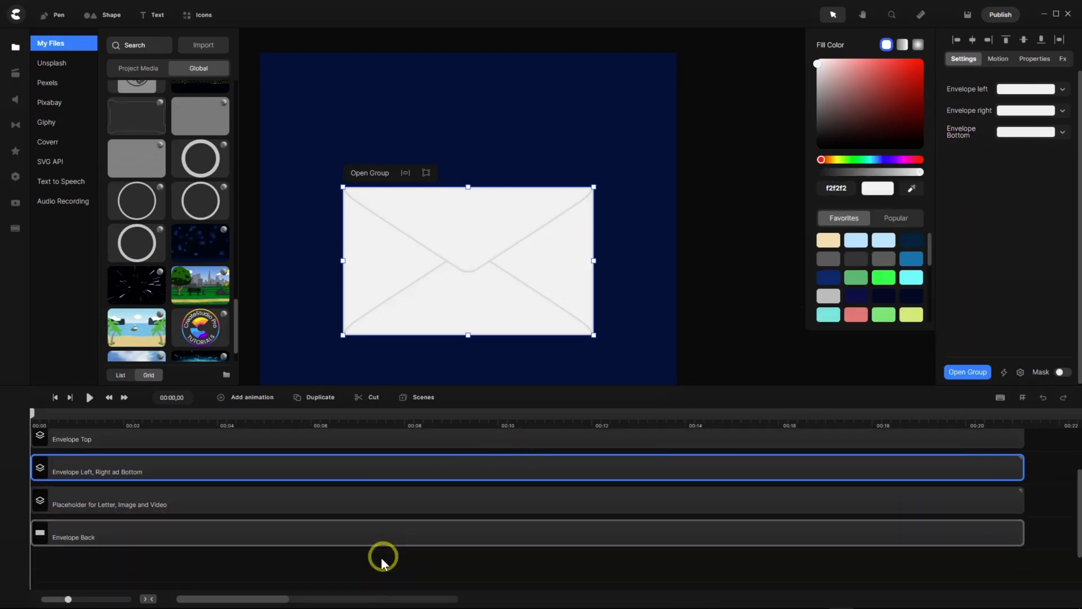
{"action": "left_click", "coordinate": [377, 540]}
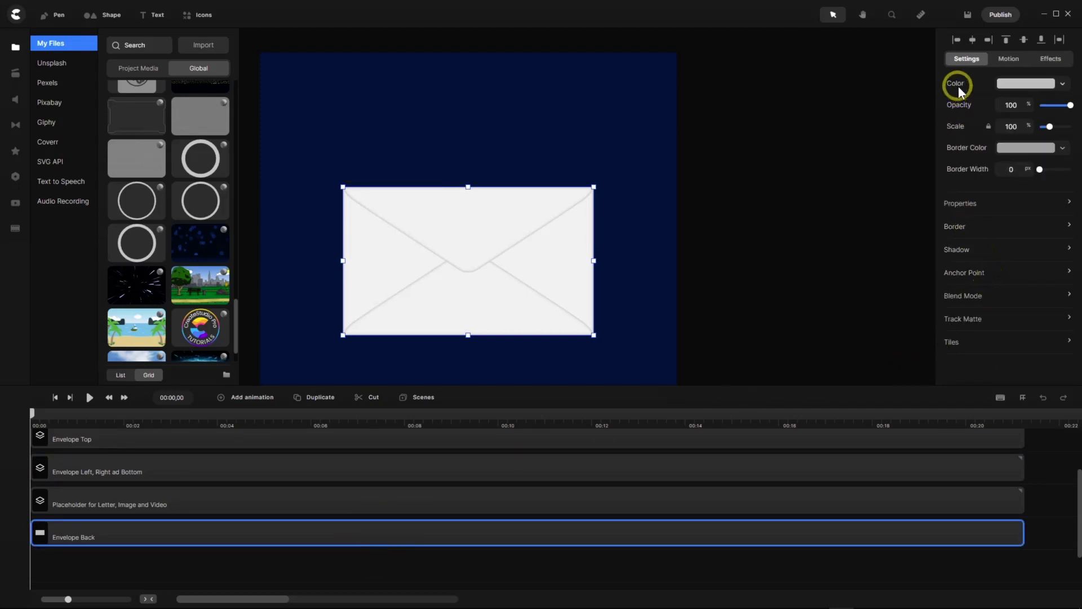
{"action": "left_click", "coordinate": [1007, 82]}
{"action": "double_click", "coordinate": [839, 189]}
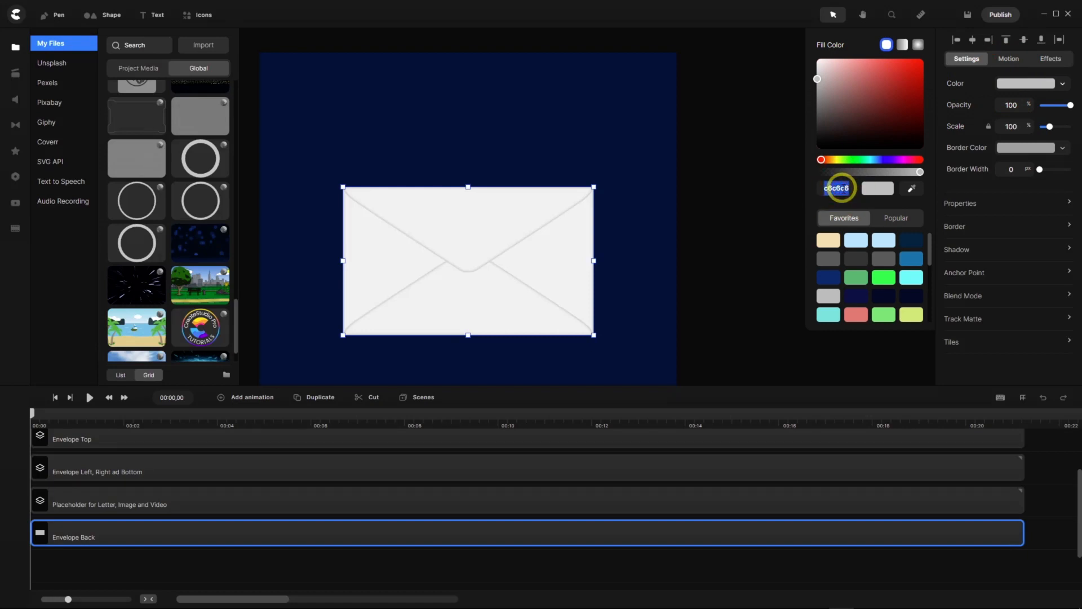
{"action": "key", "text": "ctrl+c"}
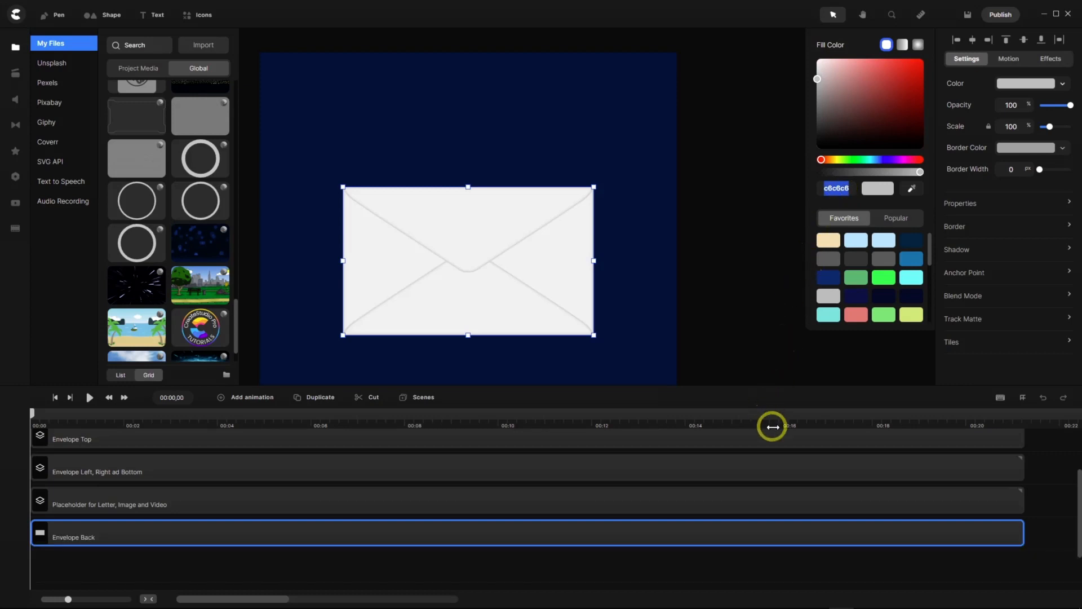
Switch to Lorem Ipsum.txt in Notepad and add the line "dark: c6c6c6" below "light: f2f2f2".
{"action": "scroll", "coordinate": [755, 451], "scroll_direction": "down", "scroll_amount": 1}
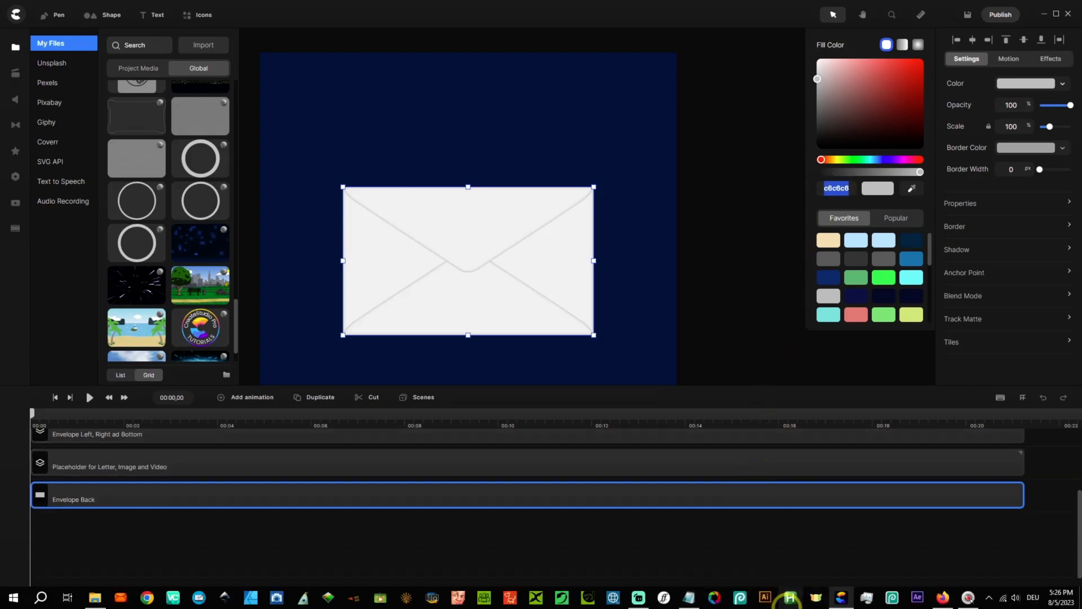
{"action": "left_click", "coordinate": [689, 597]}
{"action": "key", "text": "Return"}
{"action": "type", "text": "dark"}
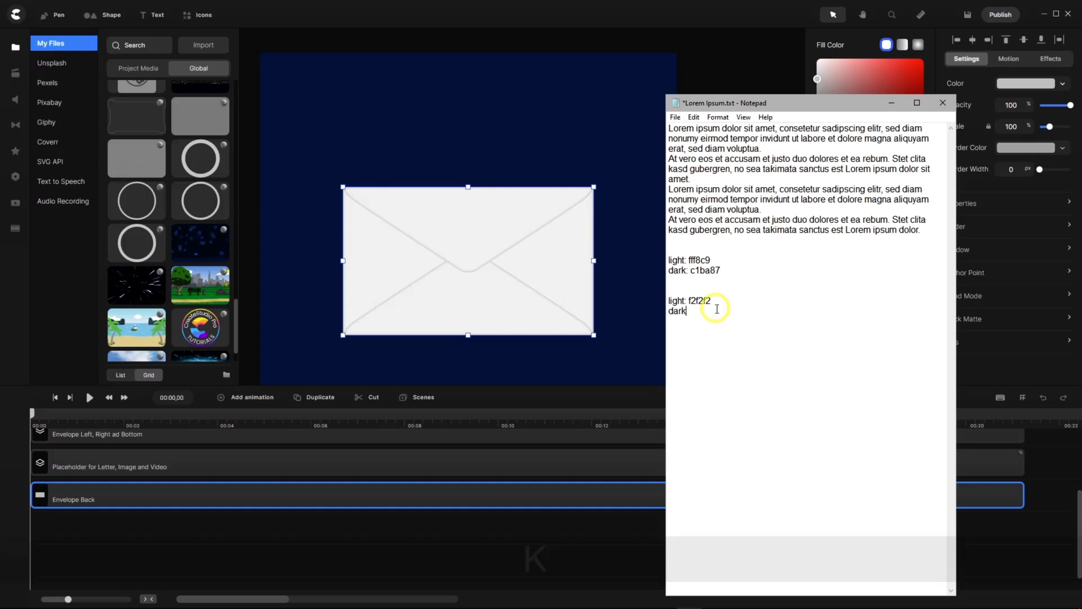
{"action": "type", "text": ":"}
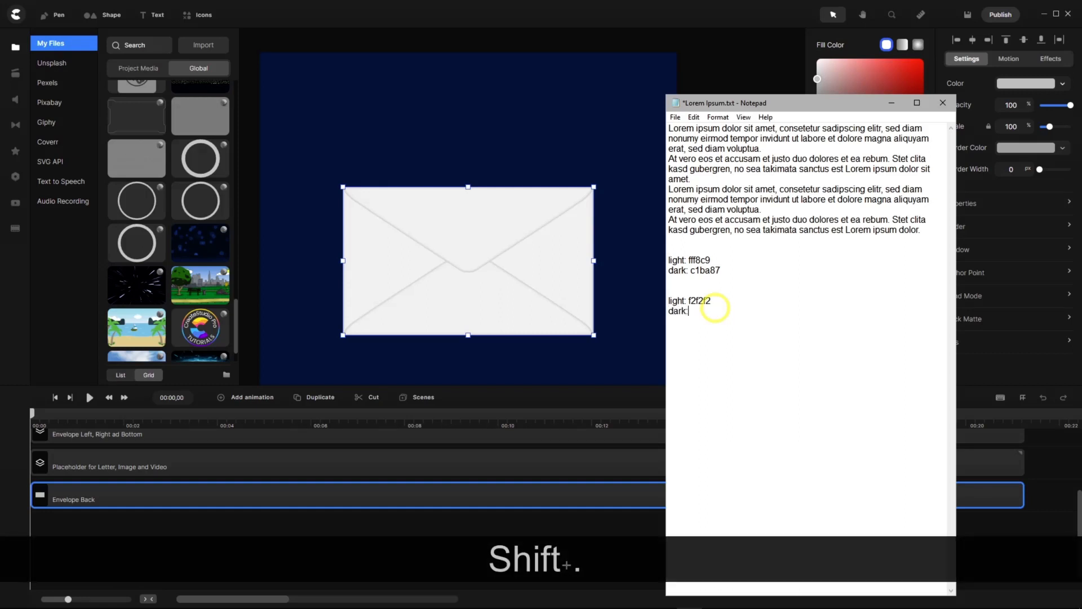
{"action": "key", "text": "ctrl+v"}
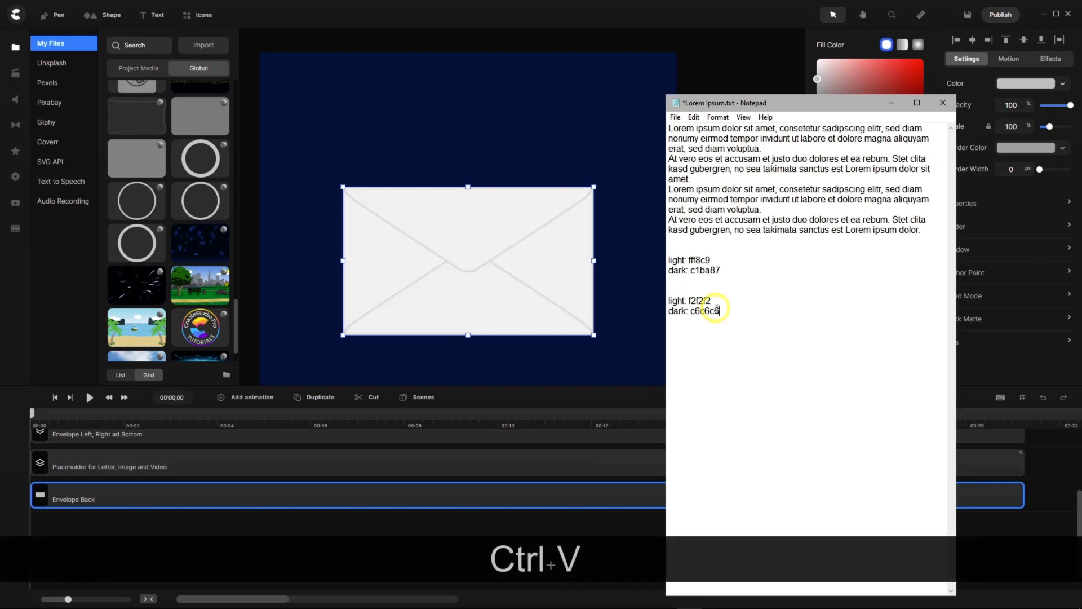
Switch back to CreateStudio and remove the excess empty tracks from the timeline.
{"action": "left_click", "coordinate": [1023, 375]}
{"action": "right_click", "coordinate": [581, 567]}
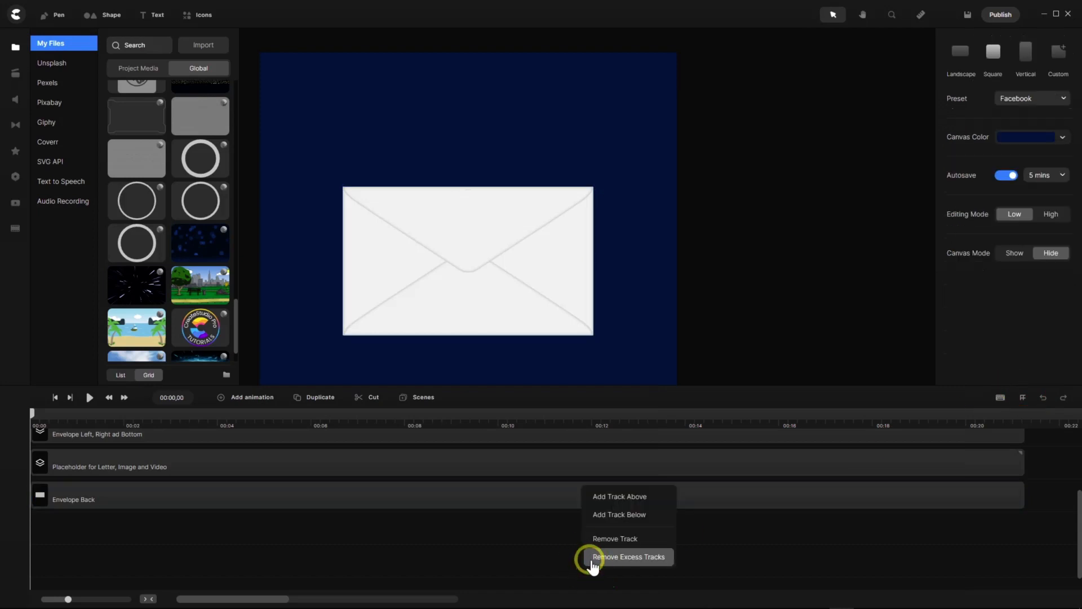
{"action": "left_click", "coordinate": [589, 558]}
{"action": "scroll", "coordinate": [591, 559], "scroll_direction": "down", "scroll_amount": 1}
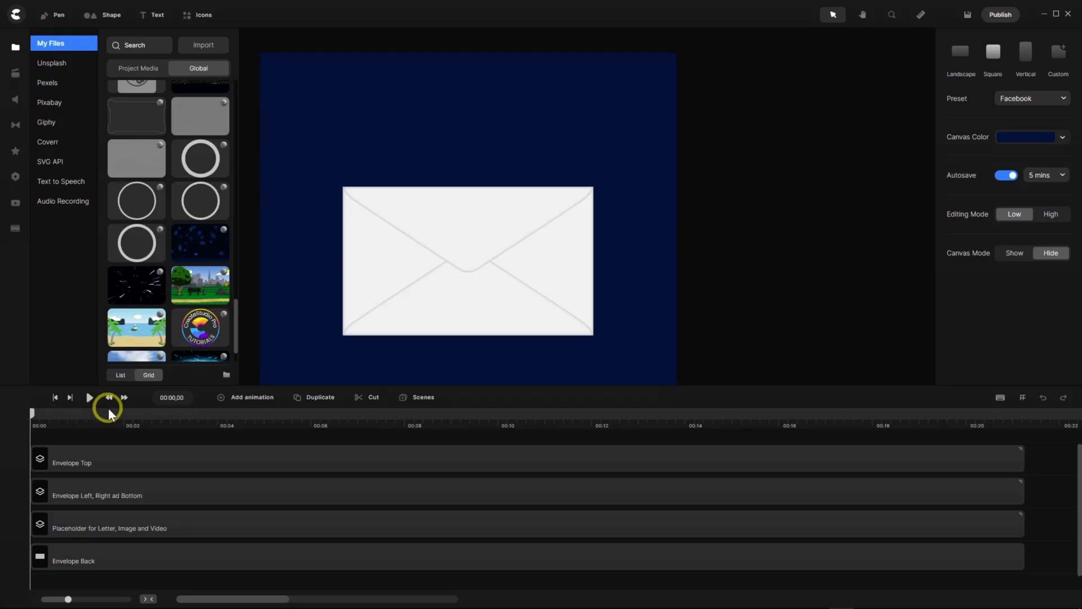
Shift the Envelope Top and Envelope Left, Right ad Bottom groups on the timeline to reveal the letter, and return both to the start.
{"action": "mouse_move", "coordinate": [34, 416]}
{"action": "left_mouse_down"}
{"action": "mouse_move", "coordinate": [70, 432]}
{"action": "mouse_move", "coordinate": [32, 431]}
{"action": "left_mouse_up"}
{"action": "scroll", "coordinate": [526, 272], "scroll_direction": "down", "scroll_amount": 2}
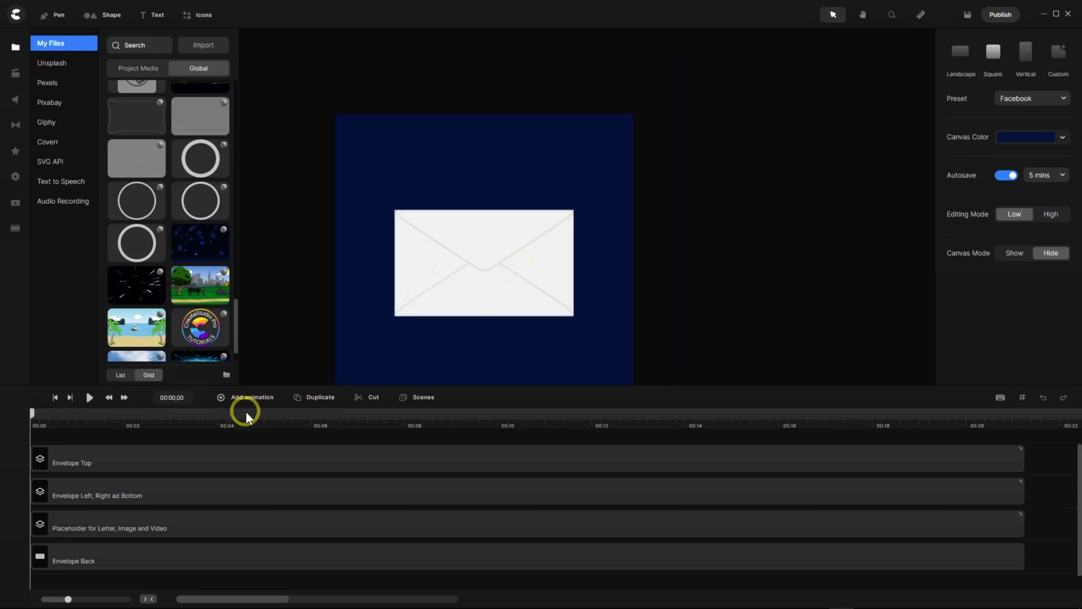
{"action": "left_click_drag", "start_coordinate": [261, 432], "coordinate": [191, 461]}
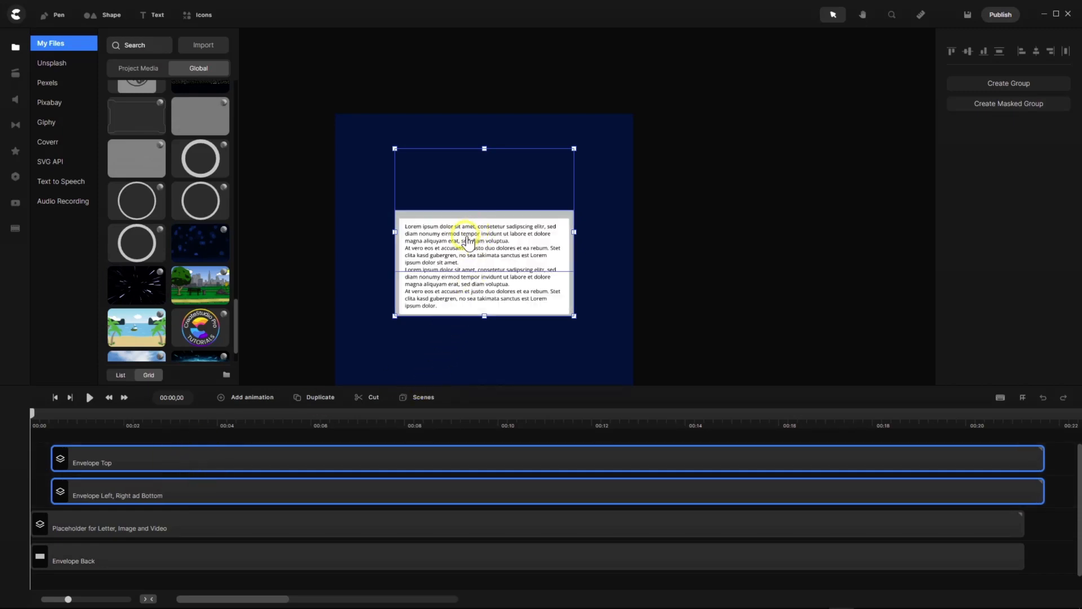
{"action": "left_click", "coordinate": [215, 522]}
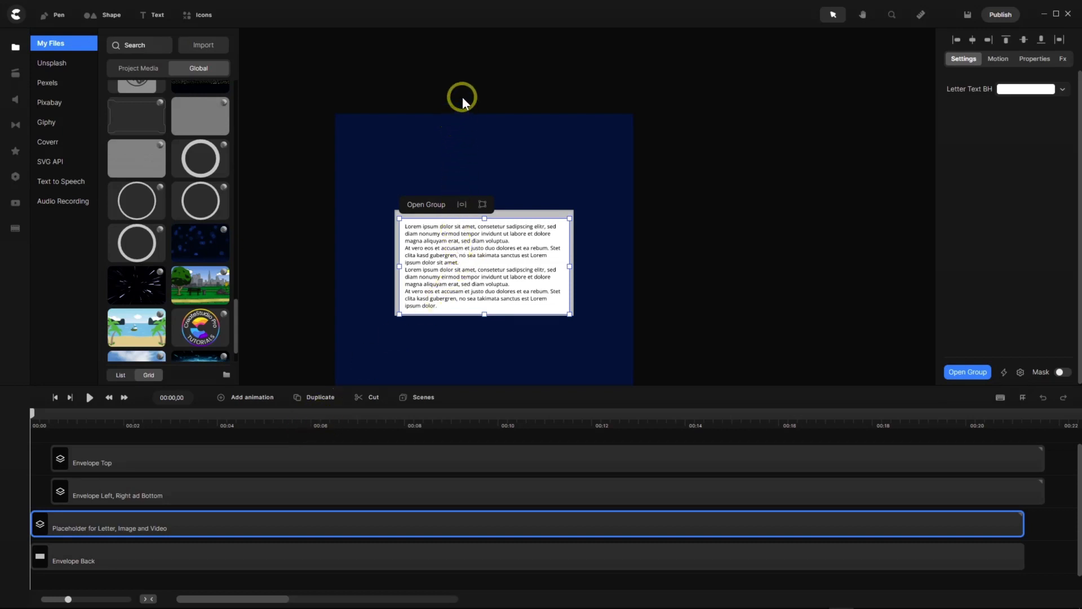
{"action": "left_click", "coordinate": [249, 454]}
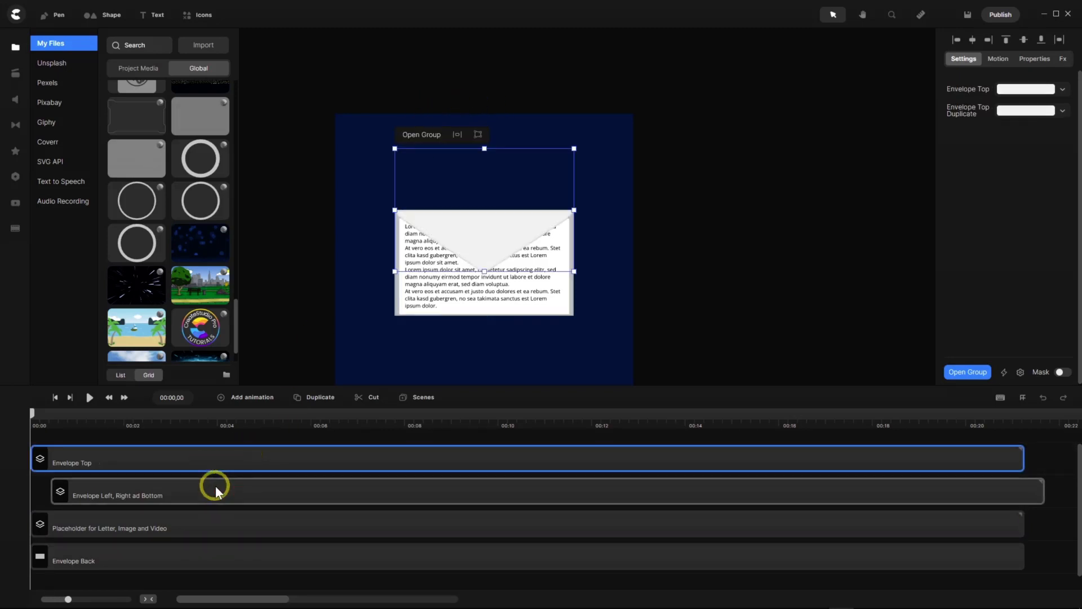
{"action": "left_click", "coordinate": [178, 486]}
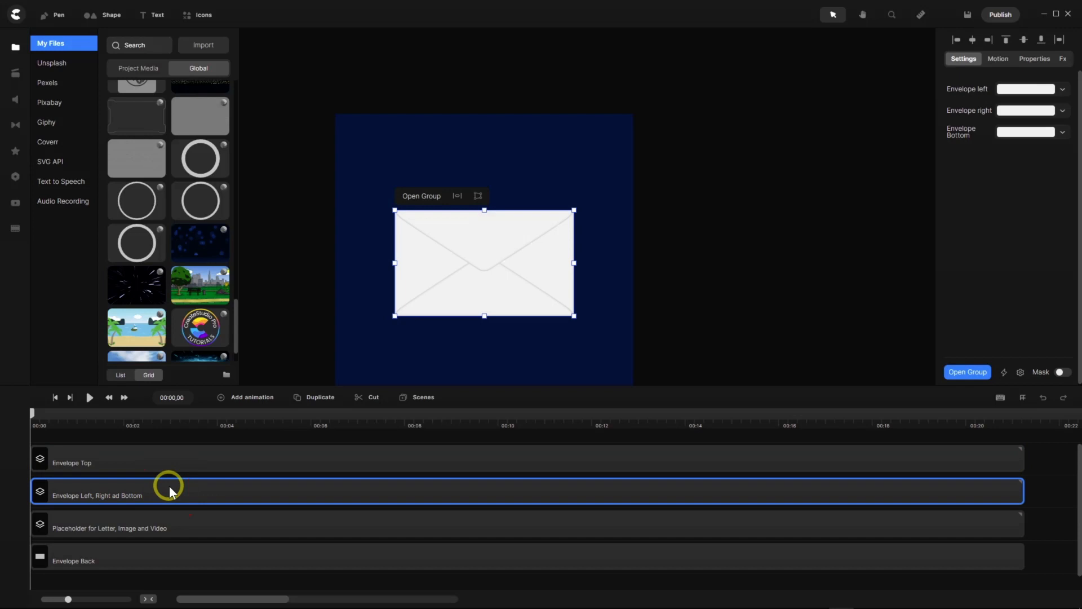
Move all four envelope layers together straight down into the lower part of the canvas and deselect them.
{"action": "left_click_drag", "start_coordinate": [235, 434], "coordinate": [171, 574]}
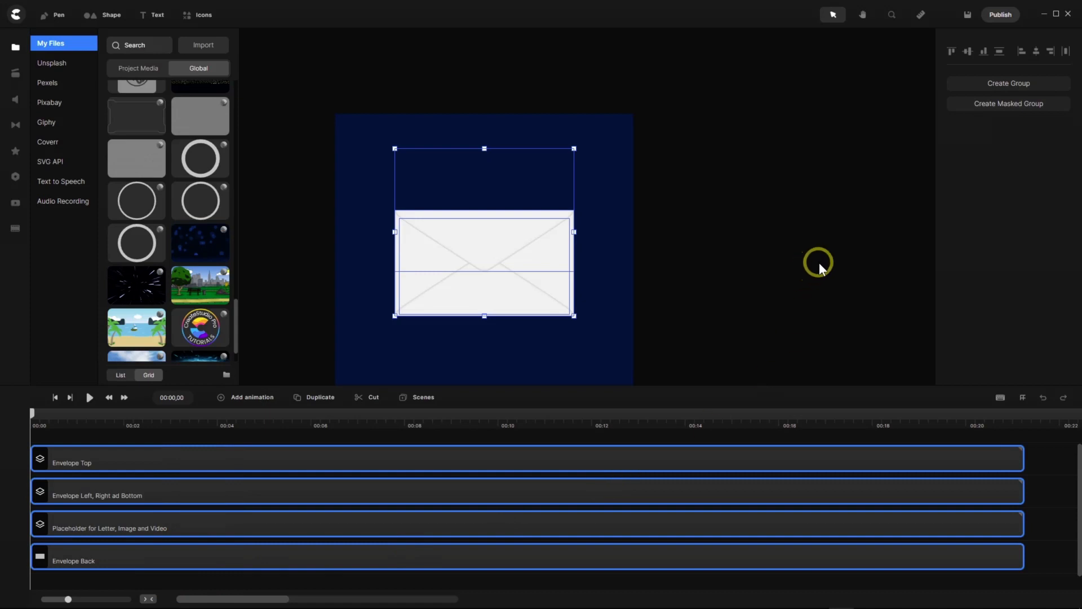
{"action": "key", "text": "shift"}
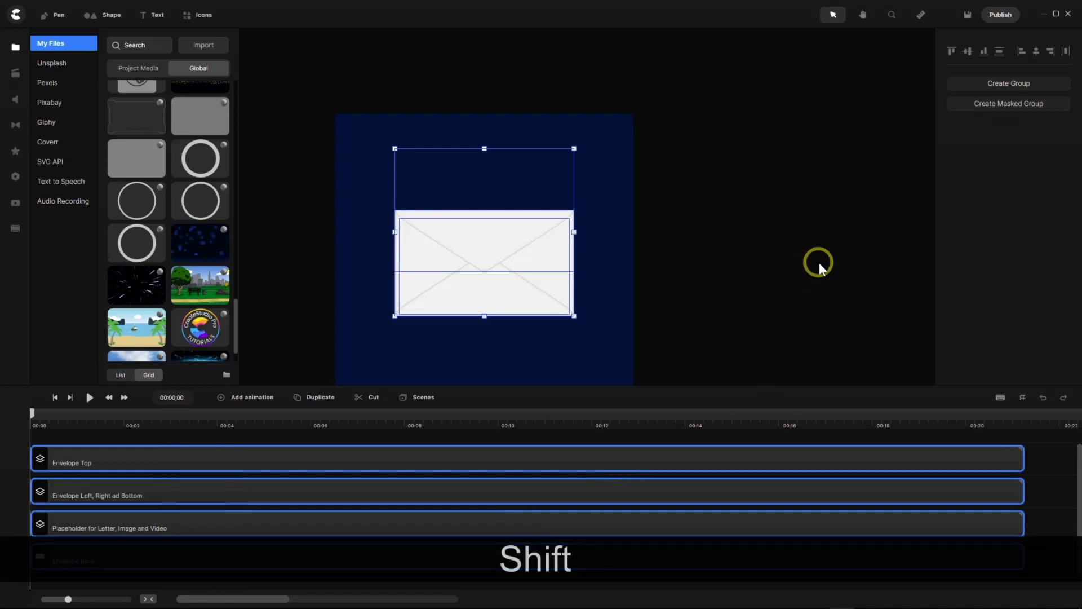
{"action": "key", "text": "shift+Down"}
{"action": "key", "text": "shift+Down"}
{"action": "key", "text": "shift+Down"}
{"action": "key", "text": "shift+Down"}
{"action": "key", "text": "shift+Down"}
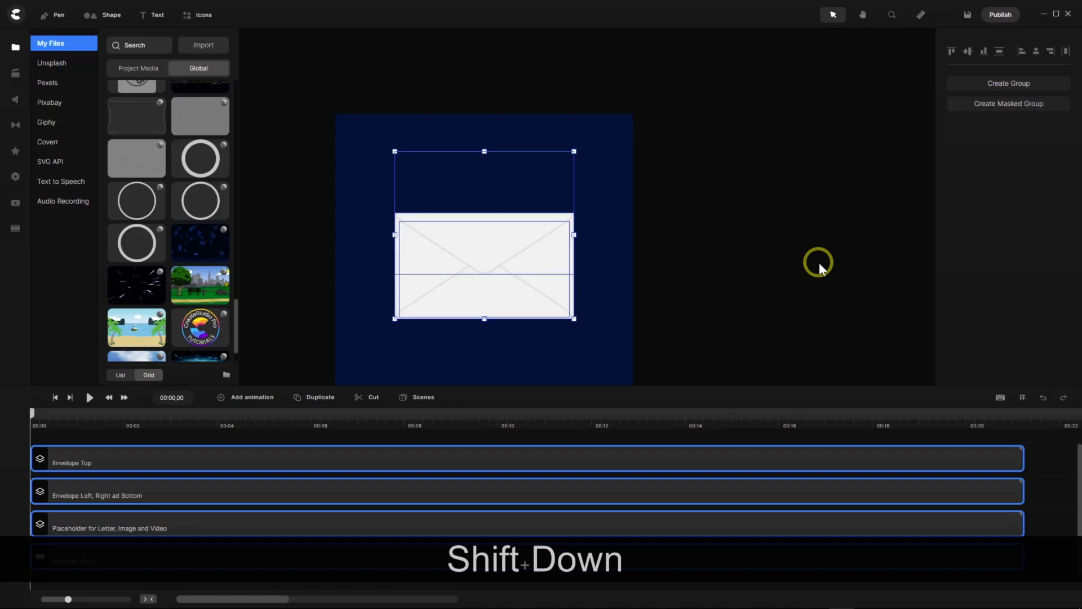
{"action": "key", "text": "shift+Down"}
{"action": "key", "text": "shift+Down"}
{"action": "key", "text": "shift+Down"}
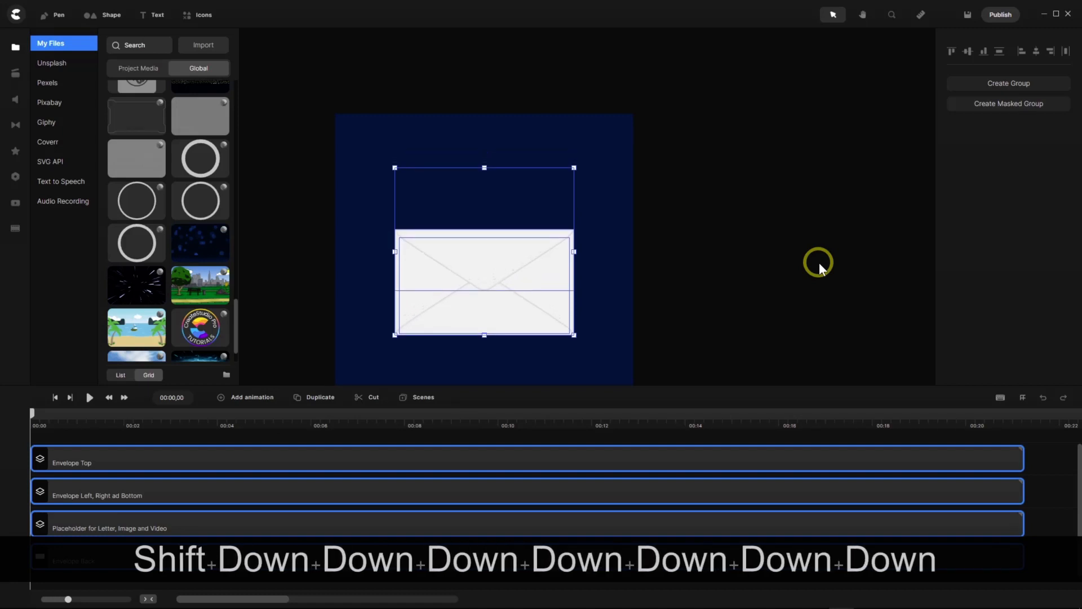
{"action": "key", "text": "shift+Down"}
{"action": "key", "text": "shift+Down"}
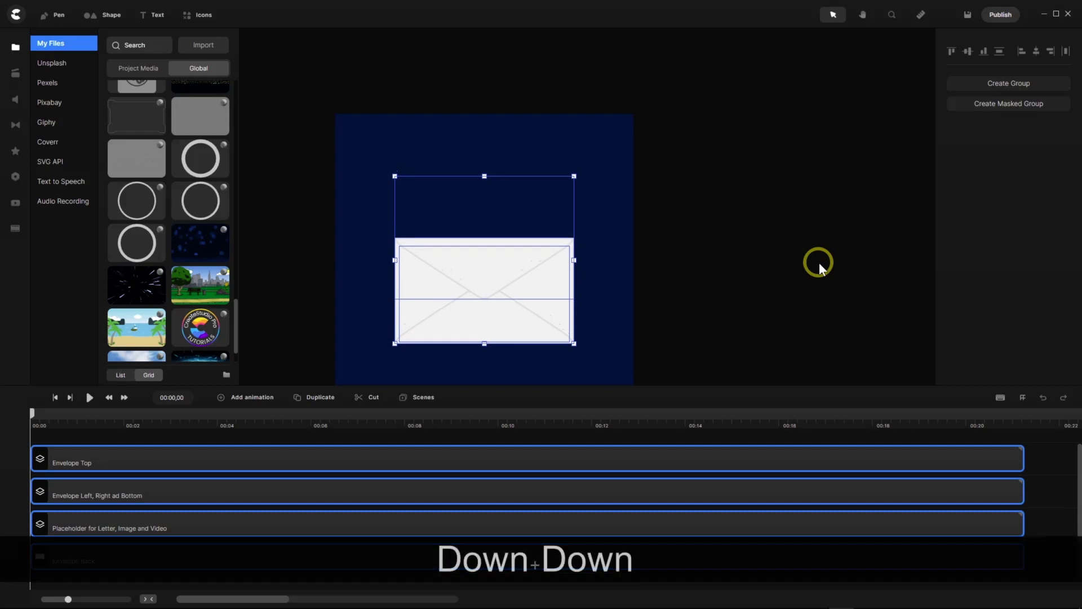
{"action": "scroll", "coordinate": [638, 237], "scroll_direction": "down", "scroll_amount": 2}
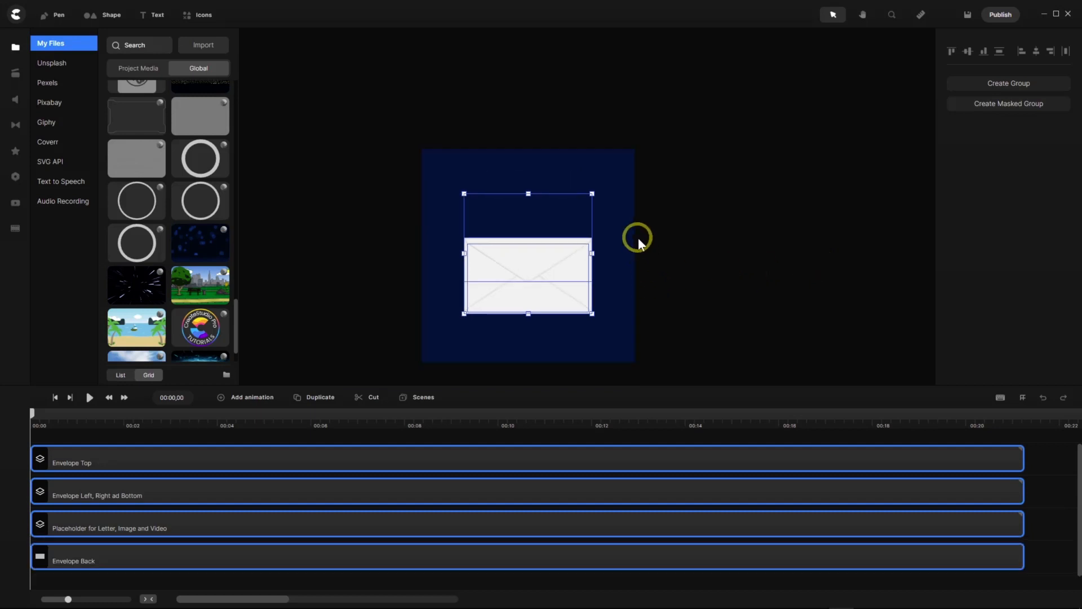
{"action": "scroll", "coordinate": [578, 348], "scroll_direction": "up", "scroll_amount": 2}
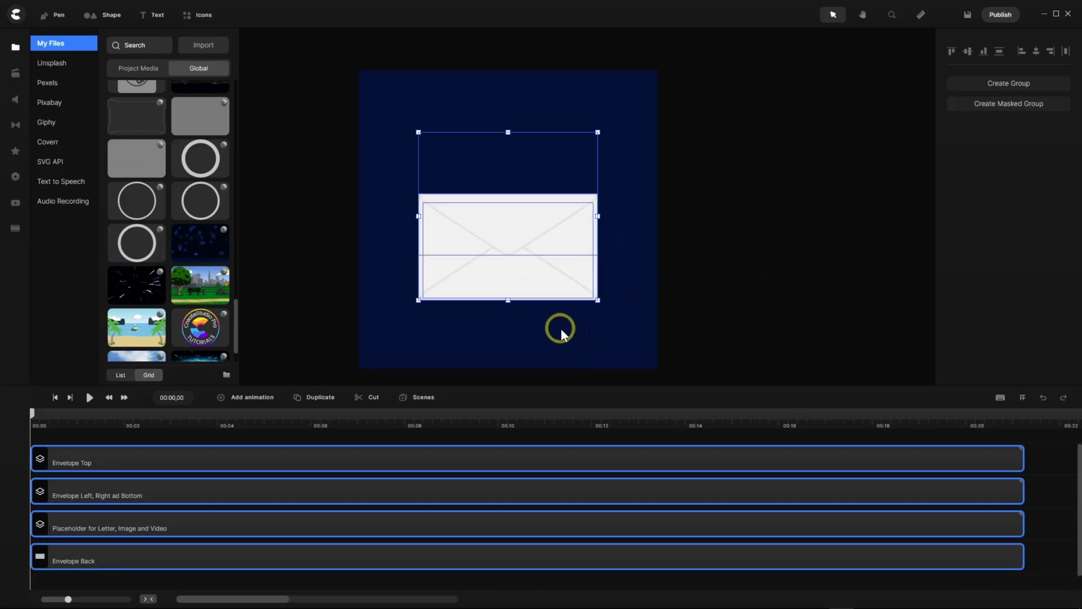
{"action": "scroll", "coordinate": [549, 325], "scroll_direction": "down", "scroll_amount": 1}
{"action": "left_click", "coordinate": [221, 440]}
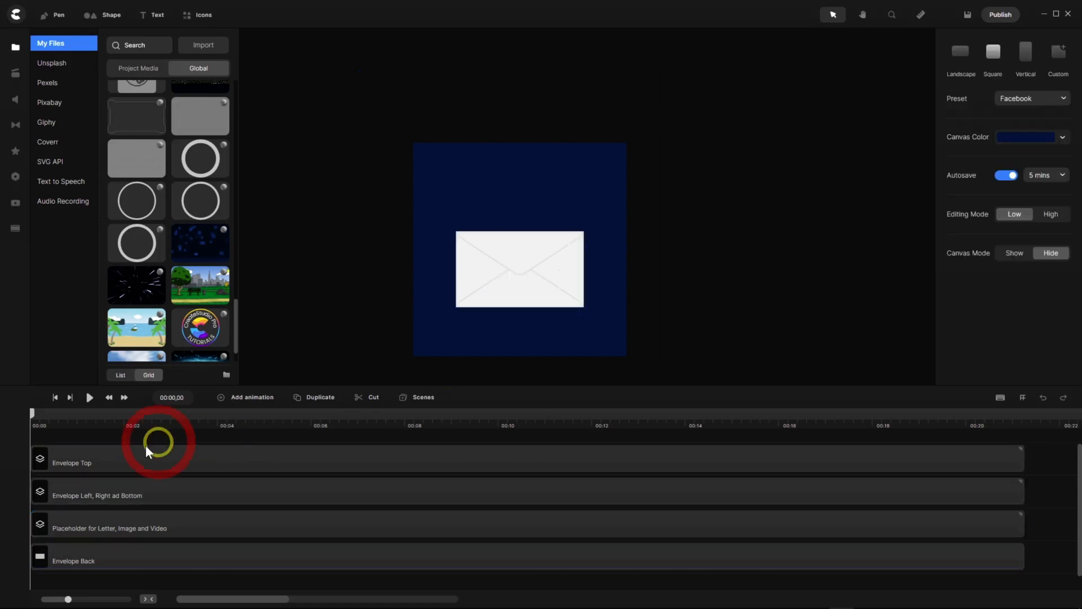
Add a Rotation animation with Soft In & Out easing to the Envelope Top group at 00:00,15.
{"action": "left_click_drag", "start_coordinate": [34, 420], "coordinate": [73, 416]}
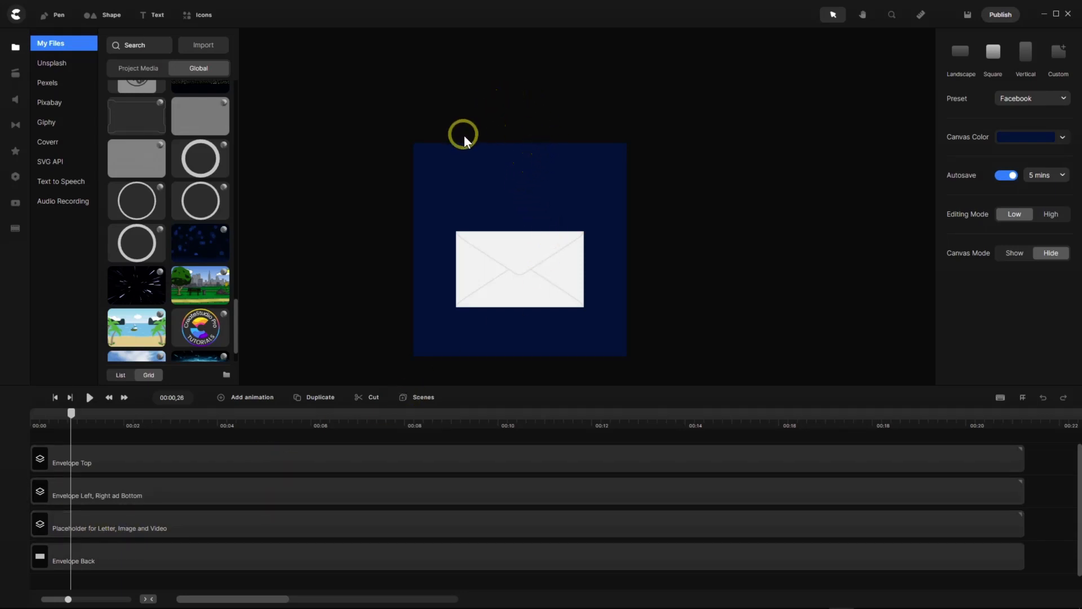
{"action": "left_click", "coordinate": [124, 458]}
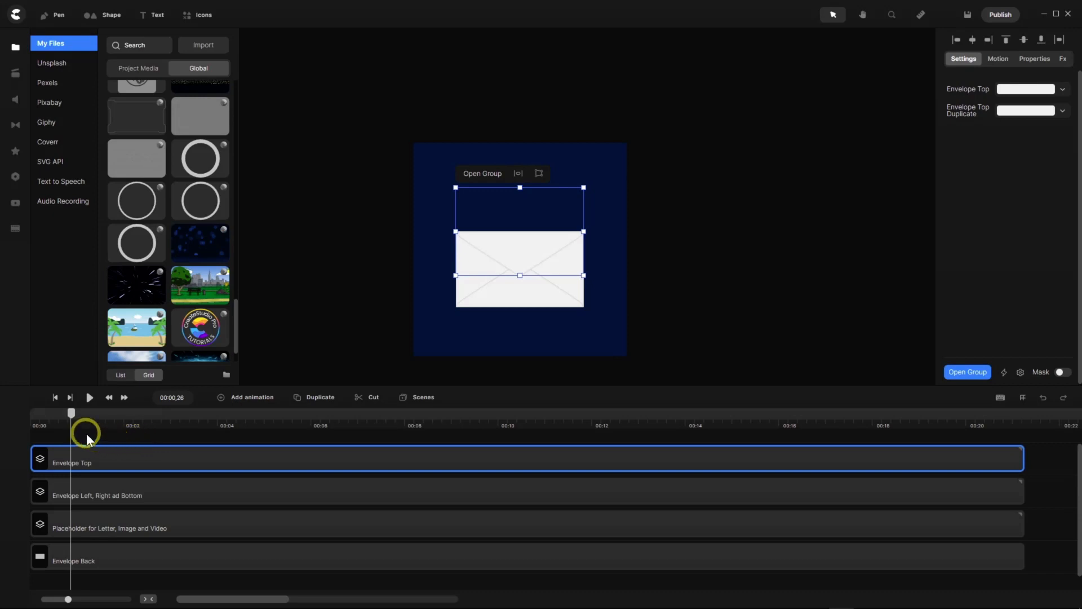
{"action": "left_click_drag", "start_coordinate": [69, 596], "coordinate": [116, 599]}
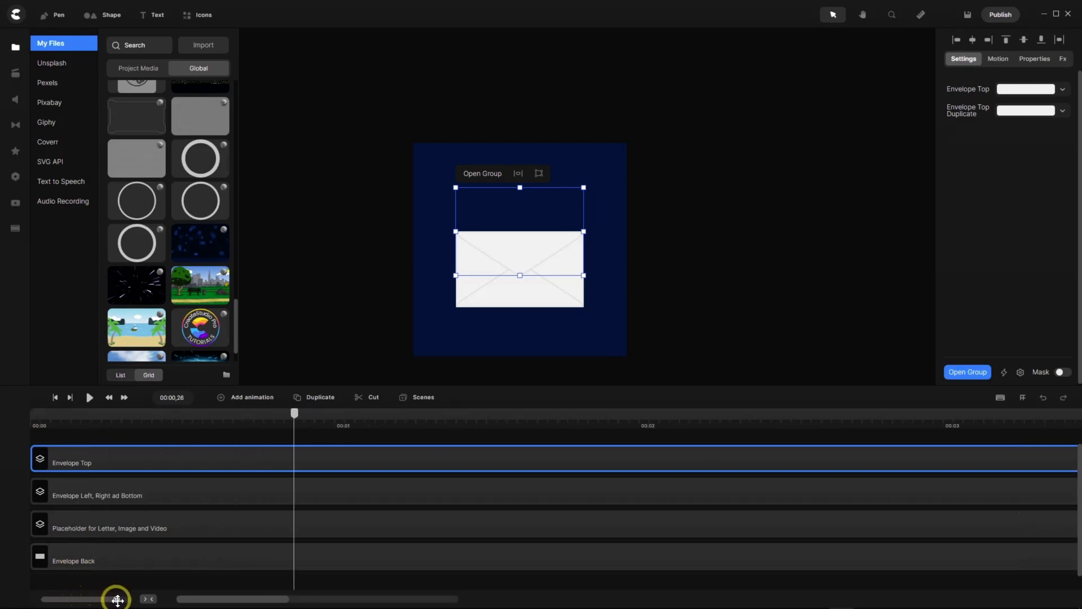
{"action": "left_click_drag", "start_coordinate": [293, 419], "coordinate": [187, 432]}
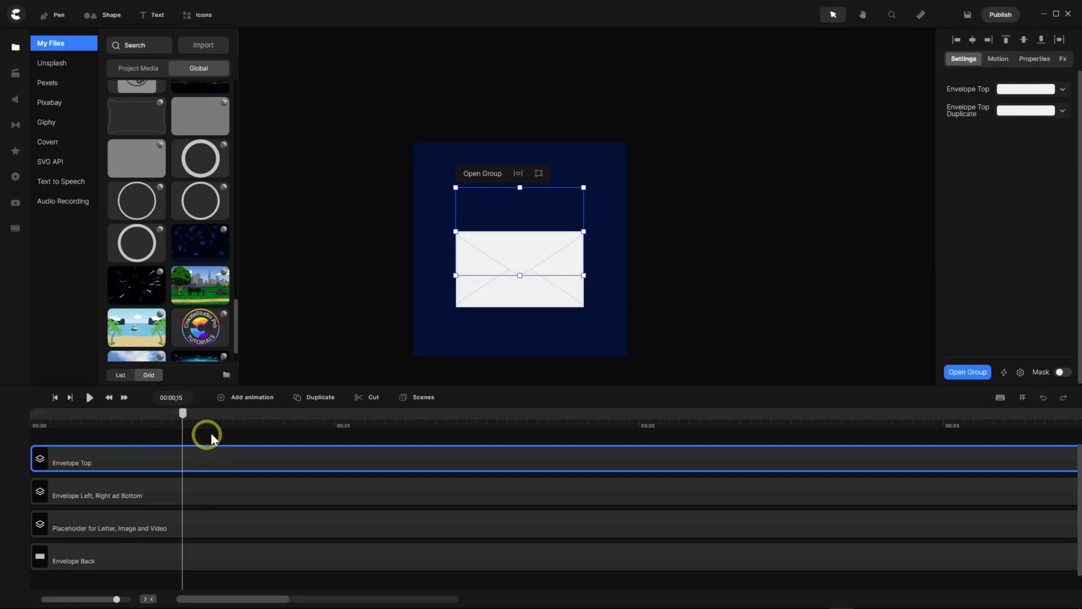
{"action": "left_click", "coordinate": [221, 399]}
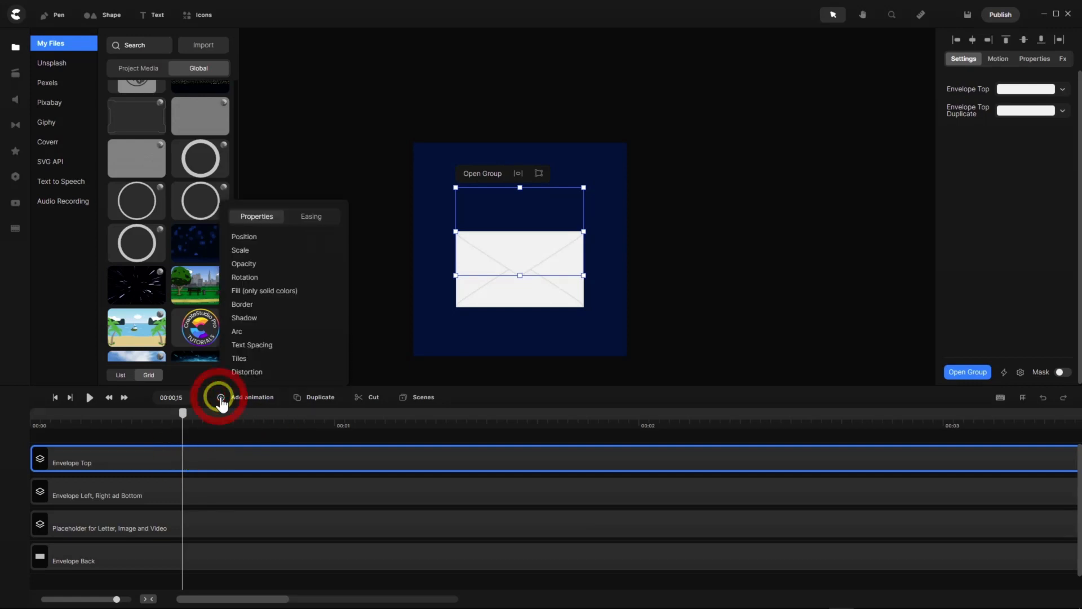
{"action": "left_click", "coordinate": [277, 278]}
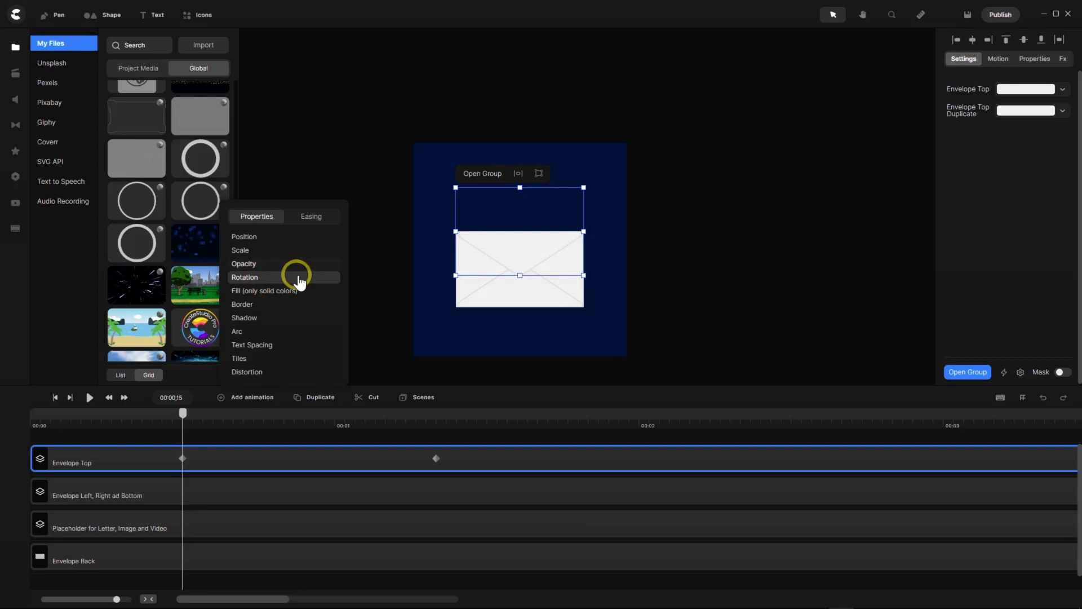
{"action": "left_click", "coordinate": [313, 219]}
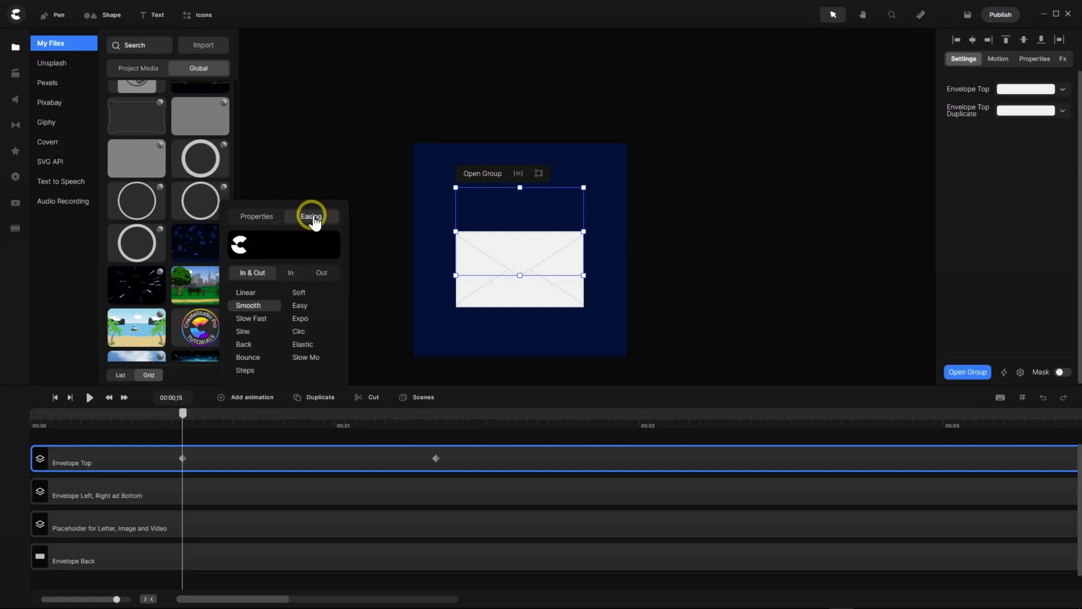
{"action": "left_click", "coordinate": [300, 293]}
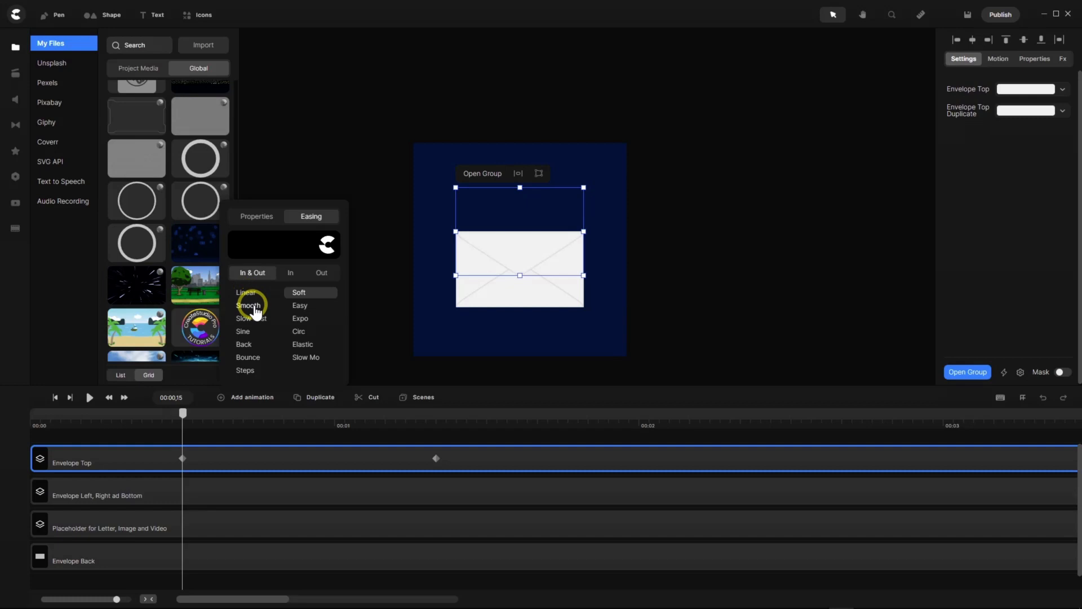
Move the end keyframe of the Envelope Top group's animation to 00:01,15.
{"action": "left_click", "coordinate": [184, 415]}
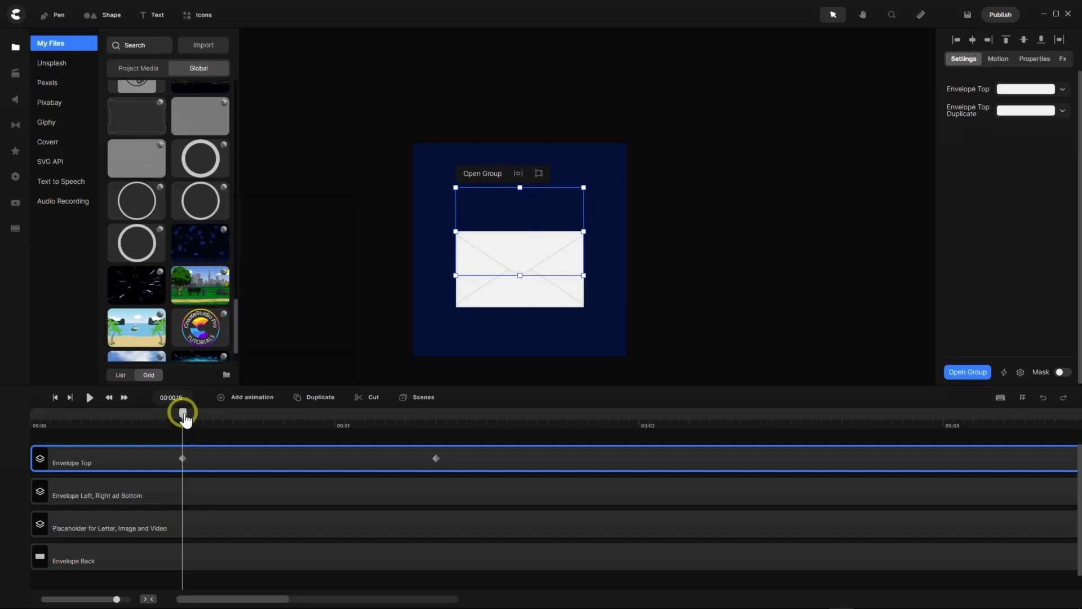
{"action": "left_click_drag", "start_coordinate": [185, 416], "coordinate": [493, 427]}
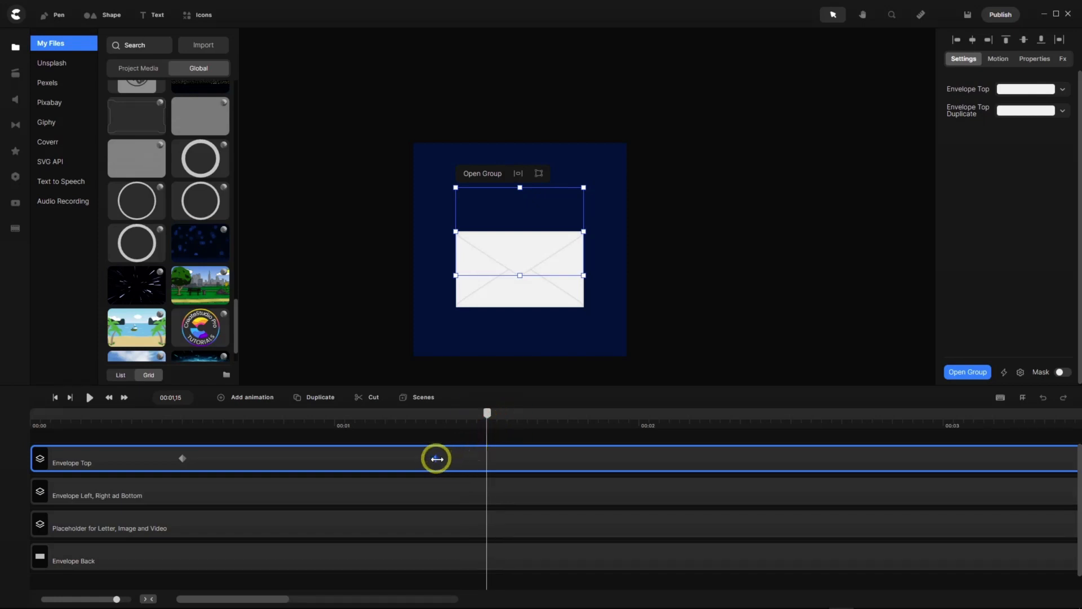
{"action": "left_click_drag", "start_coordinate": [436, 458], "coordinate": [486, 458]}
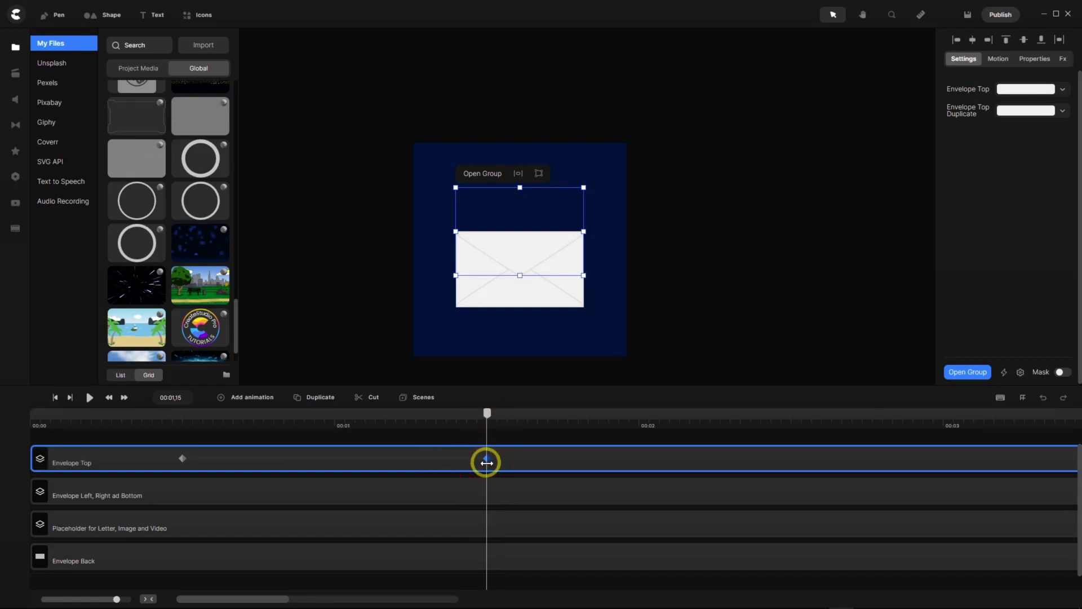
Set the 3D Rotation X of the Envelope Top group to -180° at its end keyframe at 00:01,15.
{"action": "left_click", "coordinate": [487, 458]}
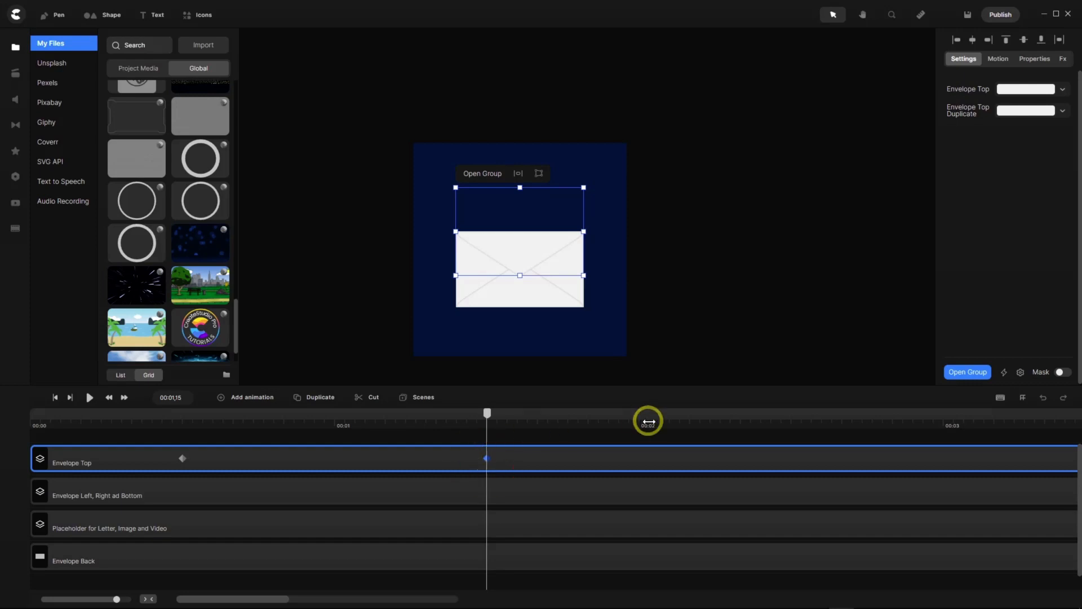
{"action": "left_click", "coordinate": [1035, 59]}
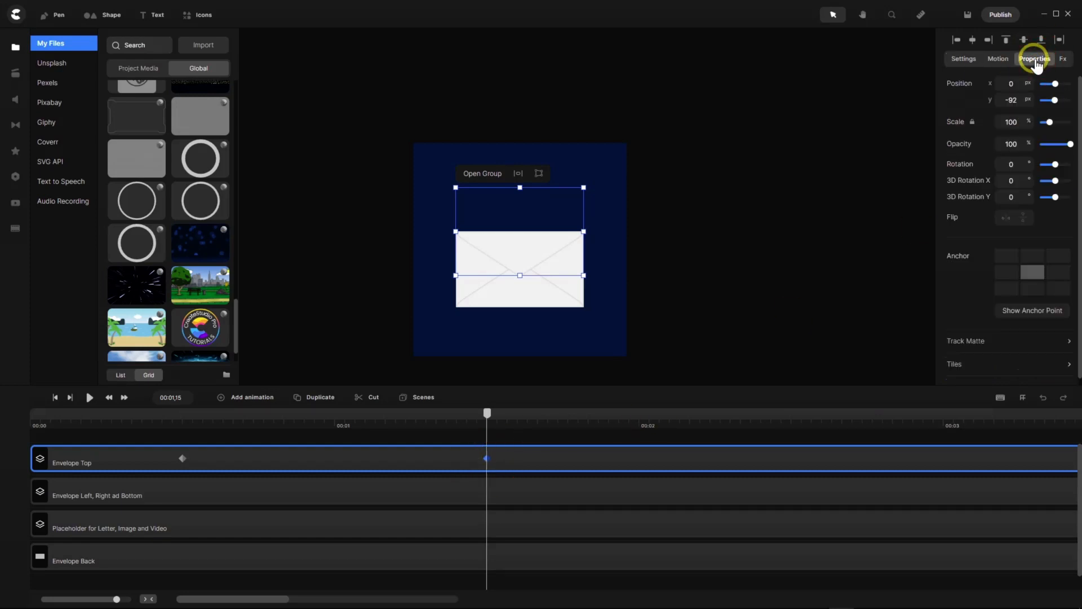
{"action": "left_click", "coordinate": [1017, 181]}
{"action": "left_click_drag", "start_coordinate": [1057, 181], "coordinate": [988, 181]}
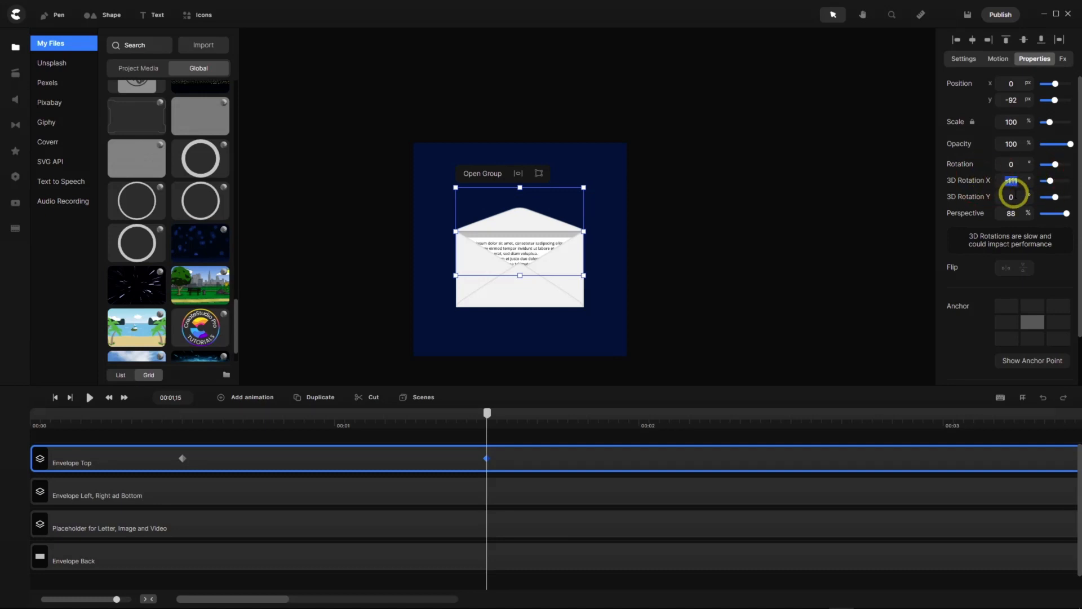
{"action": "key", "text": "BackSpace"}
{"action": "type", "text": "-180"}
{"action": "key", "text": "Return"}
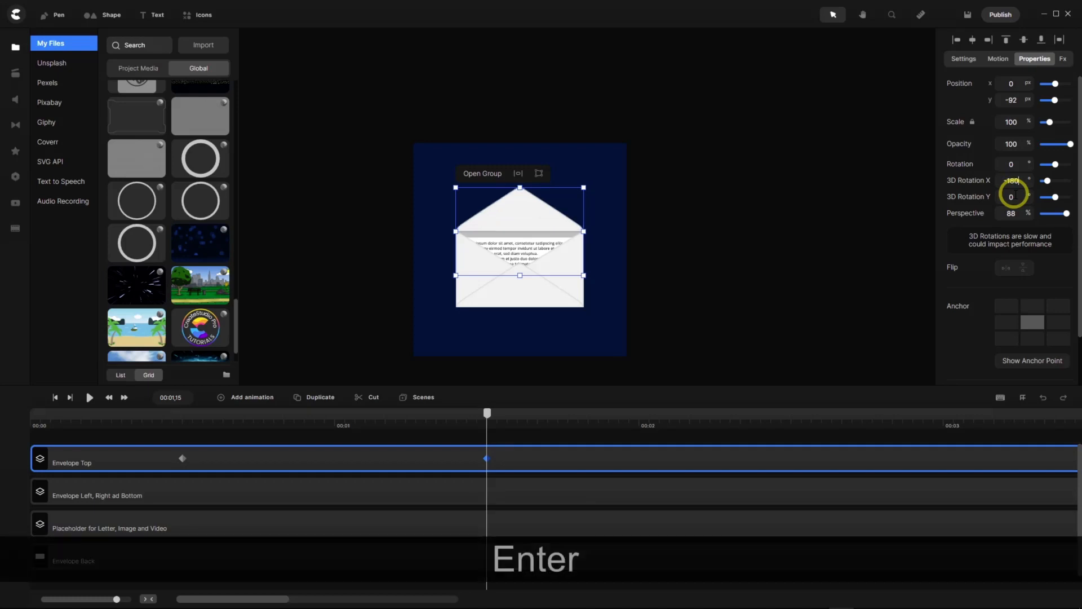
Scrub through the flap's opening animation and examine the fold between the open flap and the envelope up close.
{"action": "left_click_drag", "start_coordinate": [488, 413], "coordinate": [86, 461]}
{"action": "left_click_drag", "start_coordinate": [183, 454], "coordinate": [486, 416]}
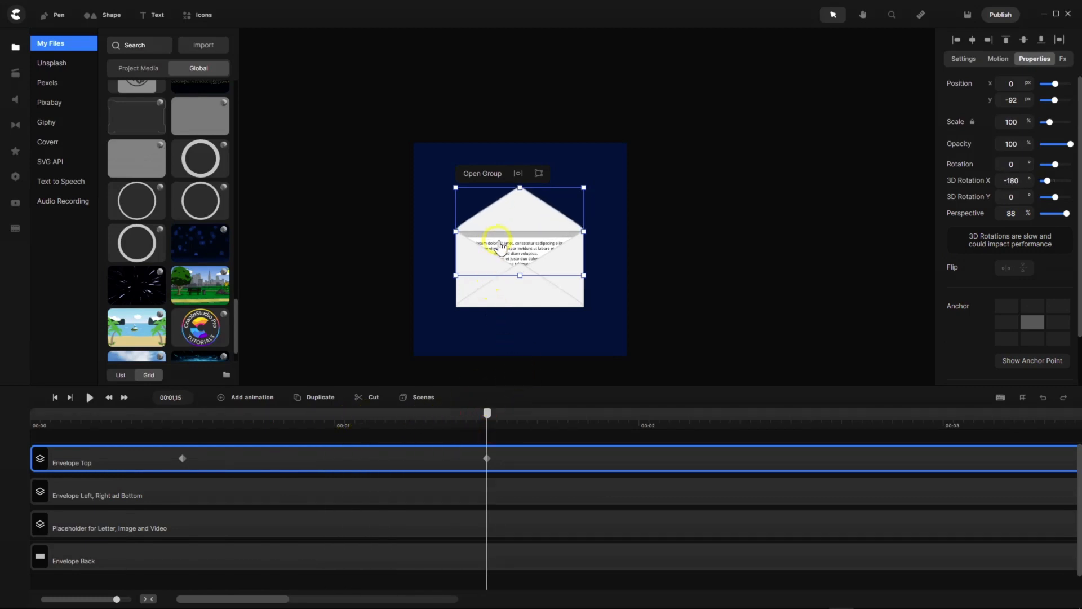
{"action": "scroll", "coordinate": [504, 242], "scroll_direction": "up", "scroll_amount": 10}
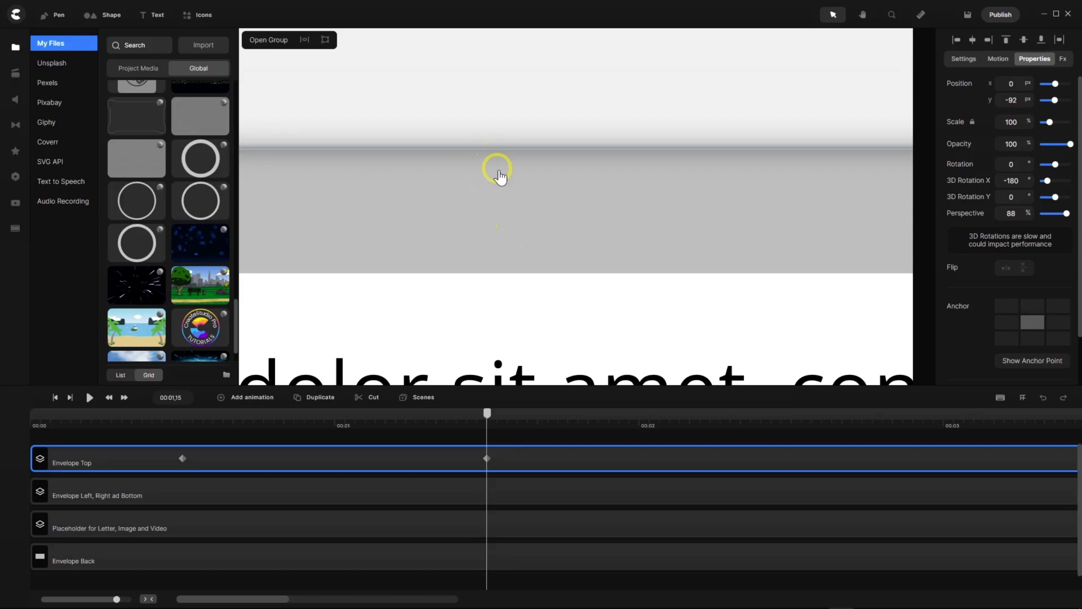
{"action": "scroll", "coordinate": [500, 193], "scroll_direction": "down", "scroll_amount": 5}
{"action": "scroll", "coordinate": [500, 193], "scroll_direction": "down", "scroll_amount": 2}
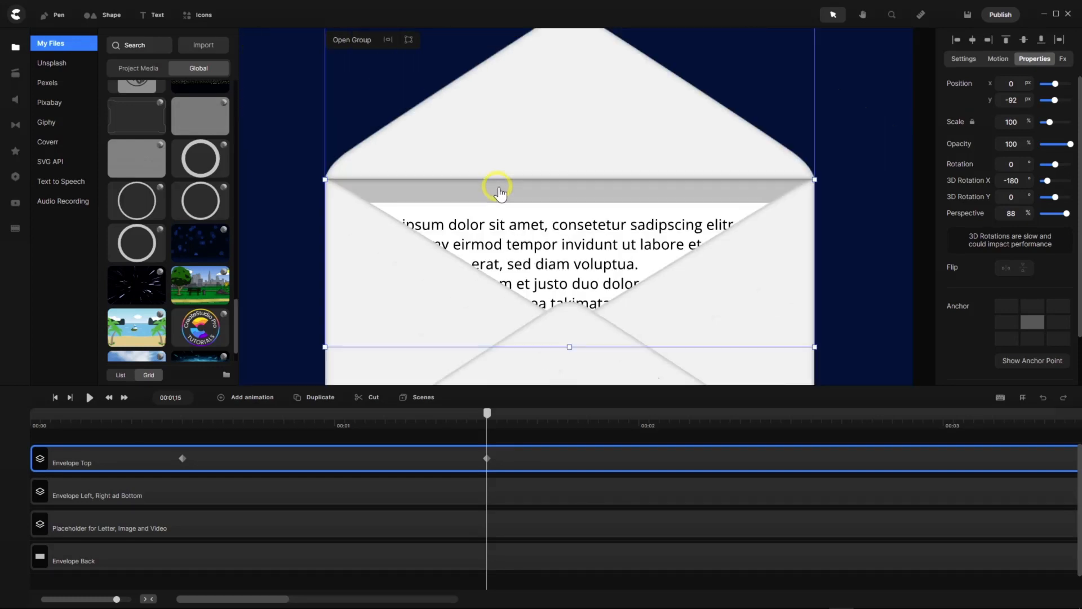
{"action": "scroll", "coordinate": [338, 181], "scroll_direction": "up", "scroll_amount": 5}
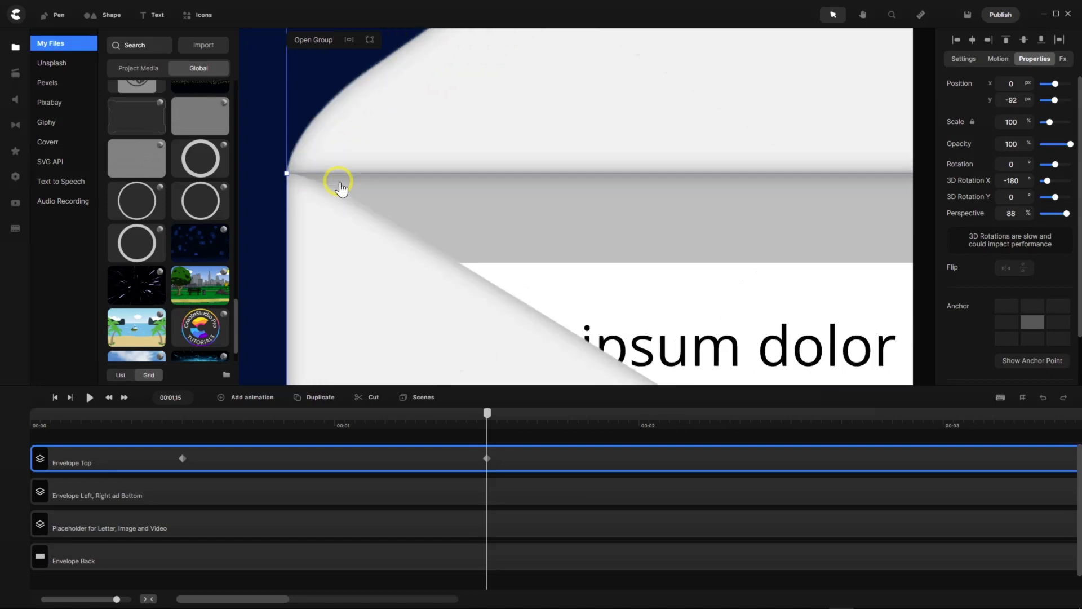
{"action": "scroll", "coordinate": [378, 194], "scroll_direction": "down", "scroll_amount": 4}
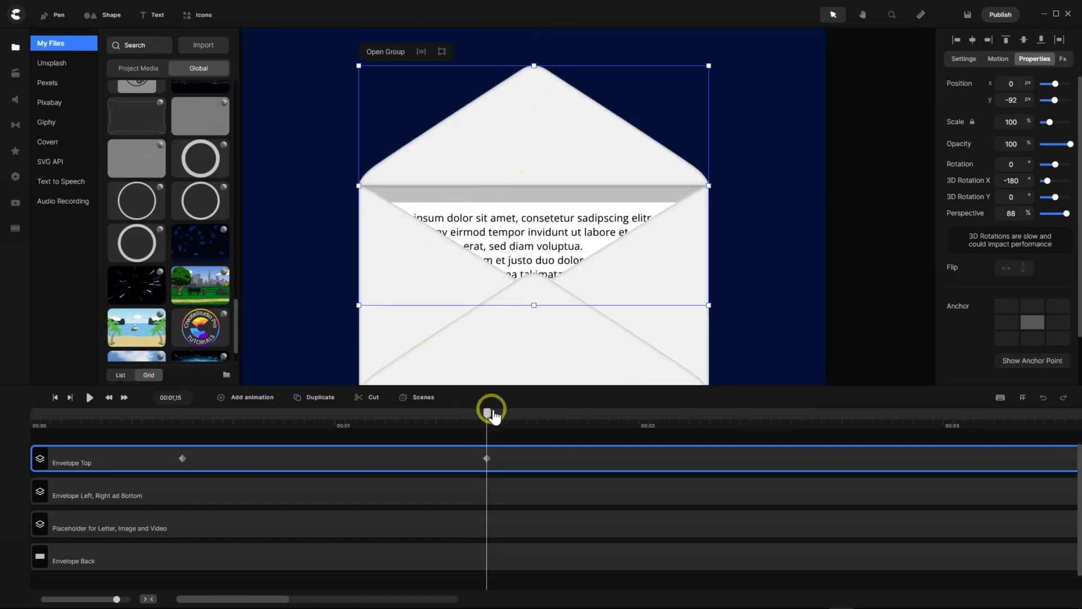
Open the Envelope Top group at 00:01,00 and add a Linear In & Out Fill animation to its Envelope Top layer.
{"action": "mouse_move", "coordinate": [488, 416]}
{"action": "left_mouse_down"}
{"action": "mouse_move", "coordinate": [143, 423]}
{"action": "mouse_move", "coordinate": [488, 424]}
{"action": "left_mouse_up"}
{"action": "mouse_move", "coordinate": [488, 416]}
{"action": "left_mouse_down"}
{"action": "mouse_move", "coordinate": [124, 438]}
{"action": "mouse_move", "coordinate": [485, 434]}
{"action": "mouse_move", "coordinate": [487, 422]}
{"action": "left_mouse_up"}
{"action": "left_click_drag", "start_coordinate": [478, 420], "coordinate": [342, 424]}
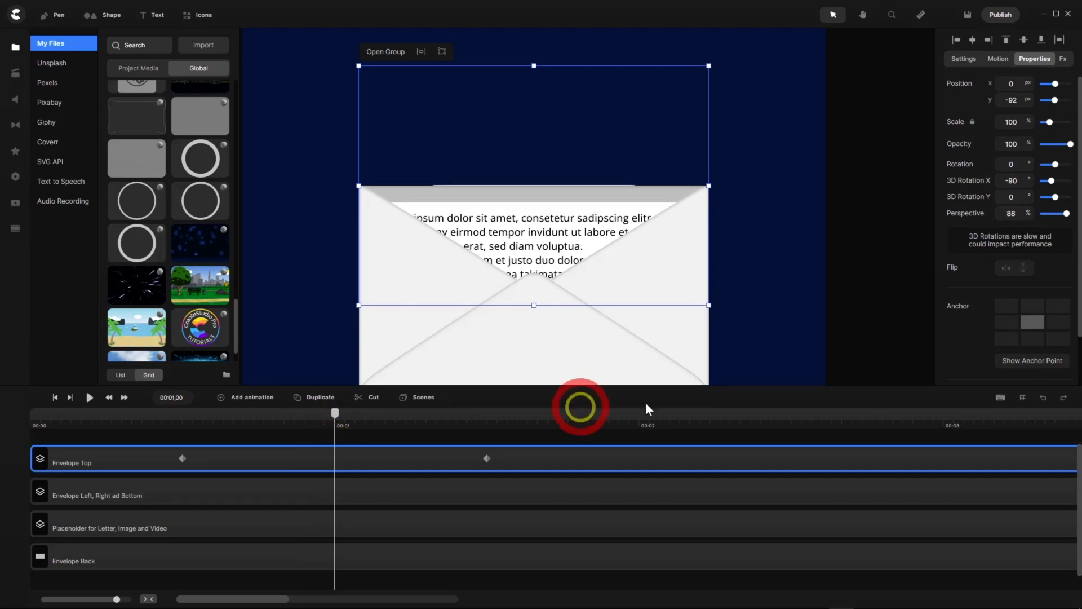
{"action": "left_click", "coordinate": [334, 414]}
{"action": "left_click_drag", "start_coordinate": [335, 416], "coordinate": [336, 449]}
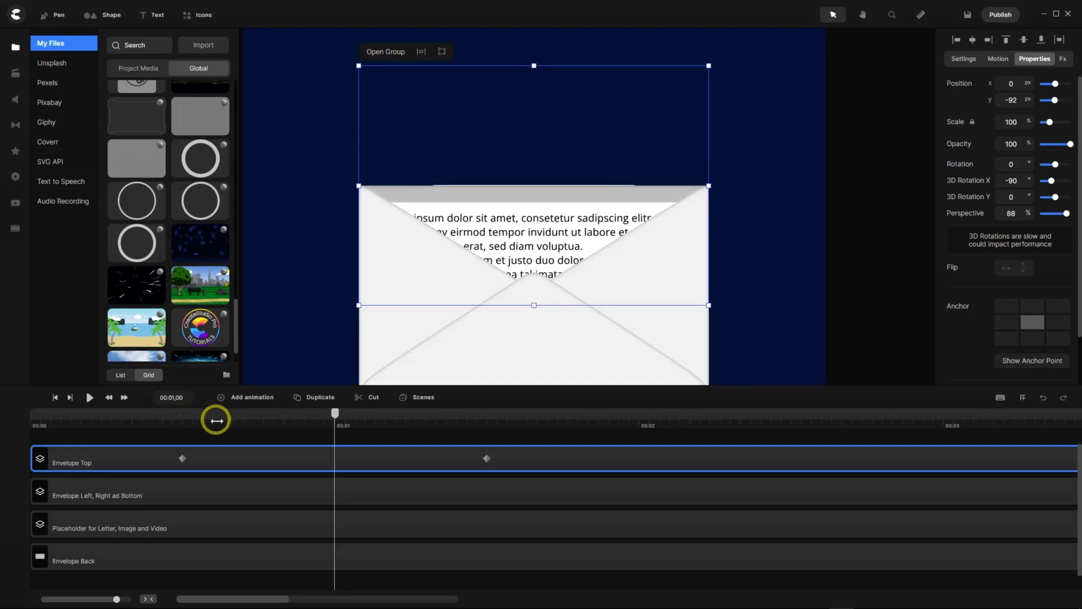
{"action": "double_click", "coordinate": [525, 458]}
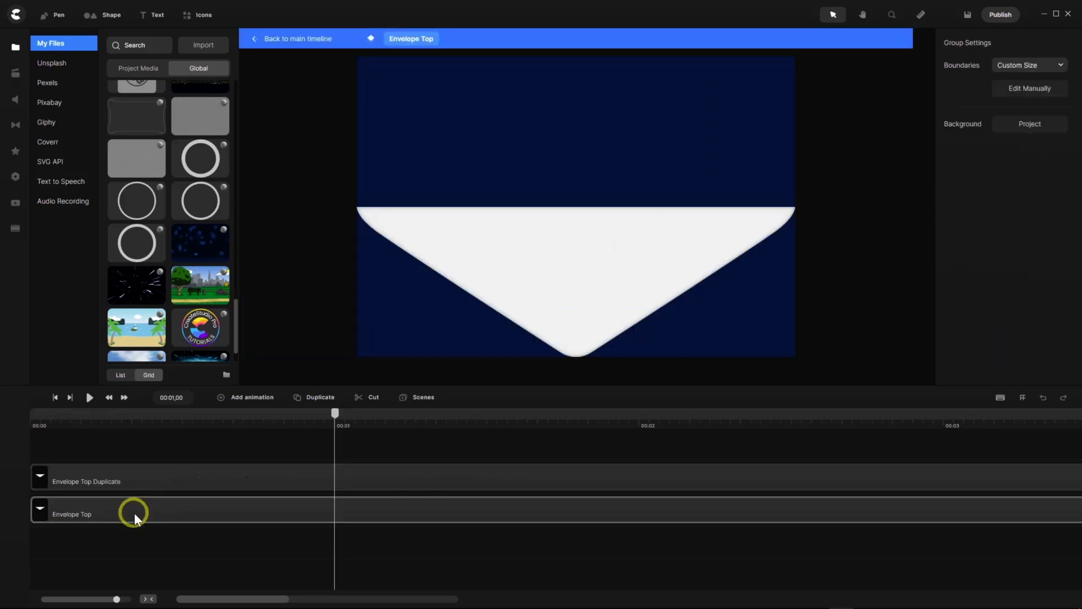
{"action": "left_click", "coordinate": [320, 510]}
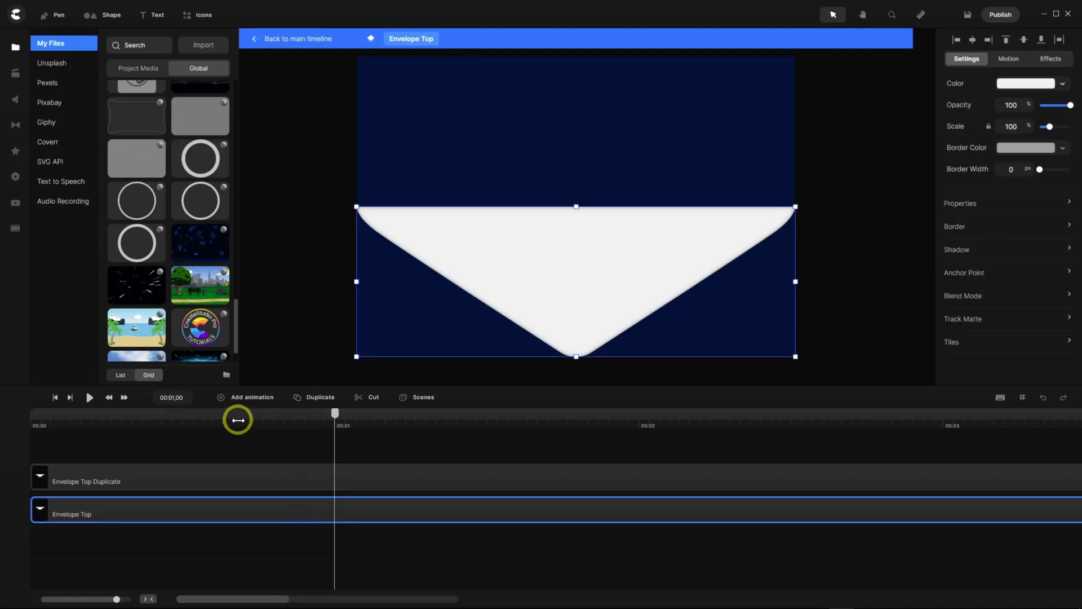
{"action": "left_click", "coordinate": [221, 399]}
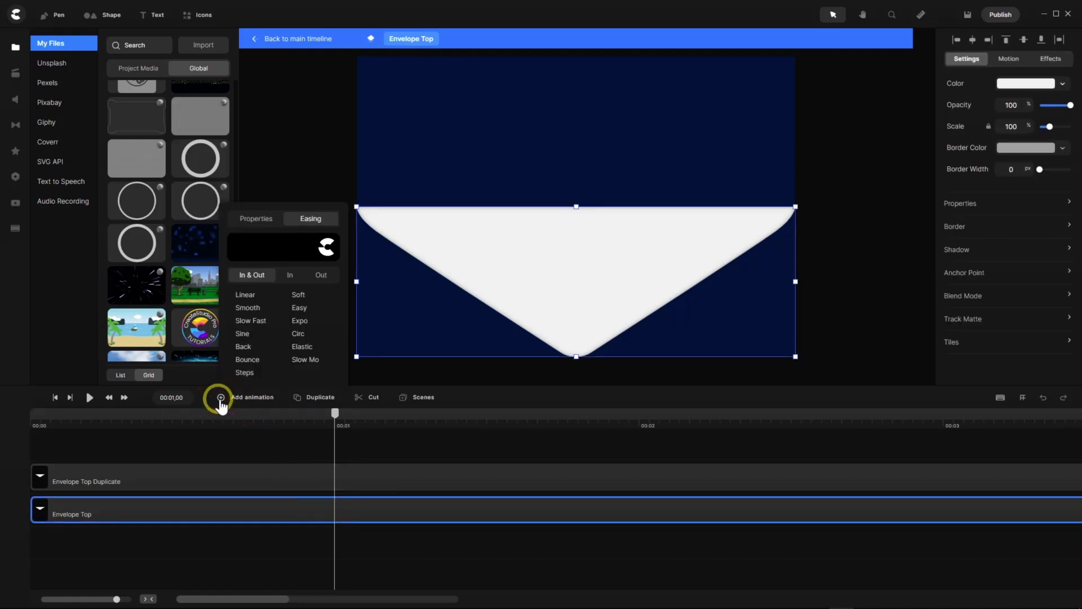
{"action": "left_click", "coordinate": [249, 298]}
{"action": "left_click", "coordinate": [256, 223]}
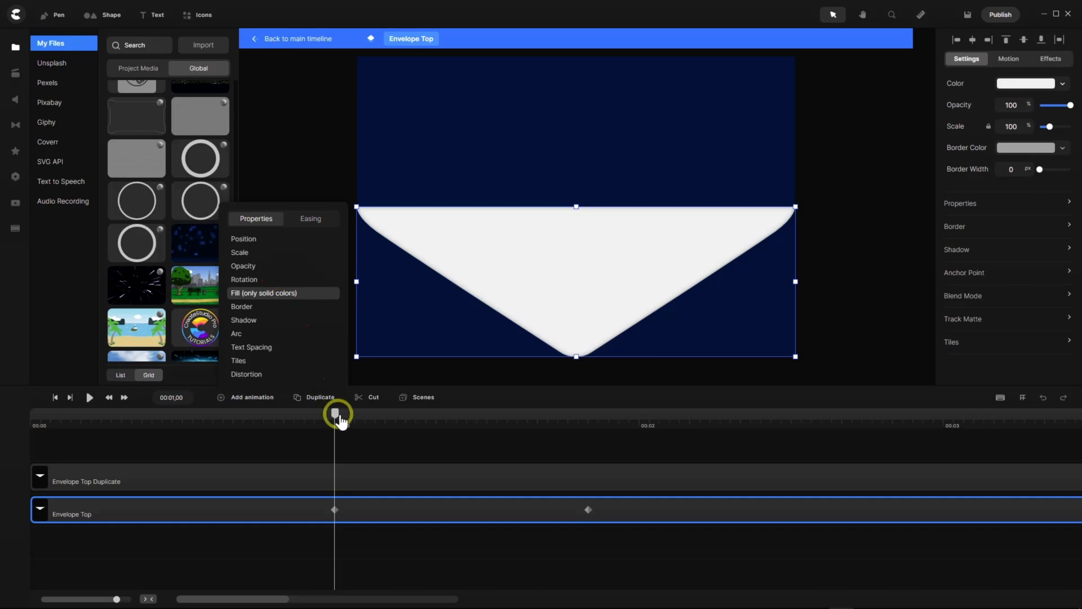
Move the end keyframe of the Envelope Top layer's Fill animation to 00:01,01.
{"action": "left_click_drag", "start_coordinate": [335, 414], "coordinate": [342, 419]}
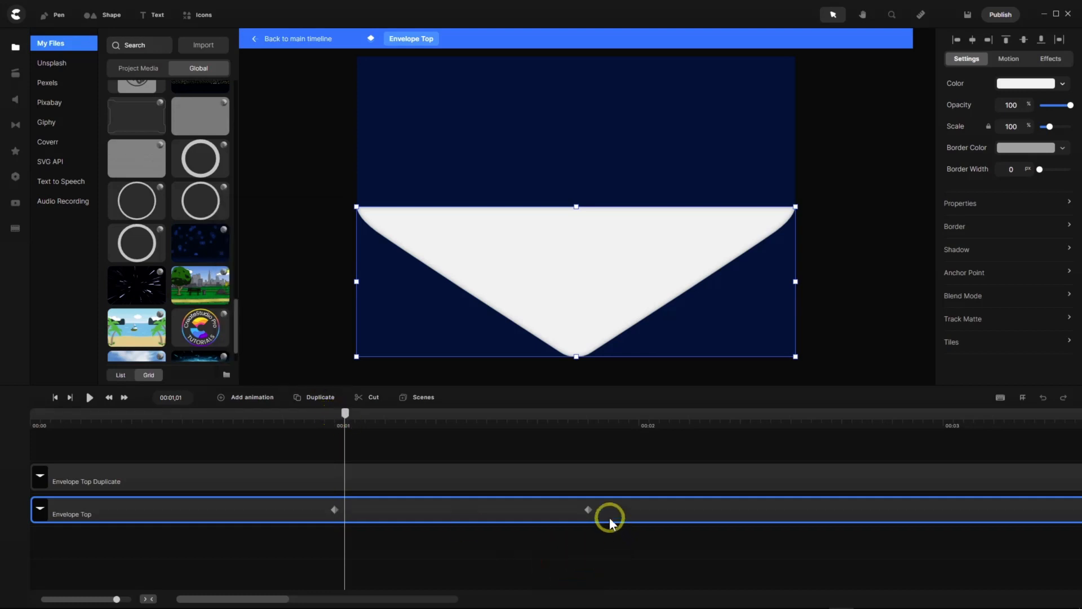
{"action": "left_click_drag", "start_coordinate": [588, 510], "coordinate": [344, 511]}
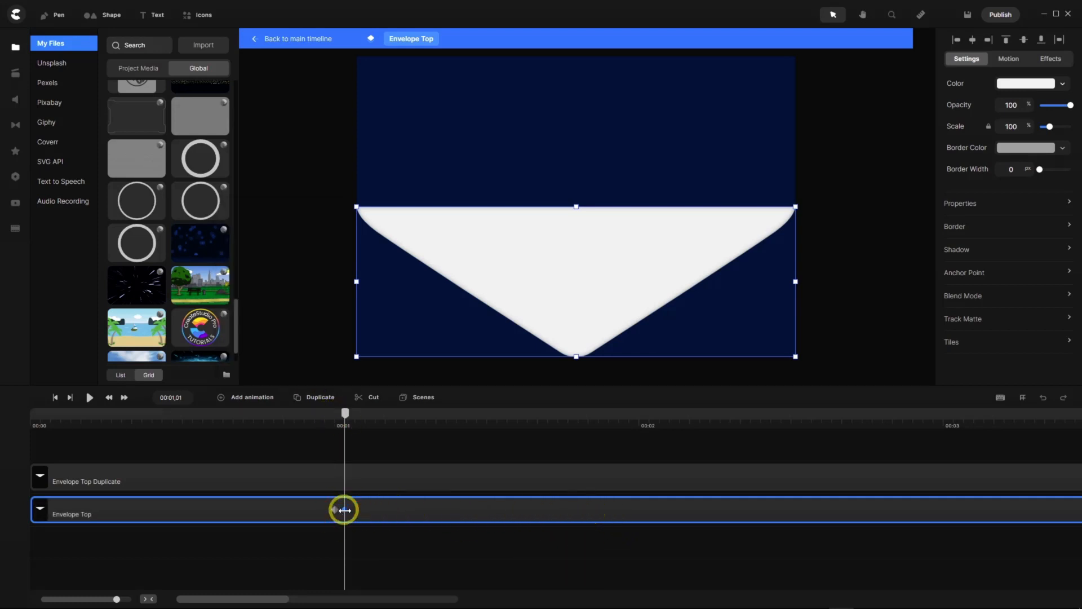
{"action": "left_click", "coordinate": [370, 554]}
Switch to the Lorem Ipsum.txt notes in Notepad, copy the dark color code c6c6c6 and minimize the notes.
{"action": "mouse_move", "coordinate": [760, 604]}
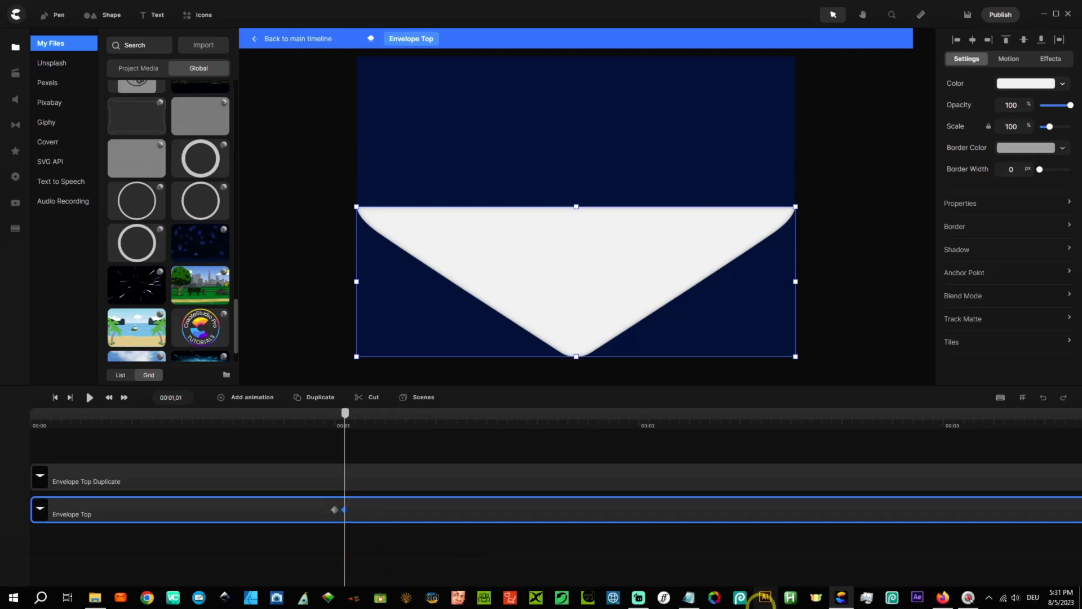
{"action": "left_click", "coordinate": [687, 599]}
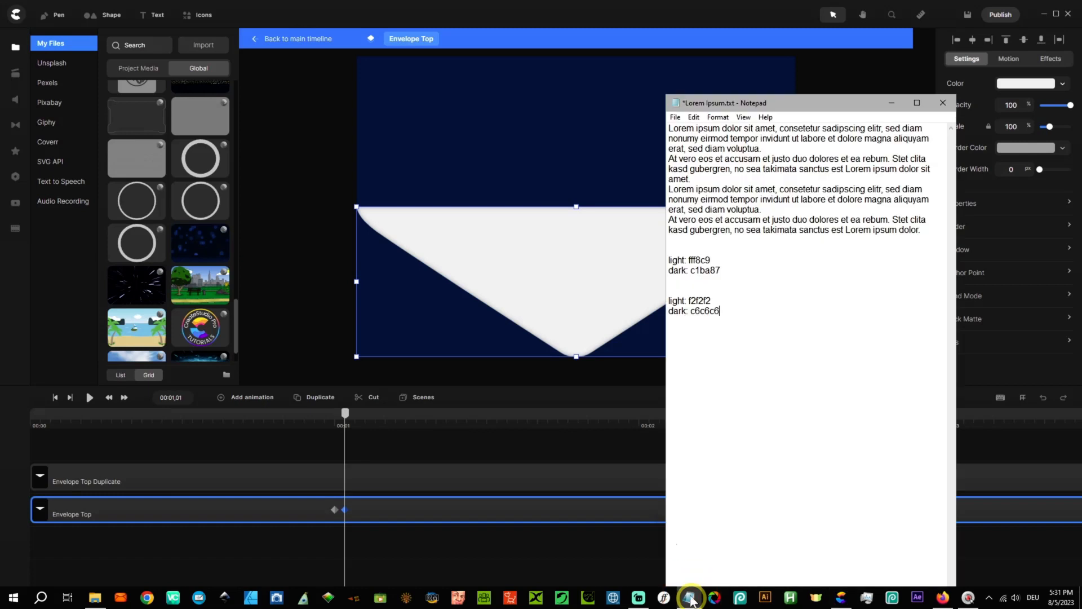
{"action": "left_click_drag", "start_coordinate": [720, 311], "coordinate": [696, 312]}
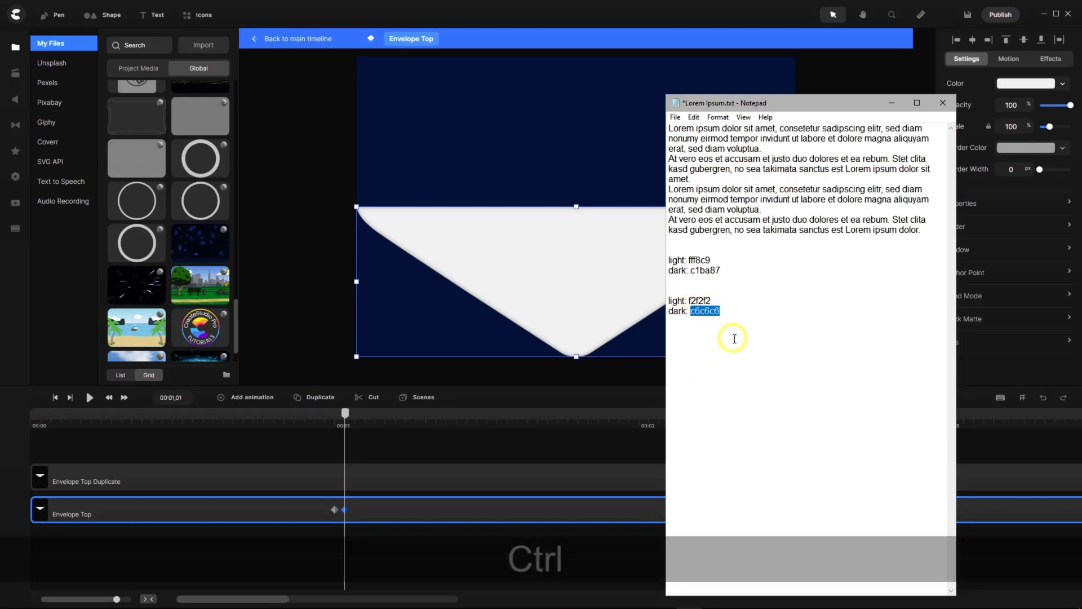
{"action": "key", "text": "ctrl+c"}
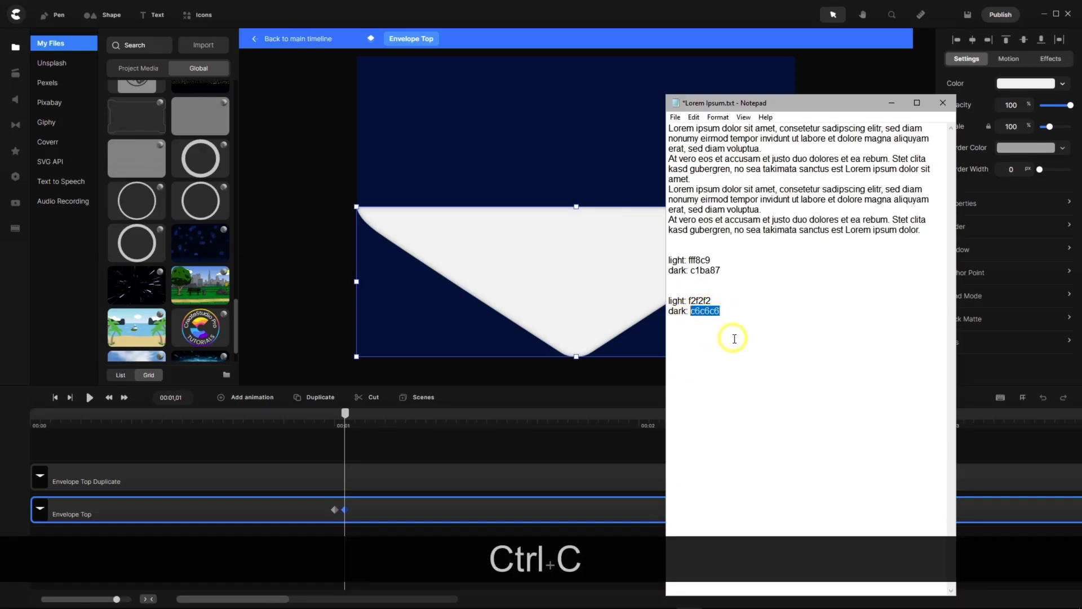
{"action": "left_click", "coordinate": [892, 104]}
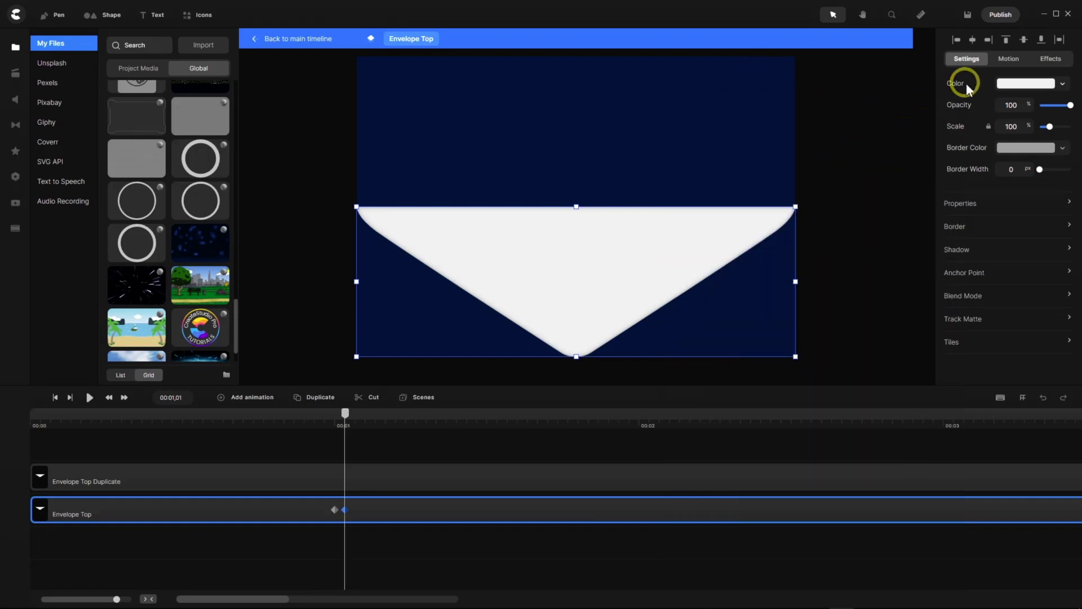
Set the Envelope Top layer's fill color to c6c6c6 at the 00:01,01 keyframe and return to the main timeline.
{"action": "left_click", "coordinate": [1020, 83]}
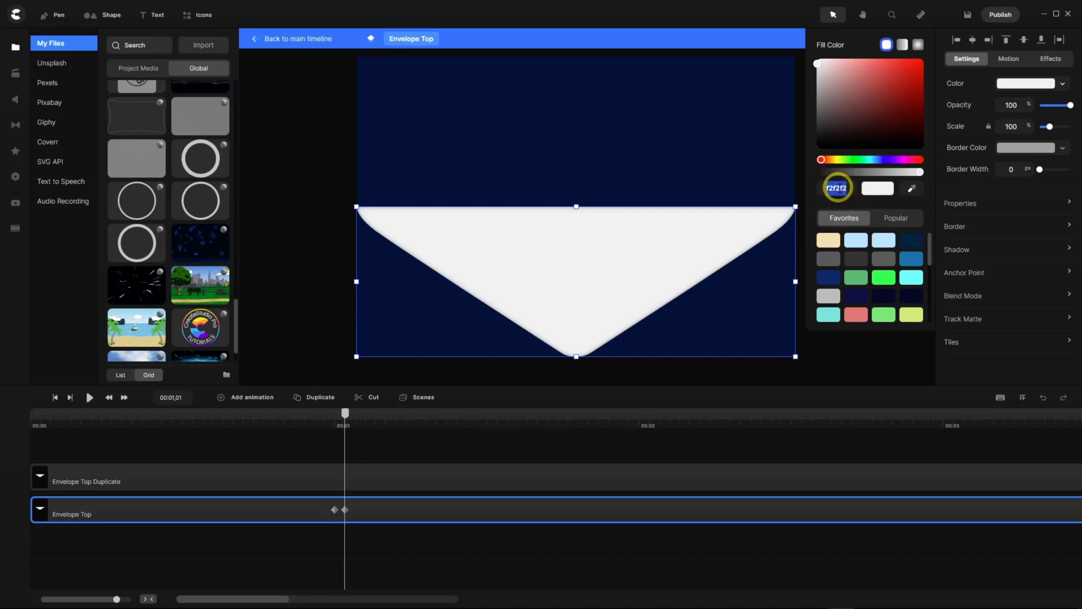
{"action": "key", "text": "ctrl+v"}
{"action": "key", "text": "Return"}
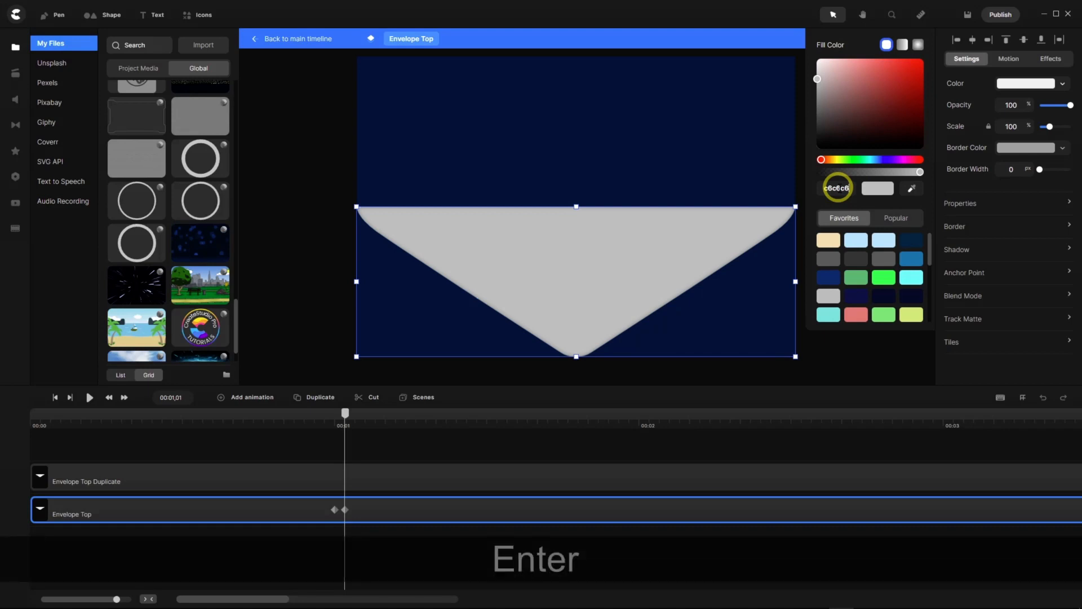
{"action": "mouse_move", "coordinate": [345, 416]}
{"action": "left_mouse_down"}
{"action": "mouse_move", "coordinate": [312, 416]}
{"action": "mouse_move", "coordinate": [356, 420]}
{"action": "mouse_move", "coordinate": [327, 424]}
{"action": "left_mouse_up"}
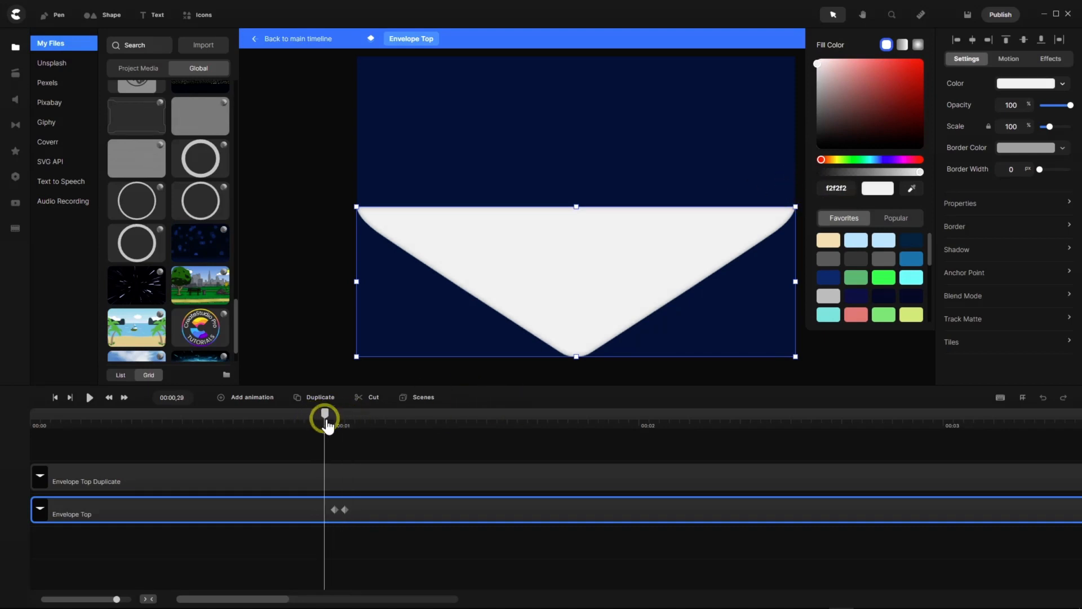
{"action": "left_click", "coordinate": [296, 41]}
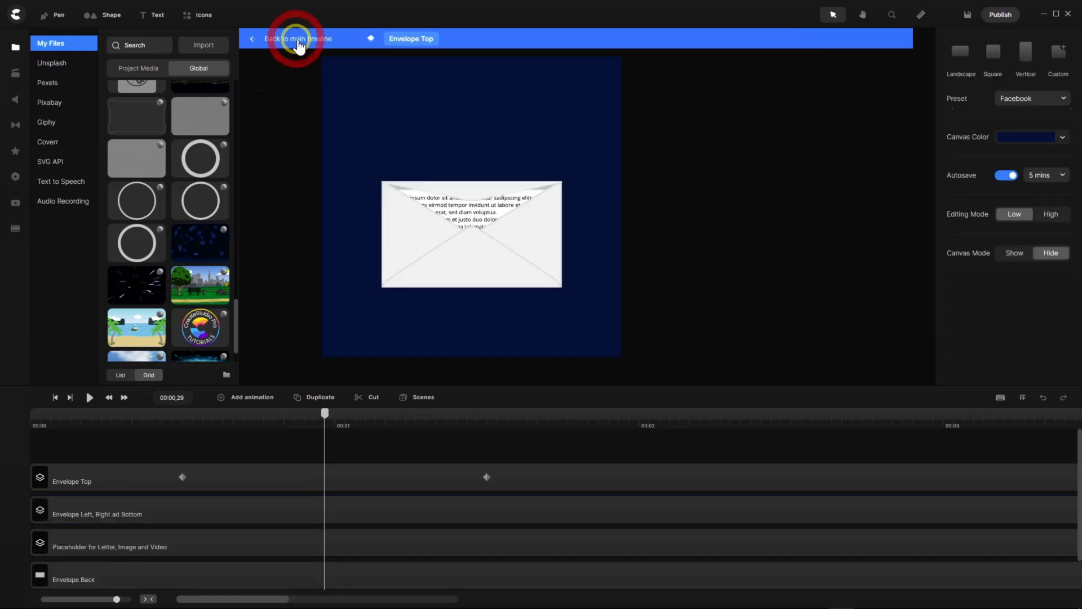
Play the envelope opening twice from the start and inspect the fold line between the open flap and the envelope.
{"action": "left_click_drag", "start_coordinate": [326, 413], "coordinate": [75, 444]}
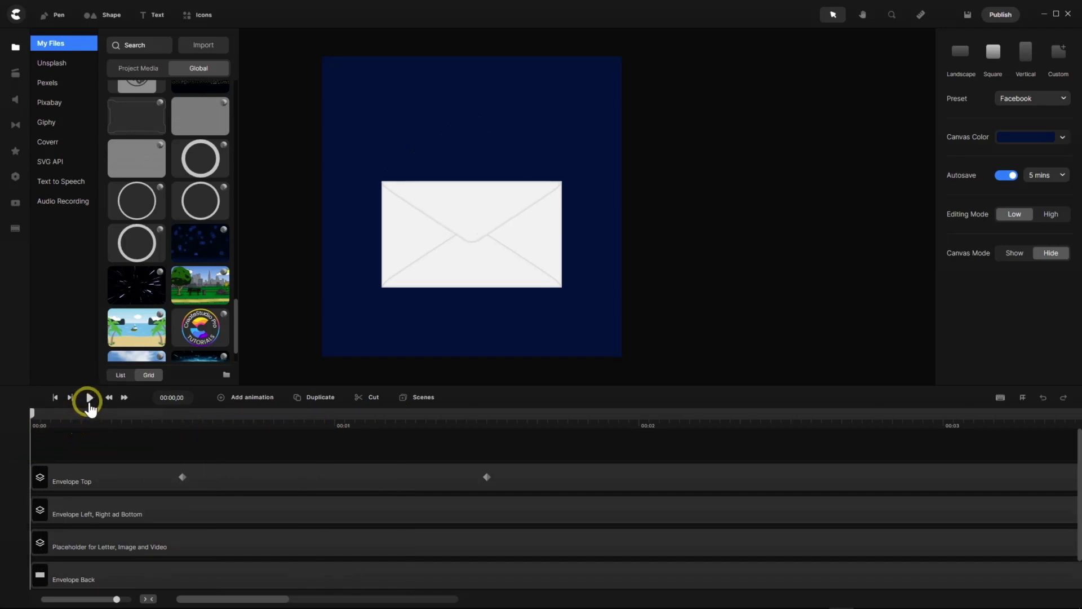
{"action": "key", "text": "f"}
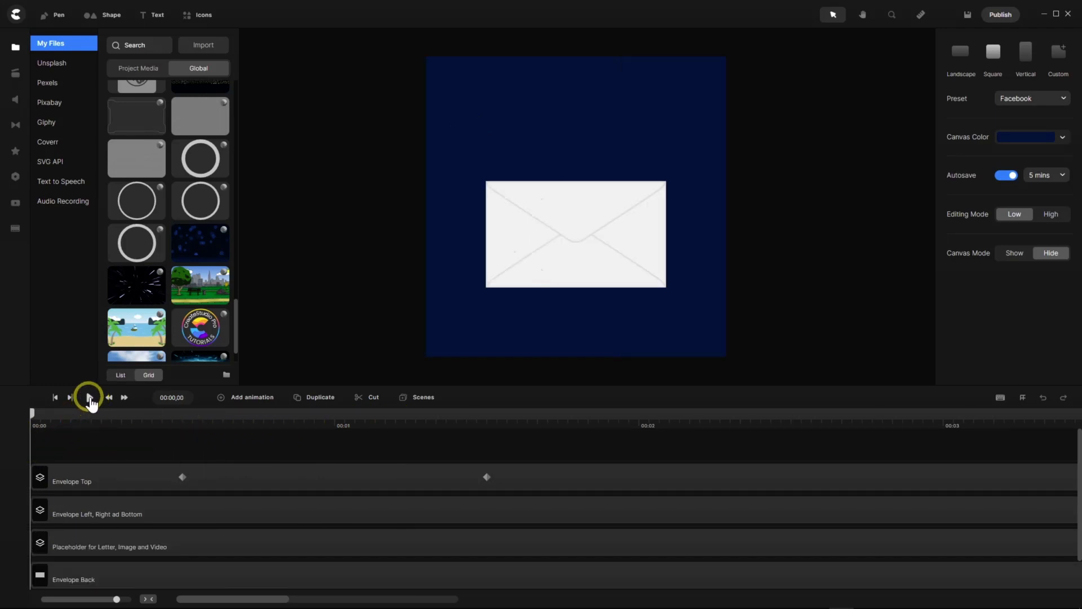
{"action": "left_click", "coordinate": [90, 402]}
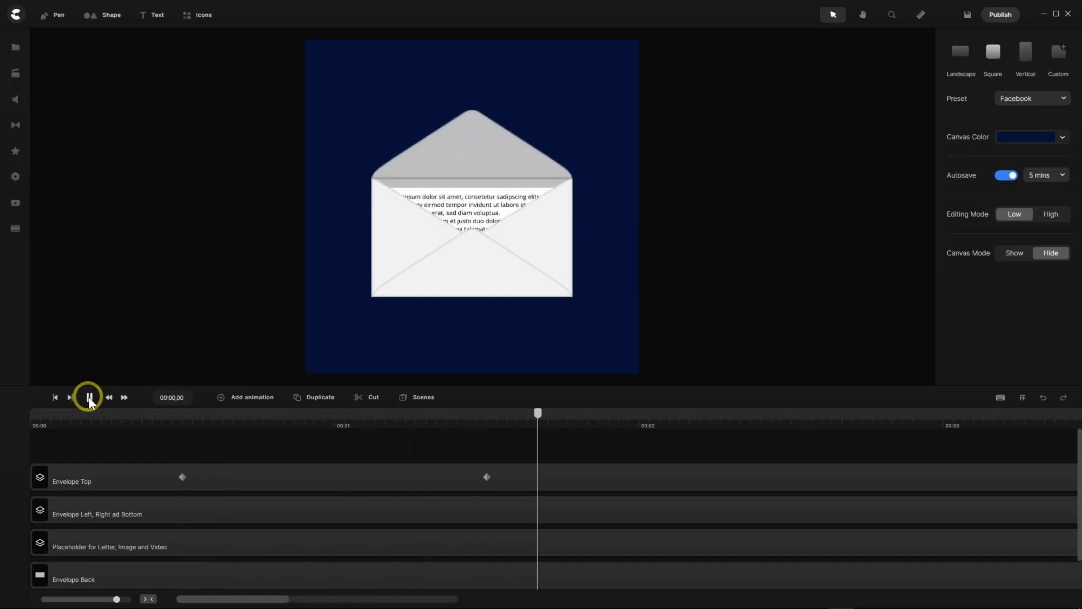
{"action": "left_click", "coordinate": [89, 398]}
{"action": "left_click", "coordinate": [58, 398]}
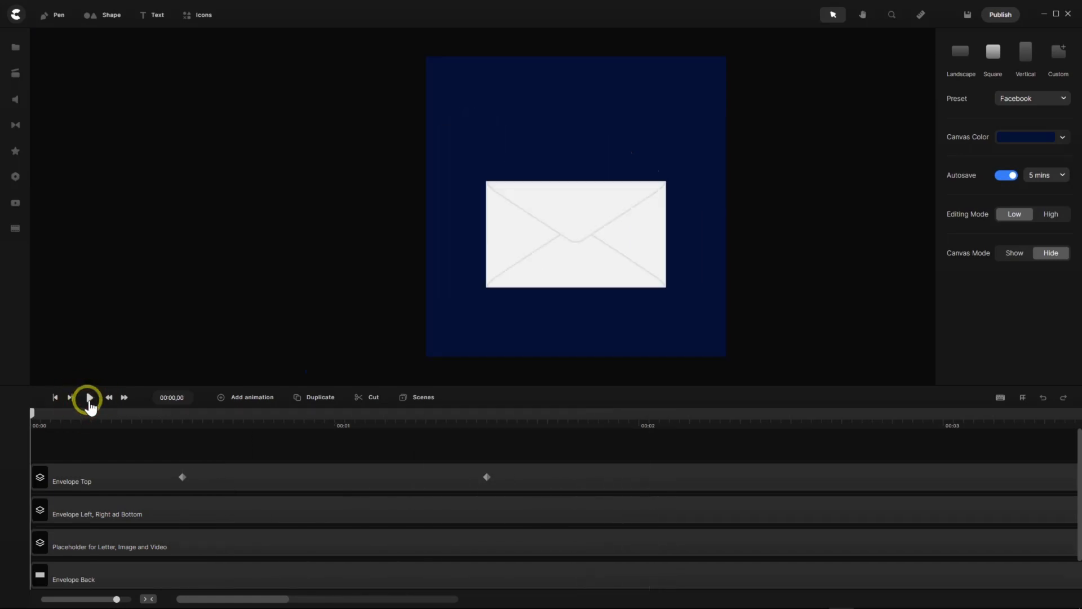
{"action": "left_click", "coordinate": [89, 399]}
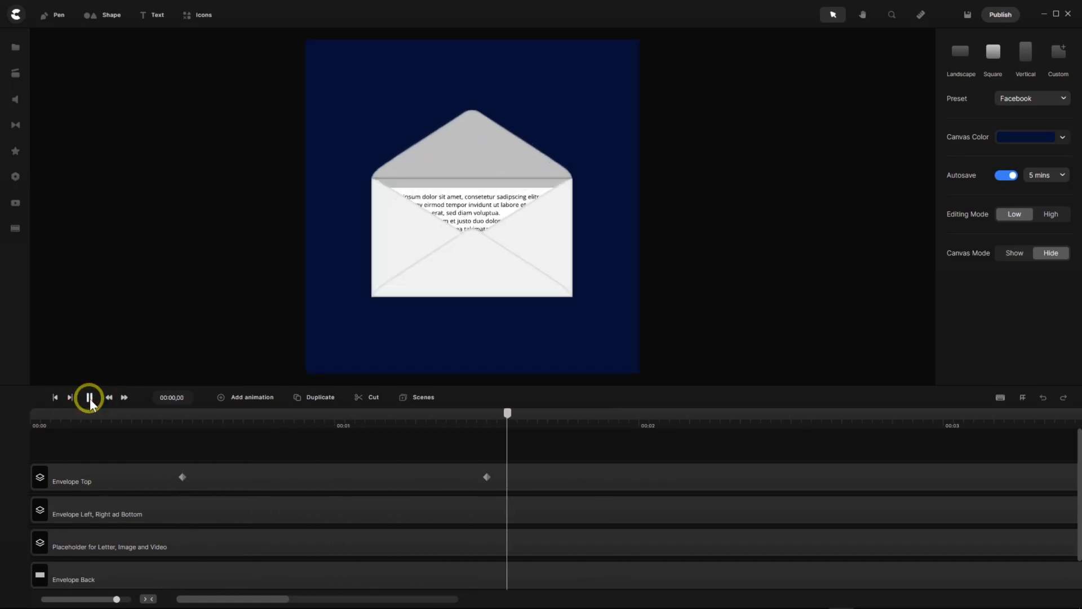
{"action": "left_click", "coordinate": [89, 398]}
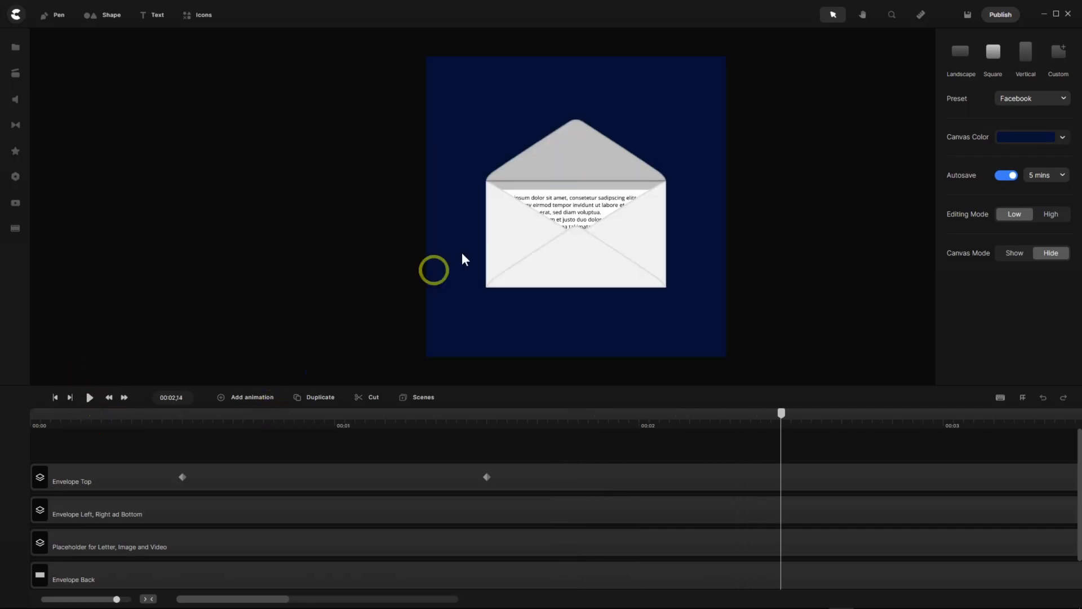
{"action": "scroll", "coordinate": [586, 183], "scroll_direction": "up", "scroll_amount": 5}
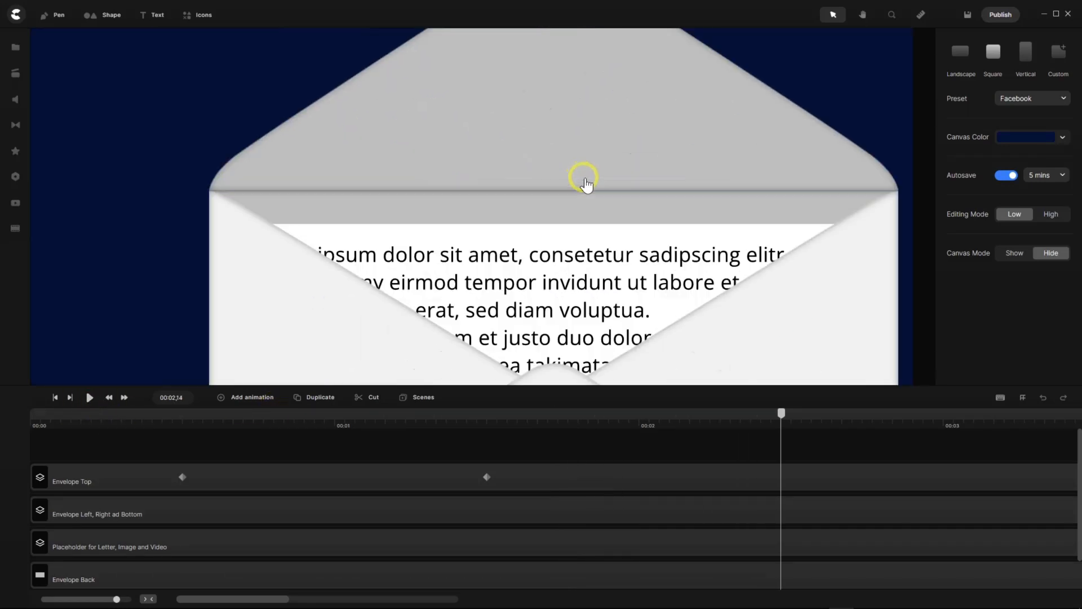
{"action": "scroll", "coordinate": [474, 213], "scroll_direction": "up", "scroll_amount": 3}
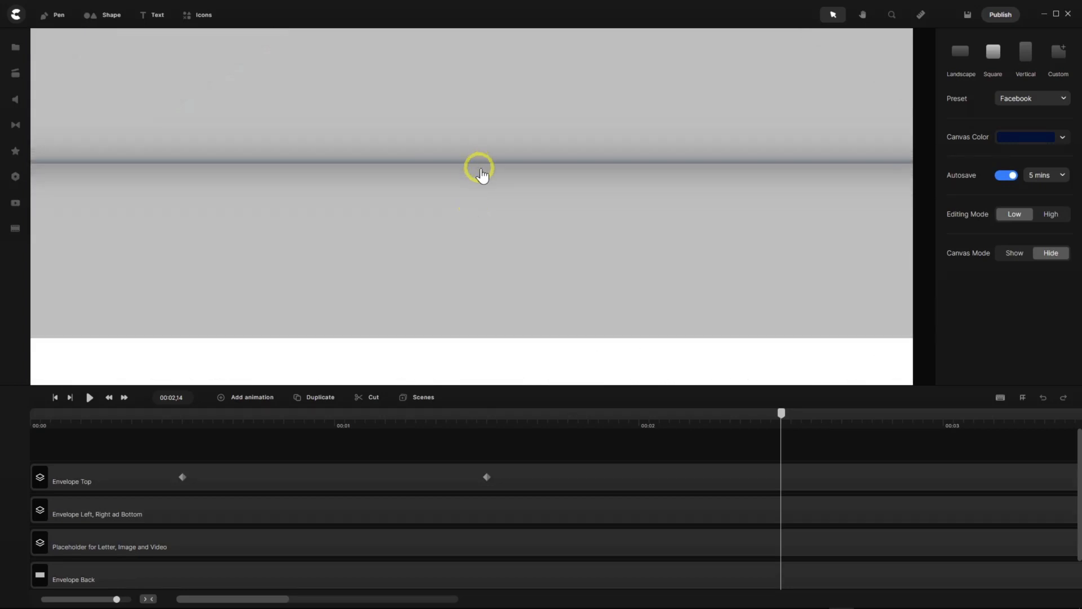
{"action": "scroll", "coordinate": [482, 175], "scroll_direction": "down", "scroll_amount": 5}
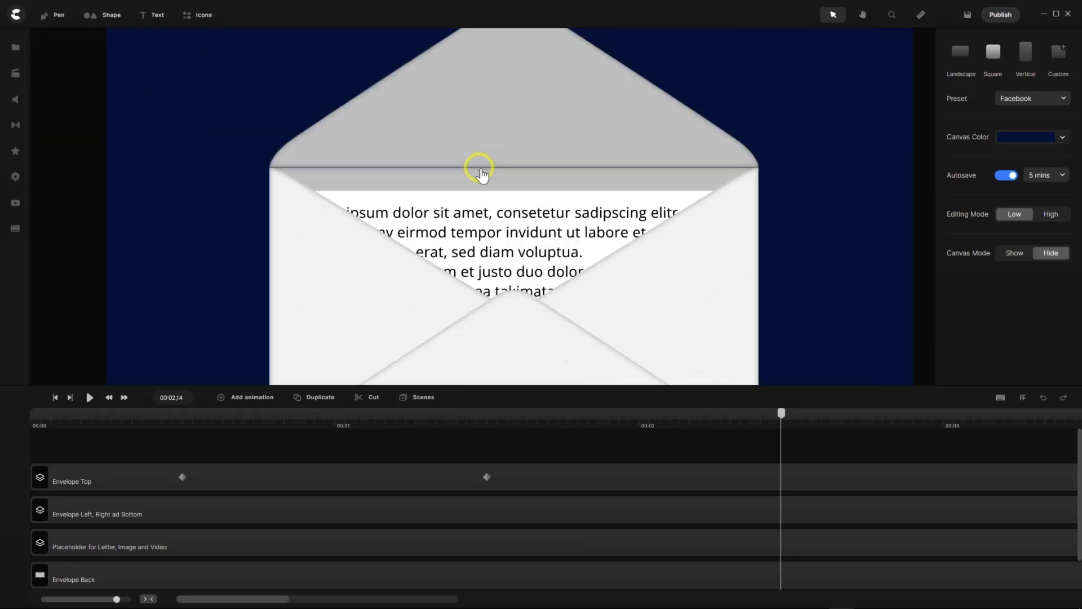
Examine the fold line and the left corner where the open flap meets the envelope body.
{"action": "scroll", "coordinate": [482, 175], "scroll_direction": "down", "scroll_amount": 2}
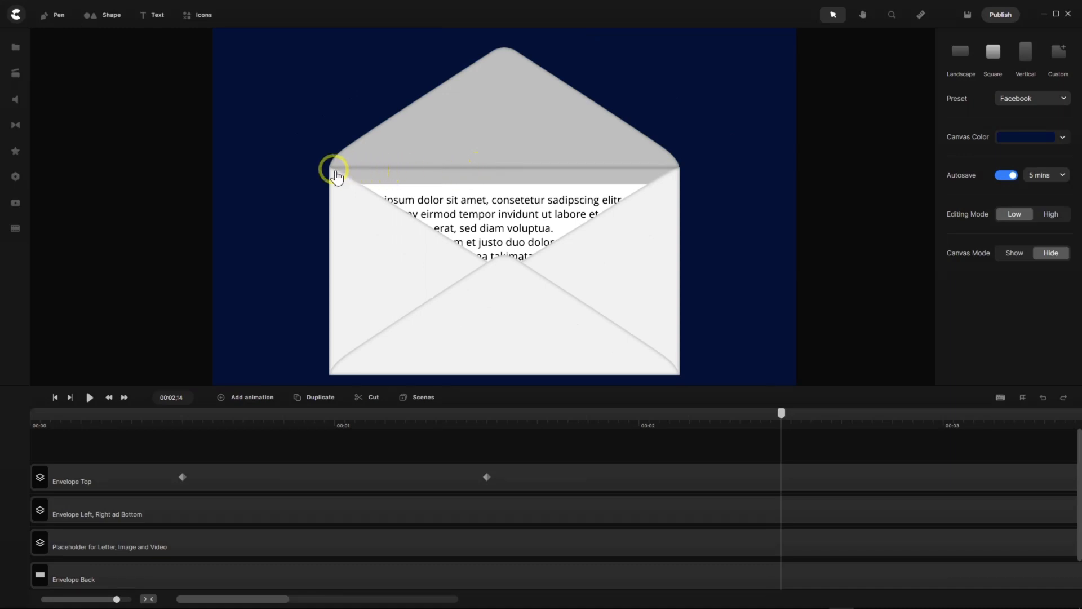
{"action": "scroll", "coordinate": [335, 172], "scroll_direction": "up", "scroll_amount": 6}
{"action": "scroll", "coordinate": [326, 180], "scroll_direction": "down", "scroll_amount": 3}
{"action": "scroll", "coordinate": [326, 188], "scroll_direction": "up", "scroll_amount": 2}
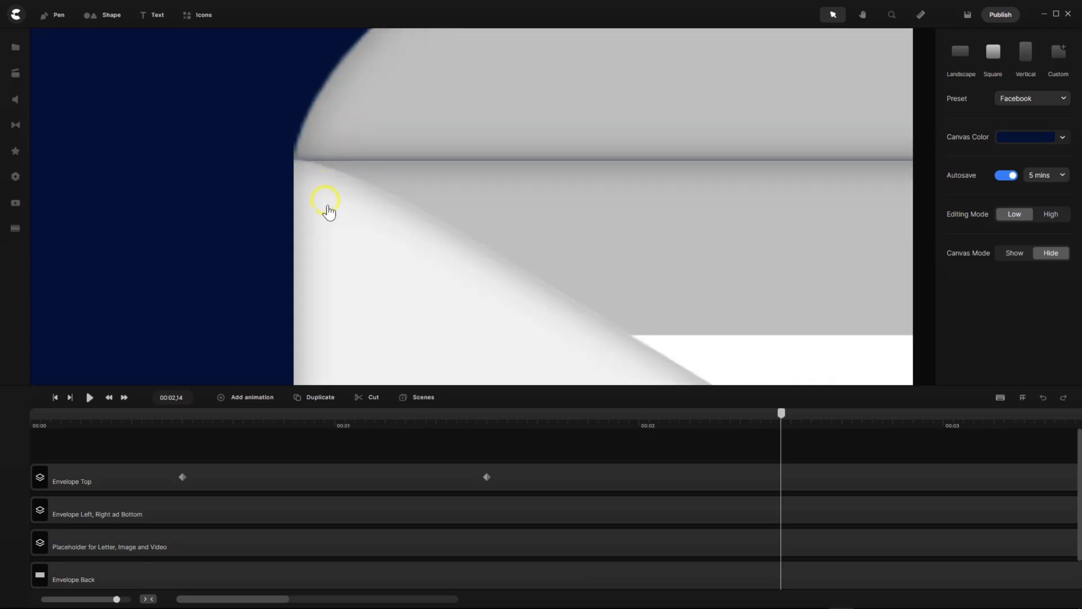
{"action": "scroll", "coordinate": [316, 196], "scroll_direction": "down", "scroll_amount": 5}
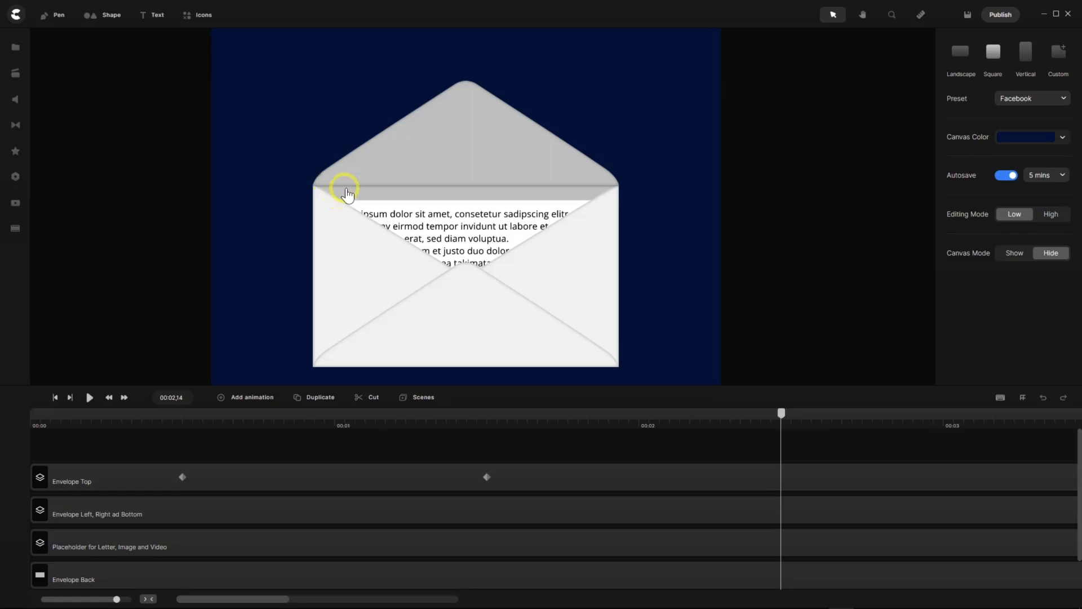
{"action": "scroll", "coordinate": [318, 192], "scroll_direction": "up", "scroll_amount": 6}
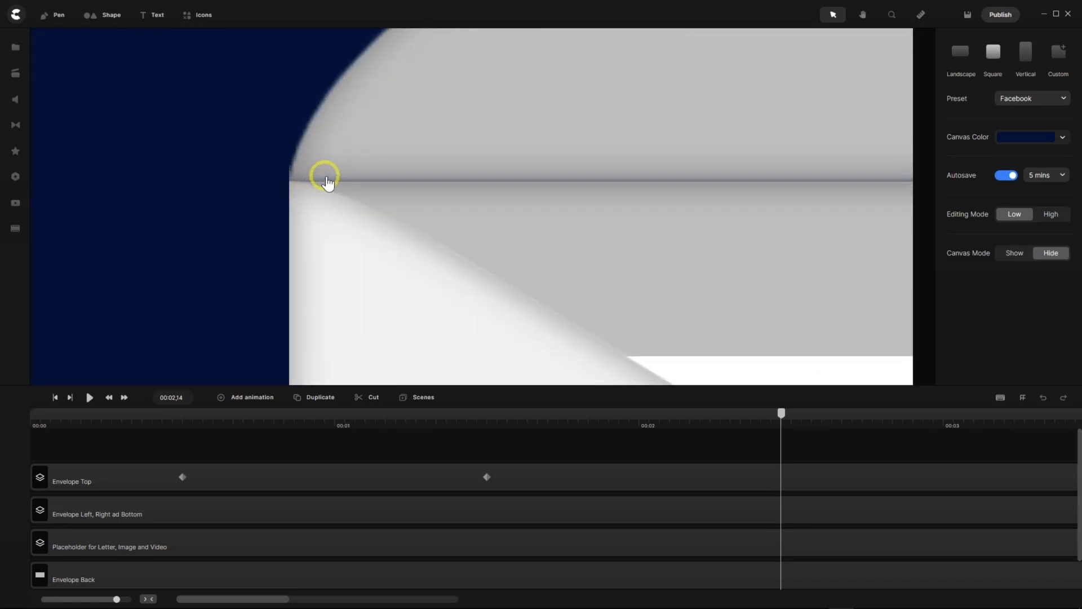
{"action": "scroll", "coordinate": [327, 182], "scroll_direction": "down", "scroll_amount": 10}
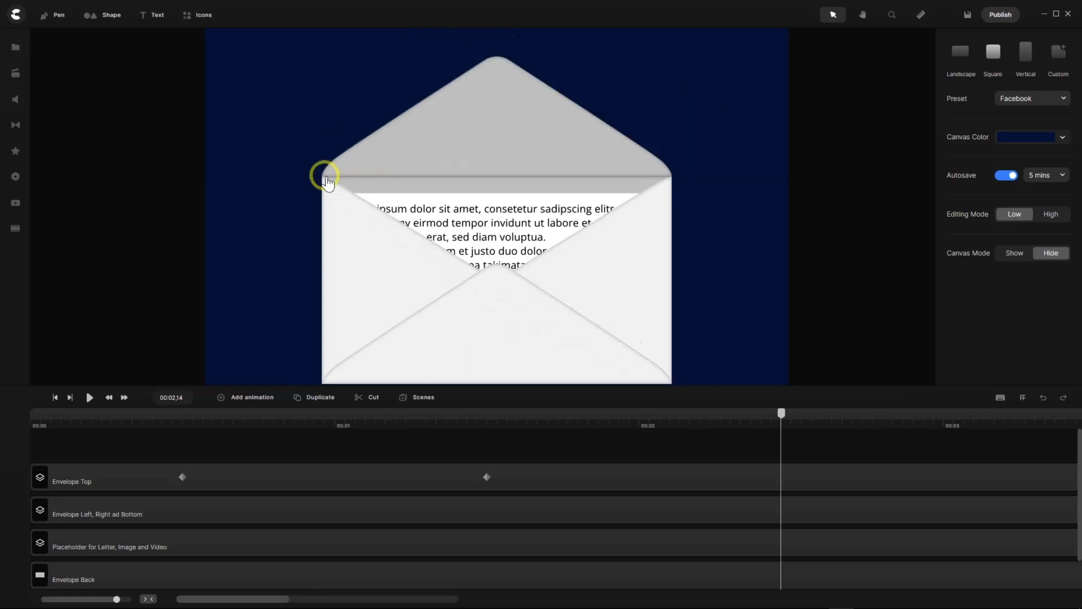
{"action": "scroll", "coordinate": [327, 181], "scroll_direction": "down", "scroll_amount": 3}
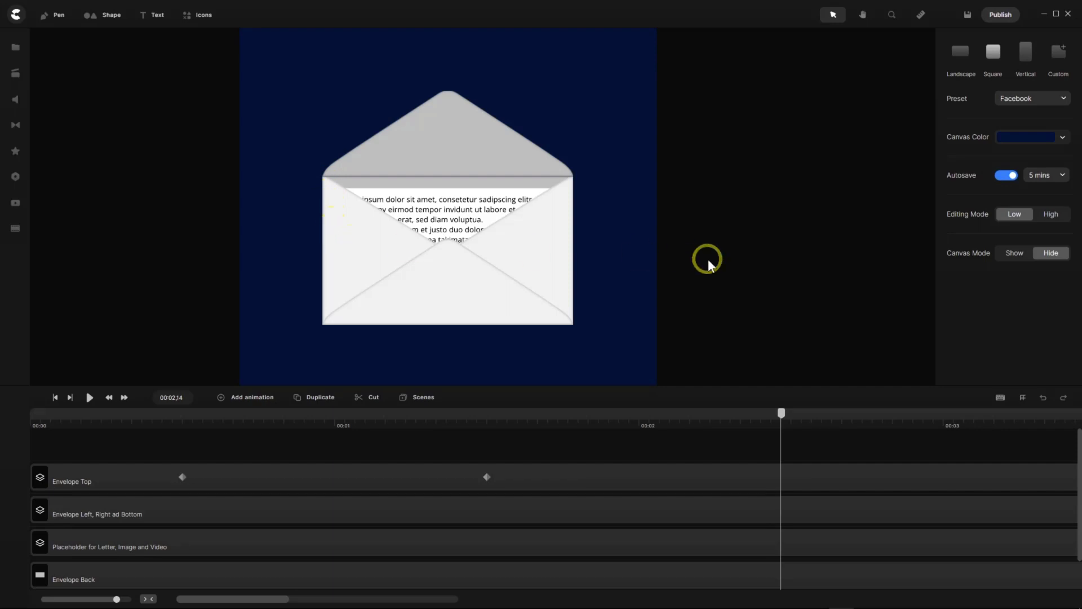
At 00:01,00, add a rectangle spanning the envelope's width and raise its lower edge to the envelope's top edge.
{"action": "left_click_drag", "start_coordinate": [781, 415], "coordinate": [335, 443]}
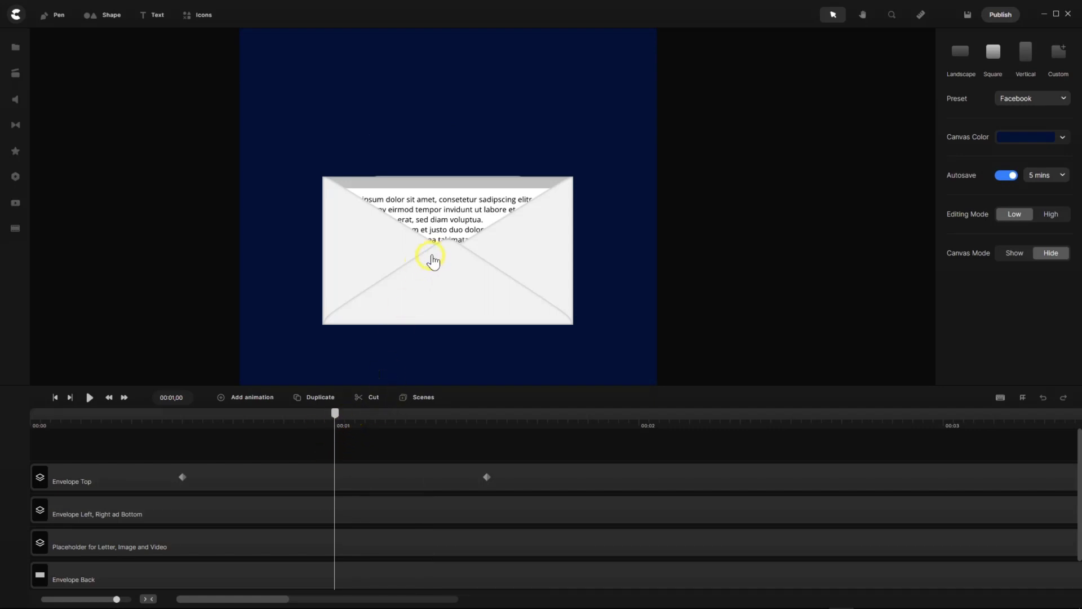
{"action": "scroll", "coordinate": [449, 186], "scroll_direction": "up", "scroll_amount": 5}
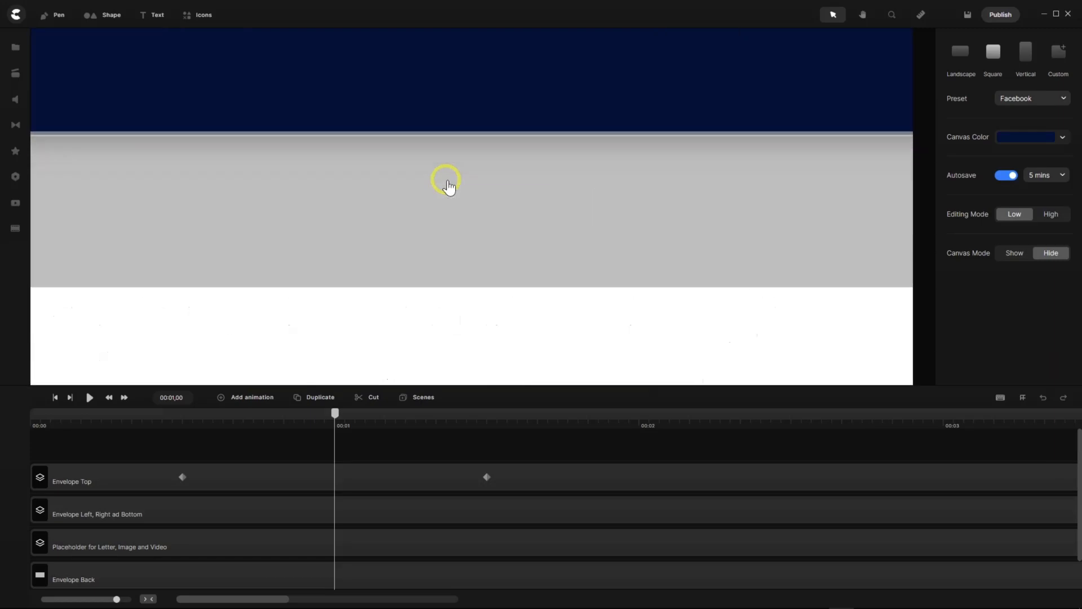
{"action": "scroll", "coordinate": [448, 186], "scroll_direction": "down", "scroll_amount": 3}
{"action": "scroll", "coordinate": [449, 186], "scroll_direction": "down", "scroll_amount": 5}
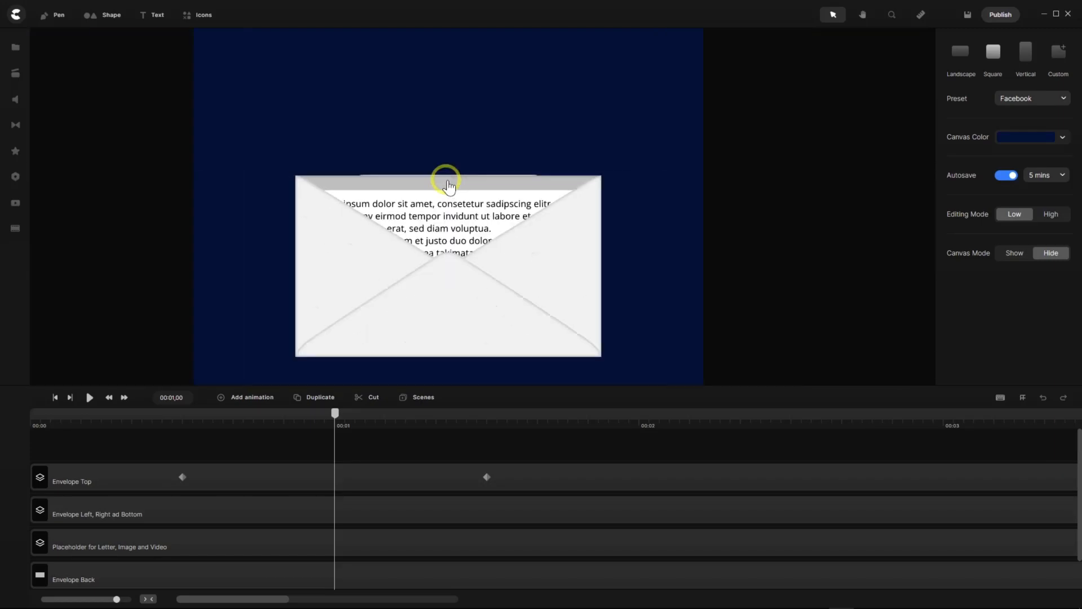
{"action": "scroll", "coordinate": [353, 522], "scroll_direction": "down", "scroll_amount": 2}
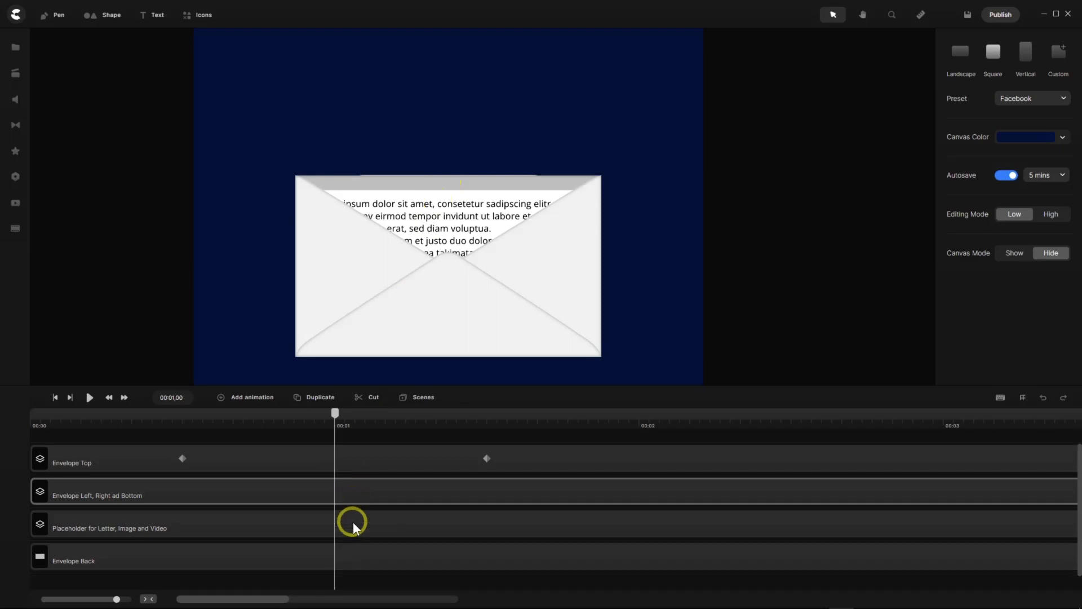
{"action": "scroll", "coordinate": [361, 499], "scroll_direction": "up", "scroll_amount": 2}
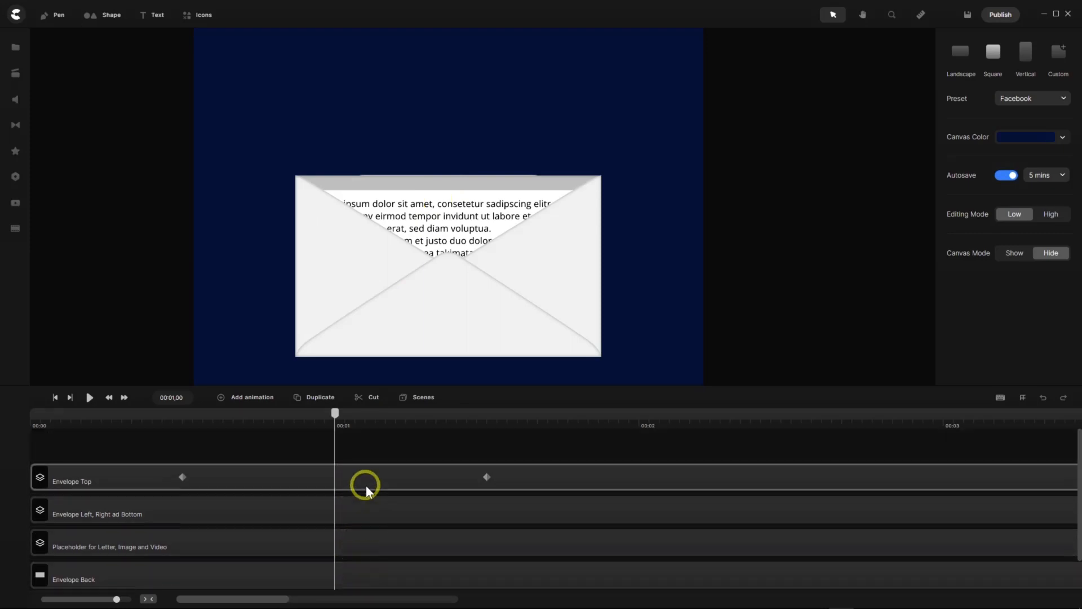
{"action": "left_click", "coordinate": [89, 22]}
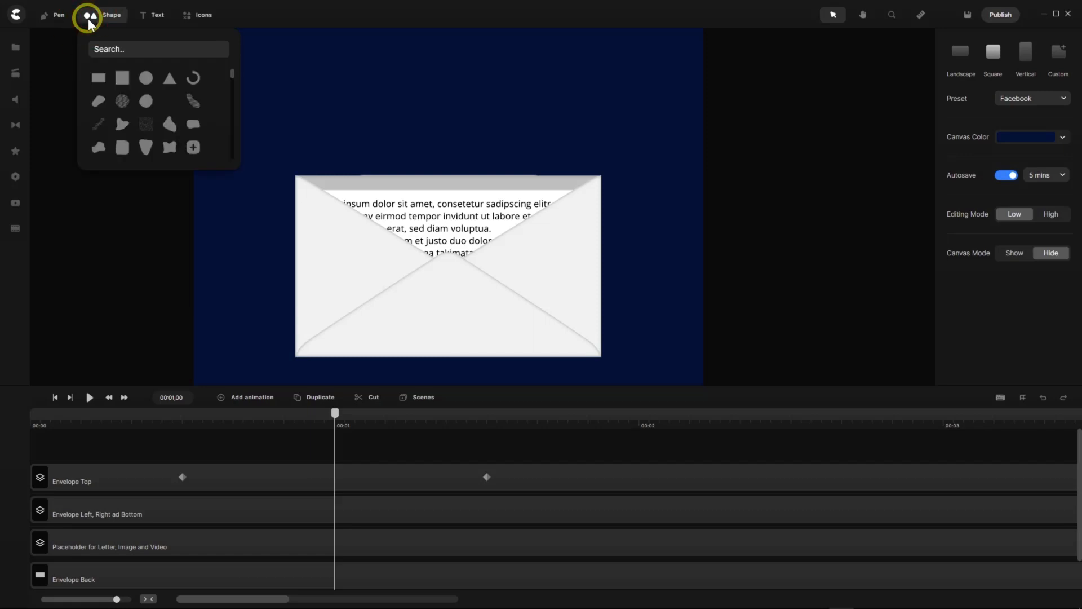
{"action": "left_click", "coordinate": [98, 79]}
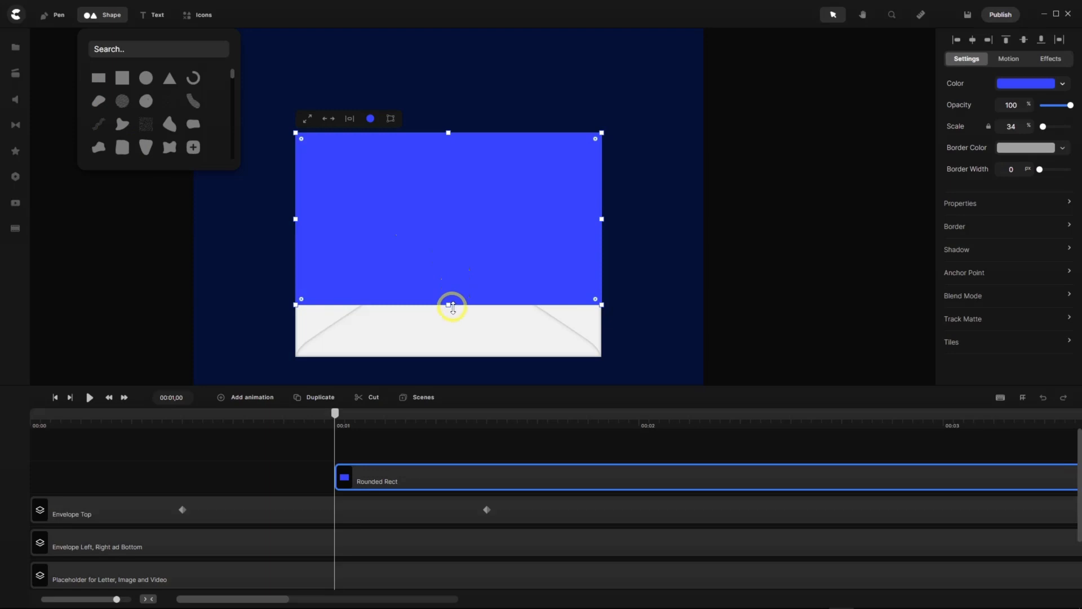
{"action": "left_click_drag", "start_coordinate": [449, 305], "coordinate": [450, 167]}
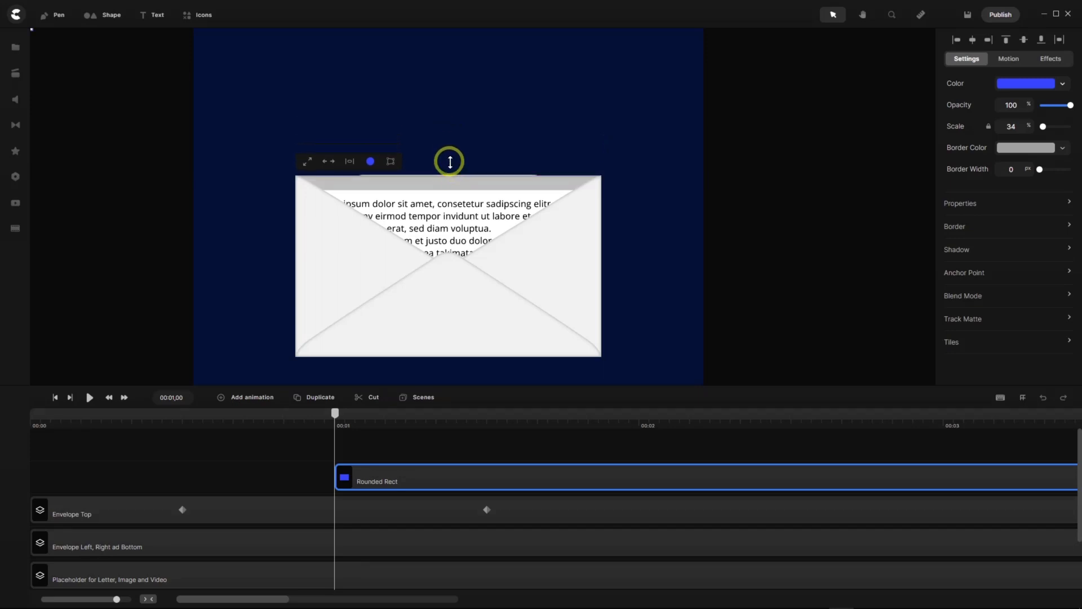
Undo the last height change of the rectangle.
{"action": "scroll", "coordinate": [428, 175], "scroll_direction": "up", "scroll_amount": 6}
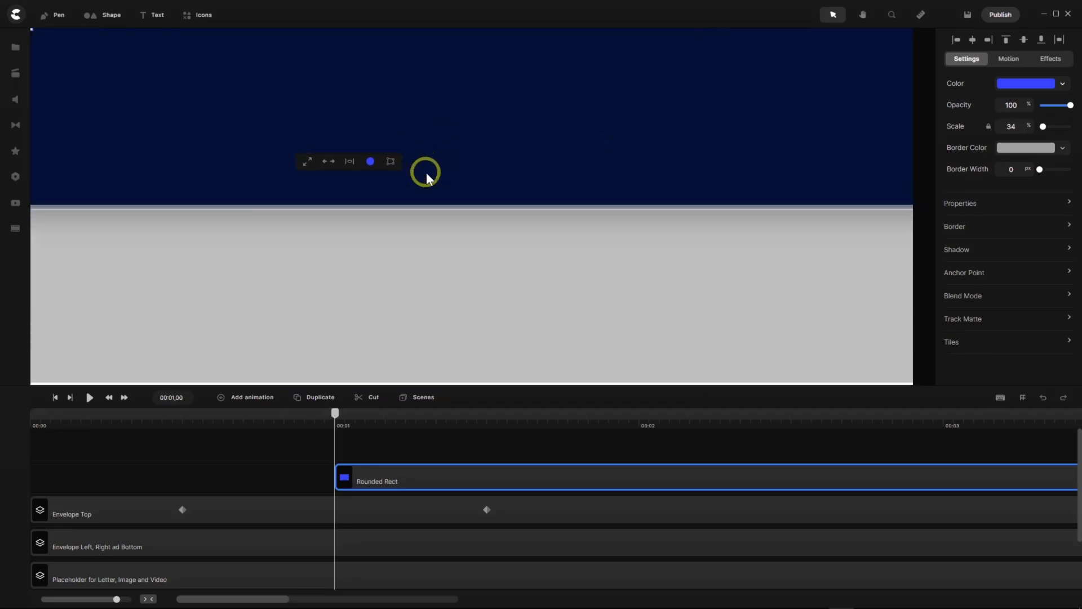
{"action": "scroll", "coordinate": [486, 216], "scroll_direction": "down", "scroll_amount": 3}
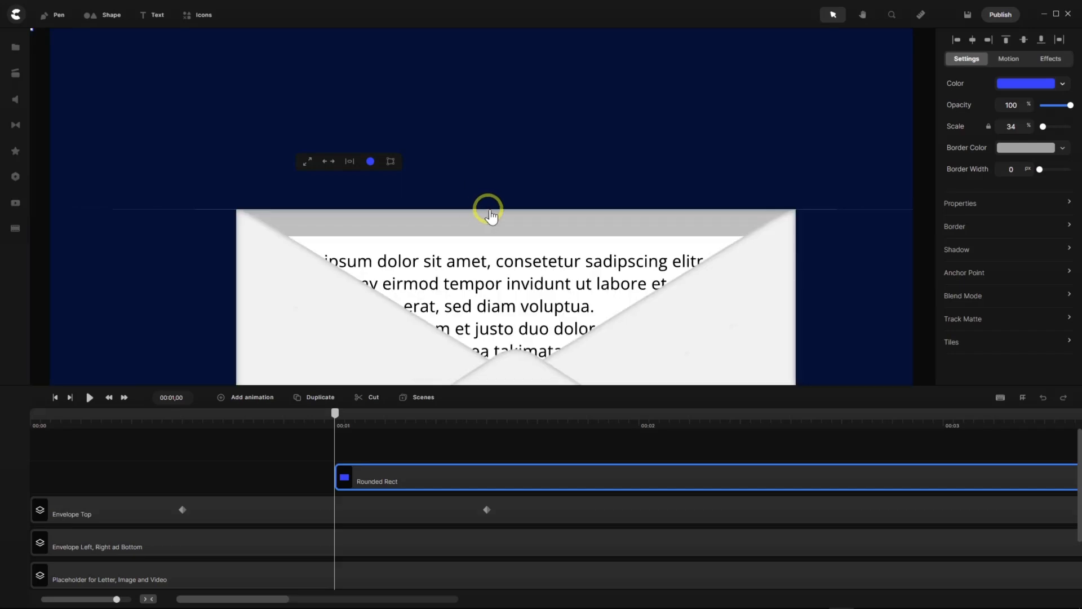
{"action": "key", "text": "ctrl"}
{"action": "key", "text": "ctrl+z"}
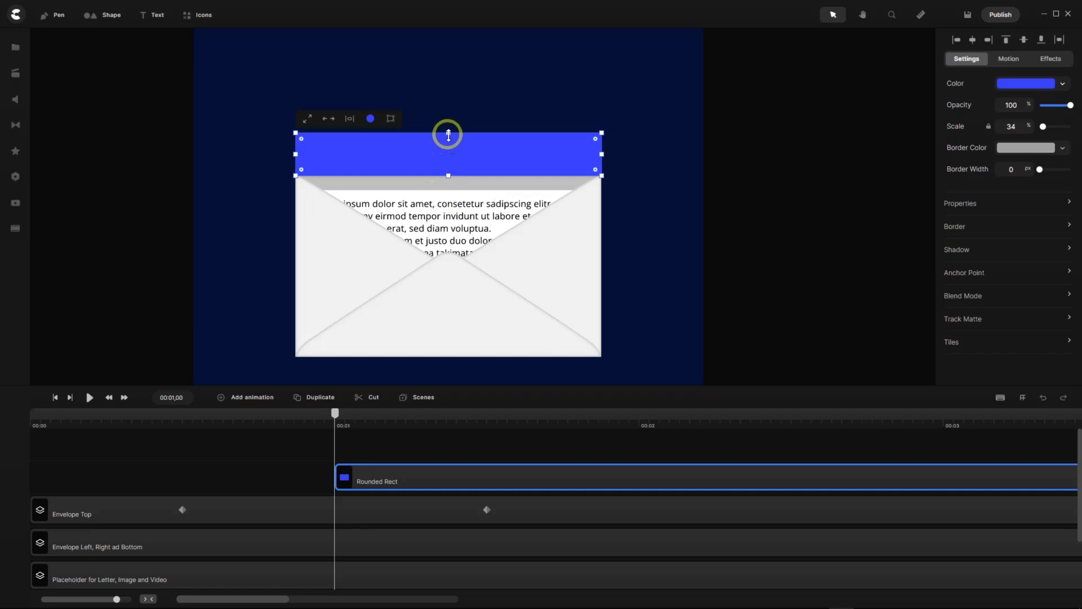
Shrink the rectangle's height to a thin strip covering the envelope's top edge at the fold line.
{"action": "scroll", "coordinate": [448, 134], "scroll_direction": "up", "scroll_amount": 3}
{"action": "scroll", "coordinate": [448, 134], "scroll_direction": "up", "scroll_amount": 2}
{"action": "left_click_drag", "start_coordinate": [449, 126], "coordinate": [450, 279]}
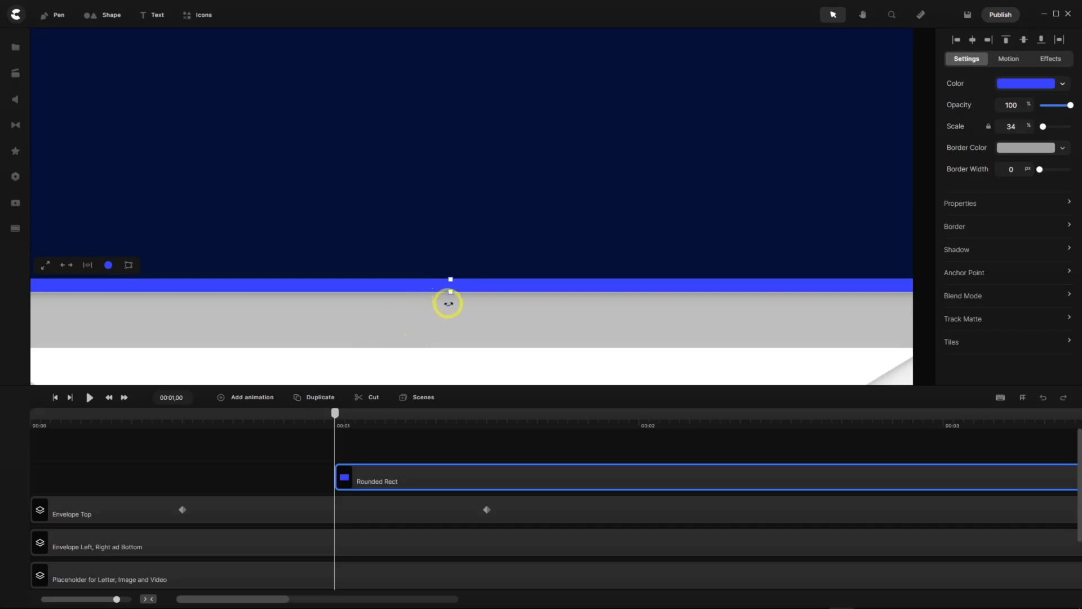
{"action": "scroll", "coordinate": [449, 303], "scroll_direction": "up", "scroll_amount": 3}
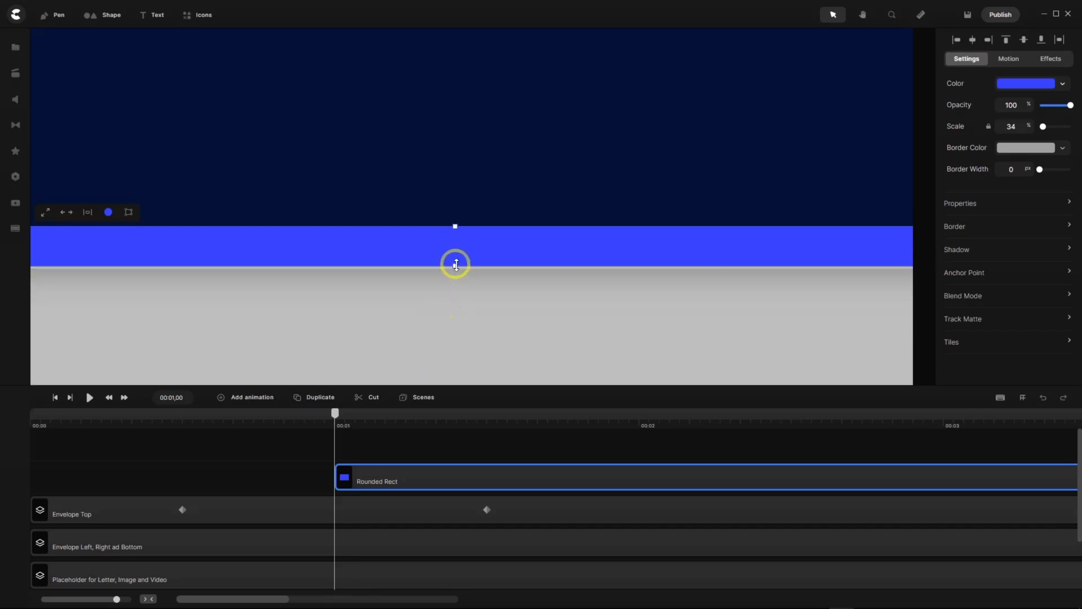
{"action": "left_click_drag", "start_coordinate": [456, 270], "coordinate": [456, 275]}
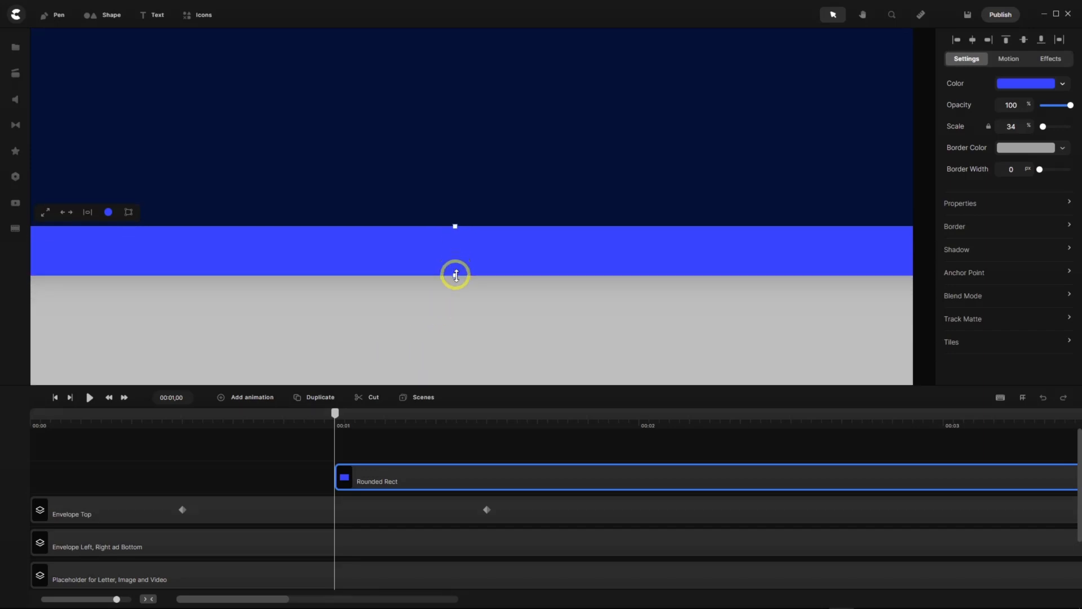
{"action": "left_click_drag", "start_coordinate": [452, 224], "coordinate": [456, 274]}
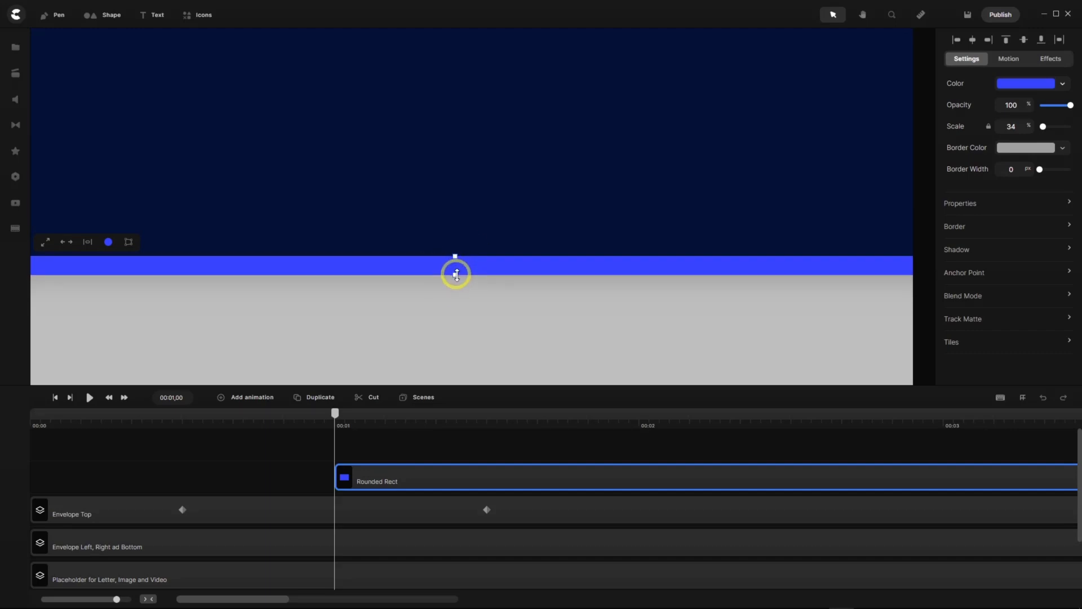
Check how the strip fits the envelope's left corner and scrub the timeline back to 00:00,23 to compare it with the moving flap.
{"action": "scroll", "coordinate": [467, 290], "scroll_direction": "down", "scroll_amount": 5}
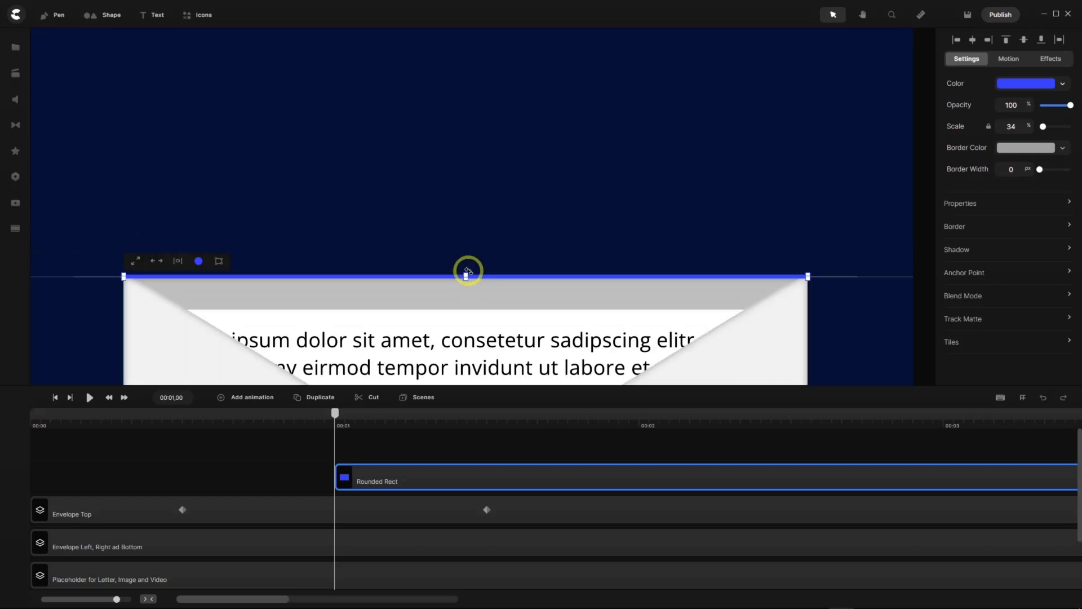
{"action": "scroll", "coordinate": [468, 272], "scroll_direction": "down", "scroll_amount": 2}
{"action": "scroll", "coordinate": [218, 276], "scroll_direction": "up", "scroll_amount": 2}
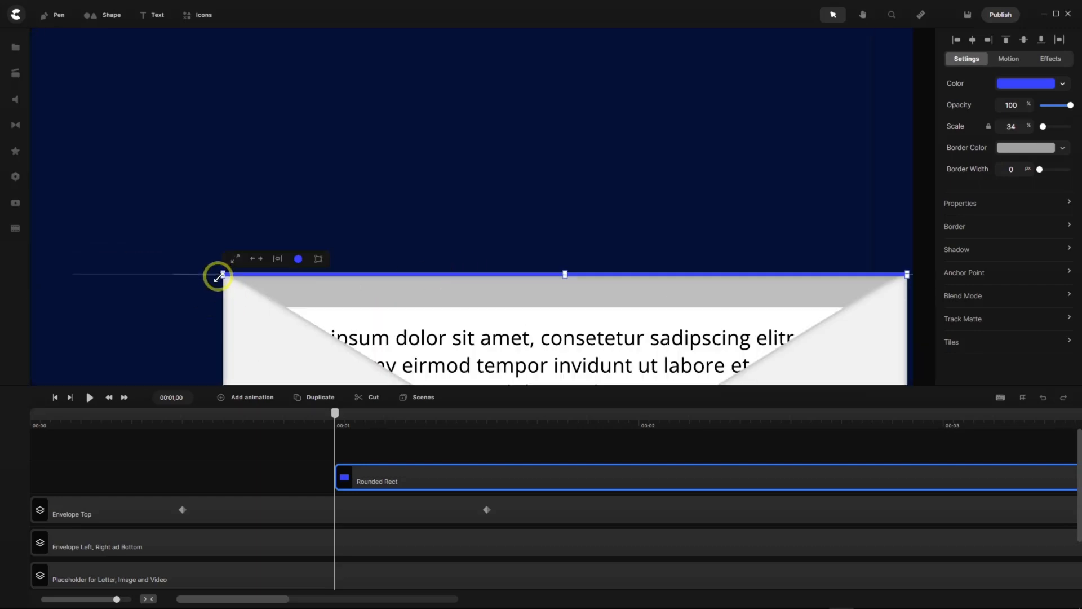
{"action": "scroll", "coordinate": [218, 276], "scroll_direction": "up", "scroll_amount": 3}
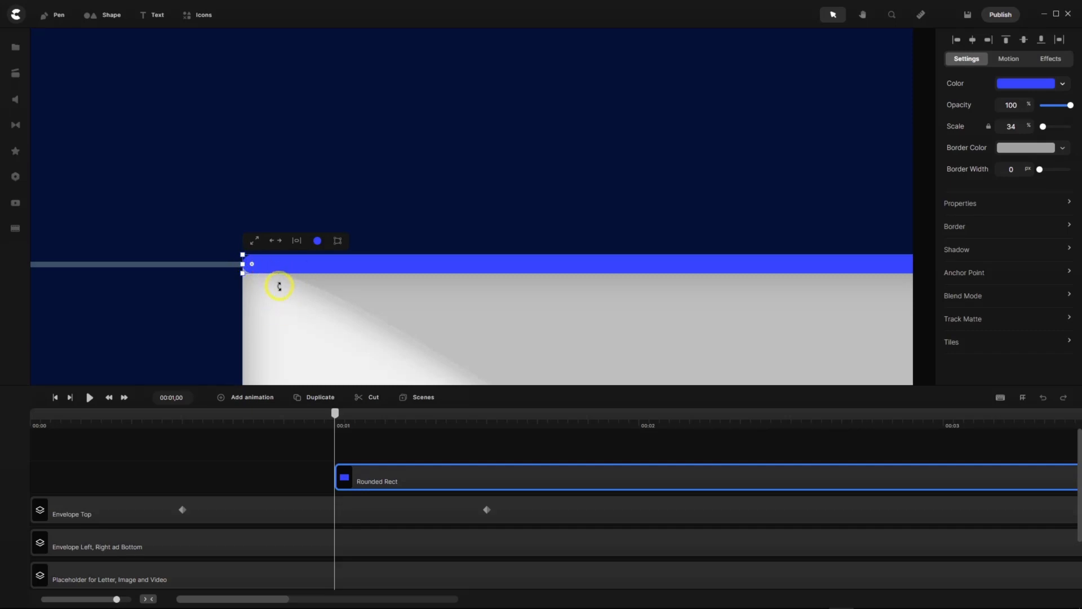
{"action": "scroll", "coordinate": [276, 282], "scroll_direction": "down", "scroll_amount": 5}
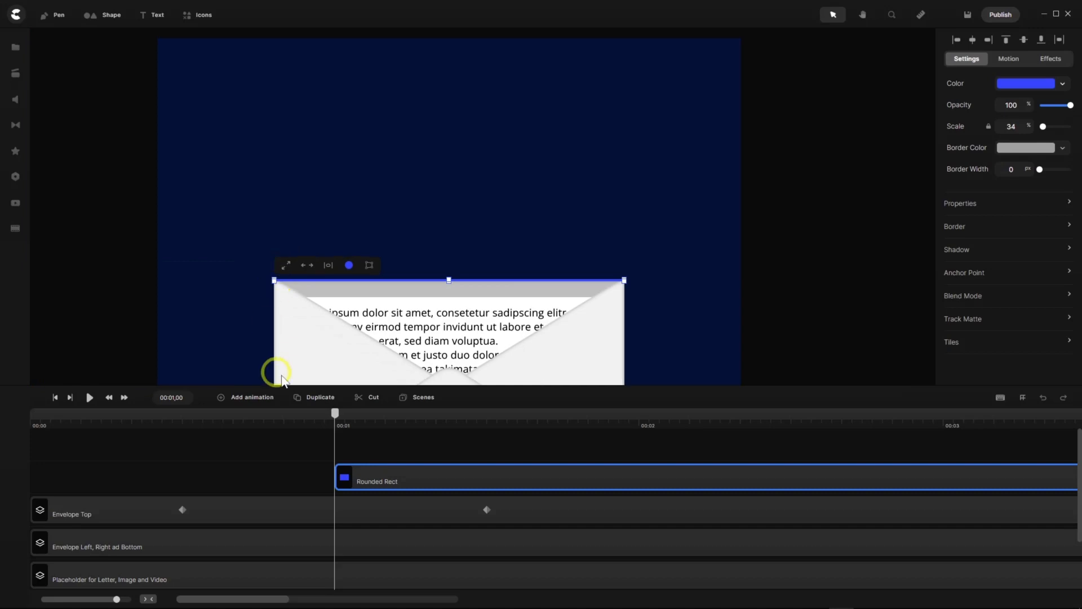
{"action": "left_click_drag", "start_coordinate": [337, 418], "coordinate": [387, 414]}
{"action": "scroll", "coordinate": [262, 285], "scroll_direction": "up", "scroll_amount": 5}
{"action": "left_click_drag", "start_coordinate": [393, 416], "coordinate": [262, 427]}
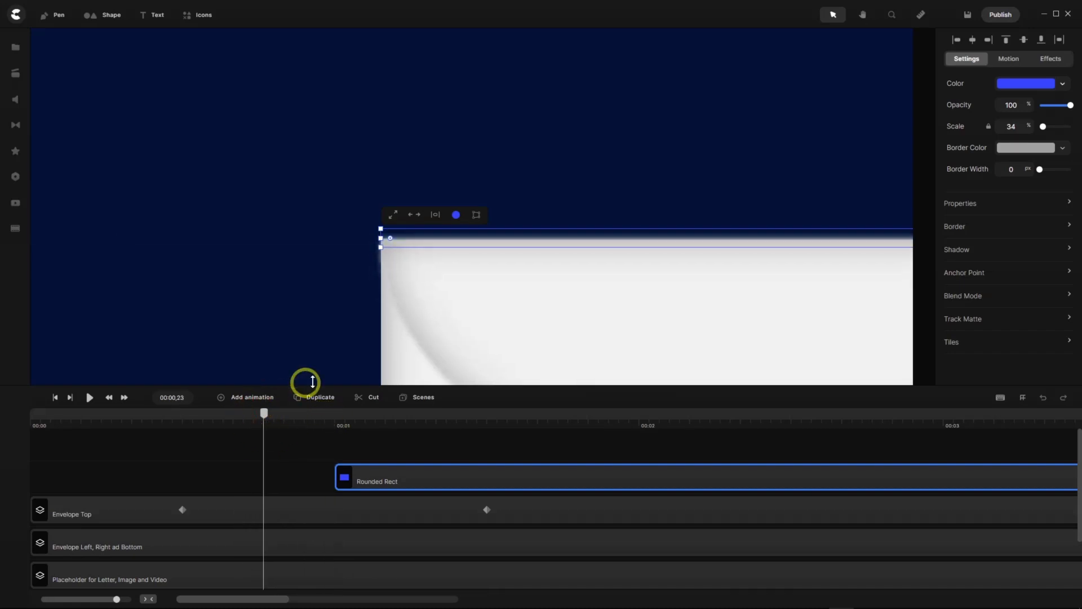
{"action": "scroll", "coordinate": [350, 187], "scroll_direction": "down", "scroll_amount": 5}
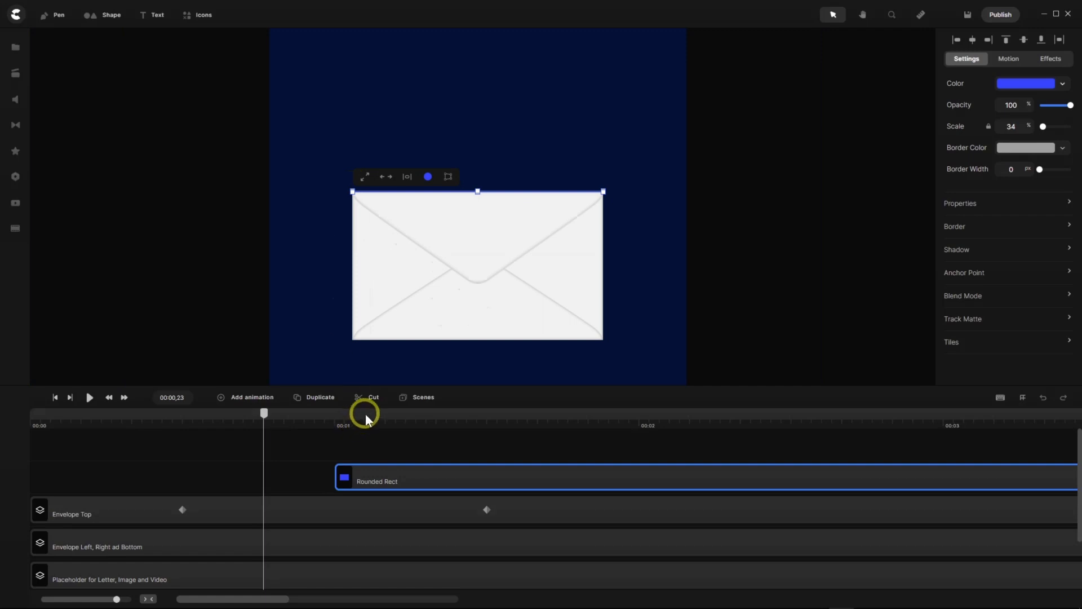
Set the Envelope Top layer's perspective to 50%.
{"action": "left_click", "coordinate": [327, 514]}
{"action": "right_click", "coordinate": [327, 514]}
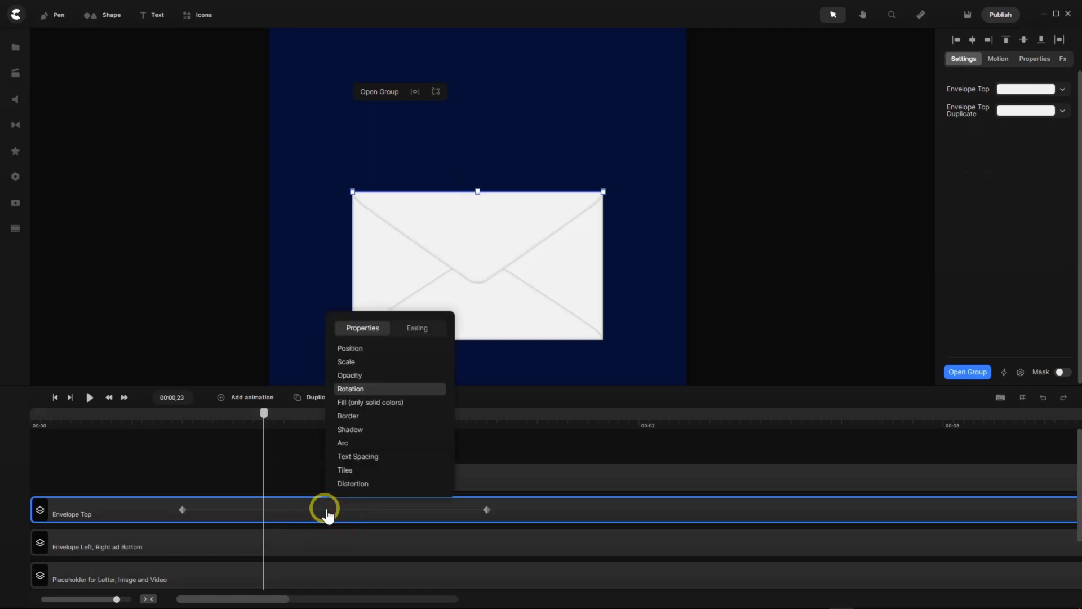
{"action": "left_click", "coordinate": [1036, 59]}
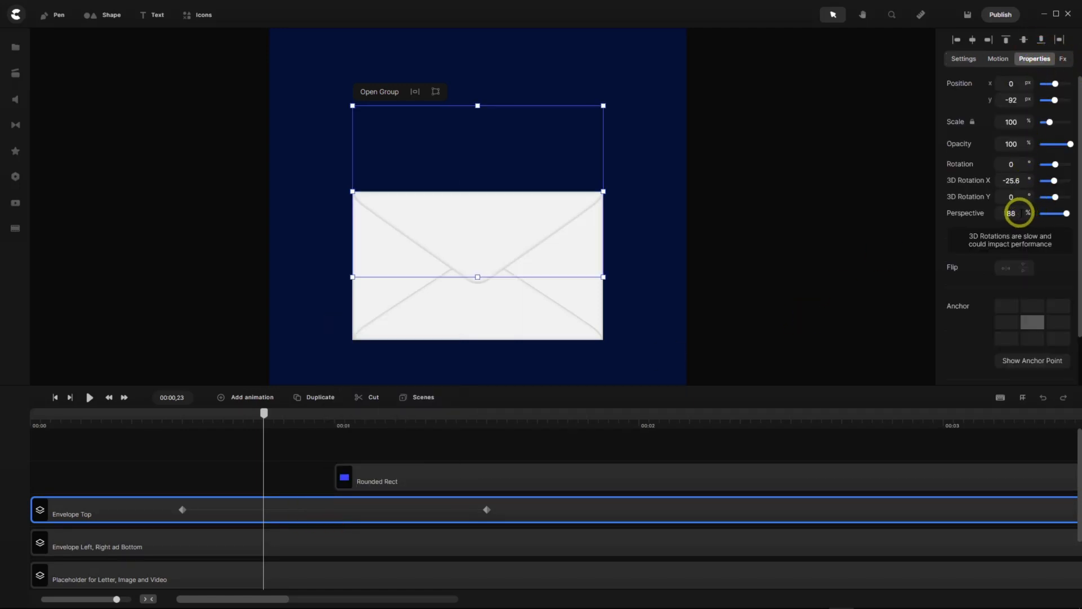
{"action": "type", "text": "50"}
{"action": "key", "text": "Return"}
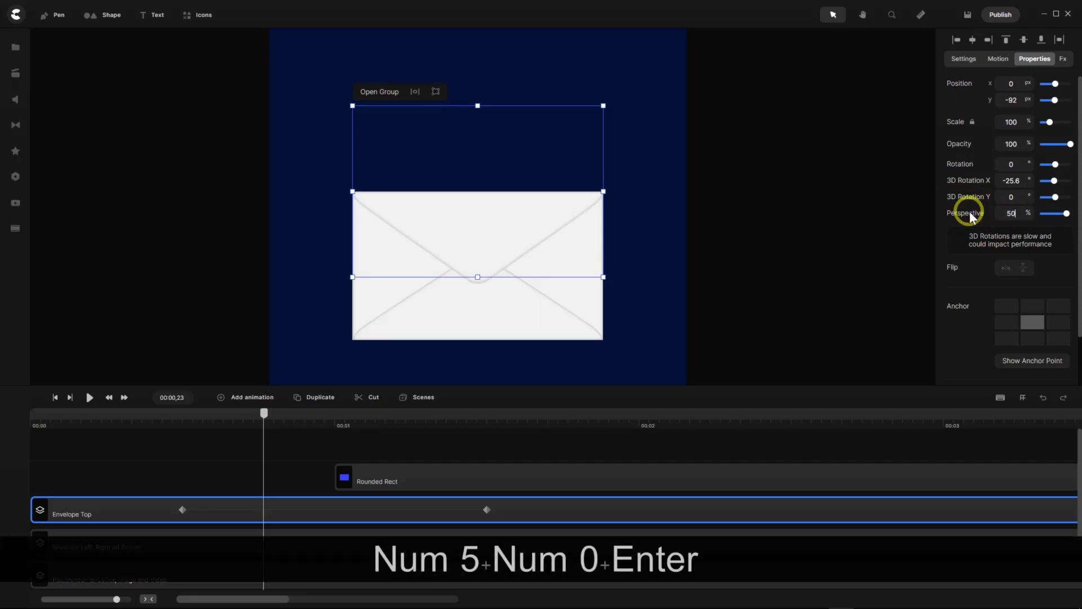
Scrub to 00:01,16 and back to 00:01,14, inspecting how the flap's left corner aligns with the blue strip.
{"action": "left_click_drag", "start_coordinate": [274, 416], "coordinate": [495, 447]}
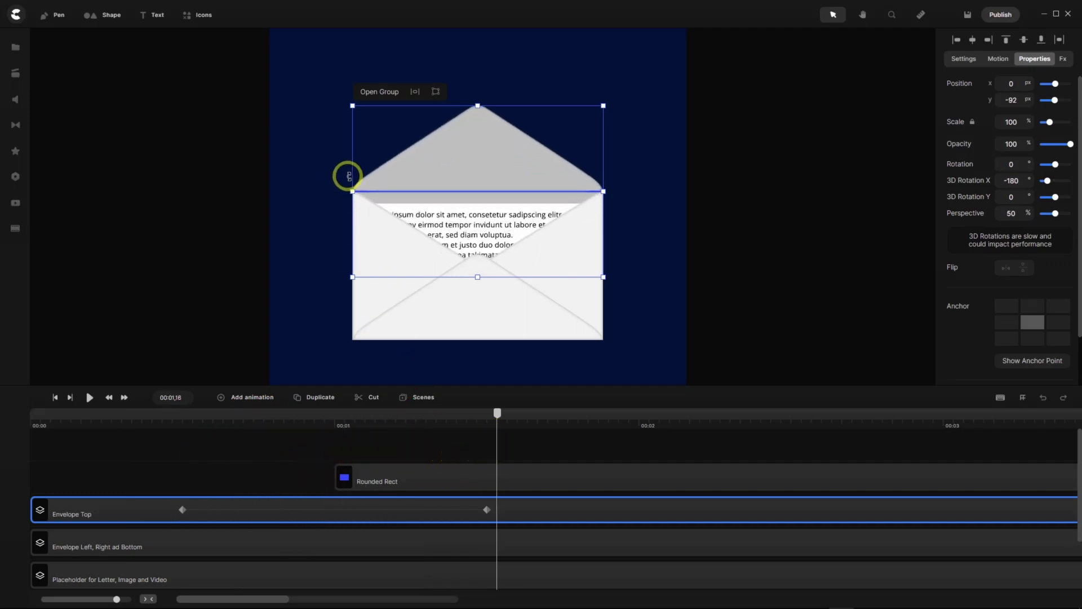
{"action": "scroll", "coordinate": [352, 179], "scroll_direction": "up", "scroll_amount": 5}
{"action": "scroll", "coordinate": [355, 182], "scroll_direction": "up", "scroll_amount": 3}
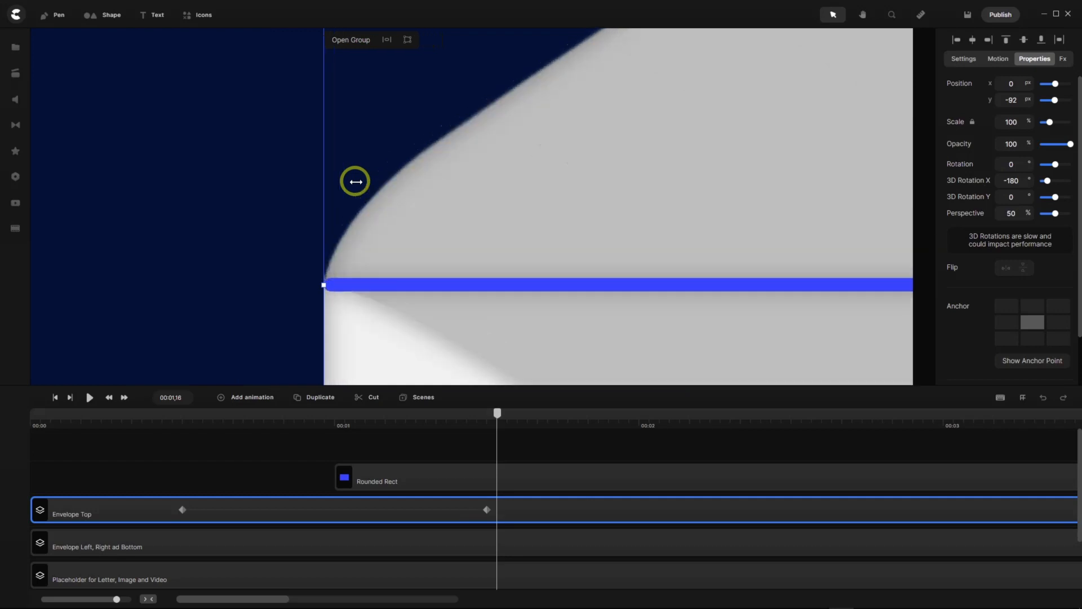
{"action": "scroll", "coordinate": [356, 181], "scroll_direction": "down", "scroll_amount": 2}
{"action": "left_click_drag", "start_coordinate": [500, 414], "coordinate": [478, 442]}
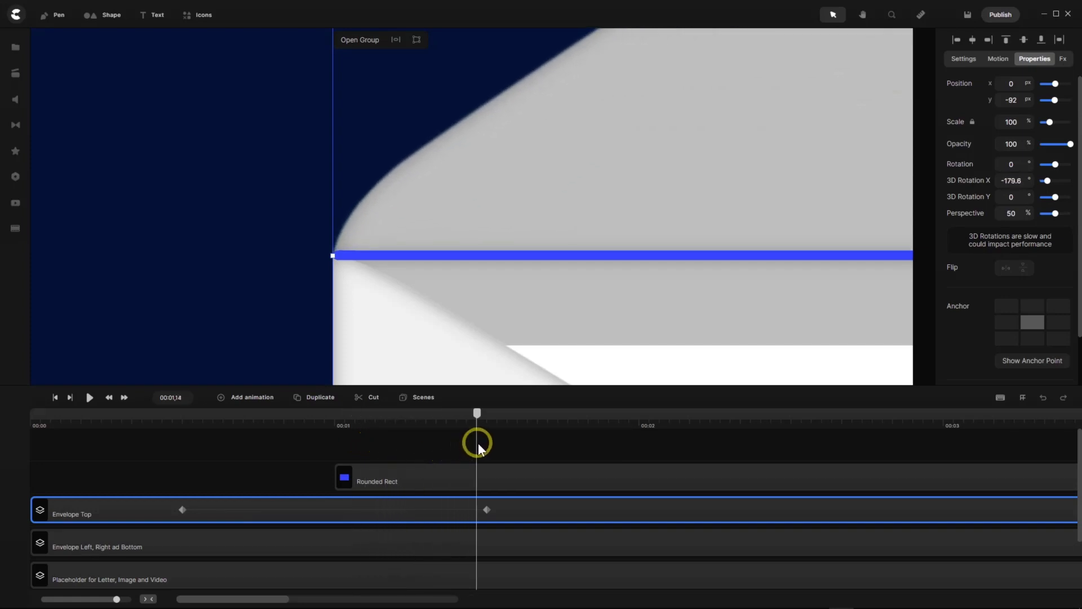
{"action": "scroll", "coordinate": [316, 268], "scroll_direction": "down", "scroll_amount": 2}
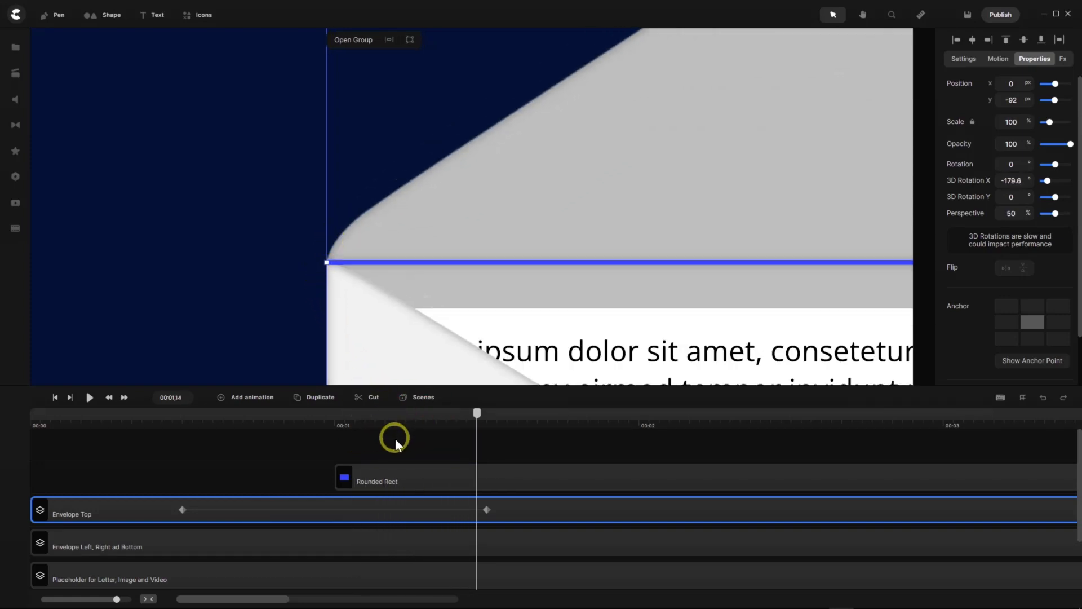
Rename the Rounded Rect layer as Gap Fill.
{"action": "right_click", "coordinate": [394, 477]}
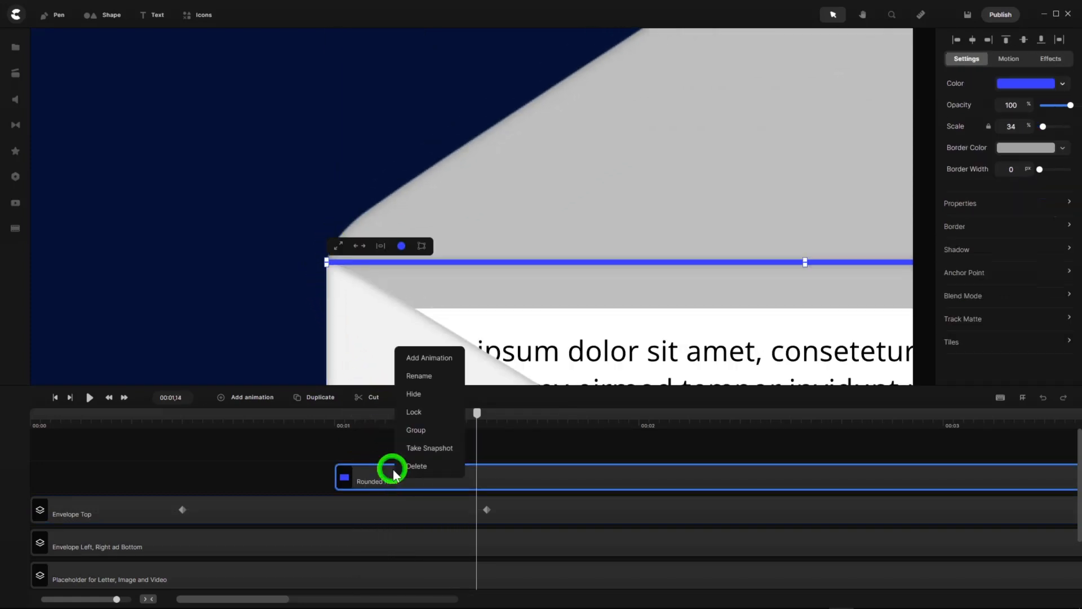
{"action": "left_click", "coordinate": [420, 375]}
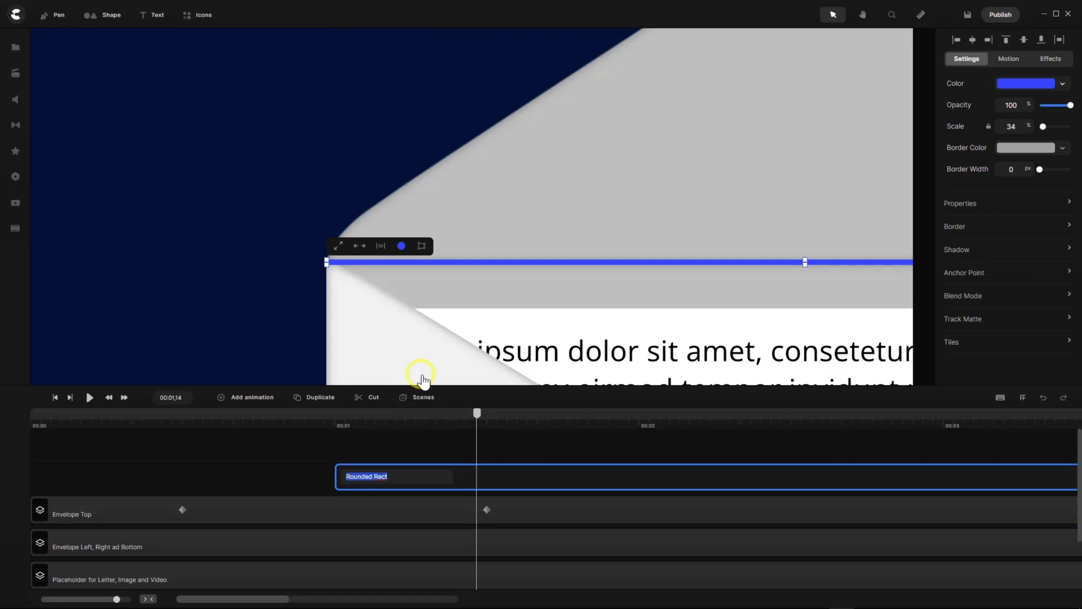
{"action": "type", "text": "Gap "}
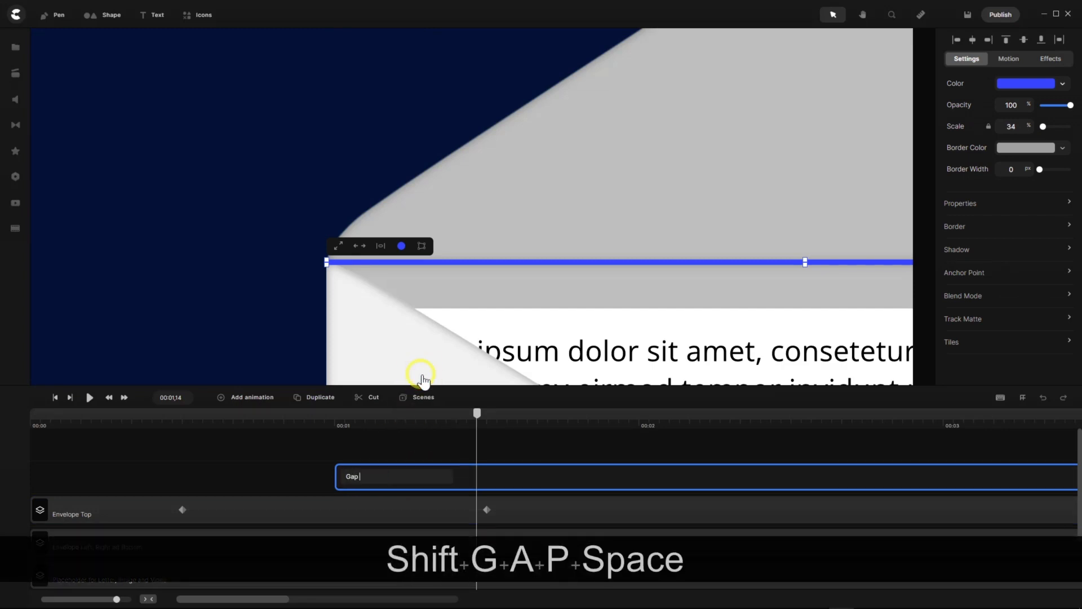
{"action": "type", "text": "Fill"}
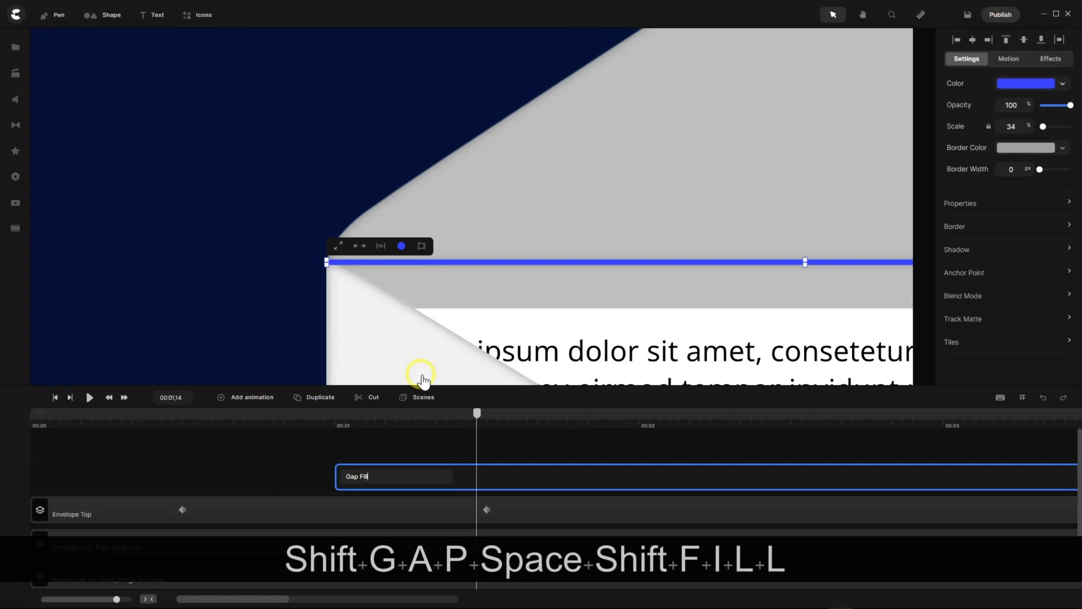
{"action": "key", "text": "Return"}
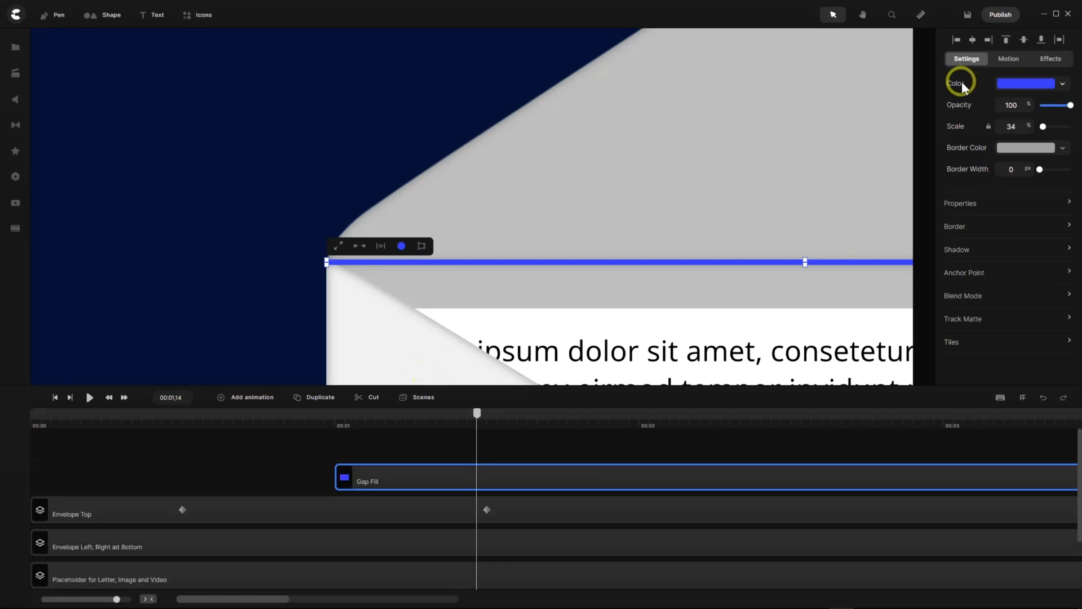
Change the Gap Fill strip's fill to a light grey, adadad, close to the inside of the envelope.
{"action": "left_click", "coordinate": [1015, 85]}
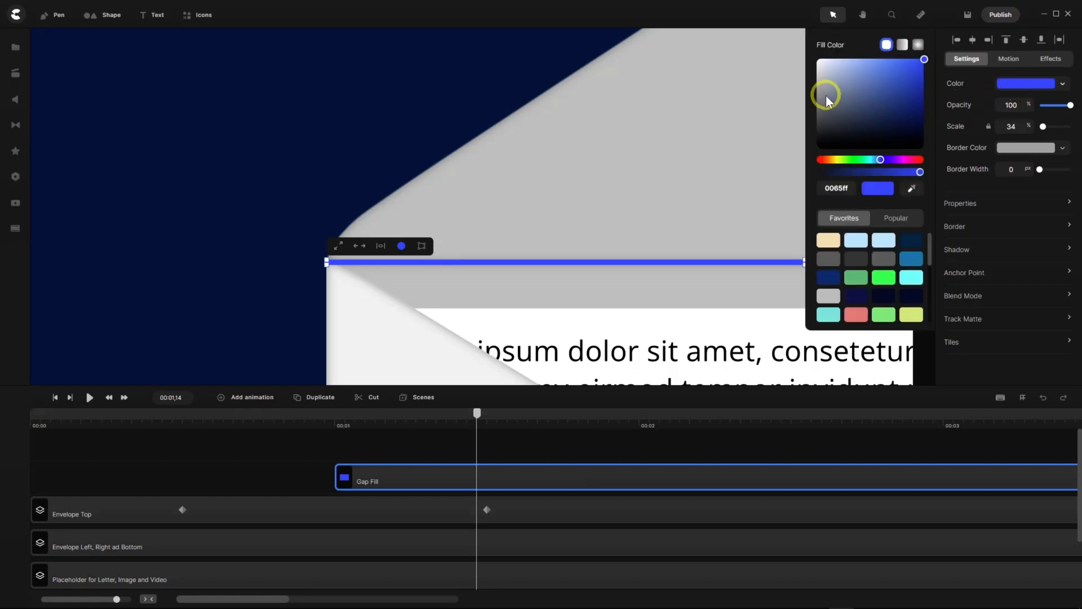
{"action": "left_click_drag", "start_coordinate": [834, 85], "coordinate": [720, 141]}
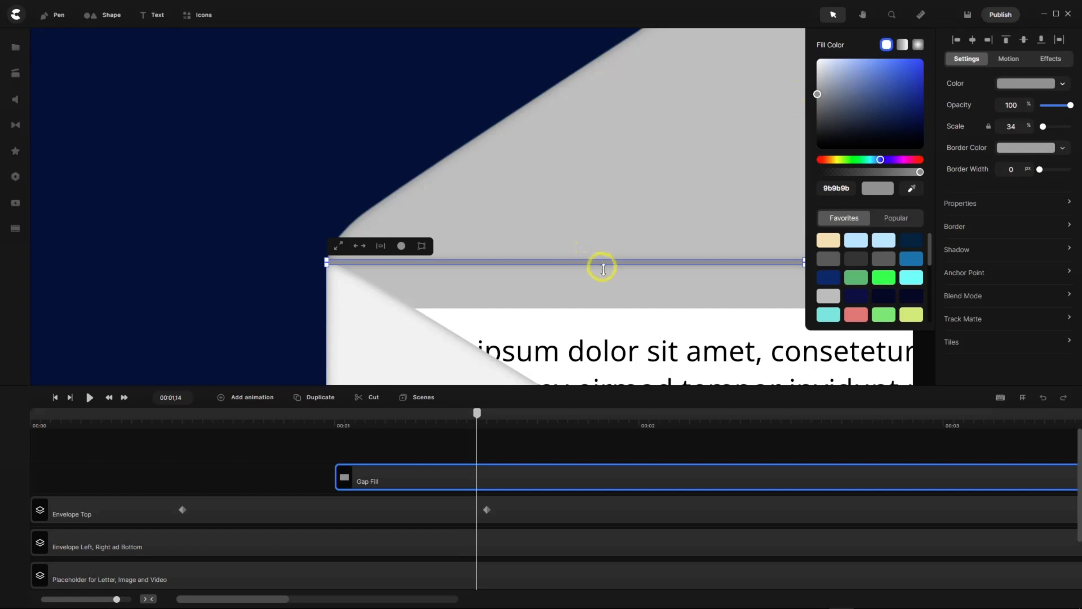
{"action": "scroll", "coordinate": [601, 265], "scroll_direction": "up", "scroll_amount": 5}
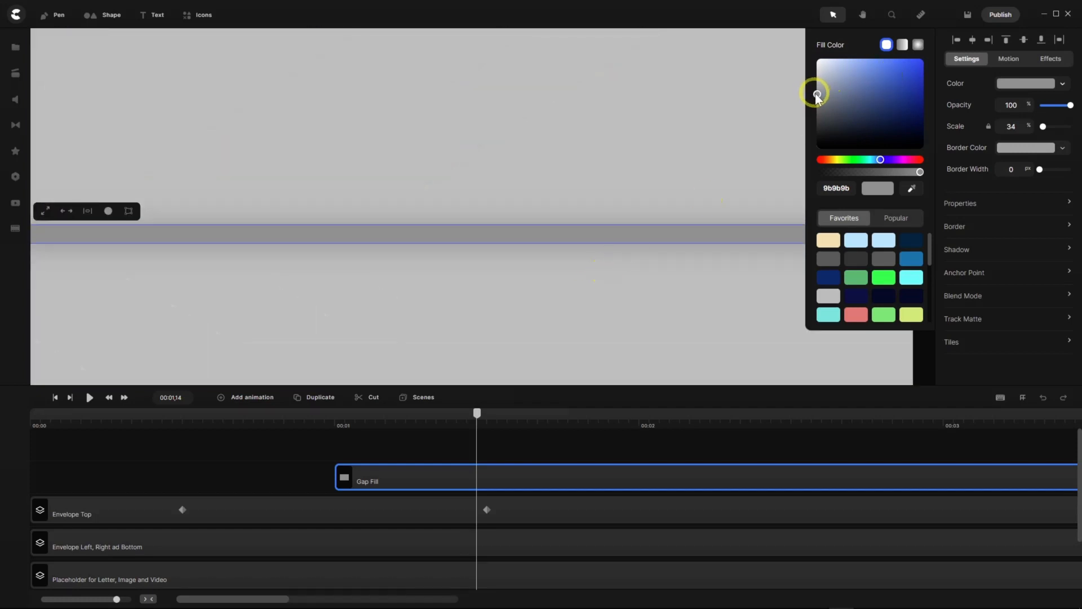
{"action": "left_click_drag", "start_coordinate": [818, 93], "coordinate": [819, 93]}
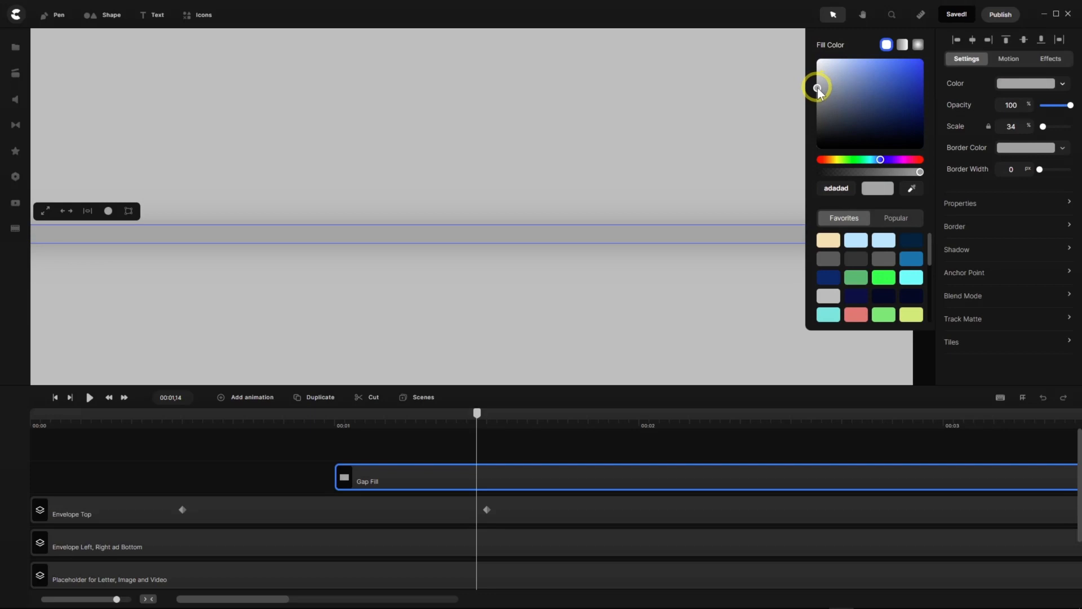
{"action": "scroll", "coordinate": [430, 169], "scroll_direction": "down", "scroll_amount": 5}
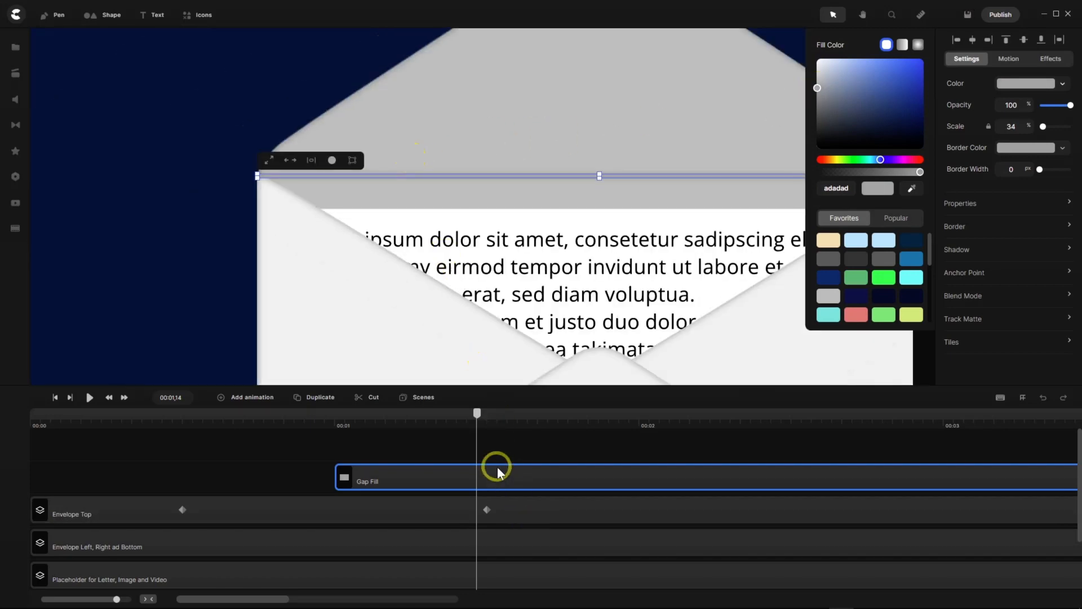
Check the strip at 00:01,00 and move the Gap Fill layer beneath Envelope Back in the layer stack.
{"action": "left_click_drag", "start_coordinate": [477, 415], "coordinate": [335, 455]}
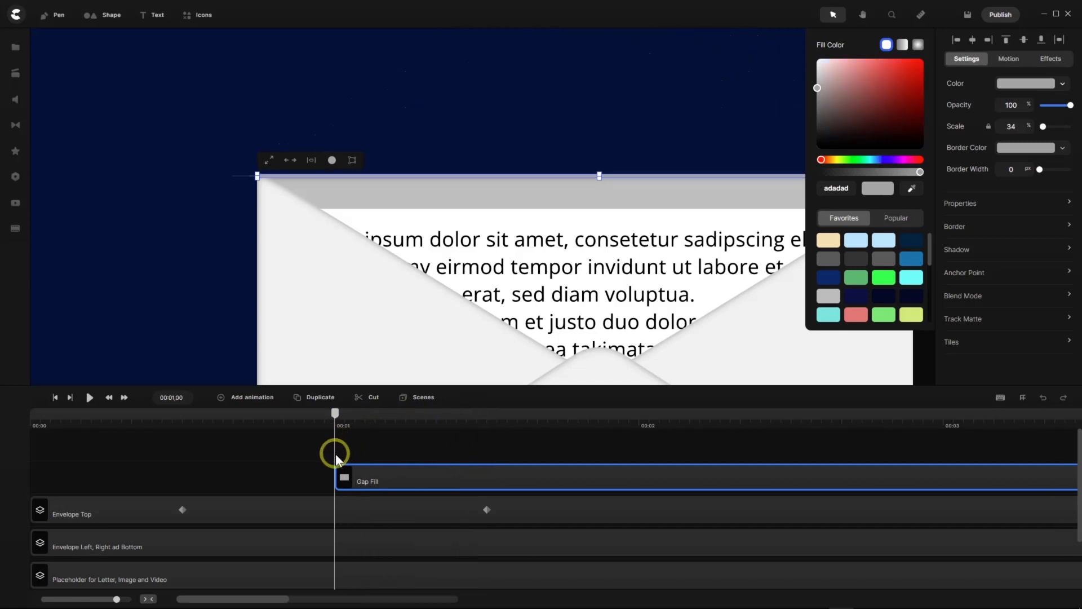
{"action": "left_click", "coordinate": [396, 460]}
{"action": "scroll", "coordinate": [450, 439], "scroll_direction": "down", "scroll_amount": 1}
{"action": "left_click_drag", "start_coordinate": [421, 455], "coordinate": [422, 570]}
Play the animation from the start to about 00:02,05 and examine how the grey strip blends into the opened envelope.
{"action": "left_click_drag", "start_coordinate": [343, 418], "coordinate": [139, 429]}
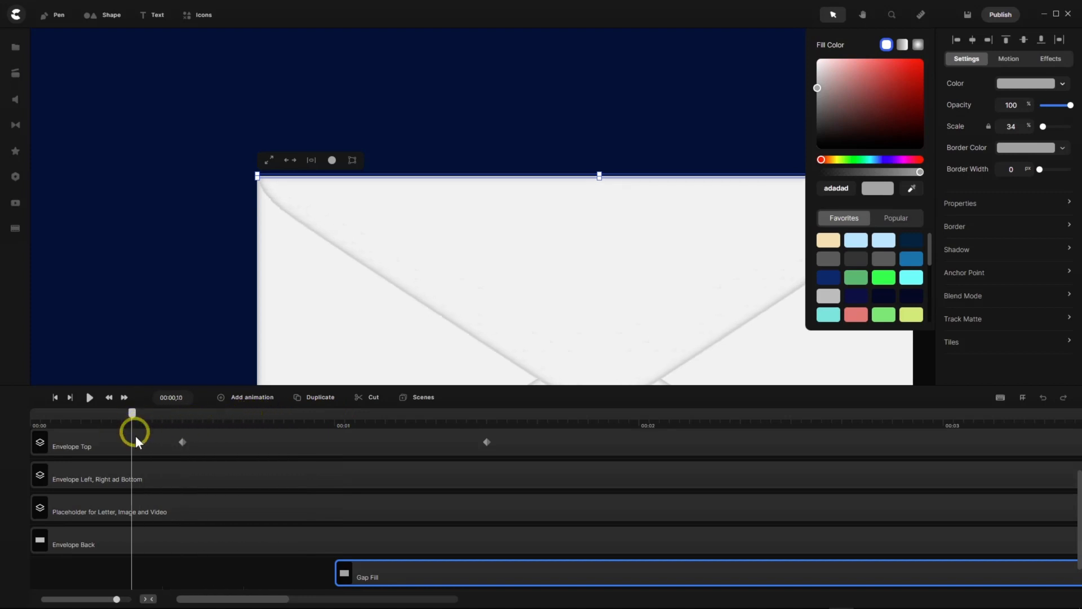
{"action": "left_click", "coordinate": [180, 570]}
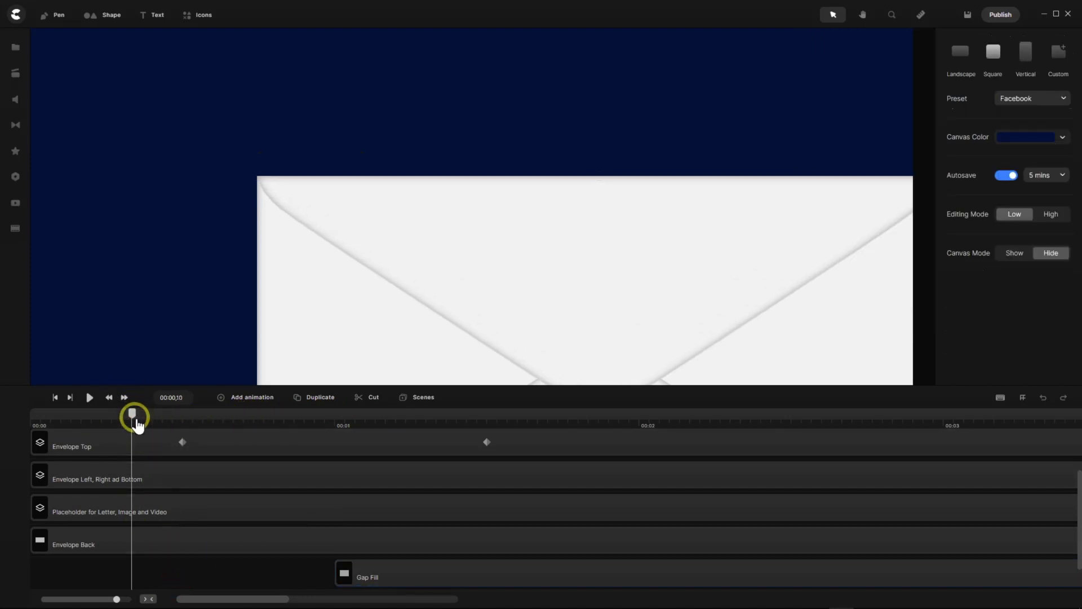
{"action": "left_click_drag", "start_coordinate": [113, 421], "coordinate": [22, 428]}
{"action": "left_click", "coordinate": [90, 398]}
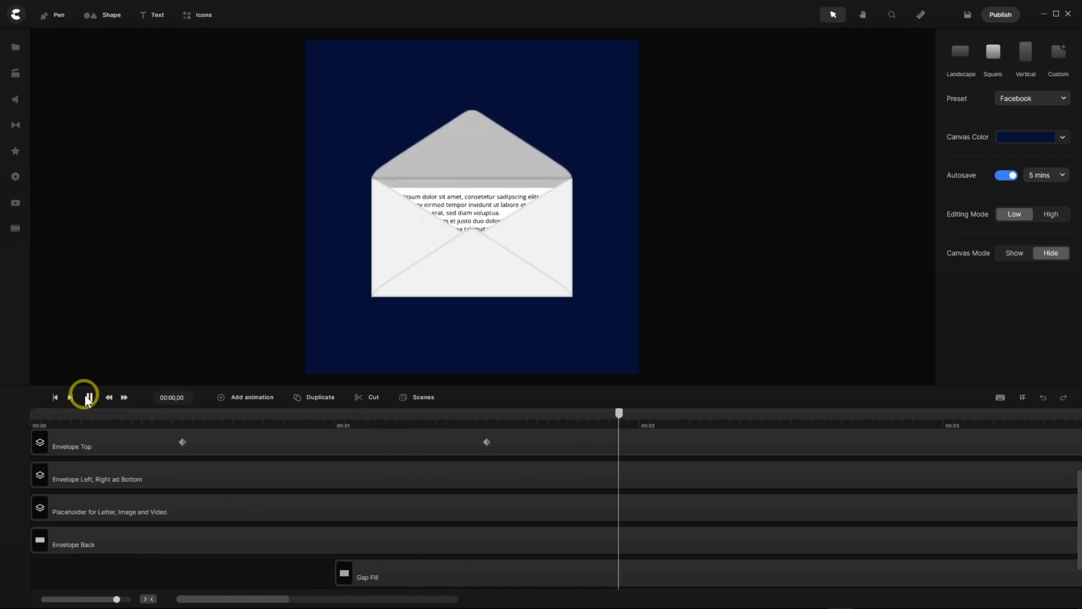
{"action": "left_click", "coordinate": [88, 399]}
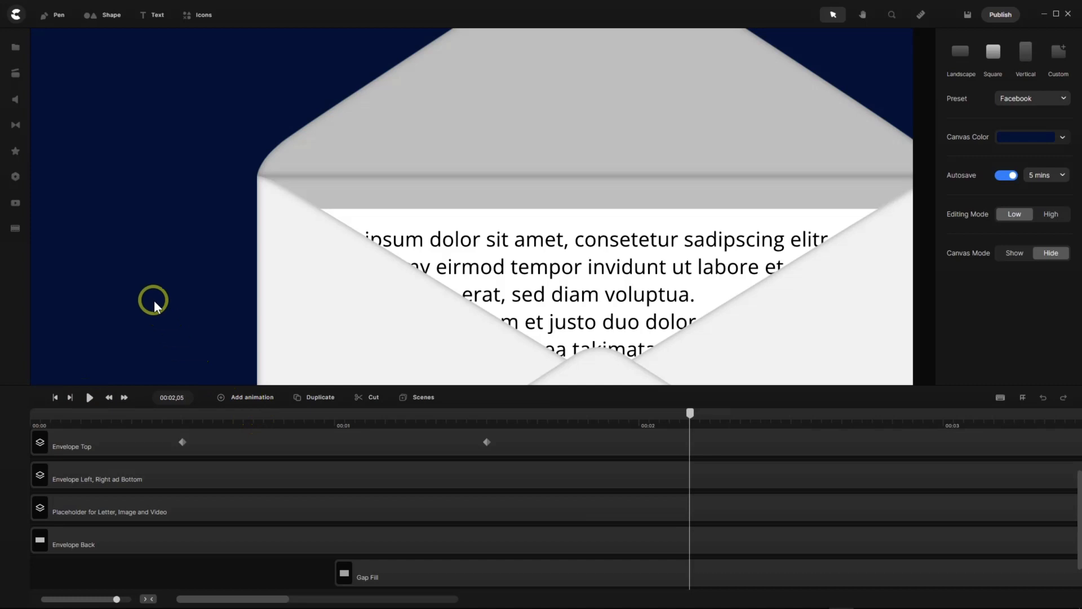
{"action": "scroll", "coordinate": [154, 301], "scroll_direction": "down", "scroll_amount": 3}
{"action": "scroll", "coordinate": [305, 218], "scroll_direction": "down", "scroll_amount": 3}
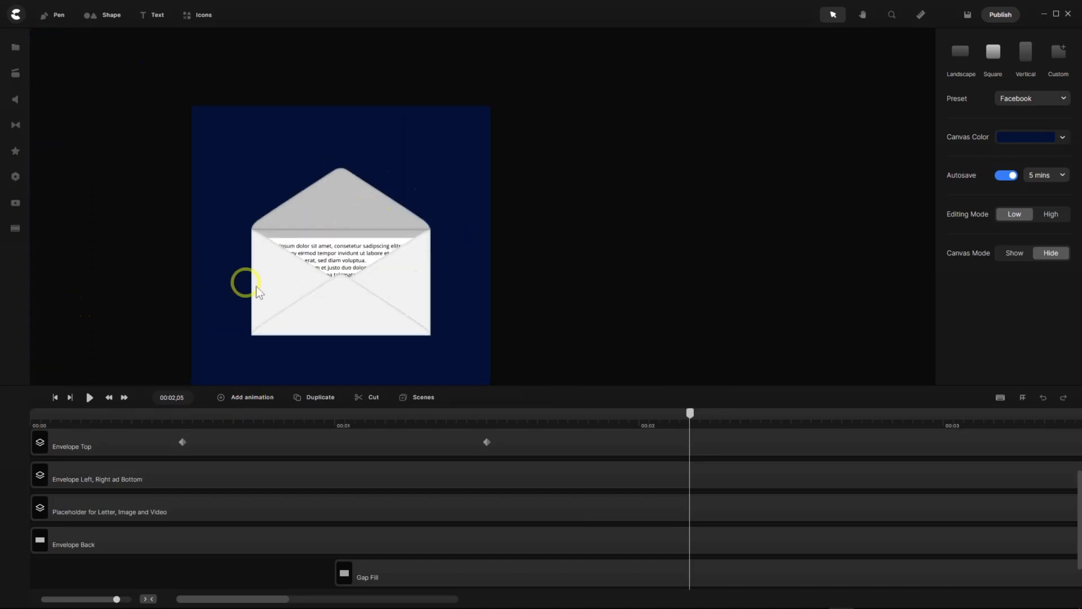
{"action": "scroll", "coordinate": [160, 367], "scroll_direction": "up", "scroll_amount": 2}
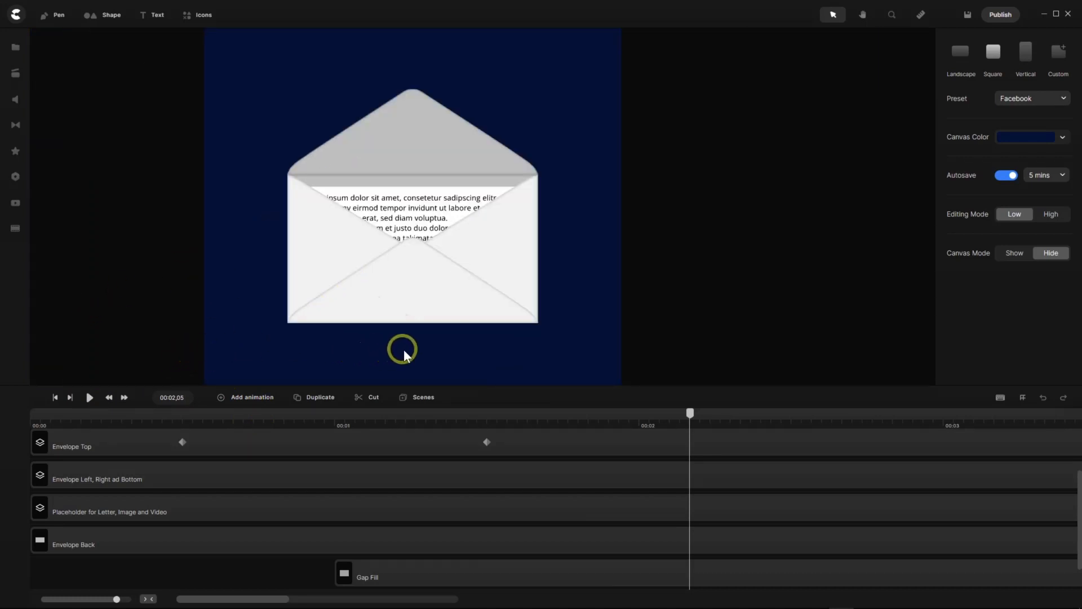
{"action": "scroll", "coordinate": [402, 349], "scroll_direction": "up", "scroll_amount": 1}
{"action": "scroll", "coordinate": [431, 350], "scroll_direction": "down", "scroll_amount": 1}
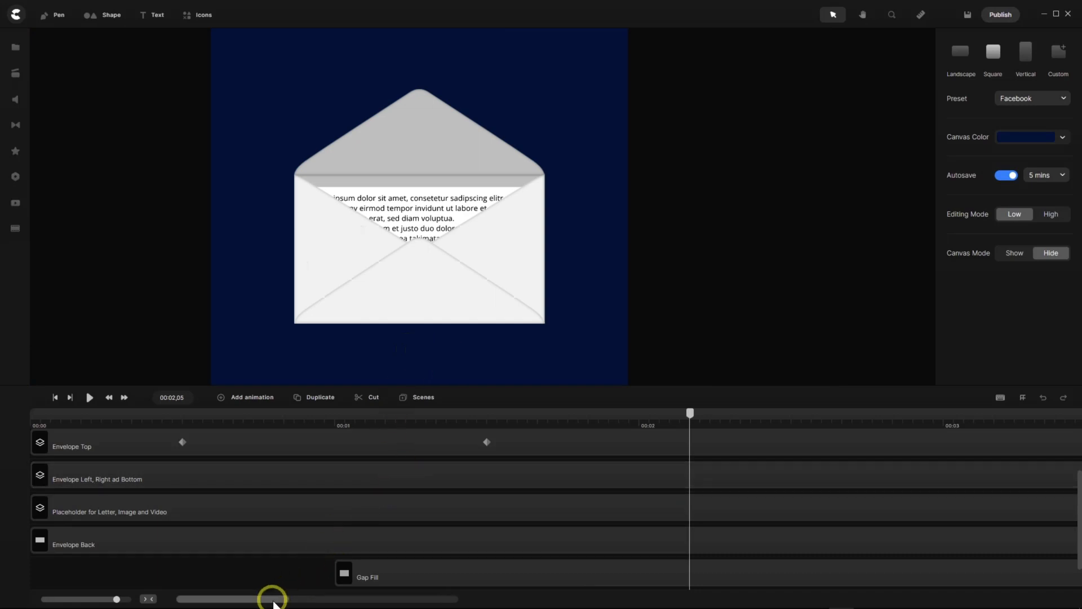
Extend the Gap Fill layer's duration so it ends at about 19 seconds on the timeline.
{"action": "left_click_drag", "start_coordinate": [272, 599], "coordinate": [285, 599]}
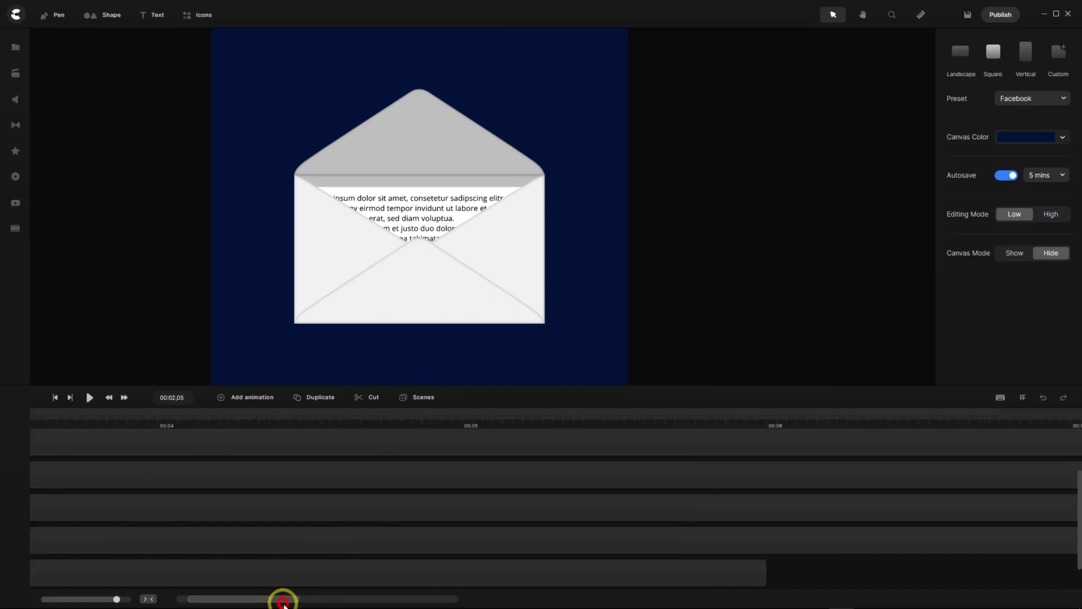
{"action": "left_click", "coordinate": [149, 598]}
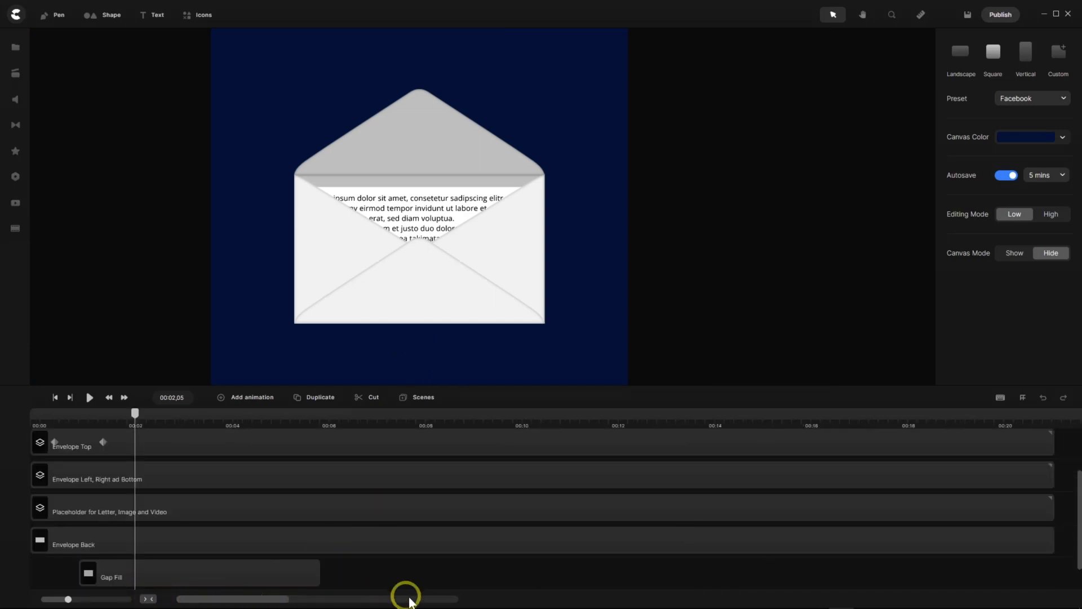
{"action": "left_click_drag", "start_coordinate": [320, 580], "coordinate": [957, 569]}
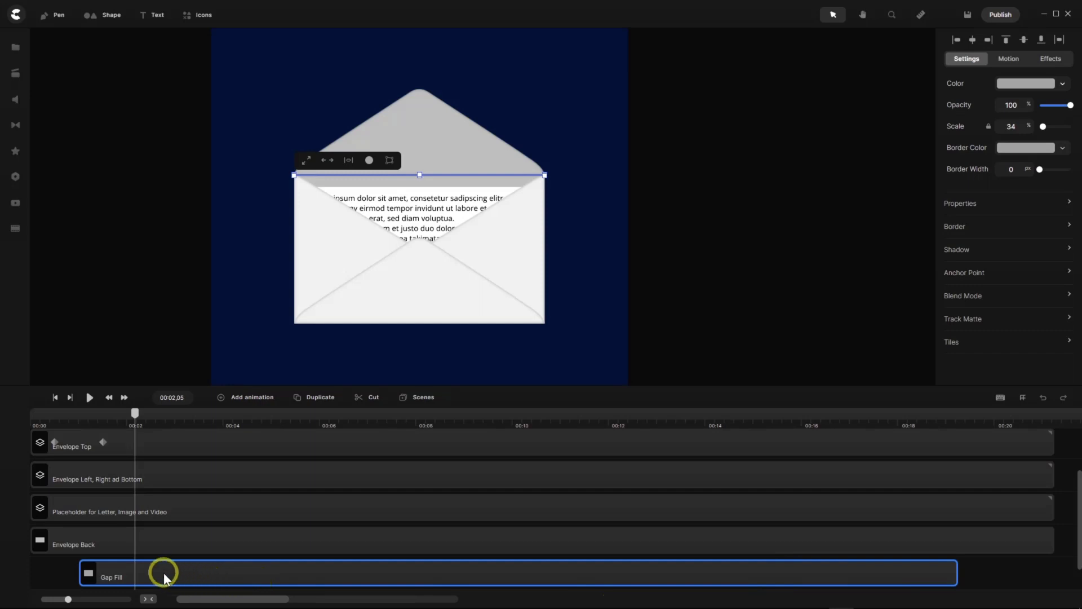
Add a Position animation to the Placeholder for Letter, Image and Video layer at 00:01,30.
{"action": "left_click", "coordinate": [107, 480]}
{"action": "left_click", "coordinate": [110, 511]}
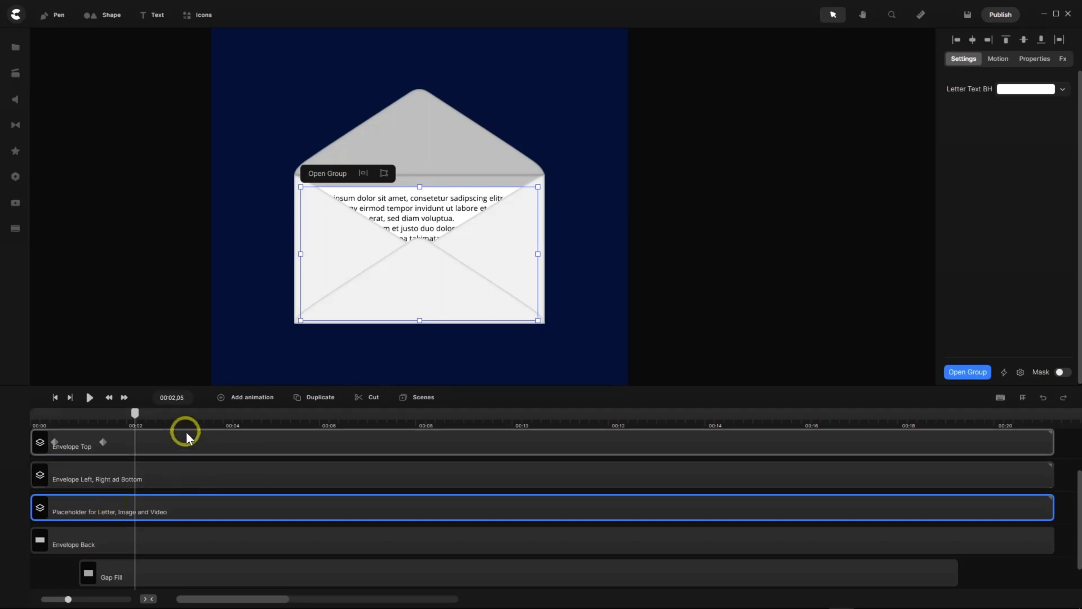
{"action": "left_click_drag", "start_coordinate": [135, 415], "coordinate": [128, 441]}
{"action": "left_click", "coordinate": [128, 441]}
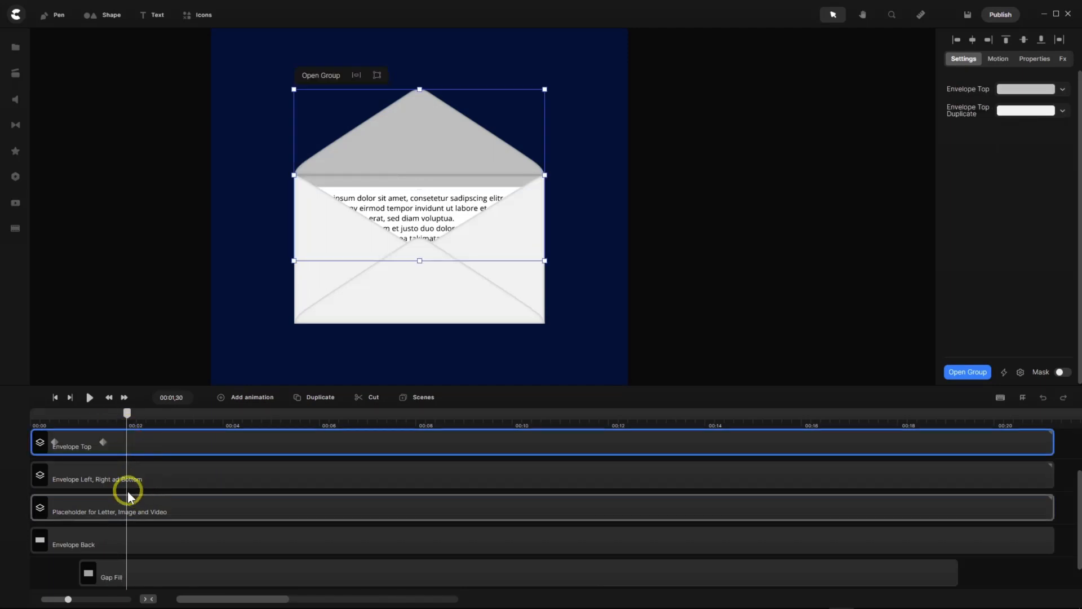
{"action": "left_click_drag", "start_coordinate": [68, 599], "coordinate": [116, 600]}
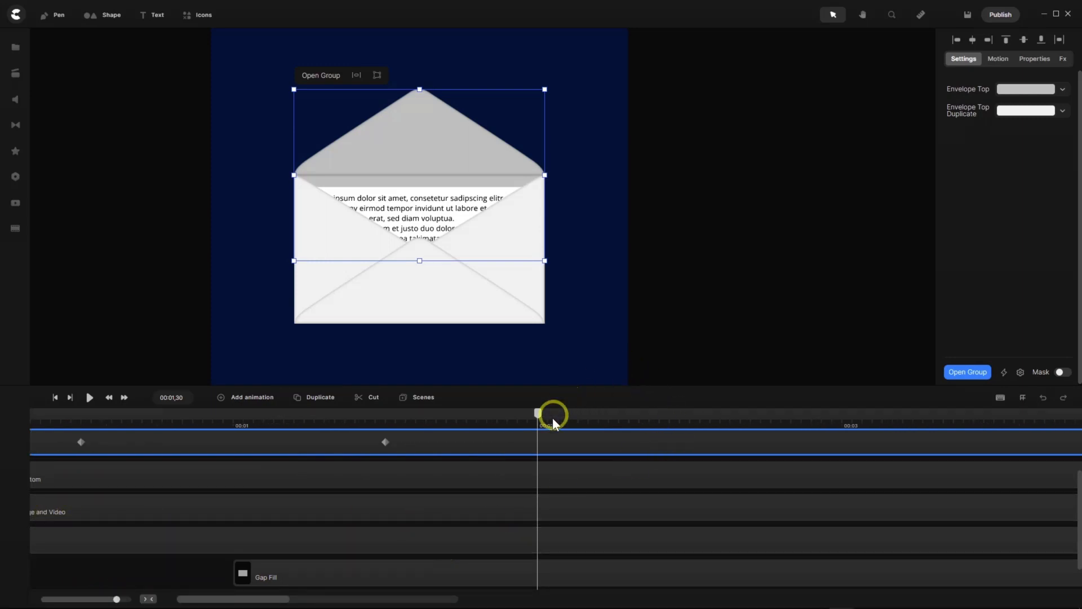
{"action": "left_click", "coordinate": [544, 509]}
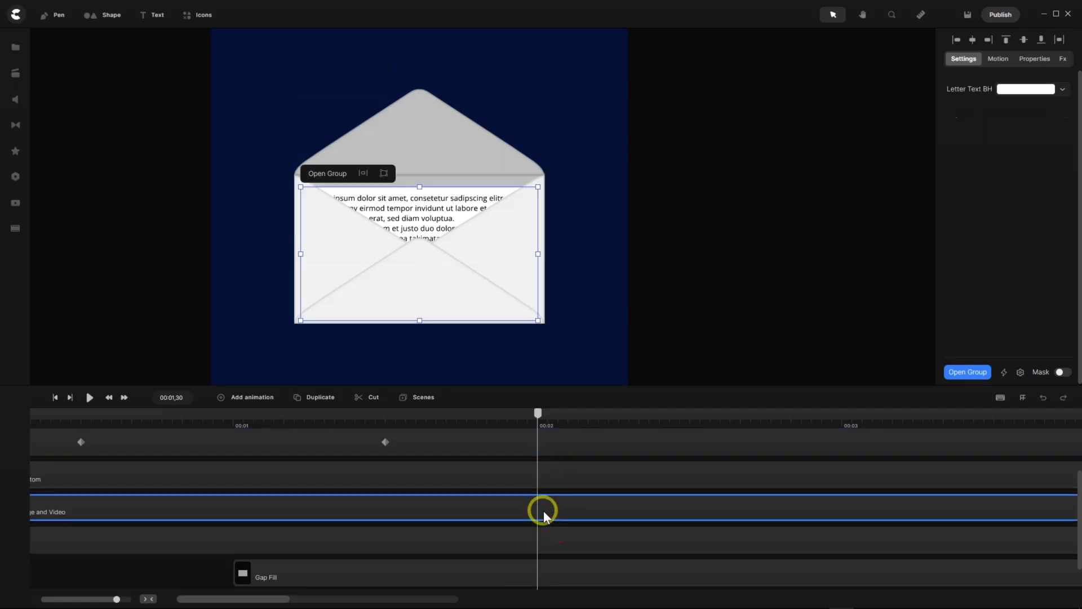
{"action": "left_click", "coordinate": [221, 398]}
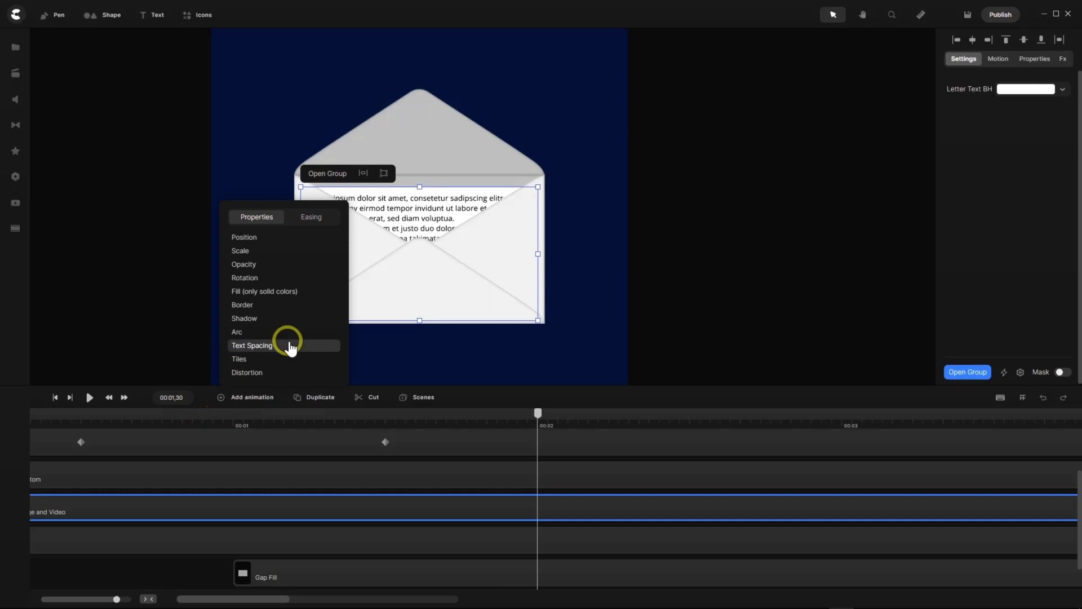
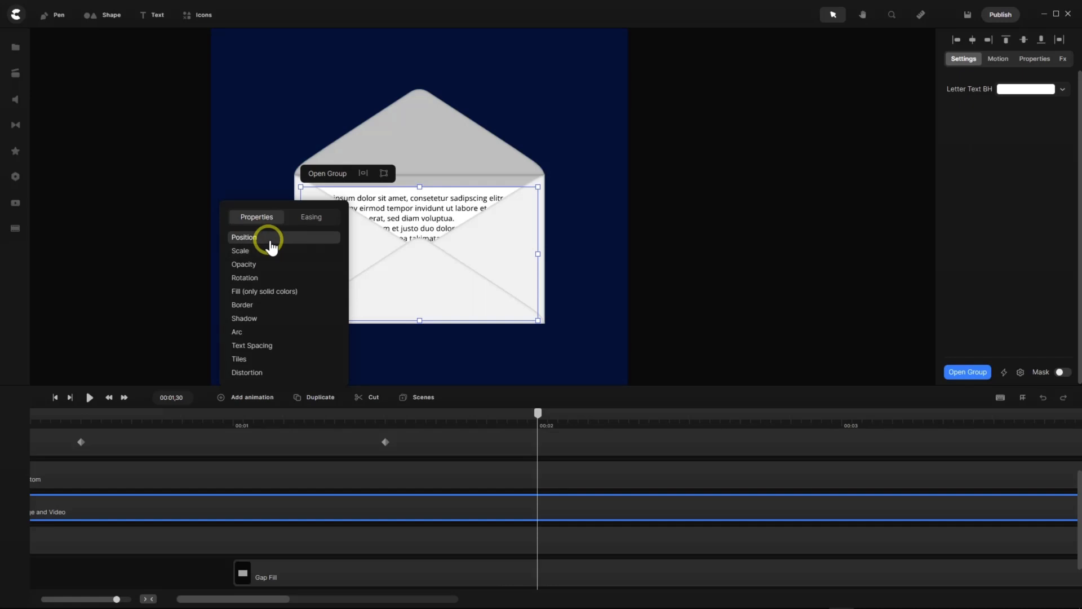
{"action": "left_click", "coordinate": [271, 246]}
Place the end keyframe of the placeholder layer's Position animation at 00:03,00.
{"action": "left_click", "coordinate": [538, 418]}
{"action": "left_click_drag", "start_coordinate": [551, 416], "coordinate": [841, 439]}
{"action": "left_click", "coordinate": [825, 477]}
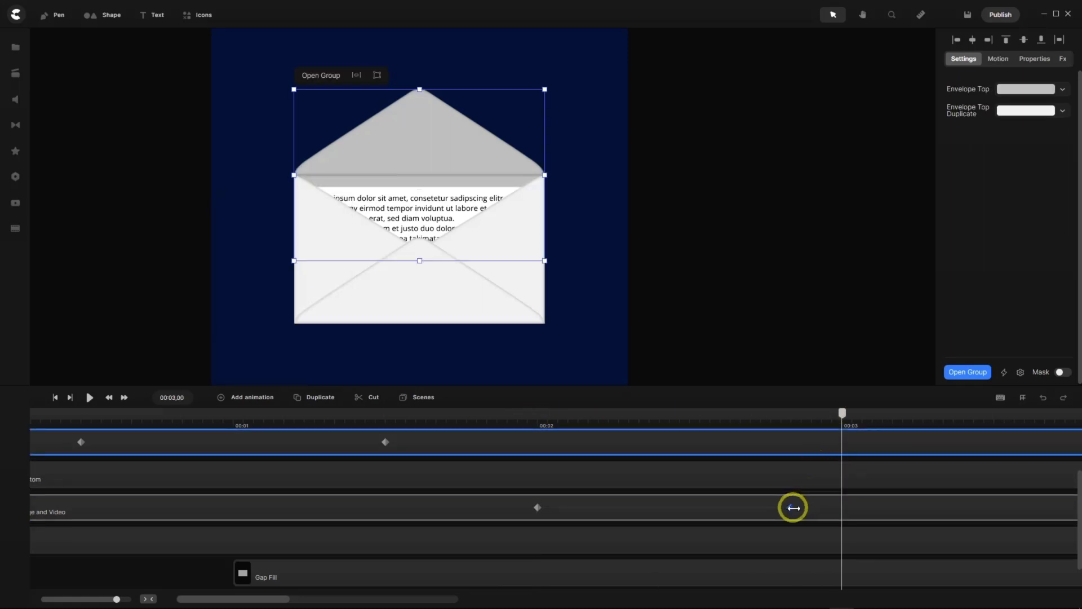
{"action": "left_click", "coordinate": [840, 510]}
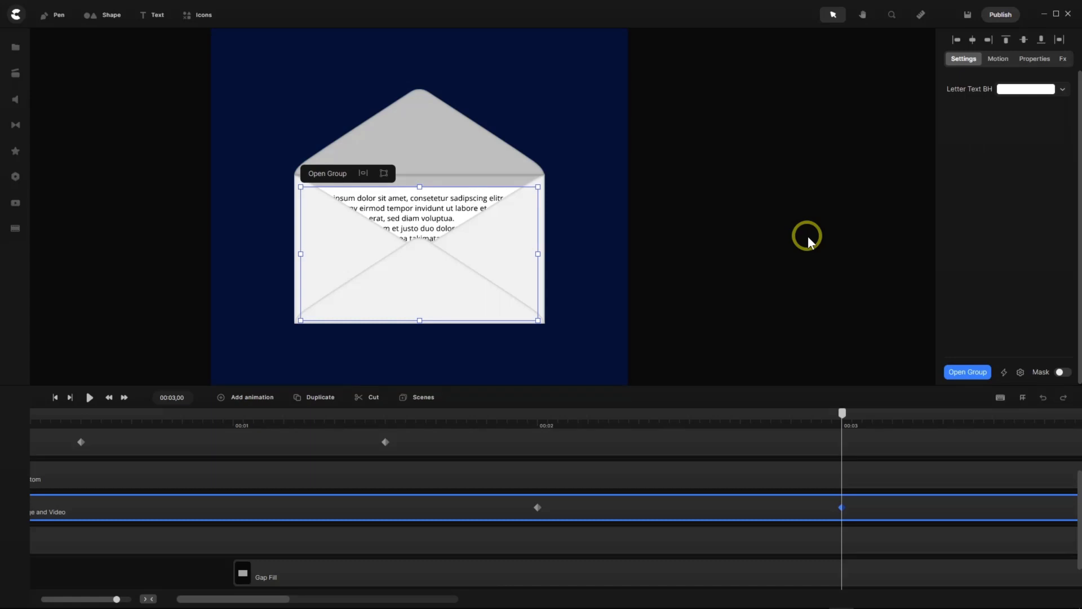
At the 00:03,00 keyframe, move the placeholder group straight up until its bottom edge clears the envelope's fold line.
{"action": "key", "text": "shift"}
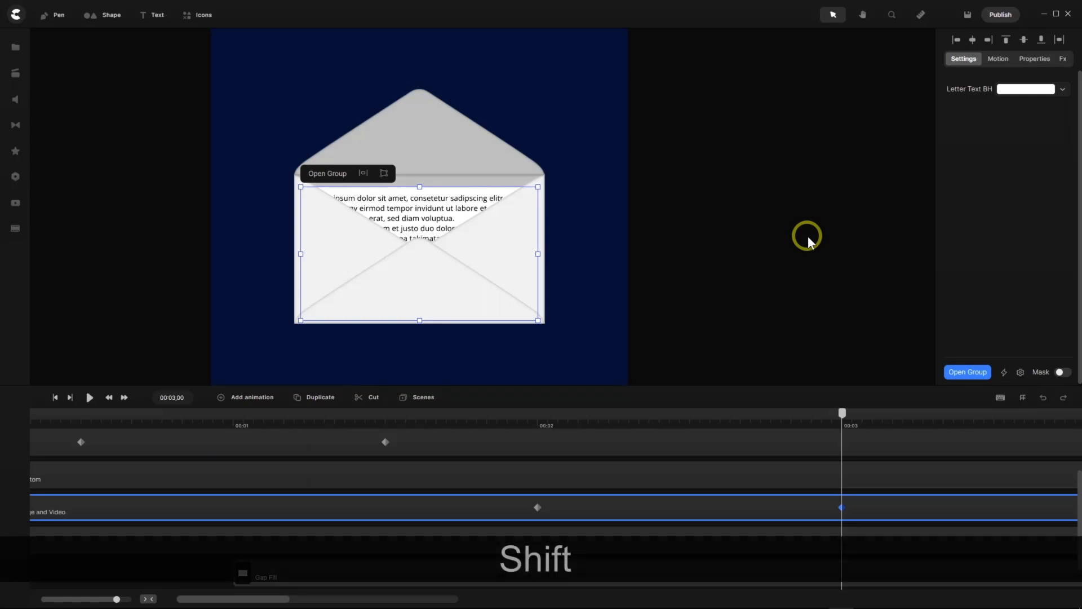
{"action": "key", "text": "shift+Up"}
{"action": "key", "text": "shift+Up"}
{"action": "key", "text": "shift+Up"}
{"action": "key", "text": "shift+Up"}
{"action": "key", "text": "shift+Up"}
{"action": "key", "text": "shift+Up"}
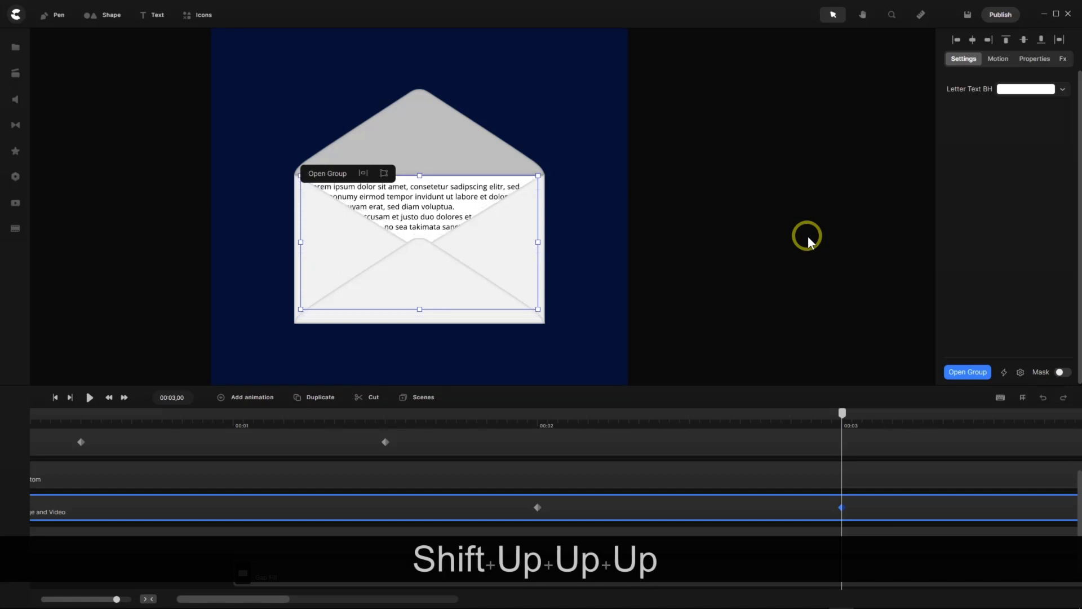
{"action": "key", "text": "shift+Up"}
{"action": "key", "text": "shift+Up"}
{"action": "key", "text": "shift+Up"}
{"action": "key", "text": "shift+Up"}
{"action": "key", "text": "shift+Up"}
{"action": "key", "text": "shift+Up"}
{"action": "key", "text": "shift+Up"}
{"action": "key", "text": "shift+Up"}
{"action": "key", "text": "shift+Up"}
{"action": "key", "text": "shift+Up"}
{"action": "key", "text": "shift+Up"}
{"action": "key", "text": "shift+Up"}
{"action": "key", "text": "shift+Up"}
{"action": "key", "text": "shift+Up"}
{"action": "key", "text": "shift+Up"}
{"action": "key", "text": "shift+Up"}
{"action": "key", "text": "shift+Up"}
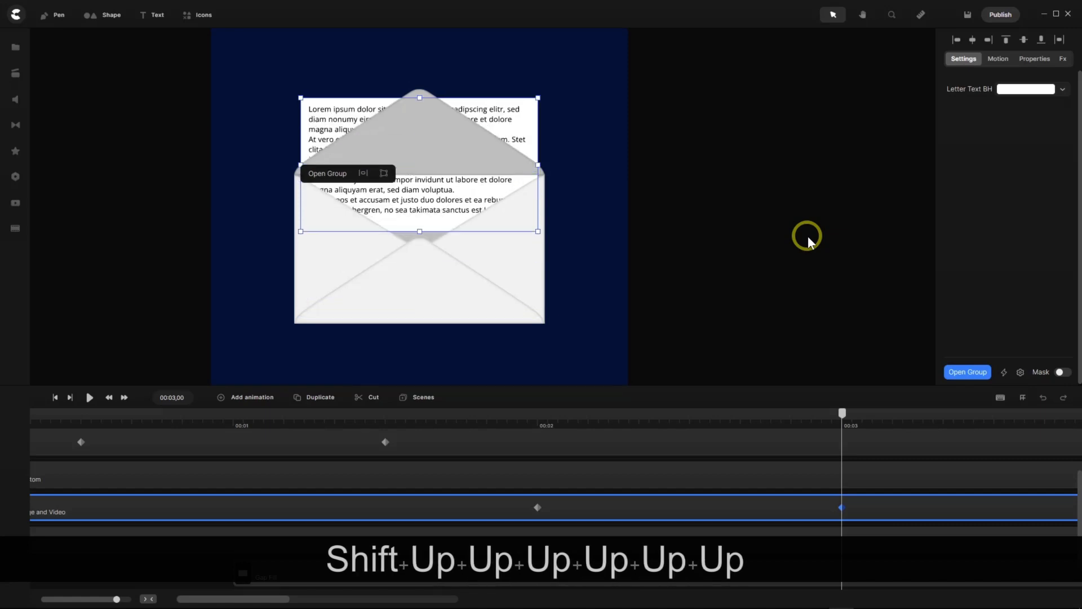
{"action": "key", "text": "Up"}
{"action": "key", "text": "Up"}
{"action": "key", "text": "Up"}
{"action": "key", "text": "Up"}
{"action": "key", "text": "Up"}
{"action": "key", "text": "Up"}
{"action": "key", "text": "Up"}
{"action": "key", "text": "Up"}
{"action": "key", "text": "Up"}
{"action": "key", "text": "Up"}
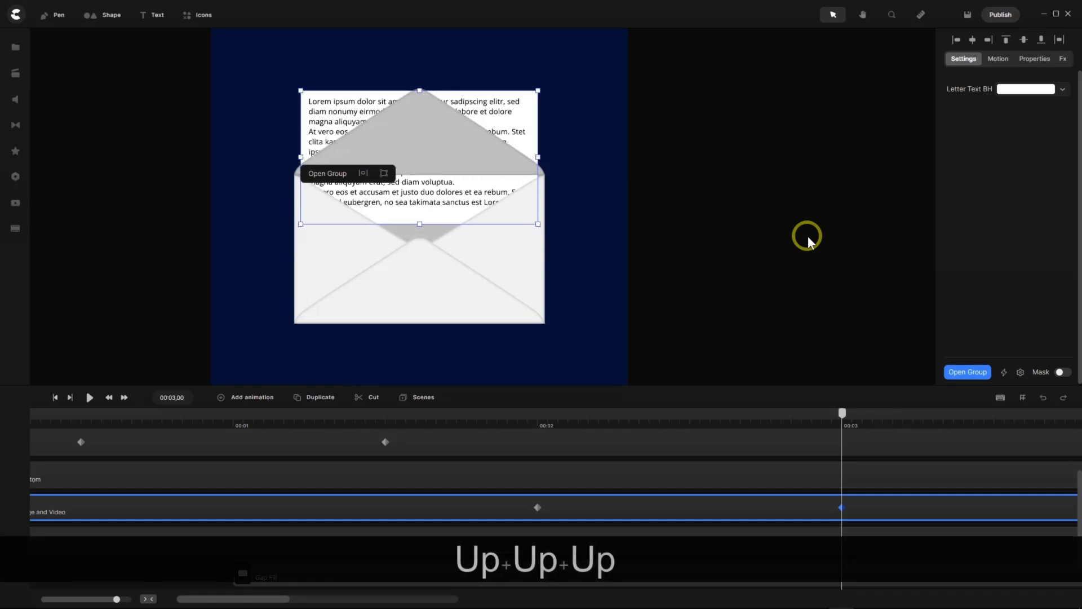
{"action": "key", "text": "Up"}
{"action": "key", "text": "Up"}
{"action": "key", "text": "Up"}
{"action": "key", "text": "Up"}
{"action": "key", "text": "Up"}
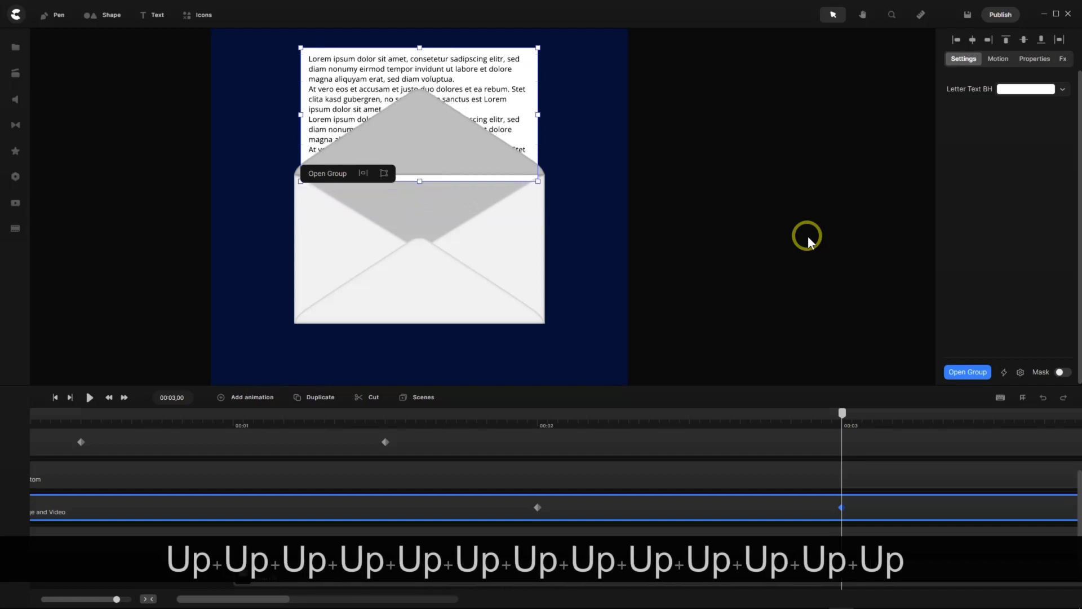
{"action": "key", "text": "Up"}
{"action": "key", "text": "Up"}
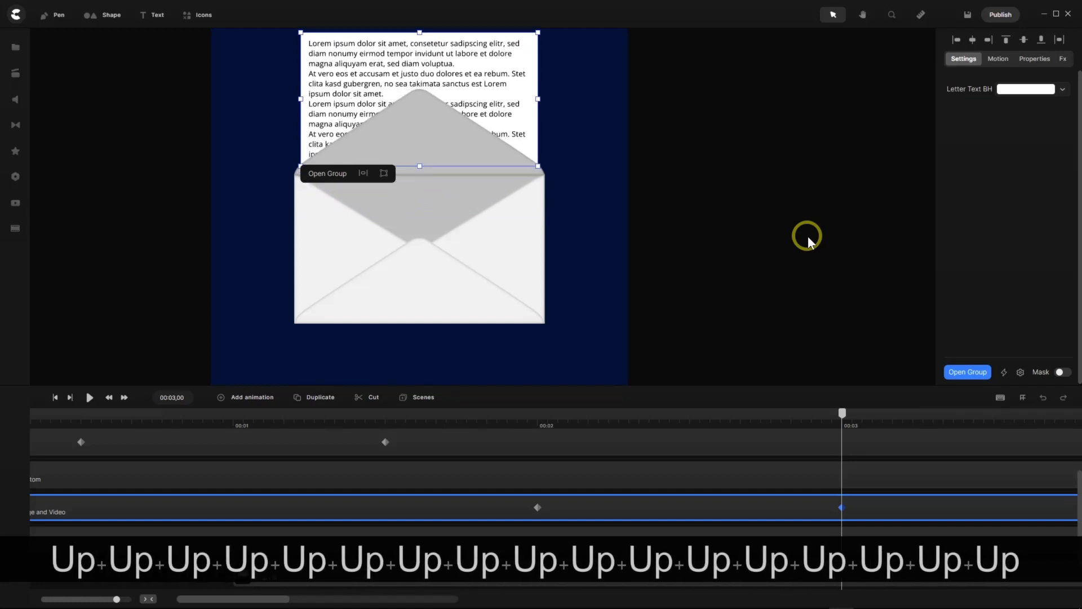
Set the easing of the placeholder layer's 00:03,00 keyframe to Linear under Out.
{"action": "key", "text": "Down"}
{"action": "key", "text": "Up"}
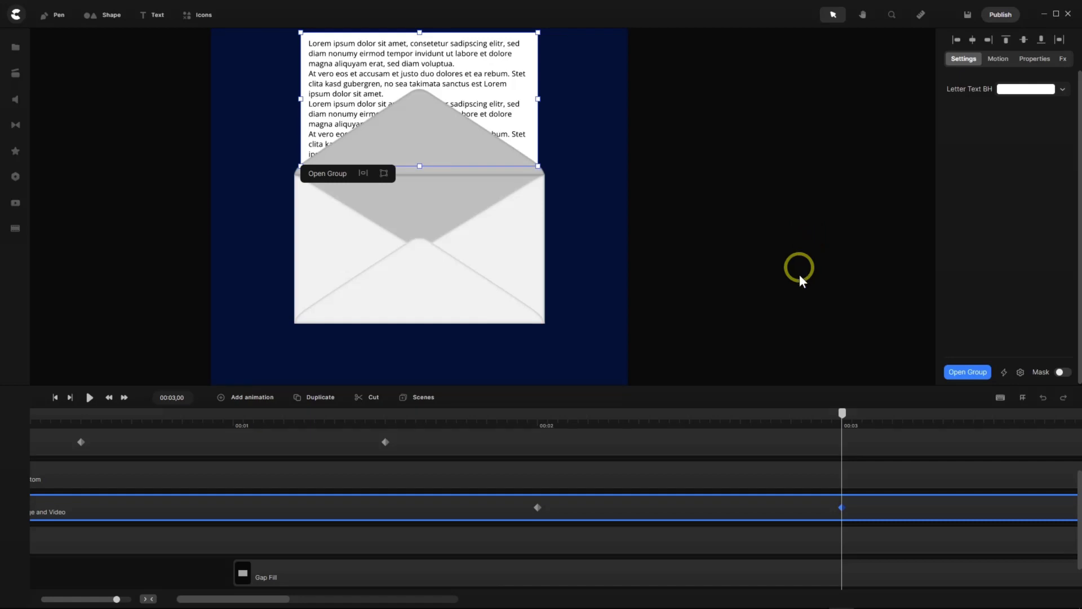
{"action": "mouse_move", "coordinate": [242, 602]}
{"action": "left_mouse_down"}
{"action": "mouse_move", "coordinate": [256, 604]}
{"action": "mouse_move", "coordinate": [251, 597]}
{"action": "left_mouse_up"}
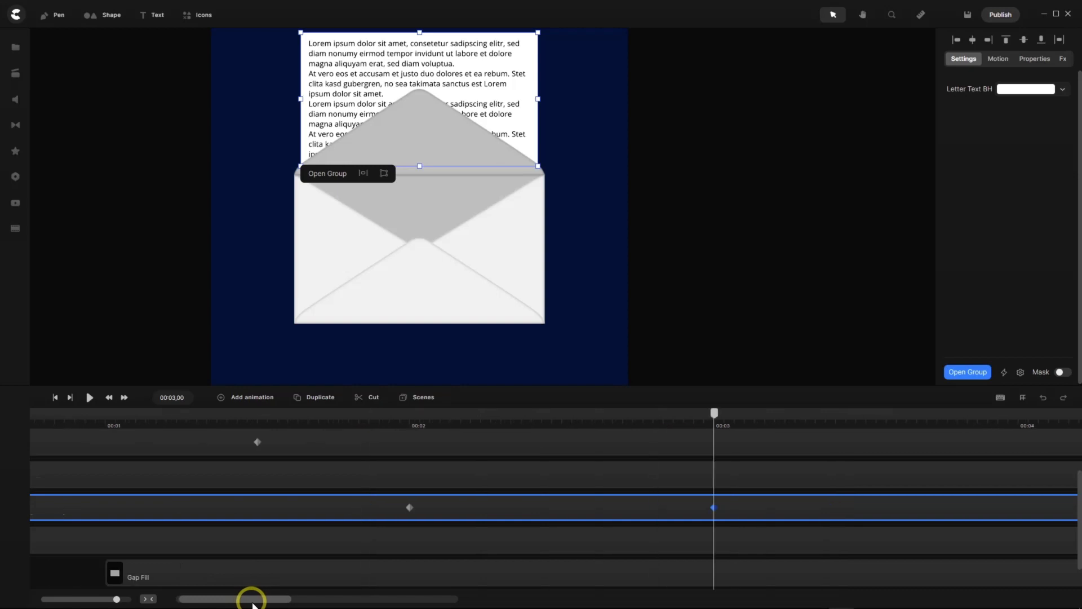
{"action": "double_click", "coordinate": [713, 507]}
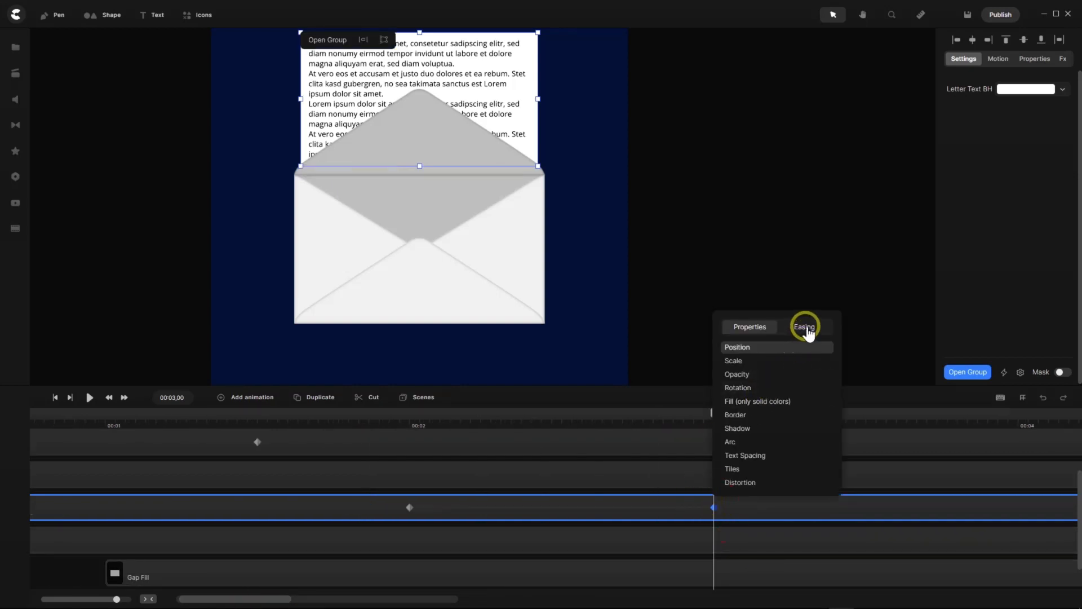
{"action": "left_click", "coordinate": [805, 328]}
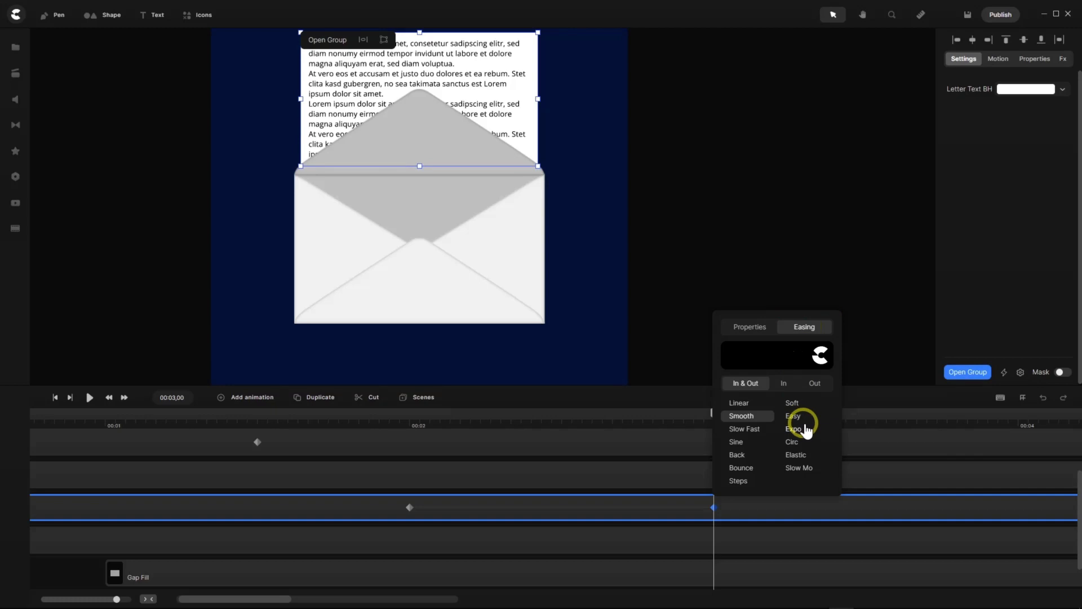
{"action": "left_click", "coordinate": [816, 384]}
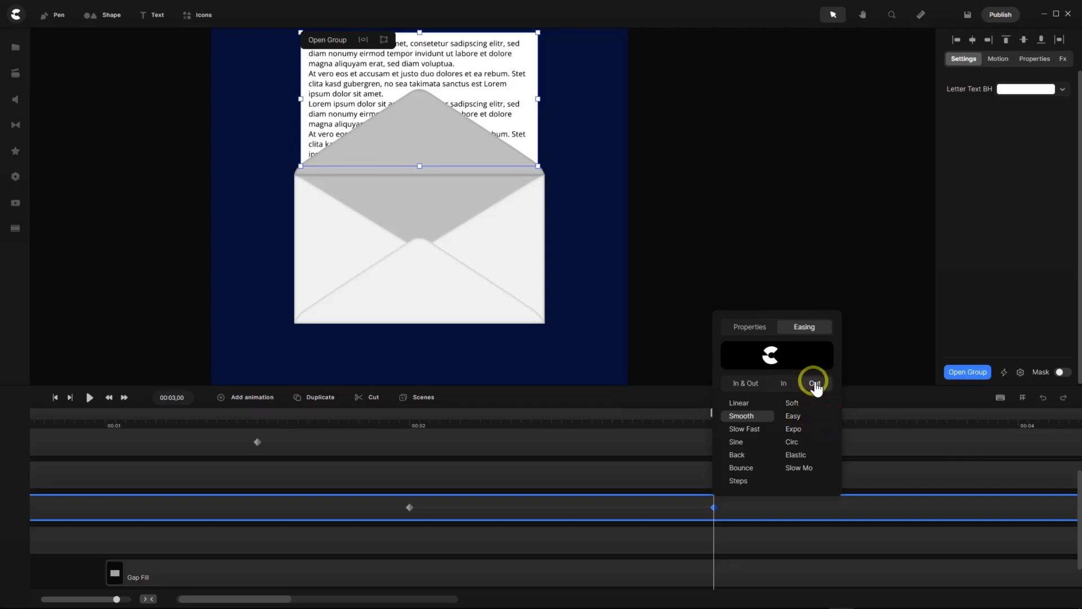
{"action": "left_click", "coordinate": [740, 404]}
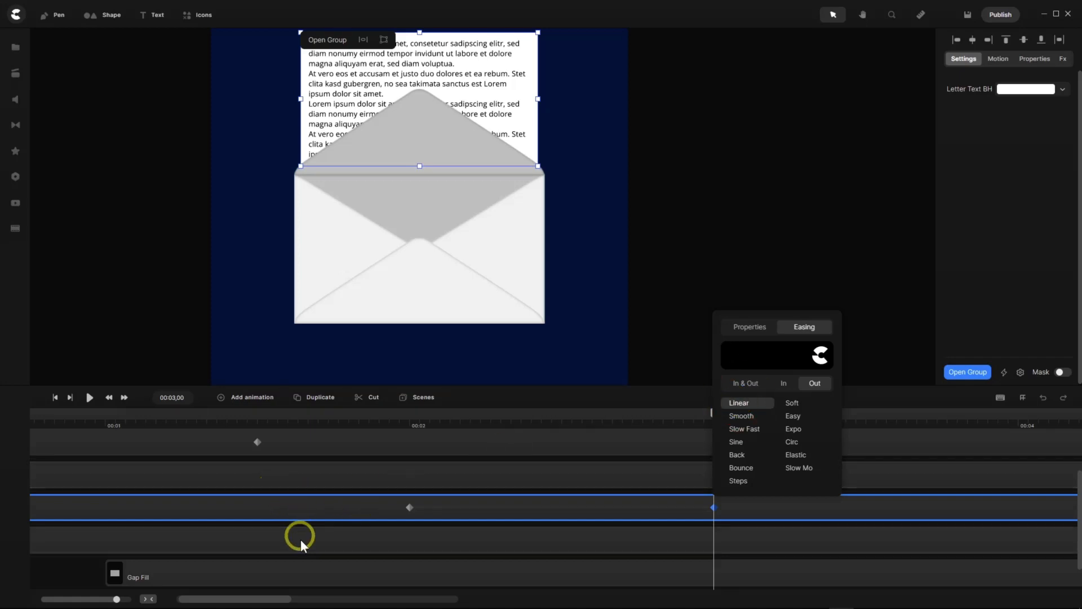
Check the In & Out easing of the Envelope Top layer's keyframe at 00:01,15.
{"action": "left_click_drag", "start_coordinate": [277, 602], "coordinate": [274, 602]}
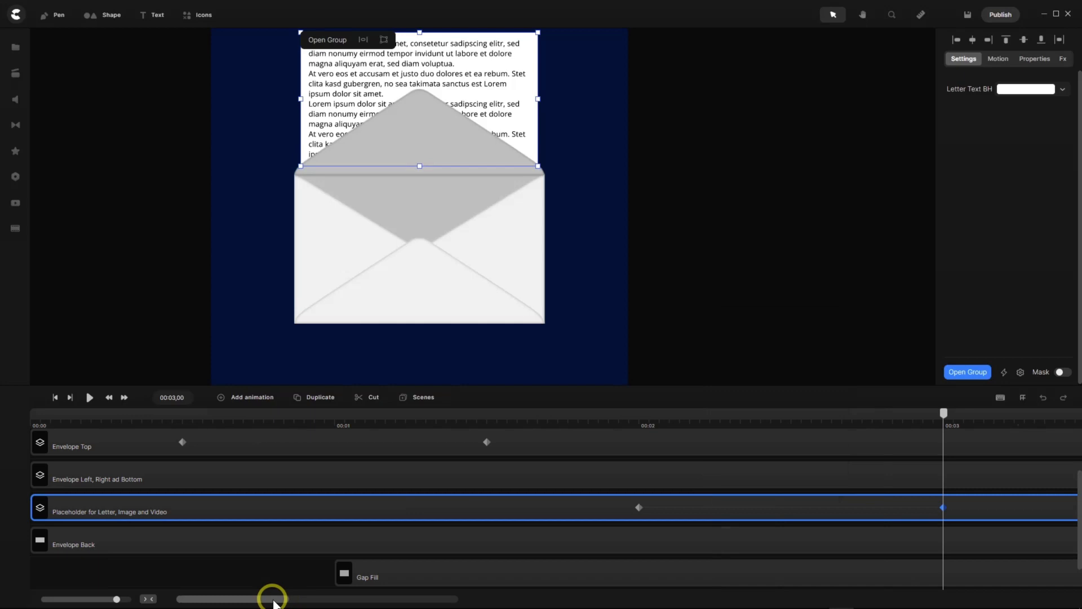
{"action": "left_click", "coordinate": [486, 442]}
{"action": "left_click", "coordinate": [485, 443]}
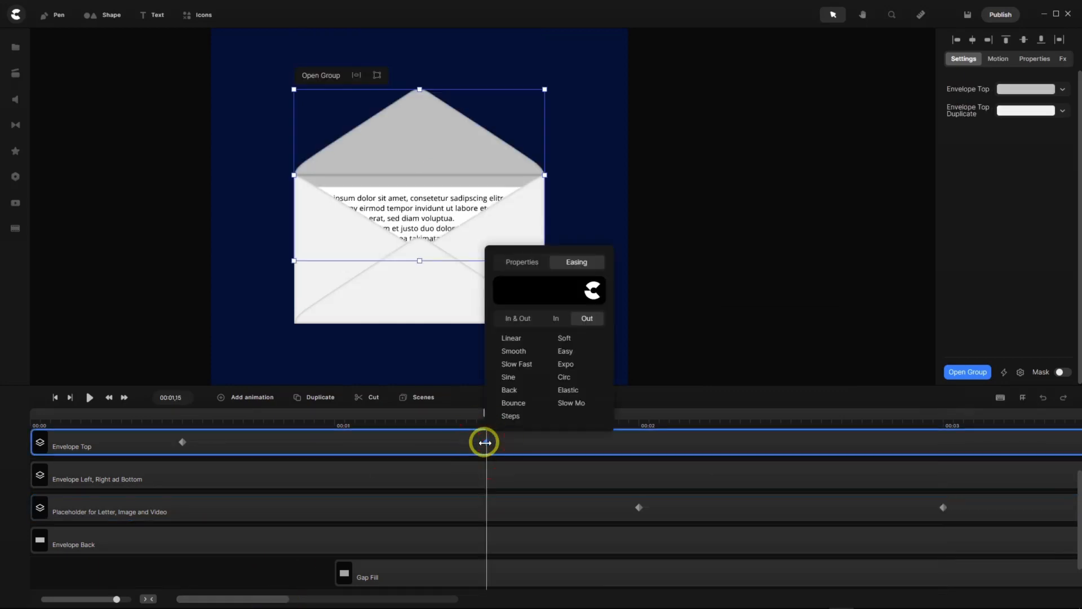
{"action": "left_click", "coordinate": [516, 317]}
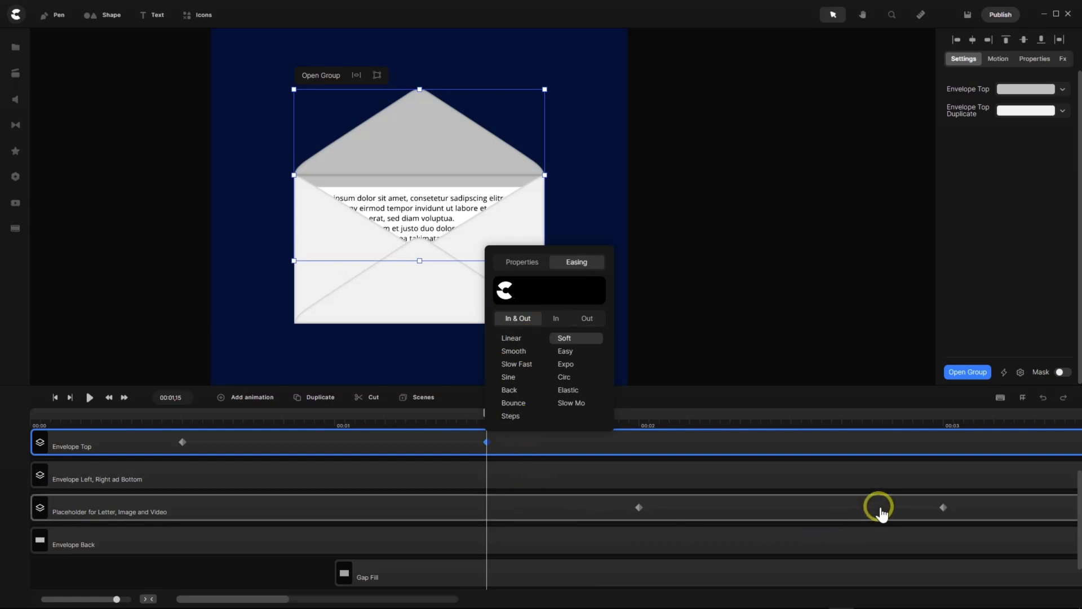
Add an animation with Linear In easing to the Placeholder for Letter, Image and Video layer at 00:03,00.
{"action": "left_click", "coordinate": [863, 510]}
{"action": "left_click_drag", "start_coordinate": [487, 420], "coordinate": [947, 467]}
{"action": "left_click", "coordinate": [758, 478]}
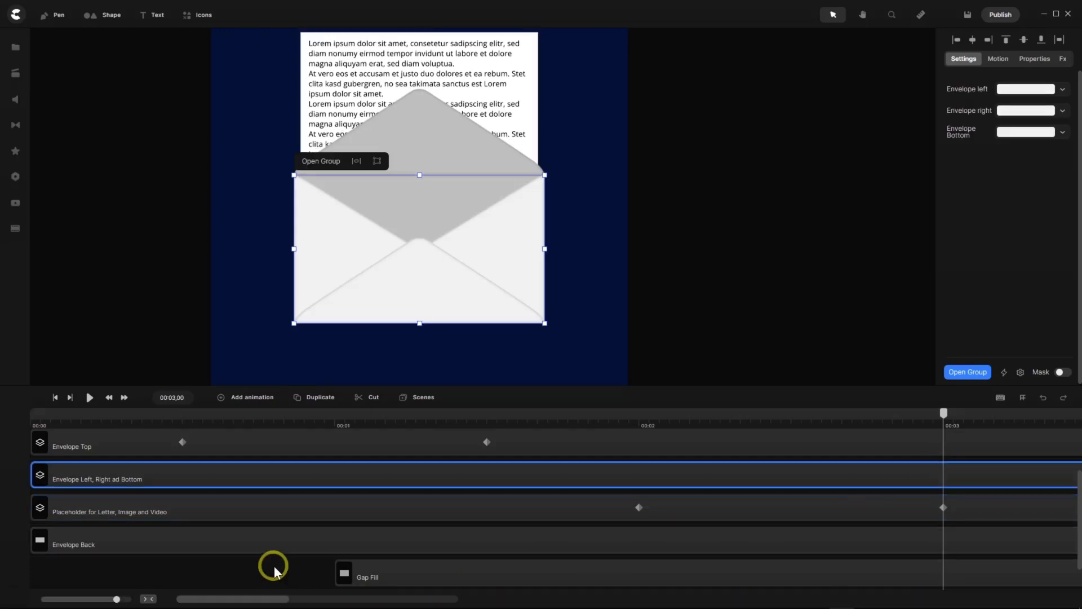
{"action": "scroll", "coordinate": [278, 597], "scroll_direction": "right", "scroll_amount": 3}
{"action": "scroll", "coordinate": [280, 601], "scroll_direction": "right", "scroll_amount": 1}
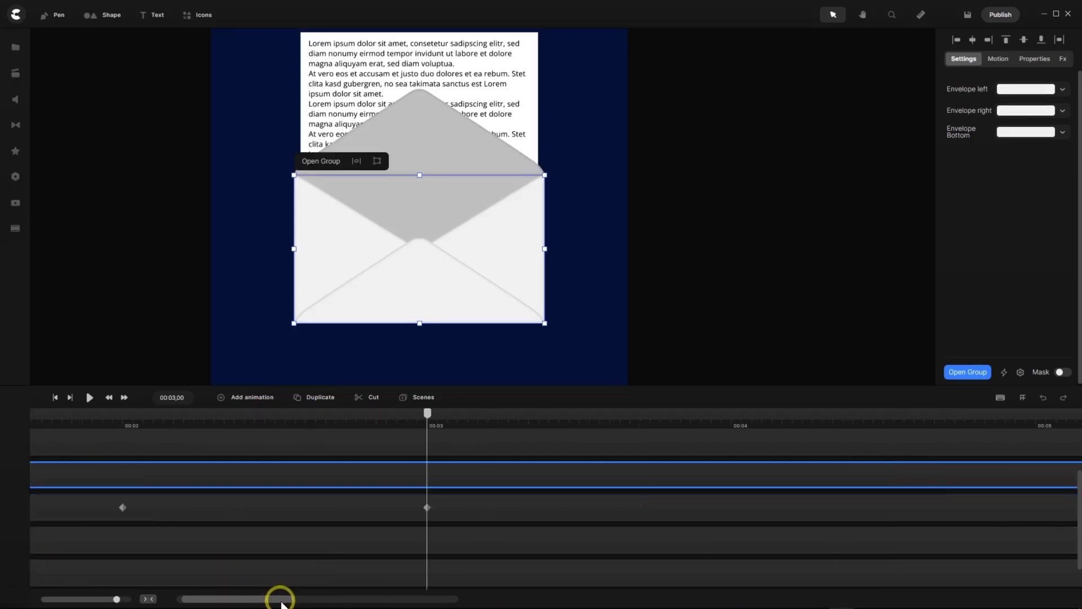
{"action": "left_click", "coordinate": [427, 507]}
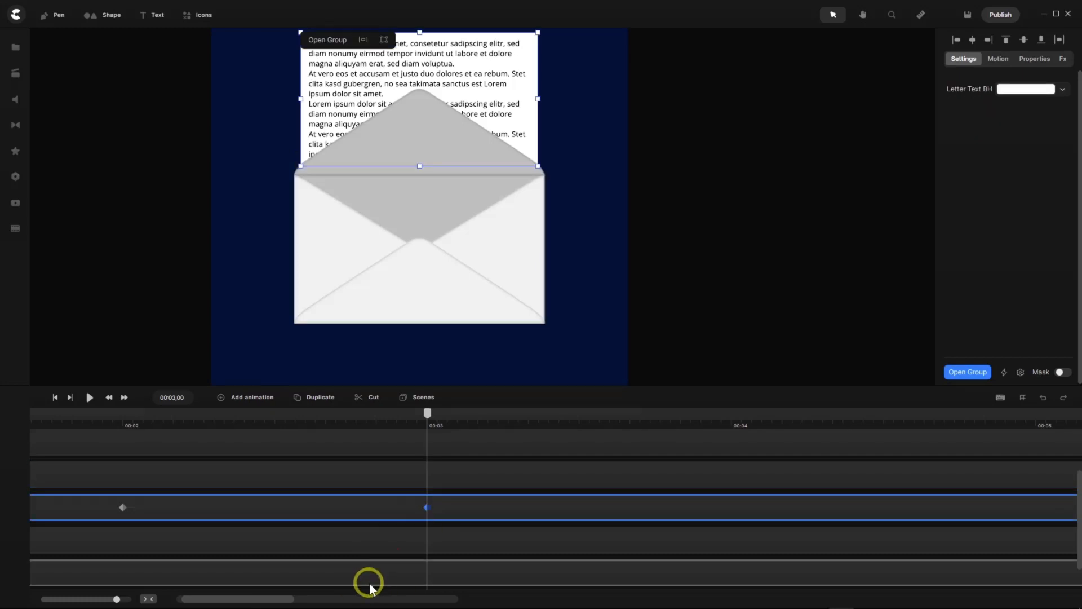
{"action": "left_click", "coordinate": [220, 398]}
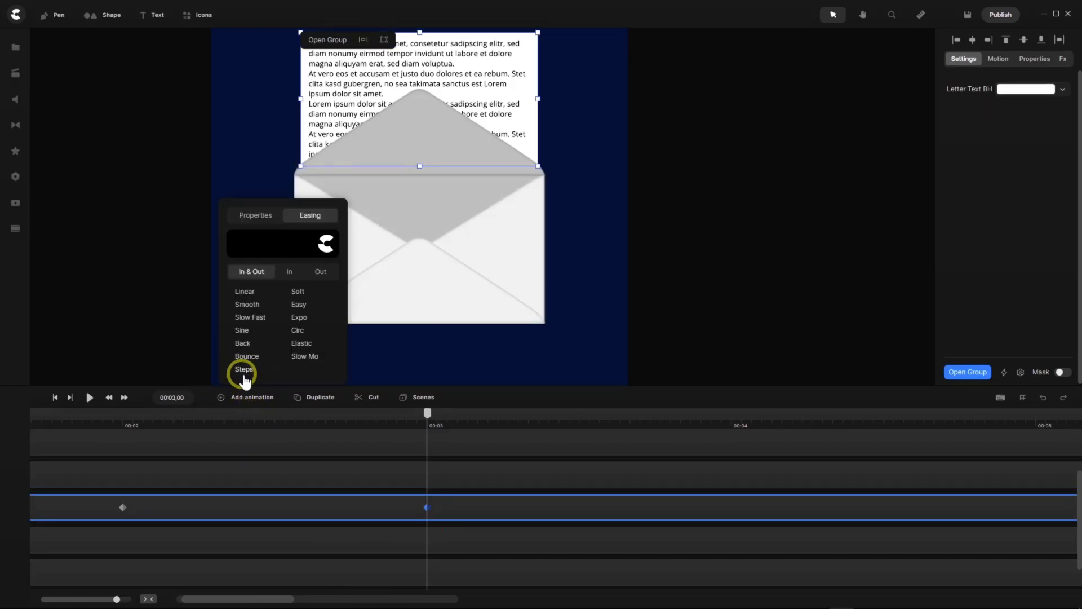
{"action": "left_click", "coordinate": [289, 276]}
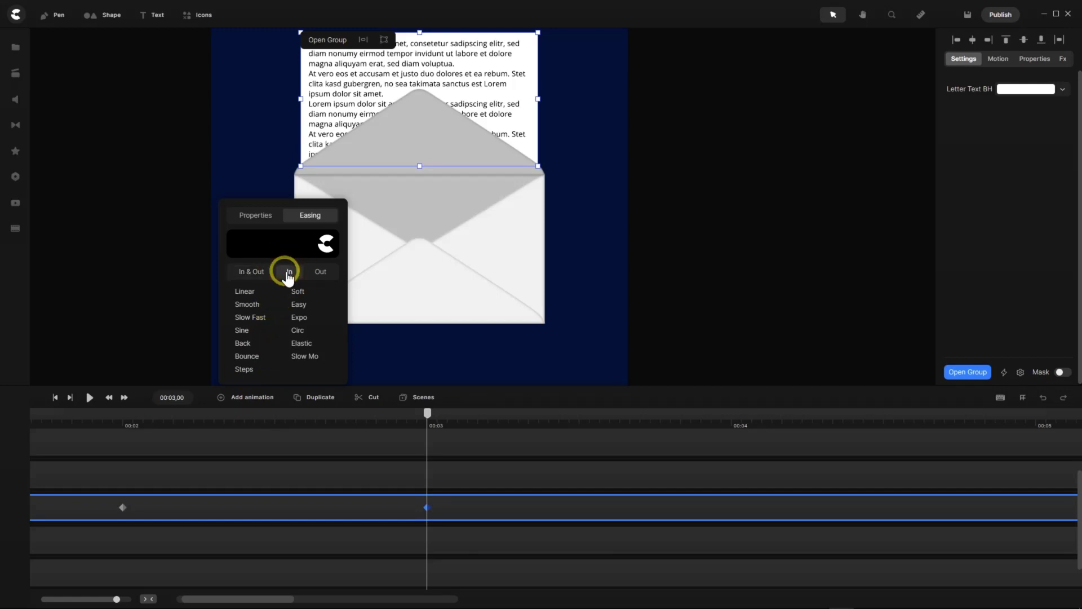
{"action": "left_click", "coordinate": [249, 295]}
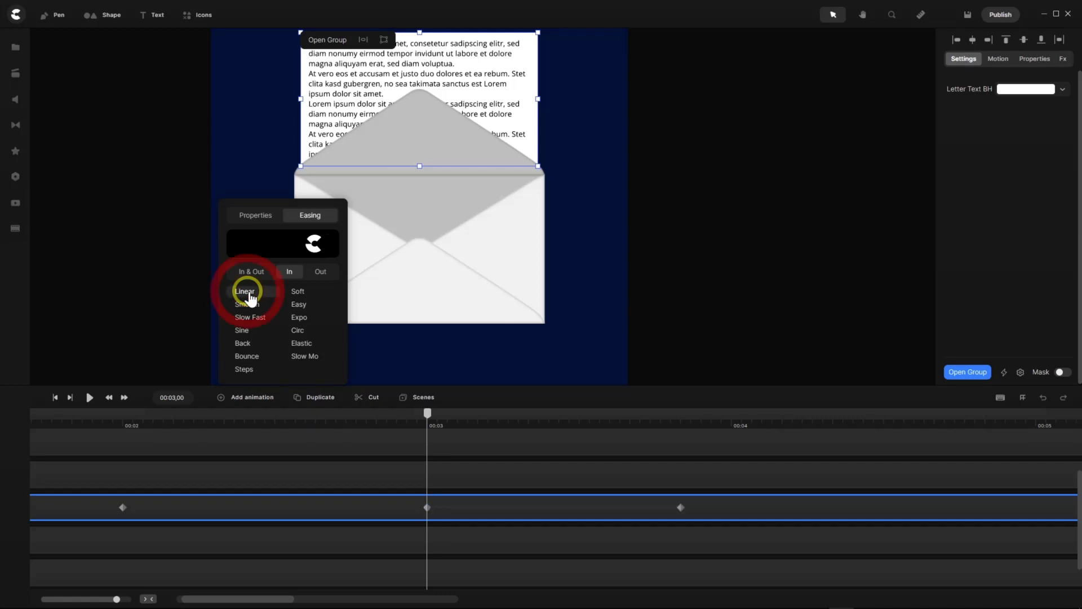
Place the end keyframe of the placeholder layer's new animation at 00:04,00.
{"action": "left_click", "coordinate": [428, 413]}
{"action": "left_click_drag", "start_coordinate": [455, 416], "coordinate": [736, 441]}
{"action": "left_click", "coordinate": [657, 517]}
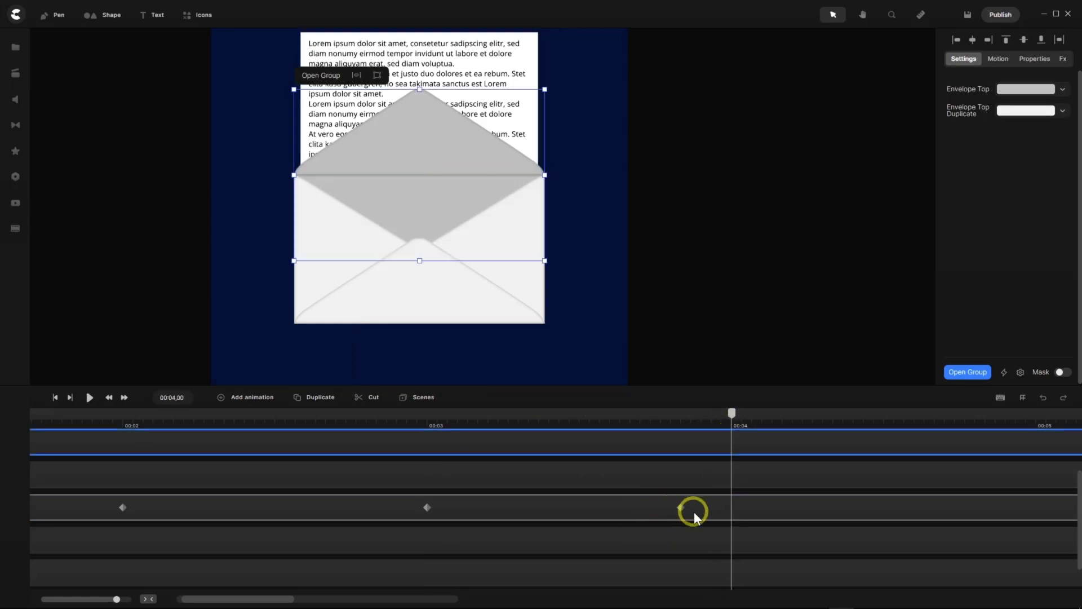
{"action": "left_click_drag", "start_coordinate": [682, 507], "coordinate": [730, 515]}
{"action": "left_click", "coordinate": [729, 510]}
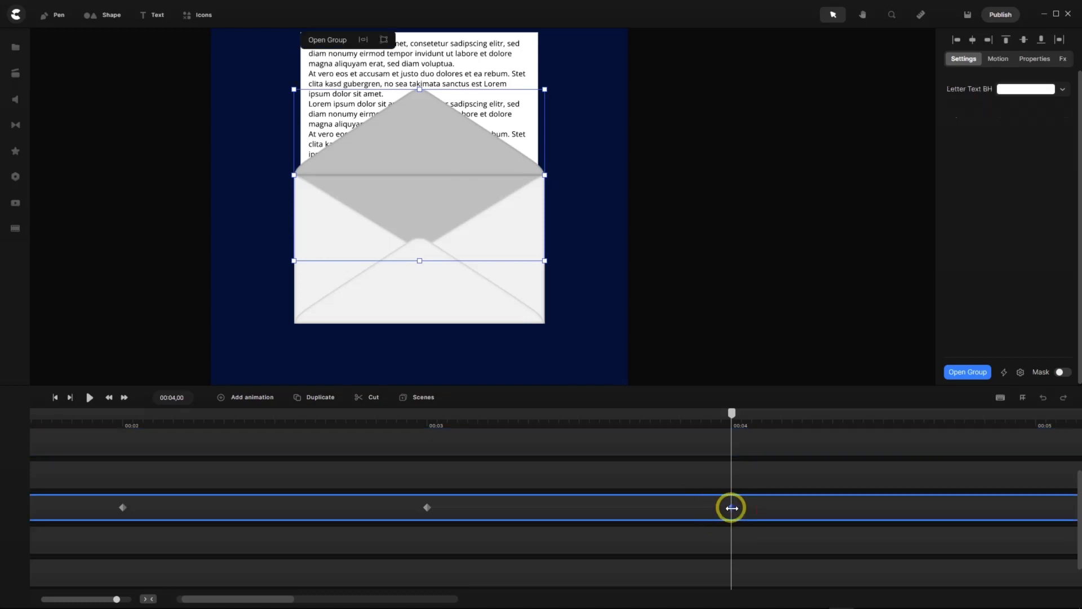
{"action": "left_click", "coordinate": [732, 508]}
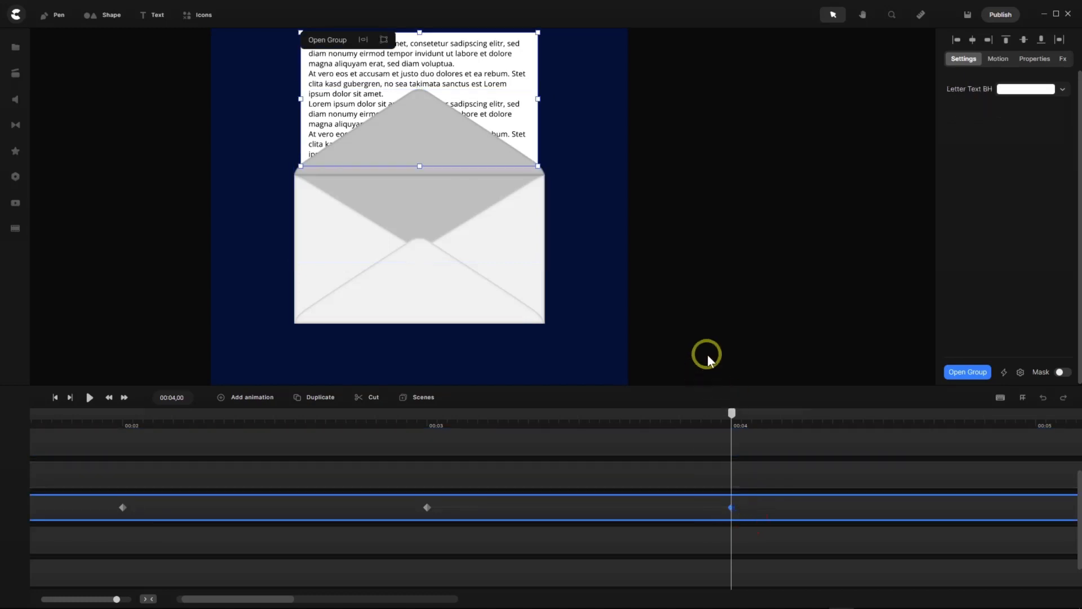
Enable Position and Scale as the animated properties of the placeholder layer's 00:04,00 keyframe.
{"action": "double_click", "coordinate": [729, 508]}
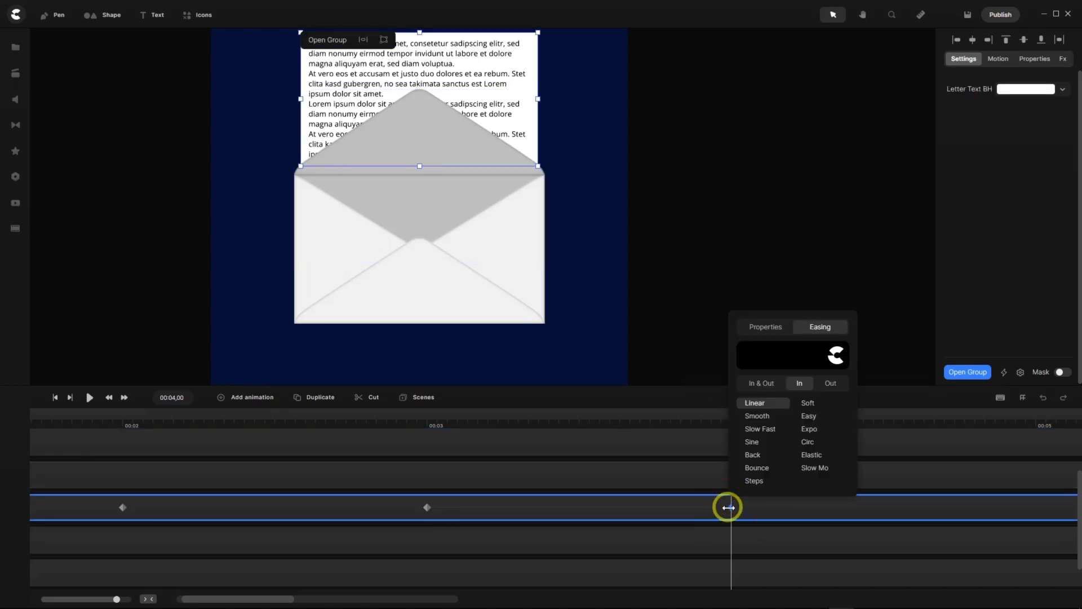
{"action": "left_click", "coordinate": [772, 330]}
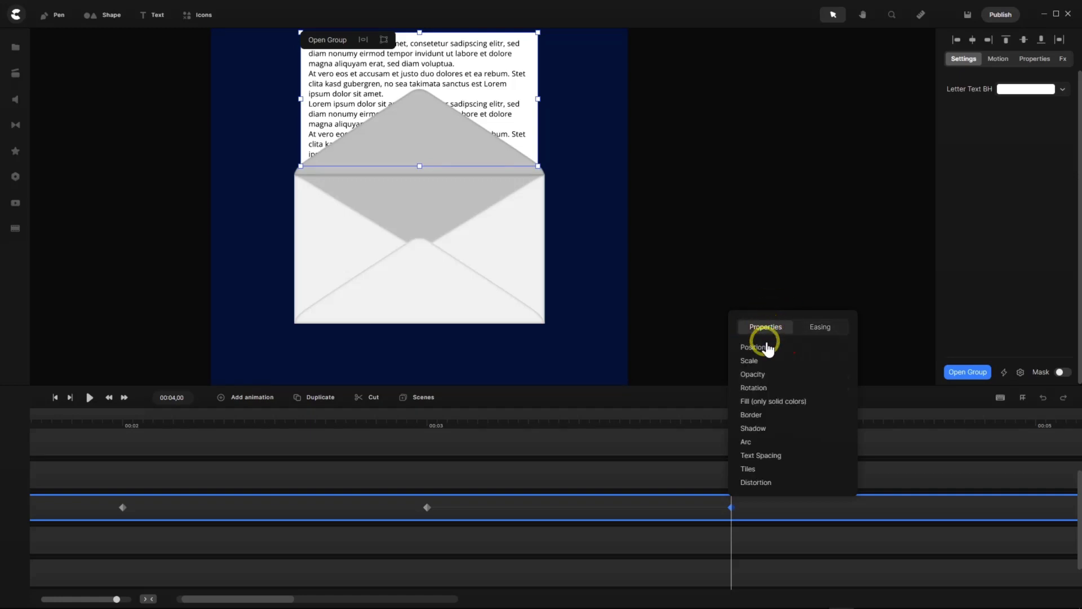
{"action": "left_click", "coordinate": [764, 362]}
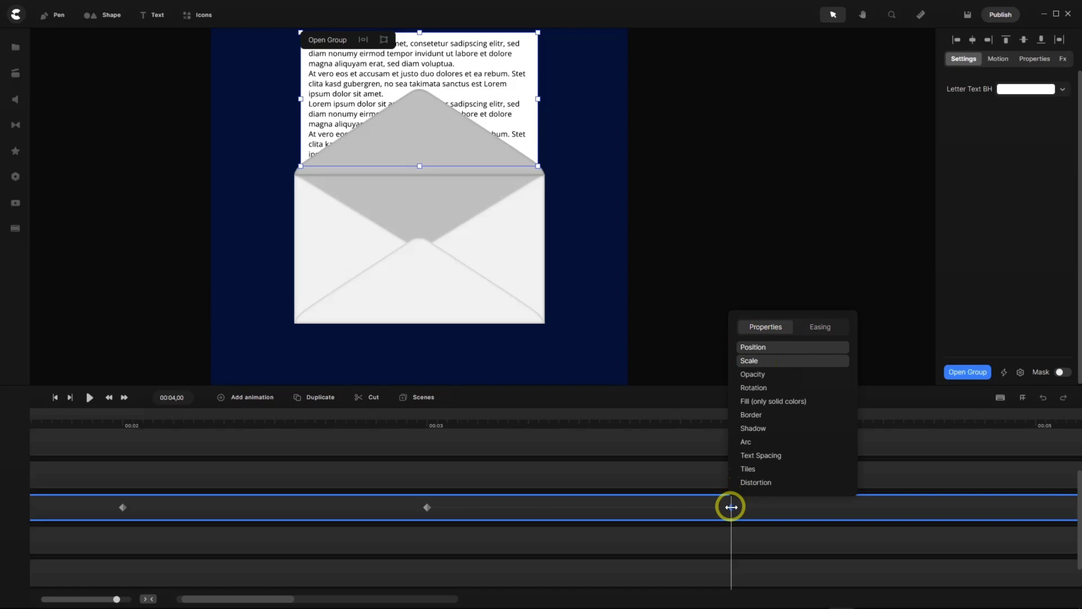
At the 00:04,00 keyframe, center the placeholder group on the canvas and set its scale to 166%.
{"action": "left_click", "coordinate": [1060, 42]}
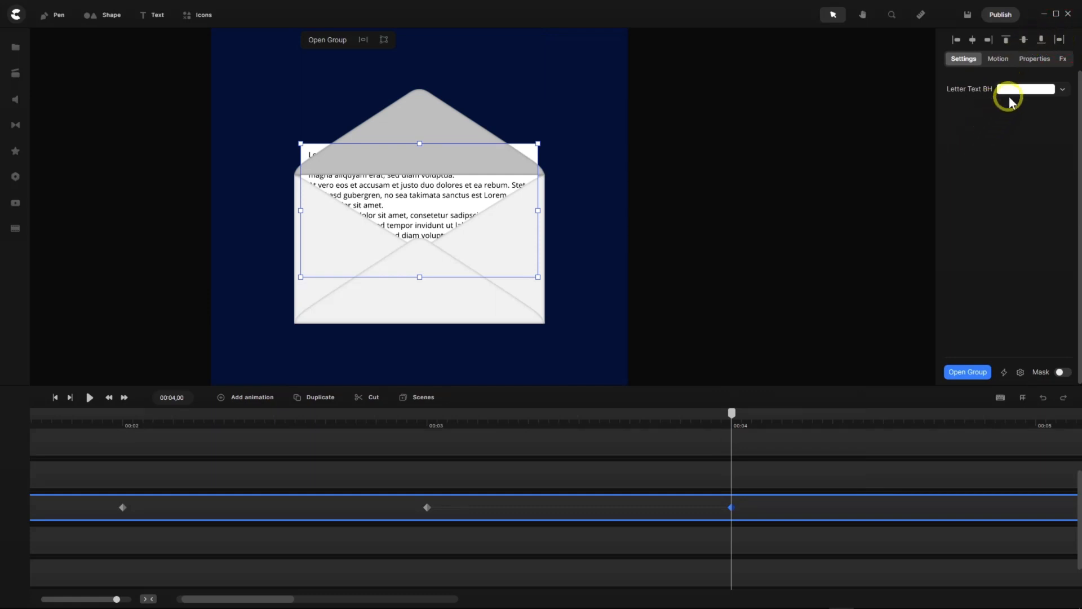
{"action": "left_click", "coordinate": [1032, 59]}
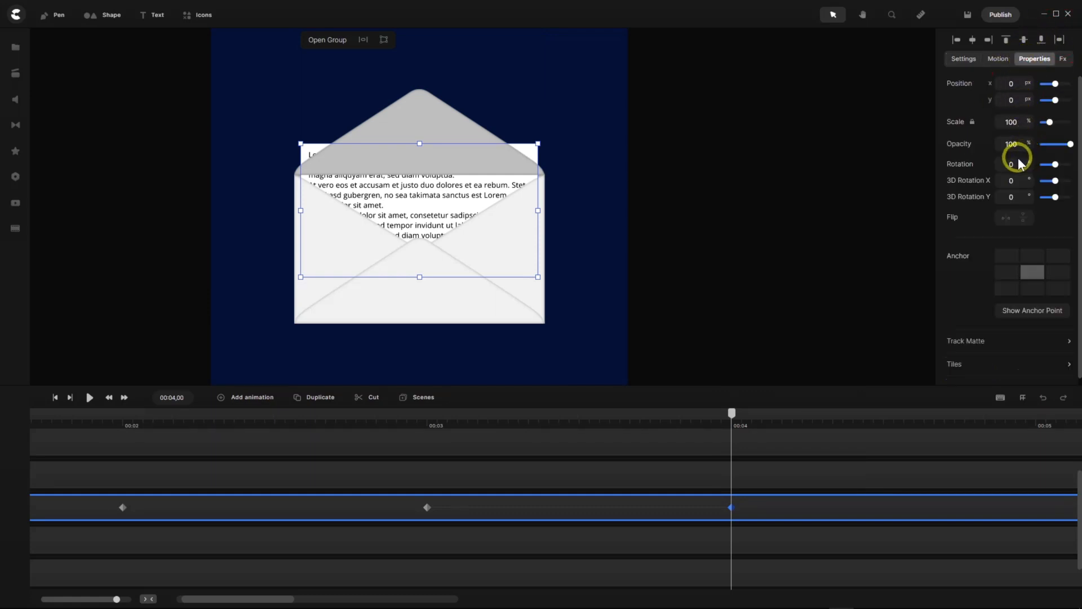
{"action": "left_click", "coordinate": [981, 119]}
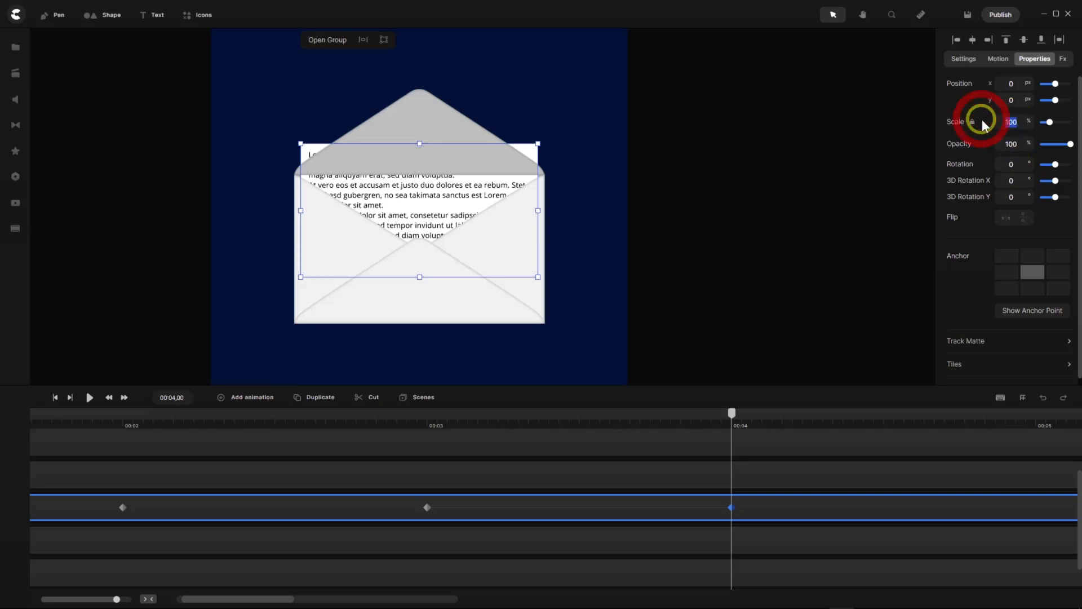
{"action": "type", "text": "166"}
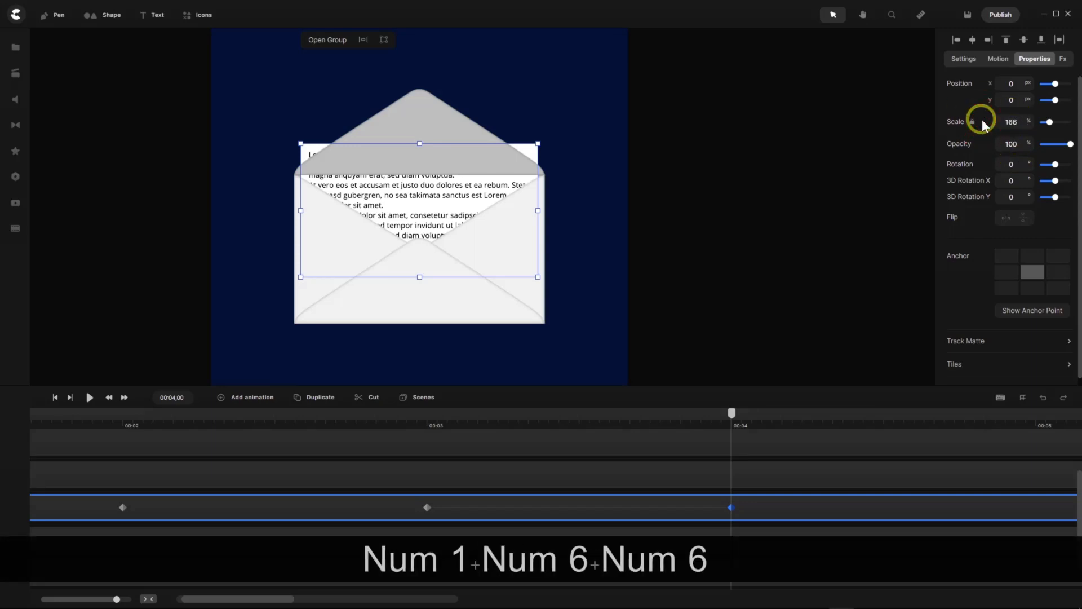
{"action": "key", "text": "Return"}
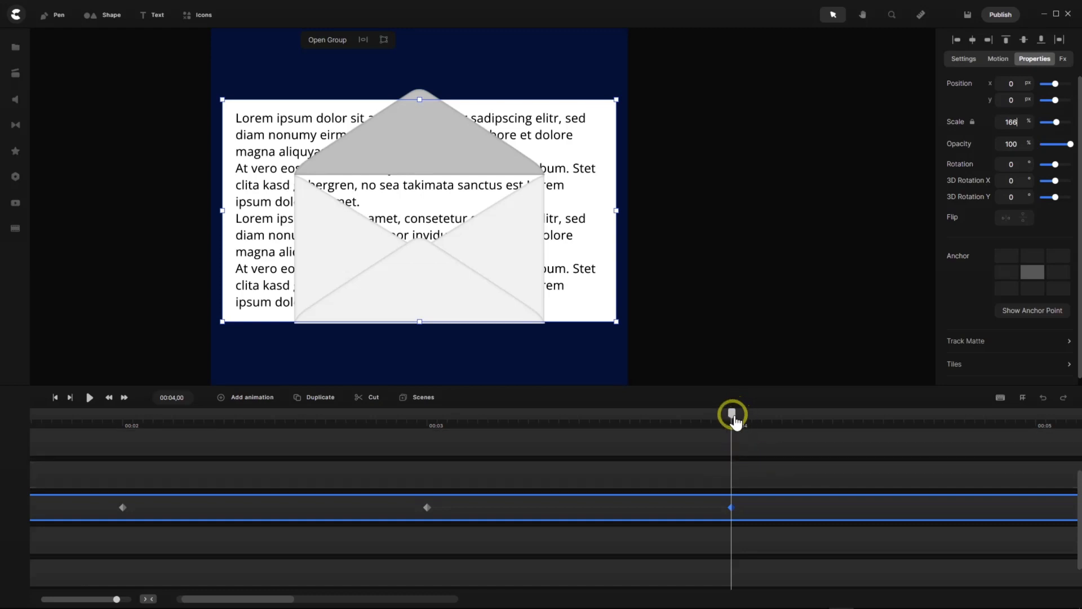
Add an Opacity animation with Linear In easing to the Envelope Top layer at 00:01,29.
{"action": "left_click_drag", "start_coordinate": [733, 420], "coordinate": [276, 424]}
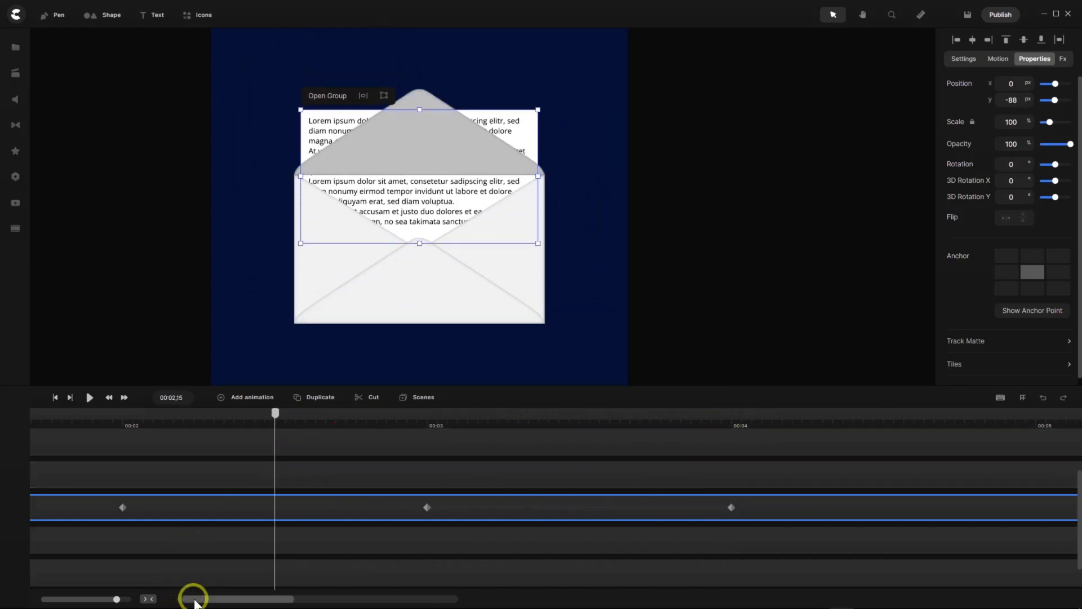
{"action": "left_click_drag", "start_coordinate": [193, 599], "coordinate": [188, 601]}
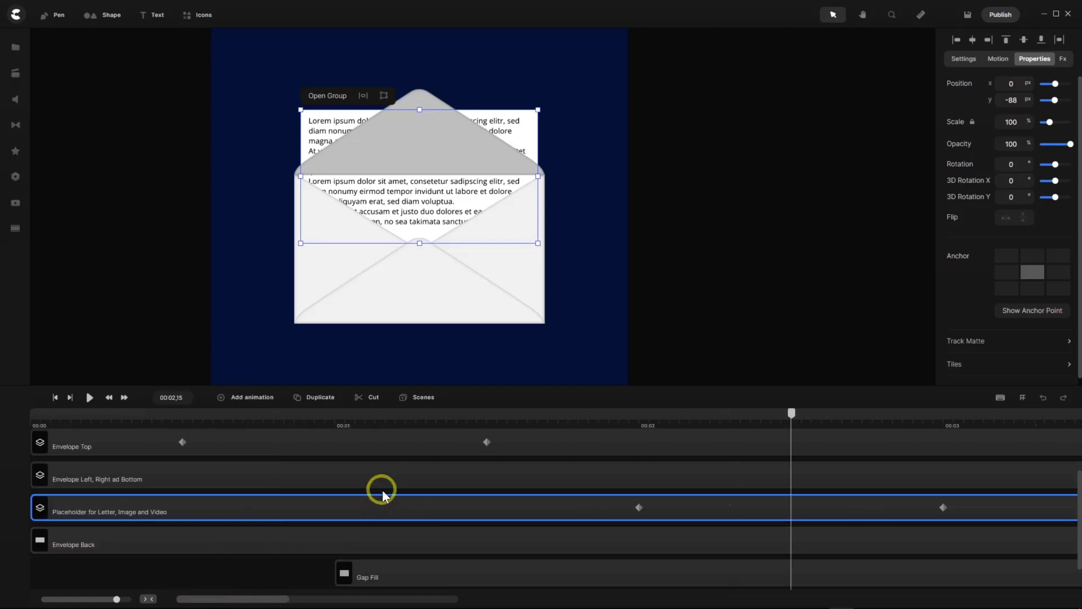
{"action": "scroll", "coordinate": [382, 491], "scroll_direction": "up", "scroll_amount": 1}
{"action": "left_click_drag", "start_coordinate": [790, 412], "coordinate": [651, 432]}
{"action": "mouse_move", "coordinate": [635, 428]}
{"action": "left_mouse_down"}
{"action": "mouse_move", "coordinate": [691, 428]}
{"action": "mouse_move", "coordinate": [642, 430]}
{"action": "left_mouse_up"}
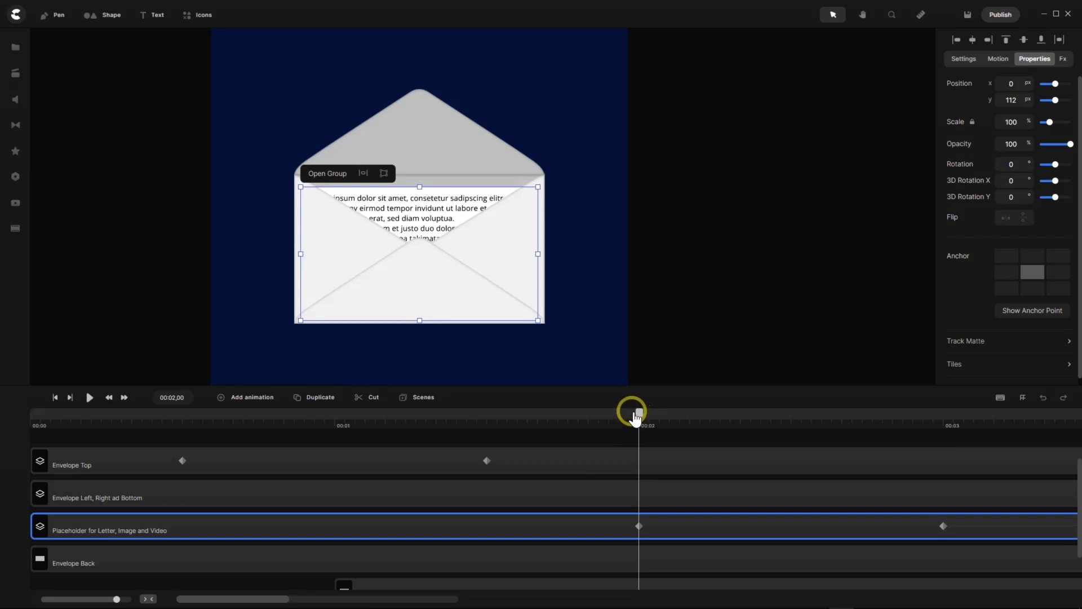
{"action": "left_click_drag", "start_coordinate": [636, 417], "coordinate": [623, 444]}
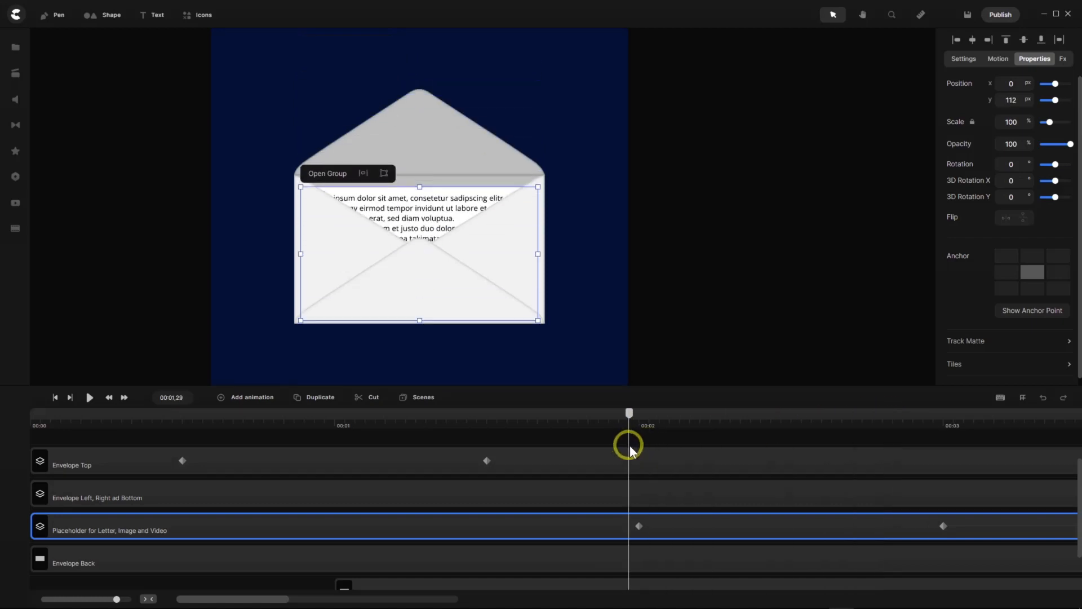
{"action": "left_click", "coordinate": [629, 460]}
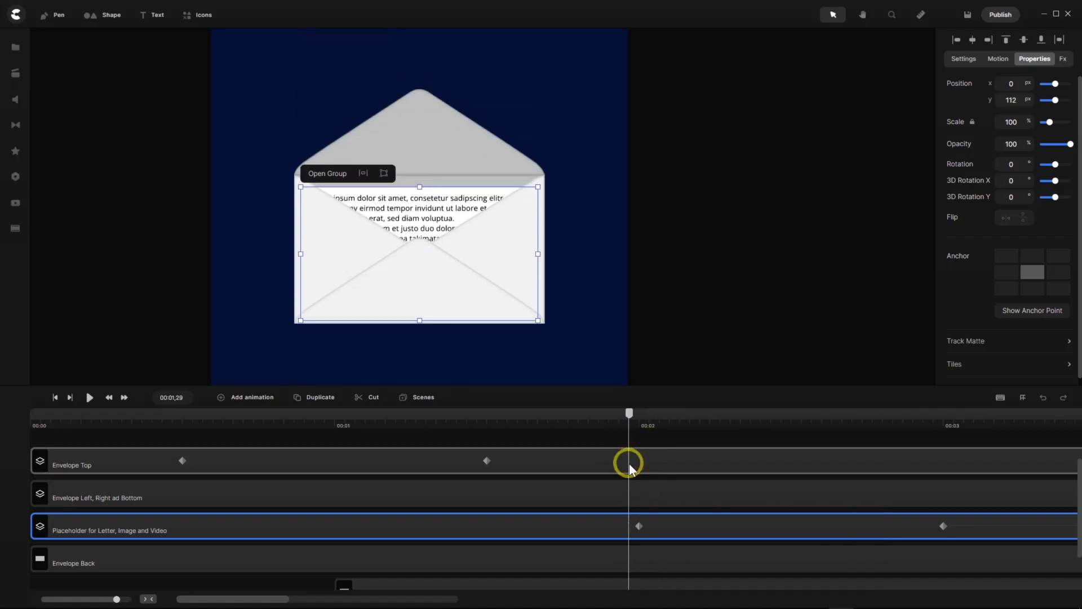
{"action": "left_click", "coordinate": [218, 402]}
{"action": "left_click", "coordinate": [245, 281]}
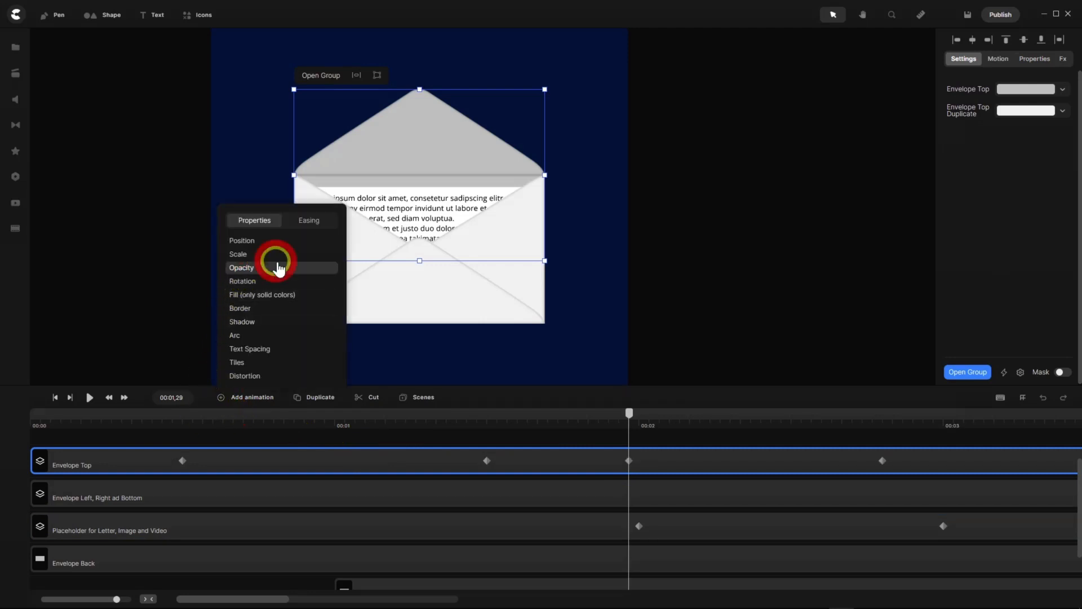
{"action": "left_click", "coordinate": [309, 221]}
{"action": "left_click", "coordinate": [278, 278]}
{"action": "left_click", "coordinate": [243, 299]}
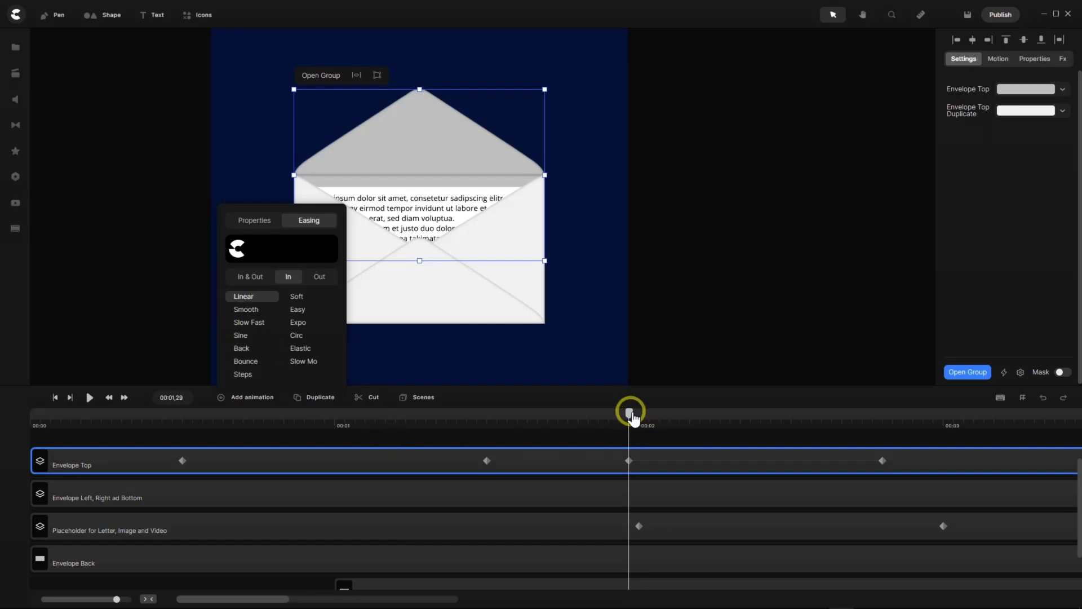
Place the end keyframe of the Envelope Top layer's Opacity animation at 00:02,00.
{"action": "left_click", "coordinate": [628, 462]}
{"action": "left_click_drag", "start_coordinate": [633, 418], "coordinate": [641, 419]}
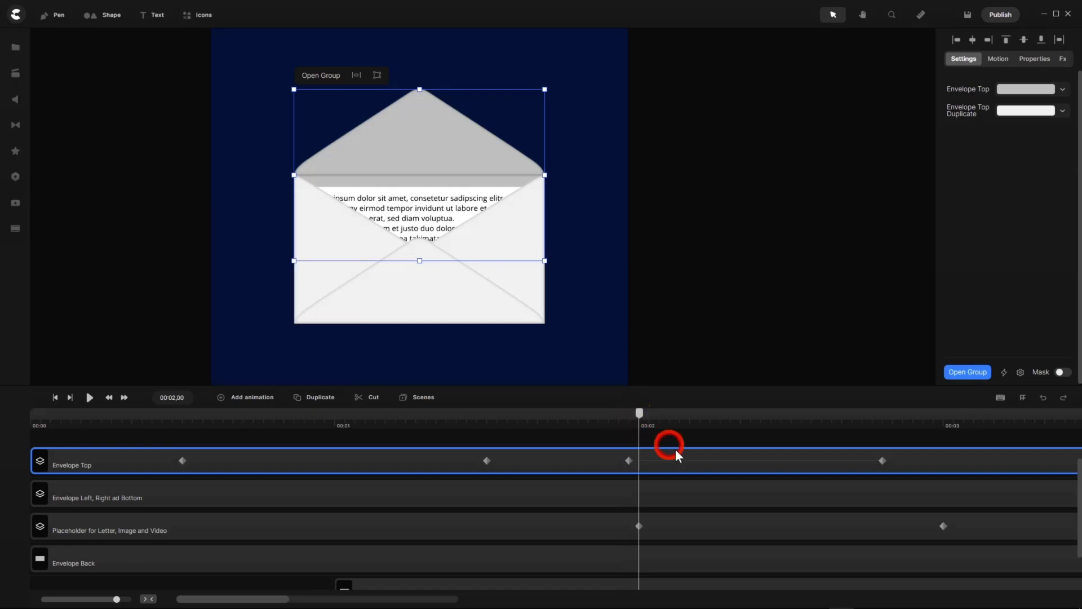
{"action": "left_click_drag", "start_coordinate": [883, 460], "coordinate": [642, 462]}
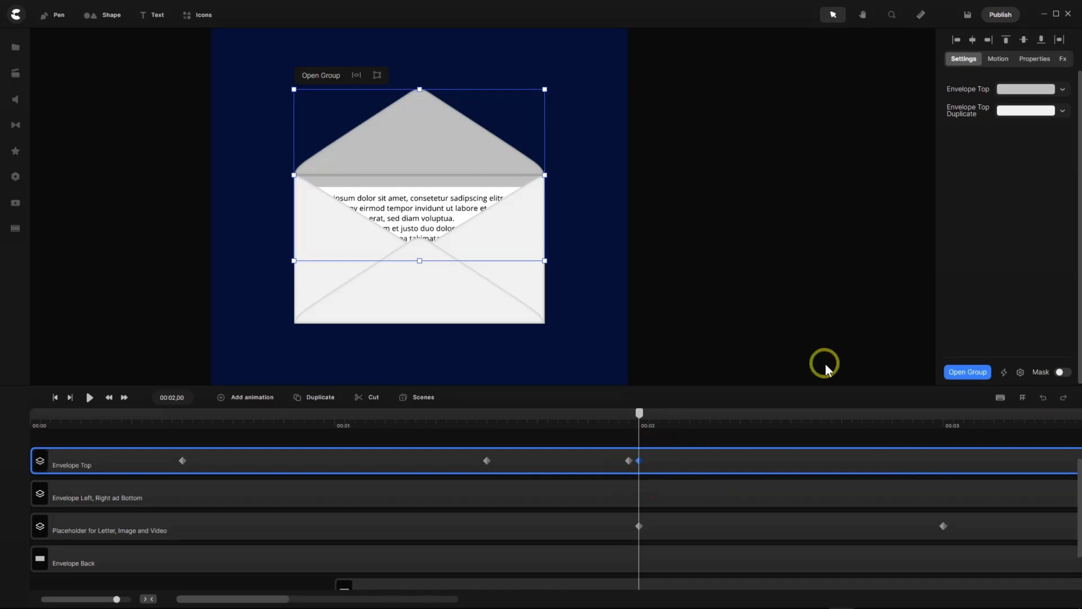
Set the Envelope Top layer's opacity to 0% at its 00:02,00 keyframe and check the fade.
{"action": "left_click", "coordinate": [1038, 63]}
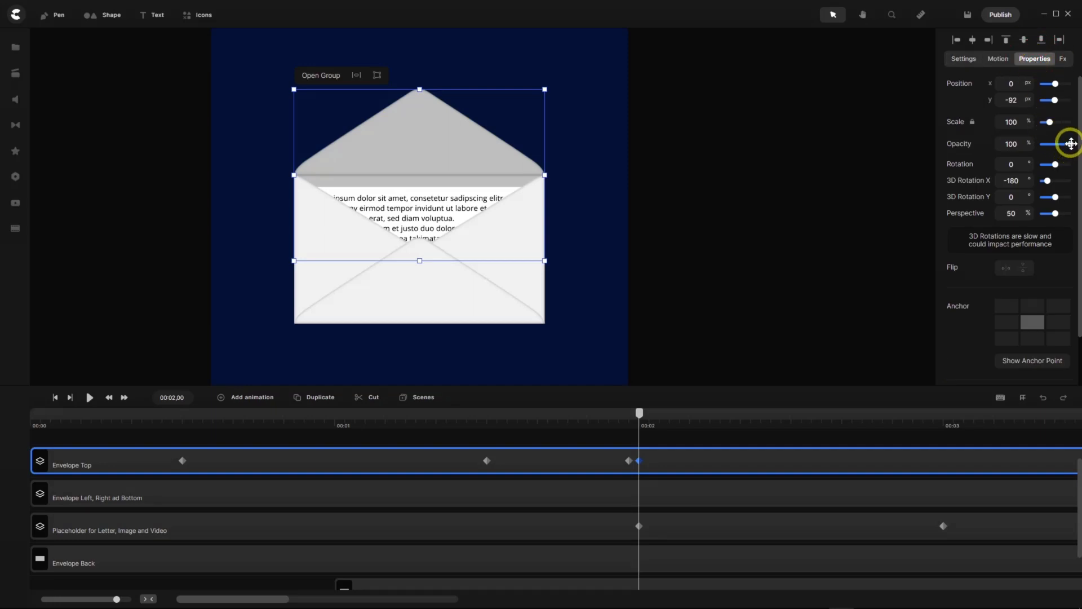
{"action": "left_click_drag", "start_coordinate": [1071, 144], "coordinate": [1039, 146]}
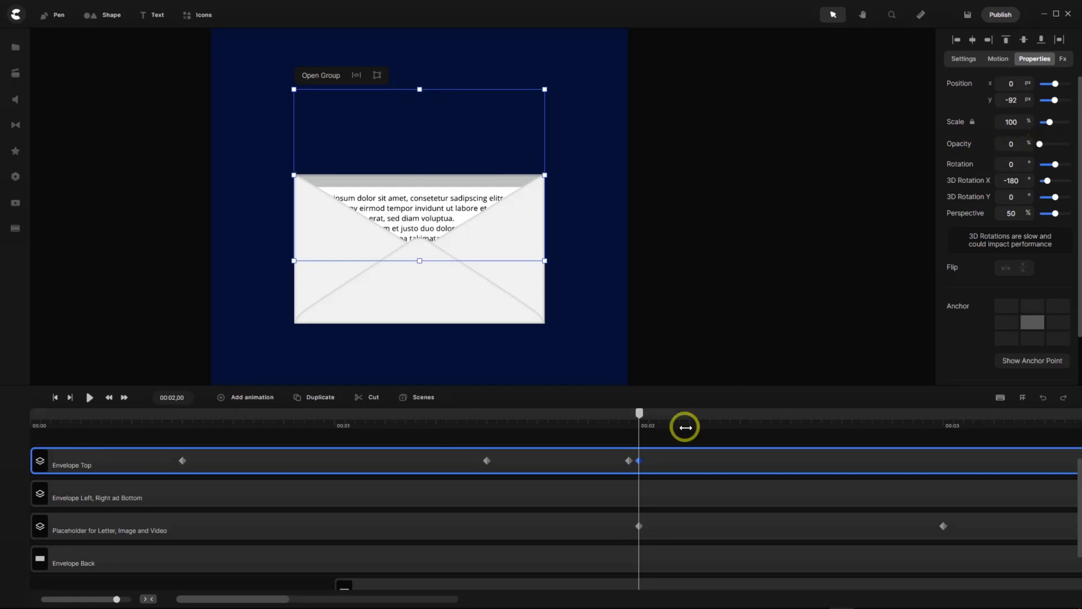
{"action": "left_click_drag", "start_coordinate": [639, 420], "coordinate": [589, 460]}
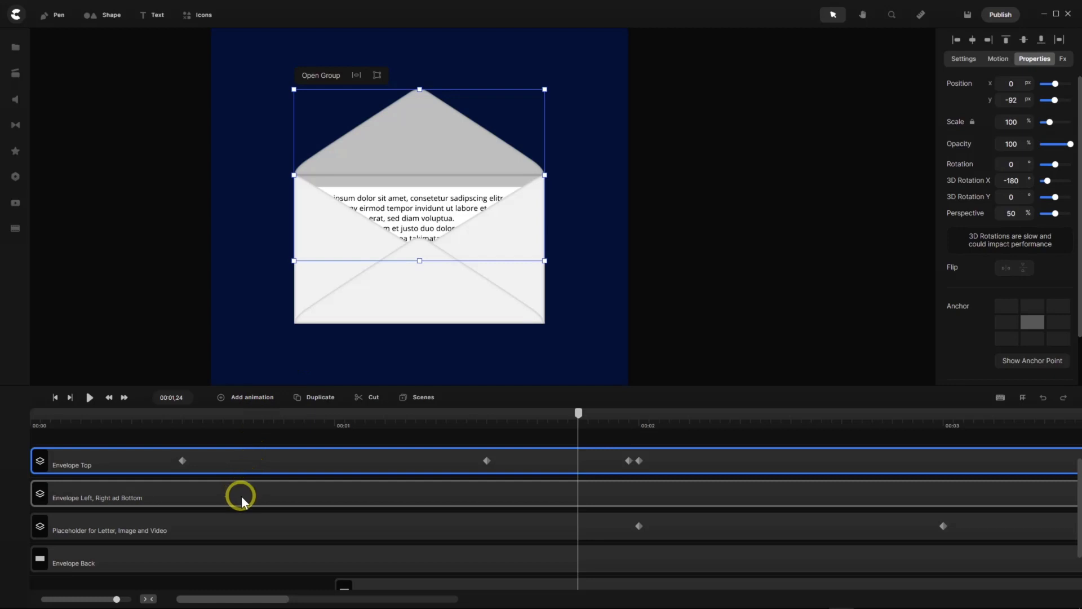
Duplicate the Envelope Top layer and place the copy on a new track directly below Envelope Left, Right ad Bottom.
{"action": "right_click", "coordinate": [207, 507]}
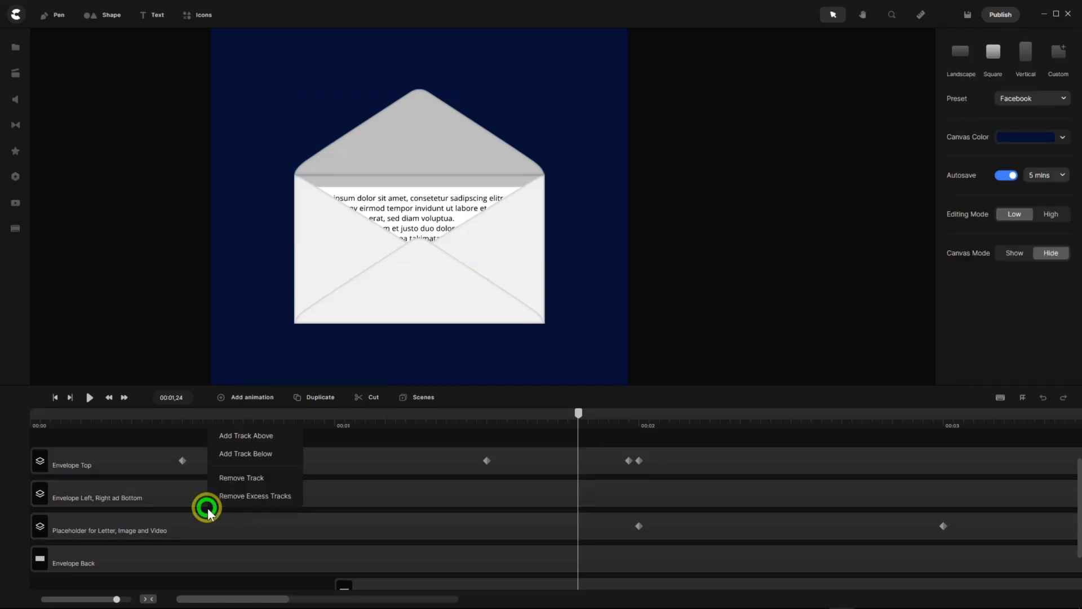
{"action": "left_click", "coordinate": [241, 460]}
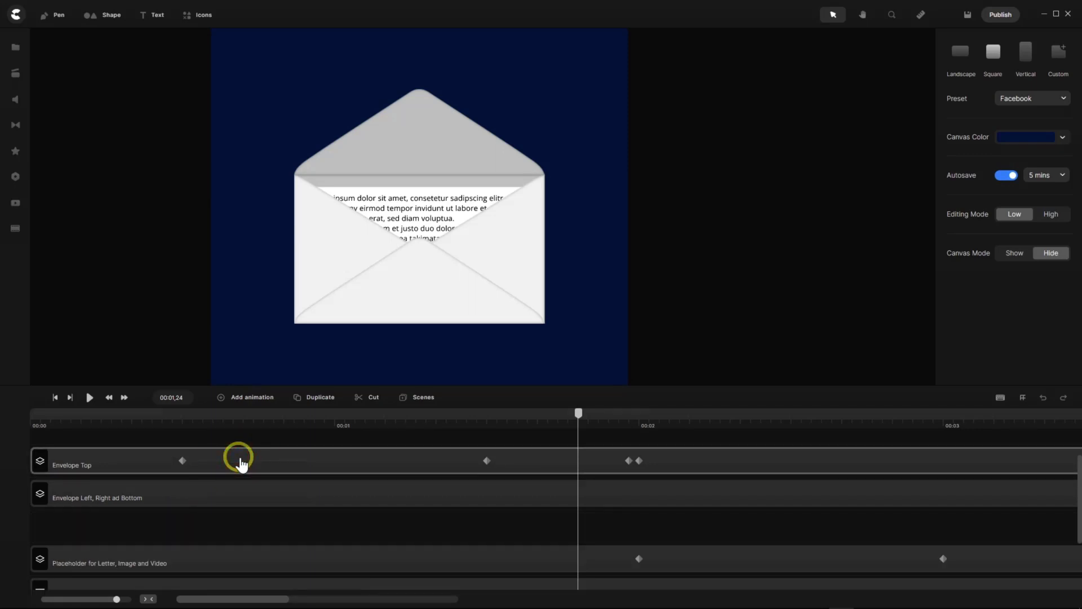
{"action": "right_click", "coordinate": [124, 461]}
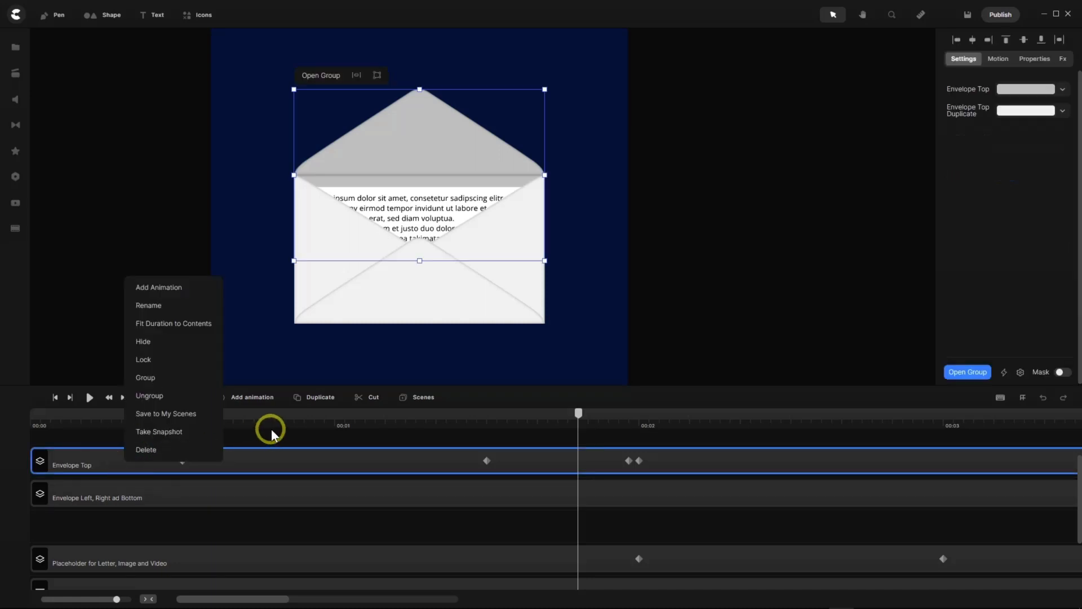
{"action": "left_click", "coordinate": [318, 397]}
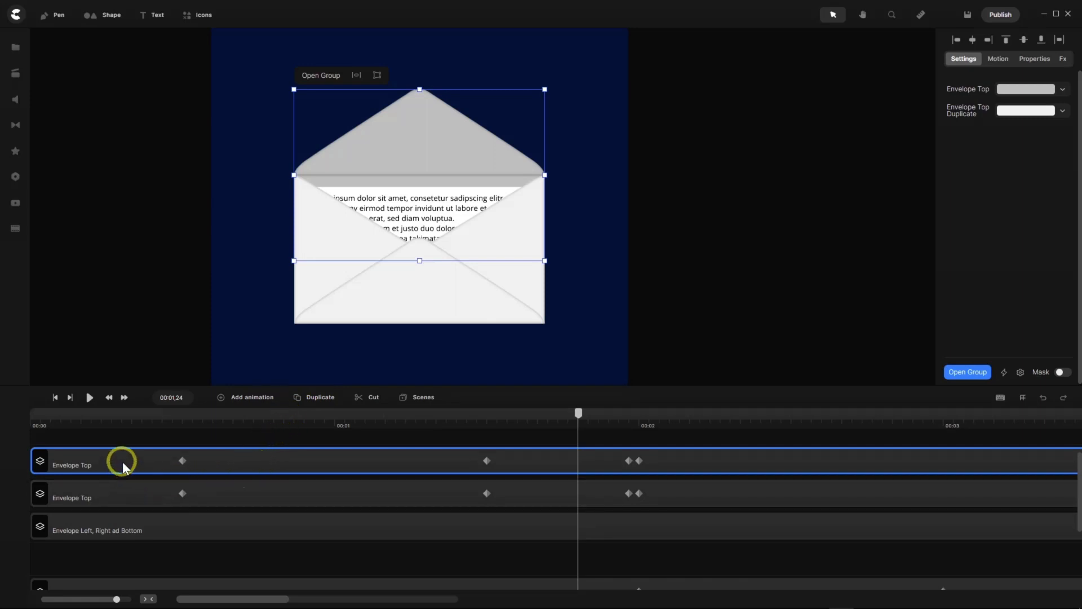
{"action": "left_click_drag", "start_coordinate": [123, 462], "coordinate": [91, 560]}
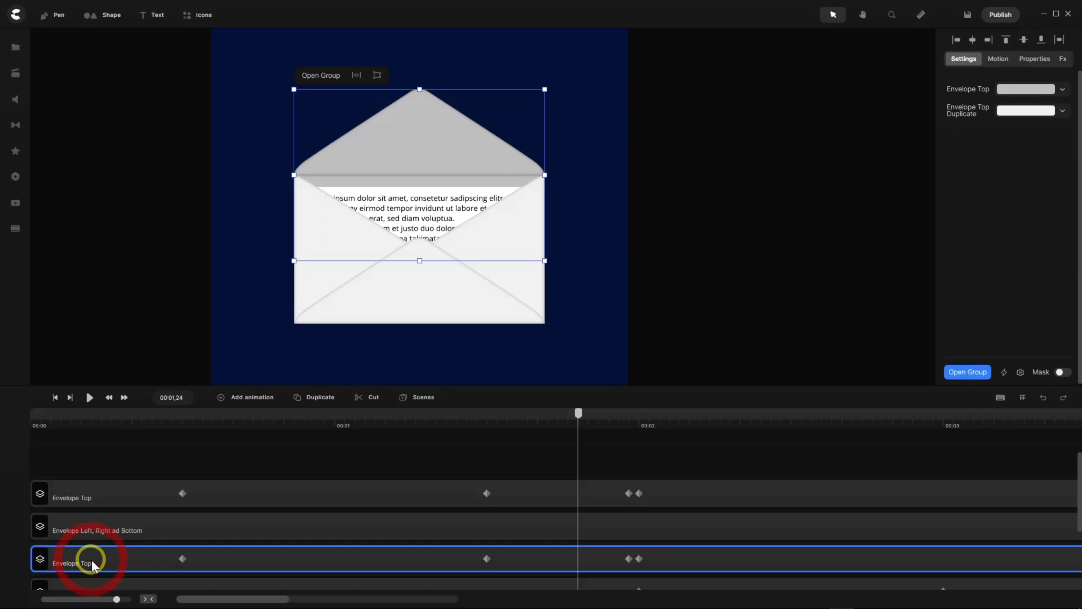
Set the duplicated Envelope Top layer's opacity to 0% at its 00:01,29 keyframe.
{"action": "left_click_drag", "start_coordinate": [577, 414], "coordinate": [631, 434]}
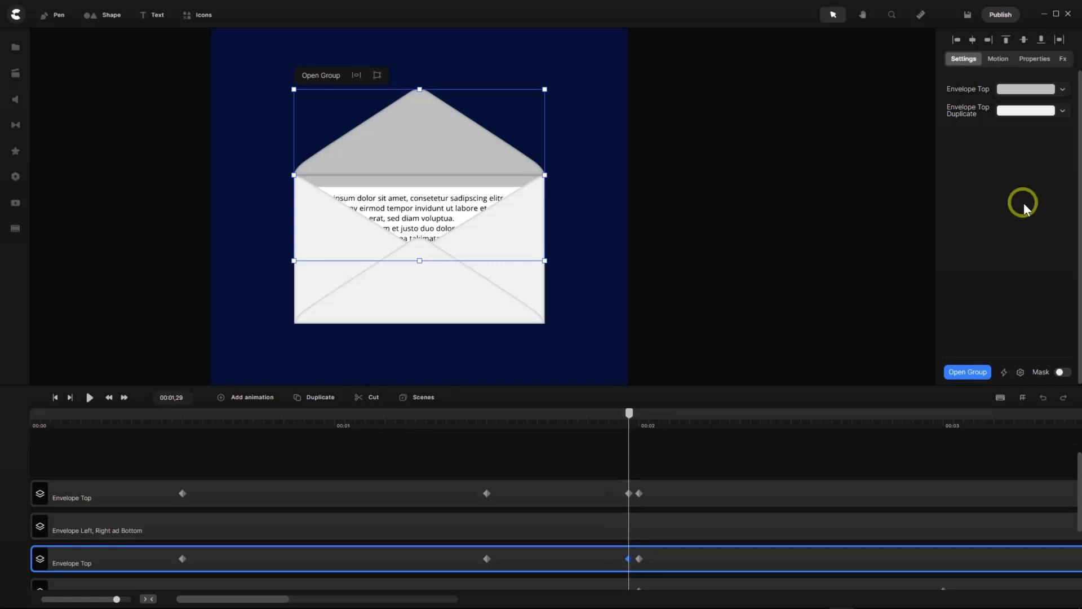
{"action": "left_click", "coordinate": [1036, 60]}
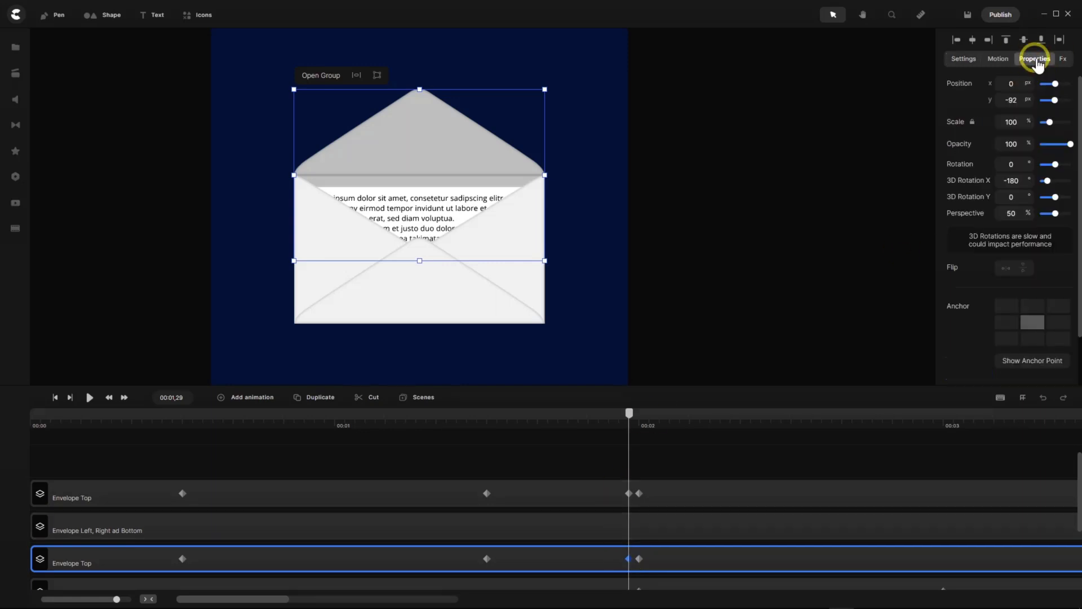
{"action": "left_click_drag", "start_coordinate": [1072, 144], "coordinate": [1025, 149]}
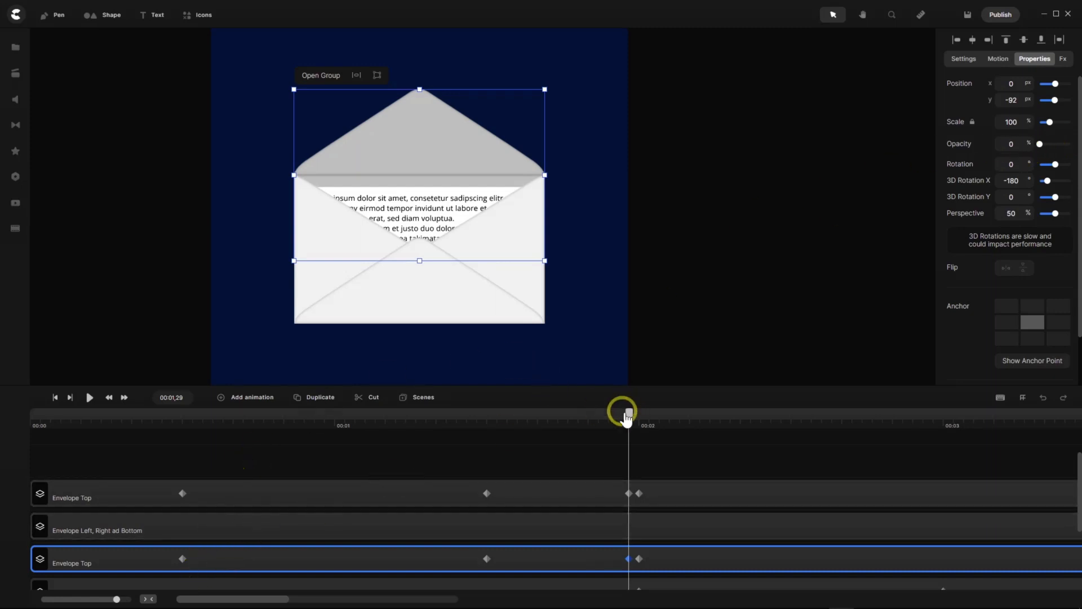
Set the duplicated Envelope Top layer's opacity to 100% at its 00:02,00 keyframe and scrub back to check the transition.
{"action": "left_click_drag", "start_coordinate": [628, 413], "coordinate": [638, 414]}
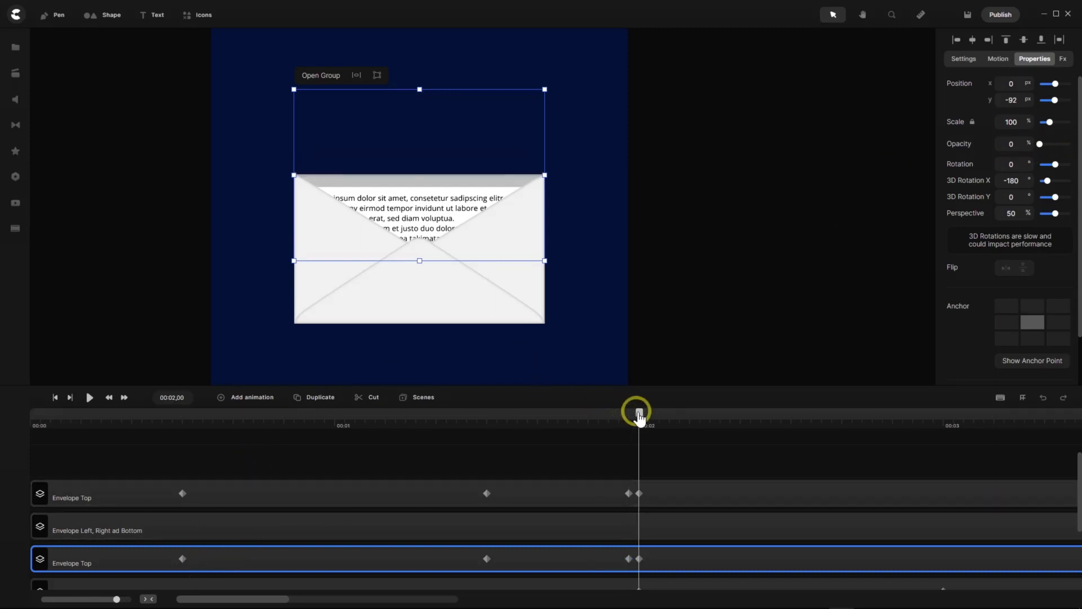
{"action": "left_click", "coordinate": [639, 558]}
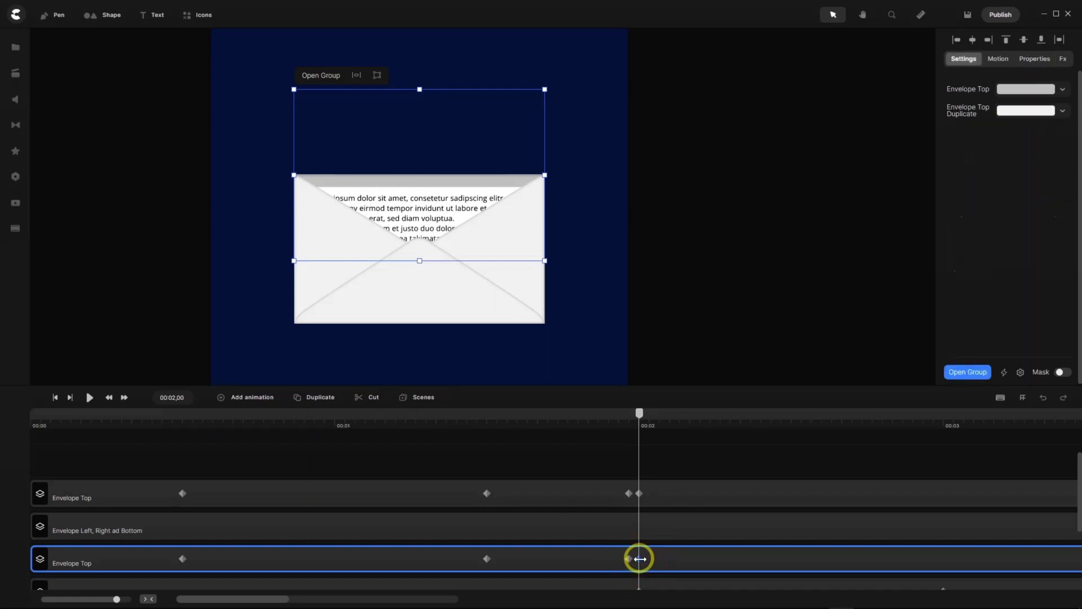
{"action": "left_click", "coordinate": [1040, 59]}
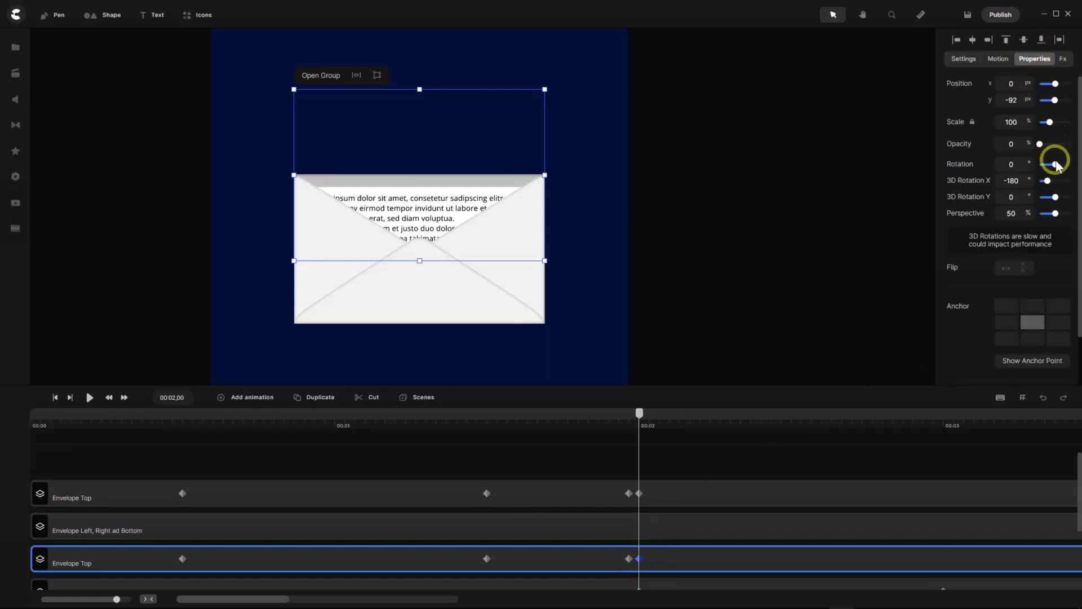
{"action": "left_click_drag", "start_coordinate": [1040, 144], "coordinate": [1076, 144]}
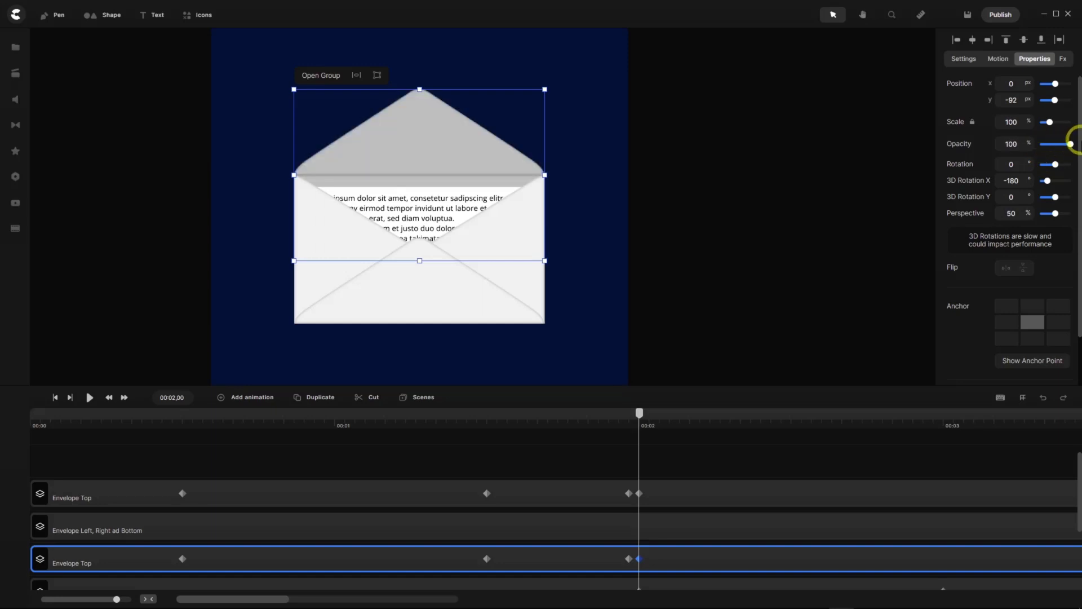
{"action": "left_click_drag", "start_coordinate": [643, 414], "coordinate": [564, 456]}
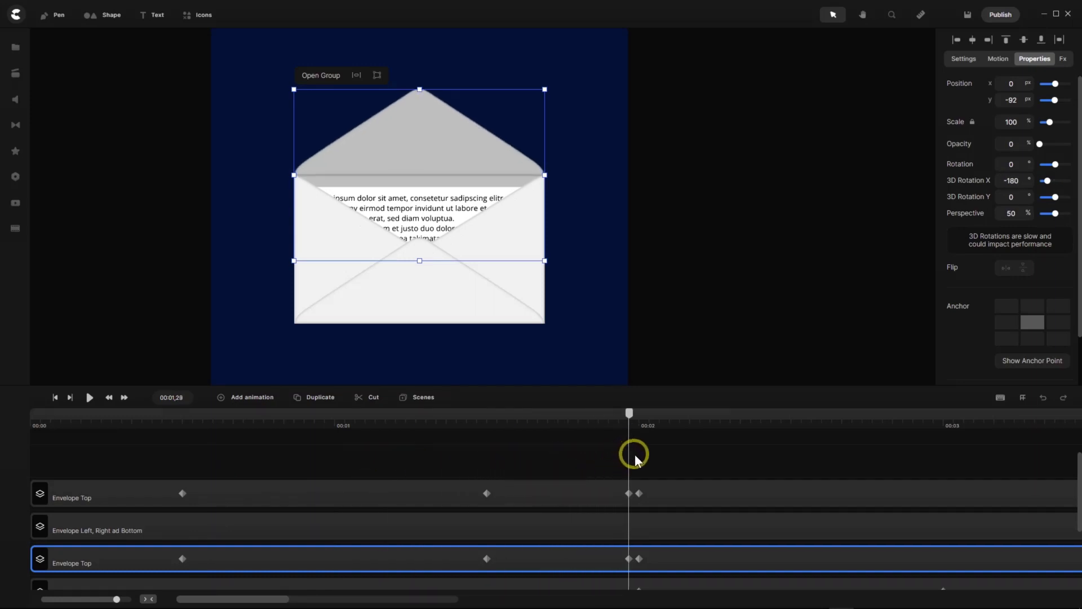
Move the duplicated Envelope Top layer to a new track below the placeholder layer and check the letter's slide at 00:02,15.
{"action": "scroll", "coordinate": [474, 448], "scroll_direction": "down", "scroll_amount": 1}
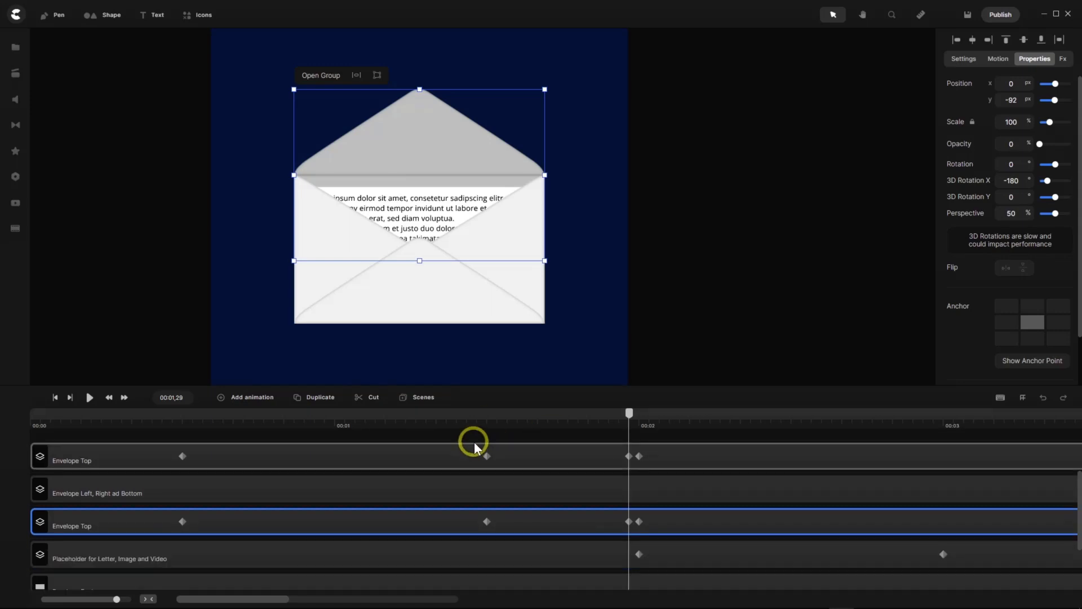
{"action": "right_click", "coordinate": [305, 567]}
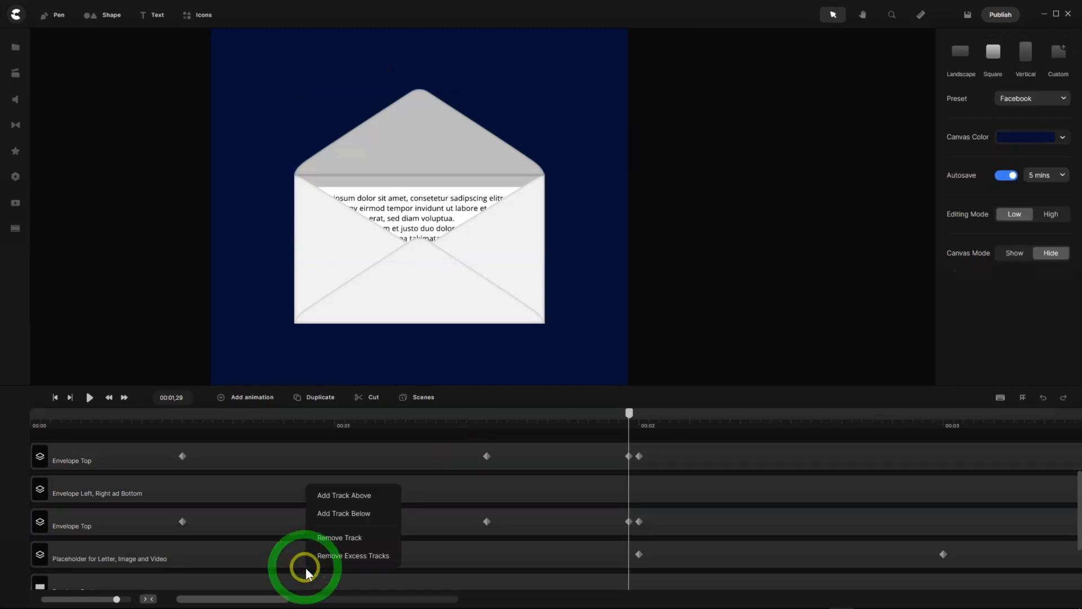
{"action": "left_click", "coordinate": [336, 516]}
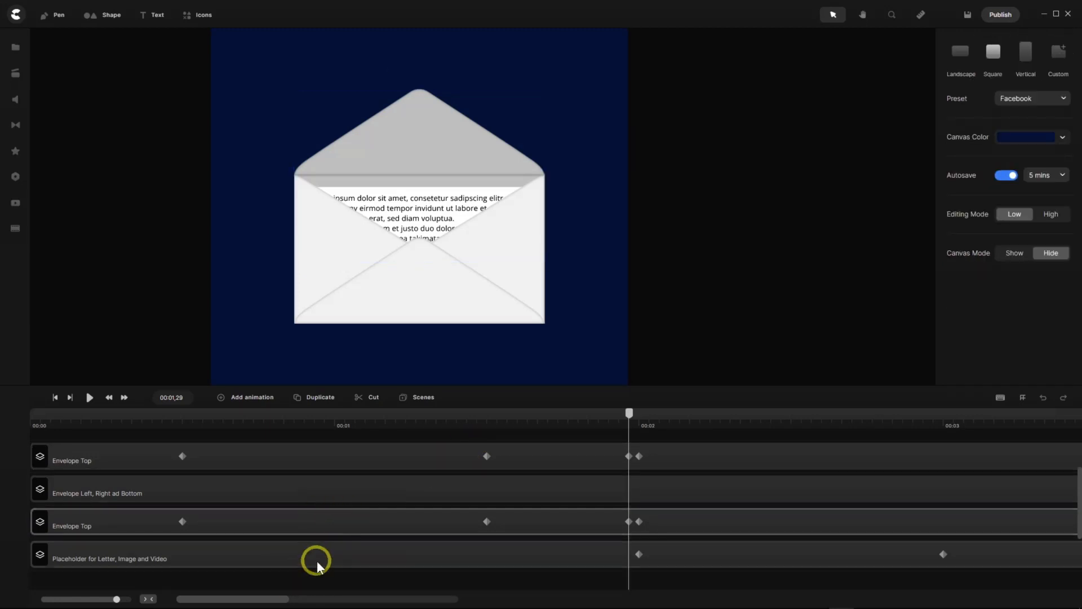
{"action": "left_click_drag", "start_coordinate": [124, 518], "coordinate": [119, 570]}
{"action": "left_click", "coordinate": [631, 414]}
{"action": "left_click_drag", "start_coordinate": [631, 417], "coordinate": [795, 440]}
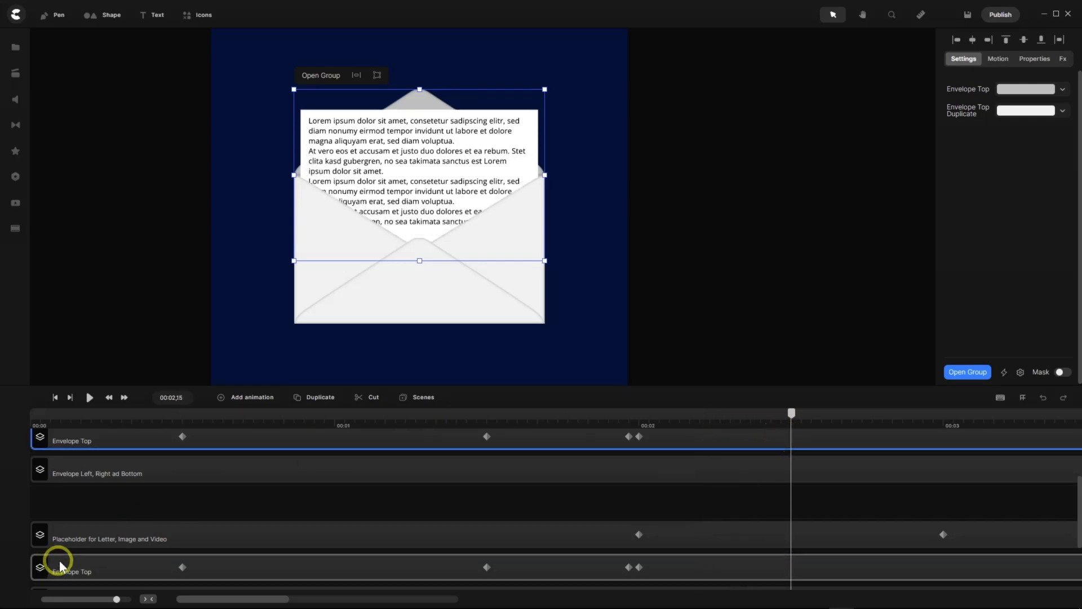
Rename the duplicated Envelope Top layer beneath the placeholder layer as "Envelope Top Below".
{"action": "left_click", "coordinate": [89, 570]}
{"action": "right_click", "coordinate": [89, 572]}
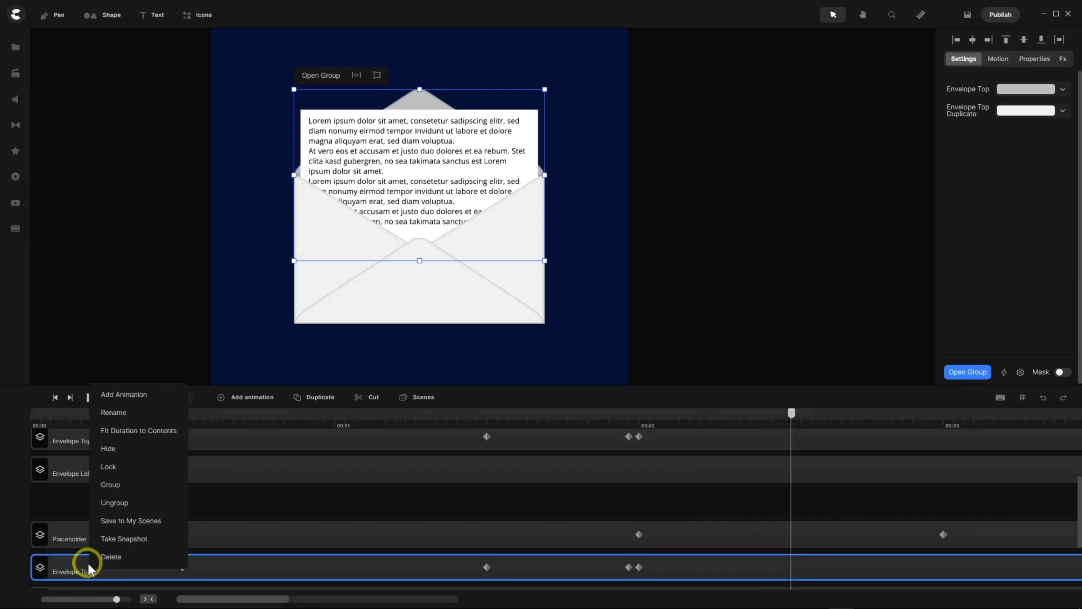
{"action": "left_click", "coordinate": [109, 411]}
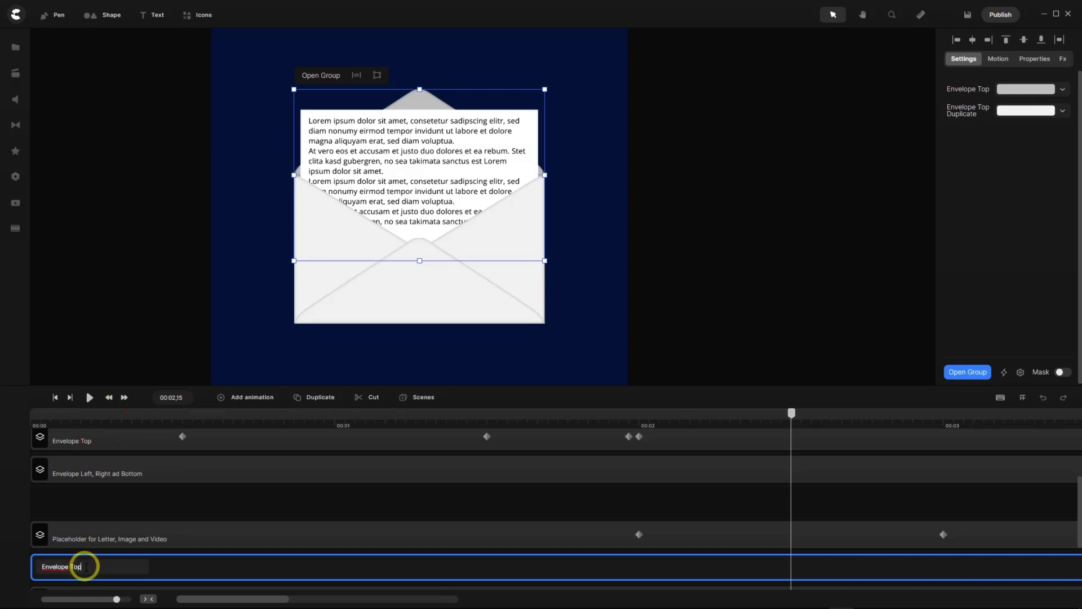
{"action": "type", "text": "Bel"}
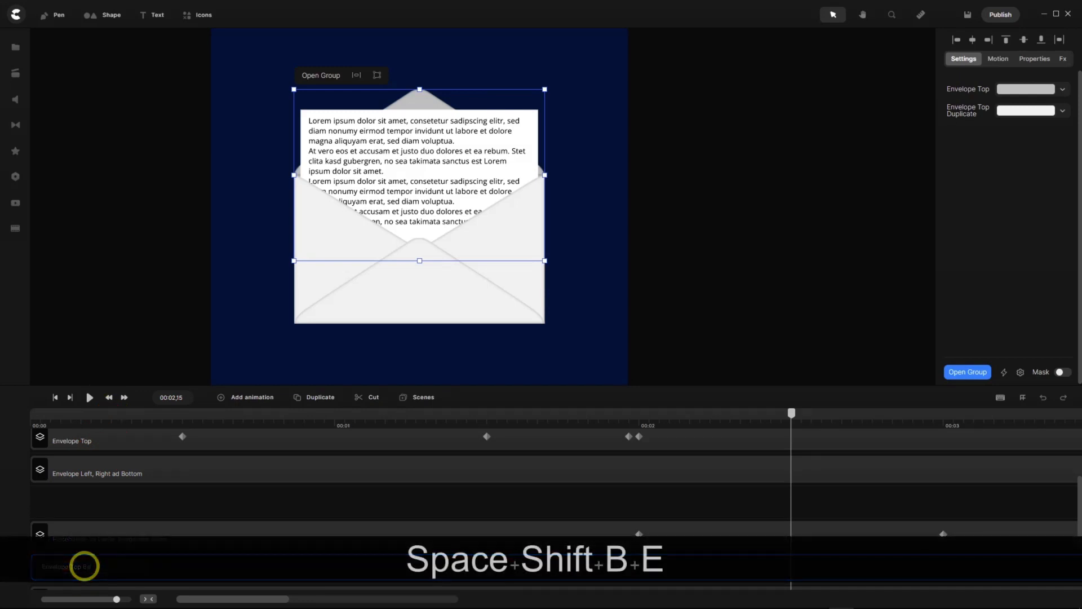
{"action": "type", "text": "ow"}
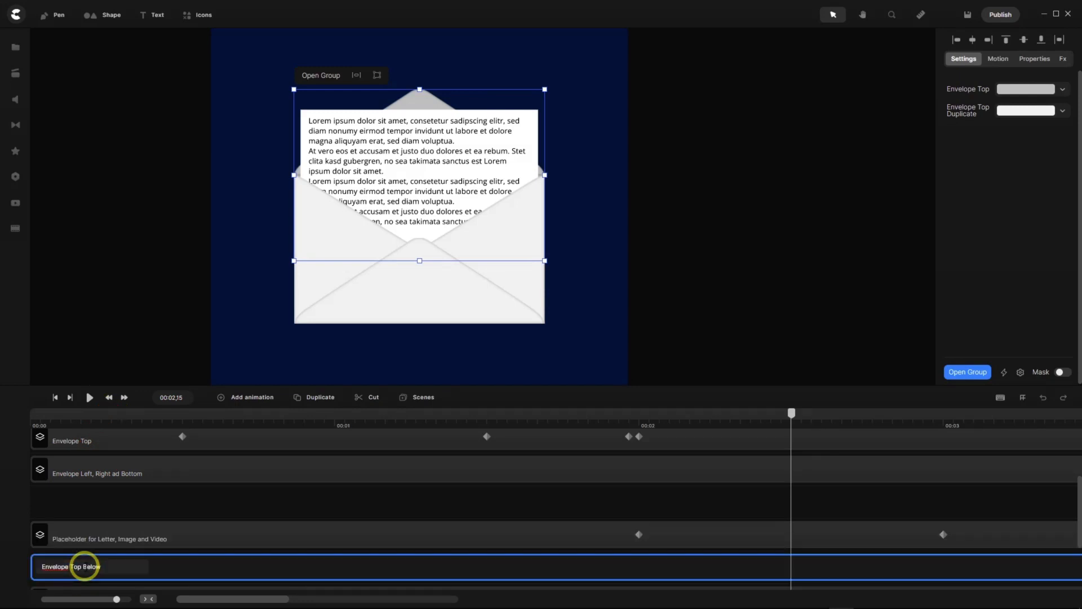
{"action": "key", "text": "Return"}
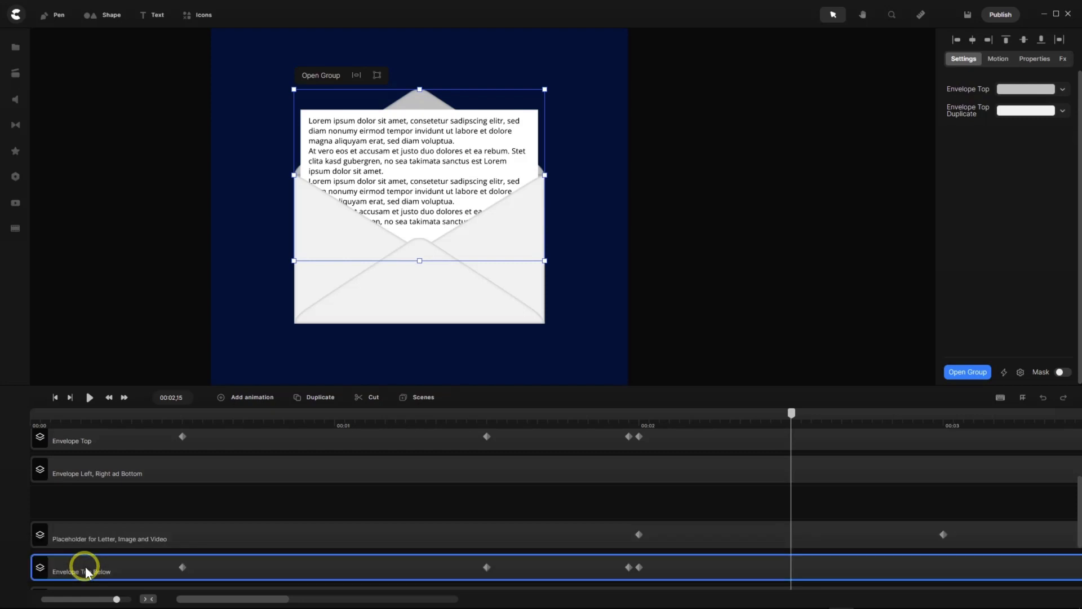
Play the animation from the start, and remove the empty track above the placeholder layer.
{"action": "left_click_drag", "start_coordinate": [794, 420], "coordinate": [9, 498]}
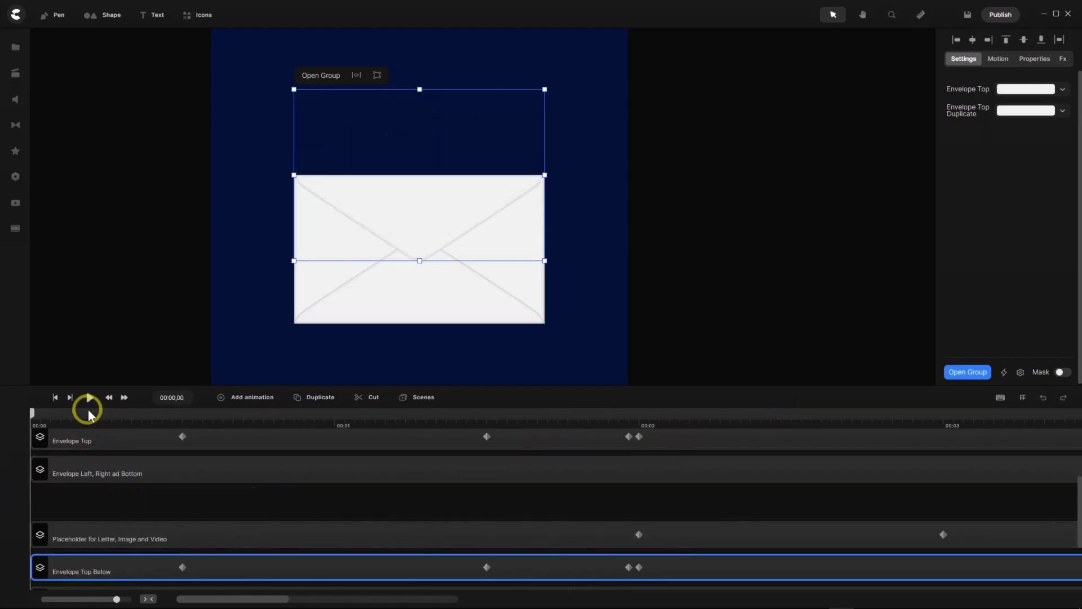
{"action": "left_click", "coordinate": [89, 403]}
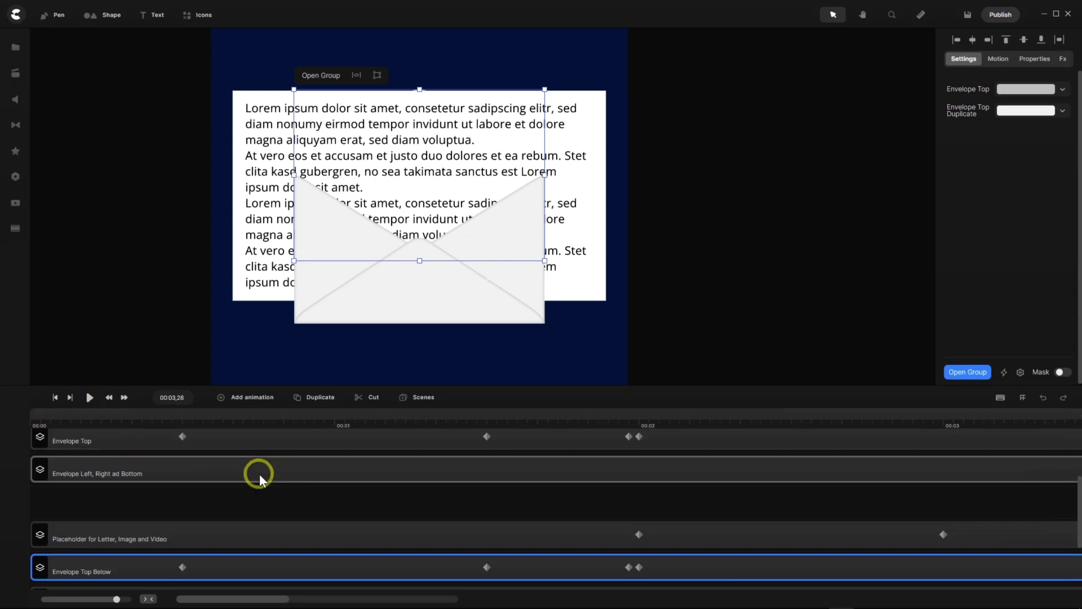
{"action": "right_click", "coordinate": [301, 500]}
{"action": "left_click", "coordinate": [313, 490]}
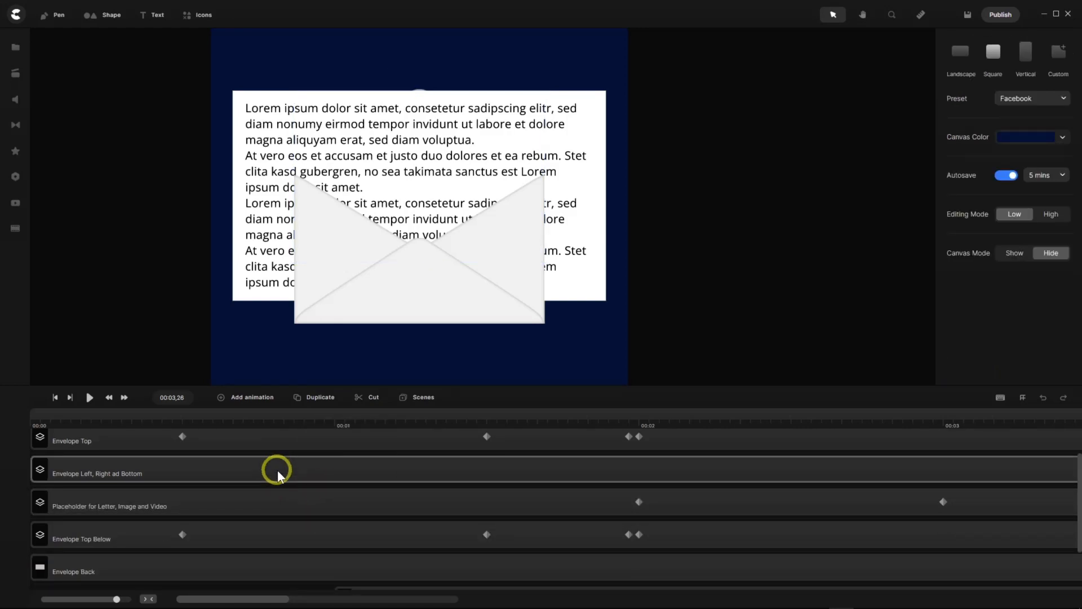
Add an opacity animation with linear easing to the Envelope Left, Right ad Bottom layer, starting at 00:03,00.
{"action": "left_click", "coordinate": [278, 469]}
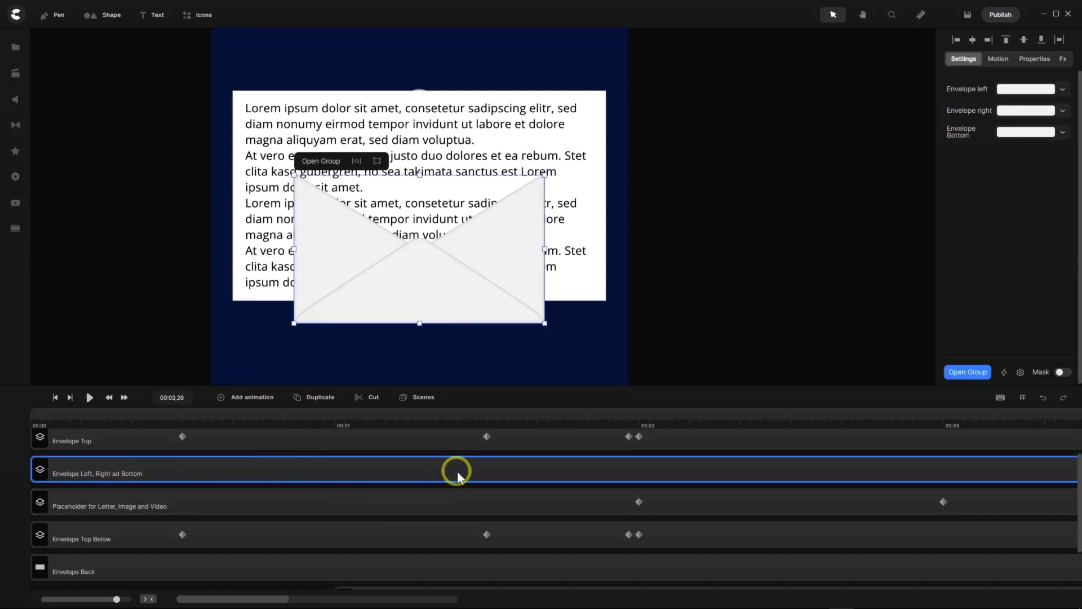
{"action": "left_click_drag", "start_coordinate": [502, 414], "coordinate": [946, 435]}
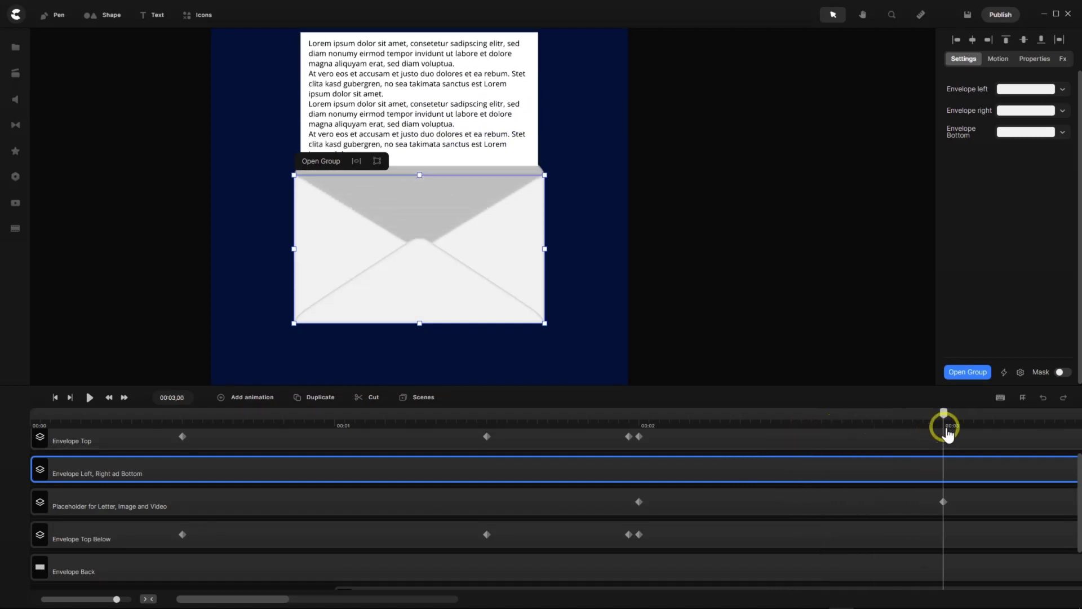
{"action": "left_click_drag", "start_coordinate": [285, 599], "coordinate": [288, 596]}
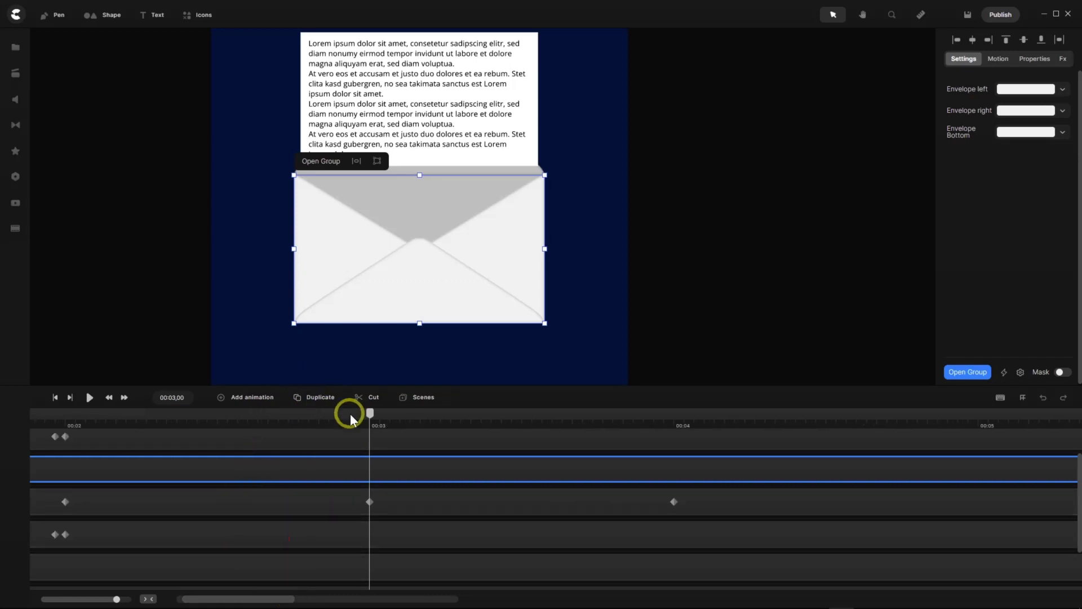
{"action": "mouse_move", "coordinate": [371, 420]}
{"action": "left_mouse_down"}
{"action": "mouse_move", "coordinate": [428, 418]}
{"action": "mouse_move", "coordinate": [370, 421]}
{"action": "left_mouse_up"}
{"action": "left_click_drag", "start_coordinate": [432, 418], "coordinate": [370, 418]}
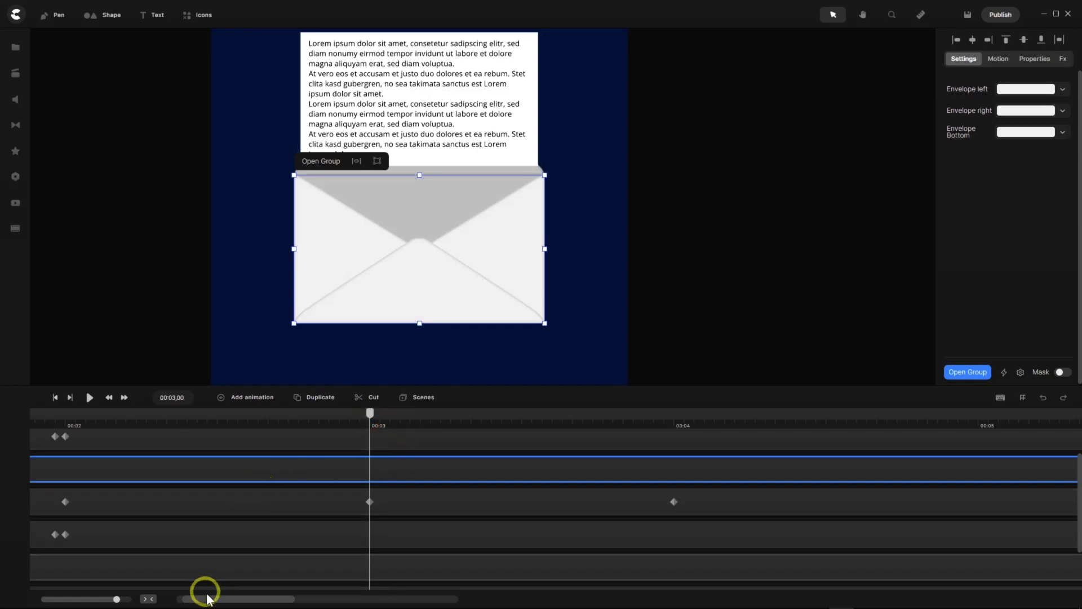
{"action": "left_click_drag", "start_coordinate": [208, 598], "coordinate": [196, 601]}
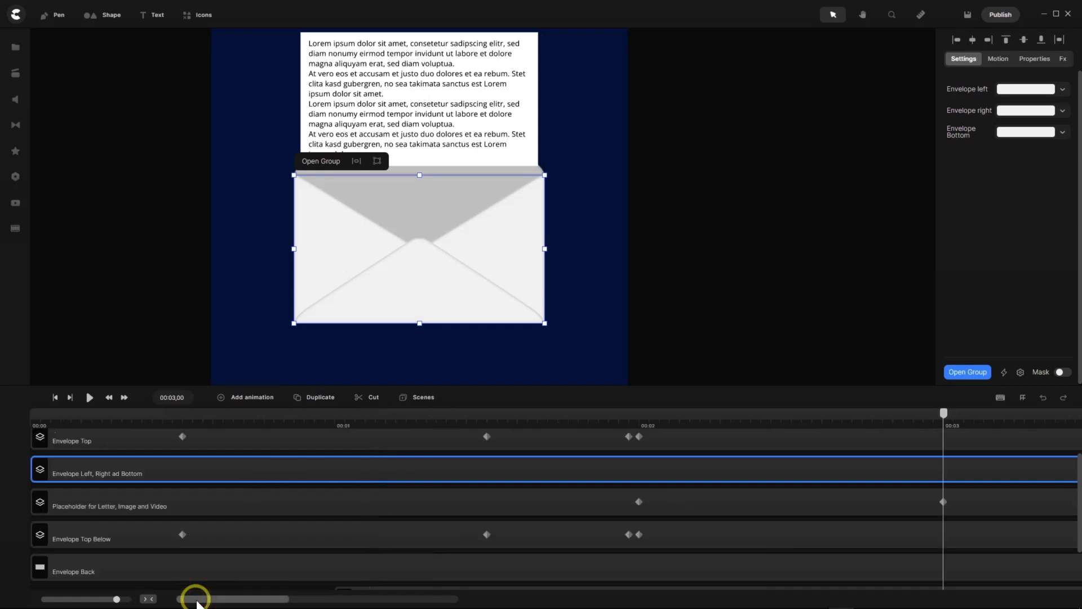
{"action": "left_click_drag", "start_coordinate": [230, 601], "coordinate": [234, 601]}
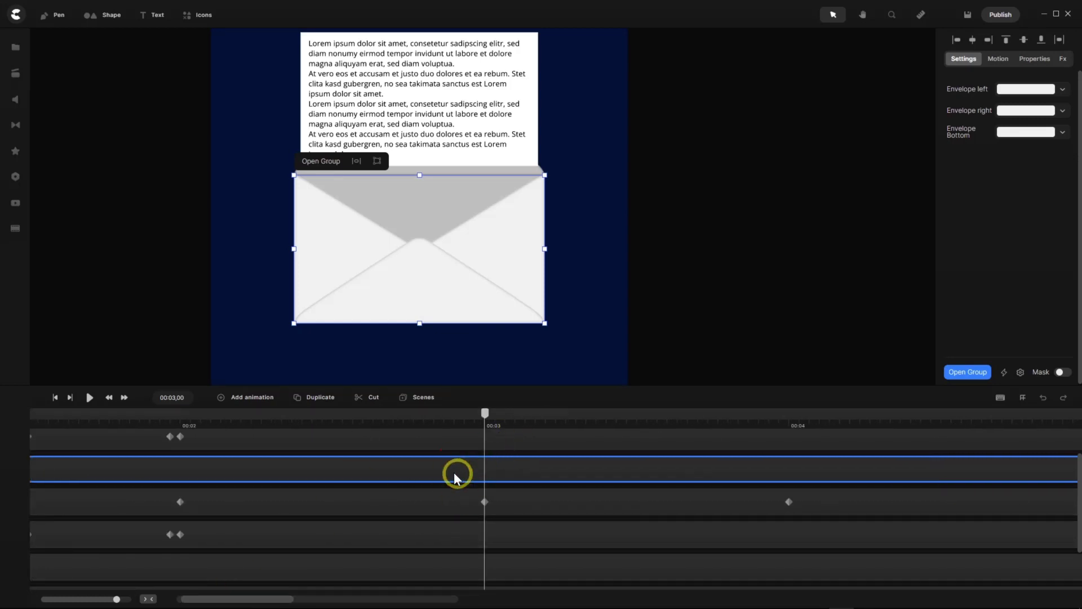
{"action": "left_click", "coordinate": [221, 398]}
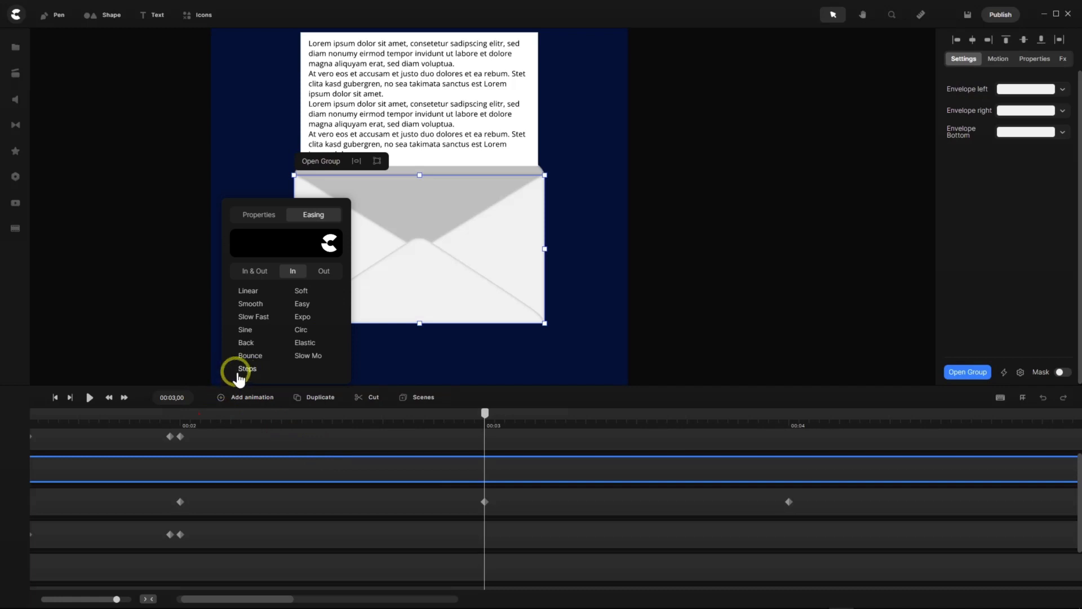
{"action": "left_click", "coordinate": [249, 291]}
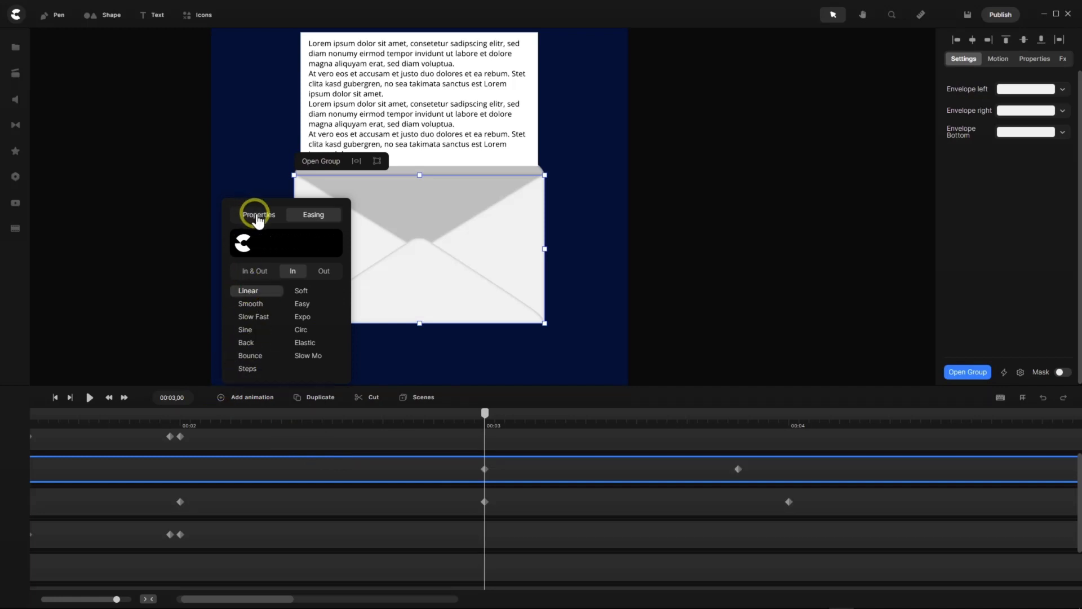
{"action": "left_click", "coordinate": [257, 214]}
{"action": "left_click", "coordinate": [265, 259]}
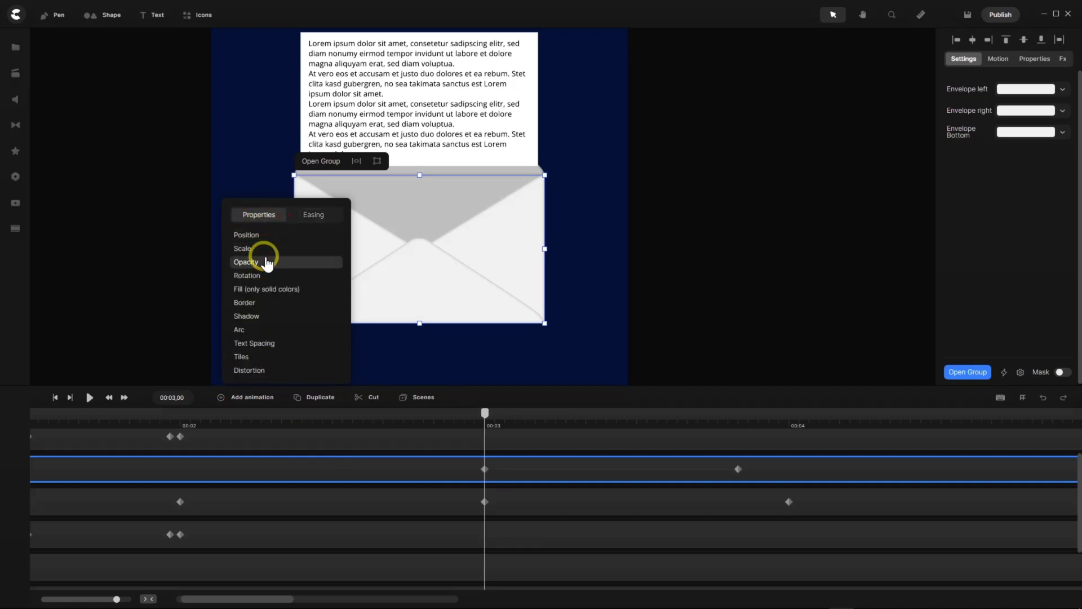
Move the Envelope Left, Right ad Bottom layer's end keyframe to 00:03,01 and set its opacity there to 0%.
{"action": "left_click_drag", "start_coordinate": [485, 416], "coordinate": [493, 417]}
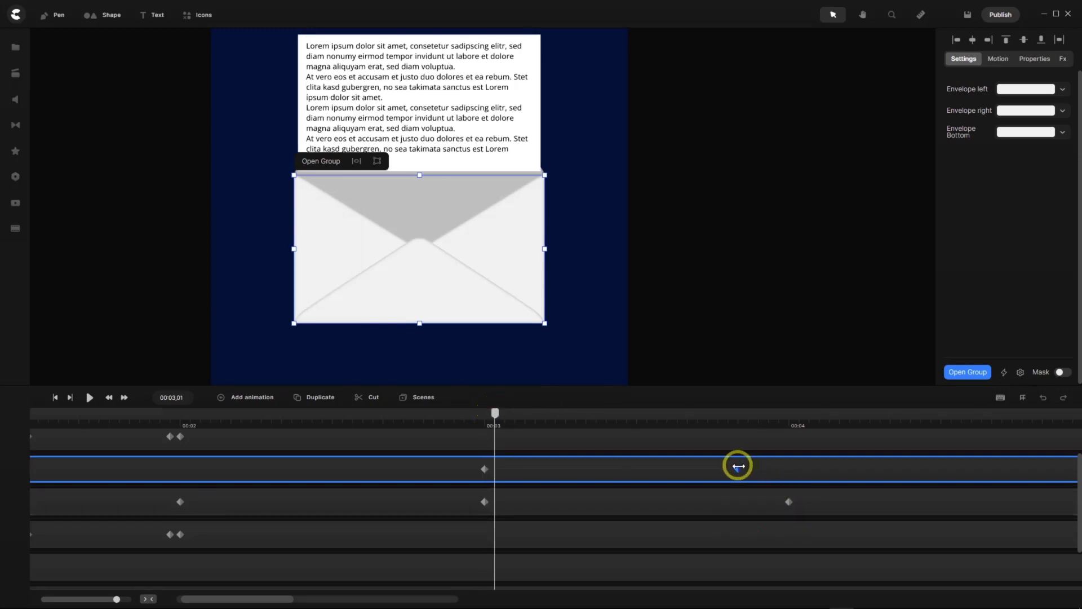
{"action": "left_click_drag", "start_coordinate": [738, 469], "coordinate": [495, 469]}
{"action": "left_click", "coordinate": [495, 469]}
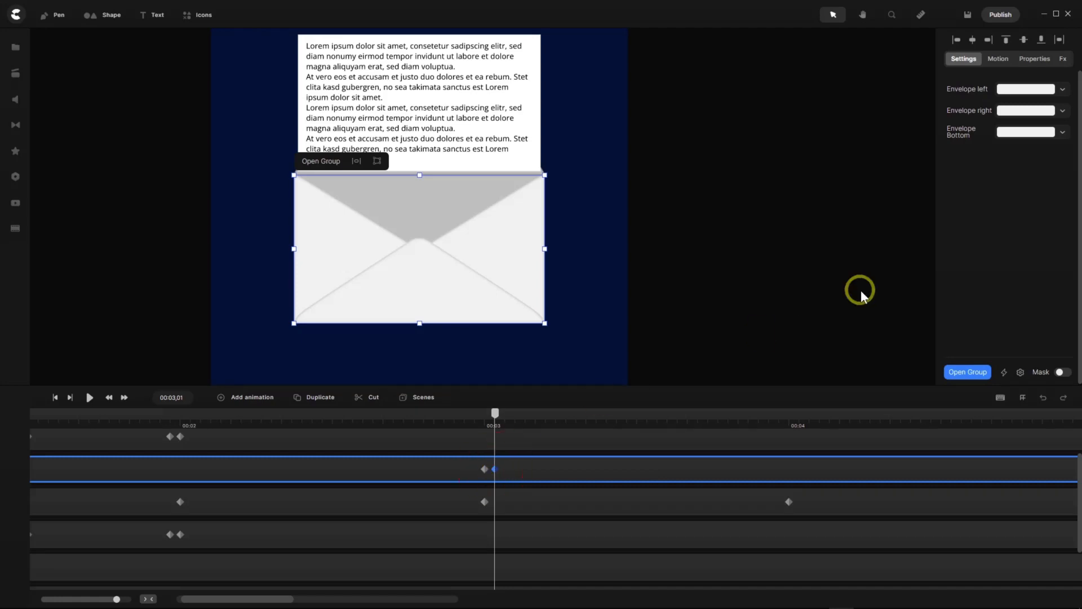
{"action": "left_click", "coordinate": [1037, 60]}
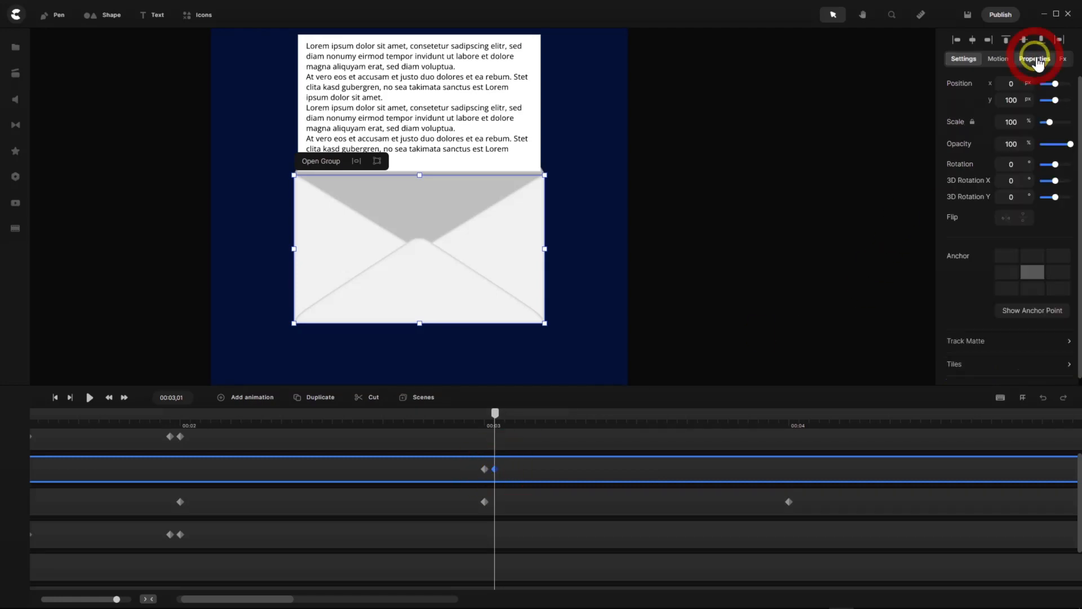
{"action": "left_click_drag", "start_coordinate": [1070, 144], "coordinate": [1013, 152]}
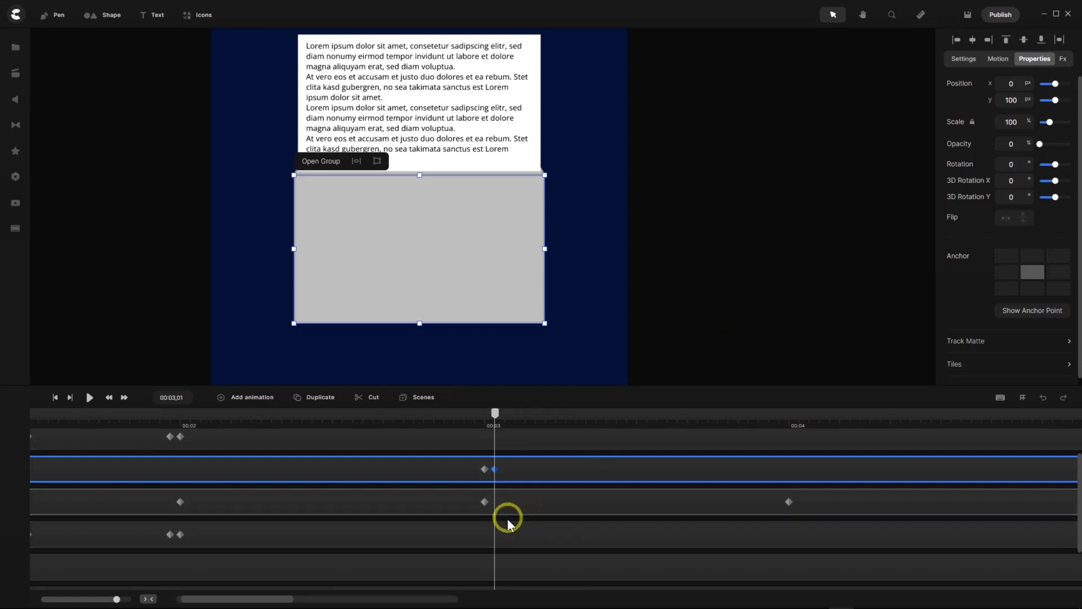
Add an empty track directly below the Placeholder for Letter, Image and Video layer.
{"action": "left_click", "coordinate": [148, 599]}
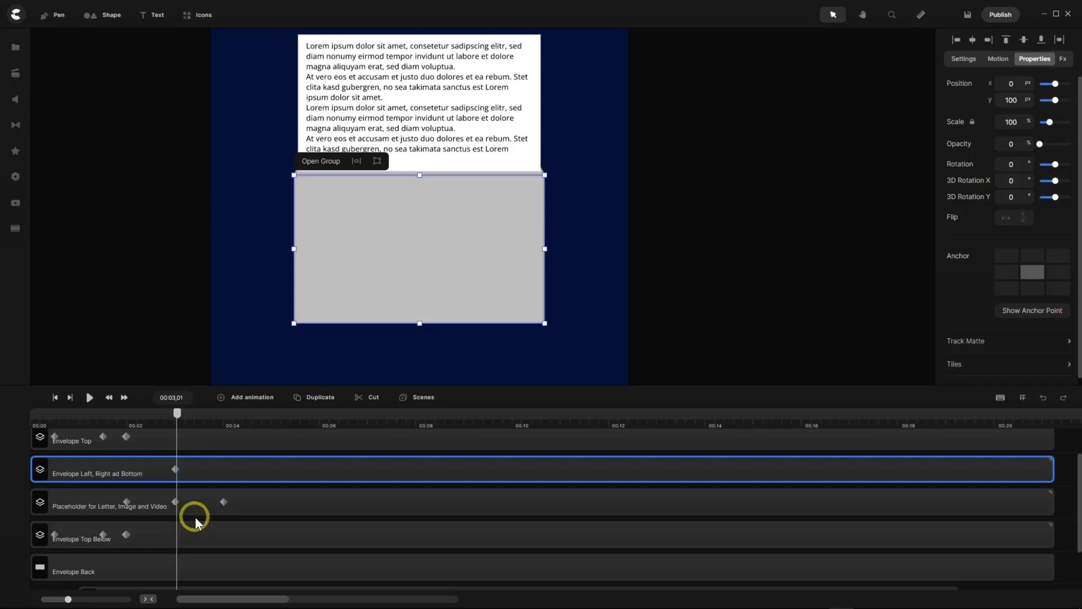
{"action": "left_click", "coordinate": [1065, 506]}
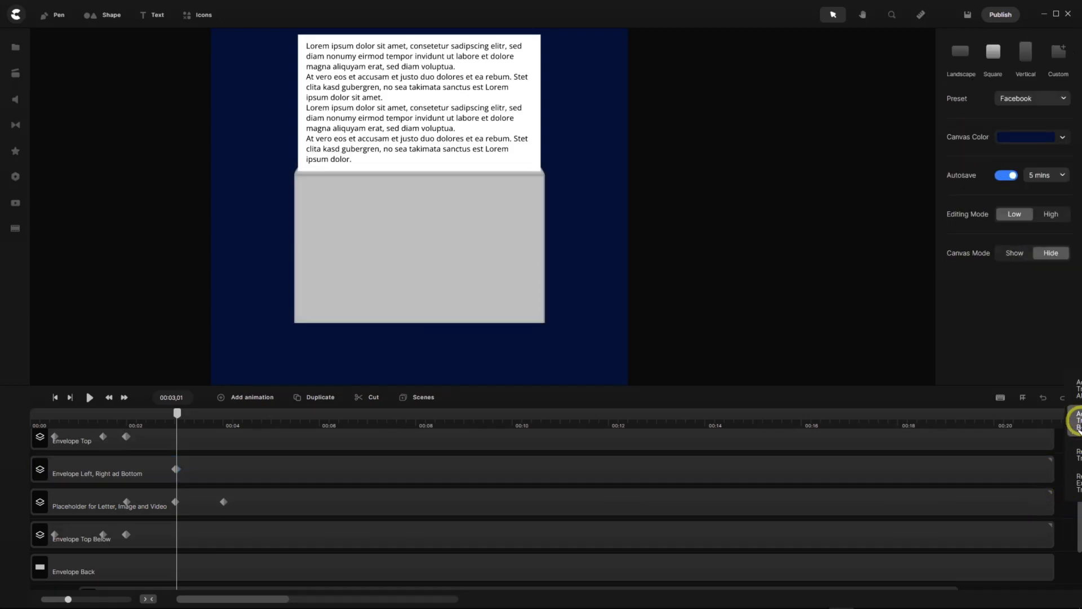
{"action": "left_click", "coordinate": [1078, 423]}
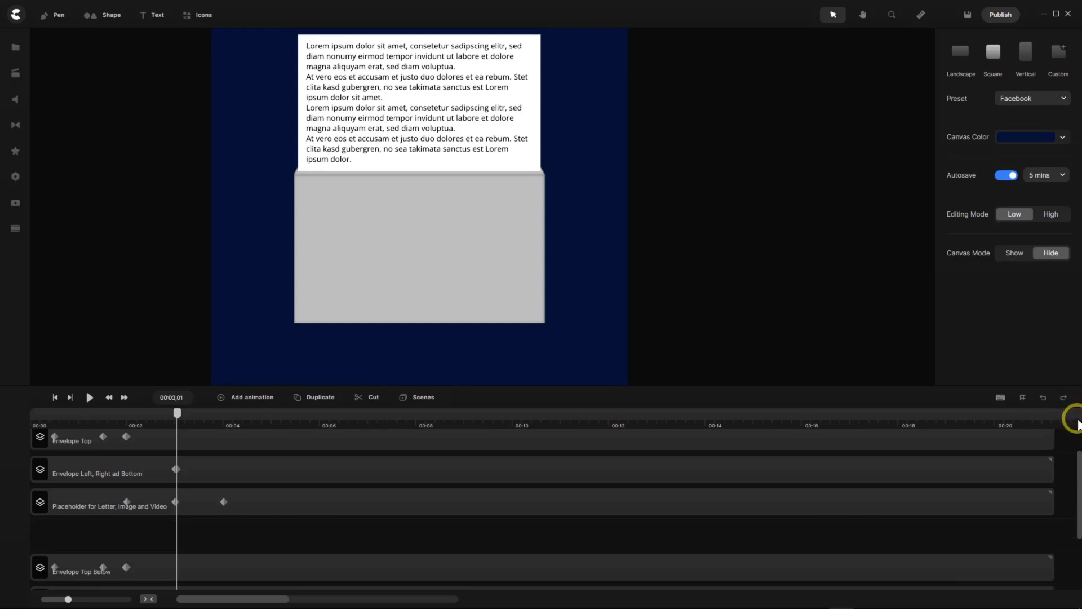
Duplicate the Envelope Left, Right ad Bottom layer onto the empty track below the placeholder layer and remove the track left empty.
{"action": "left_click", "coordinate": [271, 469]}
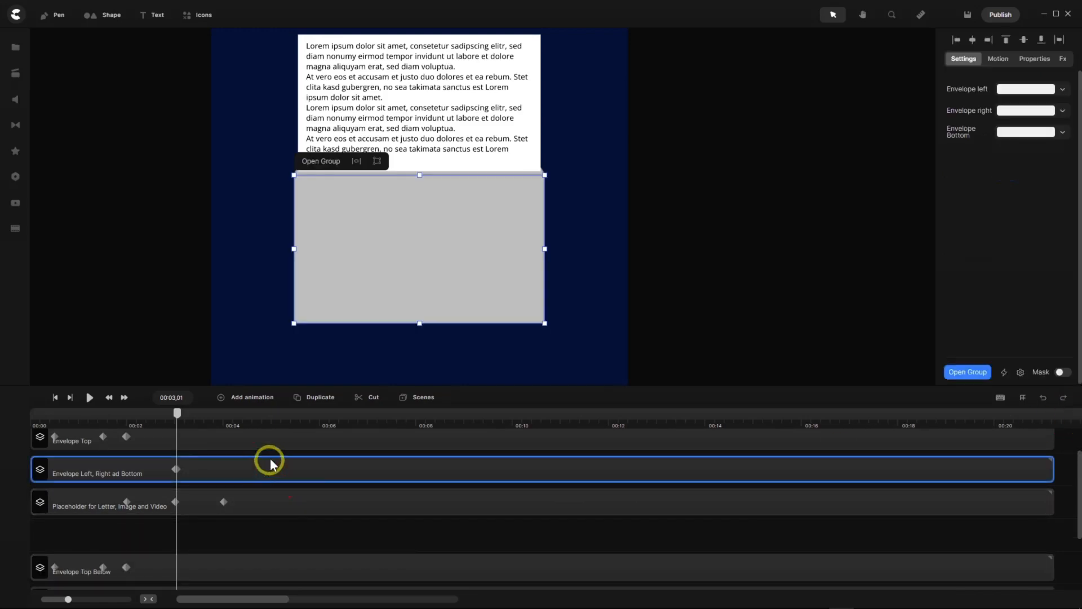
{"action": "left_click", "coordinate": [297, 400]}
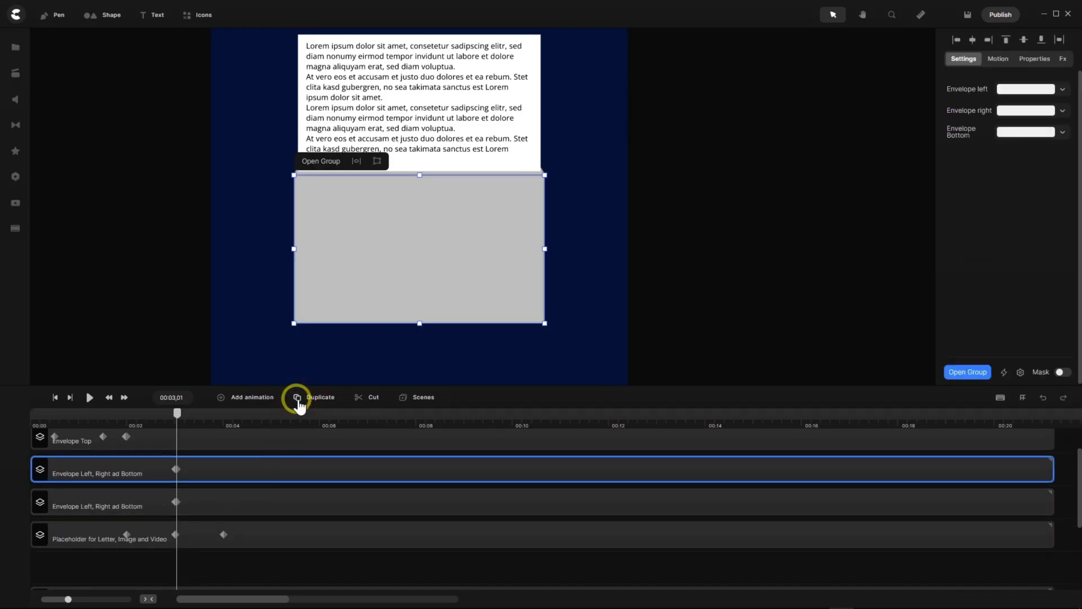
{"action": "left_click_drag", "start_coordinate": [261, 467], "coordinate": [232, 566]}
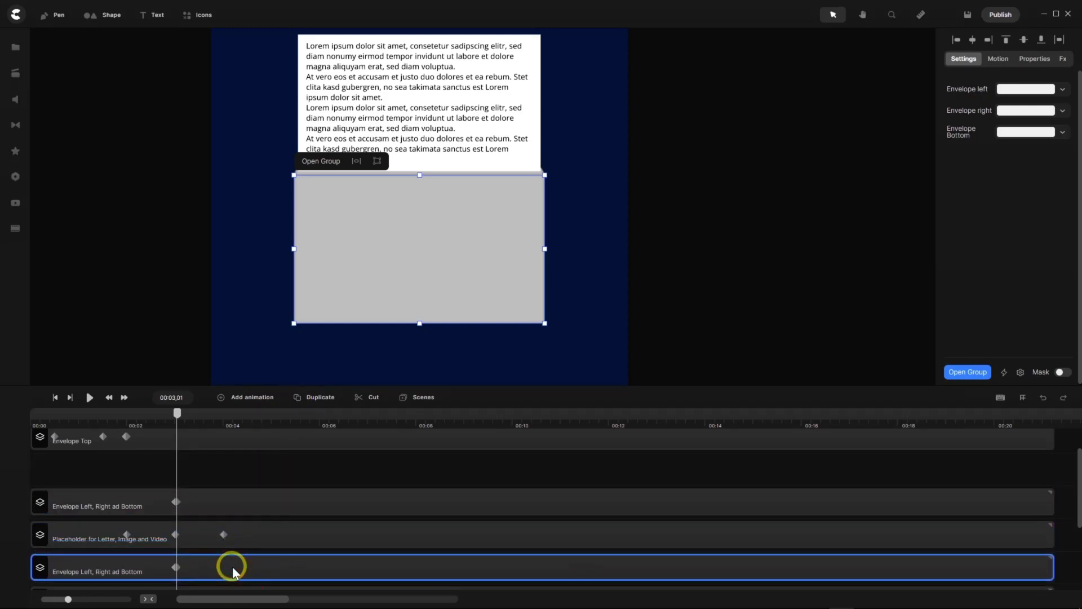
{"action": "right_click", "coordinate": [297, 467]}
{"action": "left_click", "coordinate": [312, 458]}
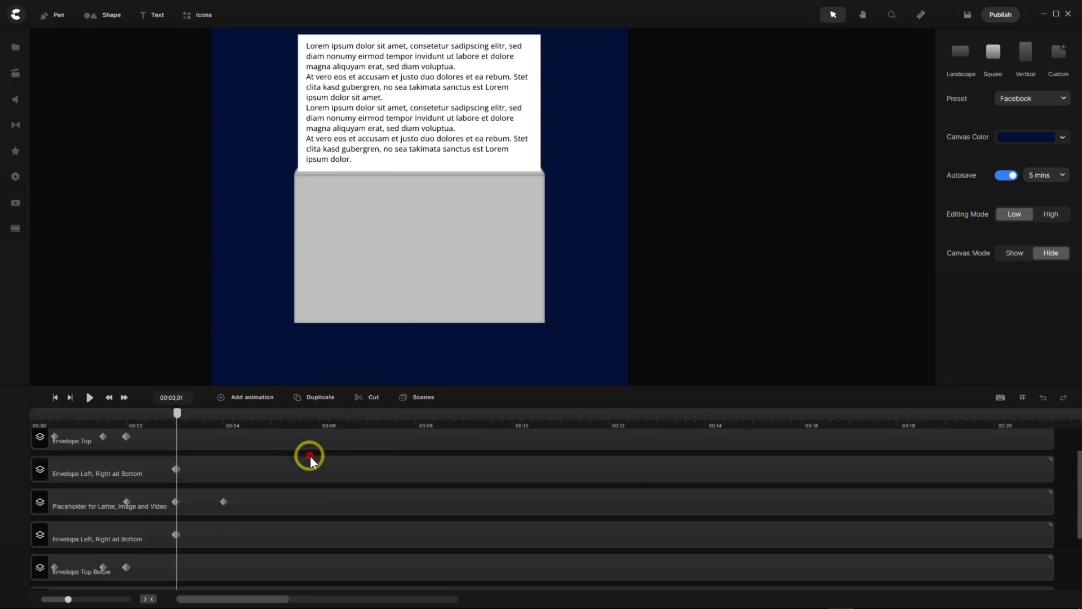
Set the opacity of the duplicated Envelope Left, Right ad Bottom layer to 0% at its 00:03,00 keyframe.
{"action": "left_click_drag", "start_coordinate": [70, 599], "coordinate": [115, 599]}
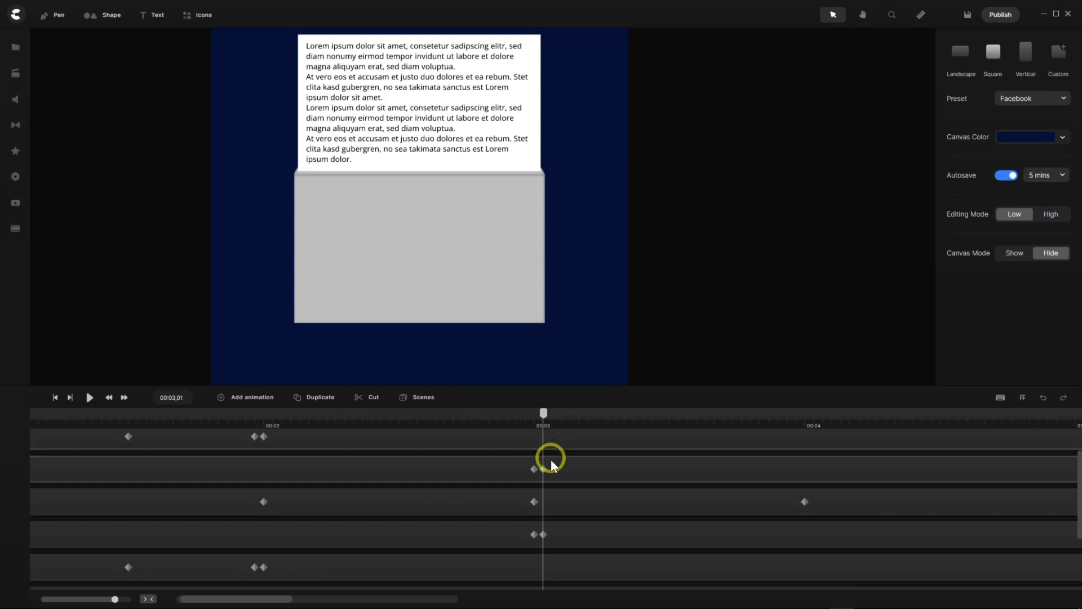
{"action": "left_click_drag", "start_coordinate": [544, 416], "coordinate": [538, 419]}
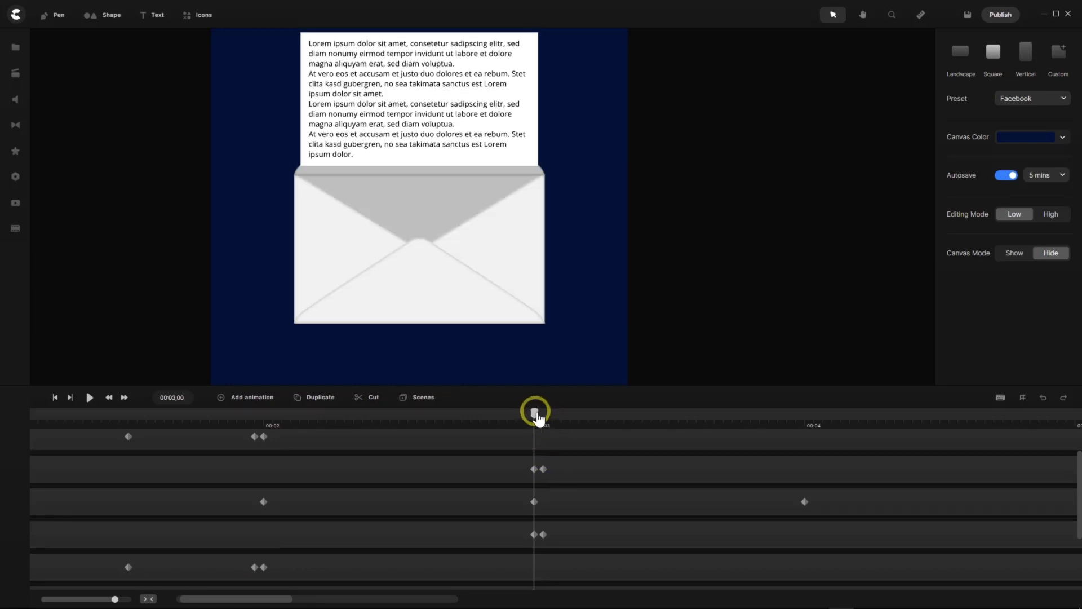
{"action": "left_click", "coordinate": [535, 535]}
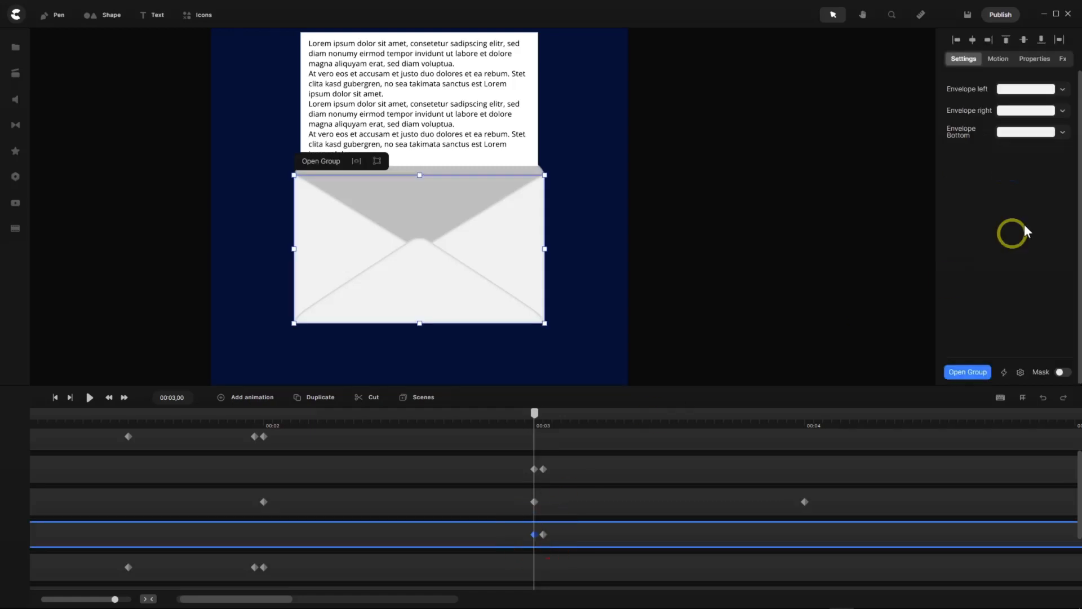
{"action": "left_click", "coordinate": [1035, 59]}
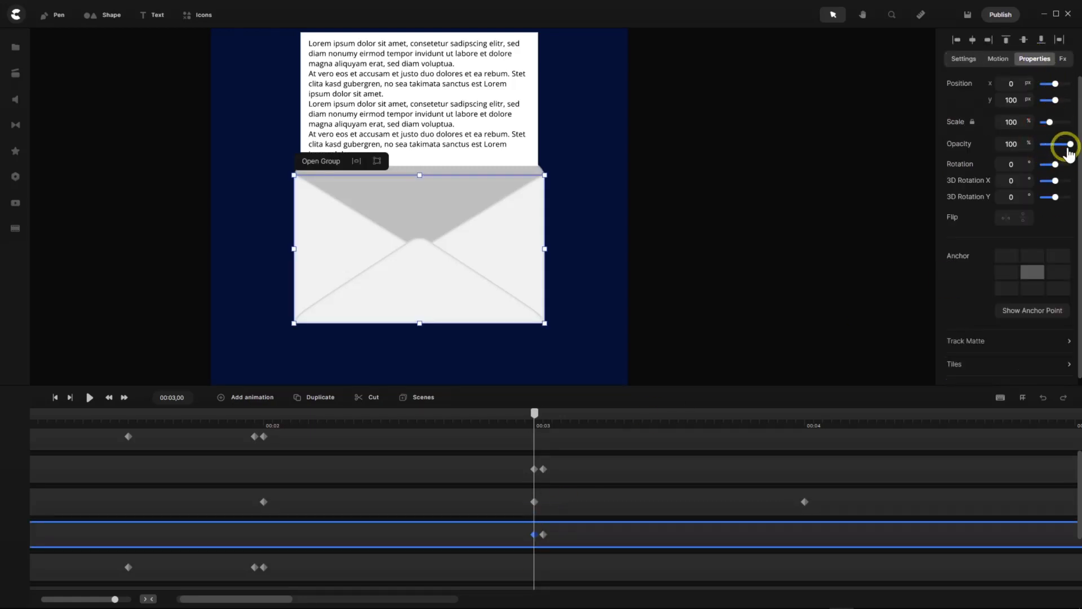
{"action": "left_click_drag", "start_coordinate": [1068, 142], "coordinate": [1010, 155]}
Set the opacity of the duplicated Envelope Left, Right ad Bottom layer to 100% at its 00:03,01 keyframe.
{"action": "left_click_drag", "start_coordinate": [534, 415], "coordinate": [544, 428]}
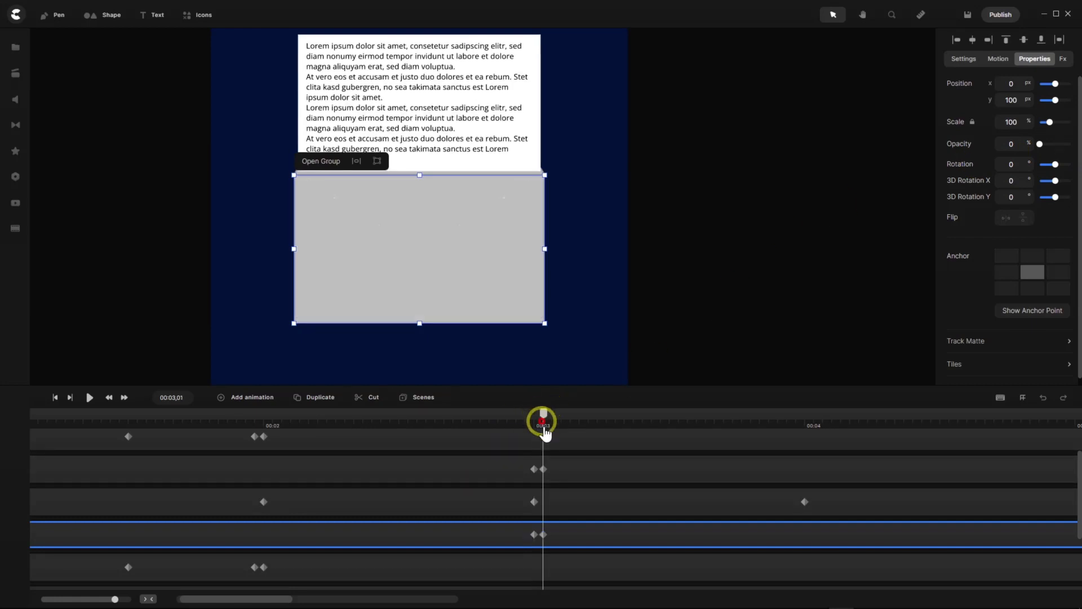
{"action": "left_click", "coordinate": [541, 534]}
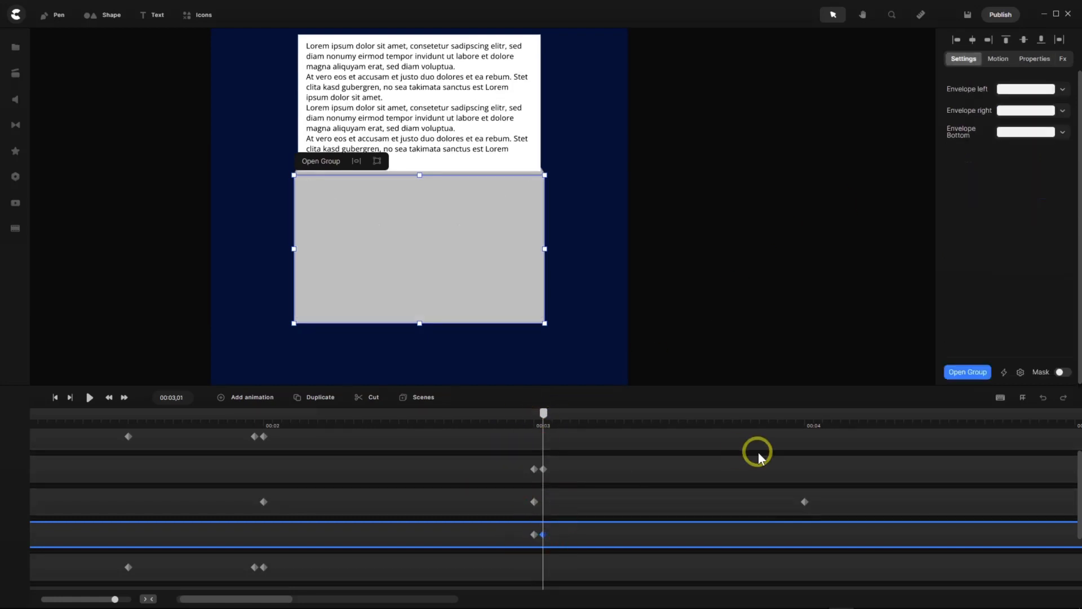
{"action": "left_click", "coordinate": [1033, 59]}
{"action": "left_click_drag", "start_coordinate": [1039, 143], "coordinate": [1071, 144]}
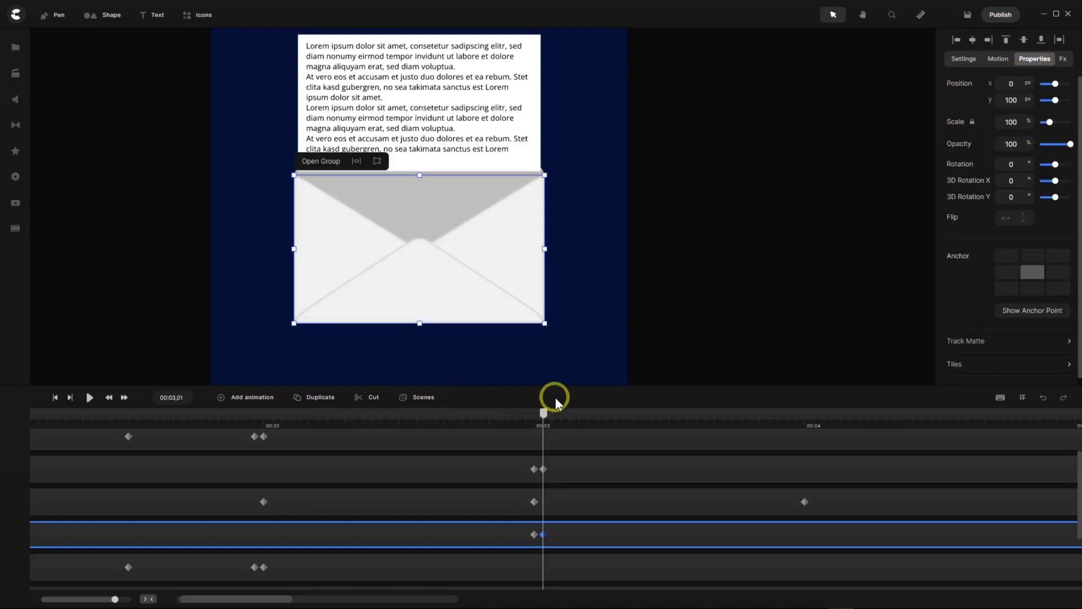
Play the animation from the start to check the letter passing in front of the envelope, and review the layer tracks.
{"action": "left_click", "coordinate": [147, 598]}
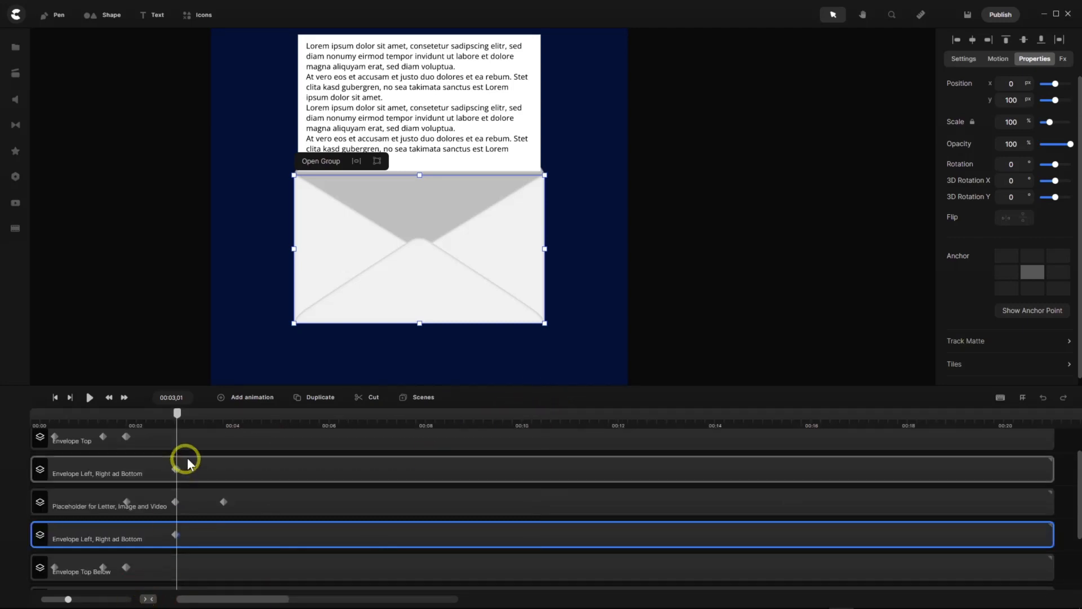
{"action": "left_click", "coordinate": [56, 398]}
{"action": "left_click", "coordinate": [89, 398]}
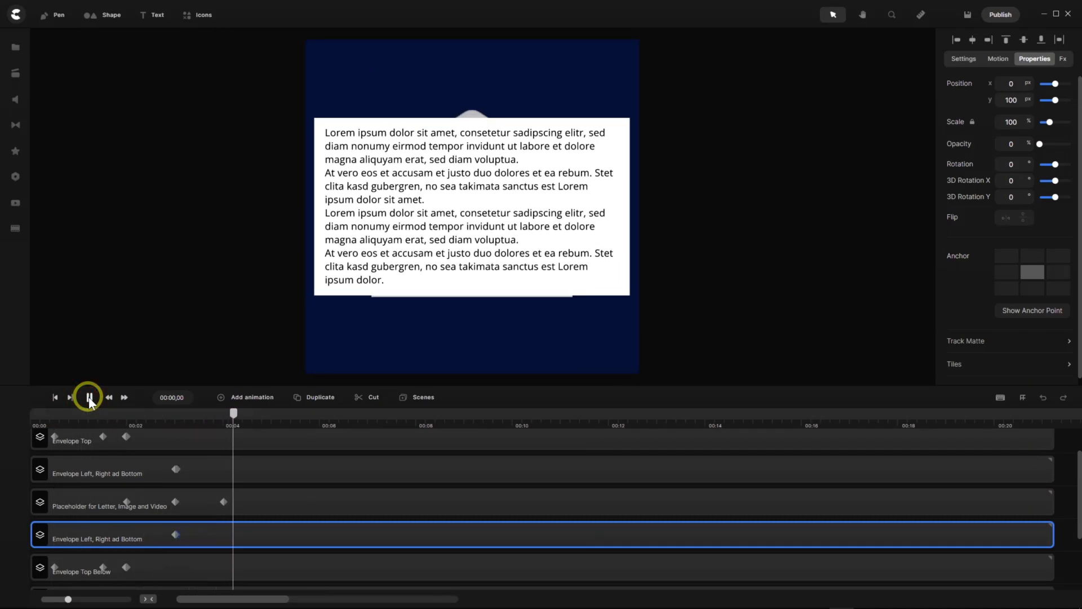
{"action": "left_click", "coordinate": [89, 398]}
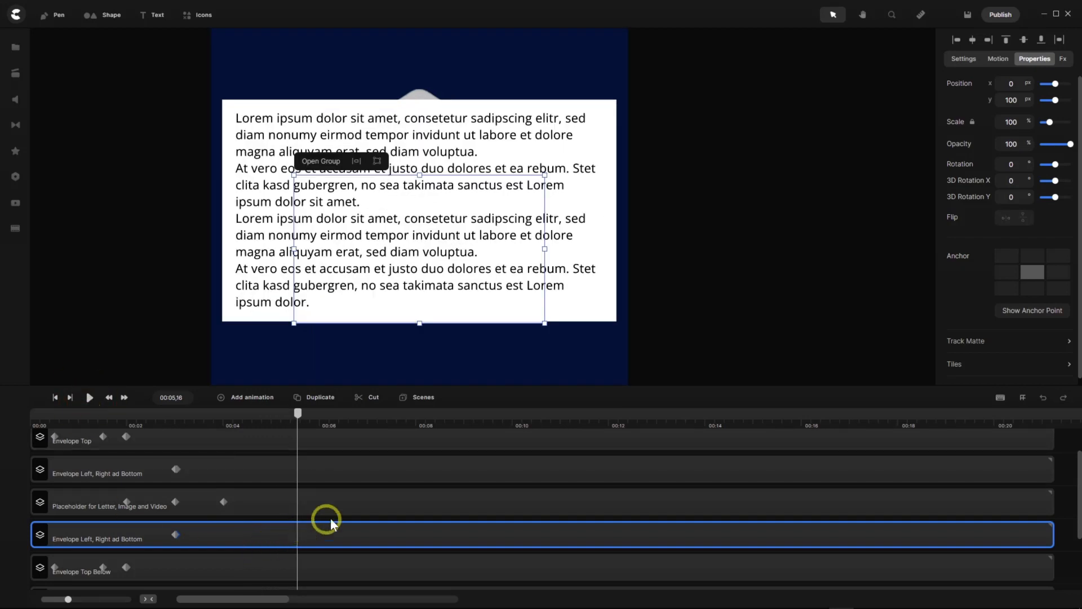
{"action": "scroll", "coordinate": [341, 505], "scroll_direction": "up", "scroll_amount": 2}
{"action": "scroll", "coordinate": [340, 505], "scroll_direction": "down", "scroll_amount": 1}
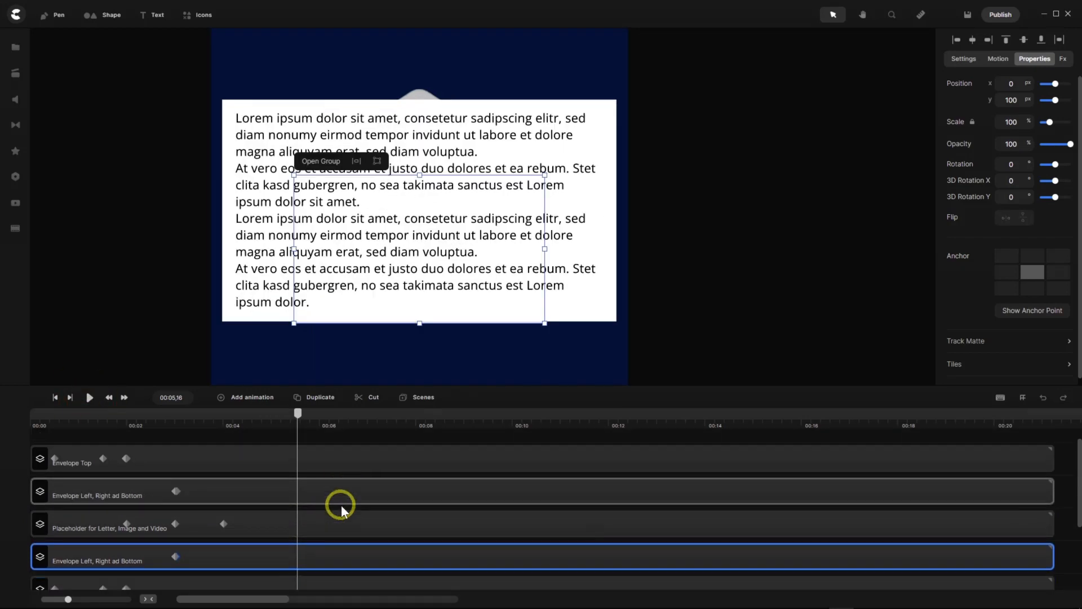
{"action": "scroll", "coordinate": [326, 505], "scroll_direction": "down", "scroll_amount": 3}
{"action": "scroll", "coordinate": [326, 504], "scroll_direction": "down", "scroll_amount": 2}
{"action": "scroll", "coordinate": [326, 504], "scroll_direction": "up", "scroll_amount": 5}
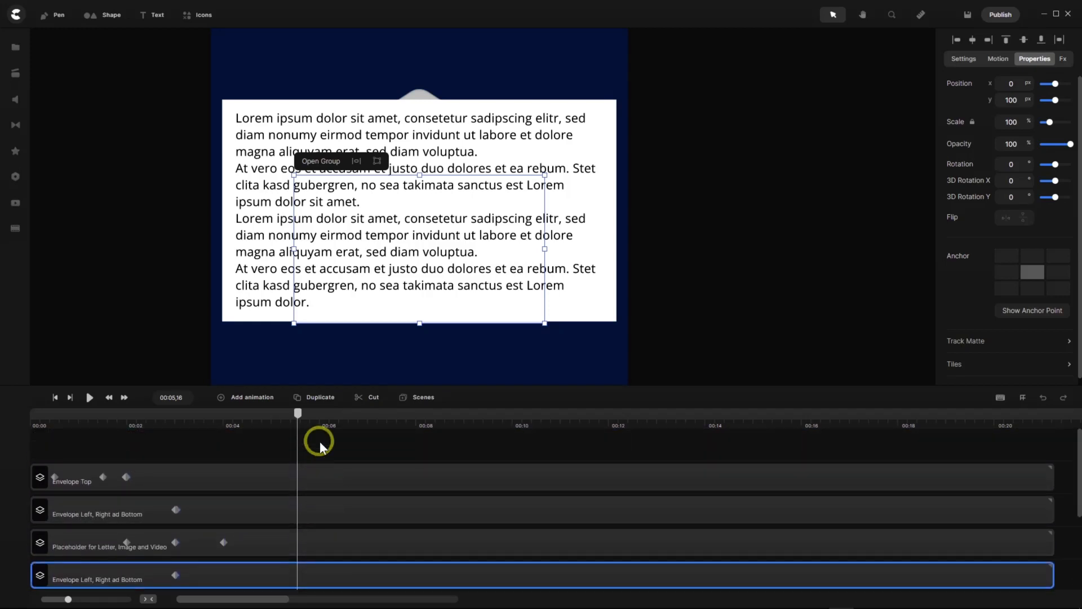
{"action": "left_click", "coordinate": [325, 445]}
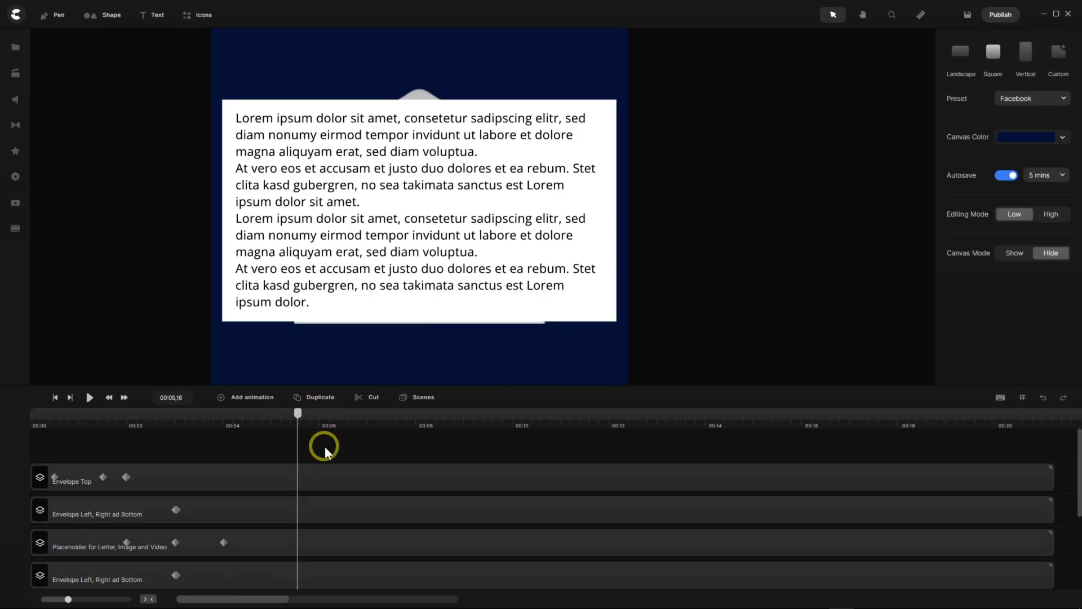
Add a Position and Scale animation with Linear Out easing to the Placeholder for Letter, Image and Video layer at 00:14,00.
{"action": "left_click_drag", "start_coordinate": [298, 416], "coordinate": [224, 435]}
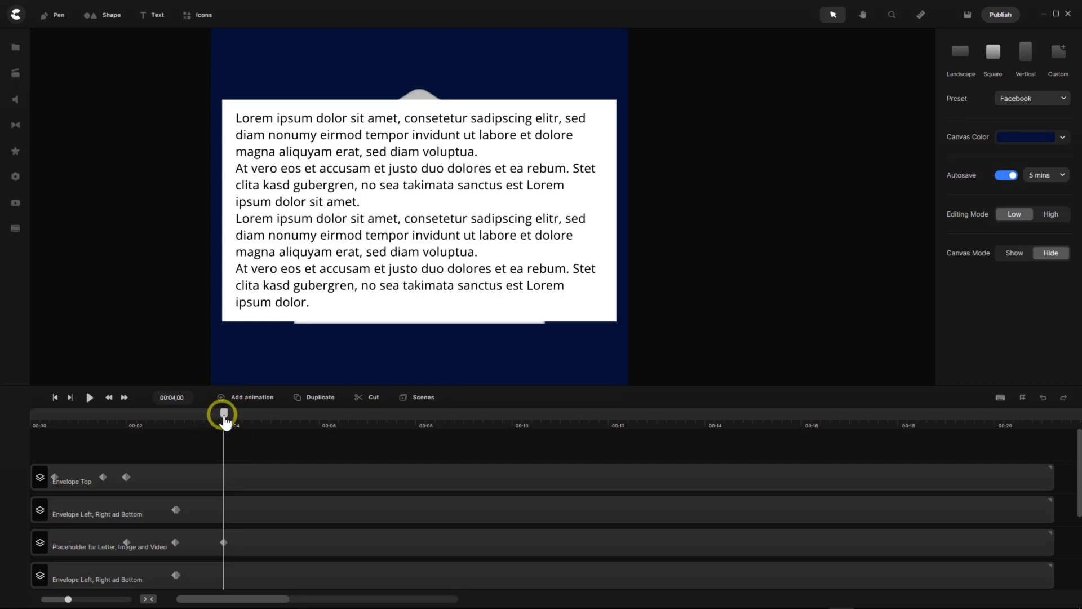
{"action": "left_click_drag", "start_coordinate": [252, 418], "coordinate": [705, 405]}
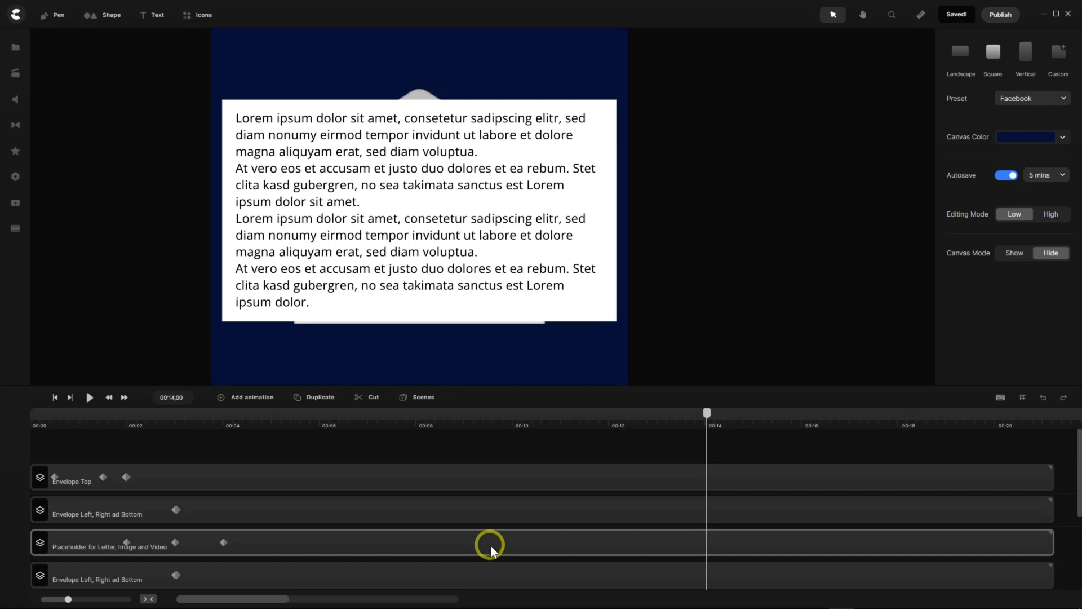
{"action": "left_click", "coordinate": [490, 545]}
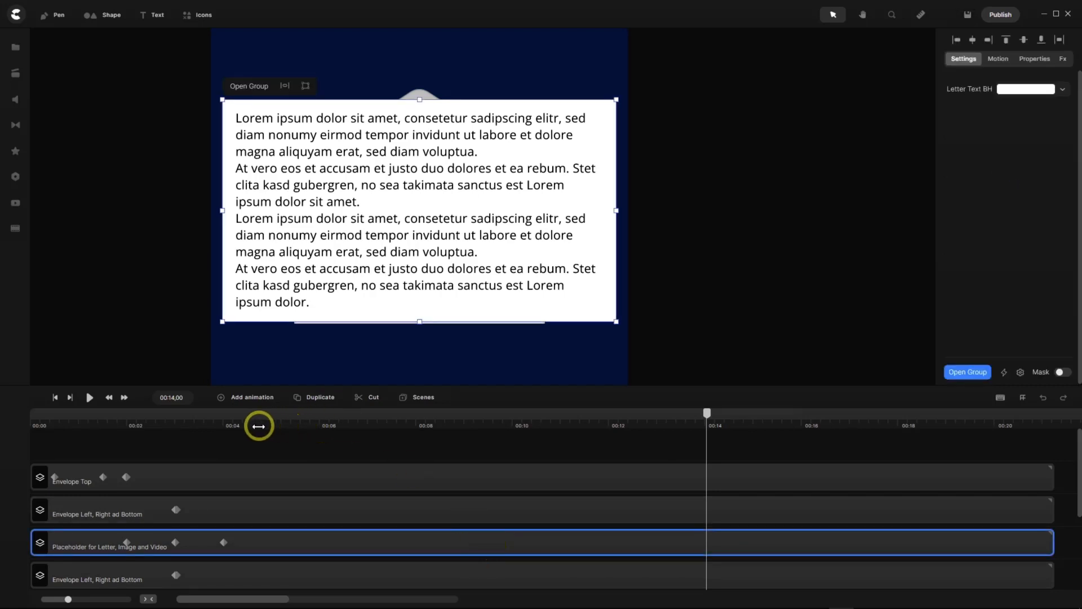
{"action": "left_click", "coordinate": [221, 398]}
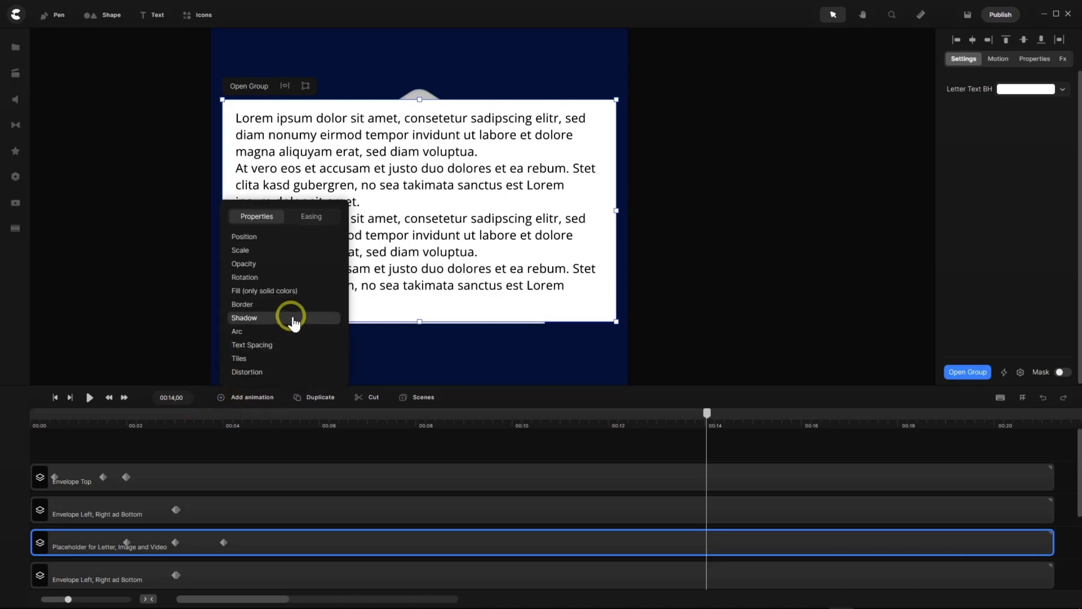
{"action": "left_click", "coordinate": [267, 241]}
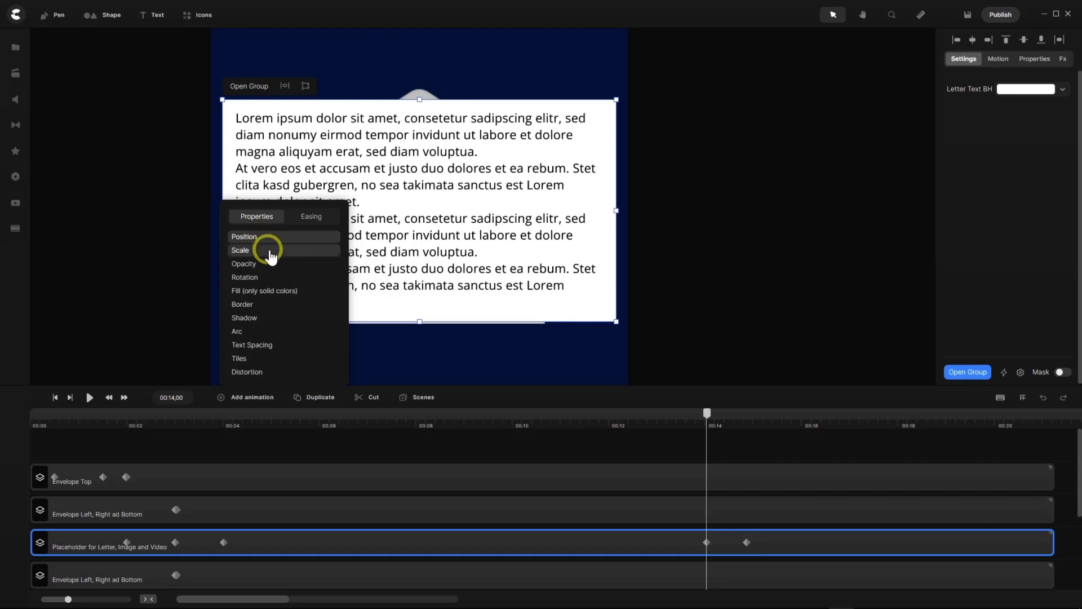
{"action": "left_click", "coordinate": [312, 217]}
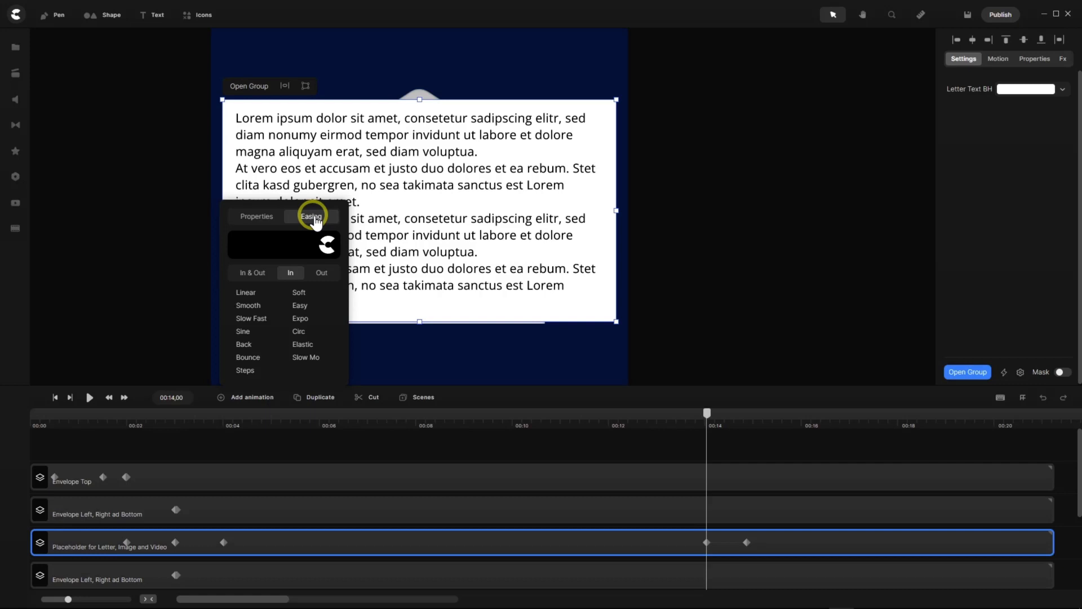
{"action": "left_click", "coordinate": [321, 274]}
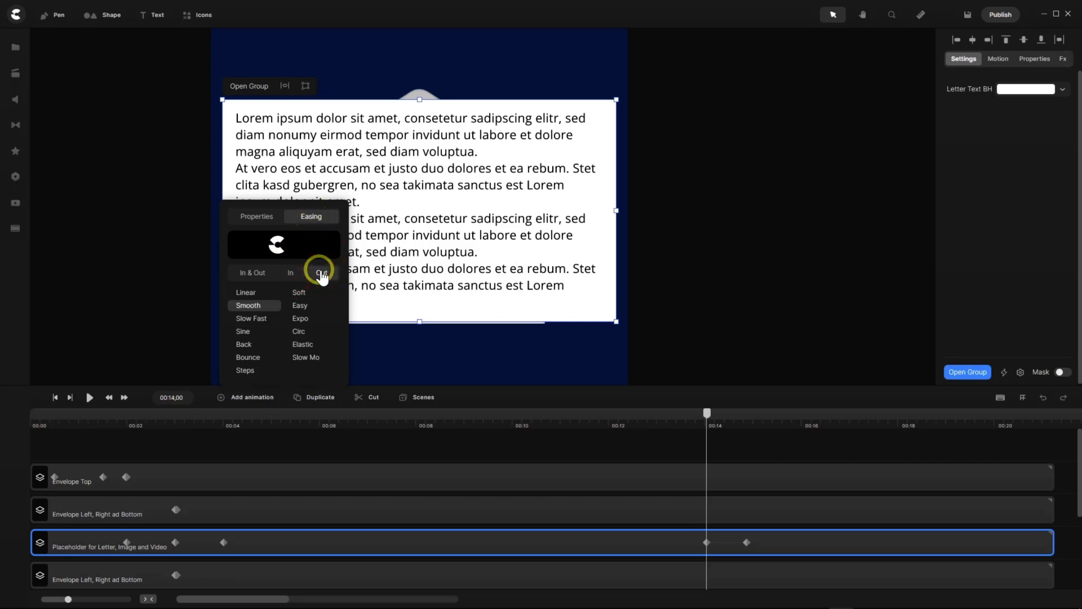
{"action": "left_click", "coordinate": [255, 295]}
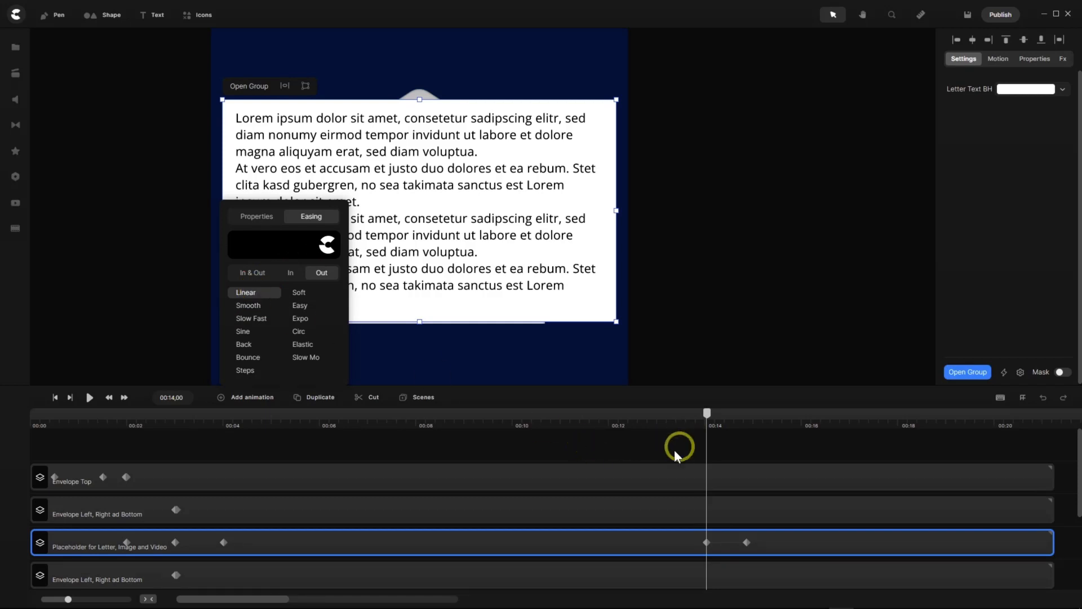
Move the end keyframe of the placeholder layer's new animation to 00:15,00 and check its animated properties.
{"action": "left_click_drag", "start_coordinate": [68, 596], "coordinate": [104, 599]}
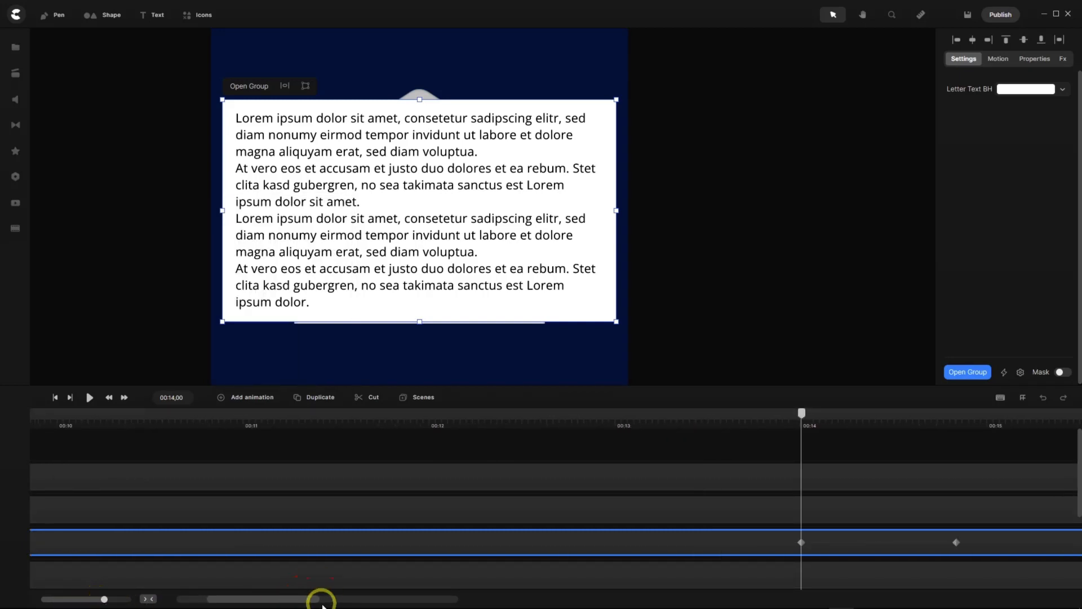
{"action": "left_click_drag", "start_coordinate": [307, 600], "coordinate": [313, 599]}
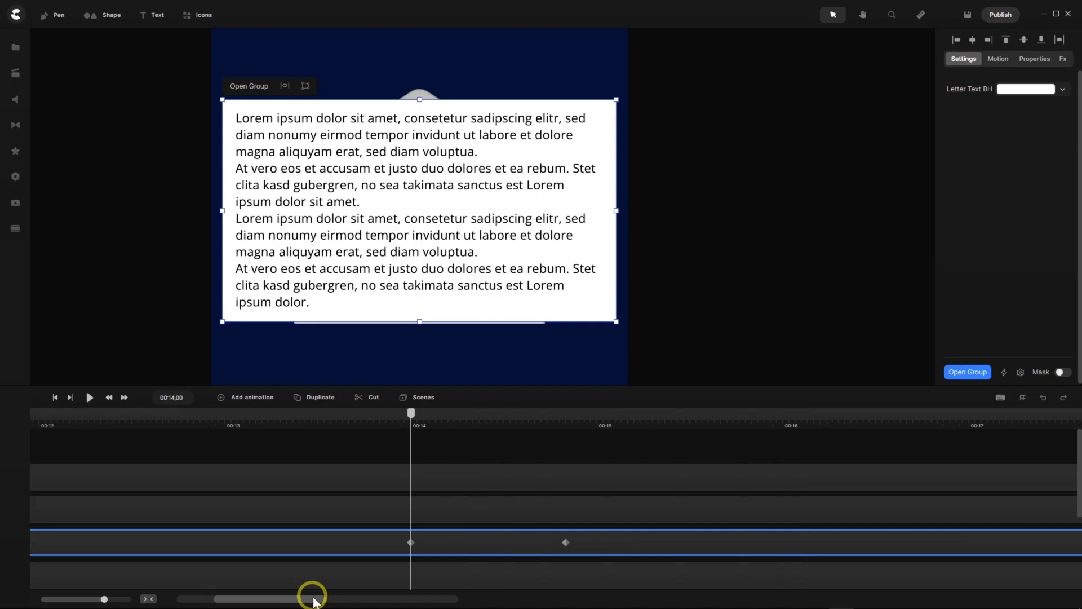
{"action": "left_click_drag", "start_coordinate": [411, 415], "coordinate": [599, 434]}
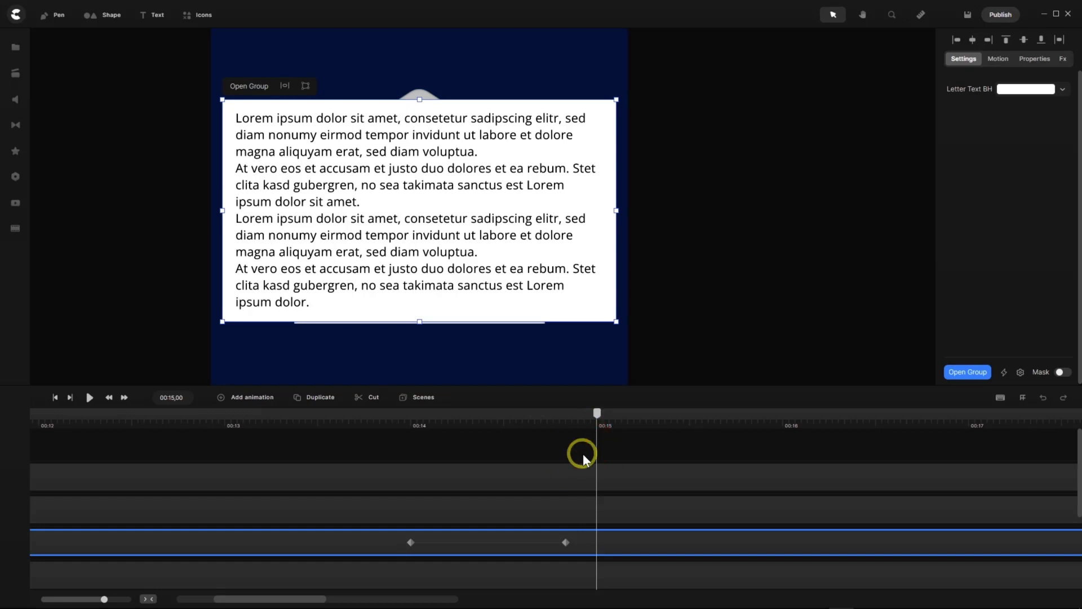
{"action": "left_click_drag", "start_coordinate": [560, 541], "coordinate": [587, 546]}
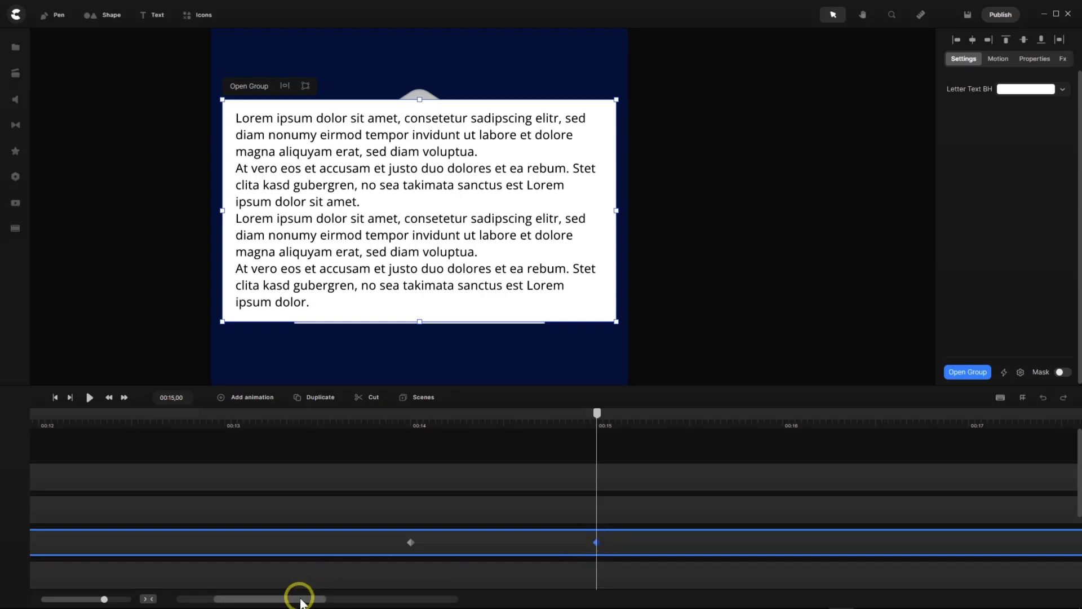
{"action": "left_click", "coordinate": [597, 541]}
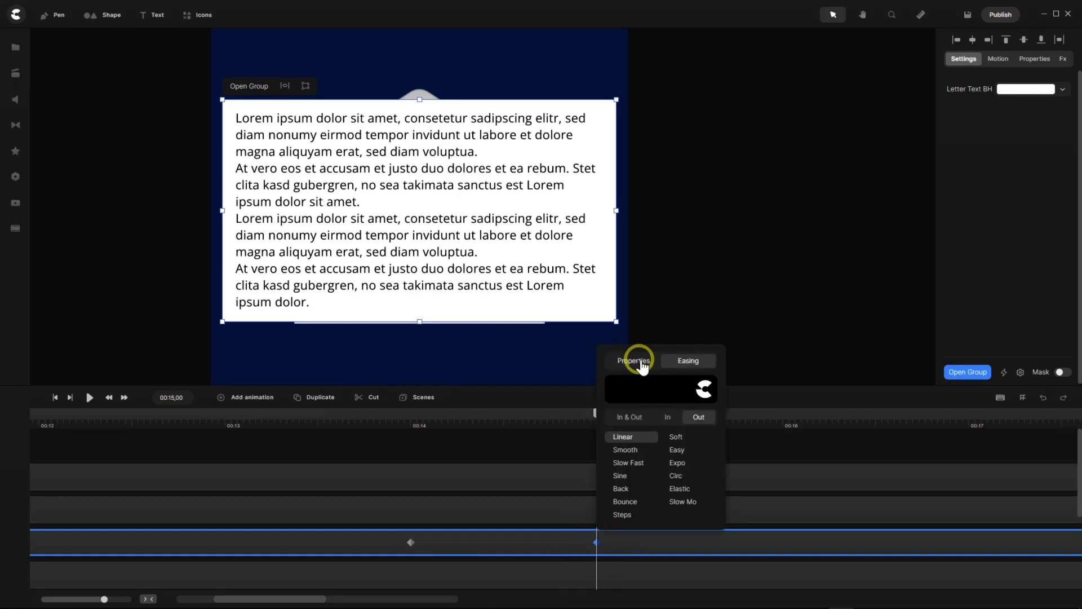
{"action": "left_click", "coordinate": [633, 361]}
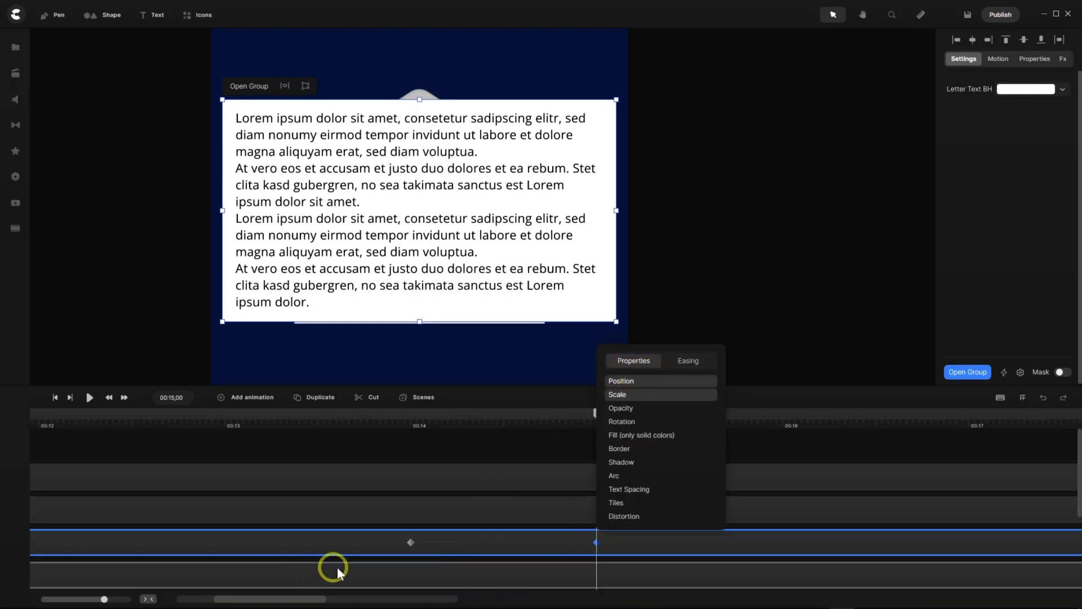
Check the placeholder layer's vertical position and scale at its 00:03,00 keyframe.
{"action": "left_click_drag", "start_coordinate": [317, 601], "coordinate": [283, 598]}
{"action": "left_click", "coordinate": [346, 550]}
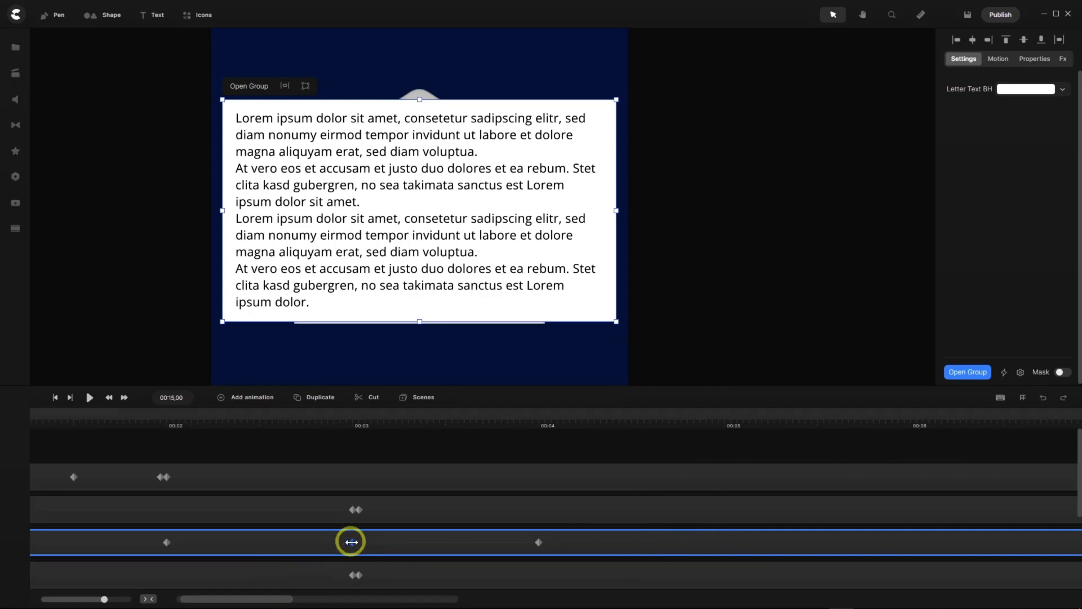
{"action": "left_click", "coordinate": [351, 541]}
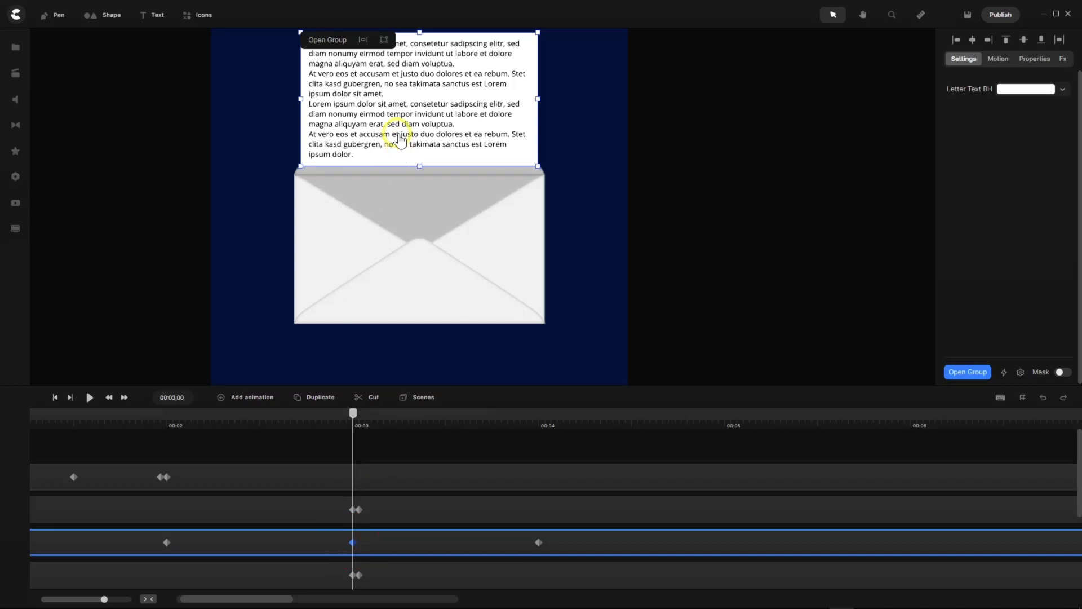
{"action": "left_click", "coordinate": [1045, 60]}
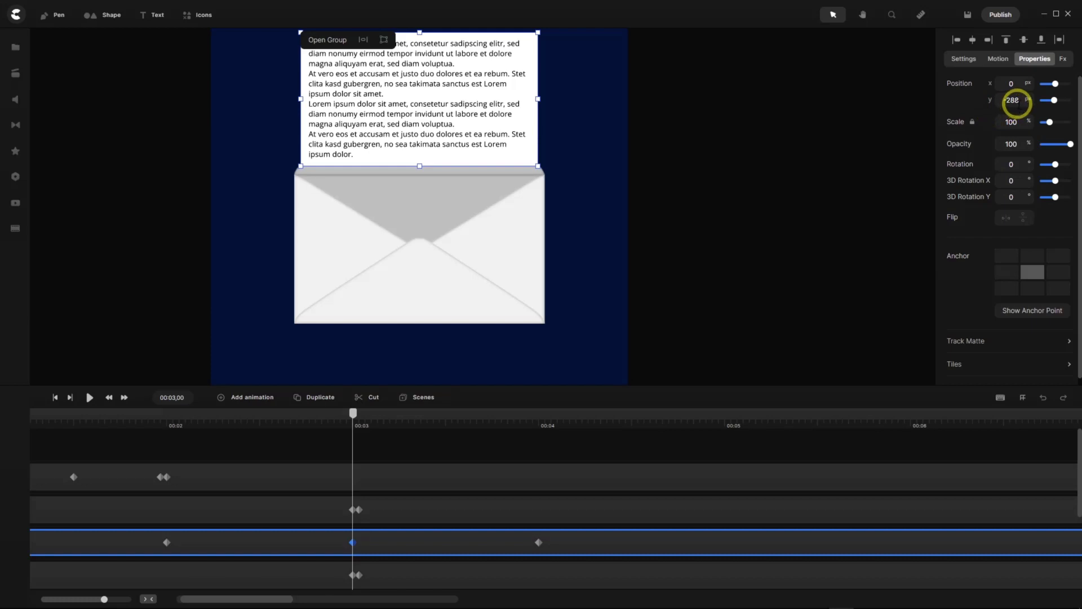
{"action": "left_click", "coordinate": [1018, 122]}
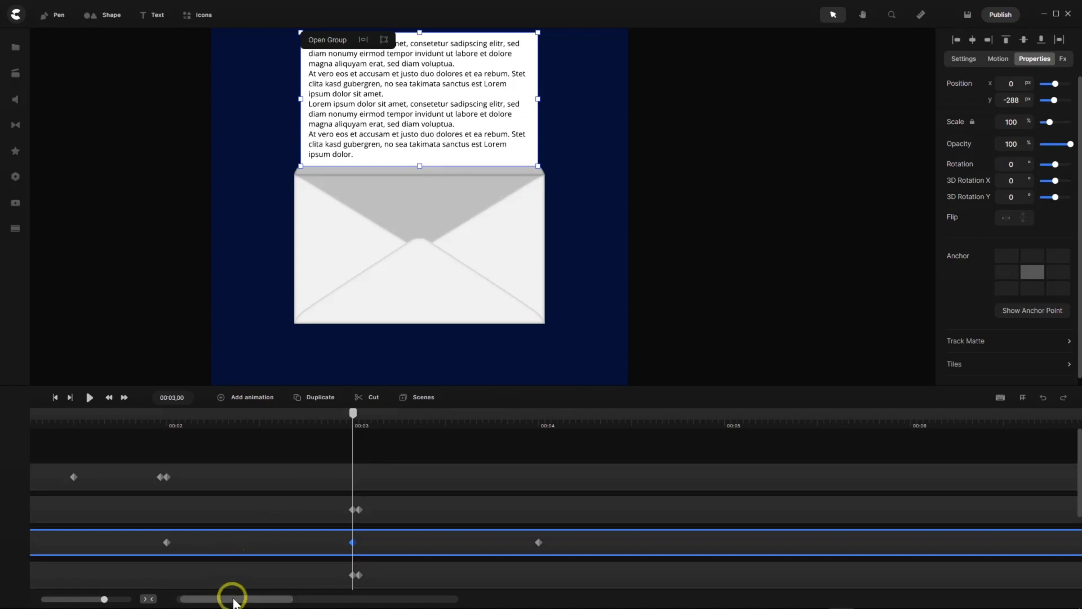
Set the placeholder layer's Y position to -288 px and scale to 100% at its 00:15,00 keyframe.
{"action": "left_click_drag", "start_coordinate": [233, 602], "coordinate": [269, 602]}
{"action": "left_click", "coordinate": [631, 542]}
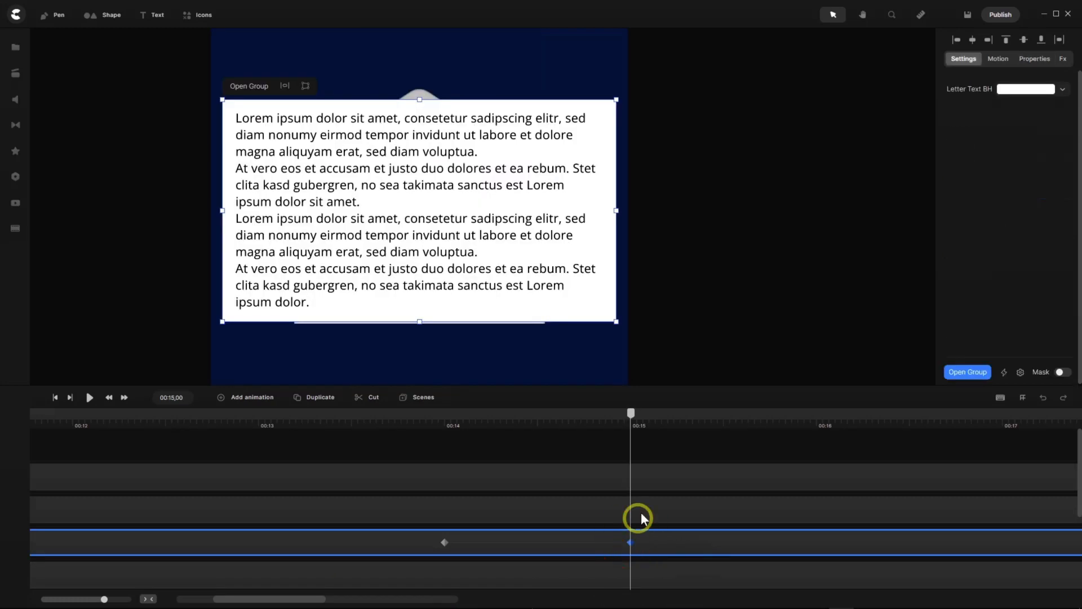
{"action": "left_click", "coordinate": [1036, 60]}
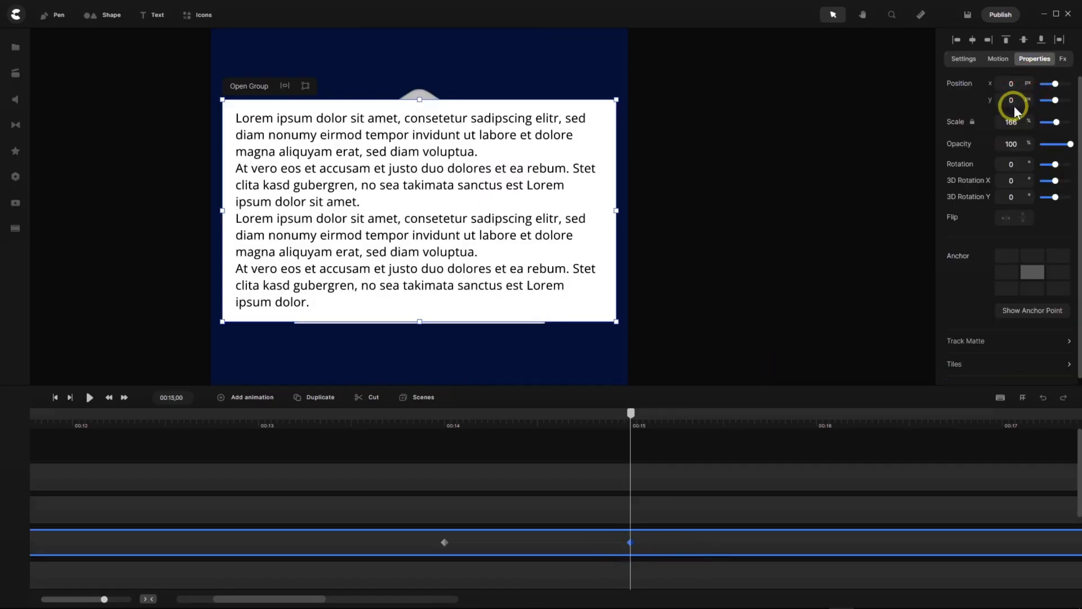
{"action": "left_click", "coordinate": [1003, 100]}
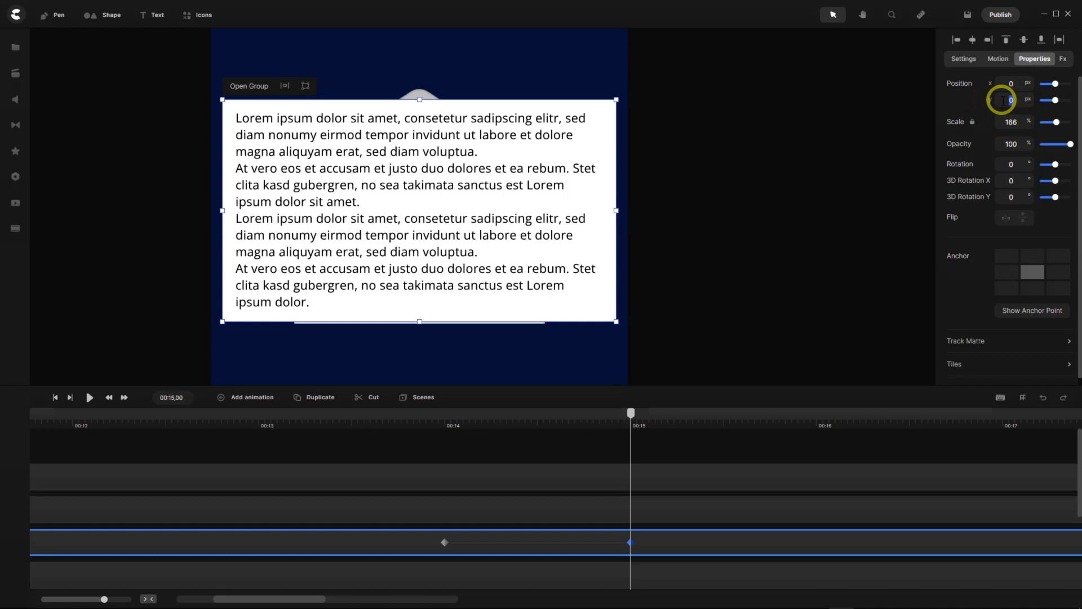
{"action": "type", "text": "-288"}
{"action": "key", "text": "Return"}
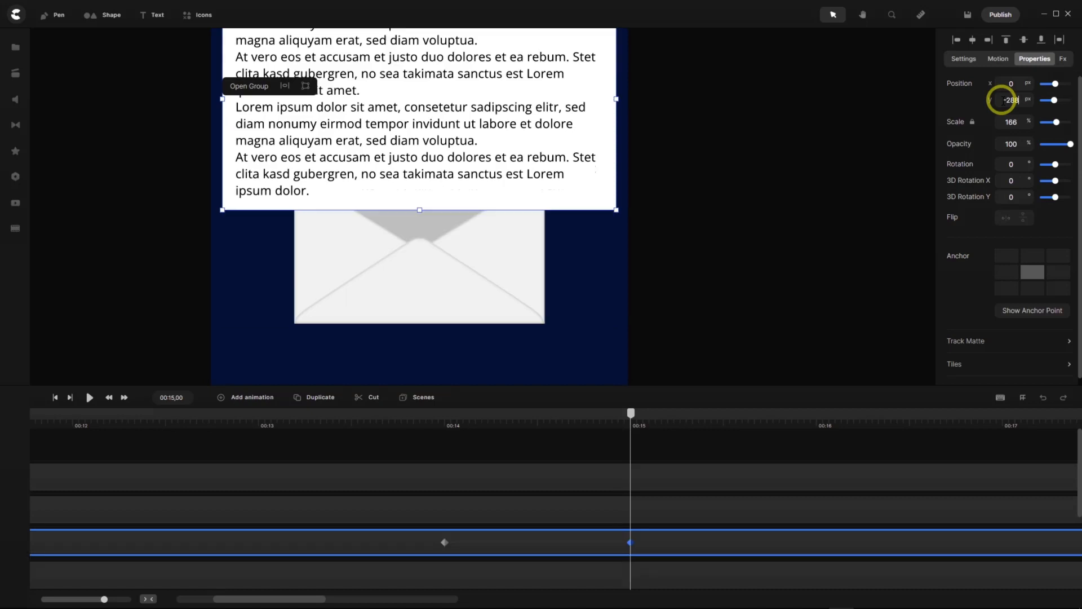
{"action": "left_click", "coordinate": [1018, 121]}
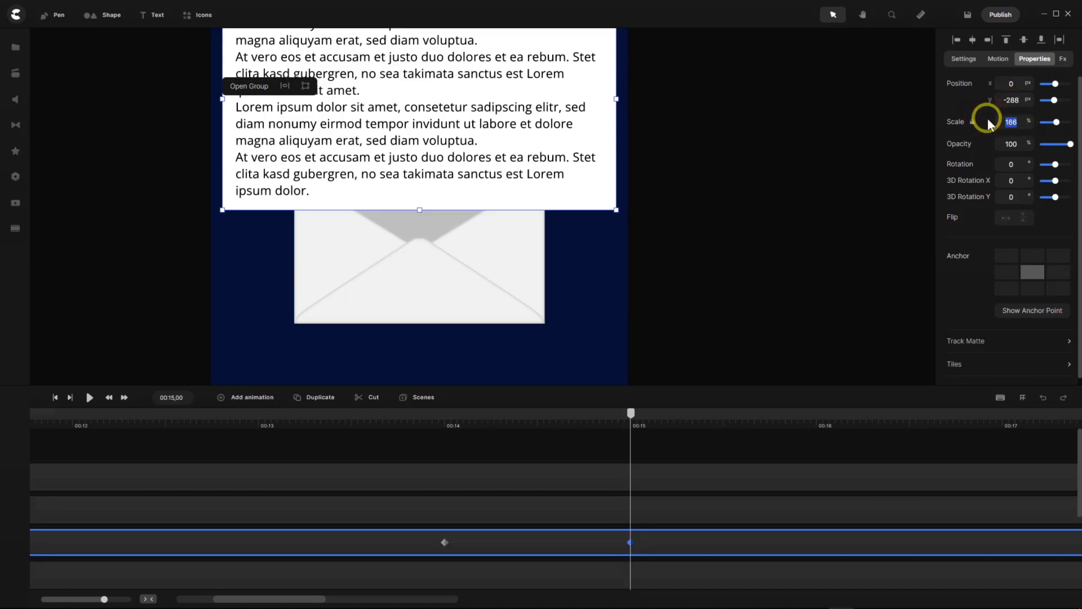
{"action": "type", "text": "100"}
{"action": "key", "text": "Return"}
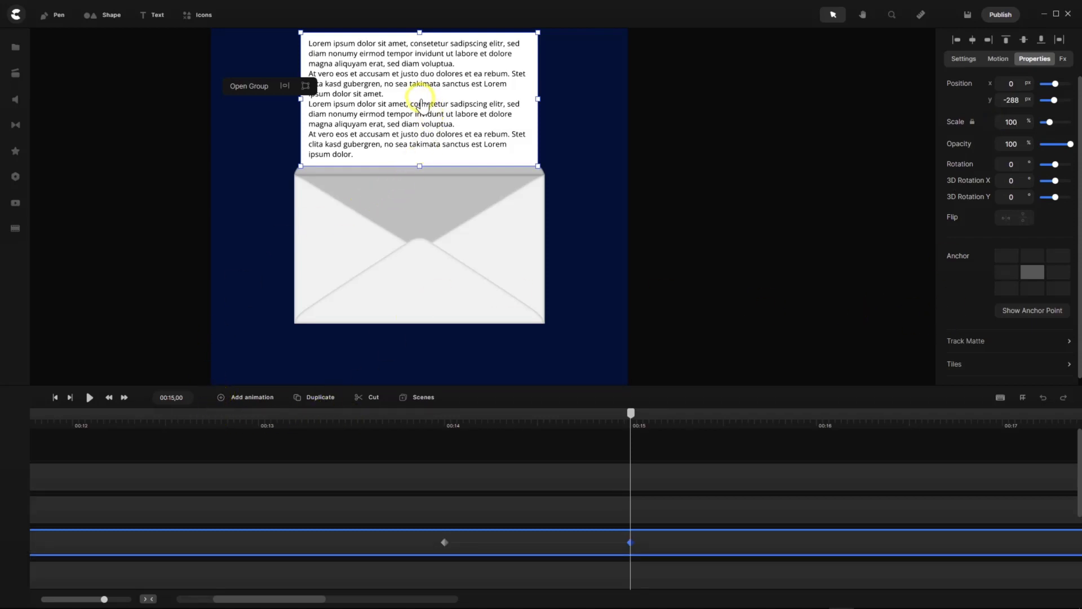
Add a Position animation with Linear In easing to the placeholder layer at 00:15,00.
{"action": "left_click", "coordinate": [220, 398]}
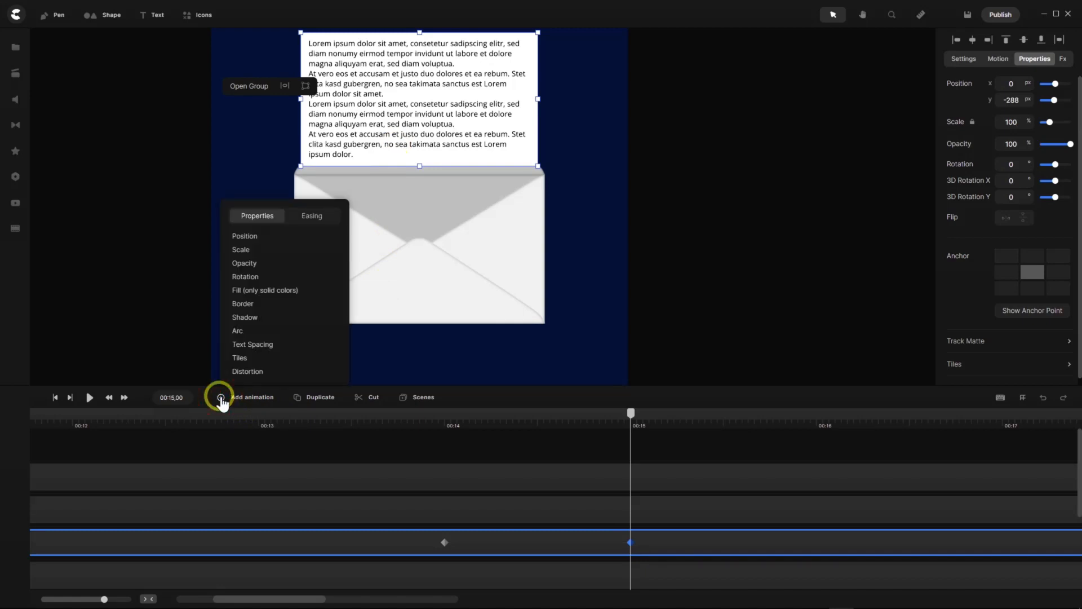
{"action": "left_click", "coordinate": [252, 238]}
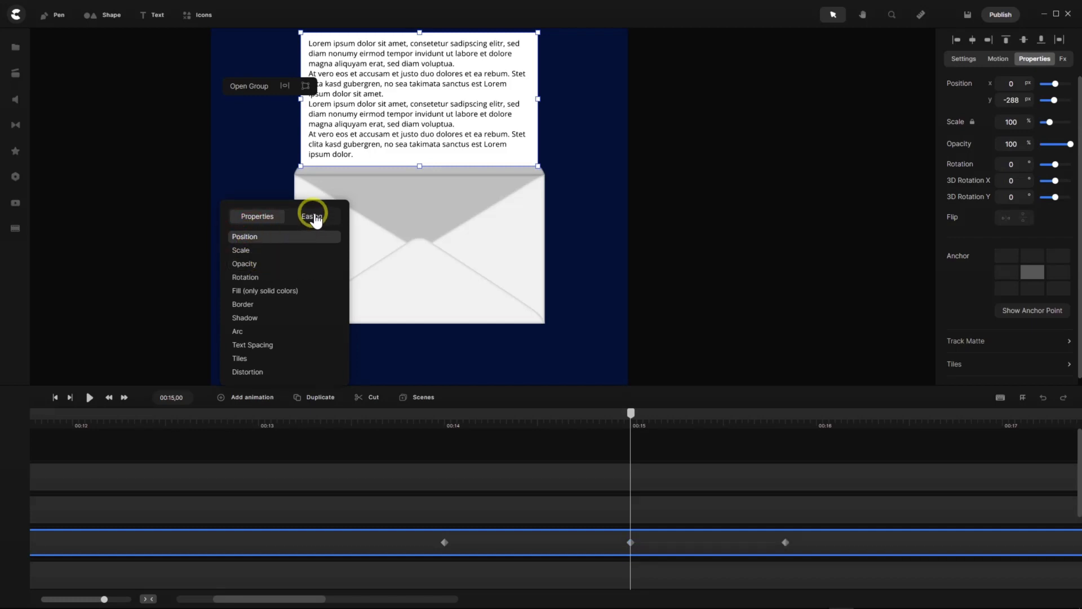
{"action": "left_click", "coordinate": [313, 217]}
{"action": "left_click", "coordinate": [291, 274]}
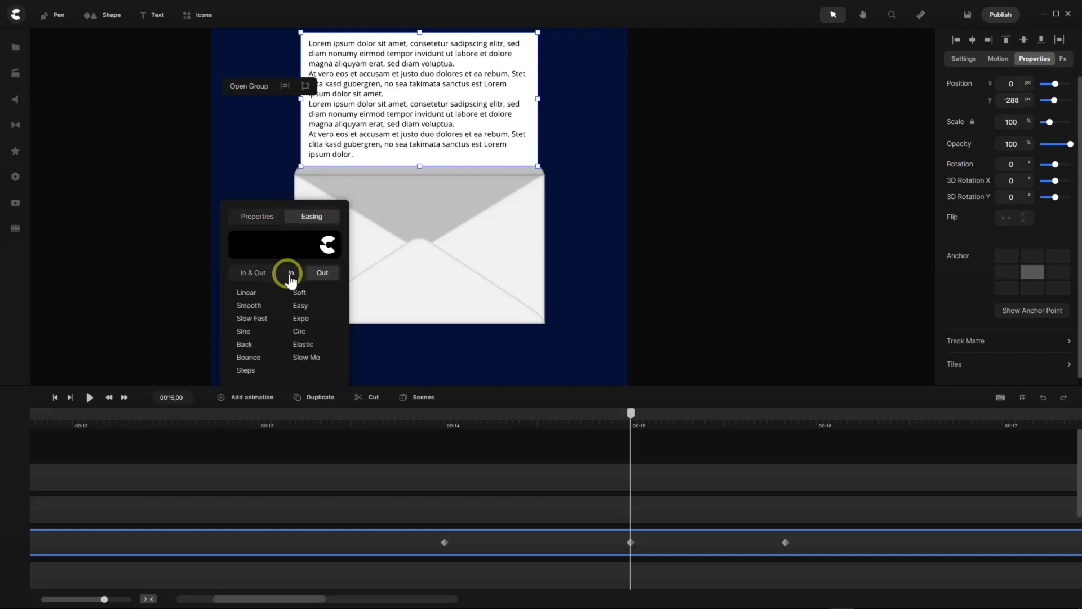
{"action": "left_click", "coordinate": [249, 293]}
{"action": "left_click", "coordinate": [672, 517]}
Move the end keyframe of the placeholder layer's last Position animation to 00:16,00.
{"action": "left_click", "coordinate": [627, 413]}
{"action": "left_click_drag", "start_coordinate": [631, 417], "coordinate": [804, 443]}
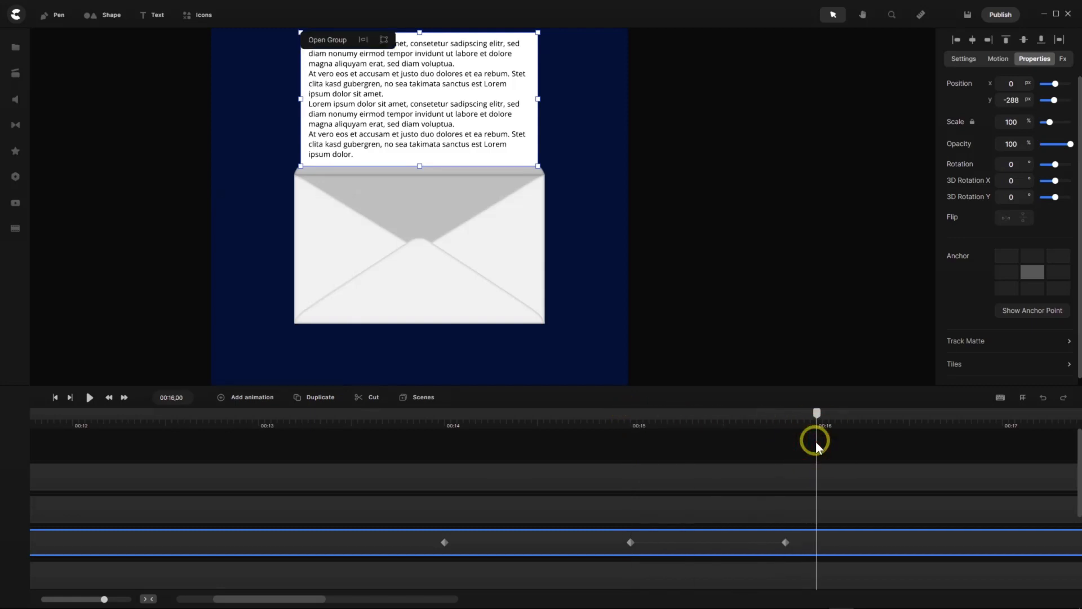
{"action": "mouse_move", "coordinate": [790, 545]}
{"action": "left_mouse_down"}
{"action": "mouse_move", "coordinate": [815, 543]}
{"action": "mouse_move", "coordinate": [799, 551]}
{"action": "left_mouse_up"}
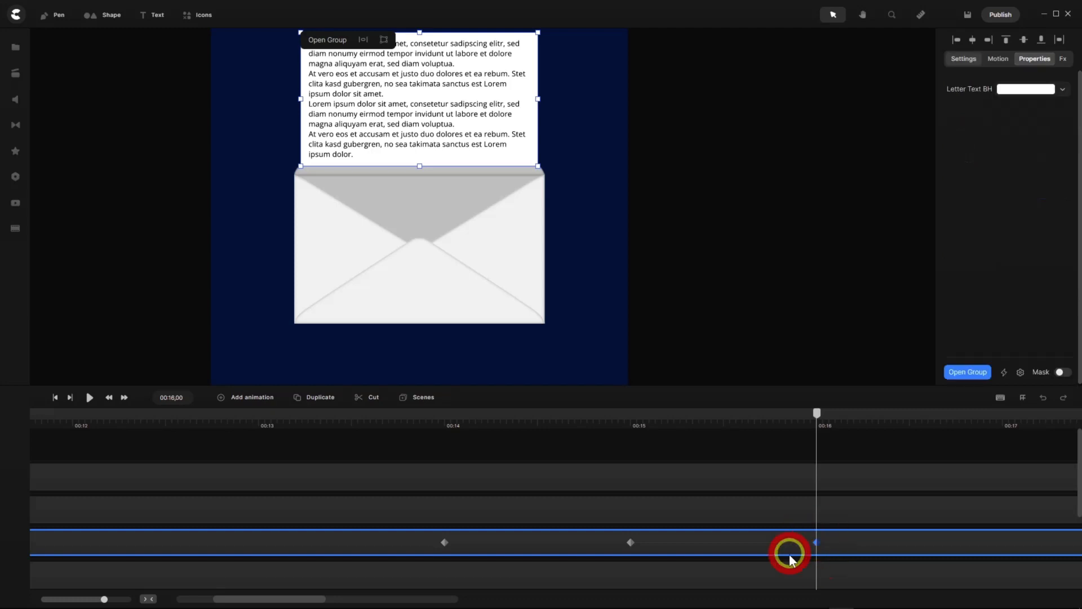
Check the placeholder layer's Y position at its 00:02,00 keyframe, where the letter sits inside the envelope.
{"action": "left_click_drag", "start_coordinate": [311, 601], "coordinate": [271, 597]}
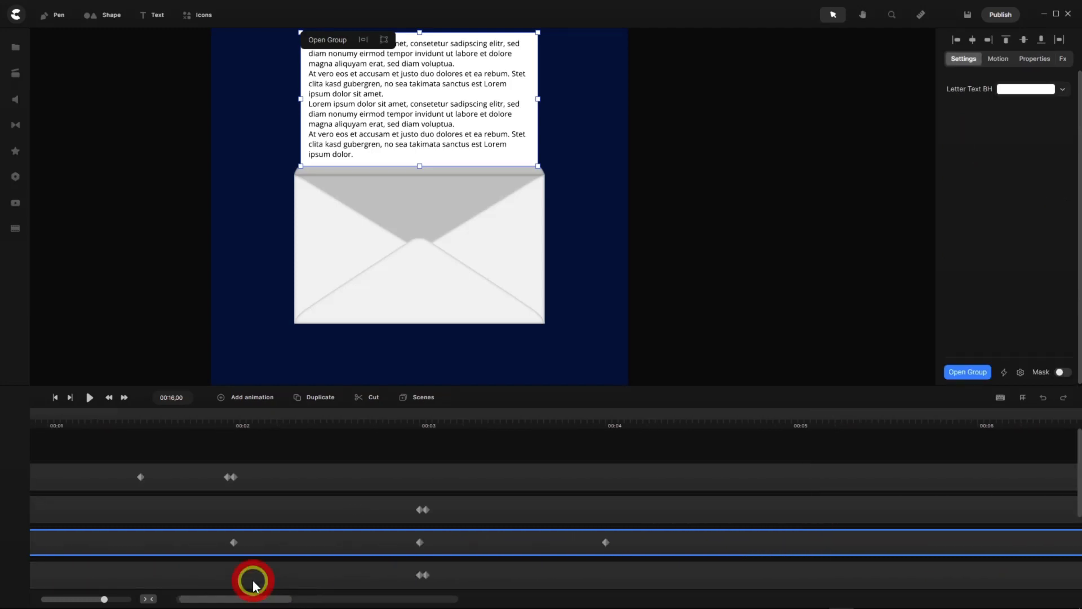
{"action": "double_click", "coordinate": [234, 543]}
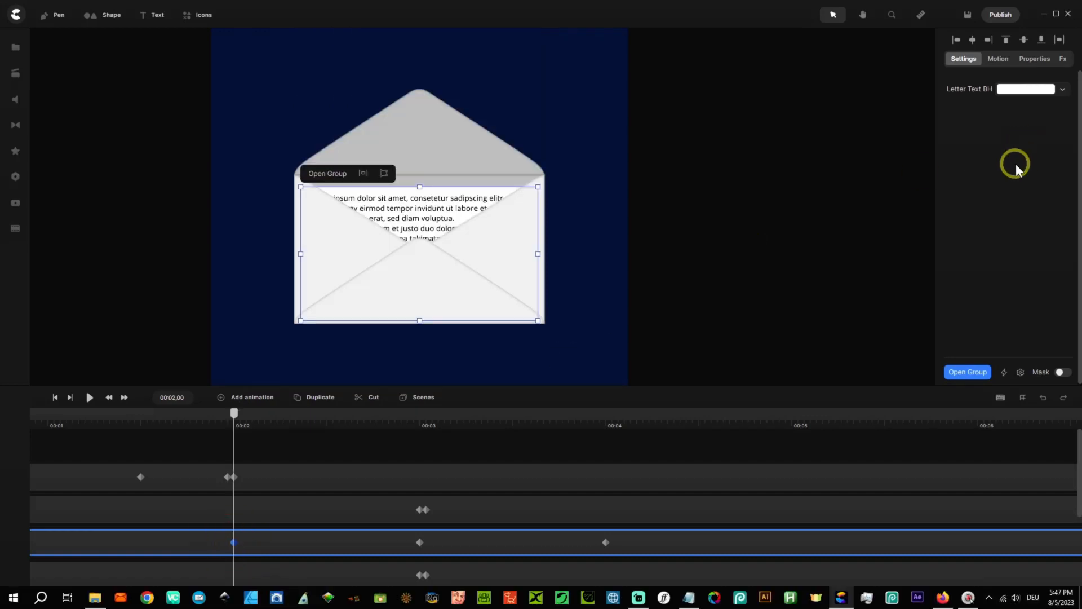
{"action": "left_click", "coordinate": [1034, 59]}
{"action": "left_click", "coordinate": [1021, 109]}
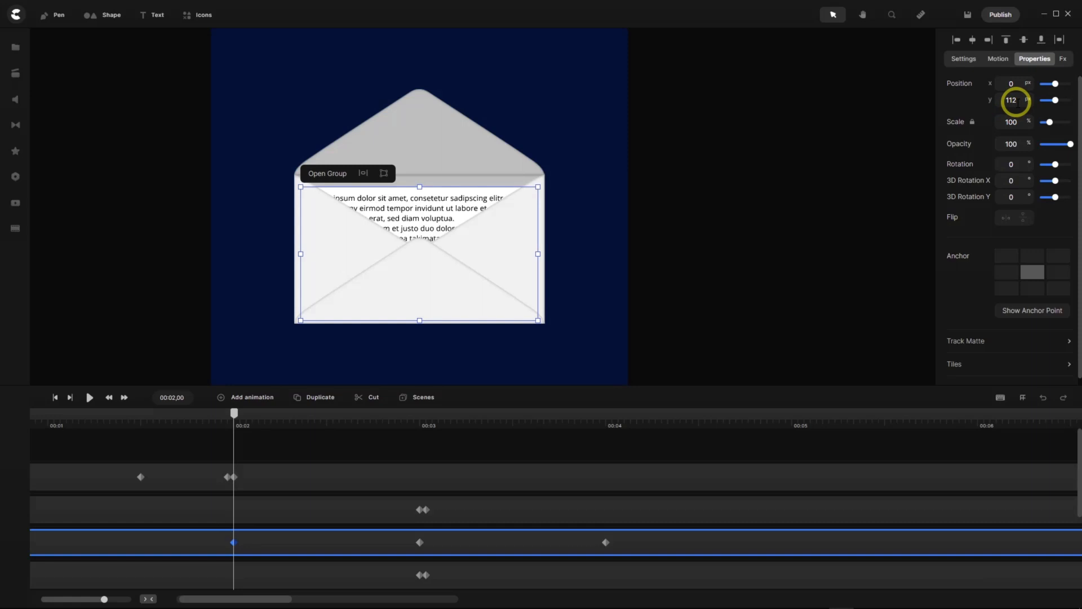
Set the placeholder layer's Y position to 112 px at its 00:16,00 keyframe.
{"action": "left_click_drag", "start_coordinate": [259, 600], "coordinate": [300, 600]}
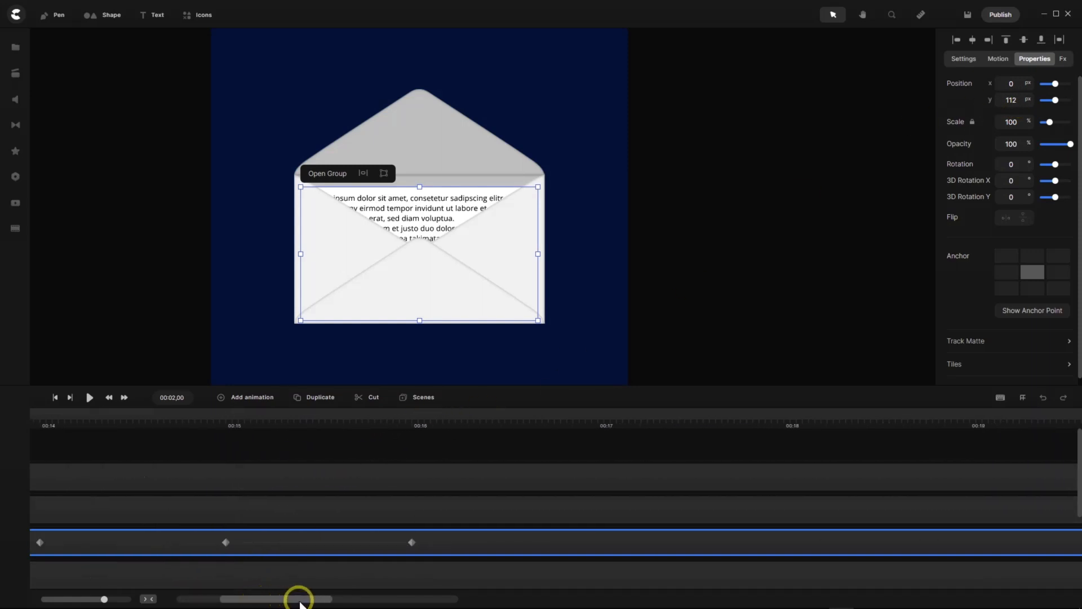
{"action": "left_click", "coordinate": [413, 542]}
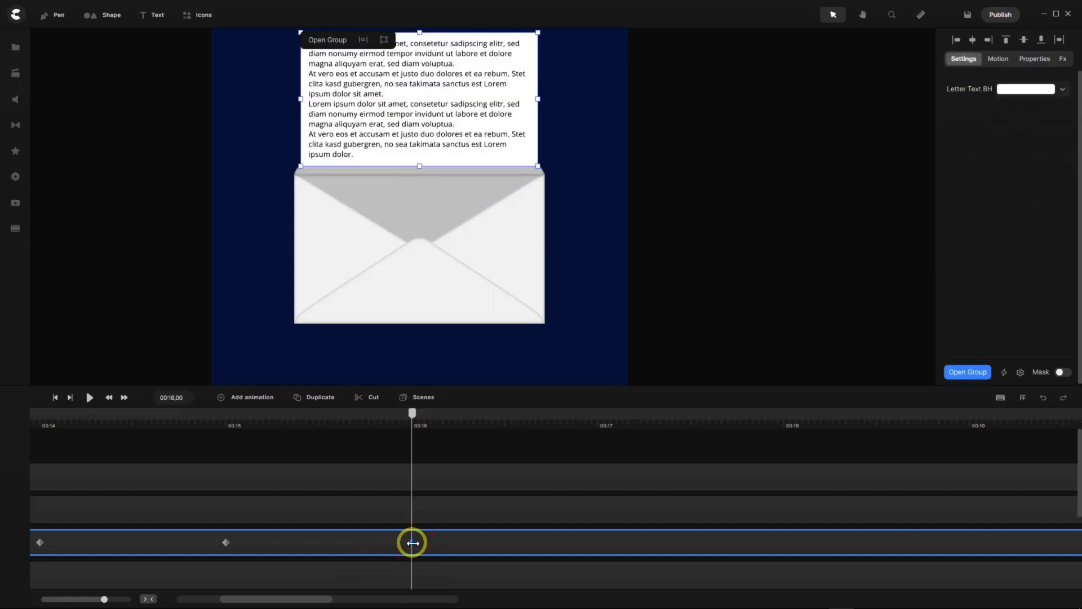
{"action": "left_click", "coordinate": [1024, 65]}
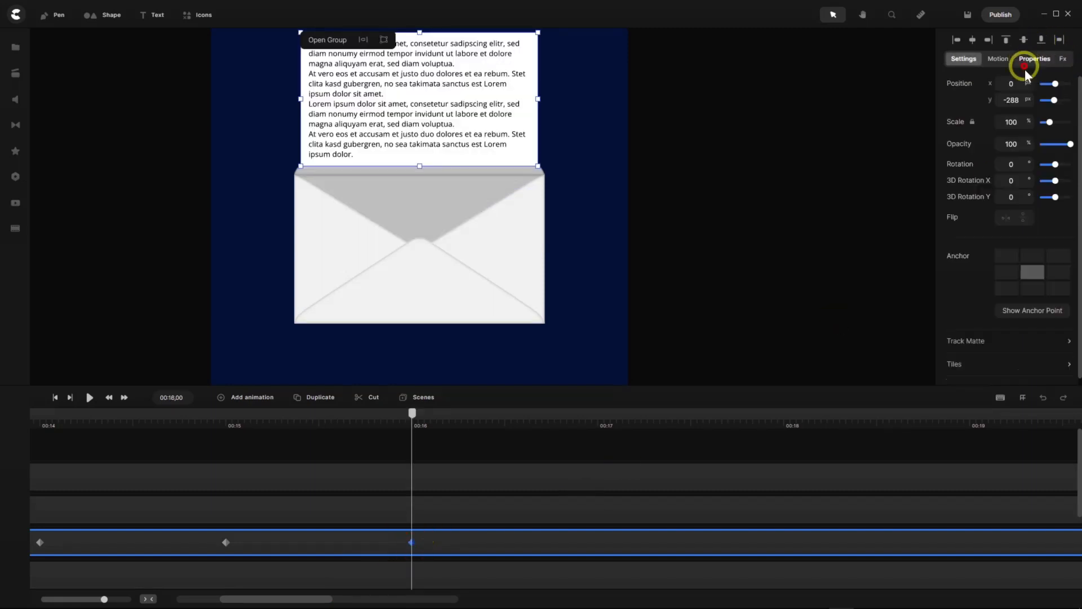
{"action": "left_click", "coordinate": [1020, 99]}
{"action": "type", "text": "112"}
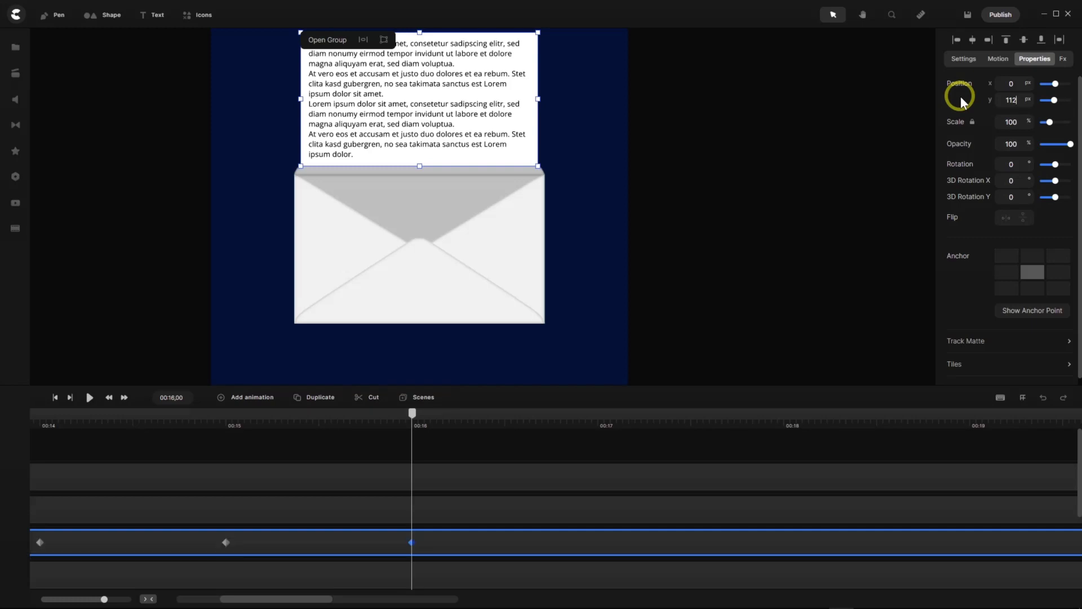
{"action": "key", "text": "Return"}
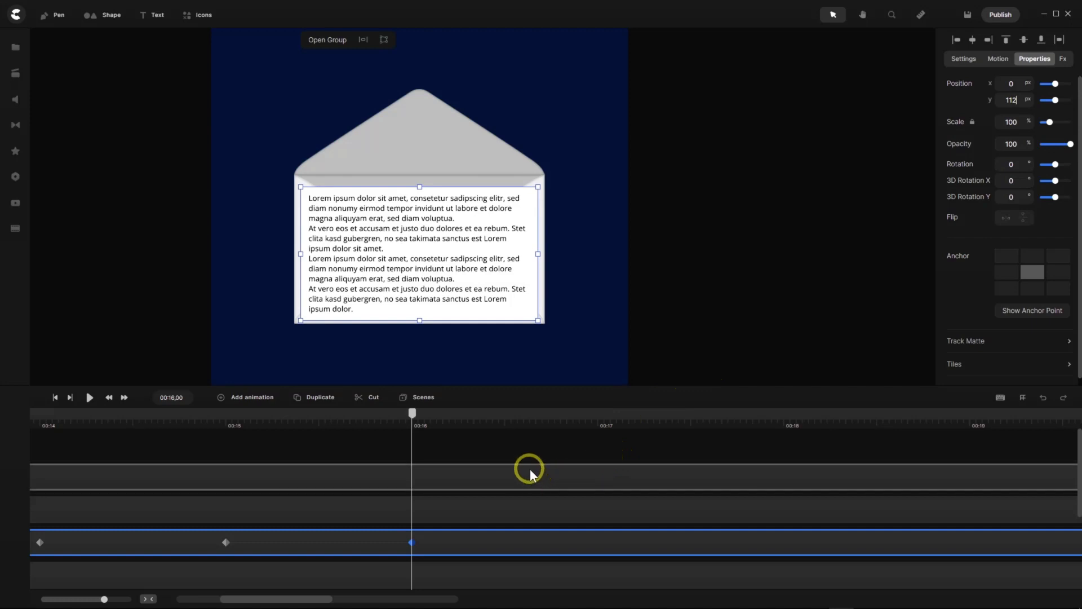
Place the playhead at the placeholder layer's 00:15,00 keyframe and select the "Envelope Left, Right ad Bottom" layer directly below the placeholder layer.
{"action": "left_click", "coordinate": [147, 599]}
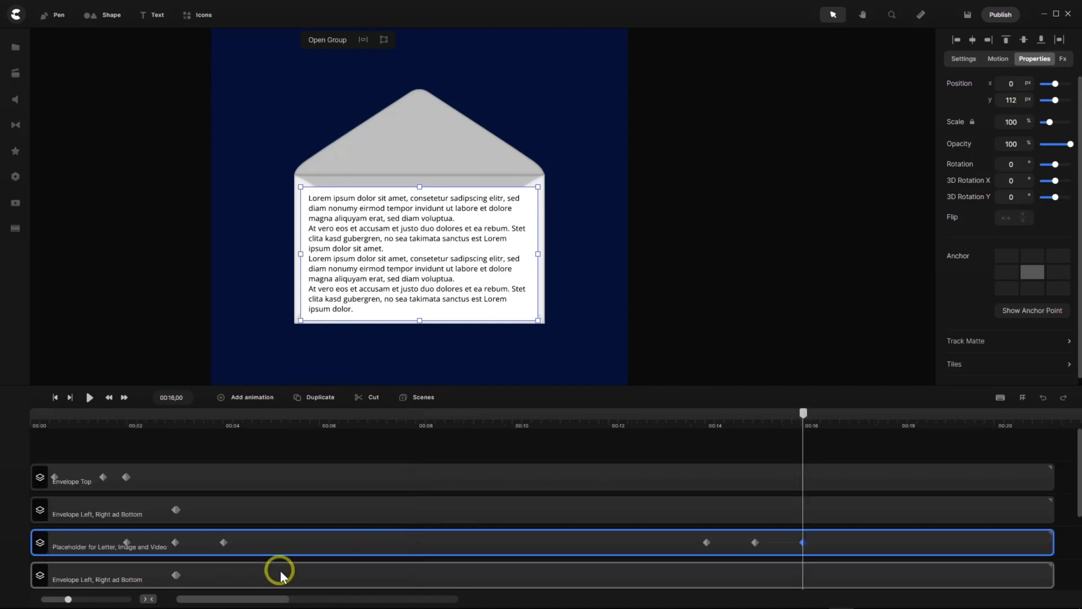
{"action": "left_click_drag", "start_coordinate": [805, 412], "coordinate": [758, 447]}
{"action": "left_click", "coordinate": [758, 442]}
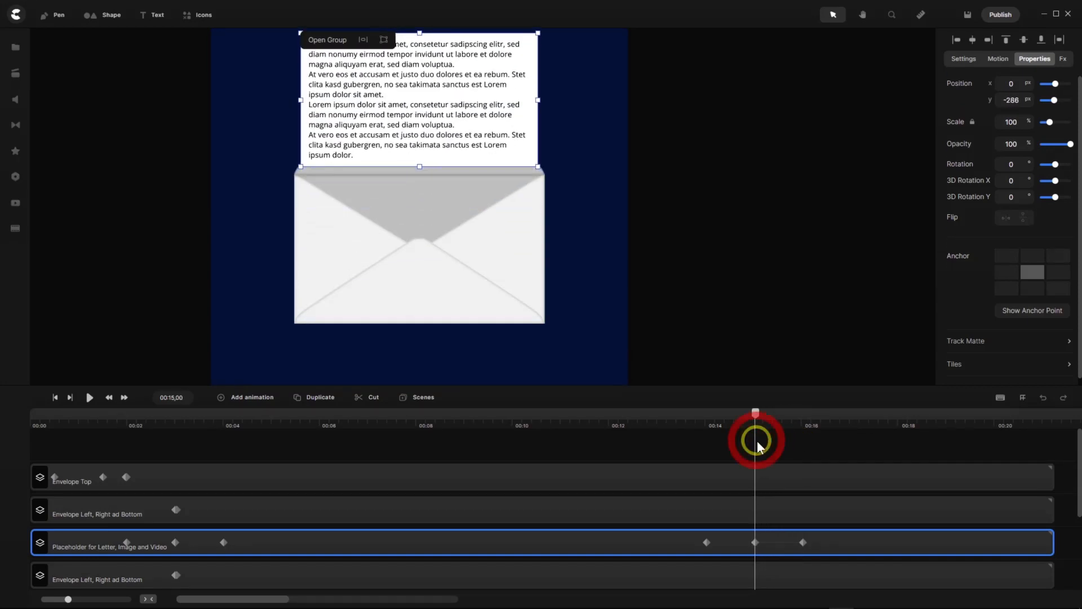
{"action": "left_click", "coordinate": [755, 543]}
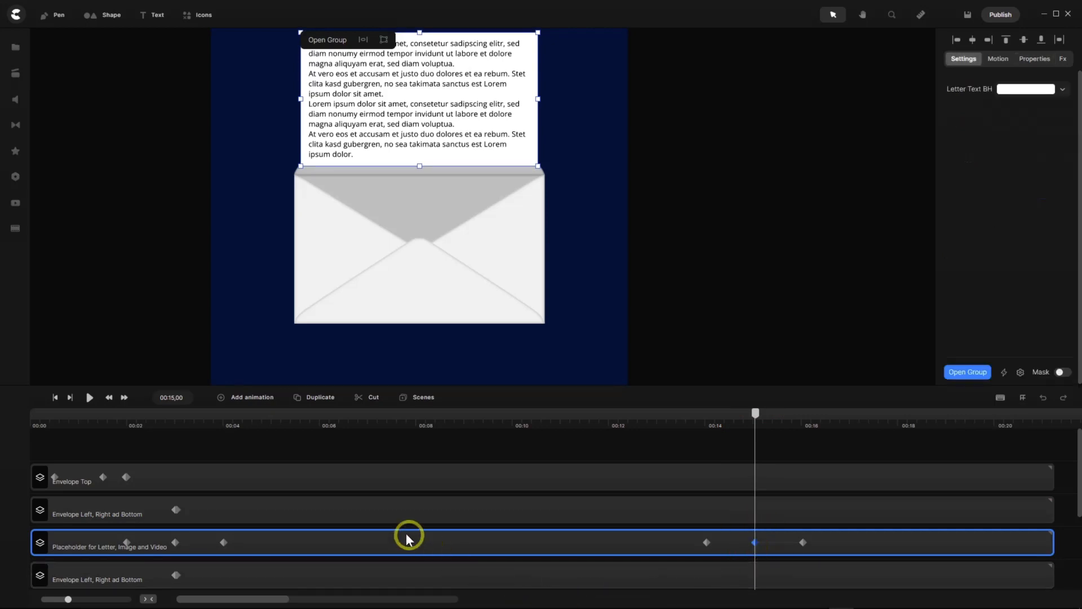
{"action": "scroll", "coordinate": [374, 522], "scroll_direction": "down", "scroll_amount": 3}
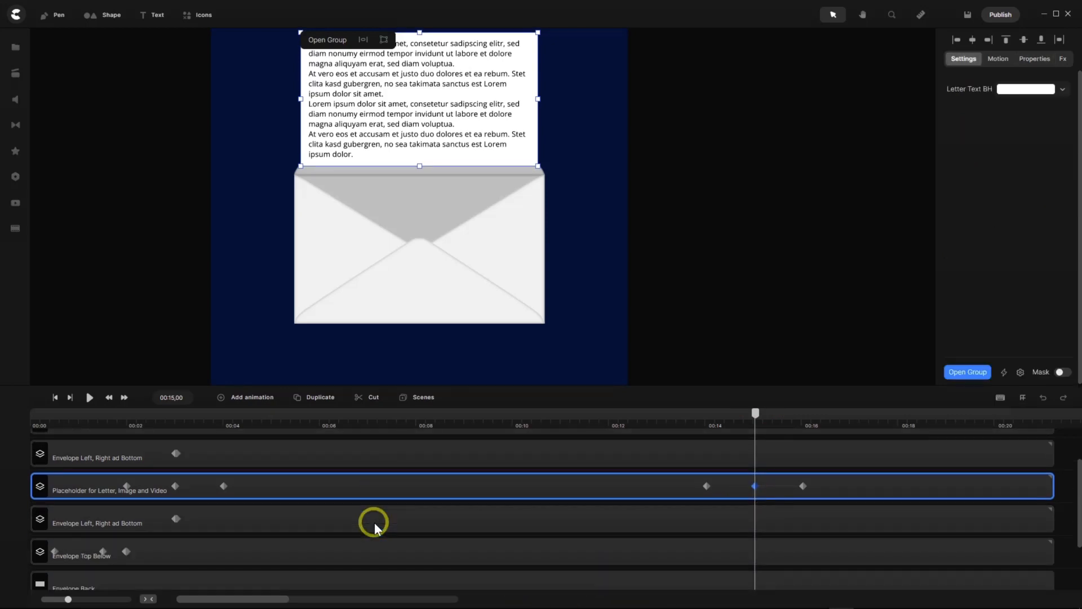
{"action": "scroll", "coordinate": [374, 522], "scroll_direction": "up", "scroll_amount": 1}
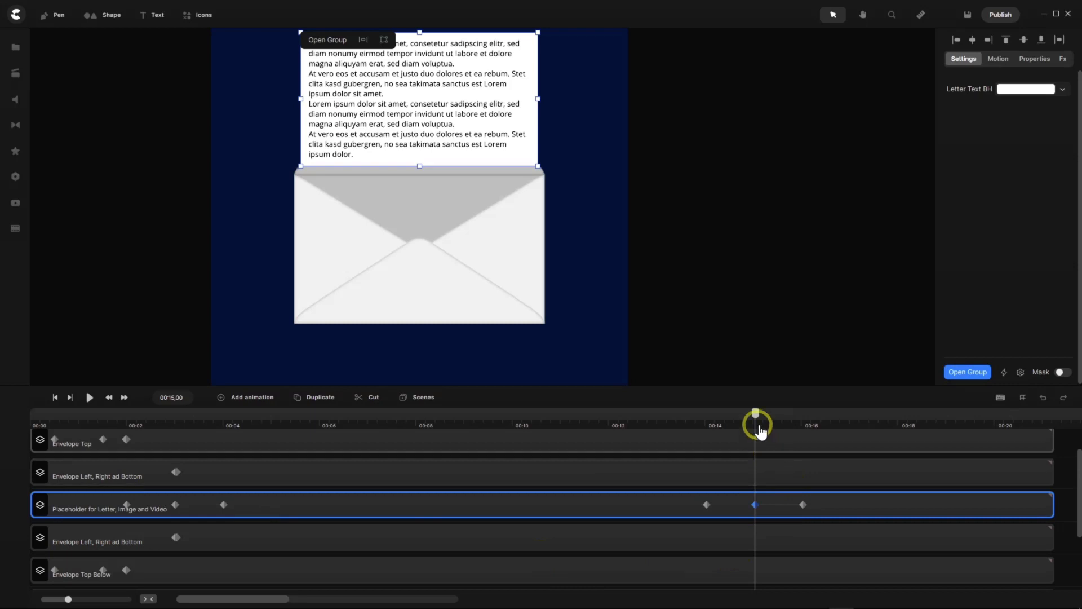
{"action": "left_click_drag", "start_coordinate": [756, 420], "coordinate": [758, 422]}
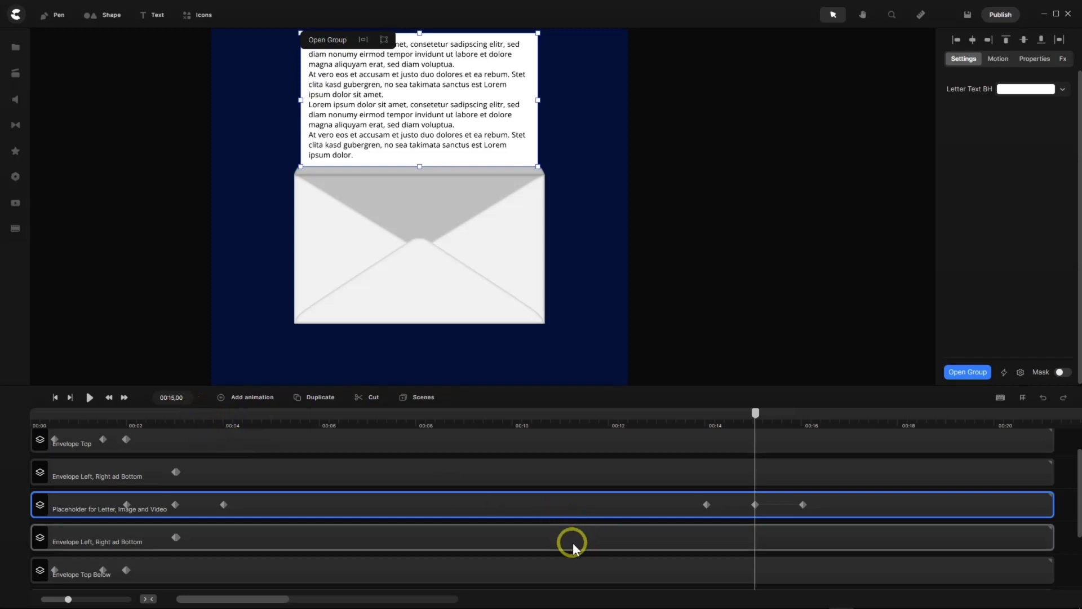
{"action": "left_click", "coordinate": [748, 539]}
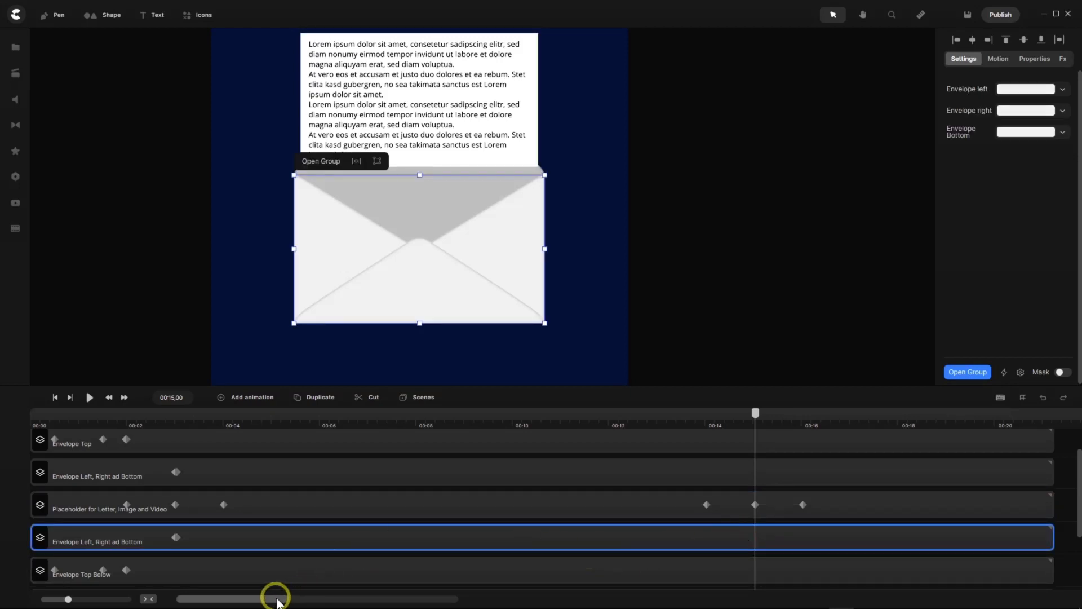
{"action": "left_click_drag", "start_coordinate": [67, 600], "coordinate": [115, 599]}
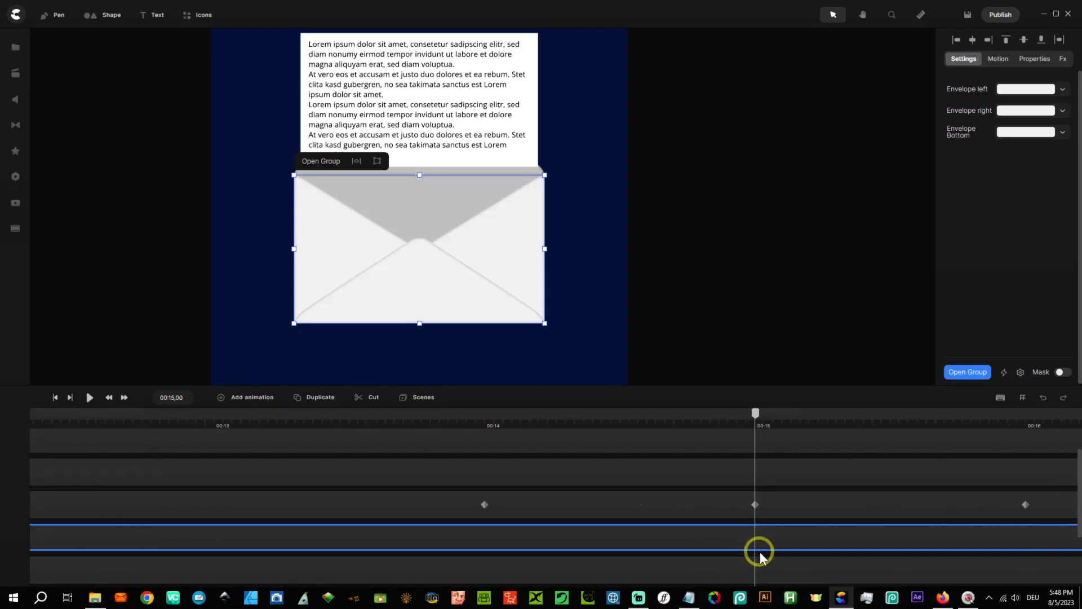
Add an opacity animation at 00:15,00 to the Envelope Left, Right ad Bottom layer below the letter, with its end keyframe at 00:15,01.
{"action": "left_click", "coordinate": [221, 397]}
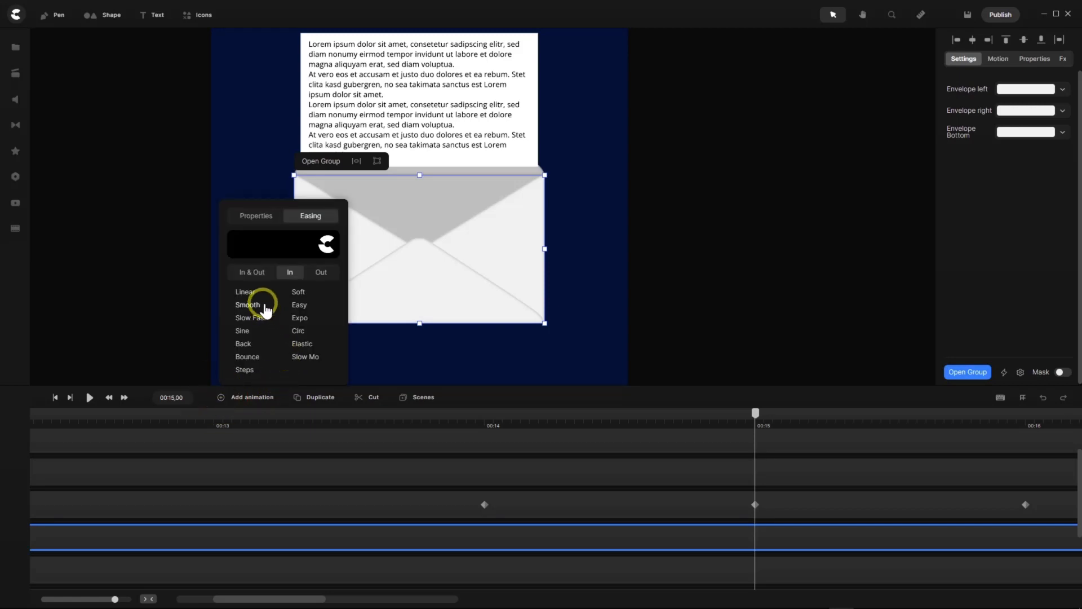
{"action": "left_click", "coordinate": [254, 215]}
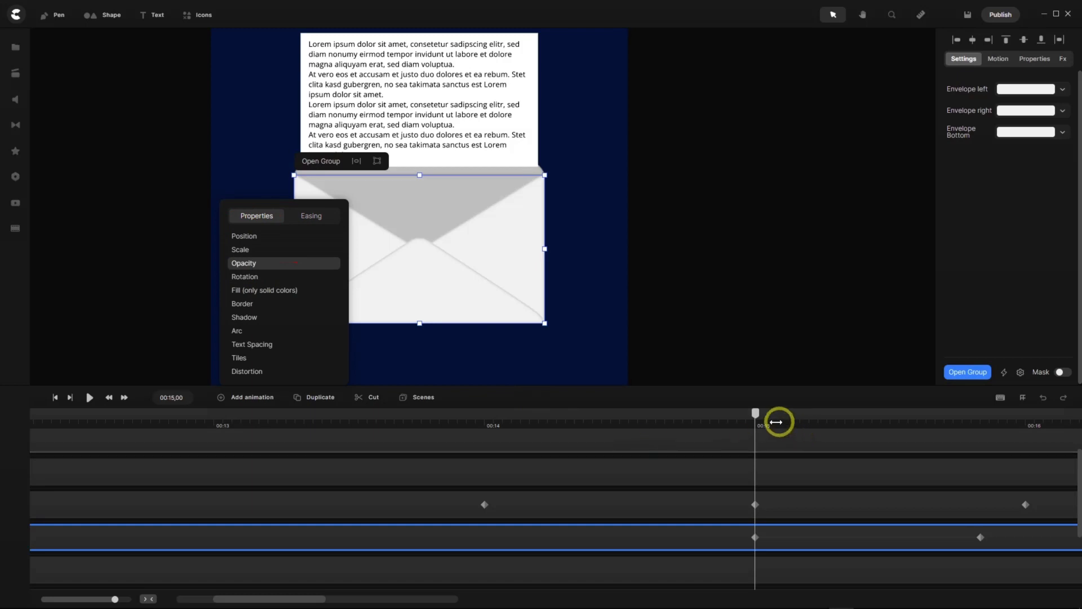
{"action": "left_click", "coordinate": [758, 540]}
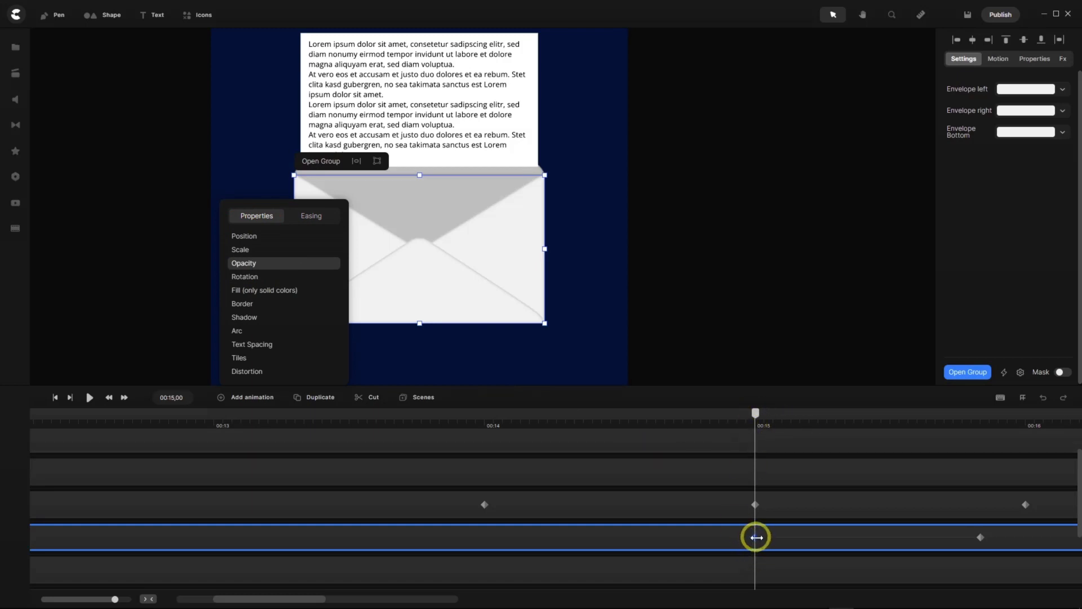
{"action": "left_click_drag", "start_coordinate": [756, 415], "coordinate": [762, 418]}
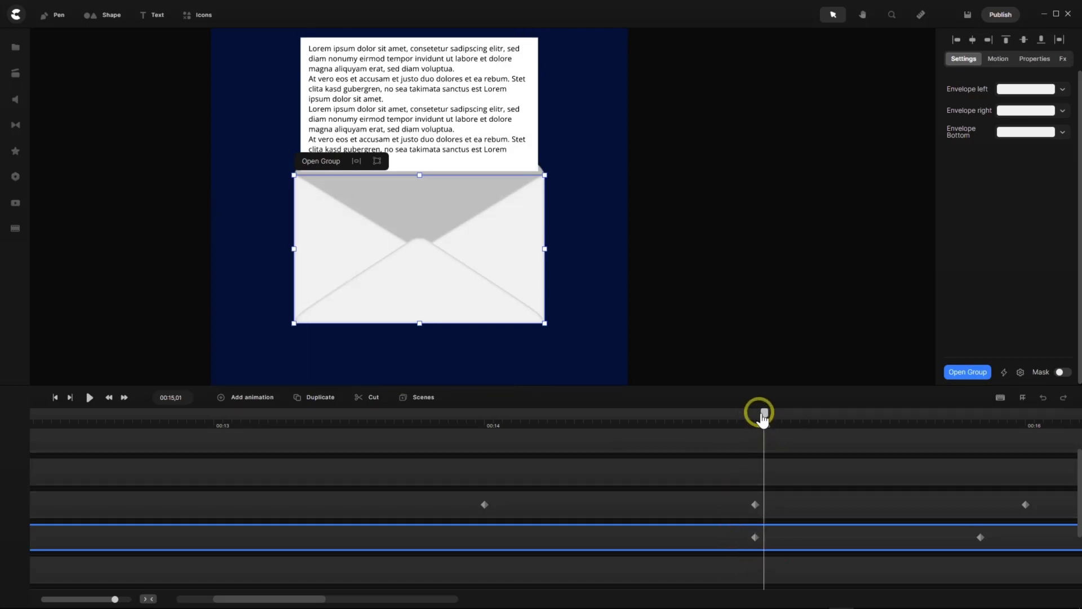
{"action": "left_click", "coordinate": [852, 510]}
{"action": "left_click", "coordinate": [927, 524]}
{"action": "left_click_drag", "start_coordinate": [981, 538], "coordinate": [764, 537]}
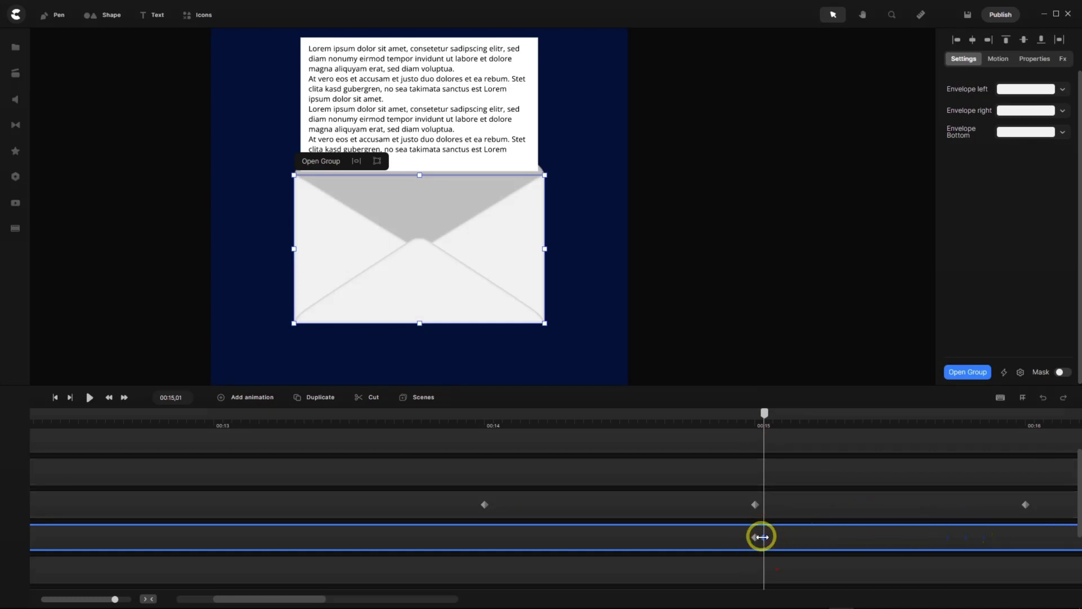
Set the lower envelope front group's opacity to 0% at the 00:15,01 keyframe.
{"action": "left_click", "coordinate": [1035, 64]}
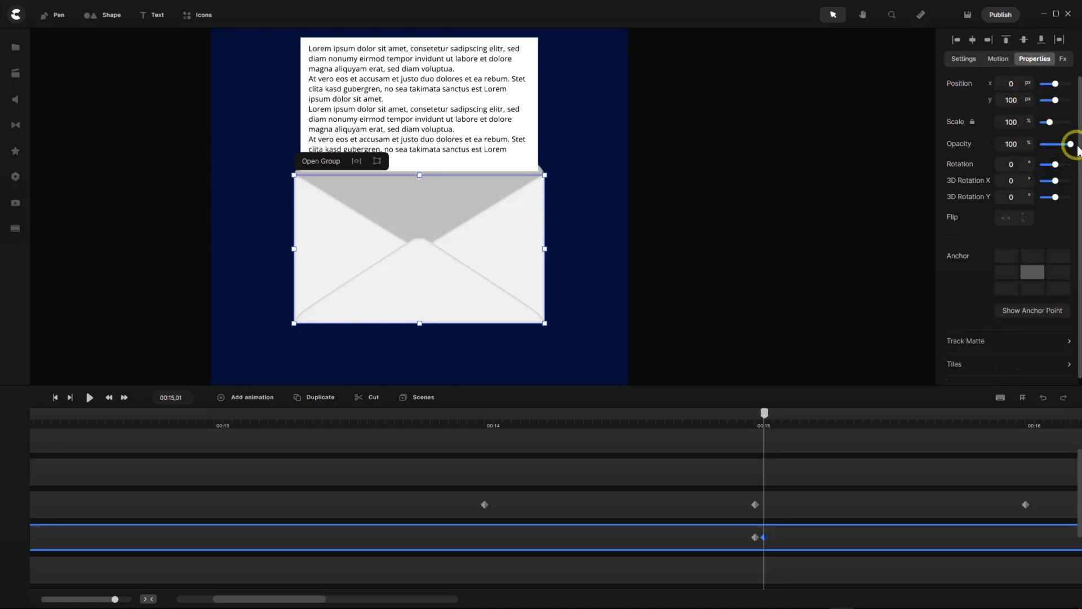
{"action": "left_click_drag", "start_coordinate": [1072, 143], "coordinate": [930, 180]}
{"action": "left_click", "coordinate": [731, 478]}
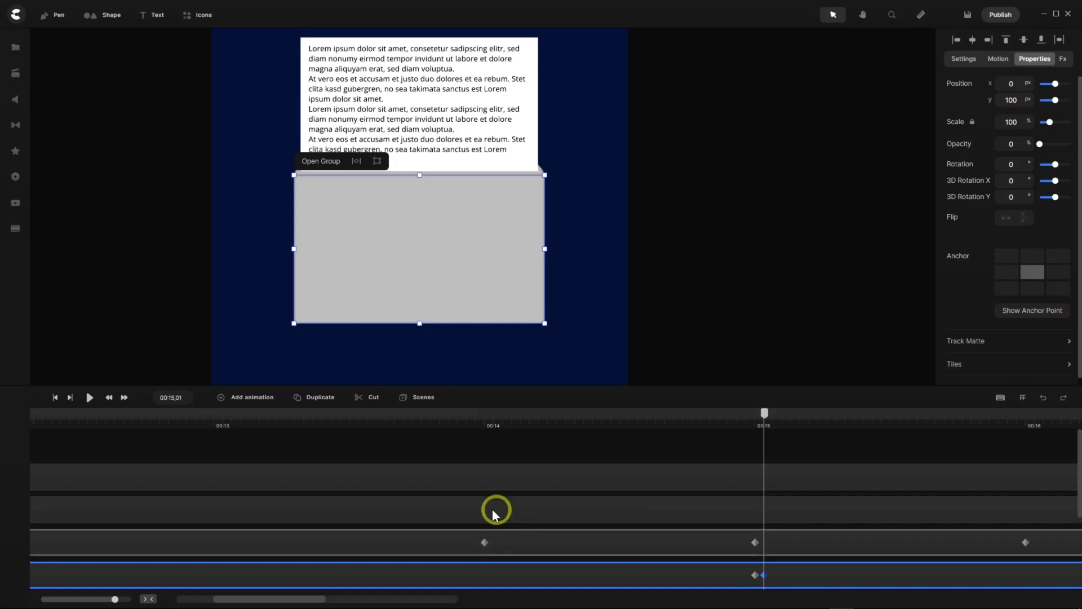
Add a linear opacity animation to the Envelope Left, Right ad Bottom layer above the letter, with keyframes at 00:15,00 and 00:15,01.
{"action": "left_click_drag", "start_coordinate": [246, 594], "coordinate": [210, 604]}
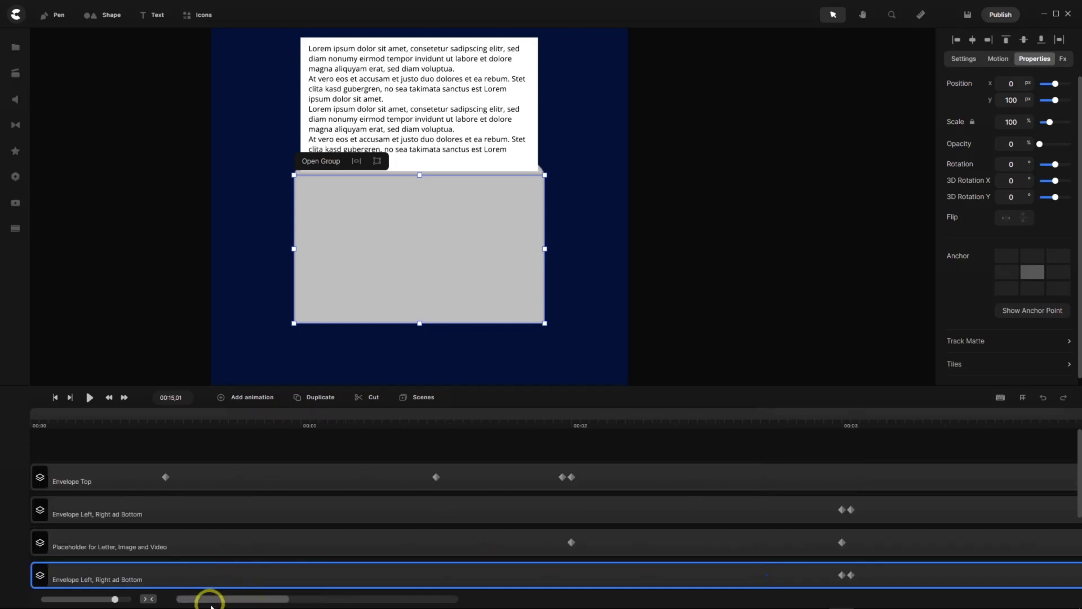
{"action": "left_click", "coordinate": [221, 516]}
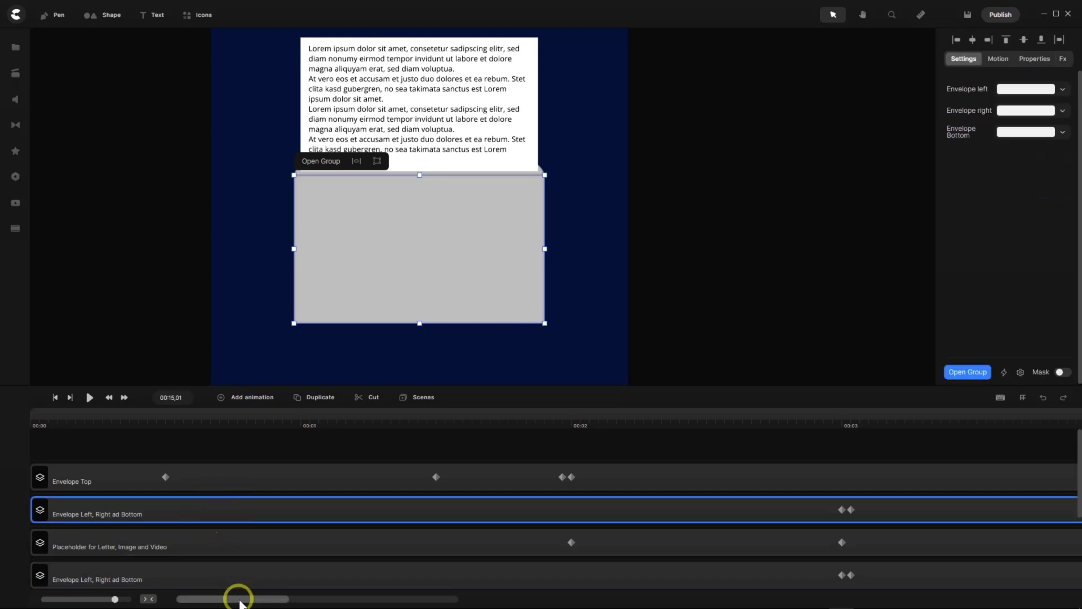
{"action": "left_click_drag", "start_coordinate": [237, 595], "coordinate": [280, 602]}
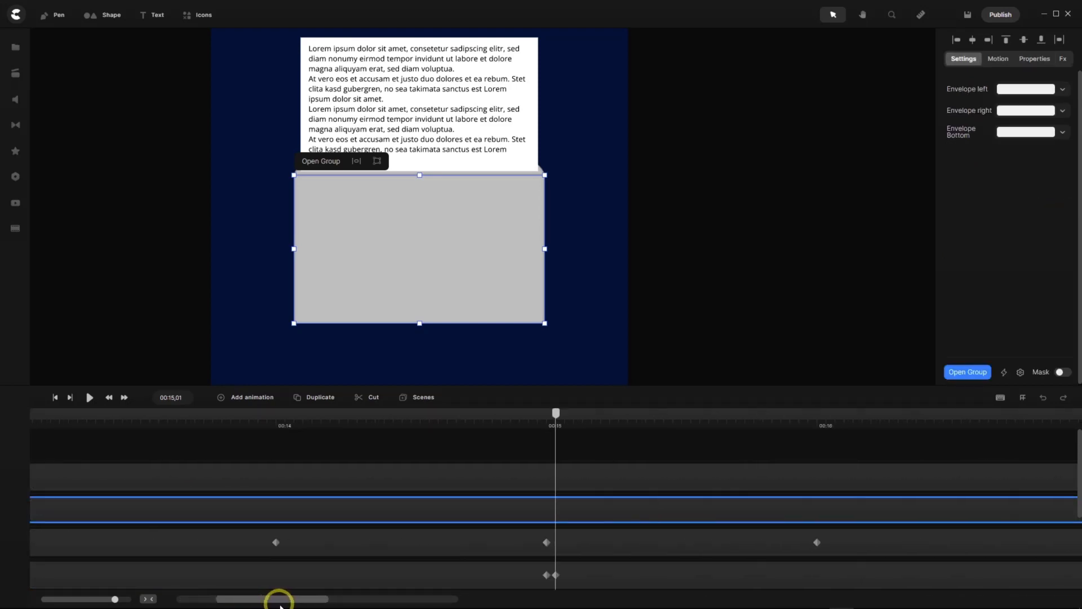
{"action": "left_click_drag", "start_coordinate": [556, 419], "coordinate": [547, 416]}
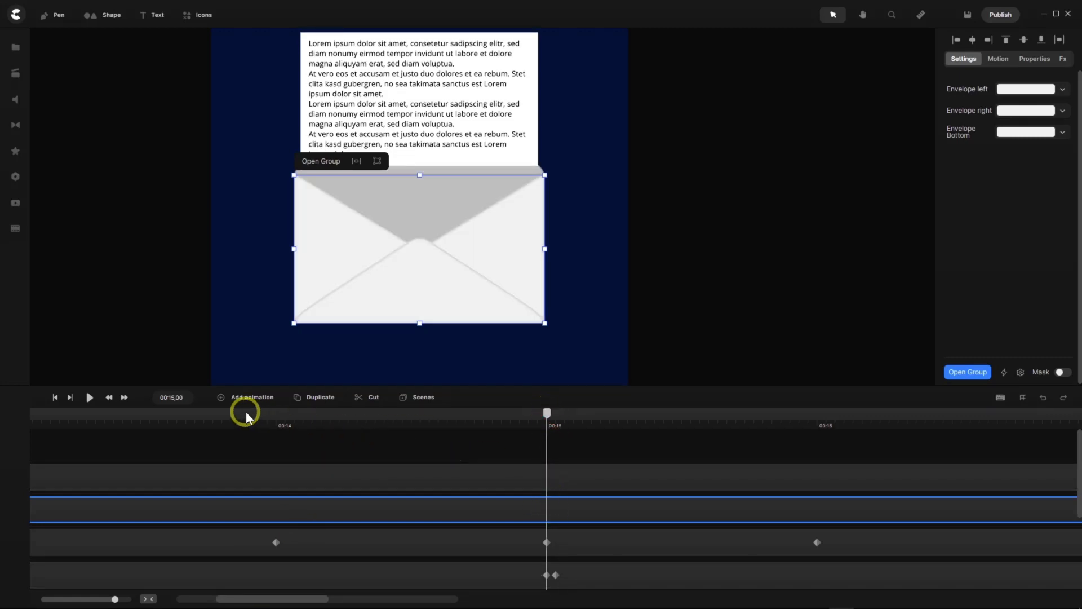
{"action": "left_click", "coordinate": [220, 398]}
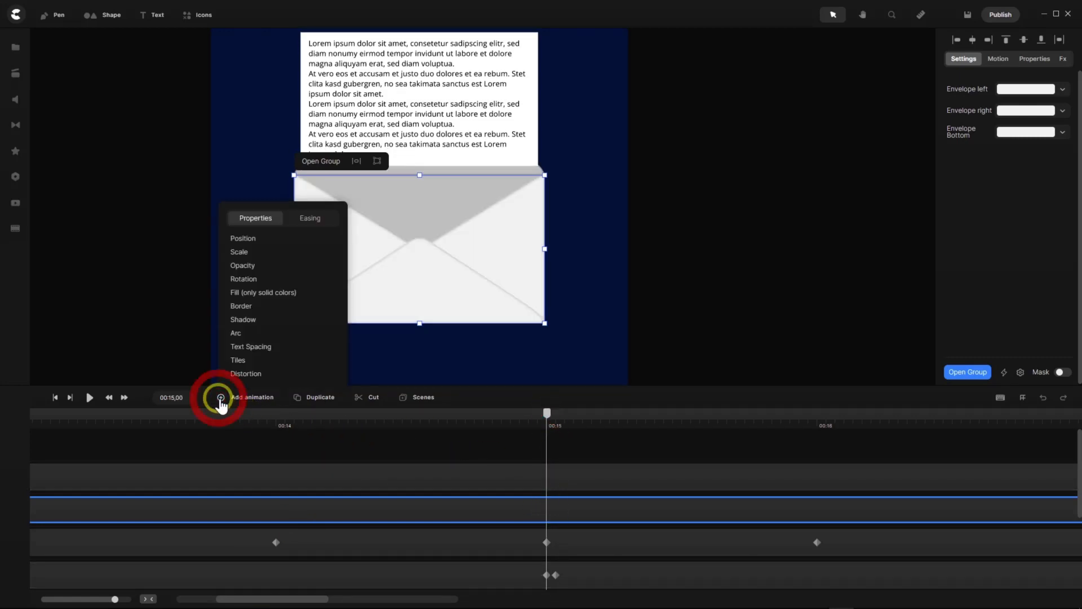
{"action": "left_click", "coordinate": [243, 265]}
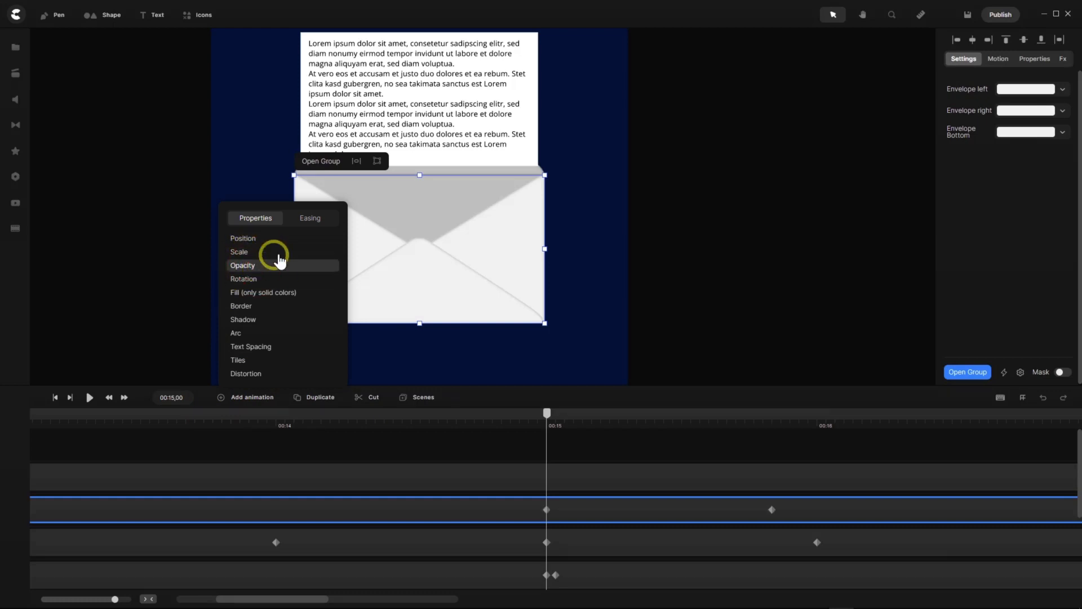
{"action": "left_click", "coordinate": [312, 219]}
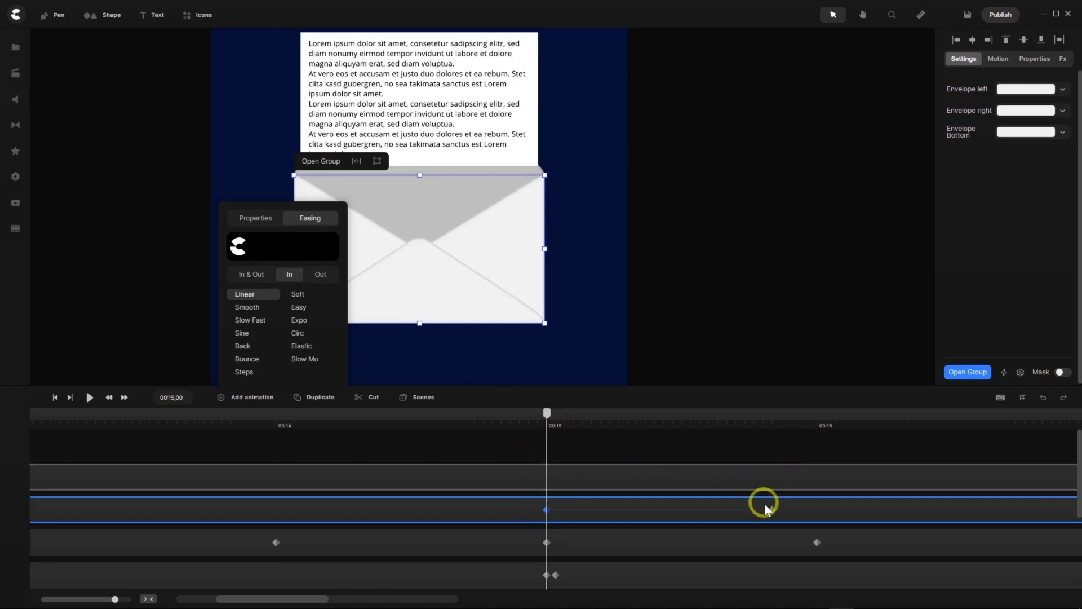
{"action": "left_click_drag", "start_coordinate": [766, 509], "coordinate": [566, 509]}
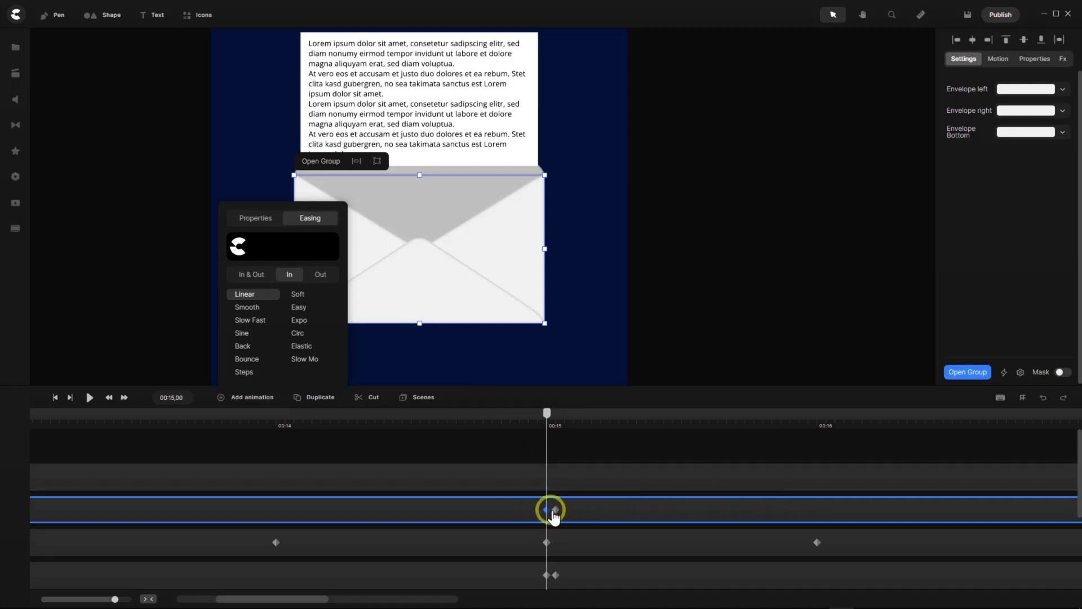
{"action": "left_click", "coordinate": [550, 511]}
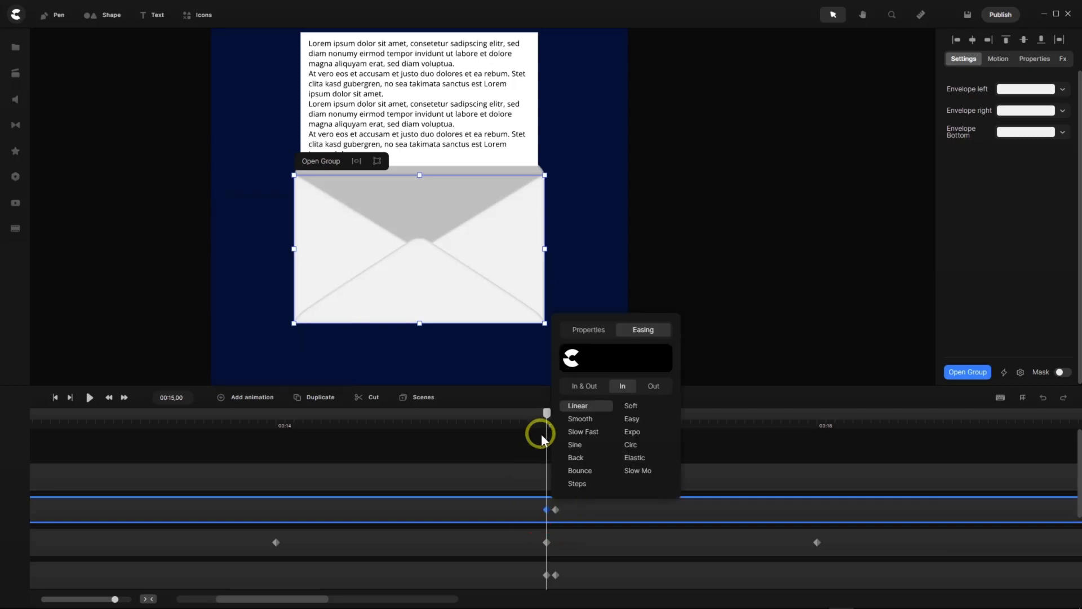
{"action": "left_click", "coordinate": [547, 416]}
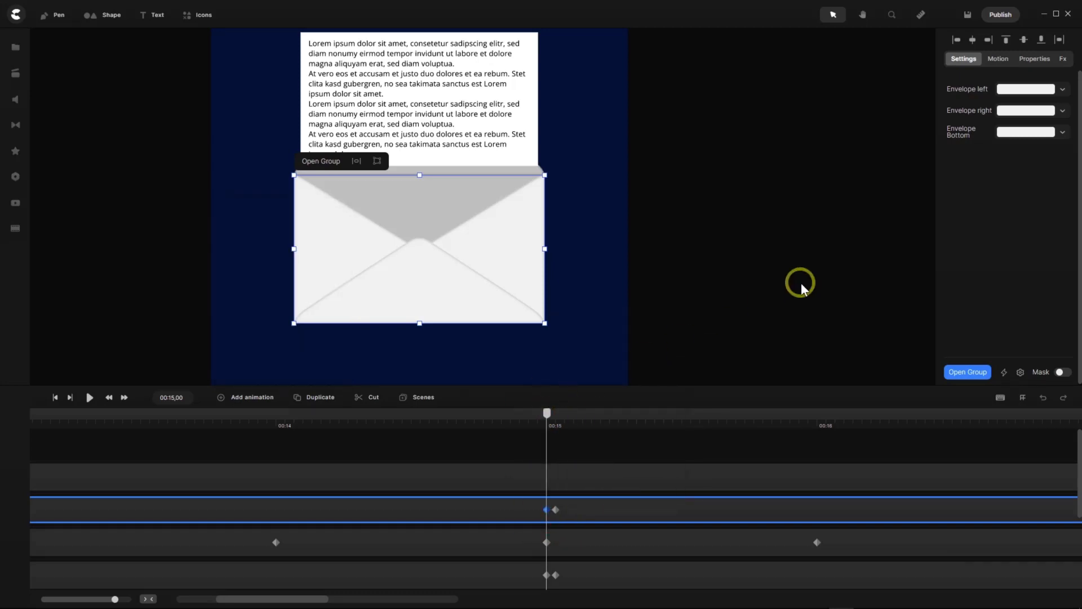
Set the upper envelope front group's opacity to 100% at its 00:15,01 keyframe.
{"action": "left_click", "coordinate": [1035, 60]}
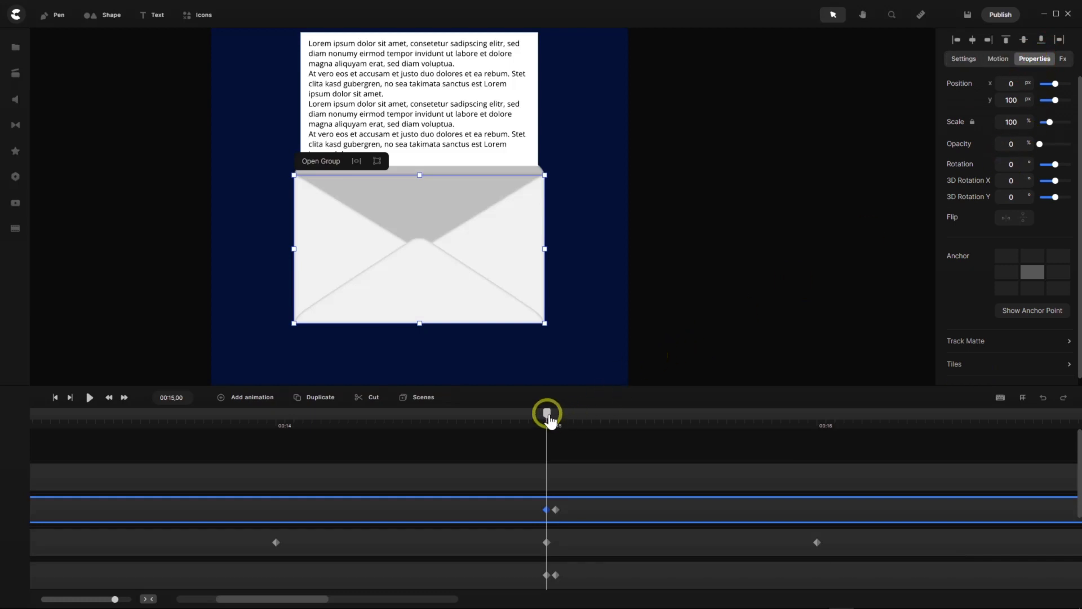
{"action": "left_click_drag", "start_coordinate": [551, 420], "coordinate": [556, 415]}
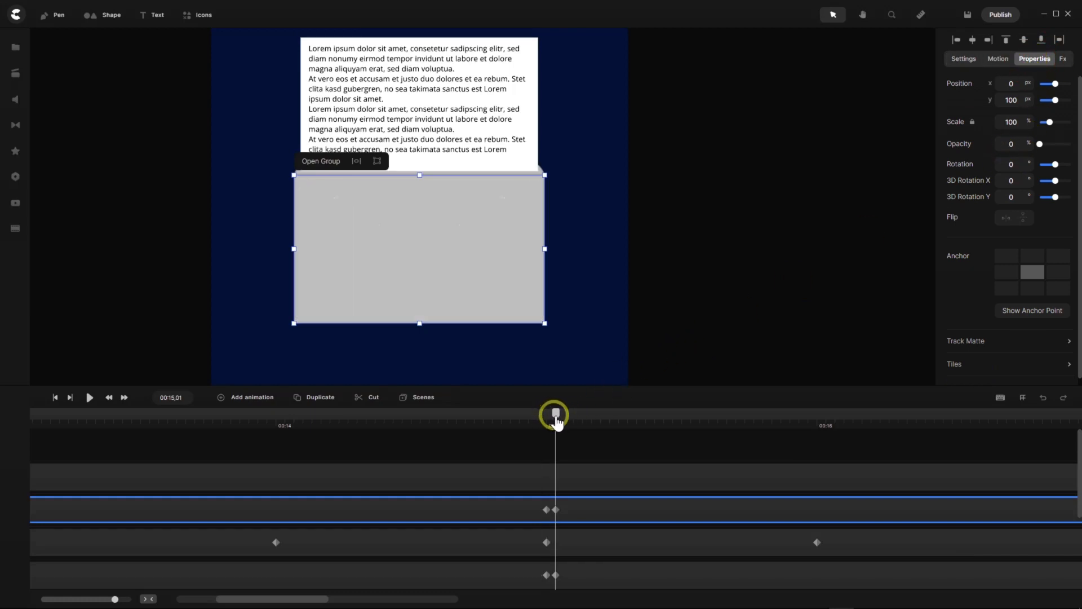
{"action": "left_click", "coordinate": [556, 510]}
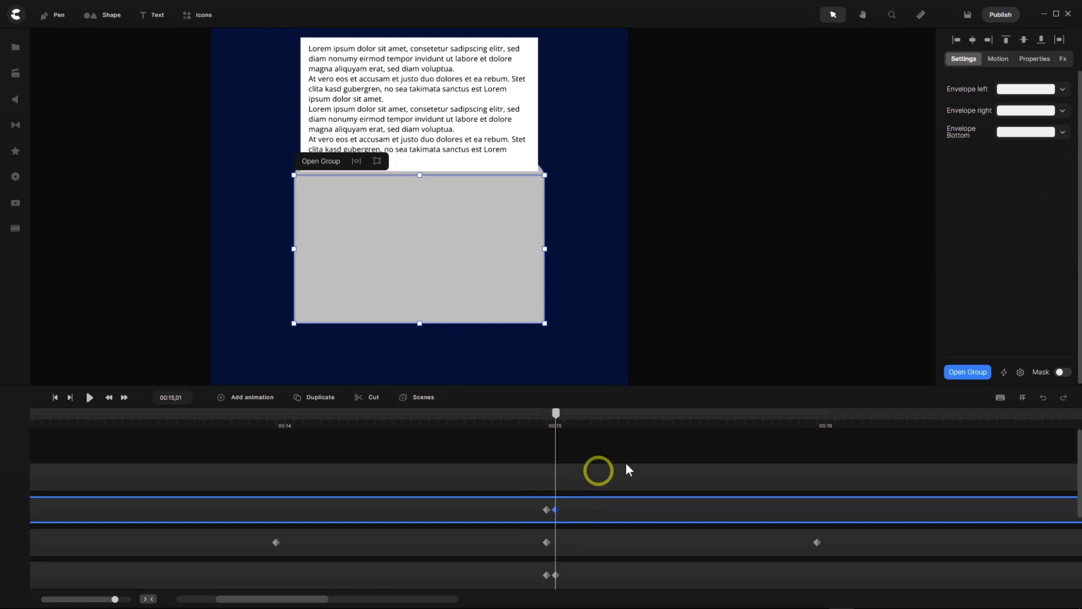
{"action": "left_click", "coordinate": [1032, 59]}
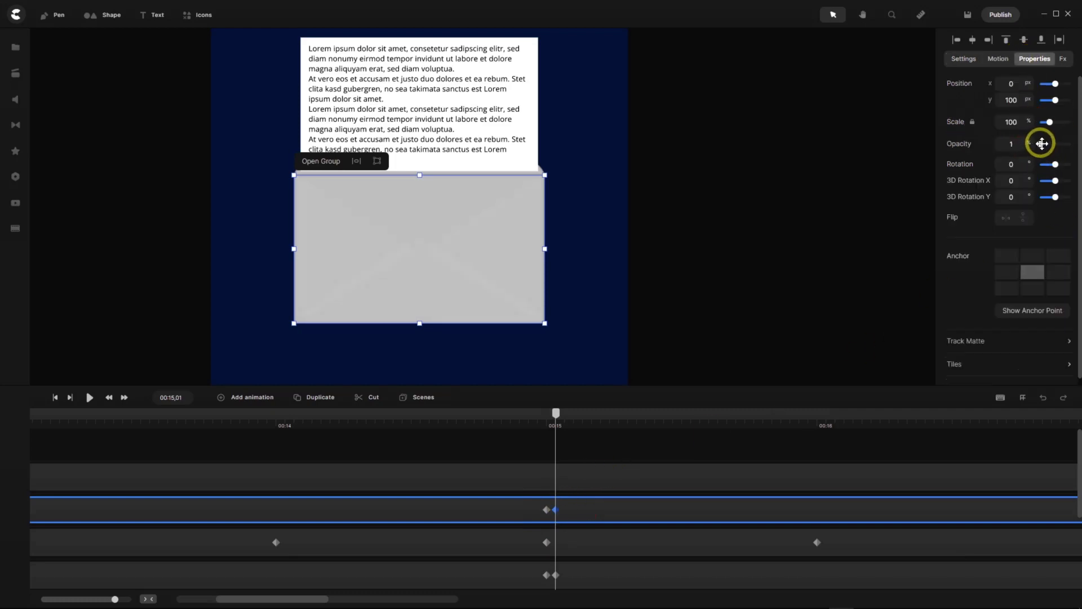
{"action": "left_click_drag", "start_coordinate": [1040, 144], "coordinate": [1073, 144]}
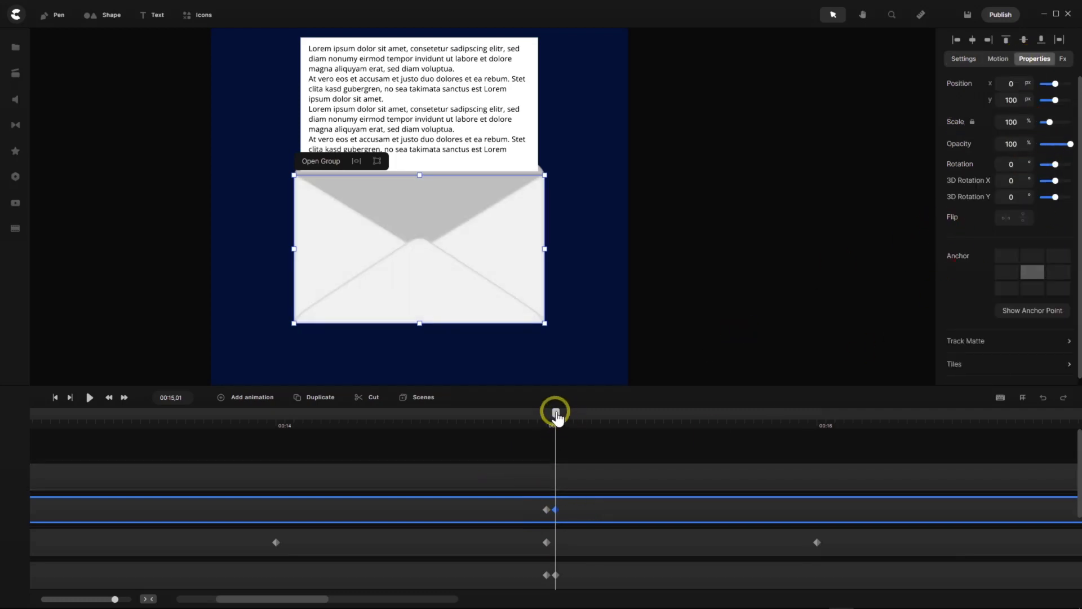
Play the letter's return by moving to 00:16,00, select Envelope Top, and review all layers' keyframes across the full timeline.
{"action": "left_click_drag", "start_coordinate": [556, 417], "coordinate": [822, 489]}
{"action": "left_click", "coordinate": [812, 480]}
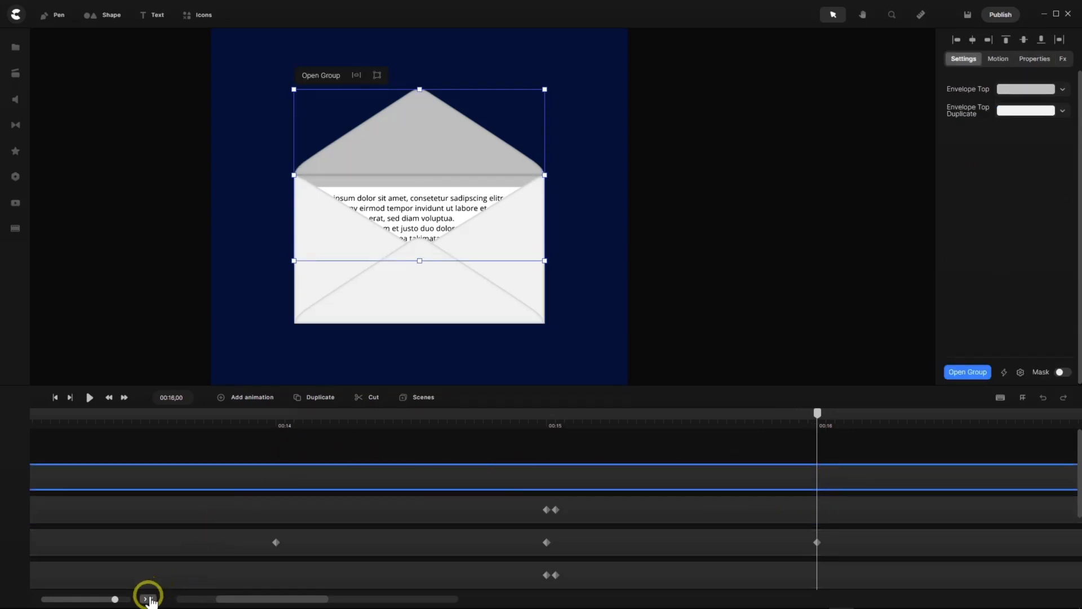
{"action": "left_click", "coordinate": [148, 599]}
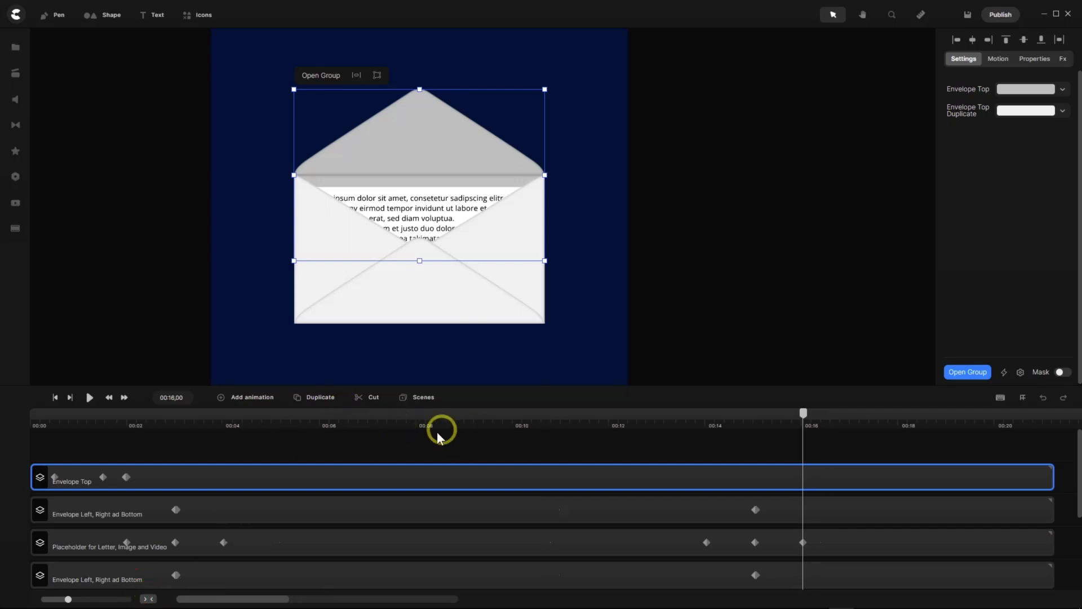
{"action": "scroll", "coordinate": [531, 479], "scroll_direction": "down", "scroll_amount": 2}
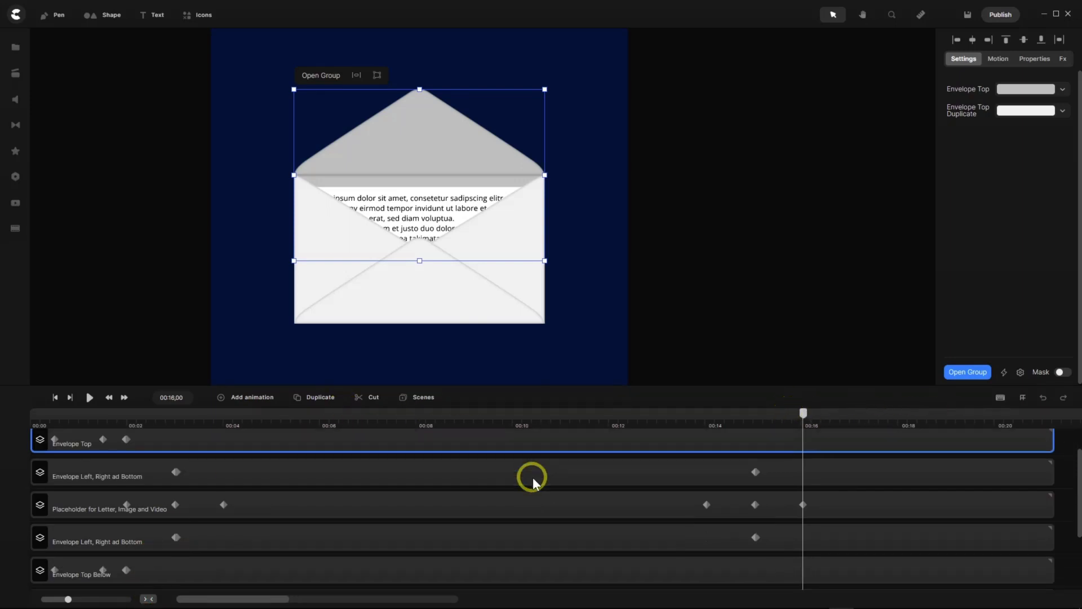
{"action": "scroll", "coordinate": [533, 479], "scroll_direction": "up", "scroll_amount": 1}
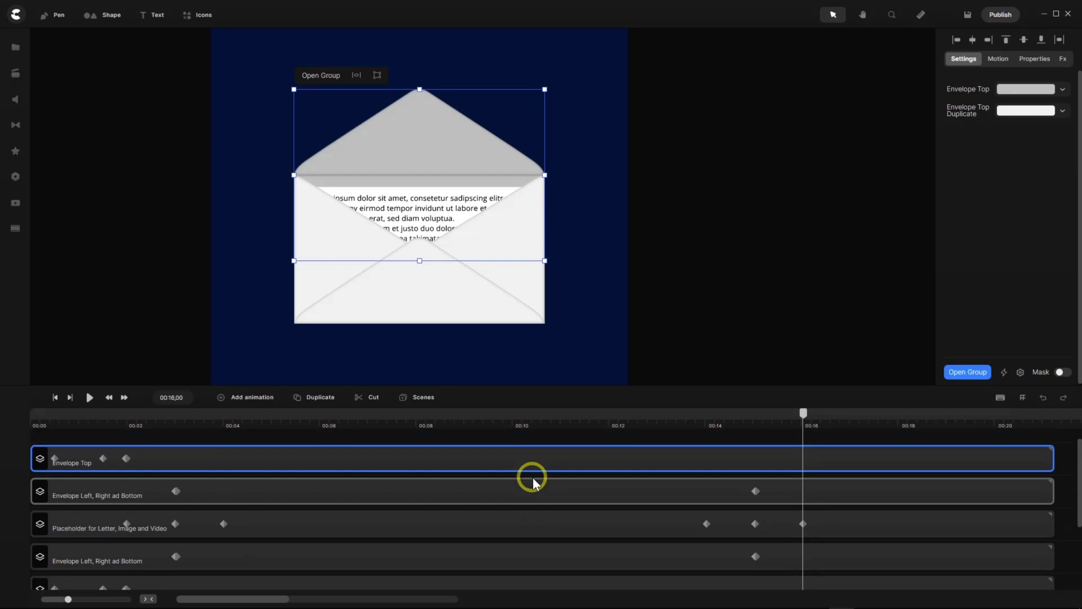
{"action": "scroll", "coordinate": [533, 476], "scroll_direction": "down", "scroll_amount": 1}
{"action": "scroll", "coordinate": [532, 477], "scroll_direction": "up", "scroll_amount": 1}
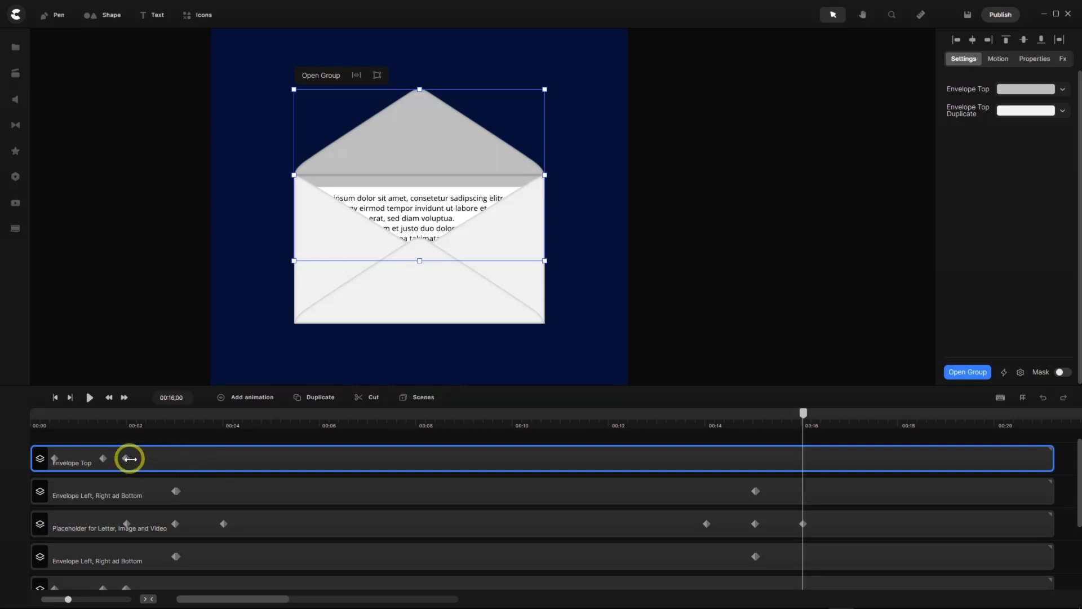
{"action": "scroll", "coordinate": [496, 468], "scroll_direction": "down", "scroll_amount": 2}
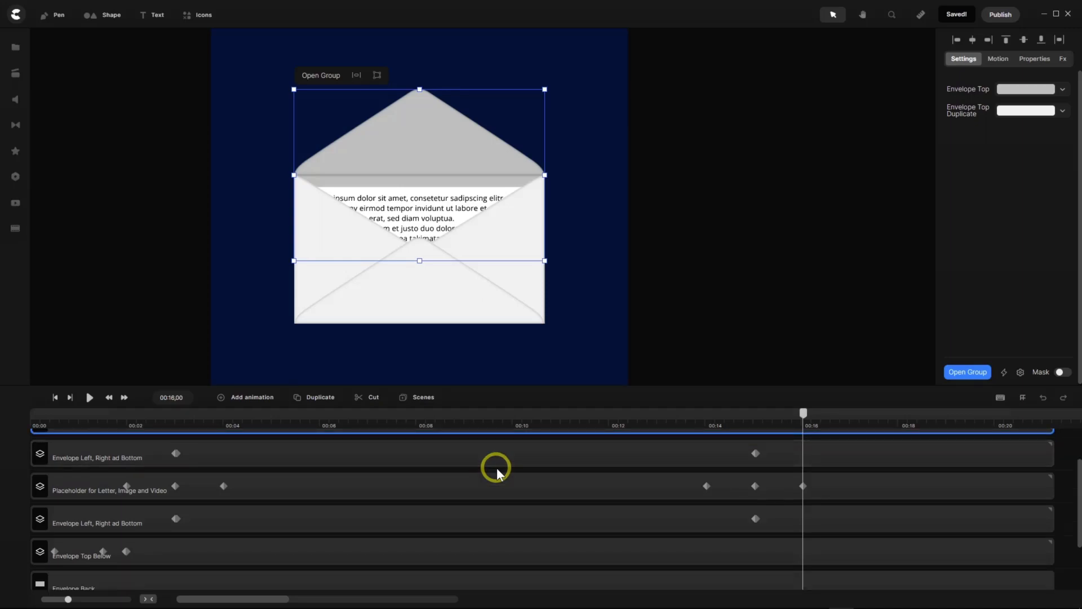
{"action": "scroll", "coordinate": [496, 468], "scroll_direction": "up", "scroll_amount": 2}
Scrub back through the animation to check the enlarged letter between its opening and closing keyframes.
{"action": "left_click_drag", "start_coordinate": [816, 422], "coordinate": [266, 446]}
{"action": "left_click_drag", "start_coordinate": [405, 457], "coordinate": [438, 458]}
{"action": "right_click", "coordinate": [439, 458]}
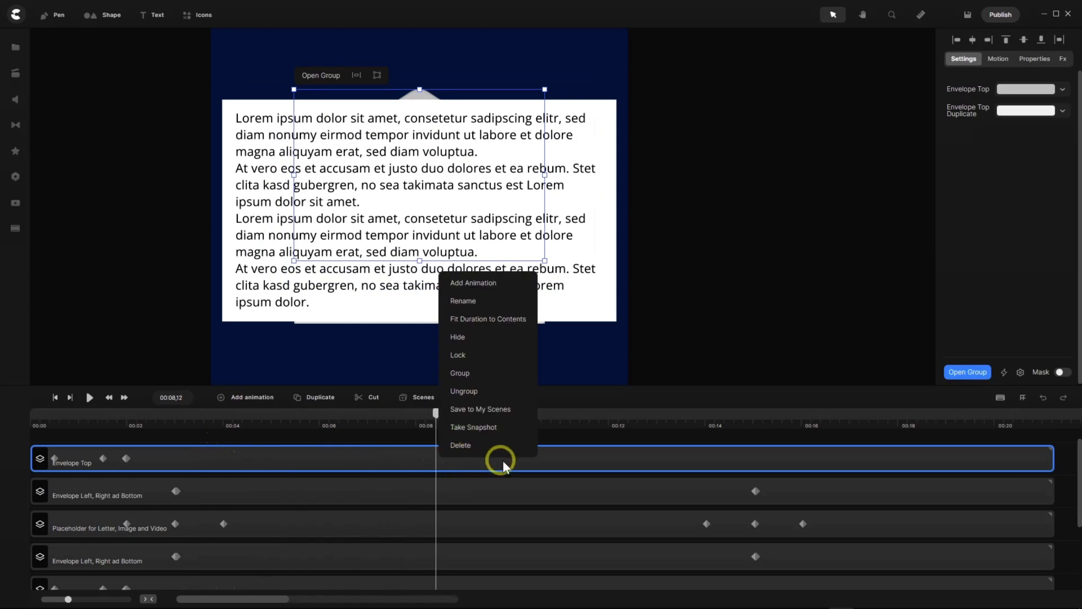
{"action": "left_click", "coordinate": [429, 431]}
Move the playhead to the letter's final keyframe at 00:15,30 and select the Envelope Top Below layer.
{"action": "left_click_drag", "start_coordinate": [435, 411], "coordinate": [803, 459]}
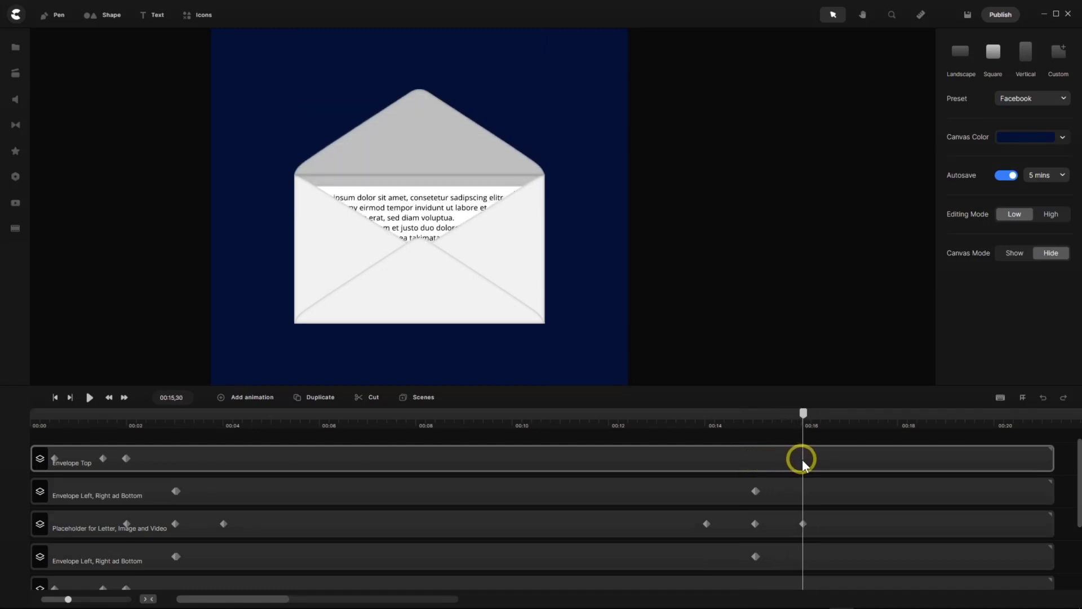
{"action": "left_click", "coordinate": [803, 459]}
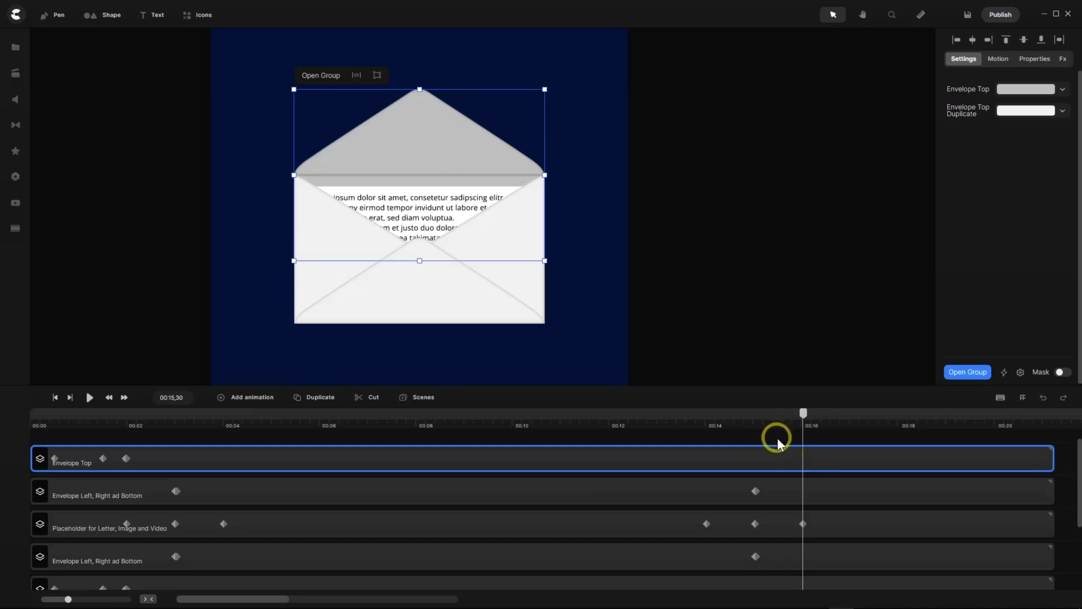
{"action": "left_click_drag", "start_coordinate": [804, 414], "coordinate": [803, 451]}
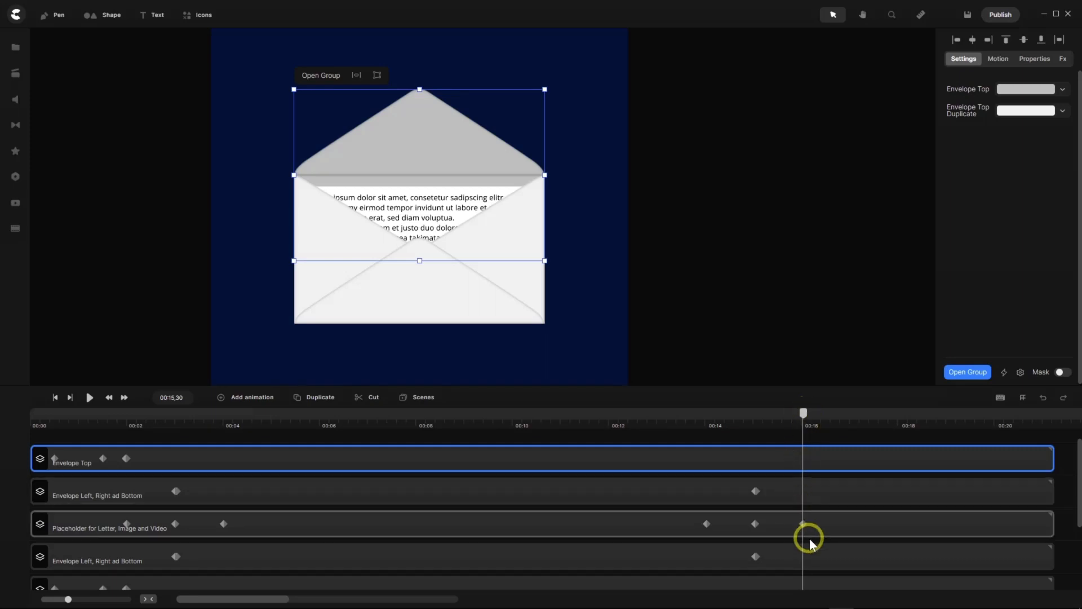
{"action": "mouse_move", "coordinate": [805, 415]}
{"action": "left_mouse_down"}
{"action": "mouse_move", "coordinate": [776, 415]}
{"action": "mouse_move", "coordinate": [804, 417]}
{"action": "left_mouse_up"}
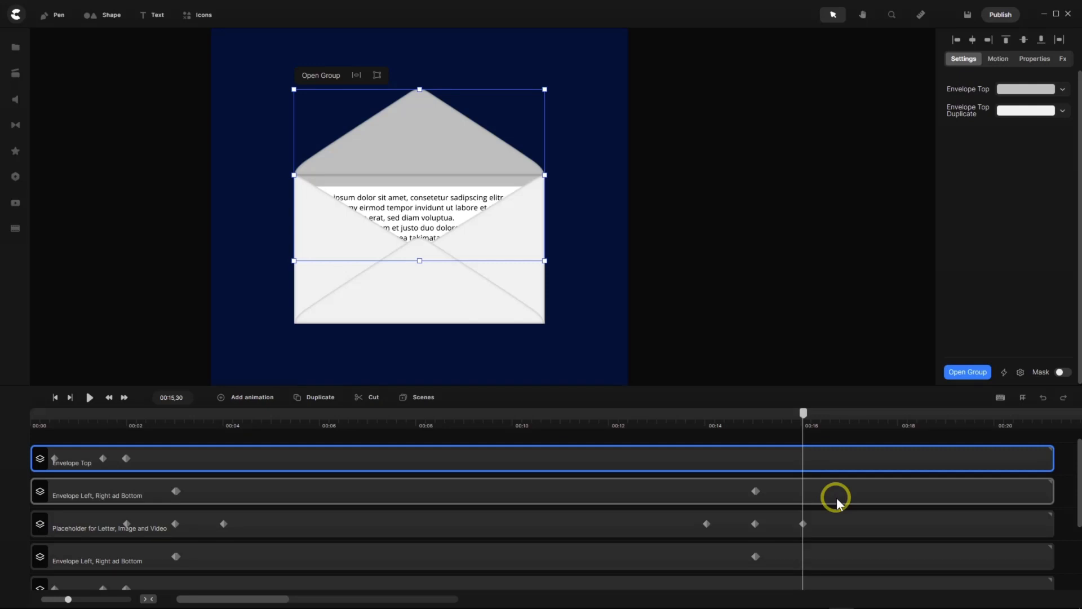
{"action": "scroll", "coordinate": [837, 494], "scroll_direction": "down", "scroll_amount": 3}
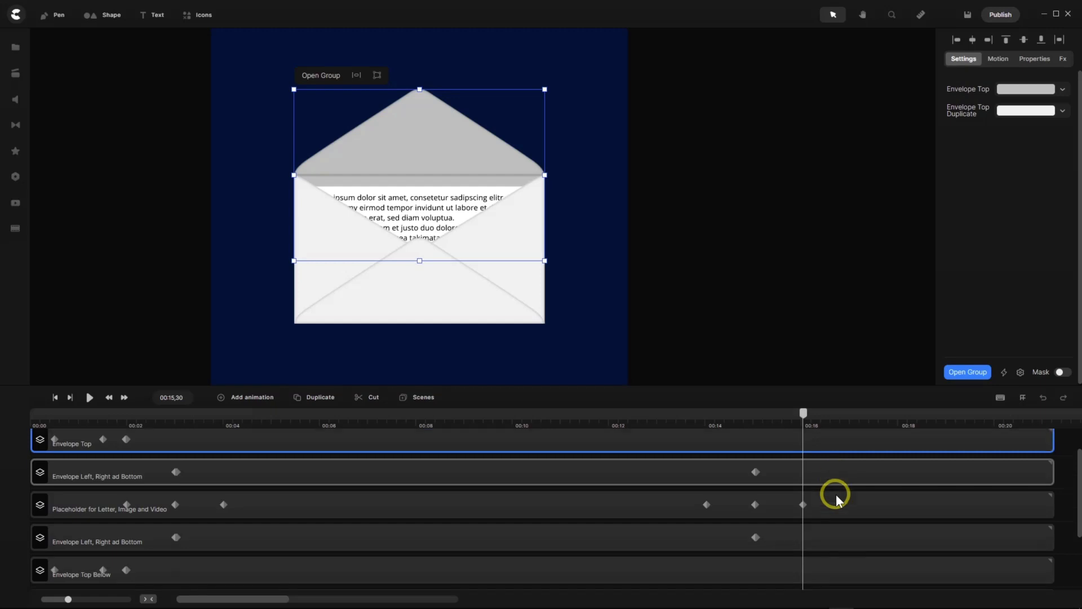
{"action": "left_click", "coordinate": [837, 495]}
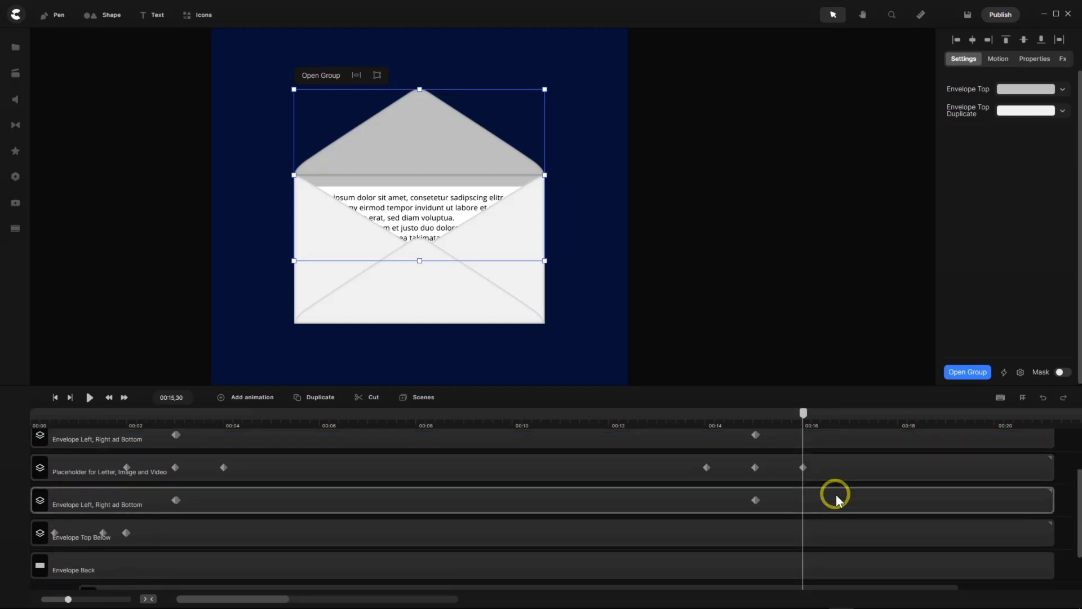
{"action": "left_click", "coordinate": [191, 524]}
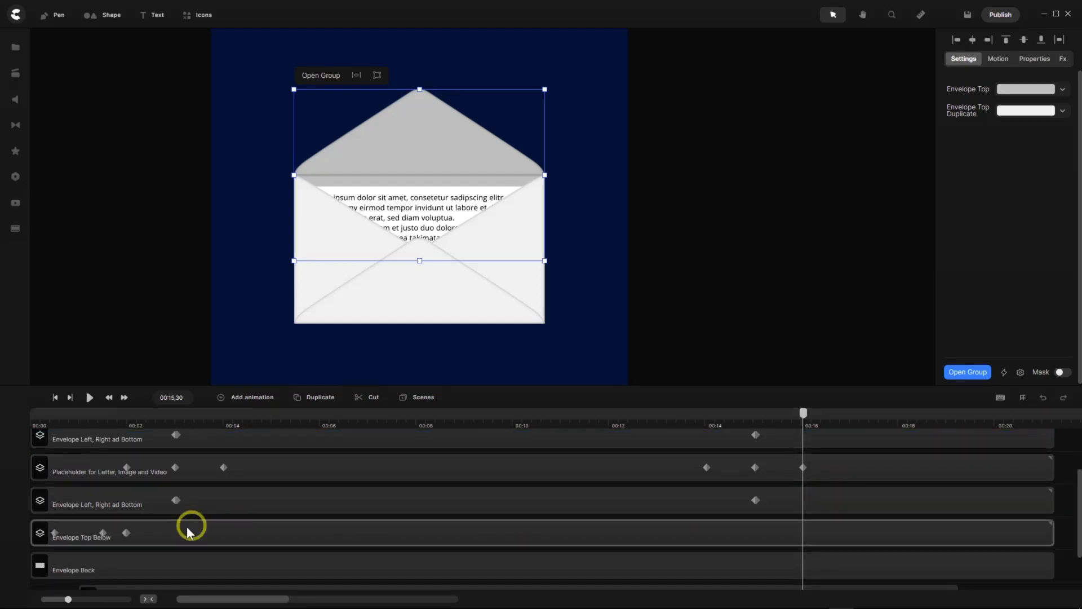
{"action": "left_click", "coordinate": [788, 535]}
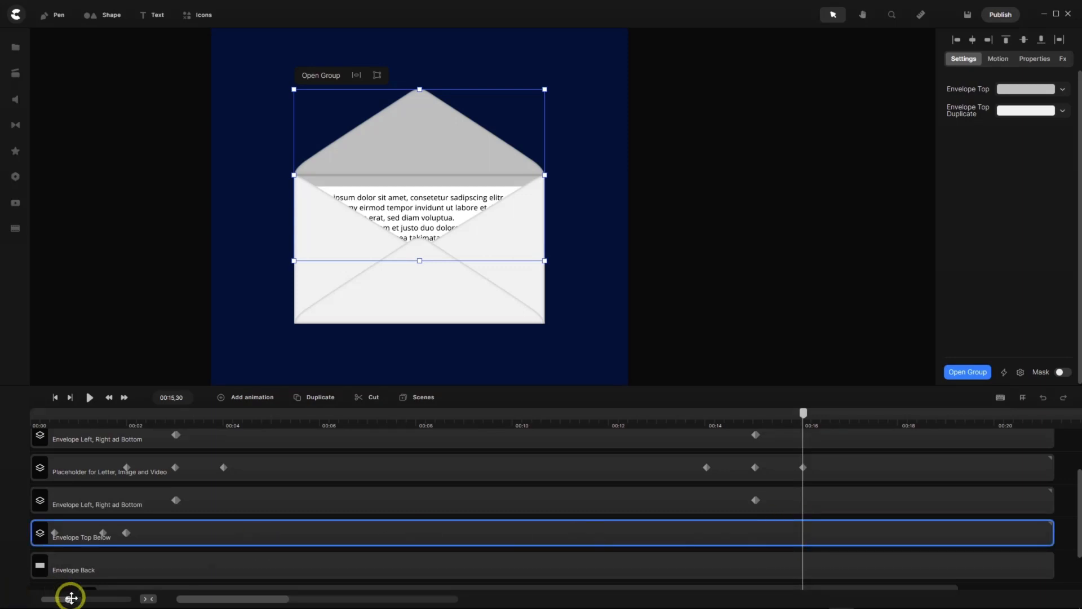
Add an opacity animation to Envelope Top Below at the letter's final keyframe, with its end keyframe at 00:16,01.
{"action": "left_click_drag", "start_coordinate": [71, 598], "coordinate": [111, 599]}
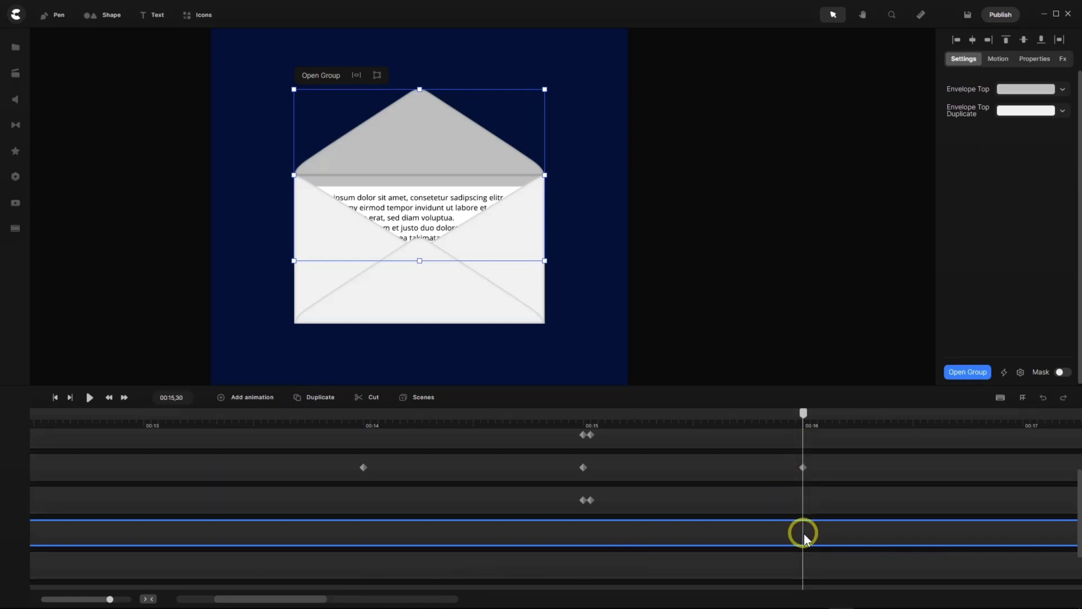
{"action": "left_click", "coordinate": [223, 398]}
{"action": "left_click", "coordinate": [255, 298]}
{"action": "left_click", "coordinate": [257, 220]}
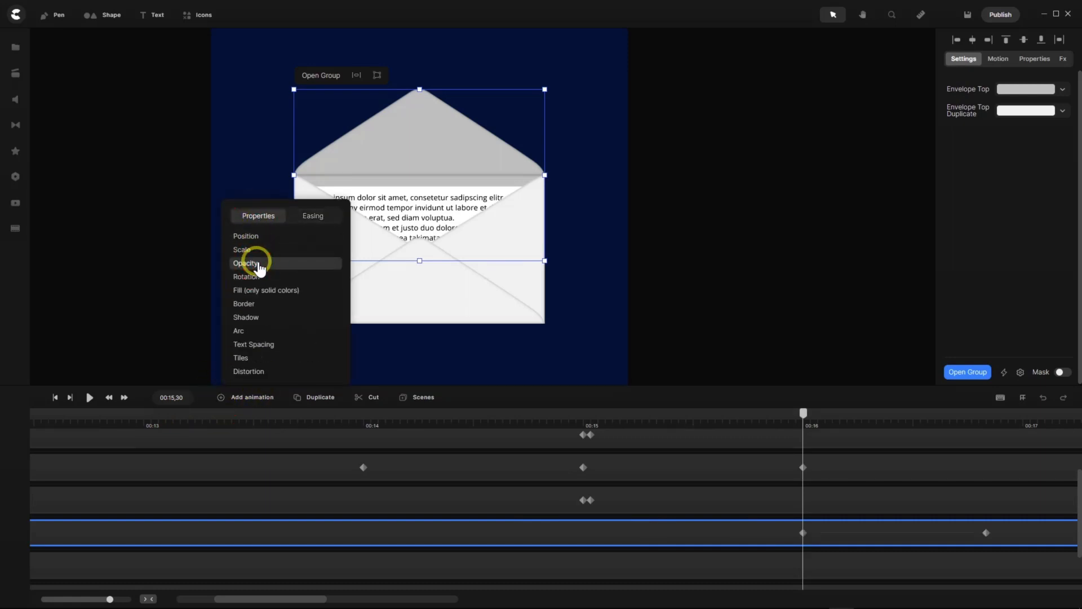
{"action": "left_click", "coordinate": [804, 415]}
{"action": "left_click_drag", "start_coordinate": [806, 420], "coordinate": [813, 422]}
{"action": "left_click_drag", "start_coordinate": [988, 536], "coordinate": [812, 536]}
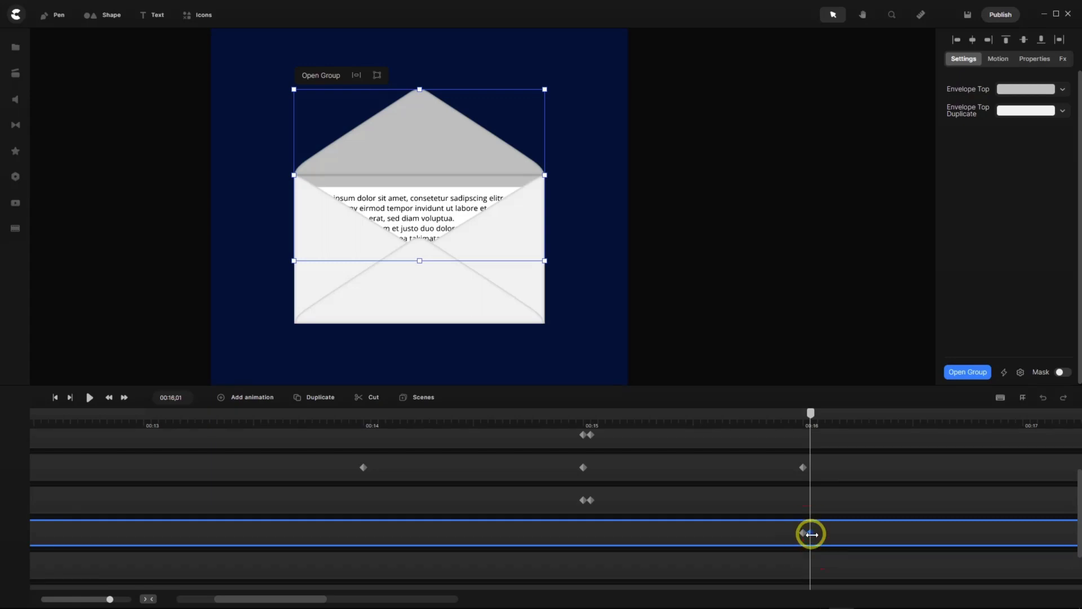
Set Envelope Top Below's opacity to 0% at its 00:16,01 keyframe and check the preceding frame.
{"action": "left_click", "coordinate": [1034, 59]}
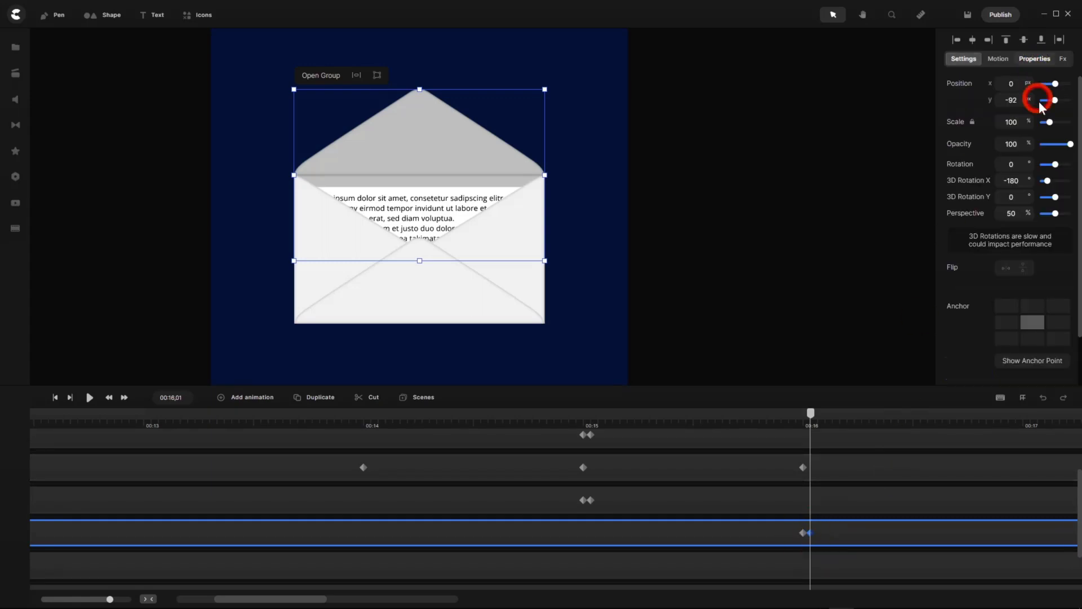
{"action": "left_click_drag", "start_coordinate": [1071, 144], "coordinate": [1006, 144]}
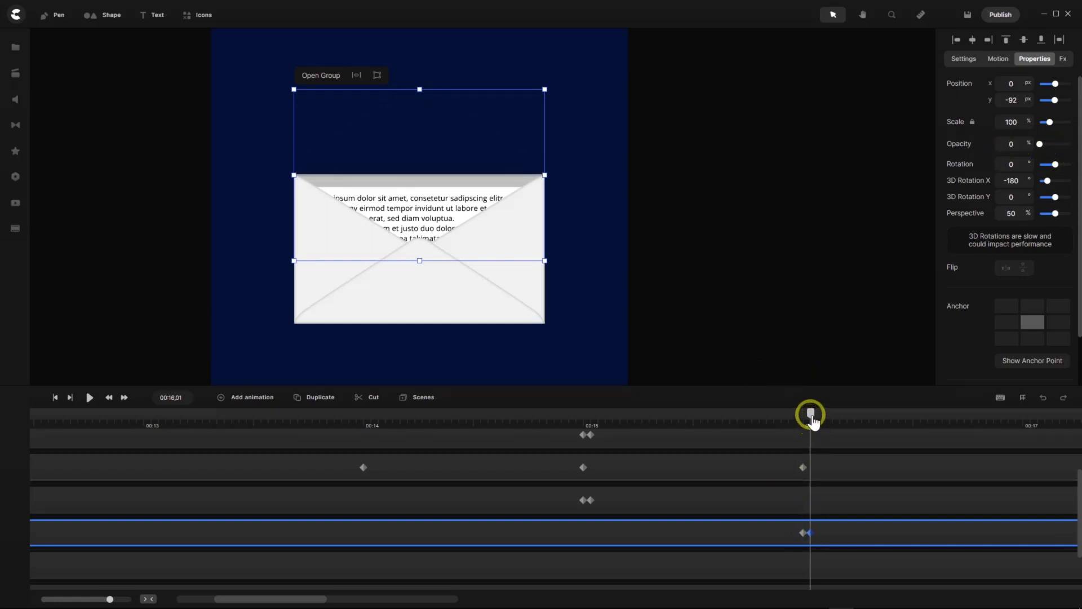
{"action": "left_click_drag", "start_coordinate": [810, 417], "coordinate": [809, 418]}
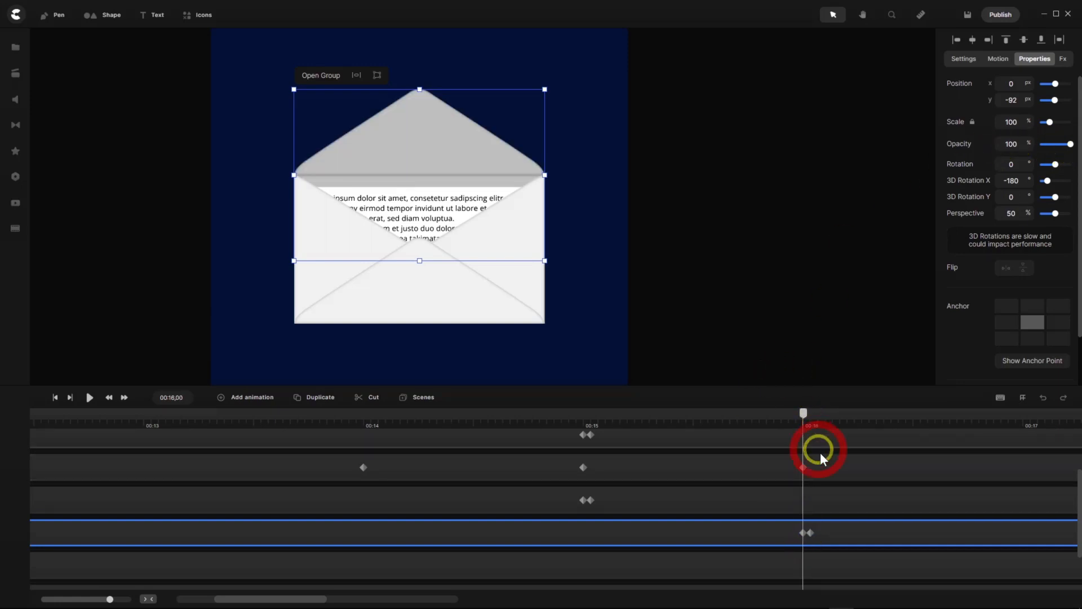
Add a linear In & Out opacity animation to the Envelope Top layer, with keyframes at 00:16,00 and 00:16,01.
{"action": "scroll", "coordinate": [831, 499], "scroll_direction": "up", "scroll_amount": 3}
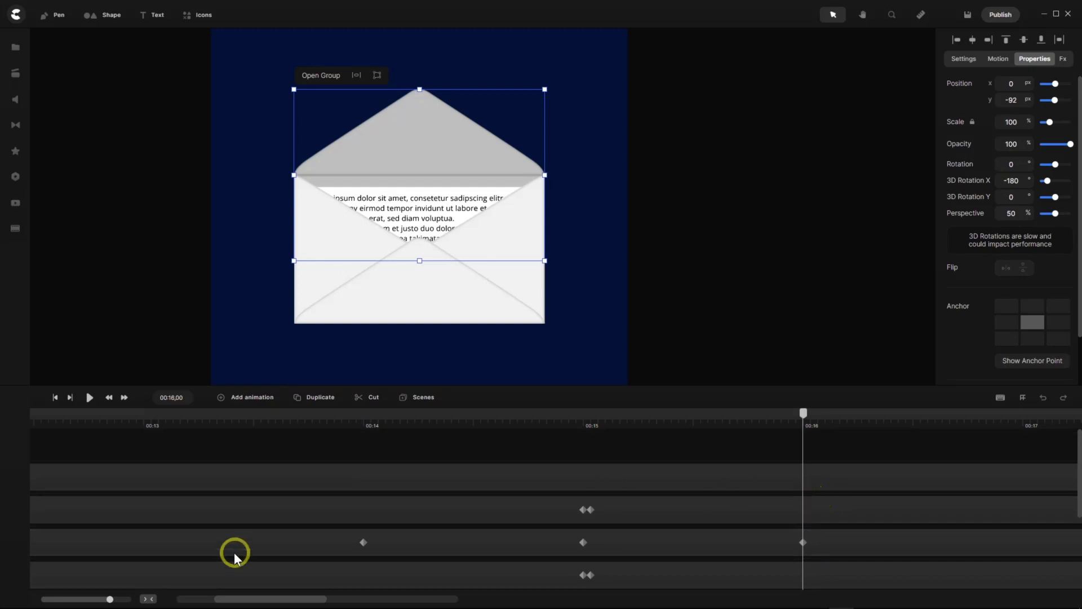
{"action": "mouse_move", "coordinate": [224, 598]}
{"action": "left_mouse_down"}
{"action": "mouse_move", "coordinate": [186, 602]}
{"action": "mouse_move", "coordinate": [227, 601]}
{"action": "left_mouse_up"}
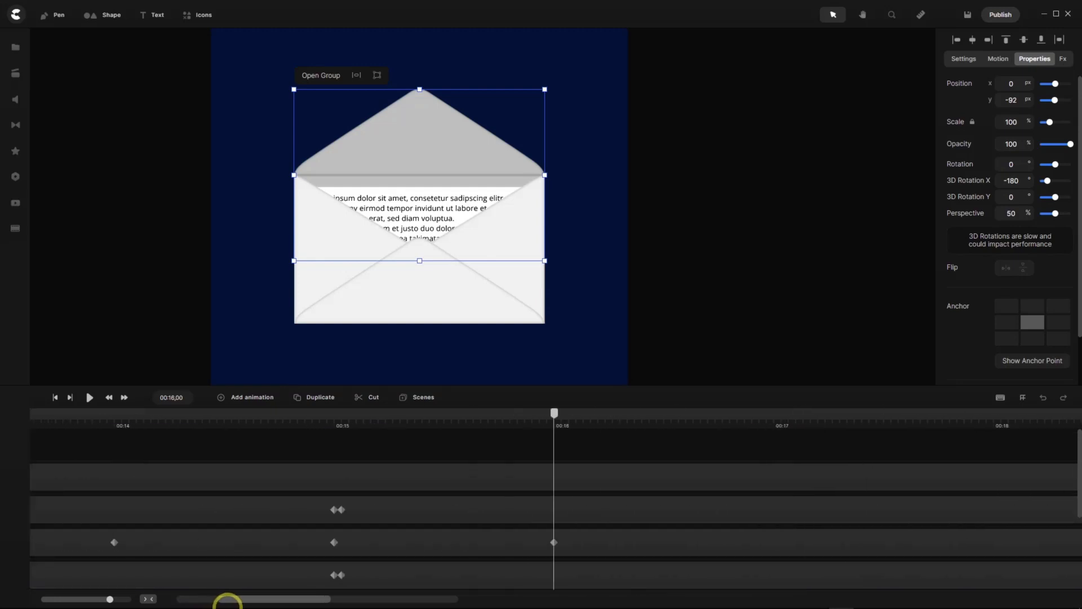
{"action": "left_click", "coordinate": [566, 472]}
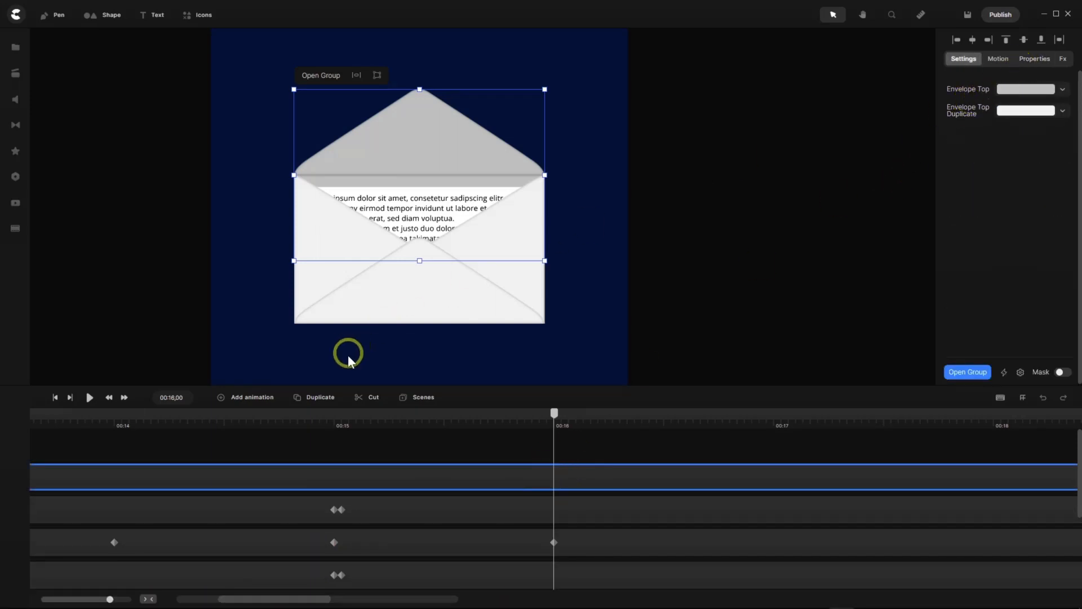
{"action": "left_click", "coordinate": [221, 397]}
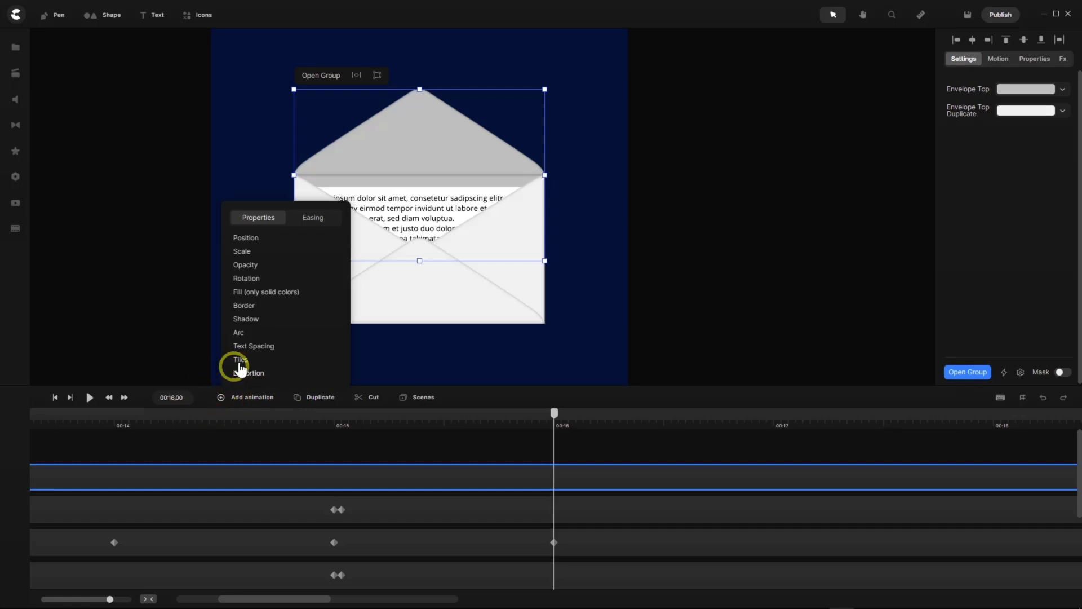
{"action": "left_click", "coordinate": [279, 268]}
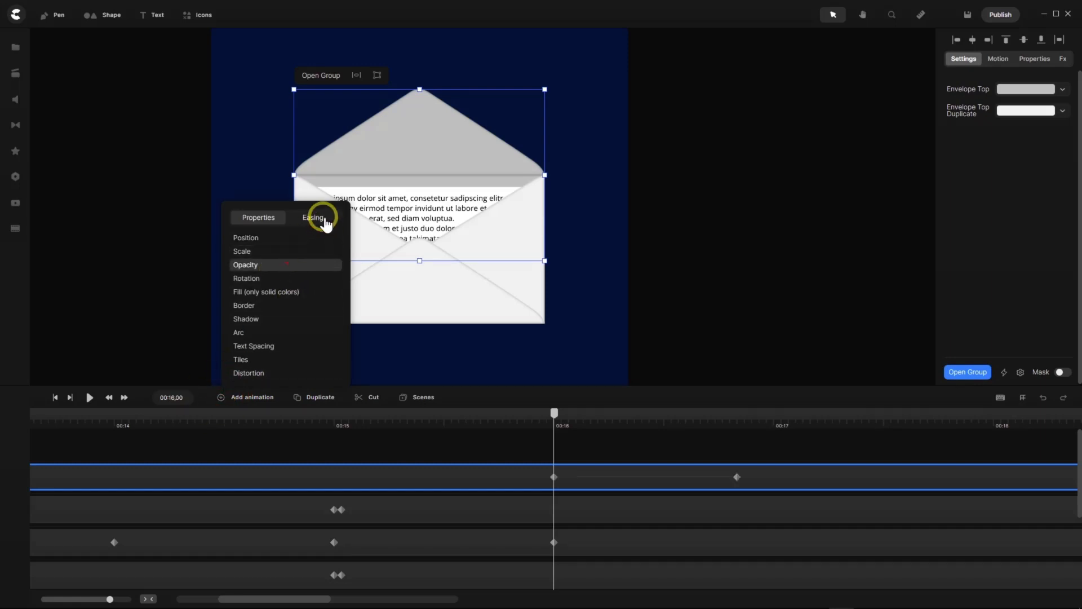
{"action": "left_click", "coordinate": [313, 218]}
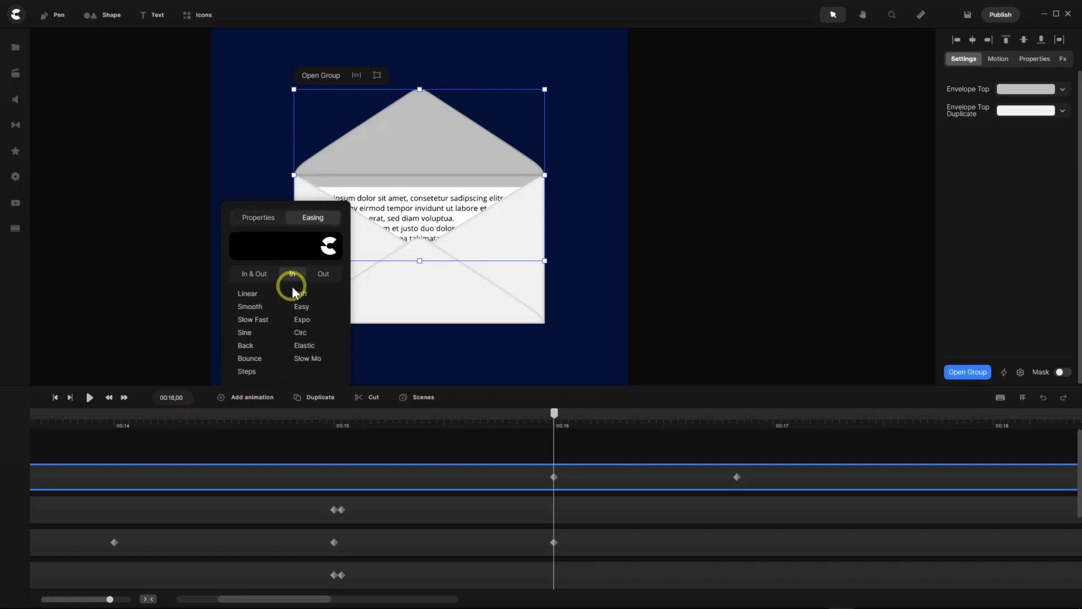
{"action": "left_click", "coordinate": [255, 275]}
{"action": "left_click", "coordinate": [248, 293]}
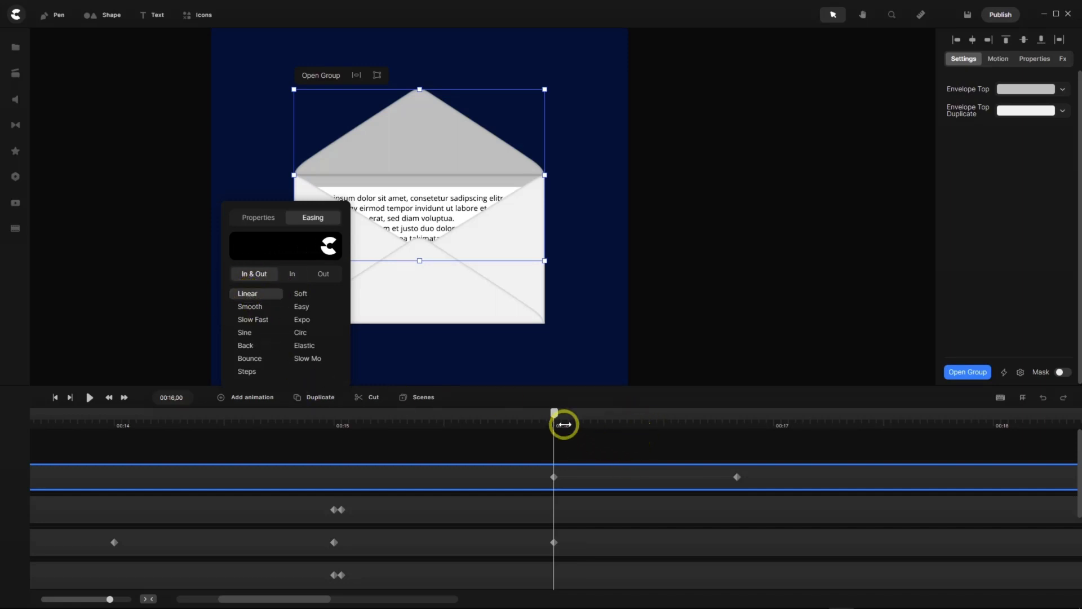
{"action": "left_click_drag", "start_coordinate": [559, 416], "coordinate": [562, 416]}
{"action": "left_click", "coordinate": [737, 477]}
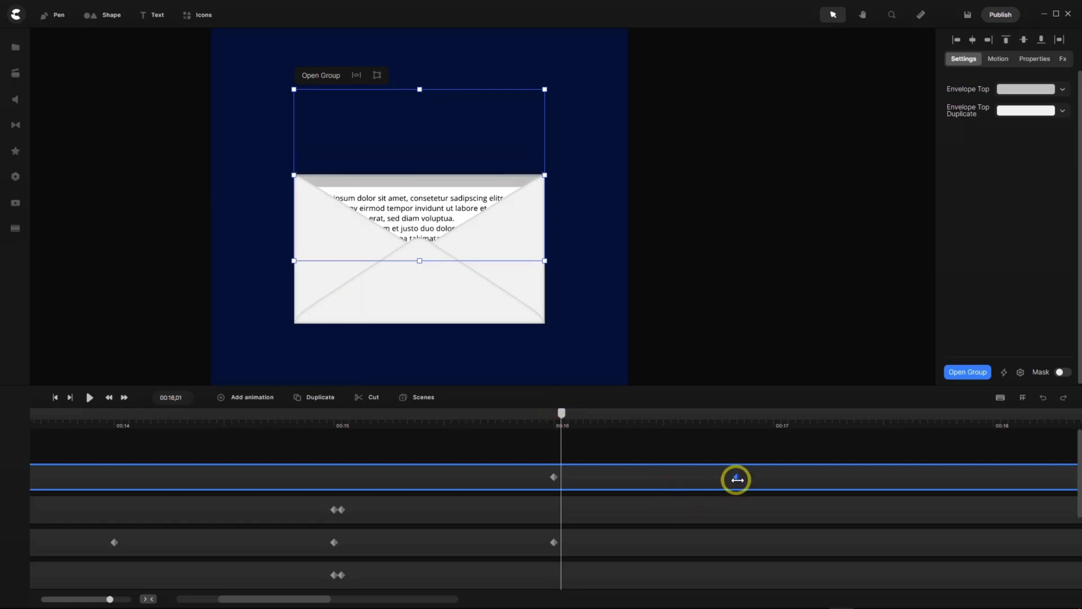
{"action": "left_click_drag", "start_coordinate": [741, 478], "coordinate": [558, 480]}
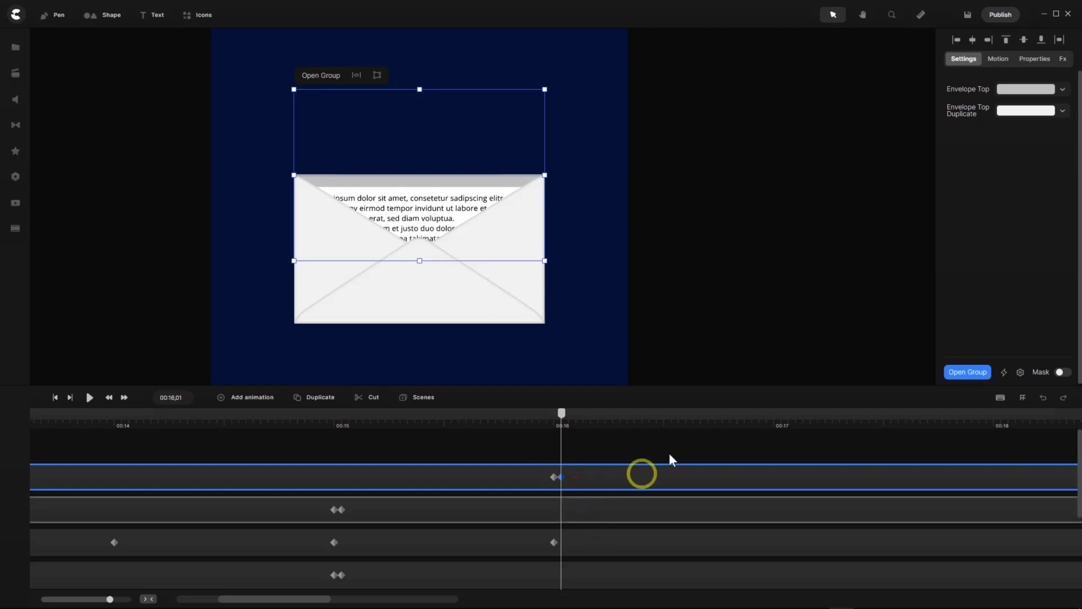
Set Envelope Top's opacity to 100% at its 00:16,01 keyframe and scrub across the change.
{"action": "left_click", "coordinate": [1035, 59]}
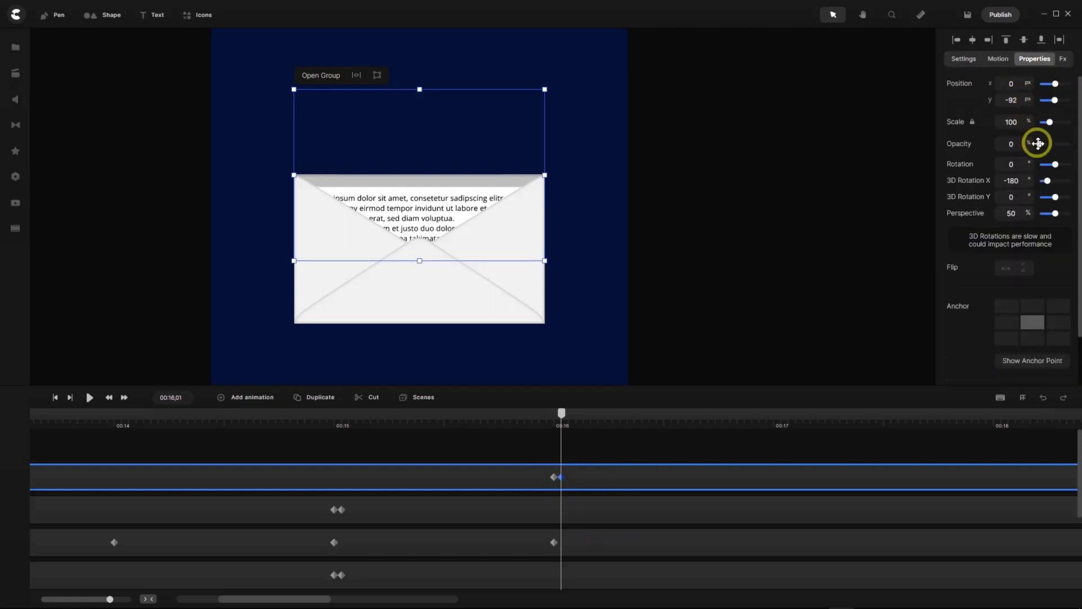
{"action": "left_click_drag", "start_coordinate": [1040, 144], "coordinate": [1074, 143]}
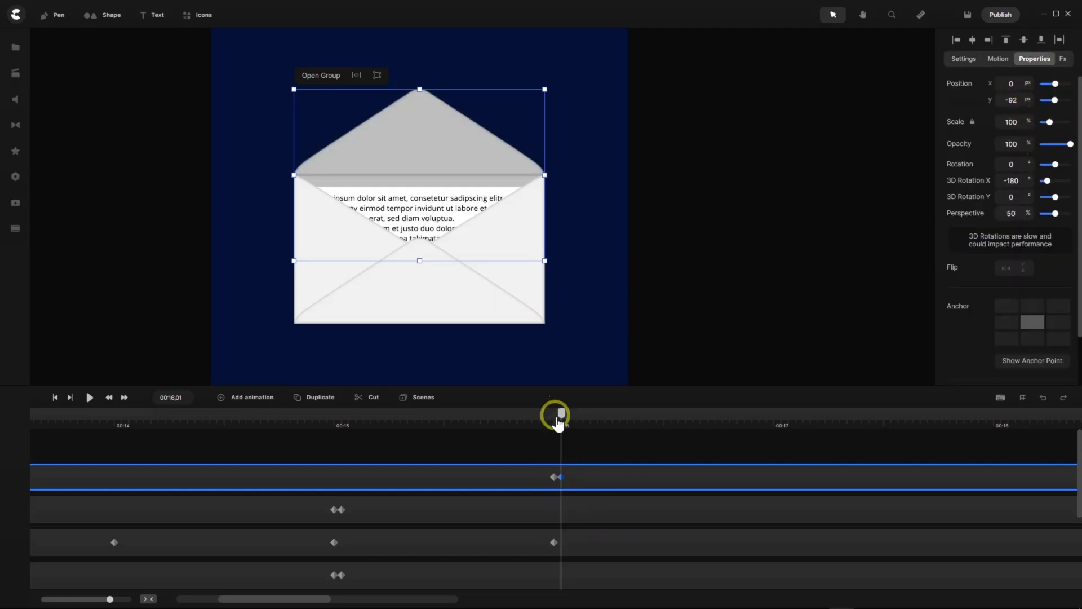
{"action": "left_click_drag", "start_coordinate": [562, 415], "coordinate": [575, 441]}
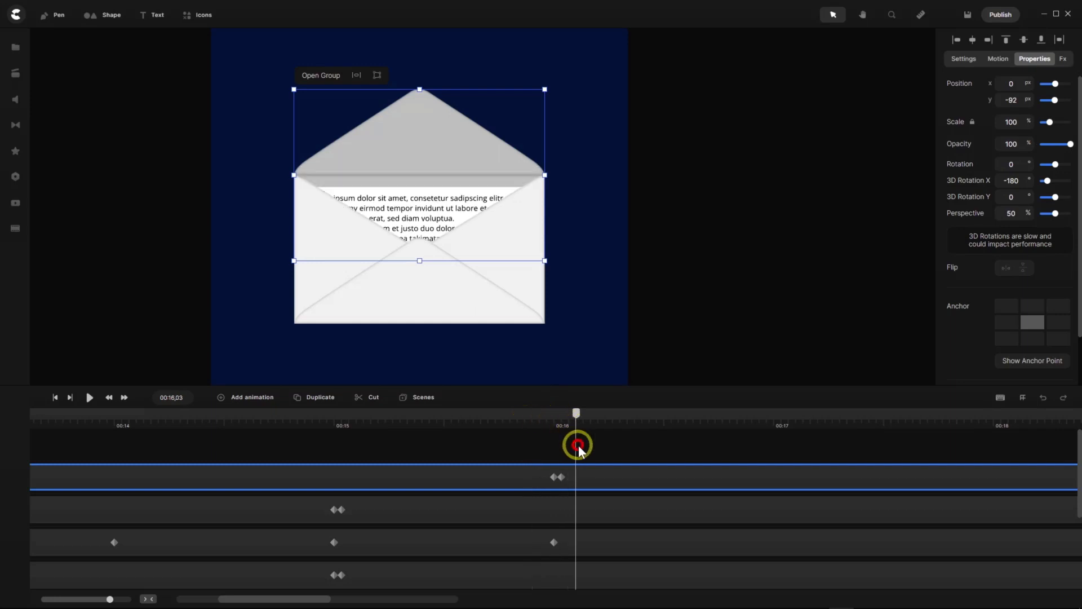
Apply linear In & Out easing to Envelope Top Below's opacity keyframe at 00:16,01.
{"action": "scroll", "coordinate": [602, 451], "scroll_direction": "down", "scroll_amount": 3}
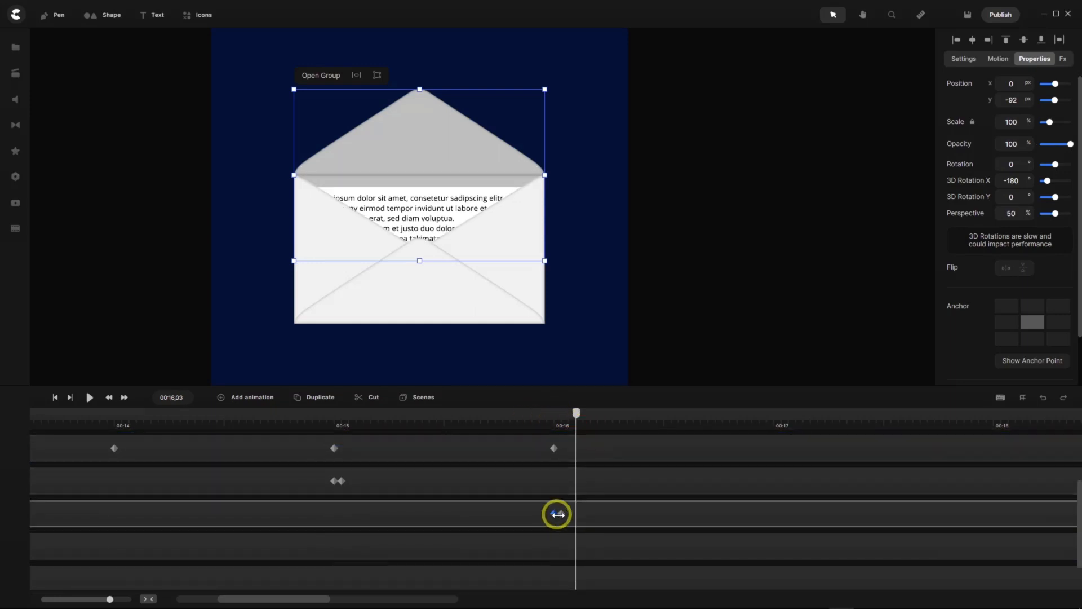
{"action": "left_click", "coordinate": [560, 513]}
{"action": "left_click", "coordinate": [560, 513]}
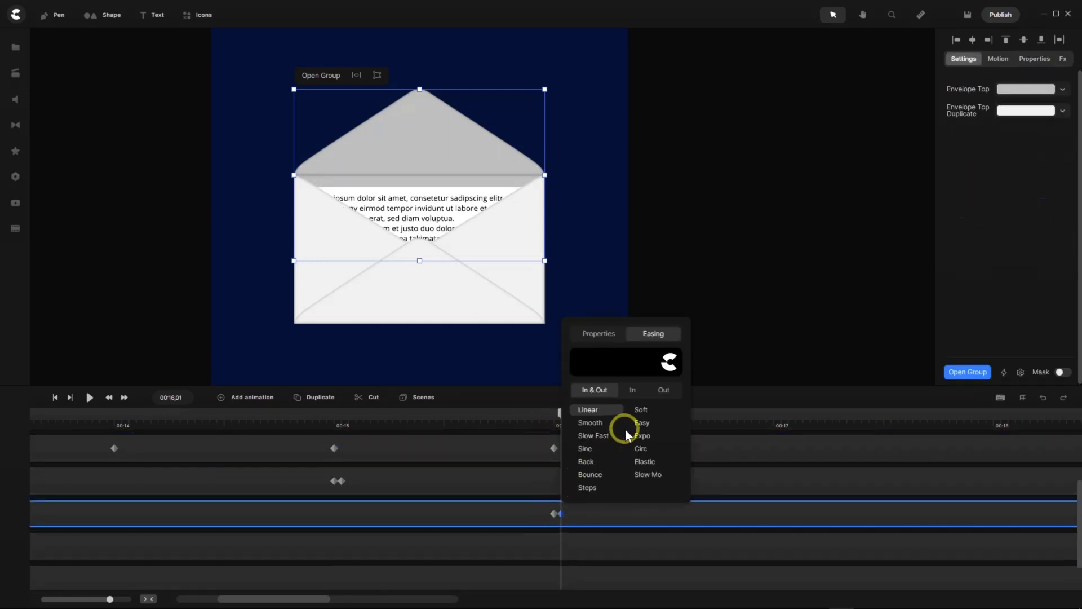
{"action": "left_click", "coordinate": [600, 393]}
{"action": "left_click", "coordinate": [590, 412]}
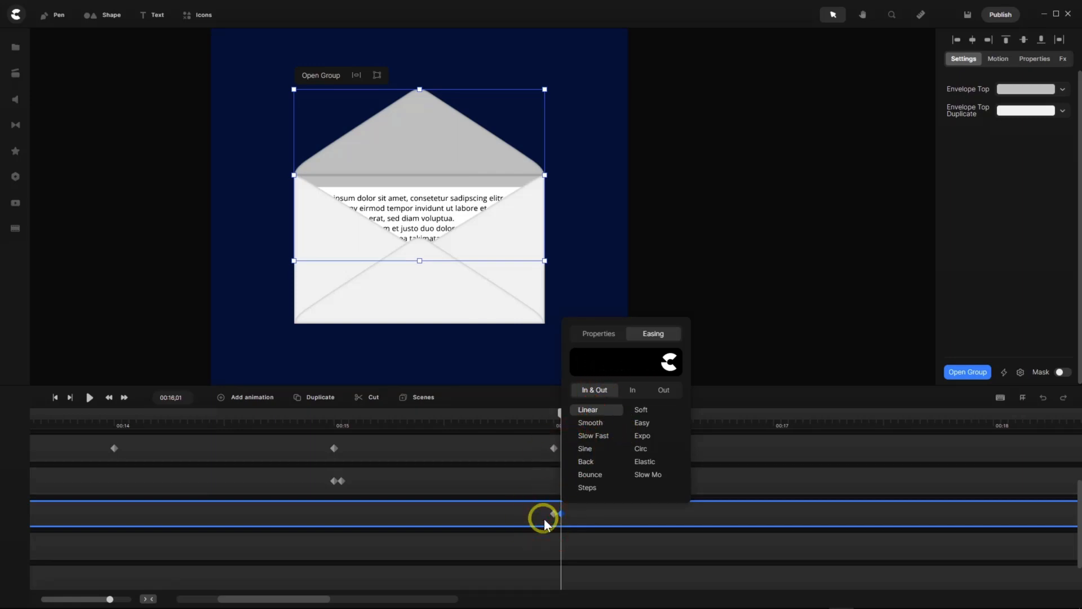
{"action": "left_click", "coordinate": [744, 302]}
Scrub around 00:16,00 to compare the letter's final keyframe with the flap's opacity switch.
{"action": "left_click_drag", "start_coordinate": [550, 415], "coordinate": [562, 449]}
{"action": "left_click", "coordinate": [561, 447]}
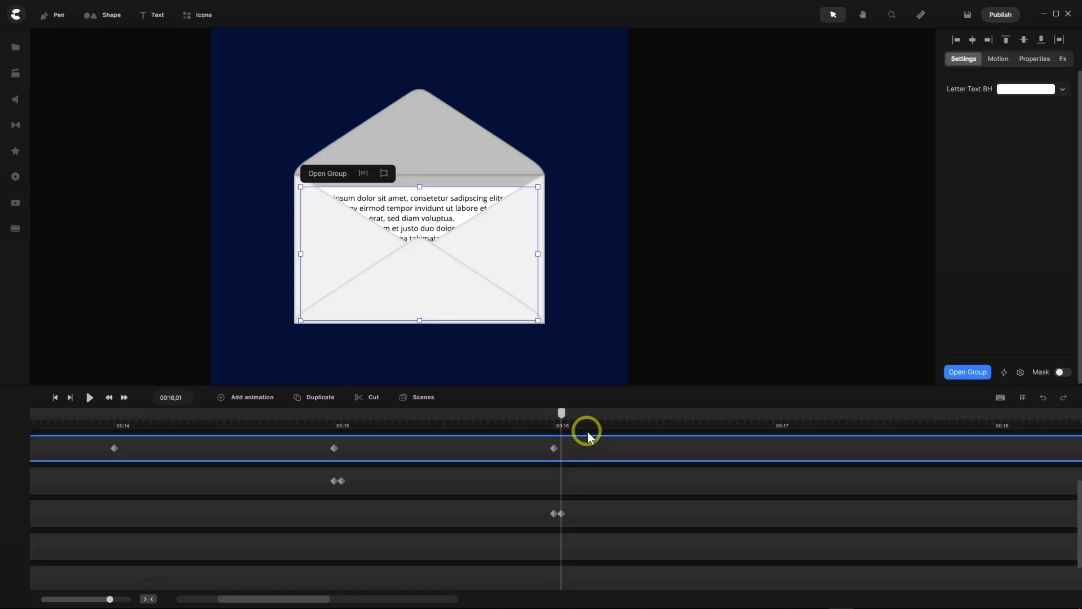
{"action": "left_click_drag", "start_coordinate": [563, 418], "coordinate": [550, 416]}
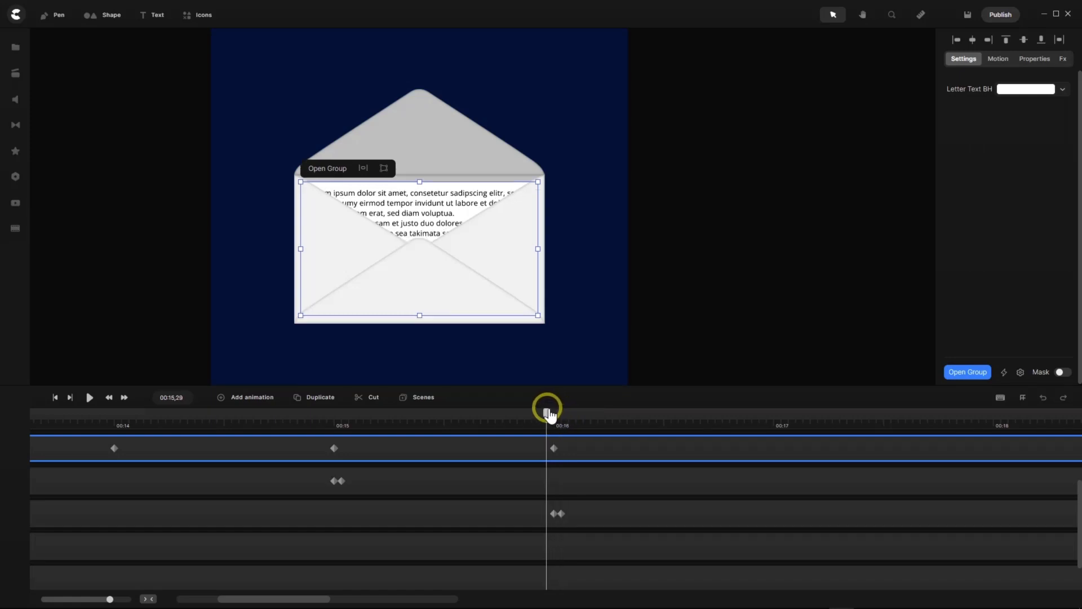
{"action": "left_click", "coordinate": [554, 451]}
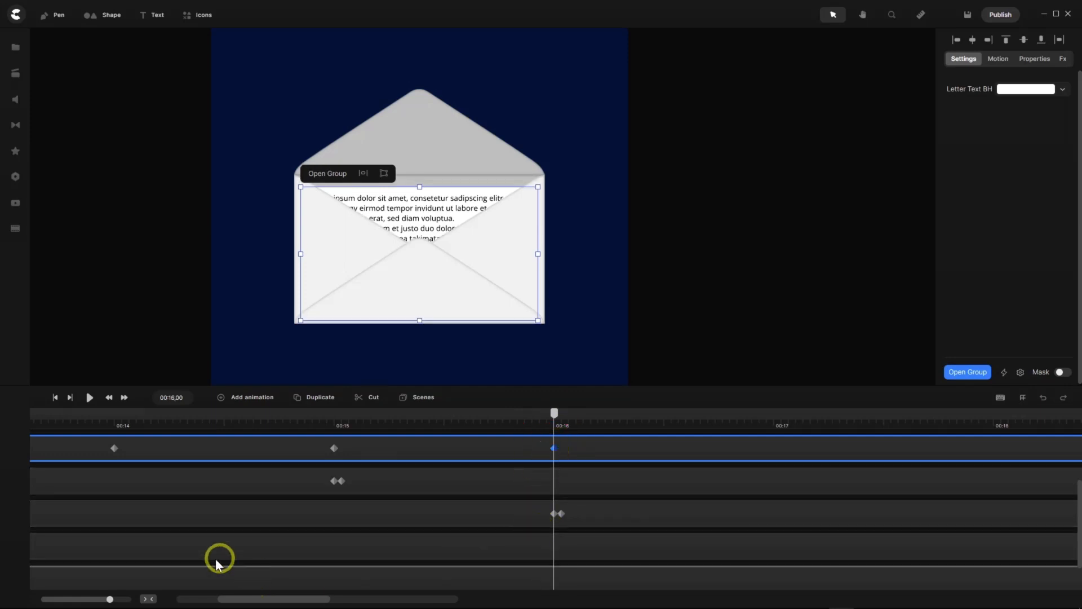
Shift Envelope Top Below's pair of opacity keyframes one frame earlier so the second sits at 00:16,00.
{"action": "left_click_drag", "start_coordinate": [111, 600], "coordinate": [138, 601]}
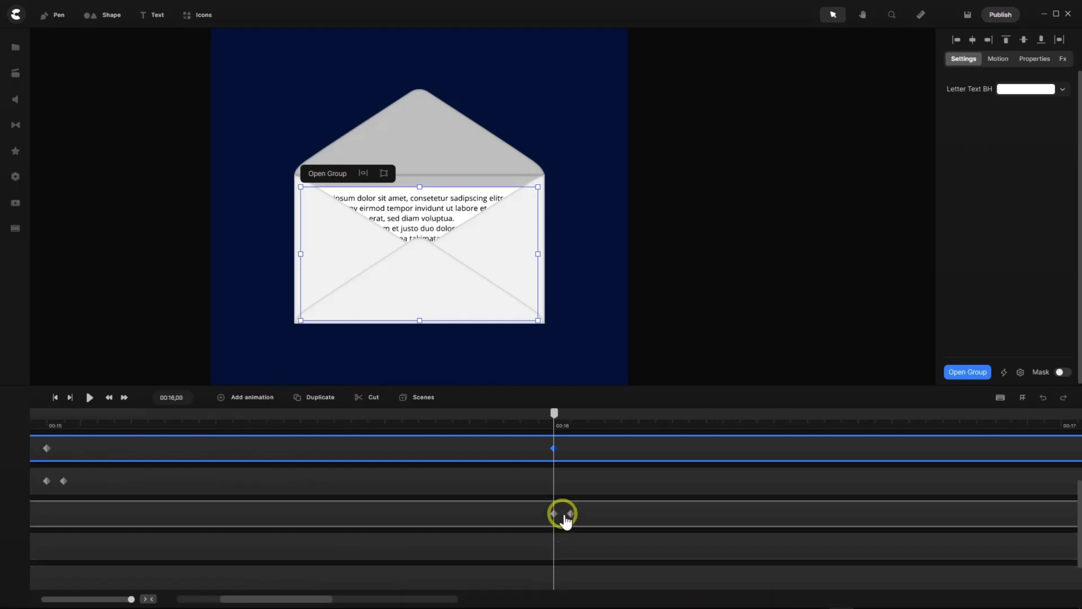
{"action": "left_click_drag", "start_coordinate": [567, 522], "coordinate": [548, 515]}
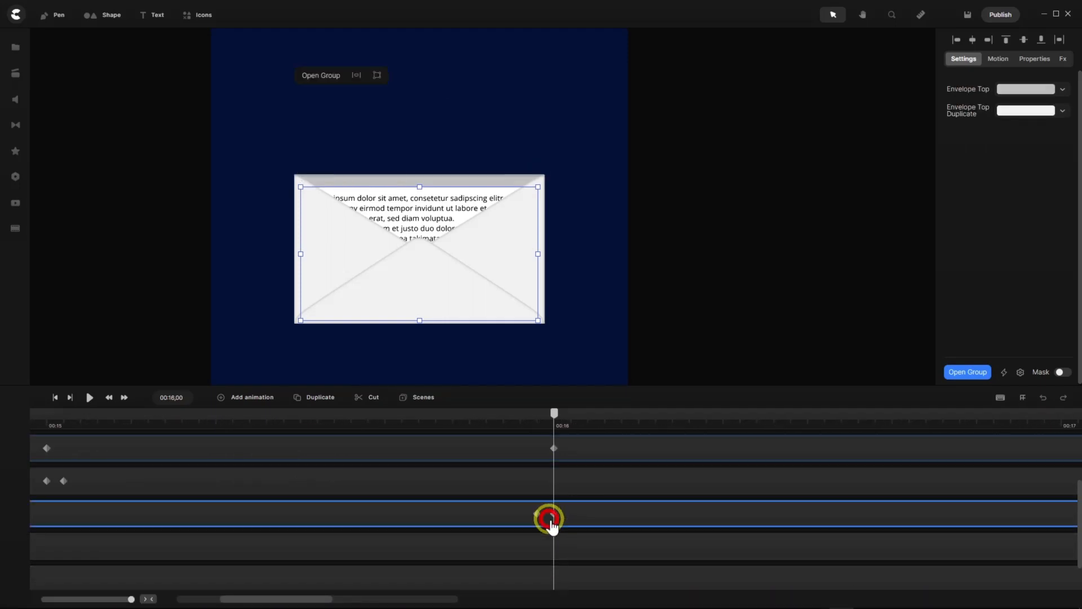
{"action": "scroll", "coordinate": [586, 507], "scroll_direction": "up", "scroll_amount": 3}
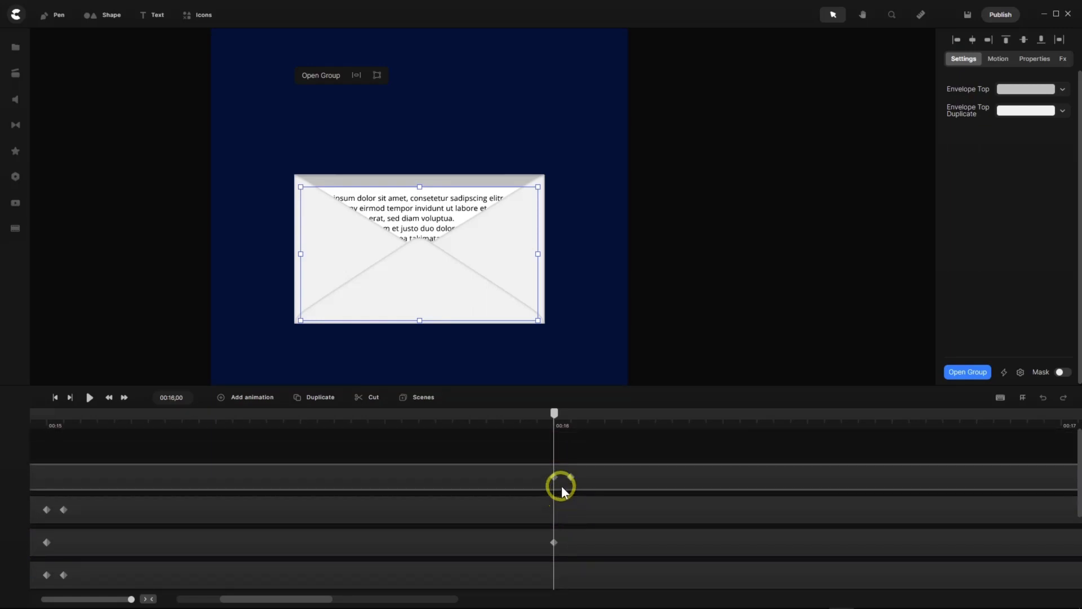
Shift Envelope Top's pair of opacity keyframes one frame earlier so the second sits at 00:16,00.
{"action": "left_click_drag", "start_coordinate": [564, 484], "coordinate": [546, 479]}
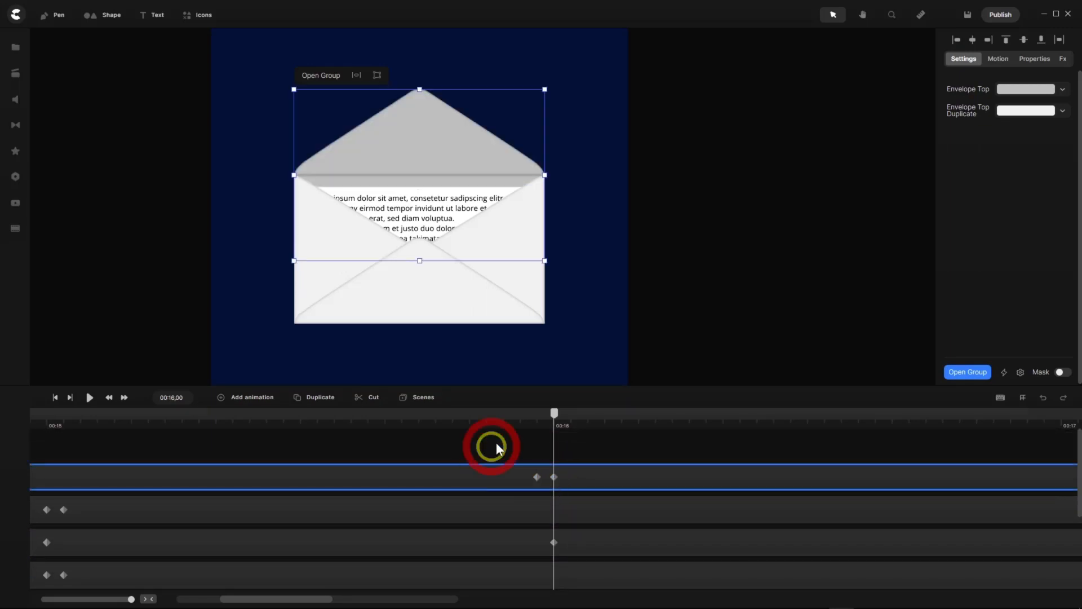
{"action": "left_click_drag", "start_coordinate": [555, 420], "coordinate": [551, 443]}
Add a Rotation animation to Envelope Top at 00:16,00 with Soft In & Out easing.
{"action": "left_click", "coordinate": [554, 477]}
{"action": "left_click", "coordinate": [221, 397]}
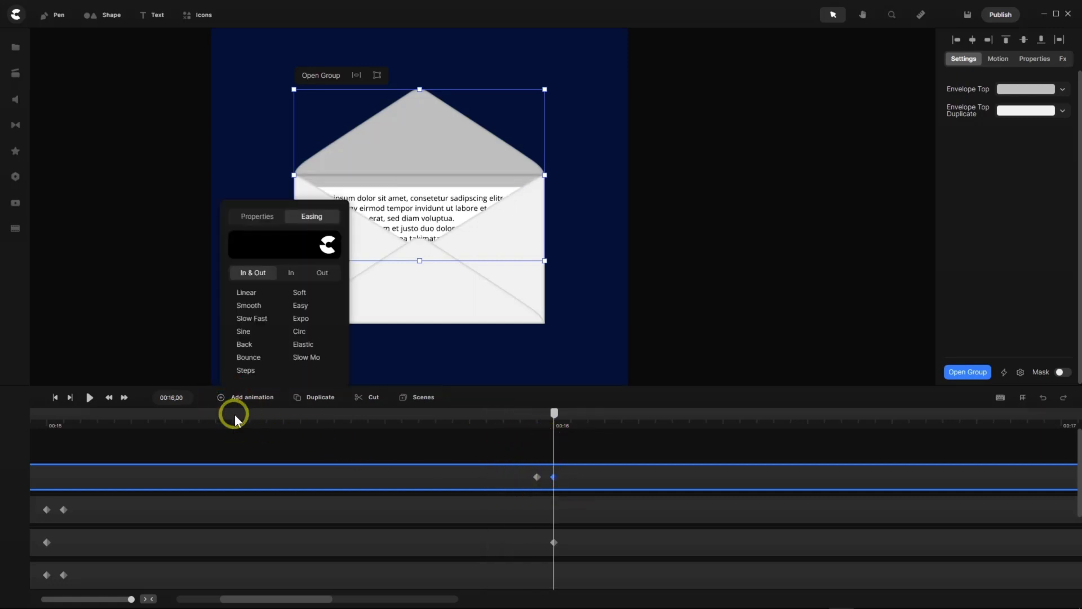
{"action": "left_click", "coordinate": [257, 217]}
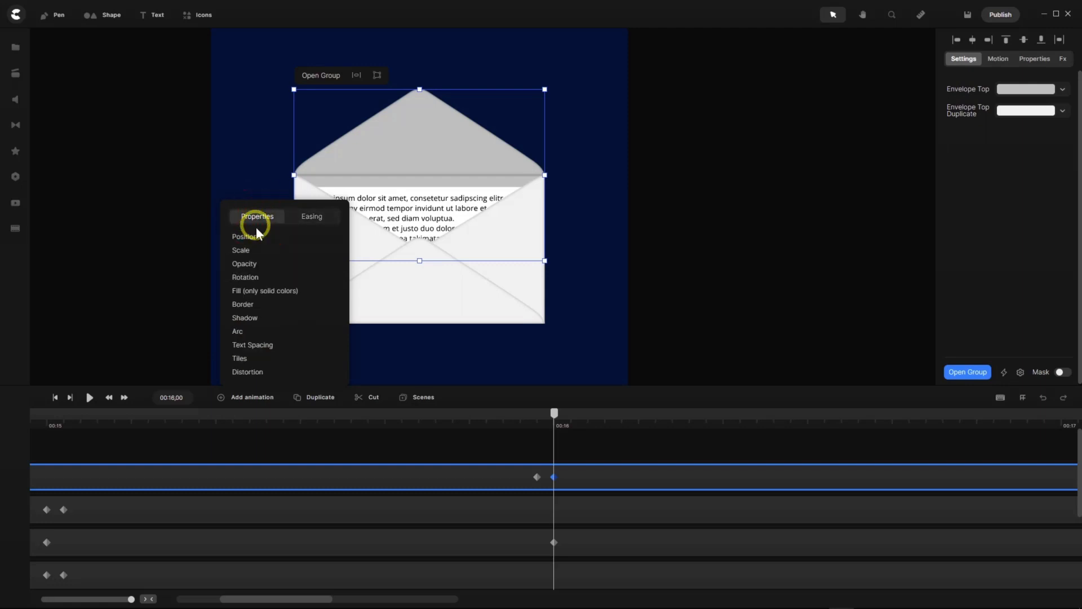
{"action": "left_click", "coordinate": [251, 277]}
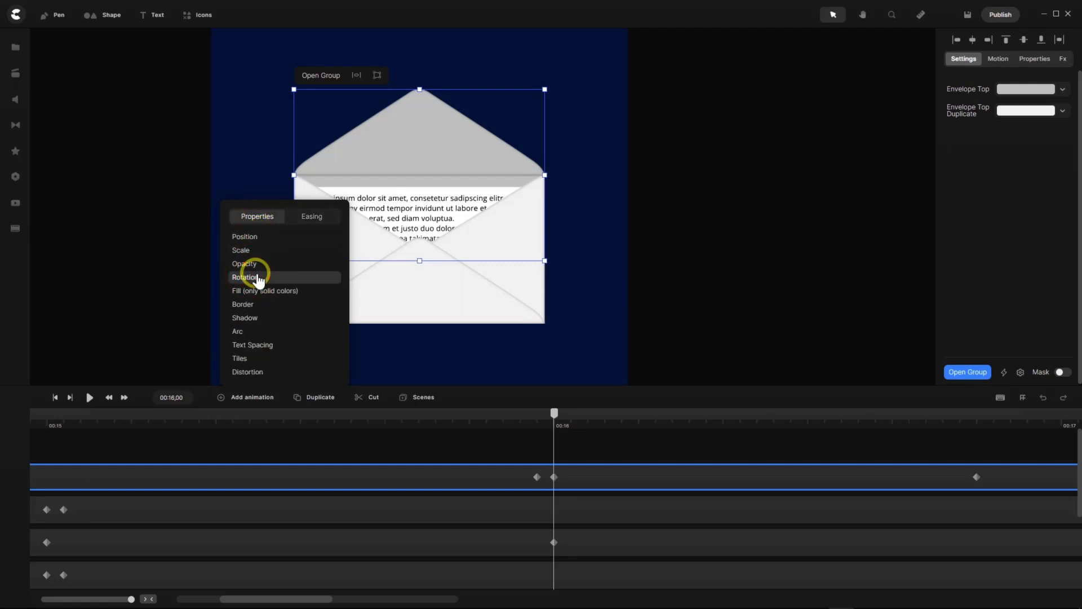
{"action": "left_click", "coordinate": [311, 219]}
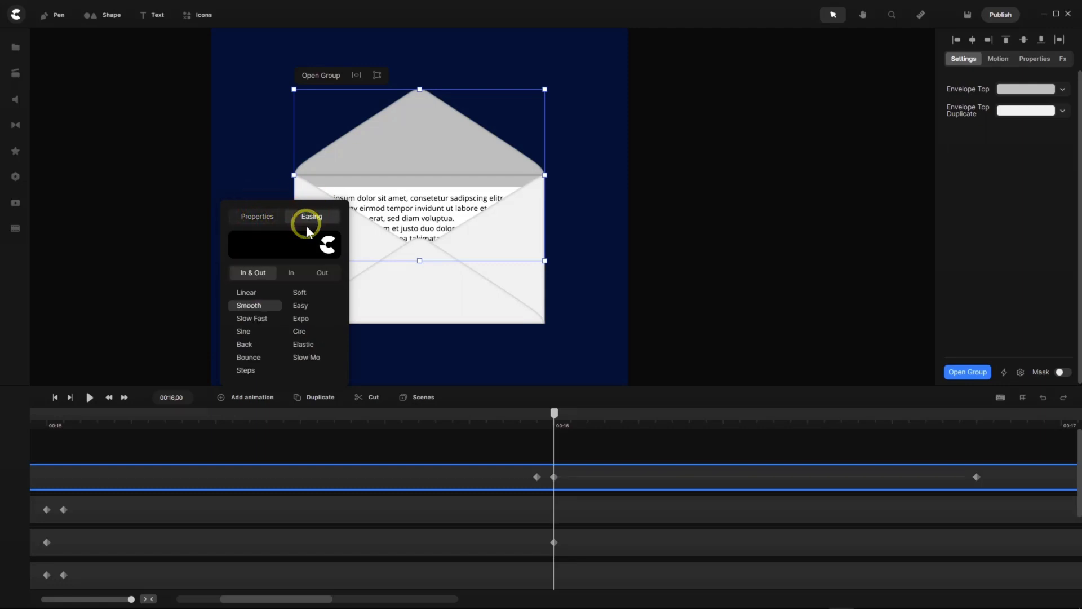
{"action": "left_click", "coordinate": [299, 293]}
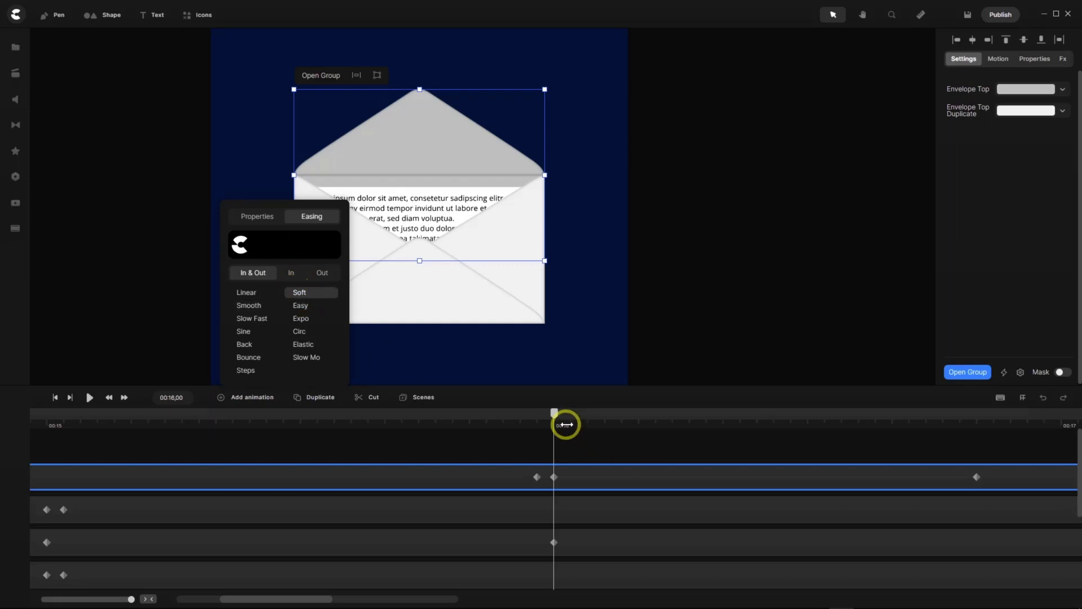
Move the end keyframe of Envelope Top's rotation animation to 00:17,00.
{"action": "left_click_drag", "start_coordinate": [254, 602], "coordinate": [255, 600]}
{"action": "left_click_drag", "start_coordinate": [334, 421], "coordinate": [819, 433]}
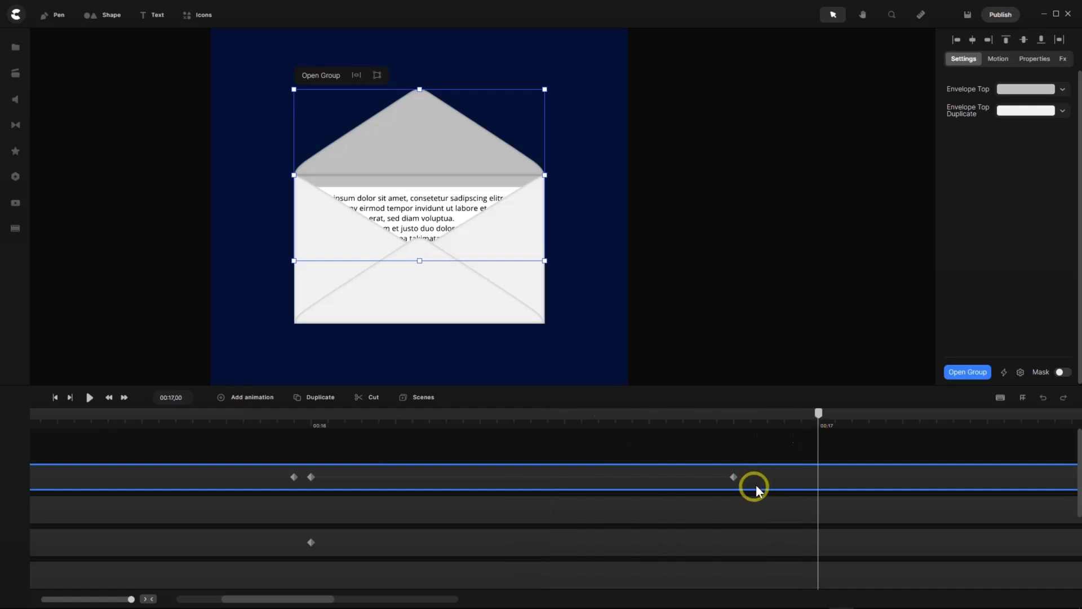
{"action": "left_click_drag", "start_coordinate": [733, 476], "coordinate": [818, 479]}
Set Envelope Top's 3D Rotation X to 0° at its 00:17,00 rotation keyframe.
{"action": "left_click", "coordinate": [820, 477]}
{"action": "left_click", "coordinate": [818, 476]}
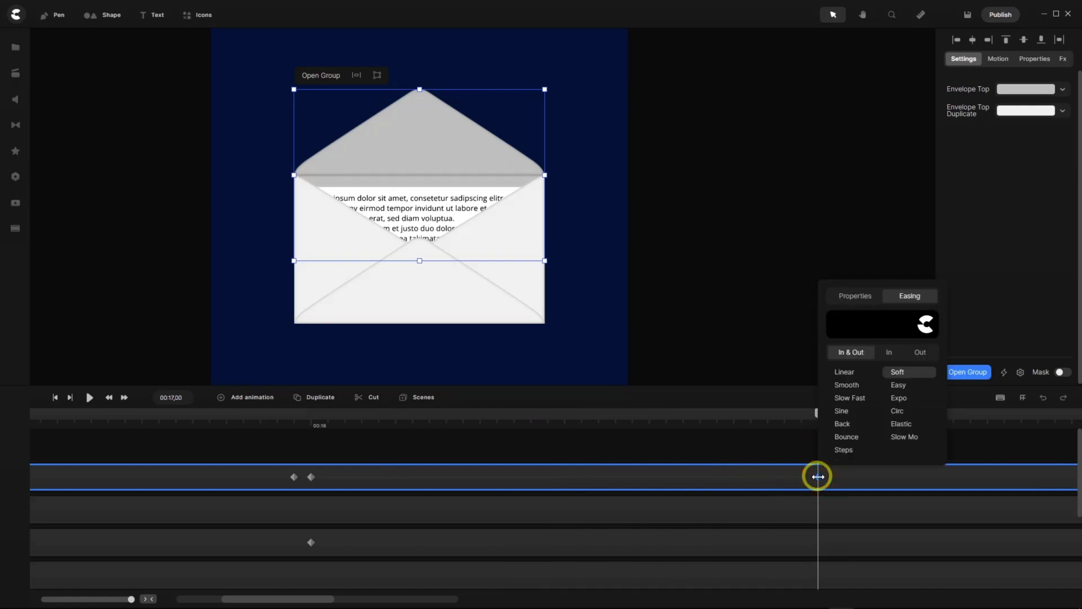
{"action": "left_click", "coordinate": [854, 298]}
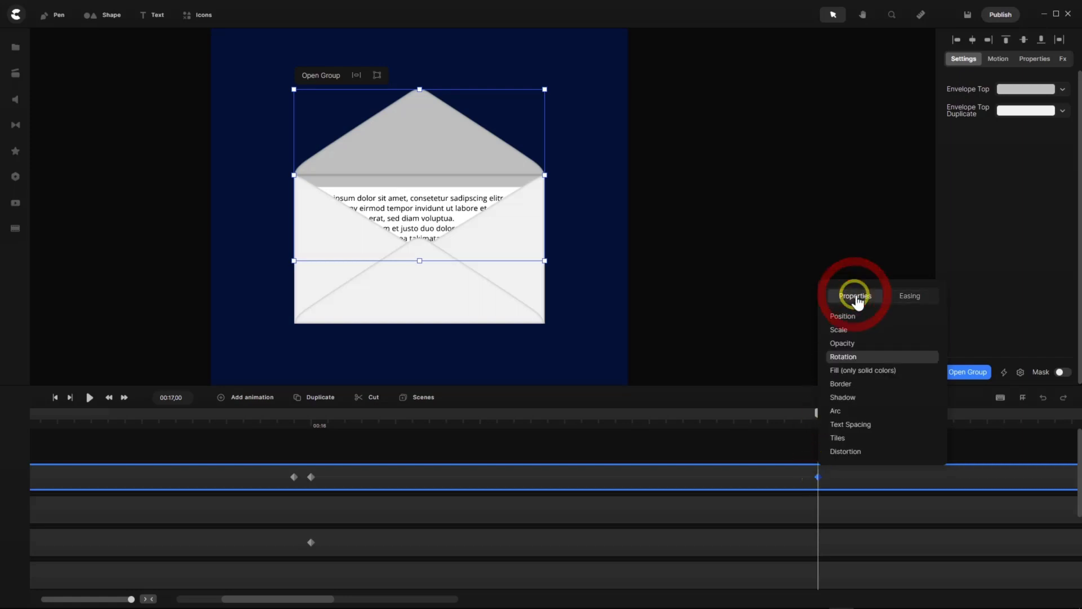
{"action": "left_click", "coordinate": [1035, 59]}
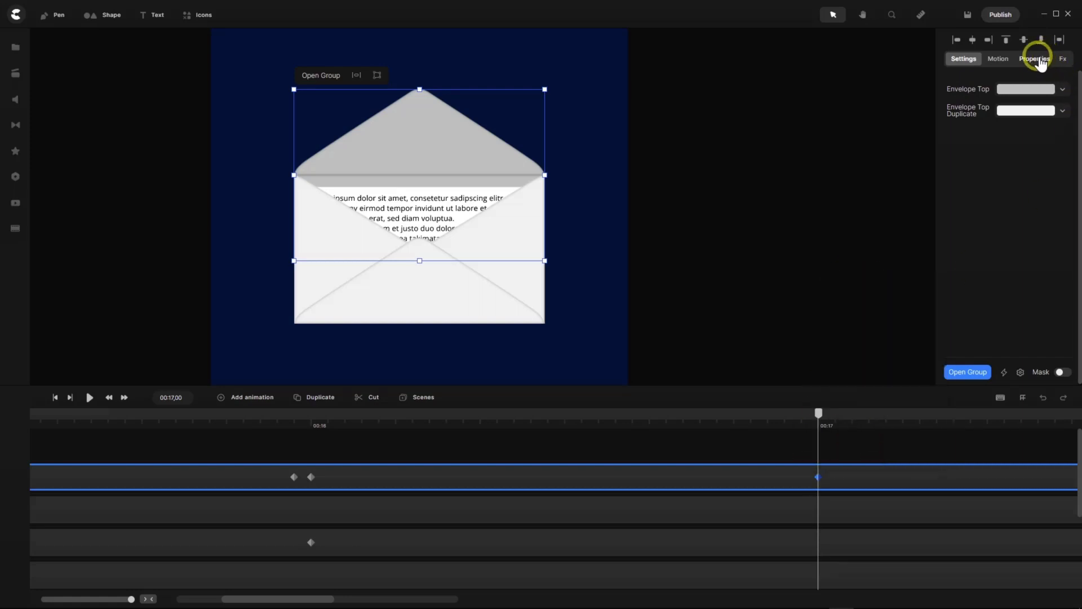
{"action": "left_click", "coordinate": [1015, 180]}
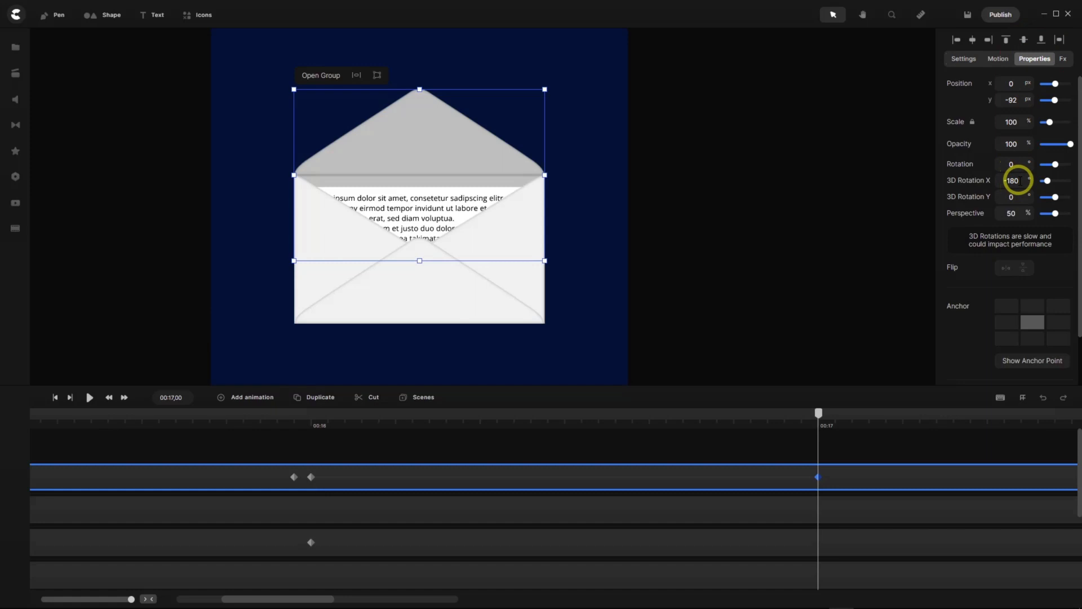
{"action": "type", "text": "0"}
{"action": "key", "text": "Return"}
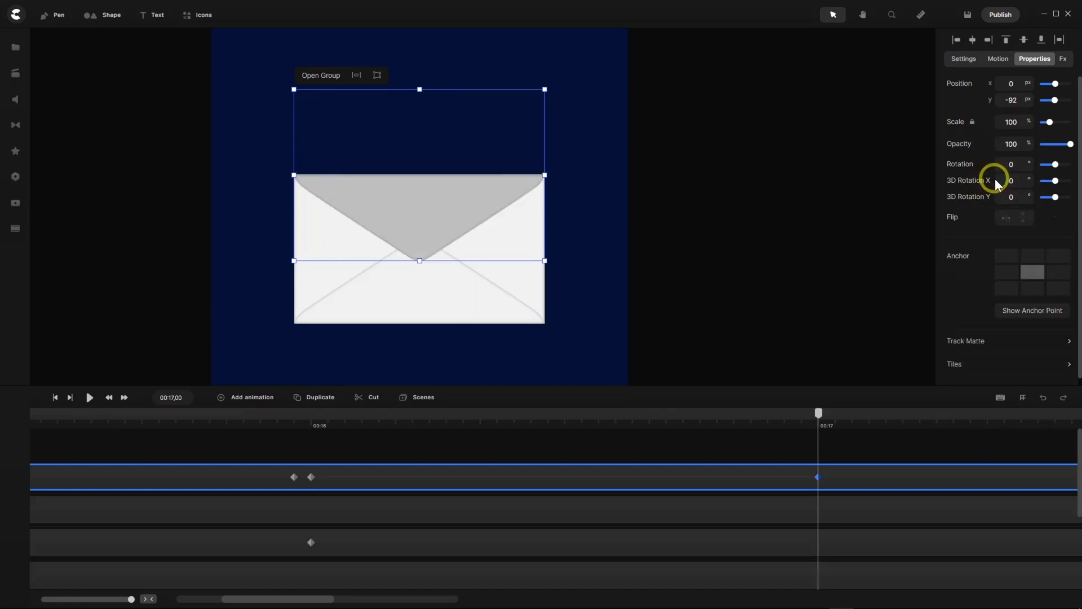
Scrub through the flap's closing rotation and place the playhead at 00:16,15, where the flap is edge-on.
{"action": "left_click_drag", "start_coordinate": [817, 415], "coordinate": [732, 445]}
{"action": "left_click_drag", "start_coordinate": [807, 441], "coordinate": [559, 439]}
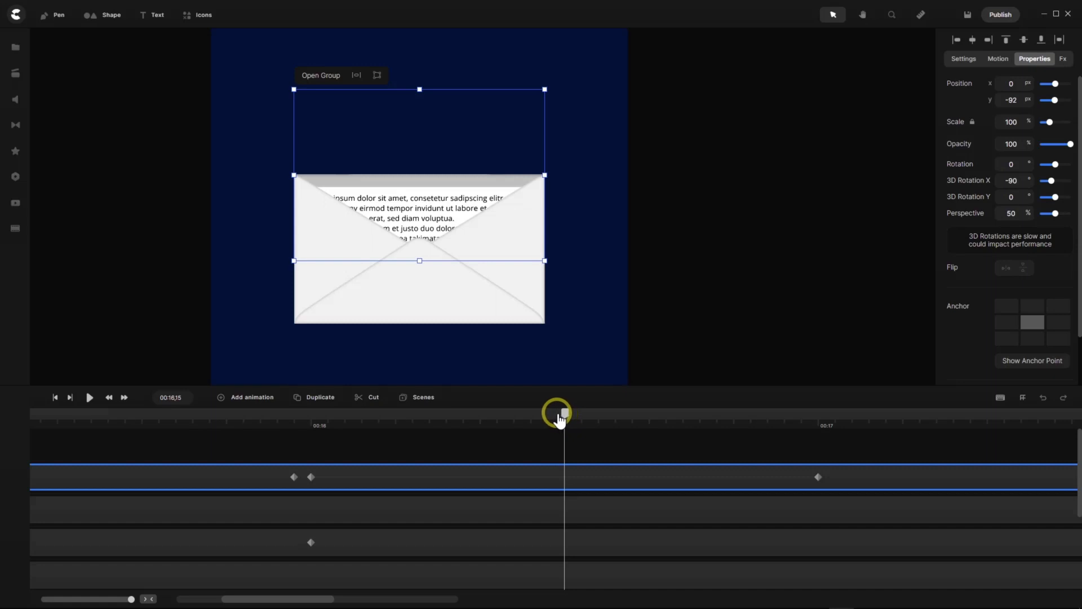
{"action": "left_click_drag", "start_coordinate": [561, 420], "coordinate": [549, 417]}
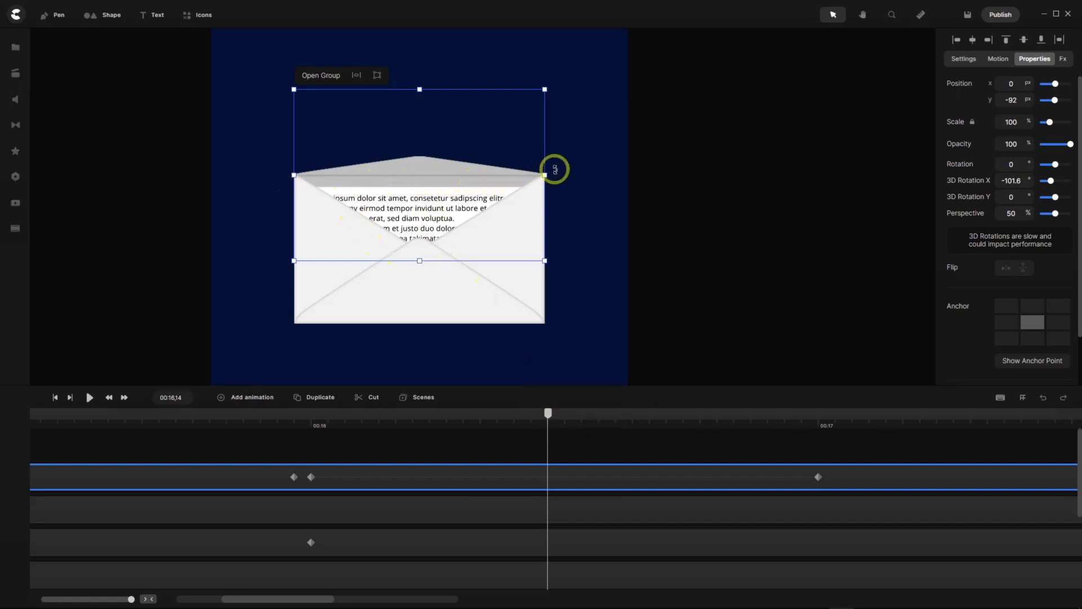
{"action": "mouse_move", "coordinate": [554, 419]}
{"action": "left_mouse_down"}
{"action": "mouse_move", "coordinate": [575, 421]}
{"action": "mouse_move", "coordinate": [561, 422]}
{"action": "left_mouse_up"}
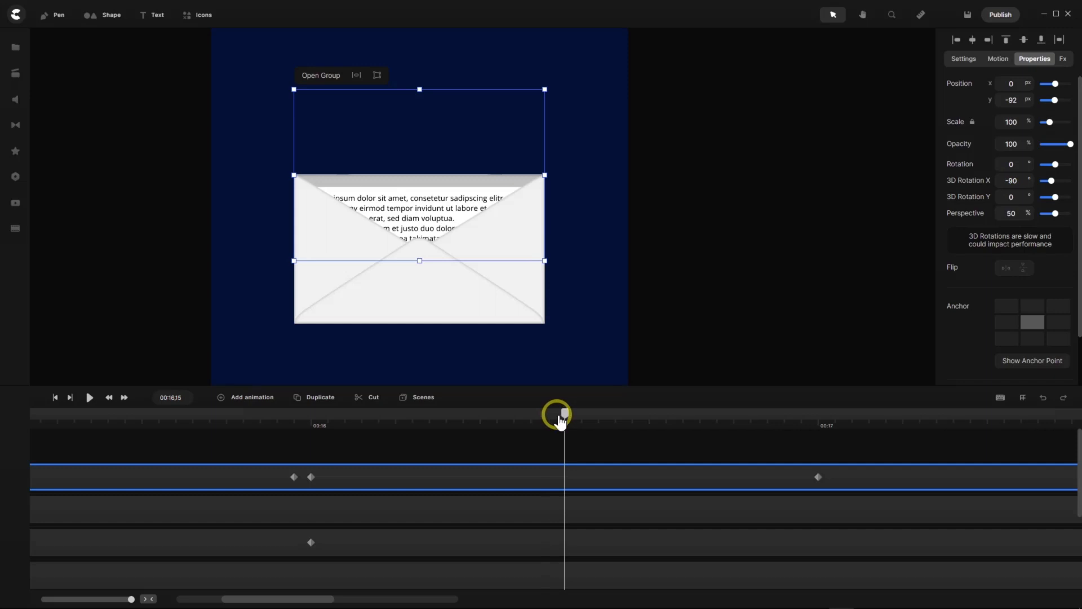
Open the Envelope Top group and review the existing keyframes near 00:01 before returning to the 00:16 area.
{"action": "double_click", "coordinate": [854, 477]}
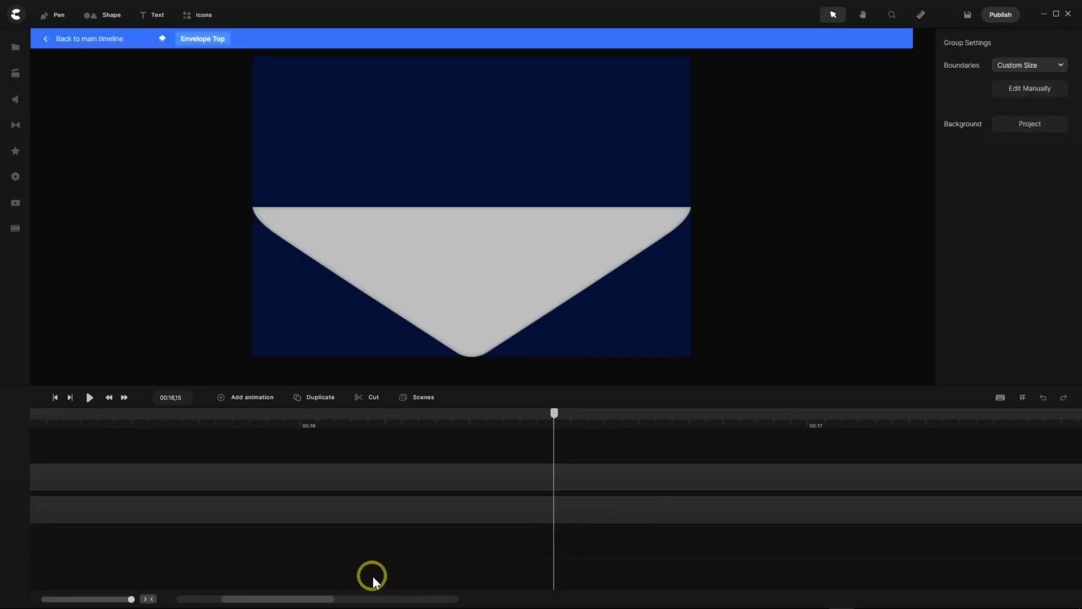
{"action": "left_click_drag", "start_coordinate": [318, 594], "coordinate": [147, 573]}
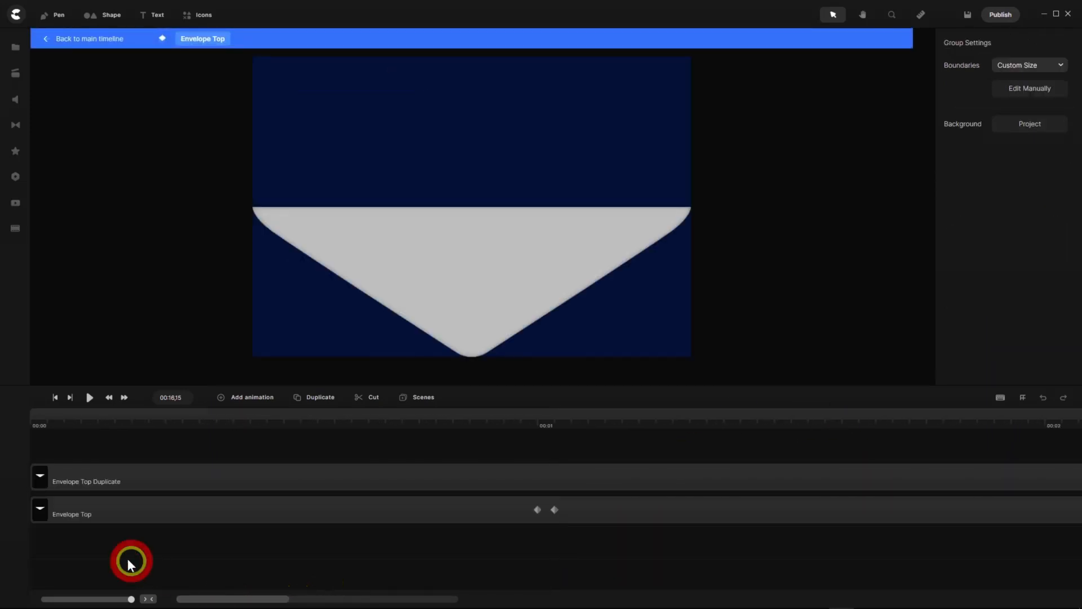
{"action": "left_click_drag", "start_coordinate": [225, 597], "coordinate": [274, 598]}
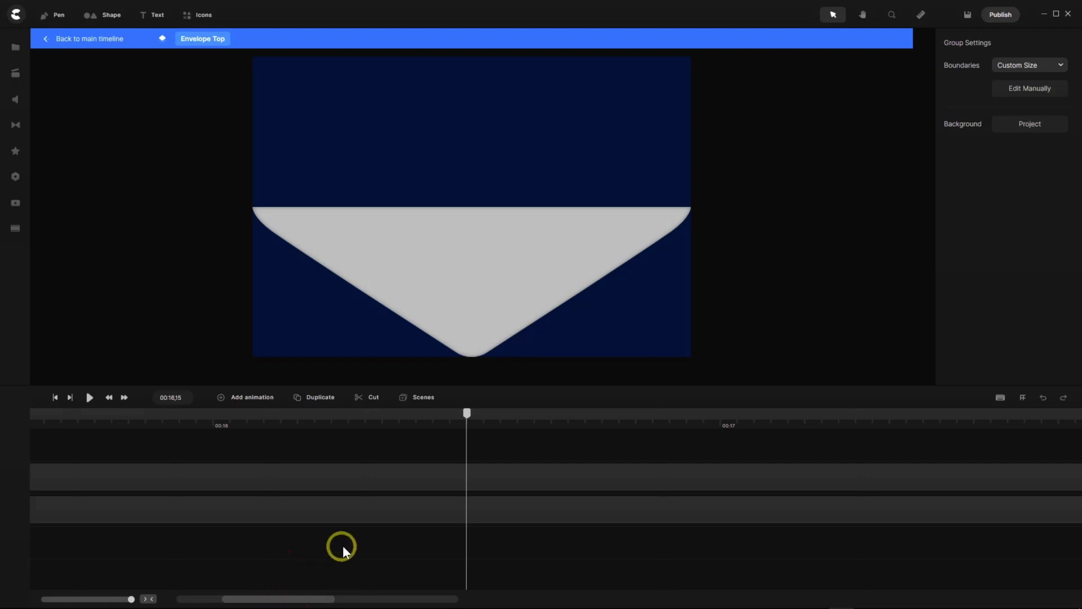
Add a solid-color Fill animation with Linear In & Out easing to the inner Envelope Top layer, running from 00:16,15 to 00:16,16.
{"action": "left_click", "coordinate": [390, 509]}
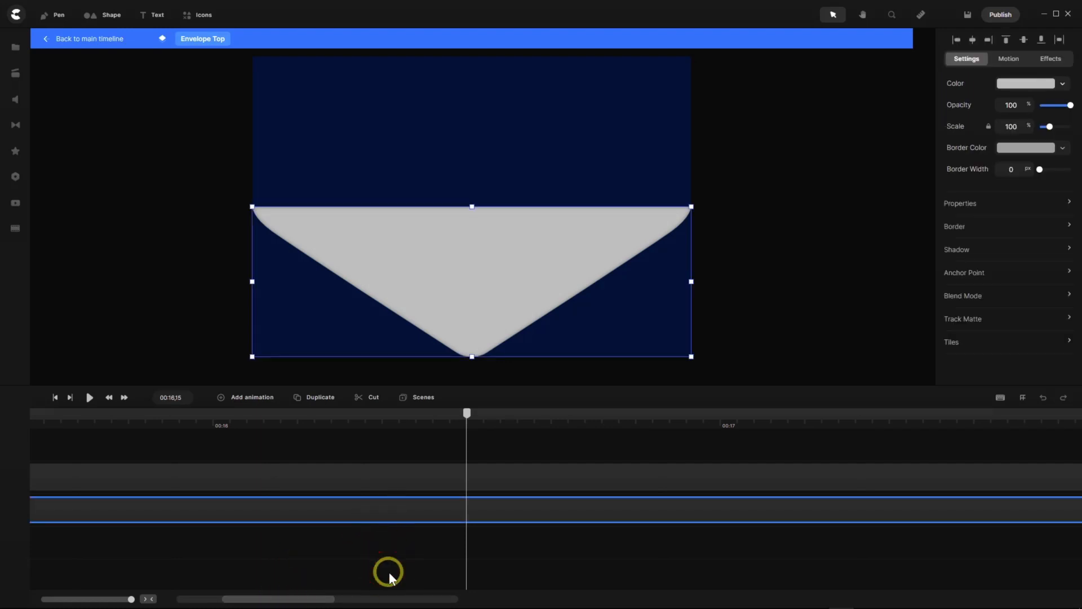
{"action": "left_click", "coordinate": [224, 398]}
{"action": "left_click", "coordinate": [245, 286]}
{"action": "left_click", "coordinate": [317, 215]}
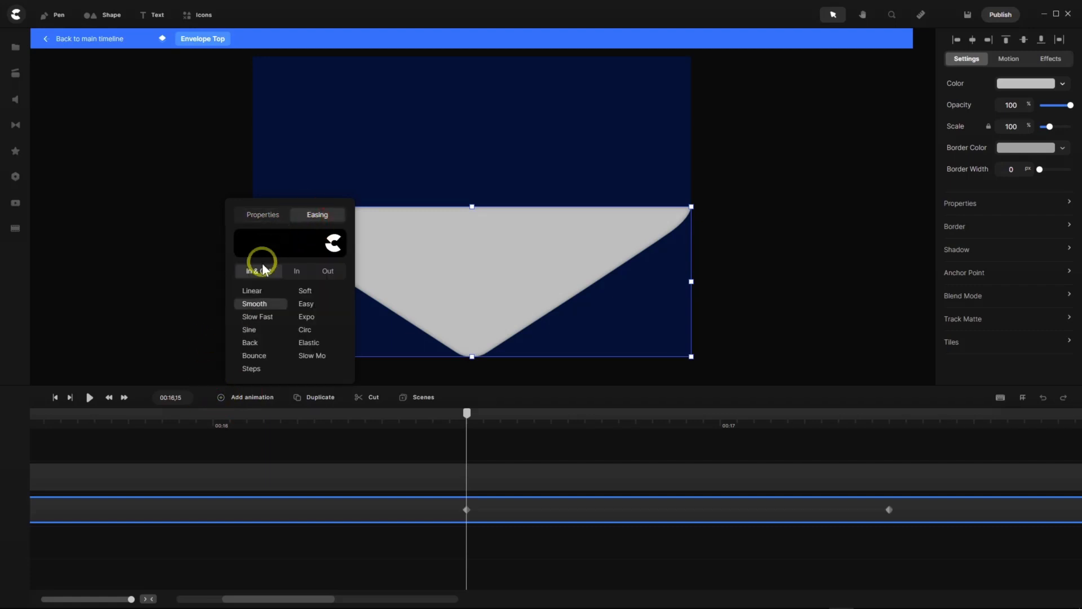
{"action": "left_click", "coordinate": [252, 291]}
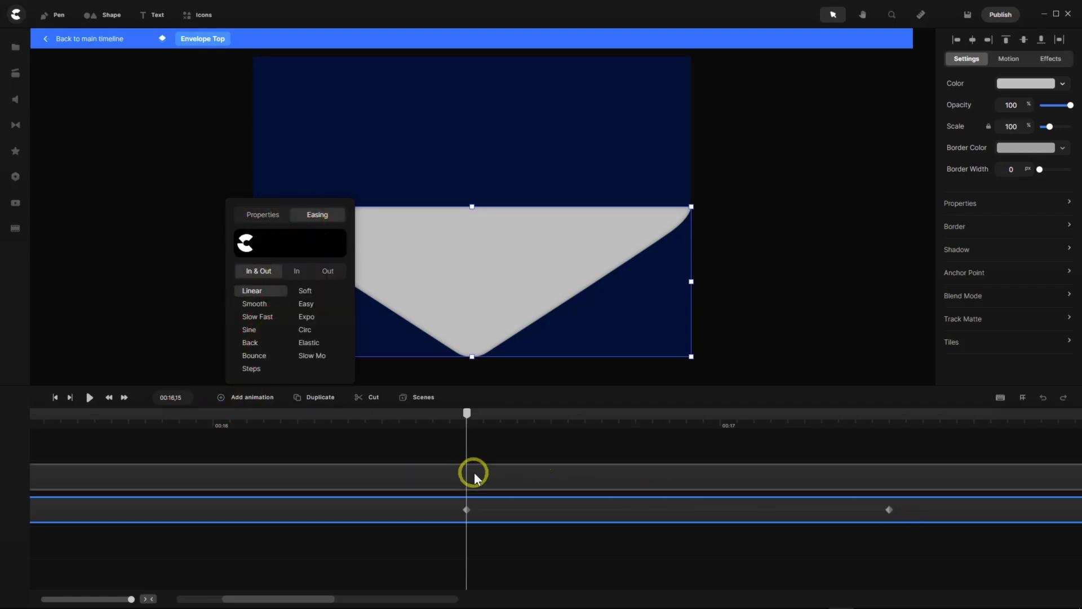
{"action": "left_click", "coordinate": [468, 416]}
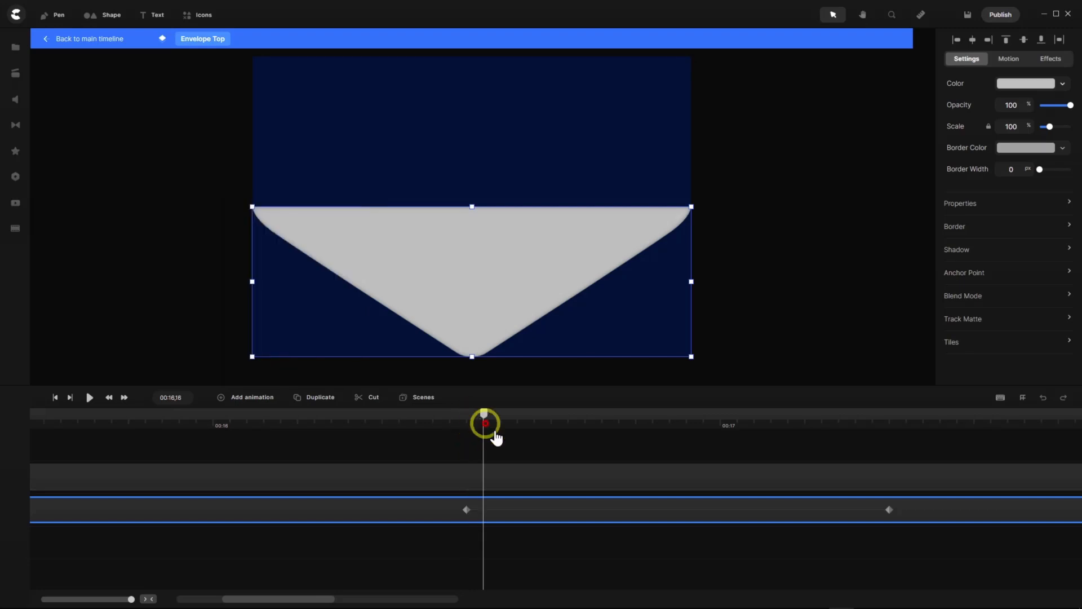
{"action": "left_click_drag", "start_coordinate": [890, 510], "coordinate": [484, 512]}
Copy the light color code f2f2f2 from Lorem Ipsum.txt in Notepad and apply it as Envelope Top's fill at 00:16,16.
{"action": "mouse_move", "coordinate": [795, 607]}
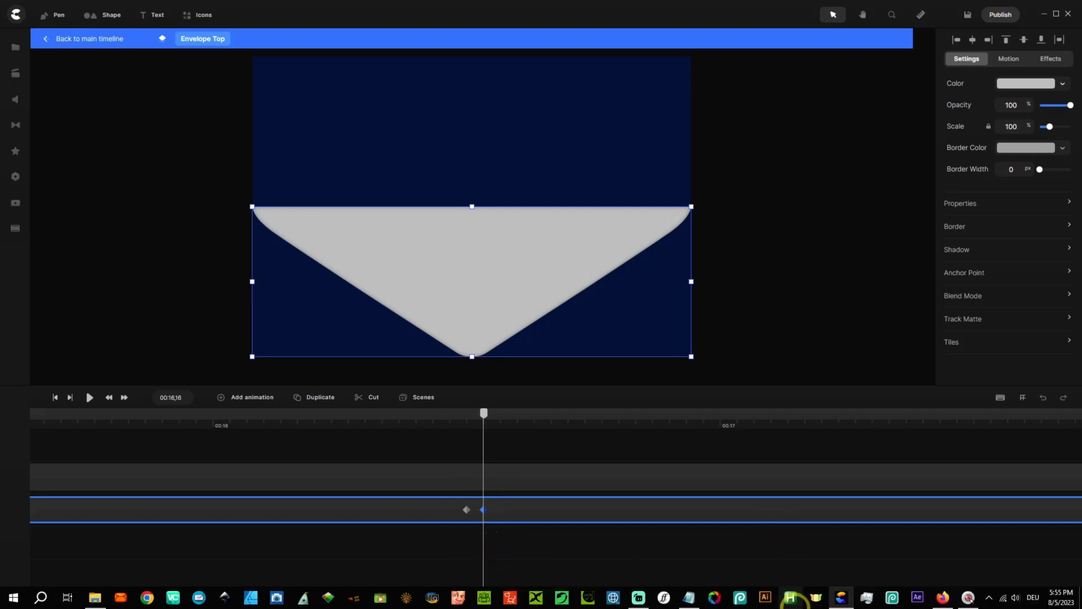
{"action": "left_click", "coordinate": [690, 598]}
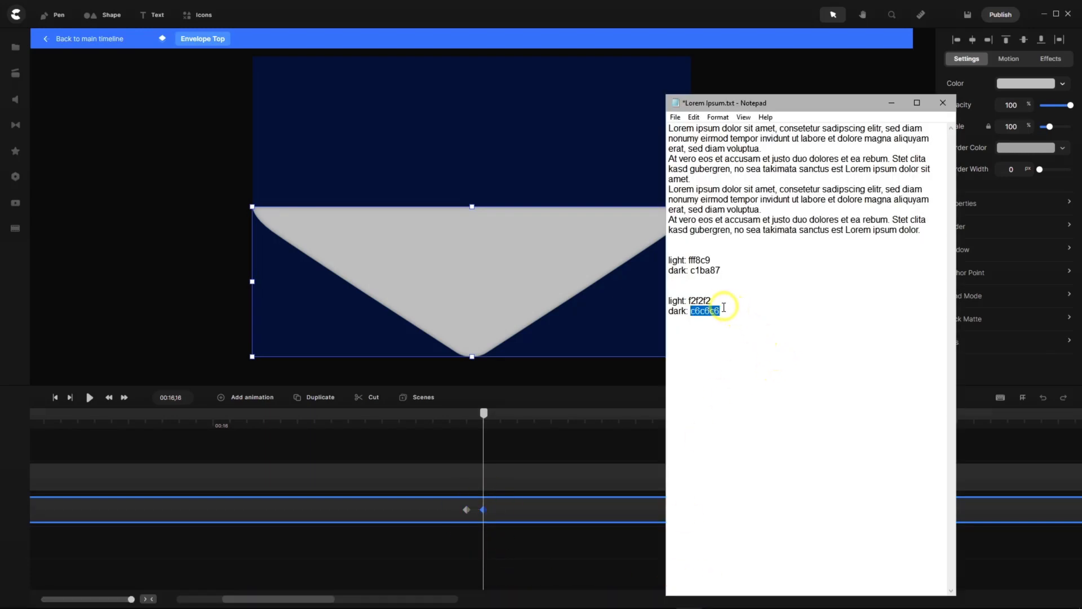
{"action": "left_click_drag", "start_coordinate": [714, 296], "coordinate": [702, 298]}
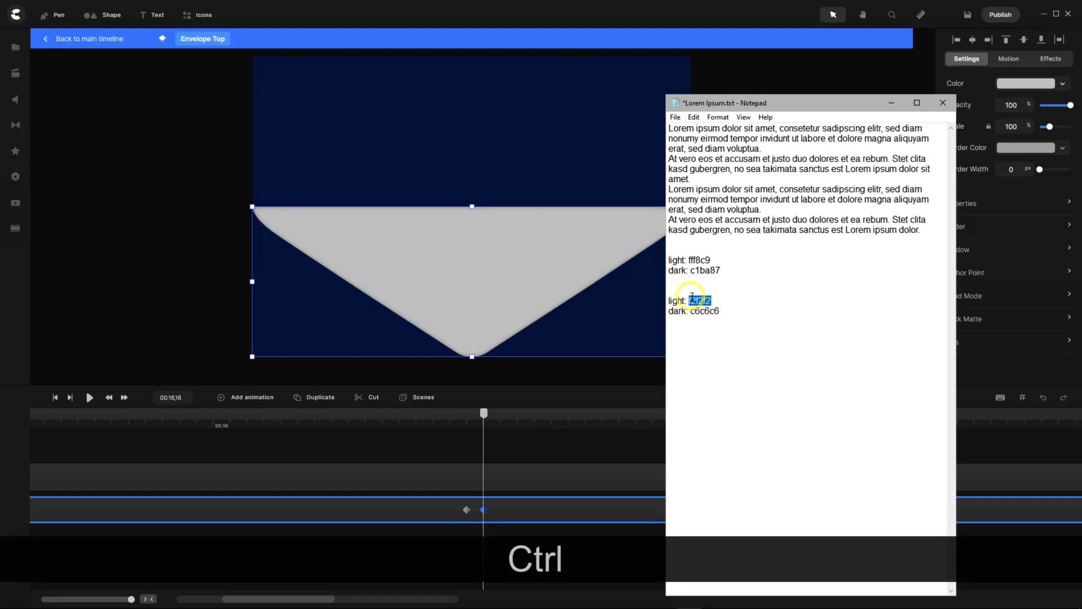
{"action": "key", "text": "ctrl+c"}
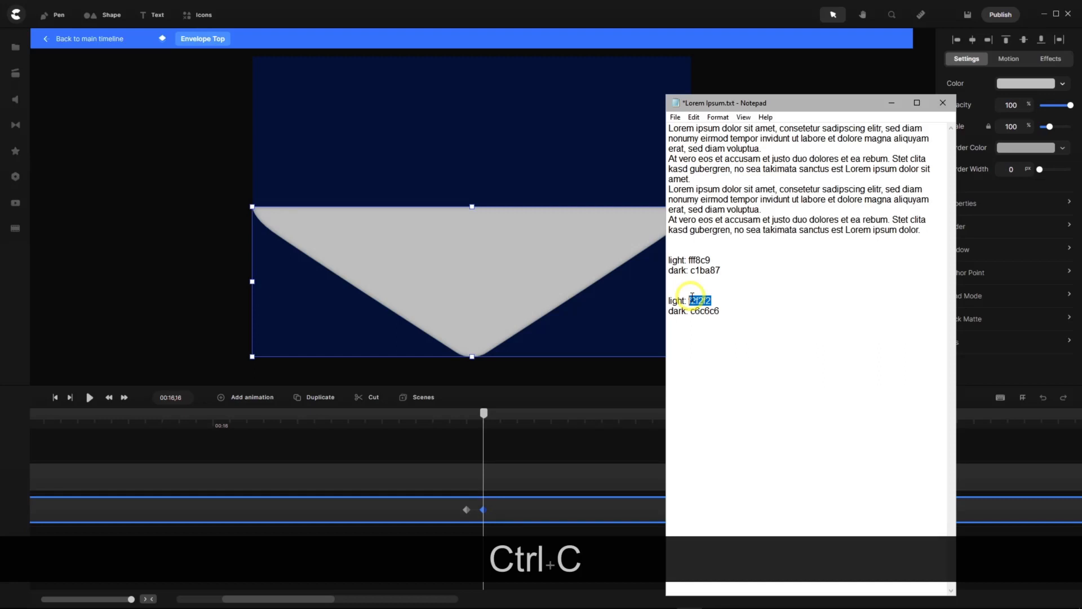
{"action": "left_click", "coordinate": [1025, 88]}
{"action": "left_click", "coordinate": [838, 188]}
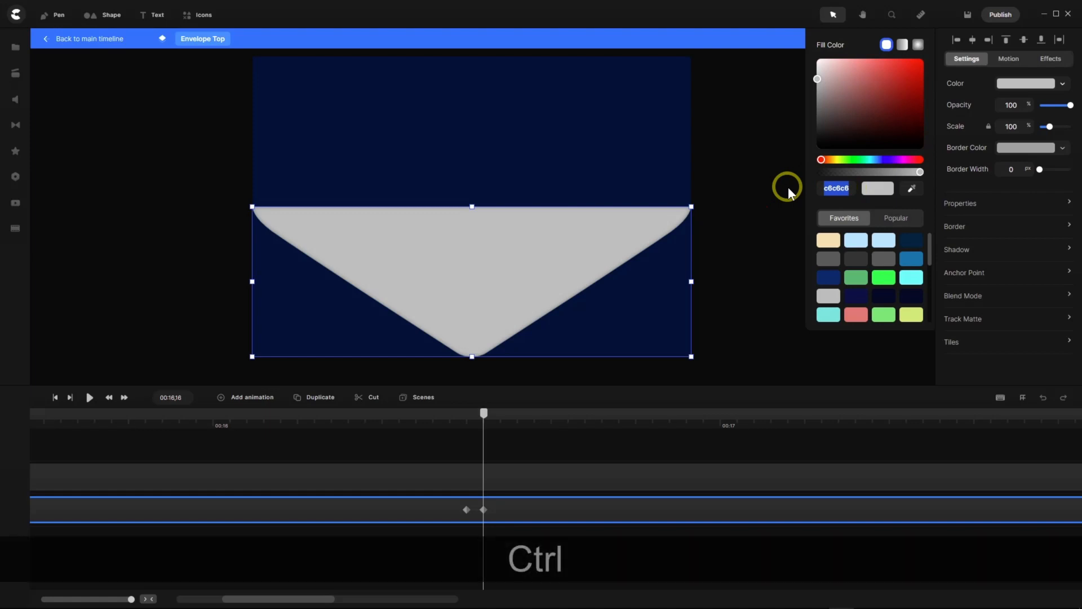
{"action": "key", "text": "ctrl+v"}
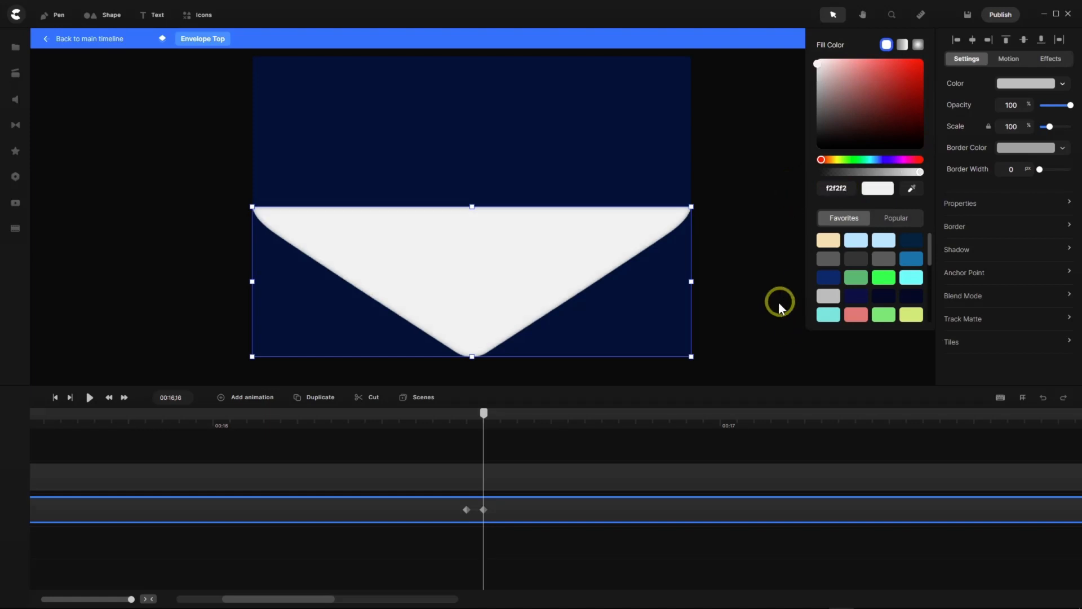
{"action": "mouse_move", "coordinate": [483, 416]}
{"action": "left_mouse_down"}
{"action": "mouse_move", "coordinate": [434, 420]}
{"action": "mouse_move", "coordinate": [498, 426]}
{"action": "mouse_move", "coordinate": [483, 422]}
{"action": "left_mouse_up"}
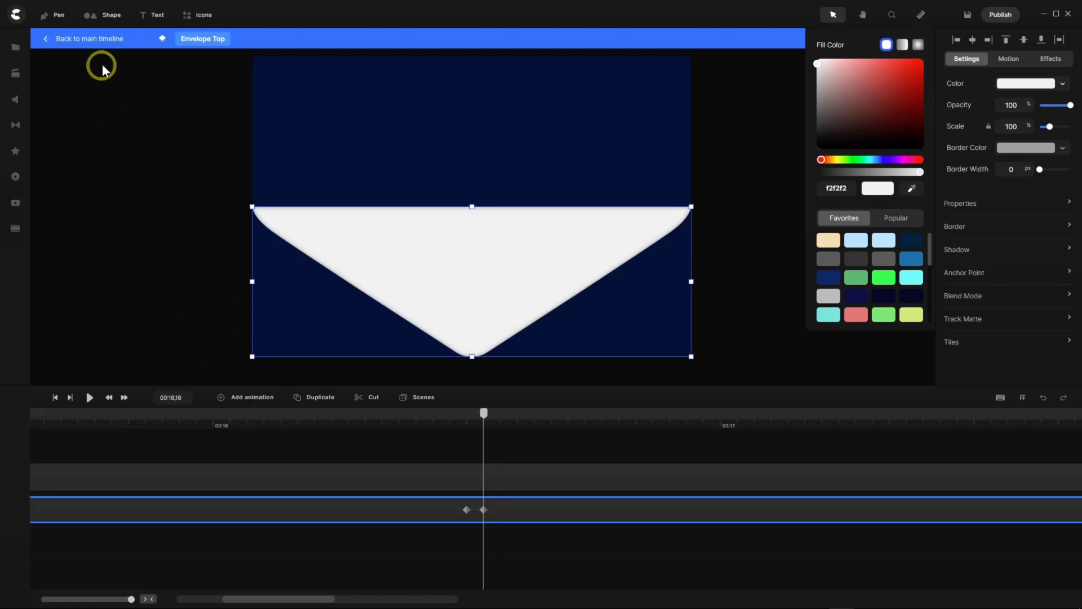
Return to the main timeline, fit it to view, and scrub the flap's closing and color switch, stopping at 00:16,15.
{"action": "left_click", "coordinate": [100, 40]}
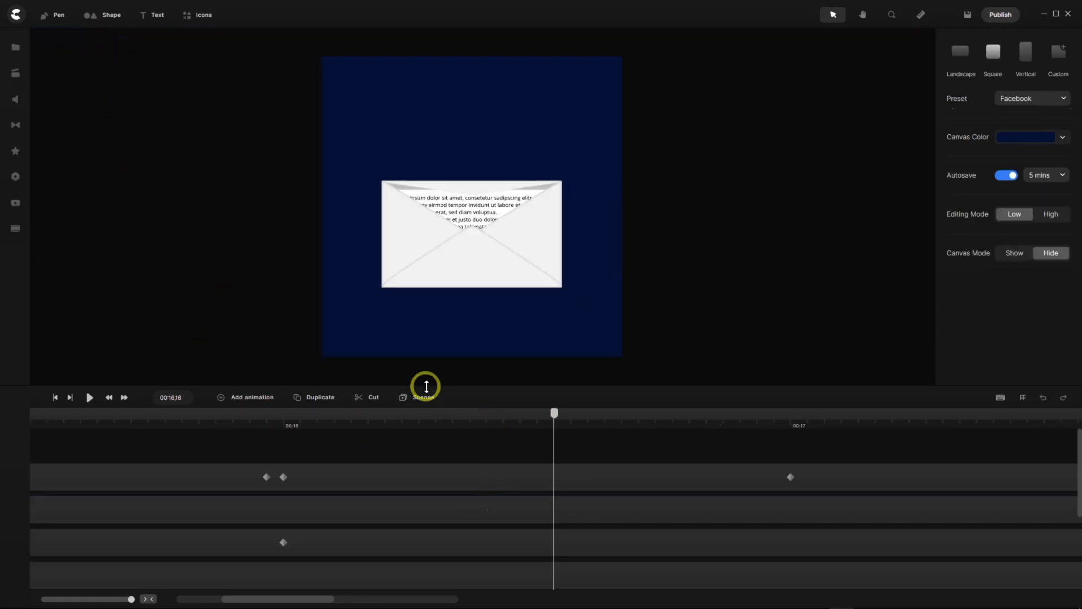
{"action": "left_click", "coordinate": [148, 599]}
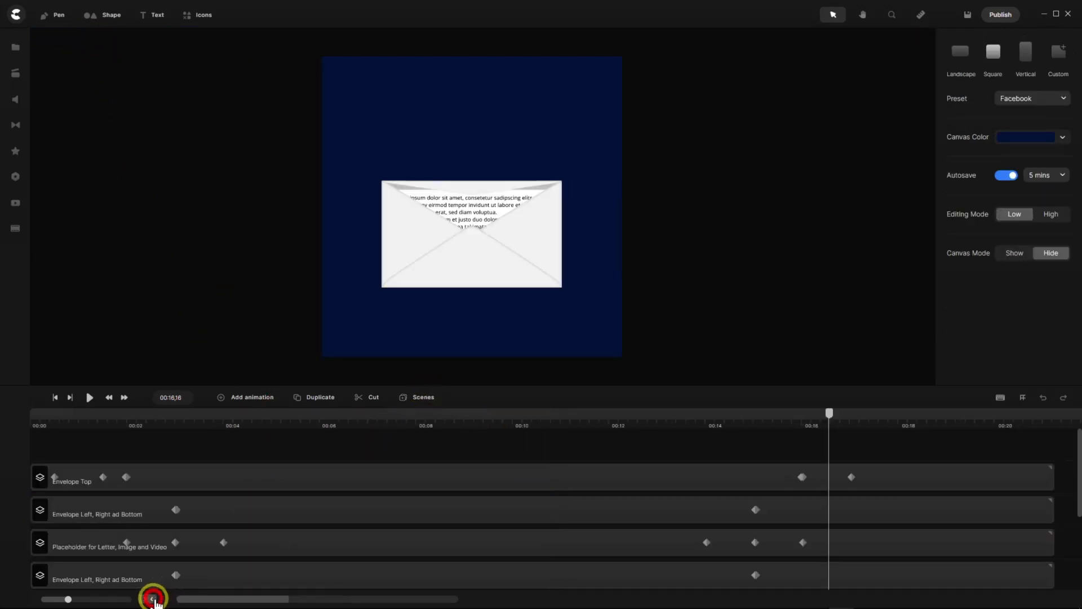
{"action": "left_click_drag", "start_coordinate": [830, 413], "coordinate": [856, 424]}
{"action": "left_click_drag", "start_coordinate": [805, 428], "coordinate": [830, 427]}
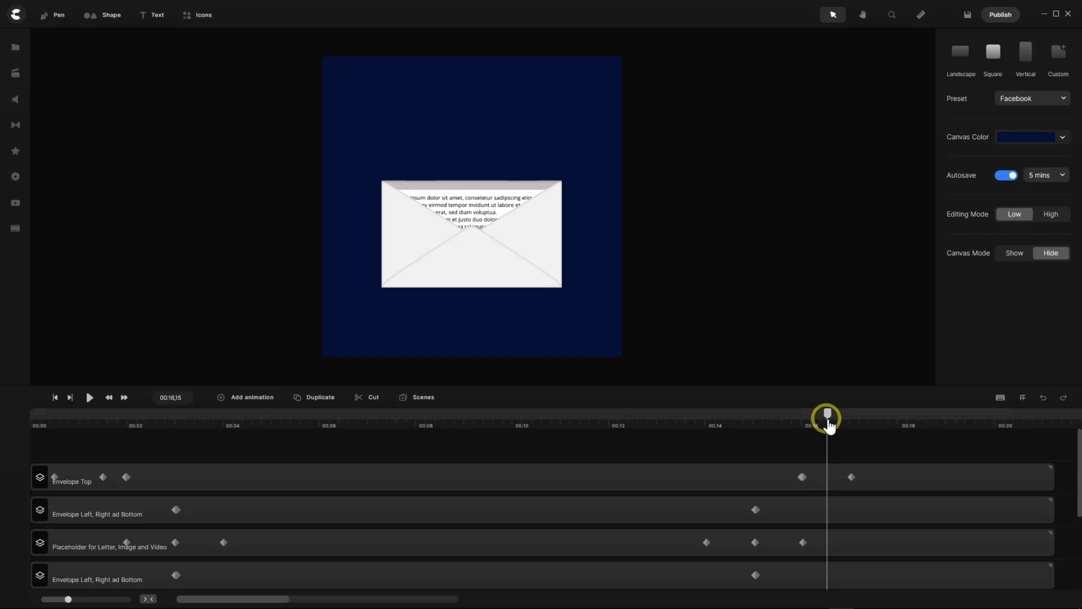
{"action": "left_click", "coordinate": [829, 427]}
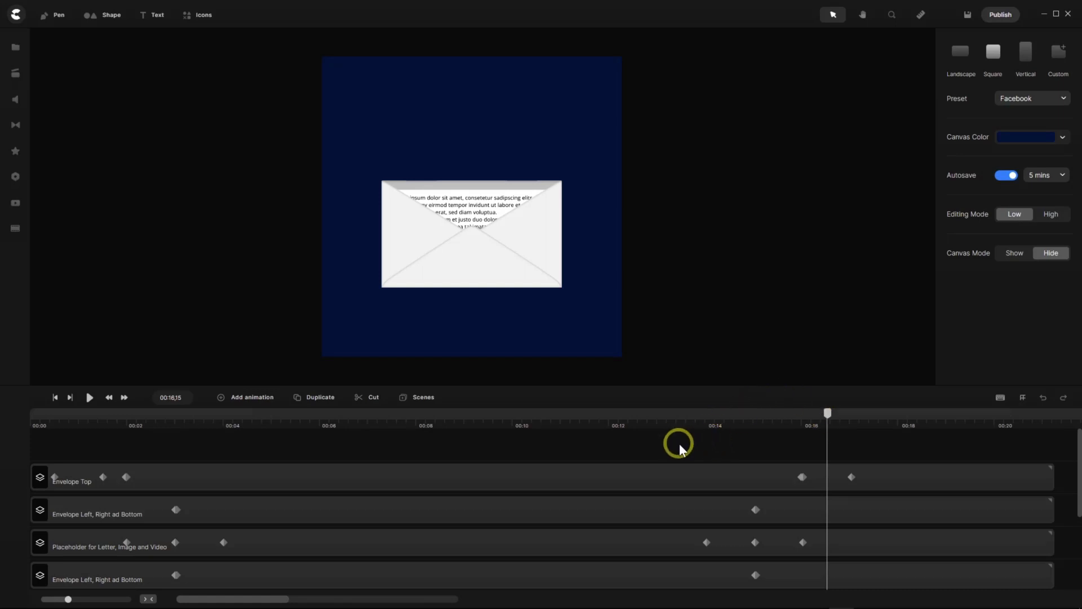
Trim the end of the Gap Fill layer to the playhead at 00:16,15.
{"action": "scroll", "coordinate": [682, 445], "scroll_direction": "down", "scroll_amount": 3}
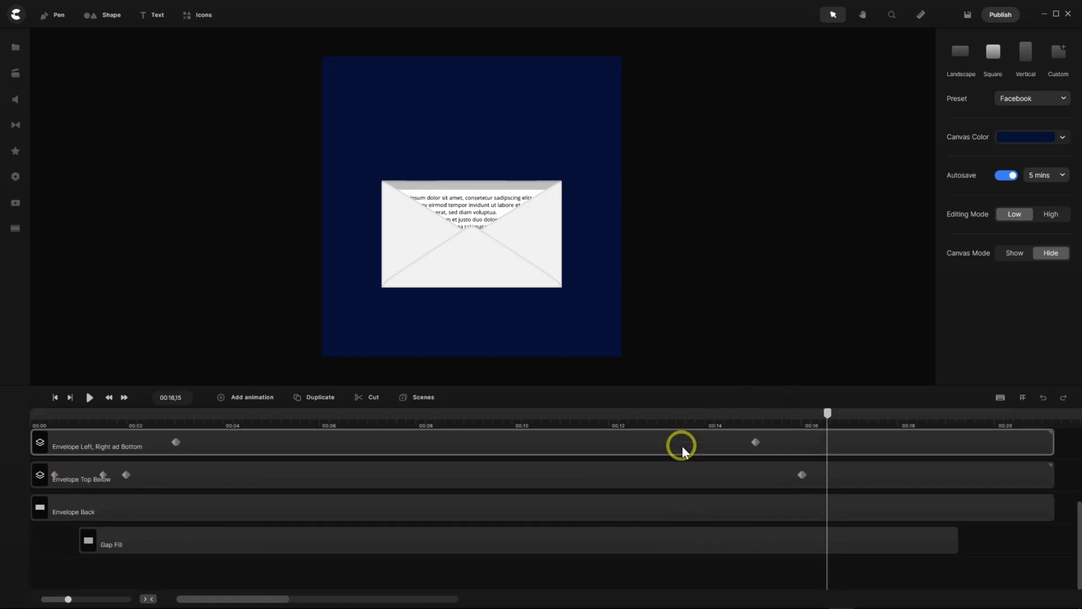
{"action": "left_click", "coordinate": [953, 539]}
{"action": "left_click_drag", "start_coordinate": [942, 541], "coordinate": [826, 554]}
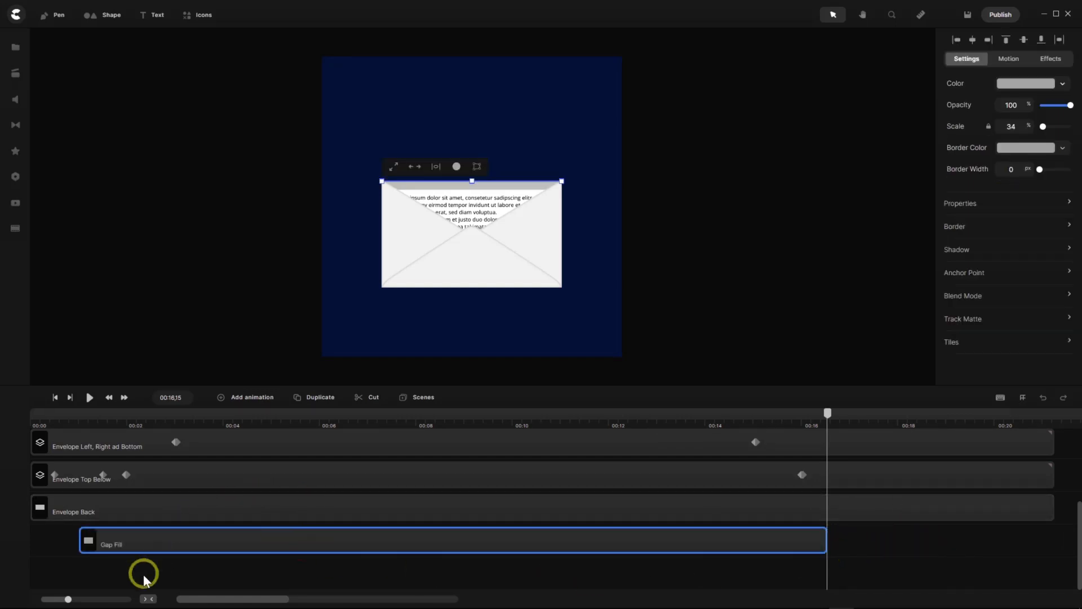
Examine the envelope's top edge up close while scrubbing the flap's closing from 00:16,15 to 00:16,26, and return to the fitted view.
{"action": "left_click_drag", "start_coordinate": [68, 599], "coordinate": [120, 599]}
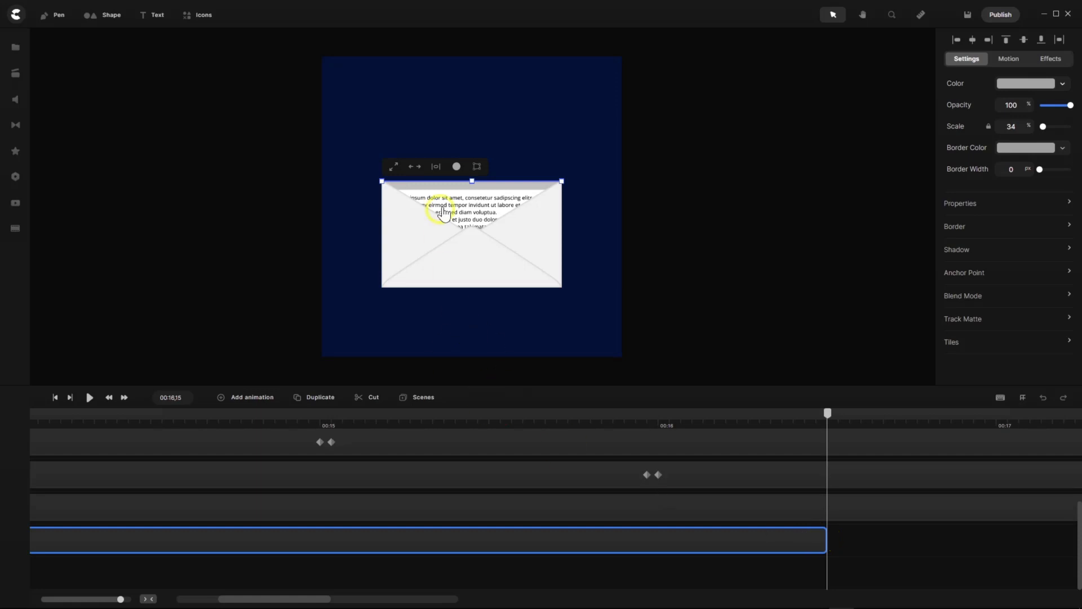
{"action": "scroll", "coordinate": [444, 181], "scroll_direction": "up", "scroll_amount": 5}
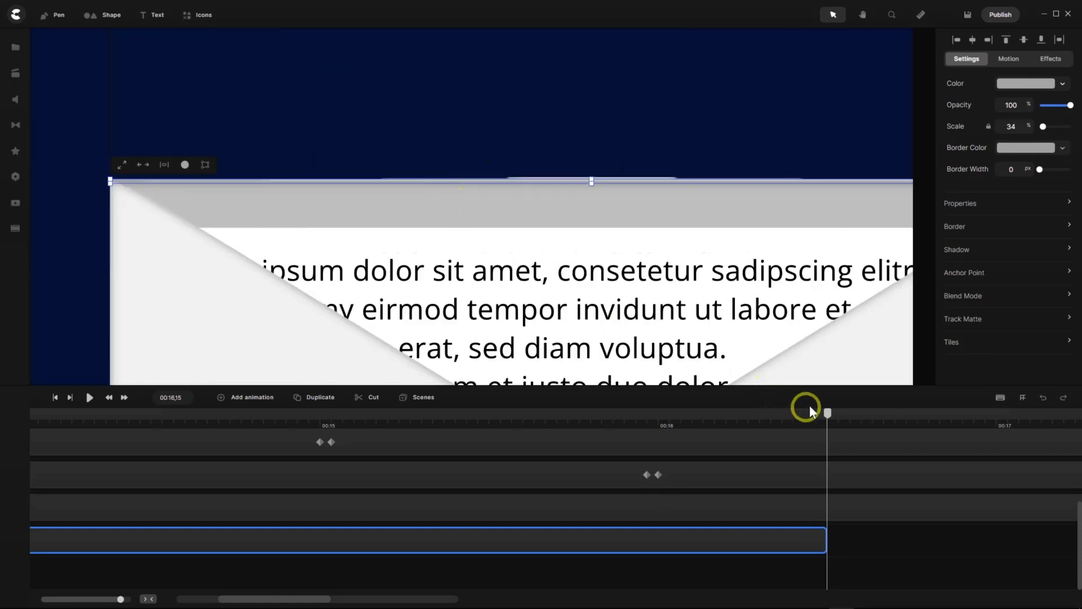
{"action": "left_click_drag", "start_coordinate": [833, 419], "coordinate": [957, 436]}
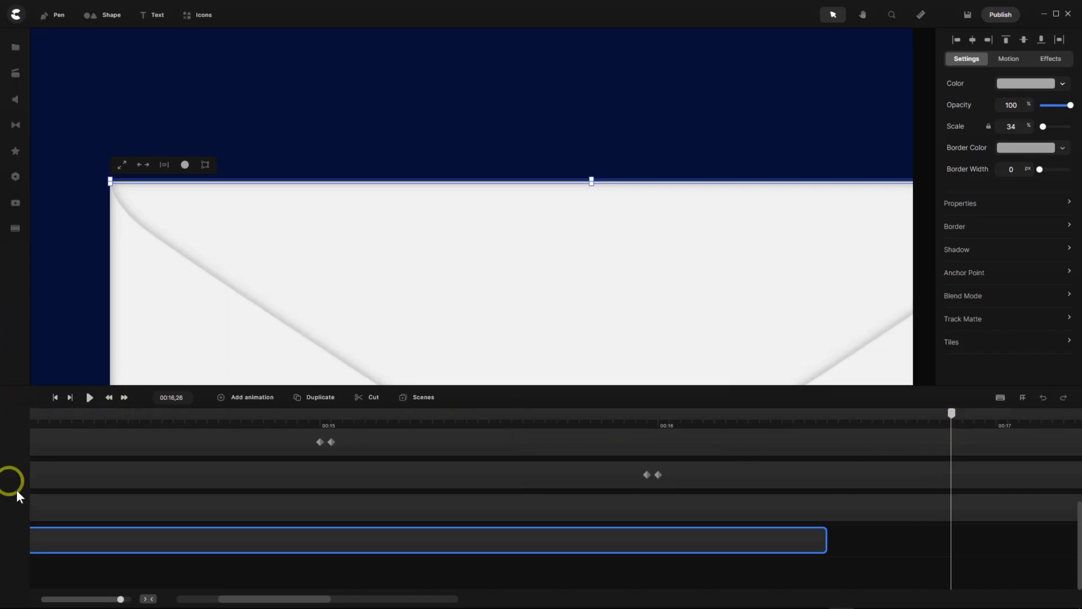
{"action": "left_click", "coordinate": [148, 599]}
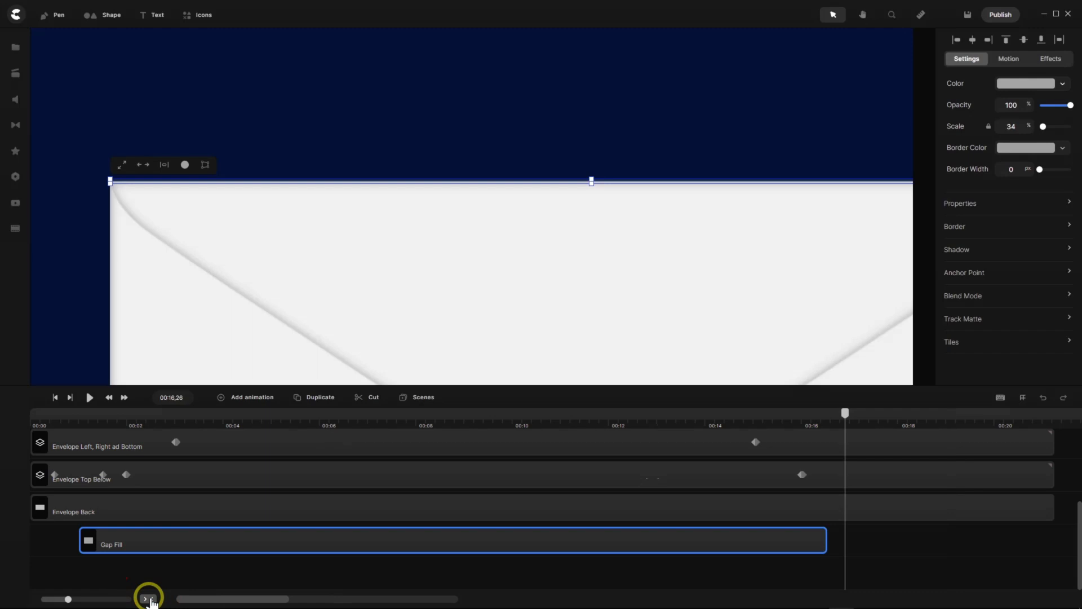
{"action": "key", "text": "f"}
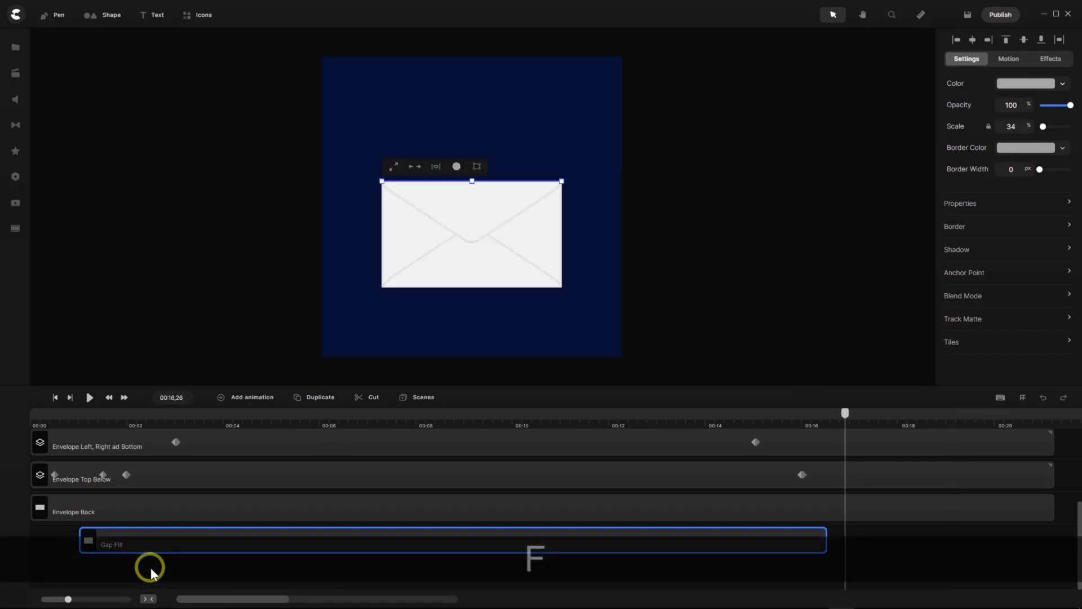
Play the whole envelope animation from the start, and scrub back to the open letter at 00:10,28.
{"action": "left_click", "coordinate": [56, 574]}
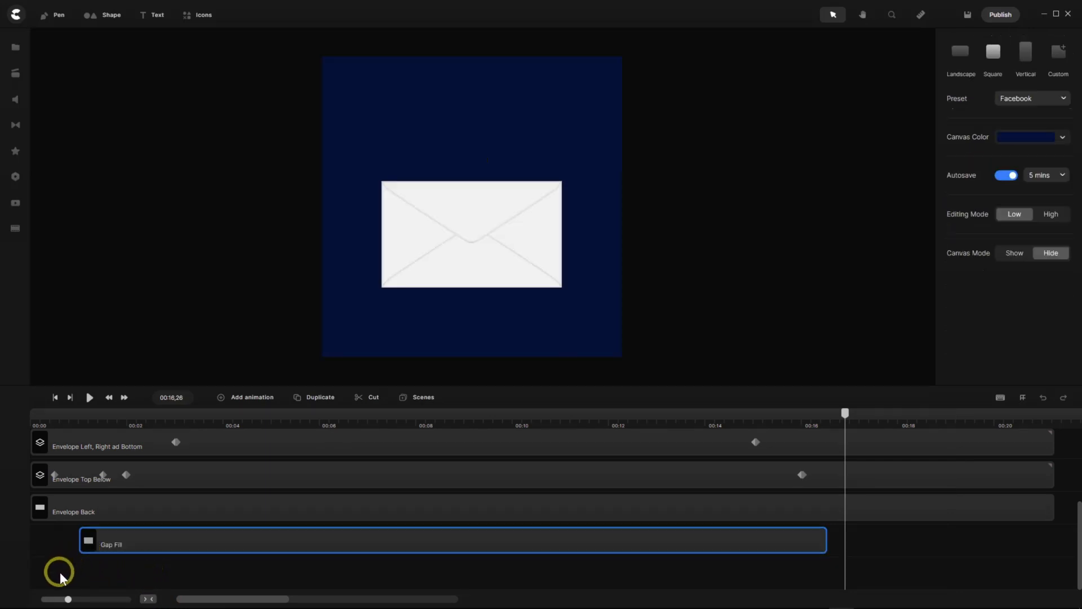
{"action": "left_click", "coordinate": [53, 401]}
{"action": "left_click", "coordinate": [89, 401]}
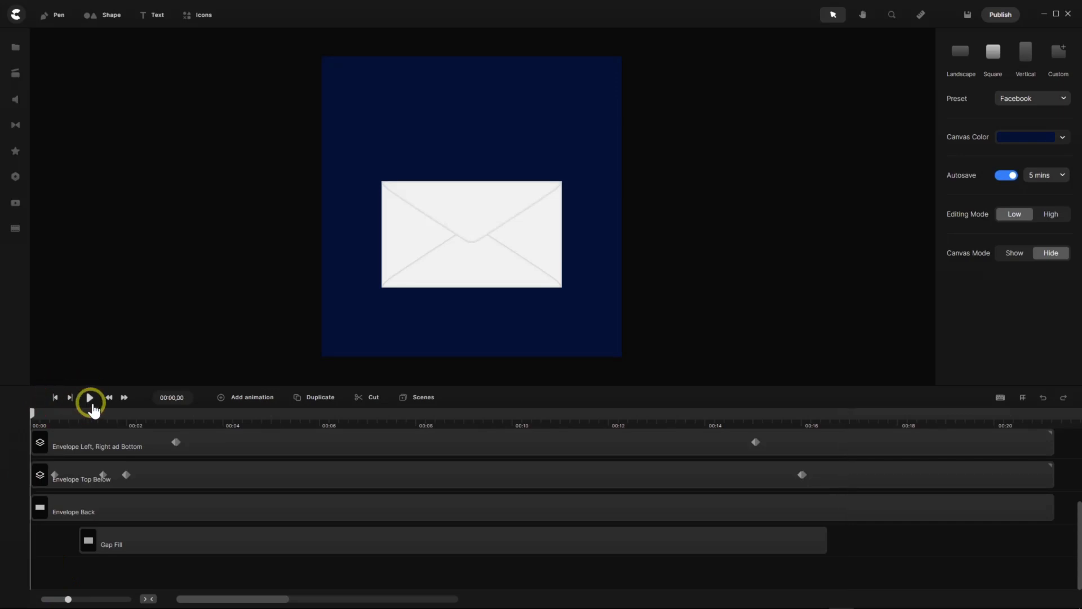
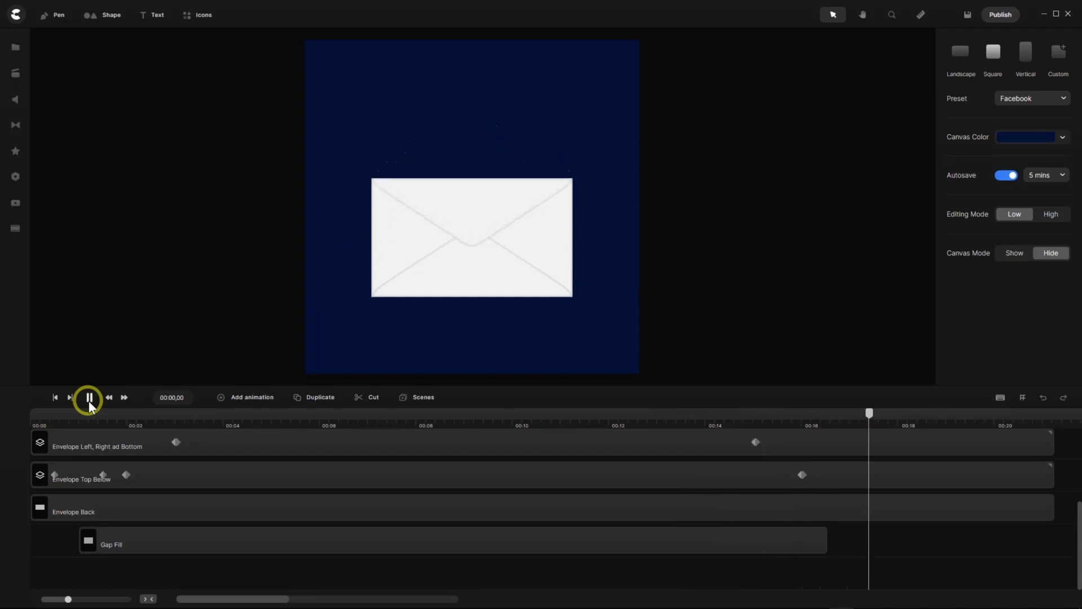
{"action": "left_click", "coordinate": [90, 399]}
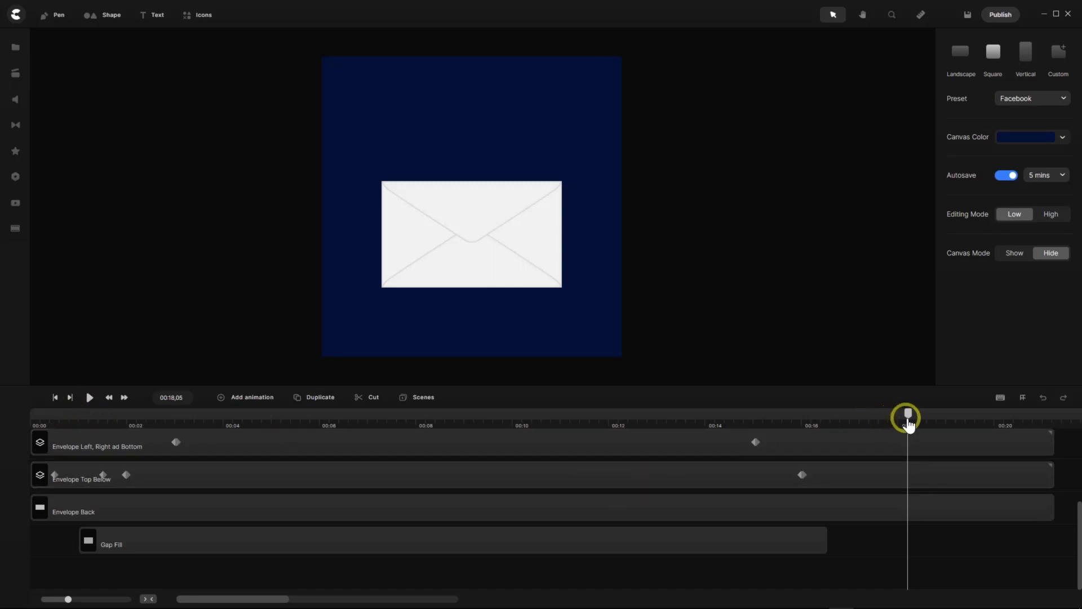
{"action": "left_click_drag", "start_coordinate": [908, 414], "coordinate": [555, 381]}
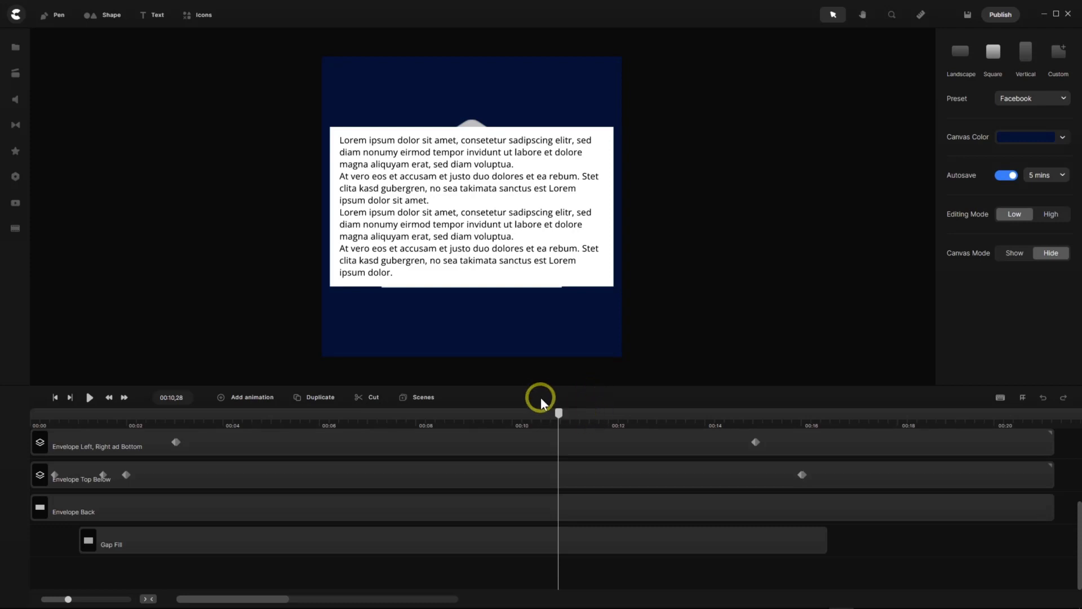
Combine all layers on the main timeline into a single group.
{"action": "left_click_drag", "start_coordinate": [530, 381], "coordinate": [534, 200]}
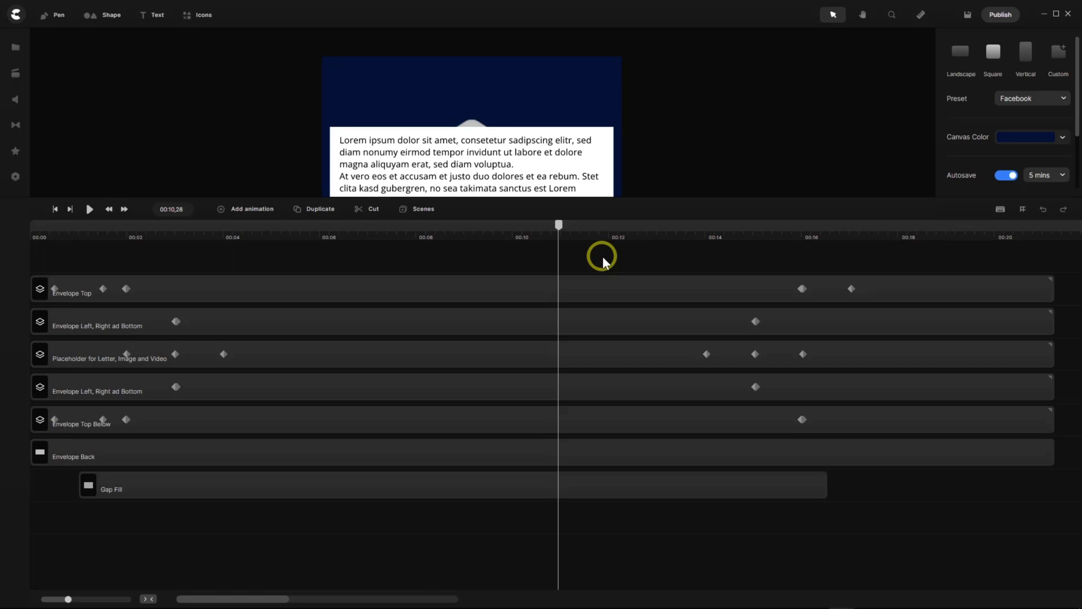
{"action": "key", "text": "ctrl+a"}
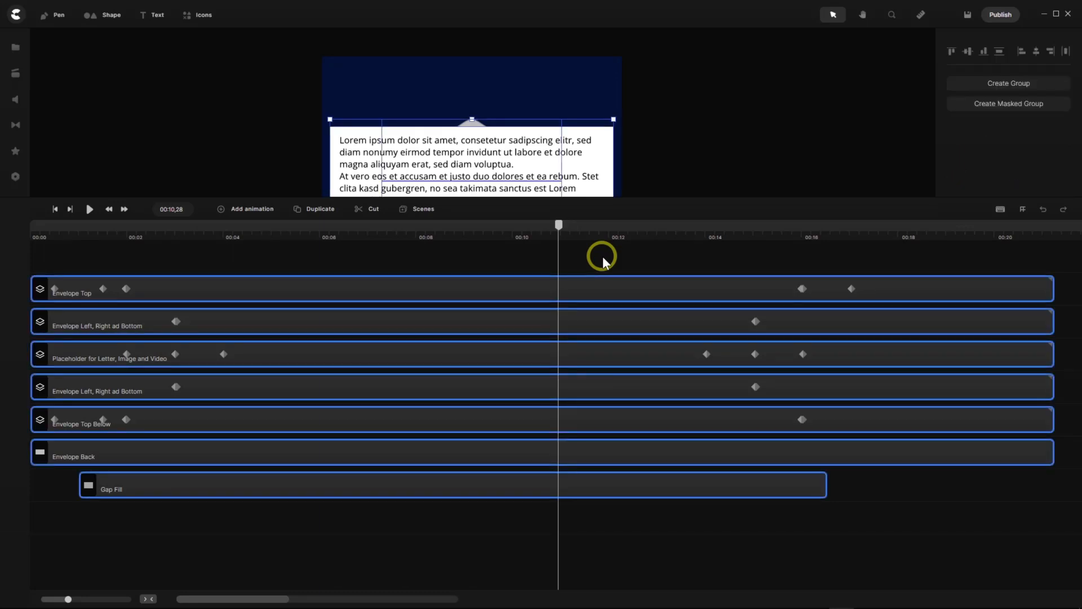
{"action": "key", "text": "ctrl"}
{"action": "key", "text": "ctrl+g"}
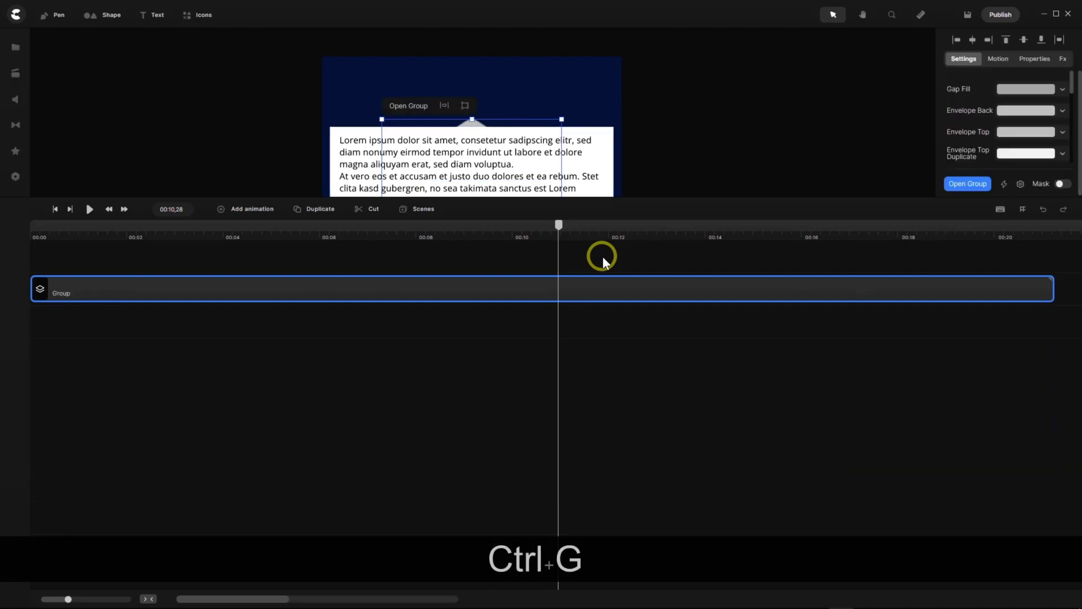
Rename the new group as Envelope Master Group.
{"action": "right_click", "coordinate": [68, 295]}
{"action": "left_click", "coordinate": [111, 139]}
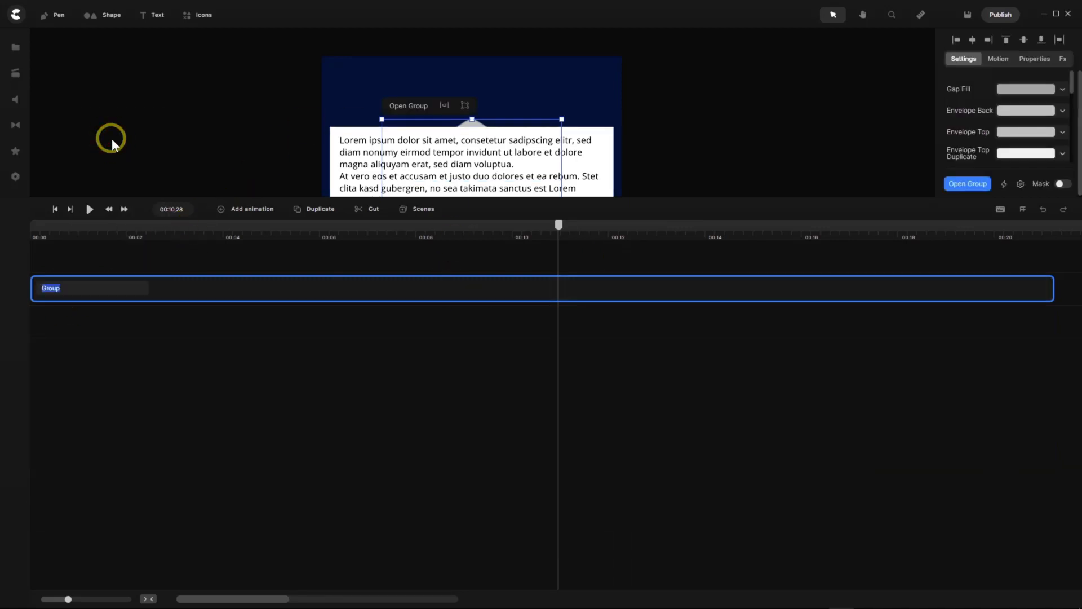
{"action": "type", "text": "Env"}
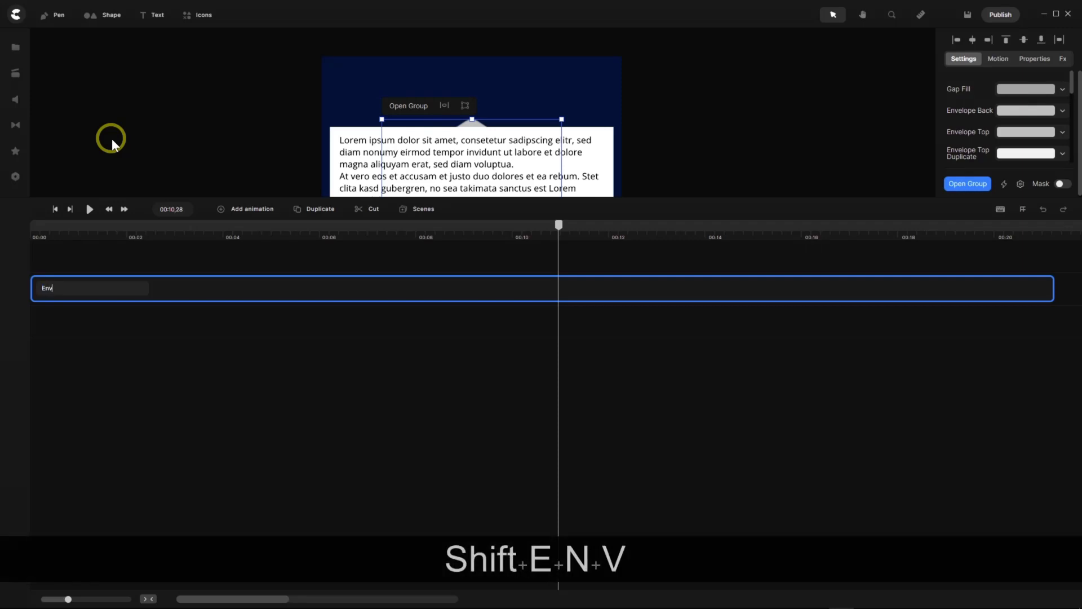
{"action": "type", "text": "elope"}
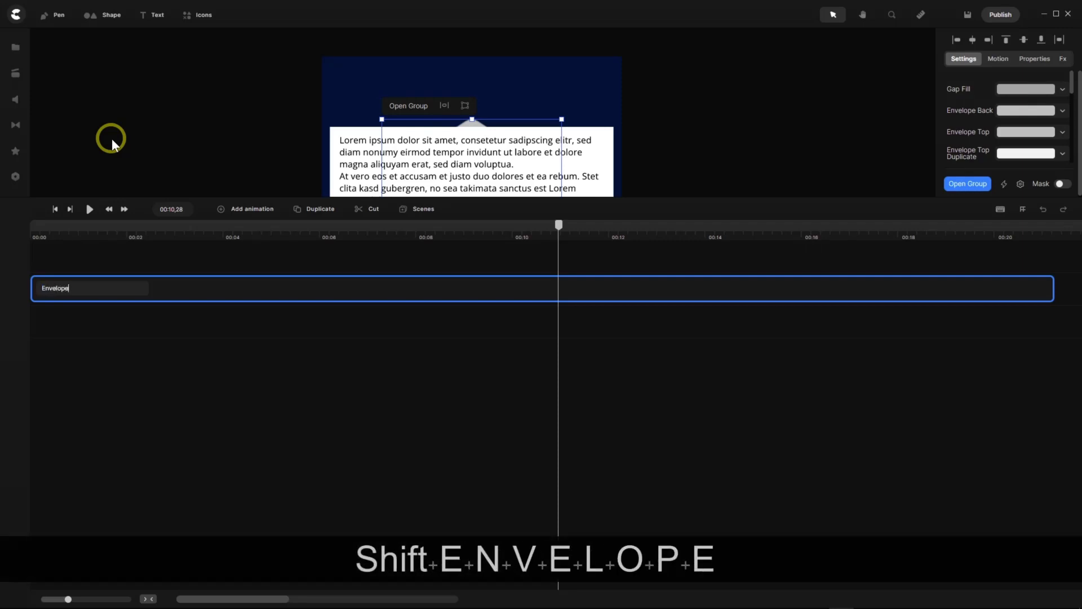
{"action": "type", "text": " Ma"}
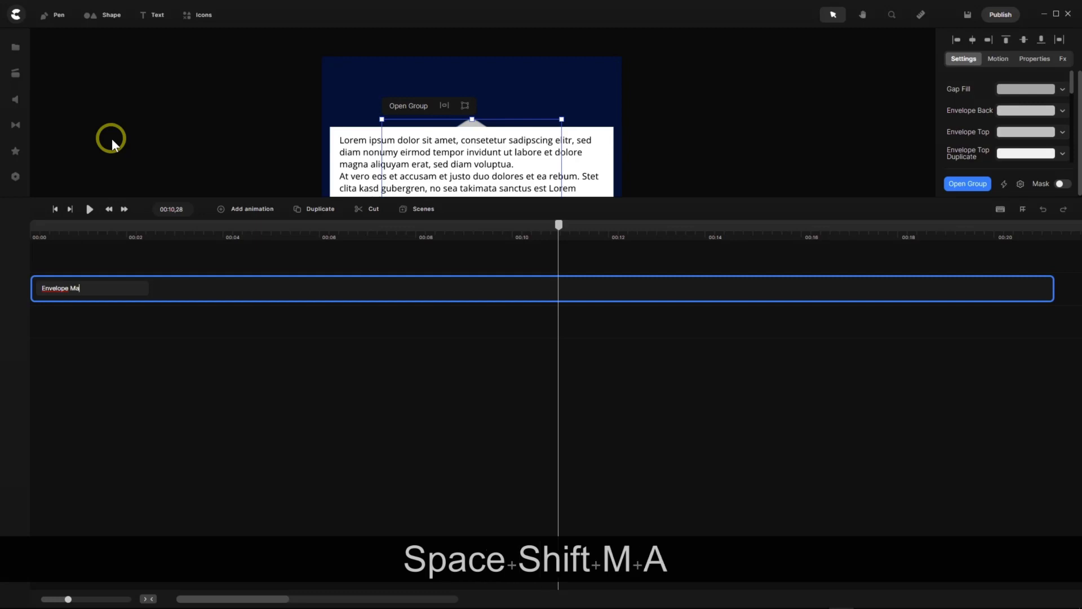
{"action": "type", "text": "ster Gr"}
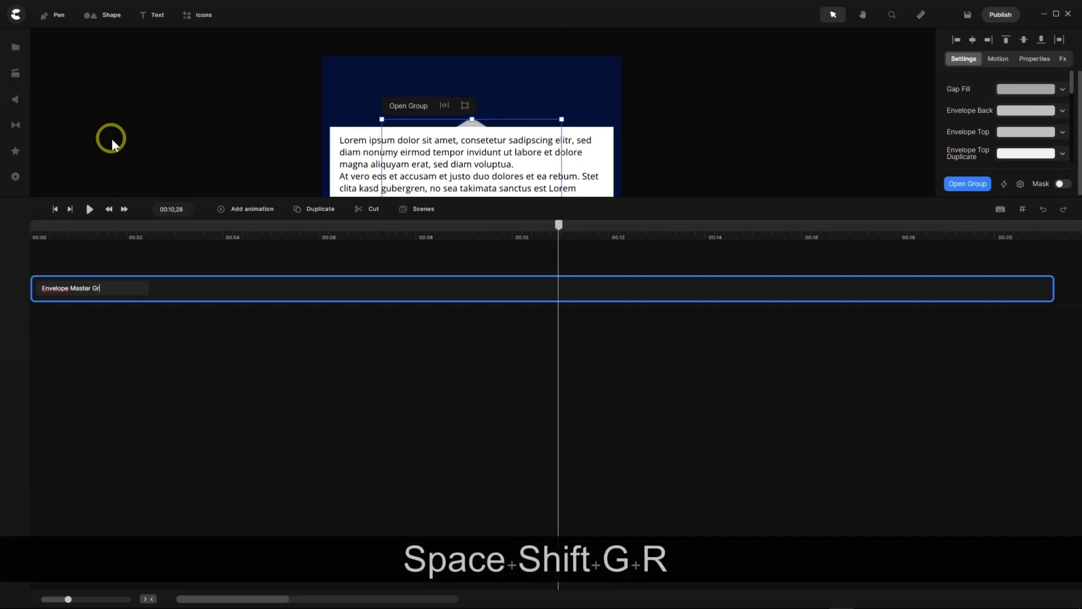
{"action": "type", "text": "oup"}
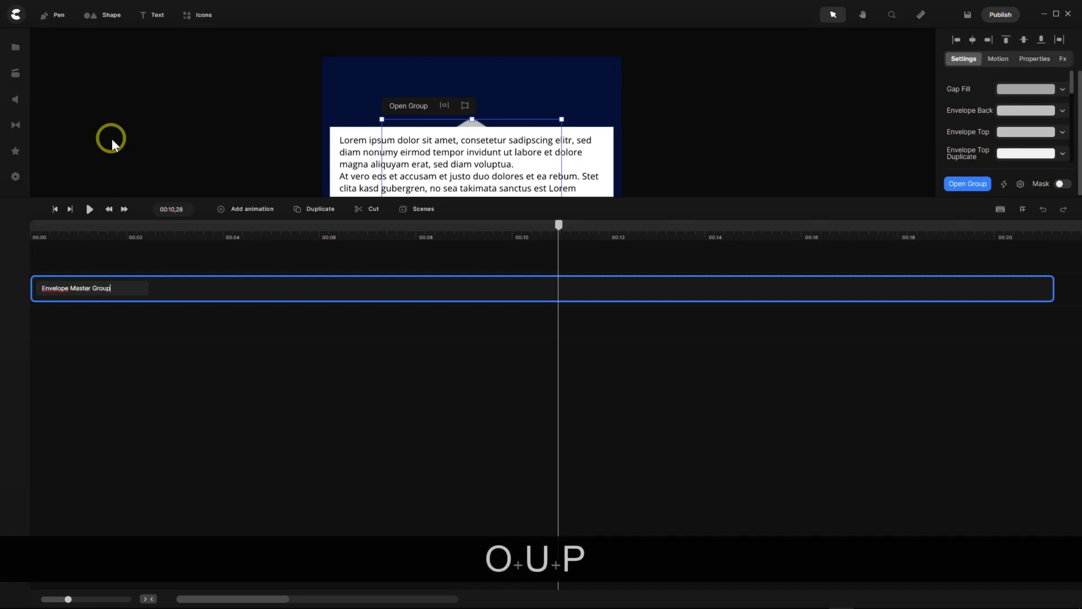
{"action": "key", "text": "Return"}
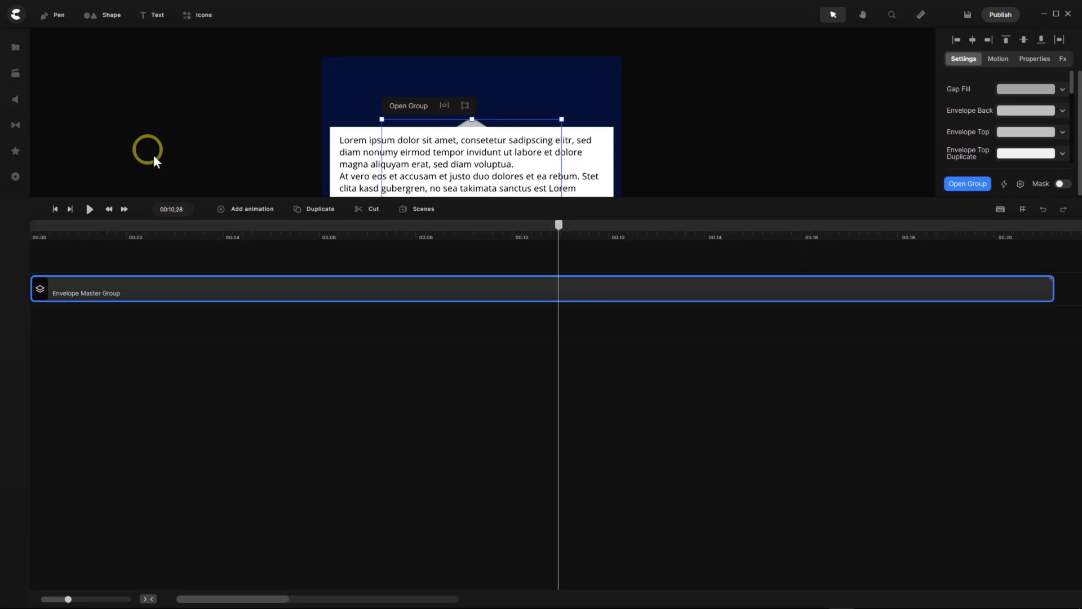
{"action": "left_click_drag", "start_coordinate": [277, 198], "coordinate": [280, 392]}
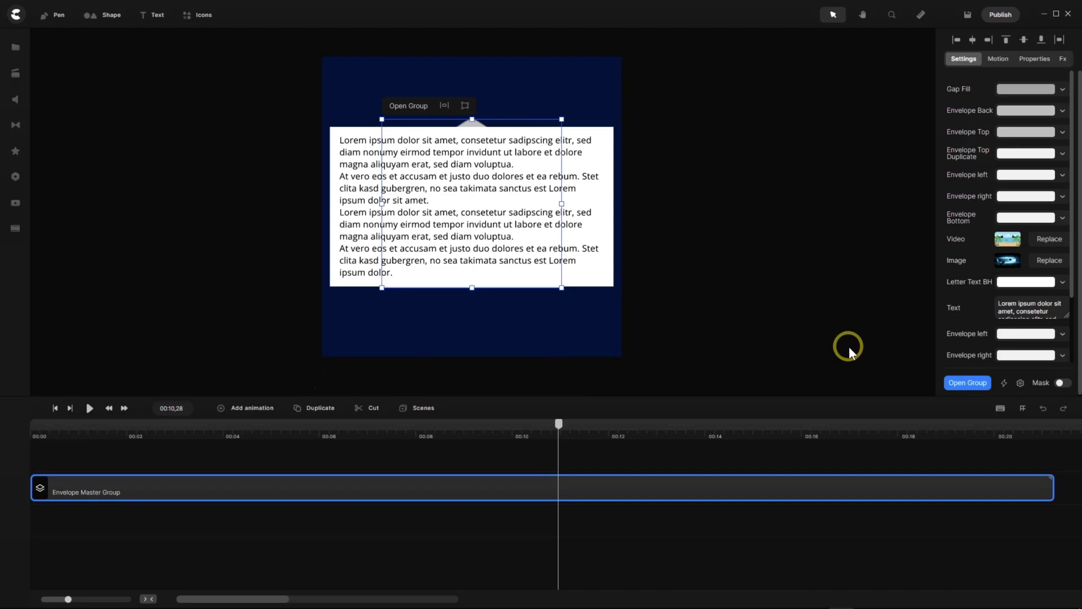
Move Gap Fill to the end of Envelope Master Group's Easy Edit Properties list, below the last Envelope Top Duplicate.
{"action": "left_click", "coordinate": [1020, 383]}
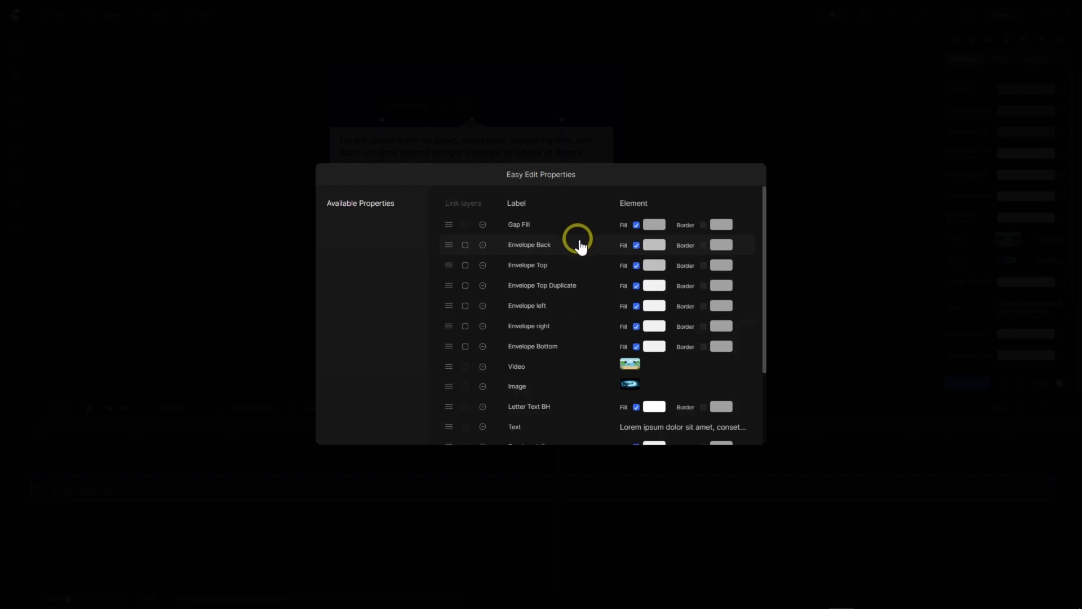
{"action": "left_click_drag", "start_coordinate": [447, 222], "coordinate": [424, 443]}
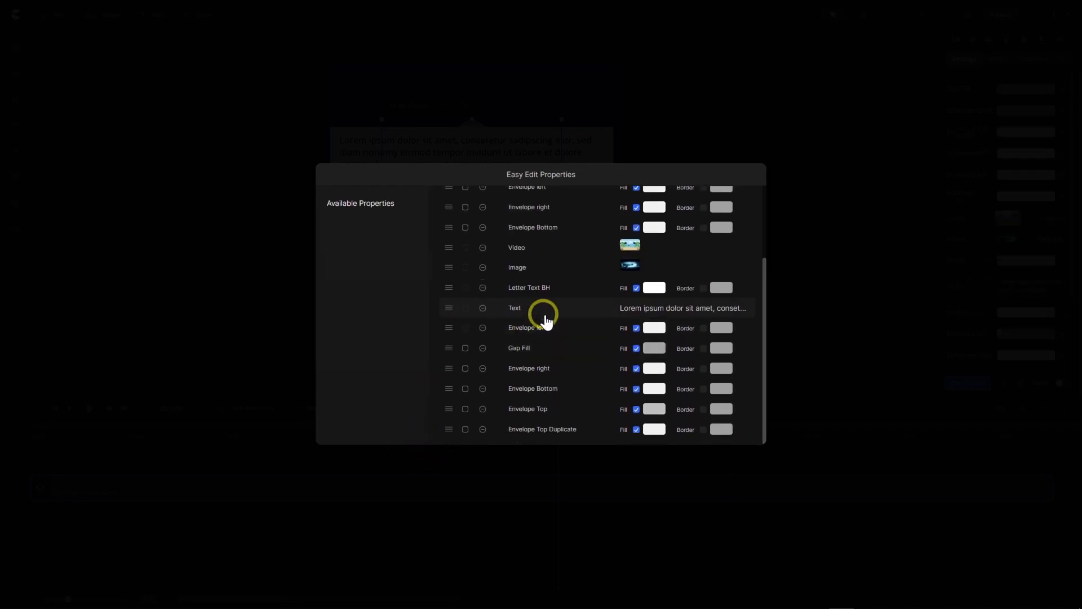
{"action": "left_click_drag", "start_coordinate": [449, 348], "coordinate": [454, 437]}
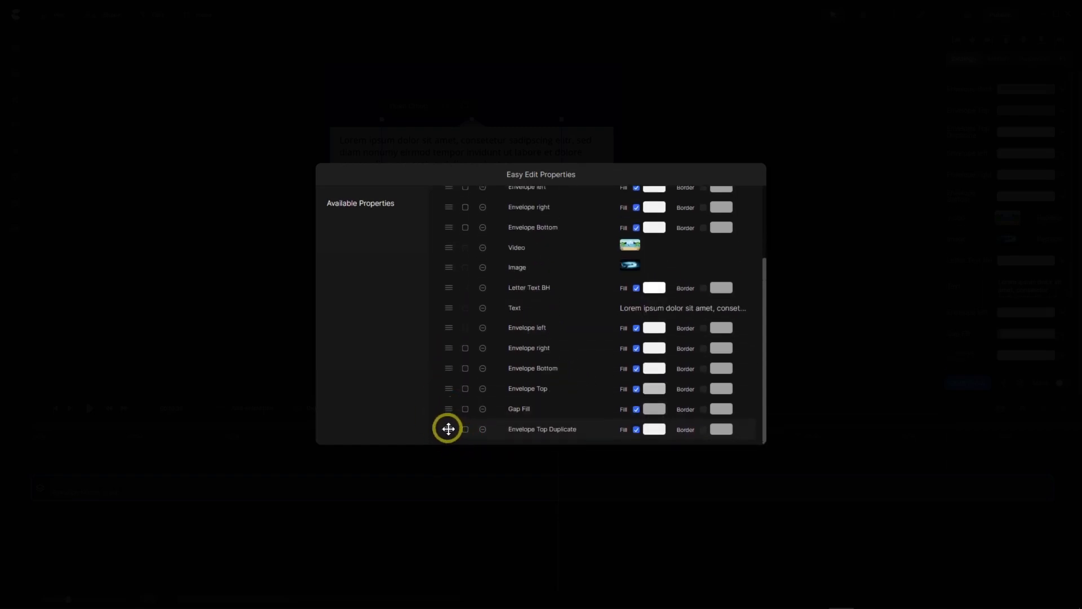
{"action": "mouse_move", "coordinate": [449, 429]}
{"action": "left_mouse_down"}
{"action": "mouse_move", "coordinate": [449, 406]}
{"action": "mouse_move", "coordinate": [451, 415]}
{"action": "left_mouse_up"}
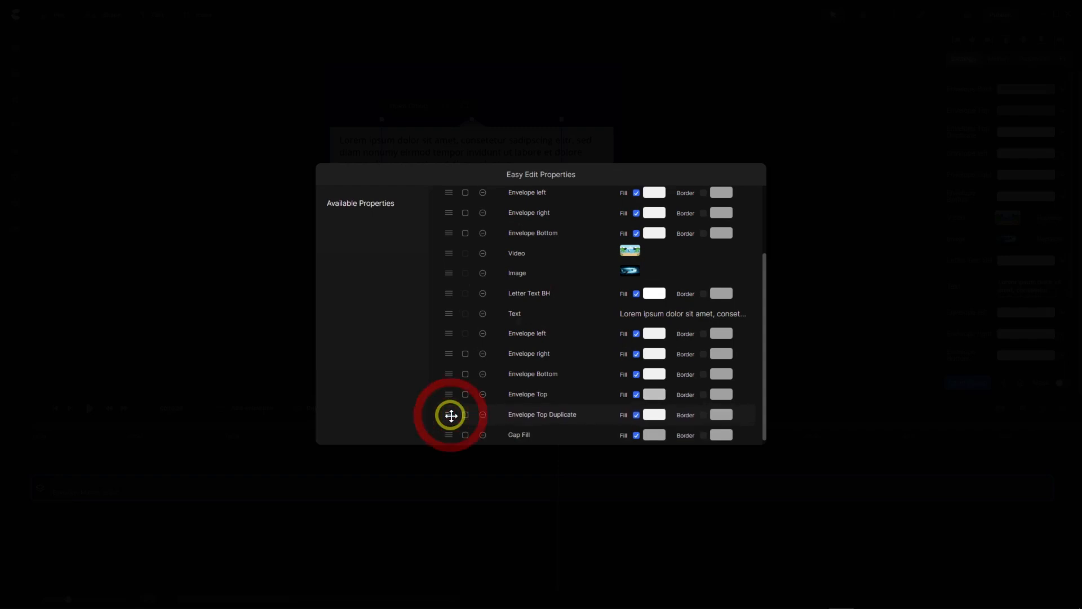
Remove both Envelope Top Duplicate entries from the group's Easy Edit Properties.
{"action": "left_click", "coordinate": [483, 416]}
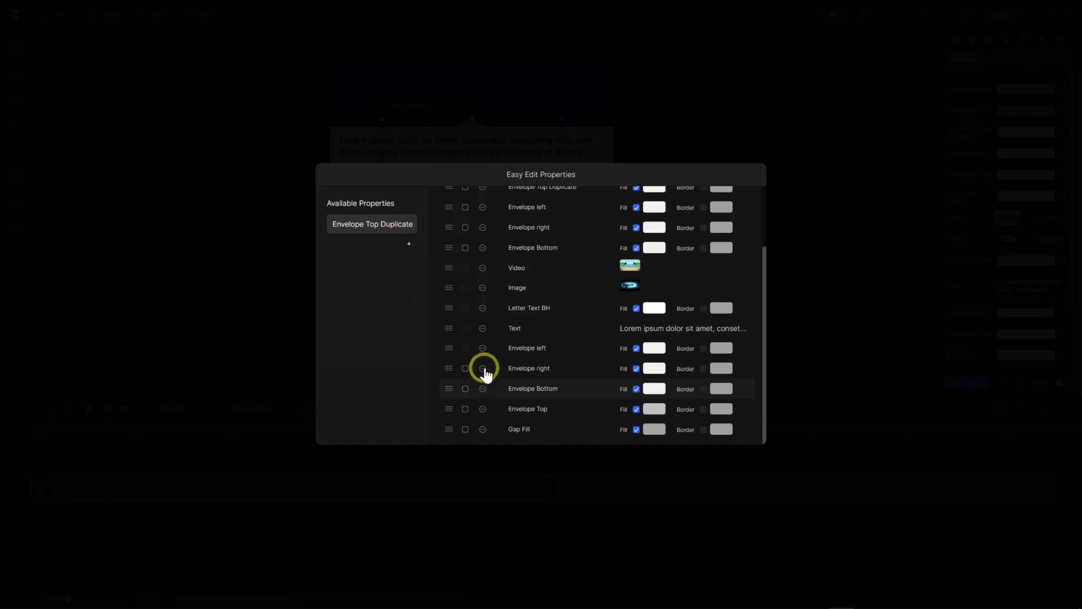
{"action": "scroll", "coordinate": [496, 331], "scroll_direction": "up", "scroll_amount": 3}
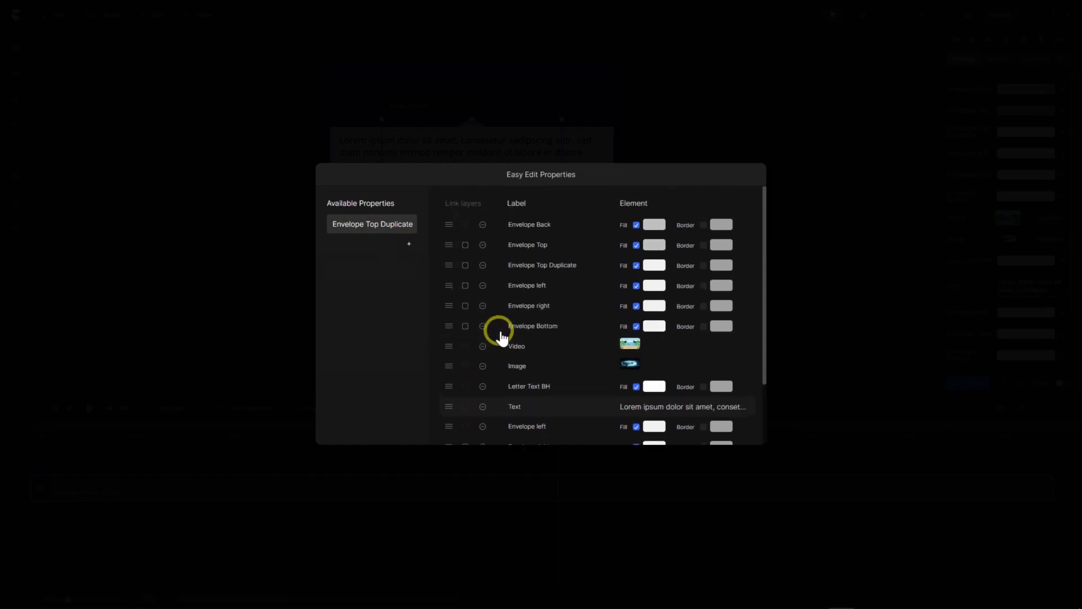
{"action": "left_click", "coordinate": [482, 265]}
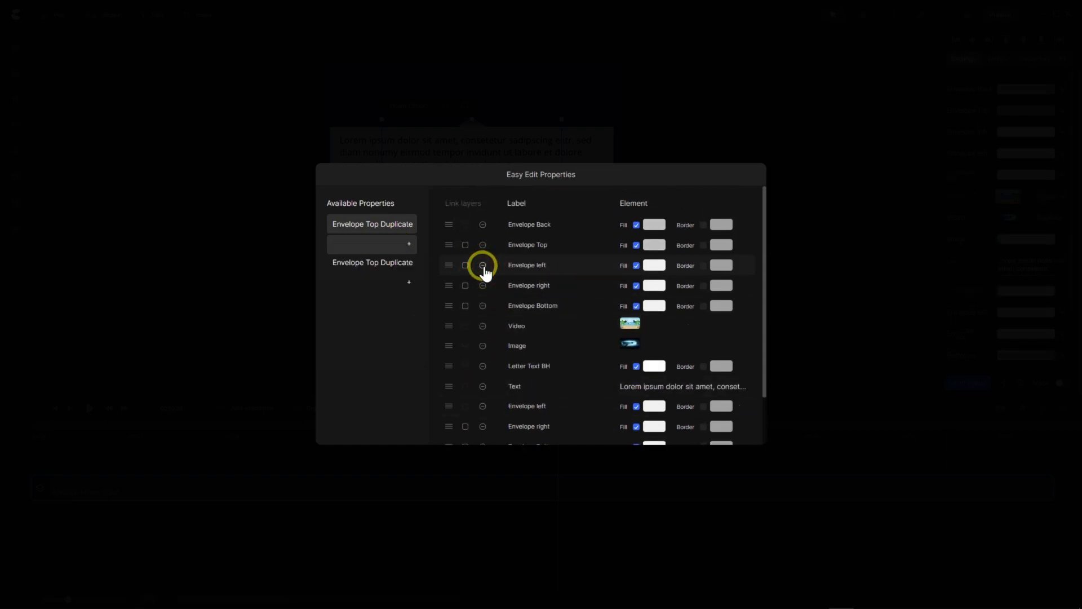
Move the second Envelope Top property up beside the first one, and close the Easy Edit Properties.
{"action": "scroll", "coordinate": [460, 330], "scroll_direction": "down", "scroll_amount": 2}
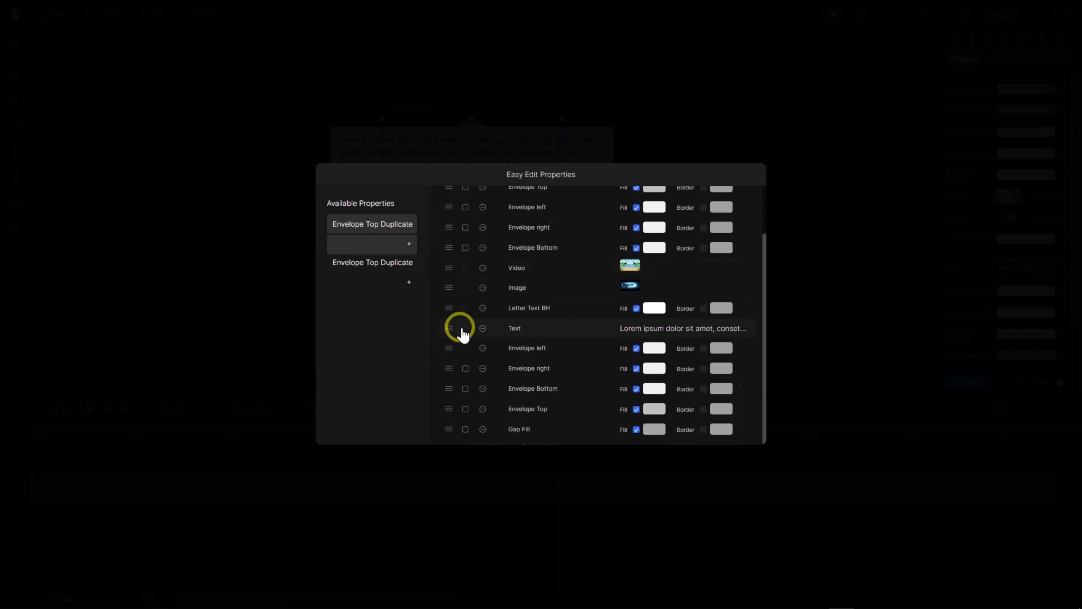
{"action": "left_click_drag", "start_coordinate": [447, 409], "coordinate": [443, 228]}
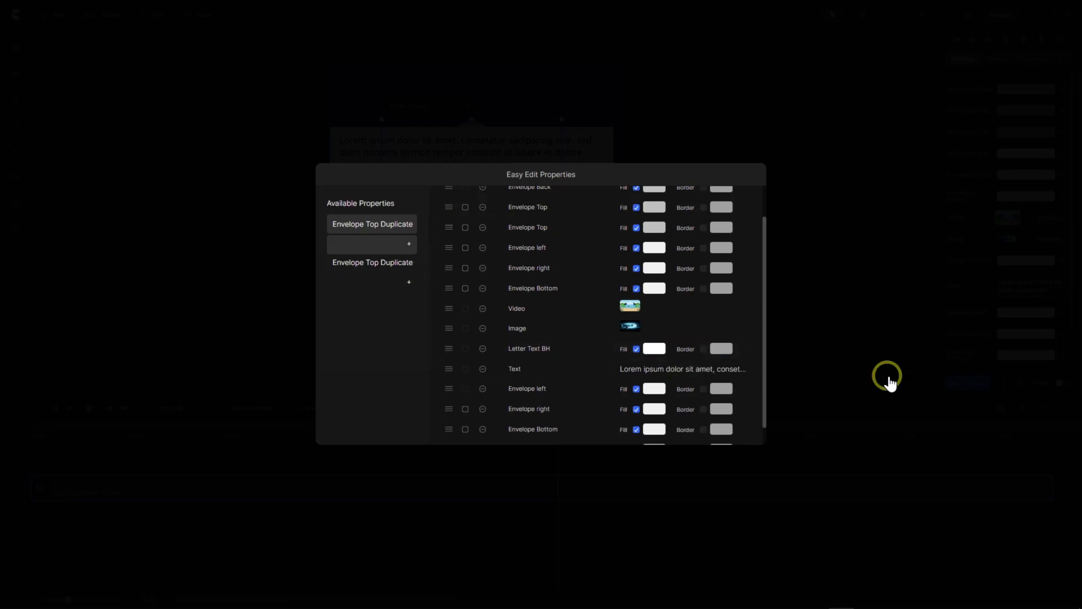
{"action": "left_click", "coordinate": [903, 366]}
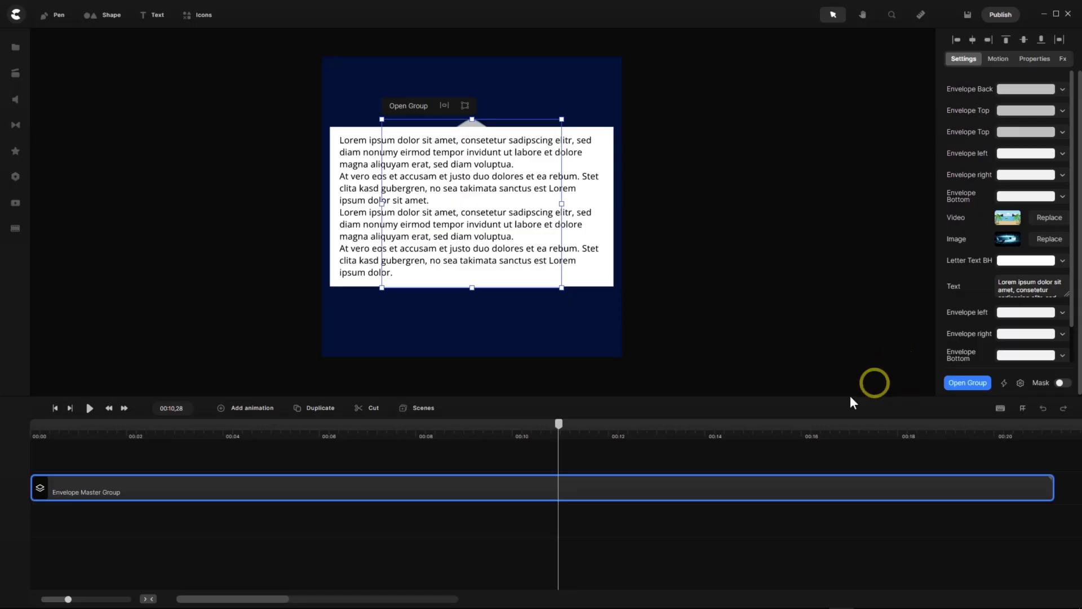
Inside Envelope Master Group, rename the lower Envelope Left, Right ad Bottom group as "Envelope Left, Right ad Bottom Below", and return to the main timeline.
{"action": "double_click", "coordinate": [387, 490]}
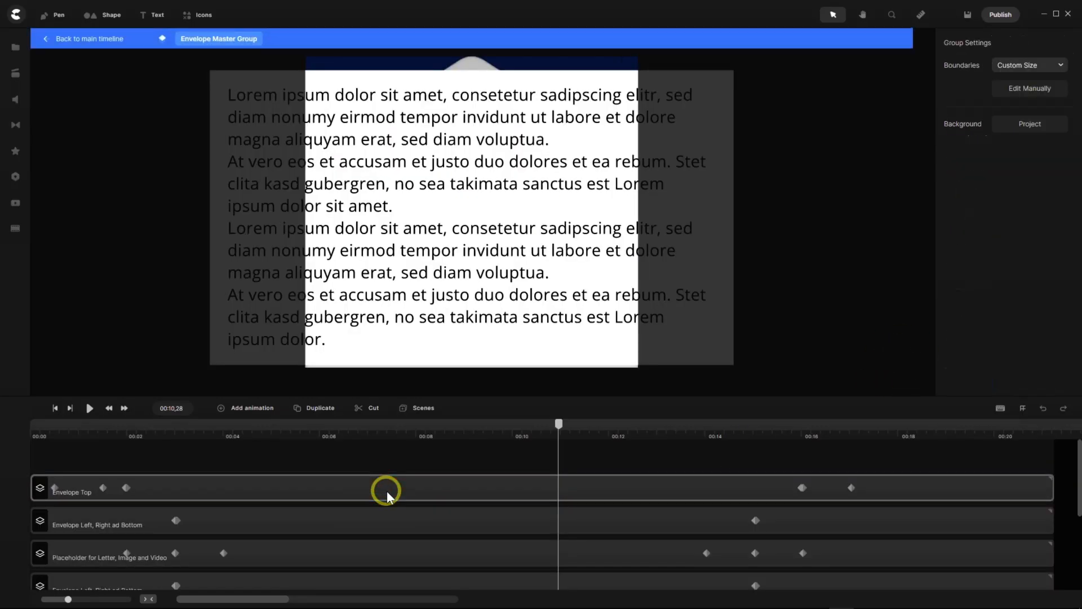
{"action": "left_click", "coordinate": [217, 523]}
{"action": "left_click", "coordinate": [117, 494]}
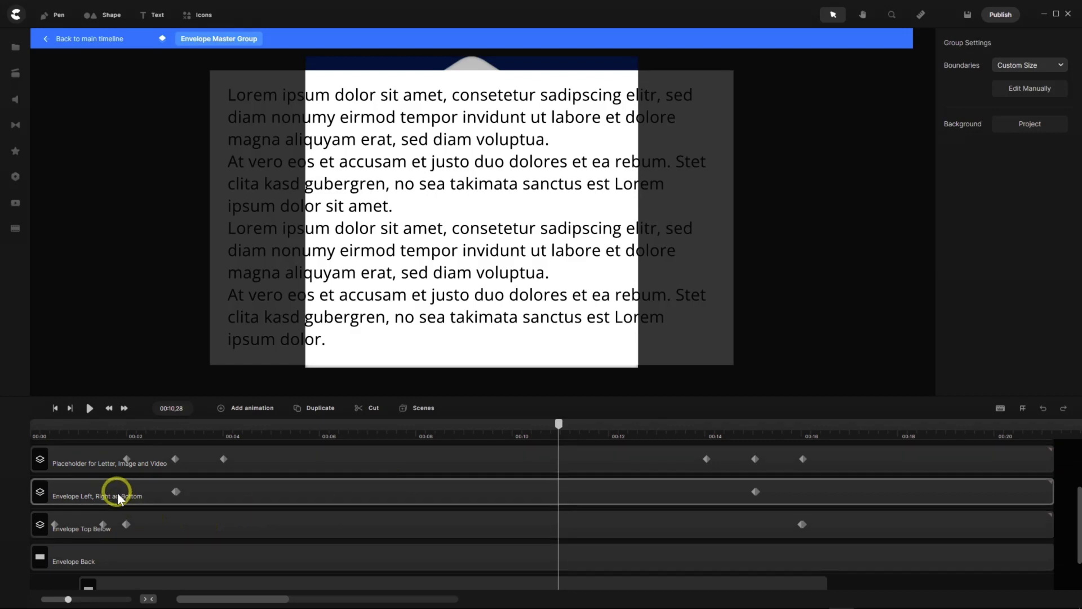
{"action": "left_click", "coordinate": [117, 492]}
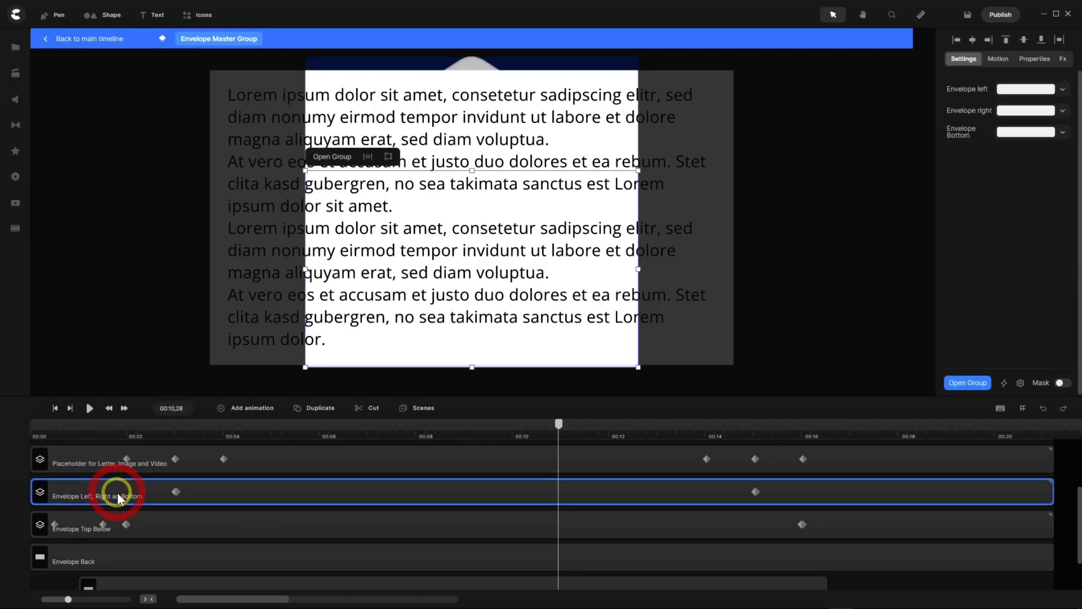
{"action": "right_click", "coordinate": [245, 492]}
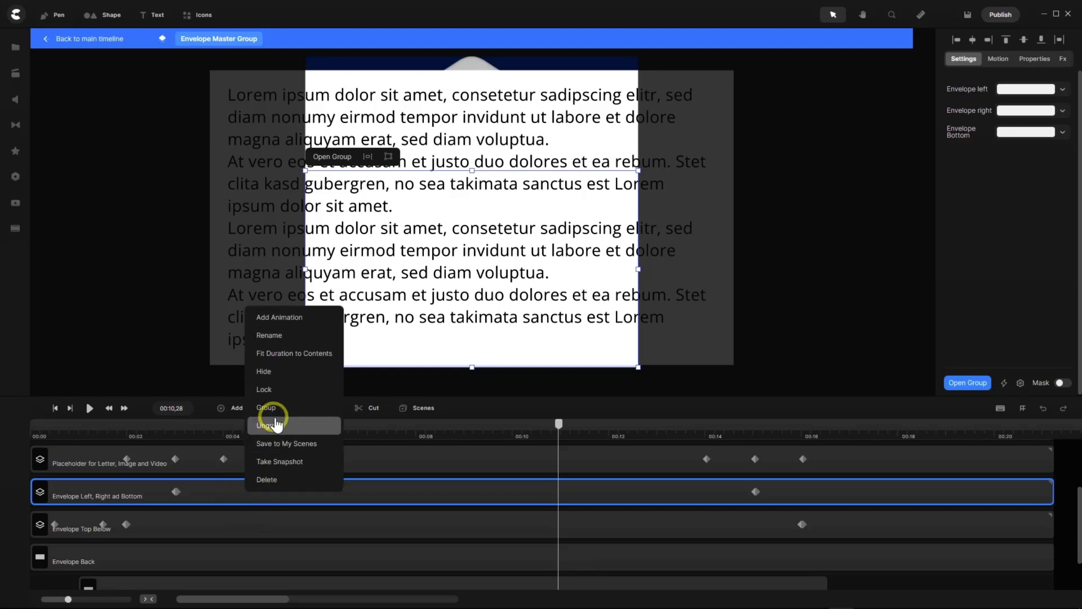
{"action": "left_click", "coordinate": [270, 334]}
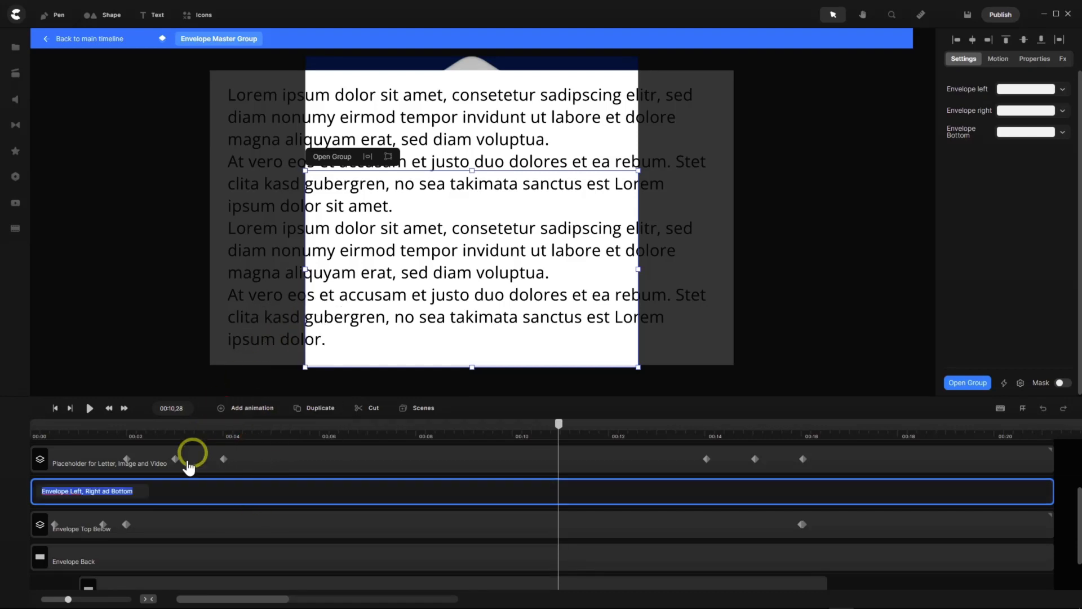
{"action": "left_click", "coordinate": [135, 492]}
{"action": "type", "text": "Be"}
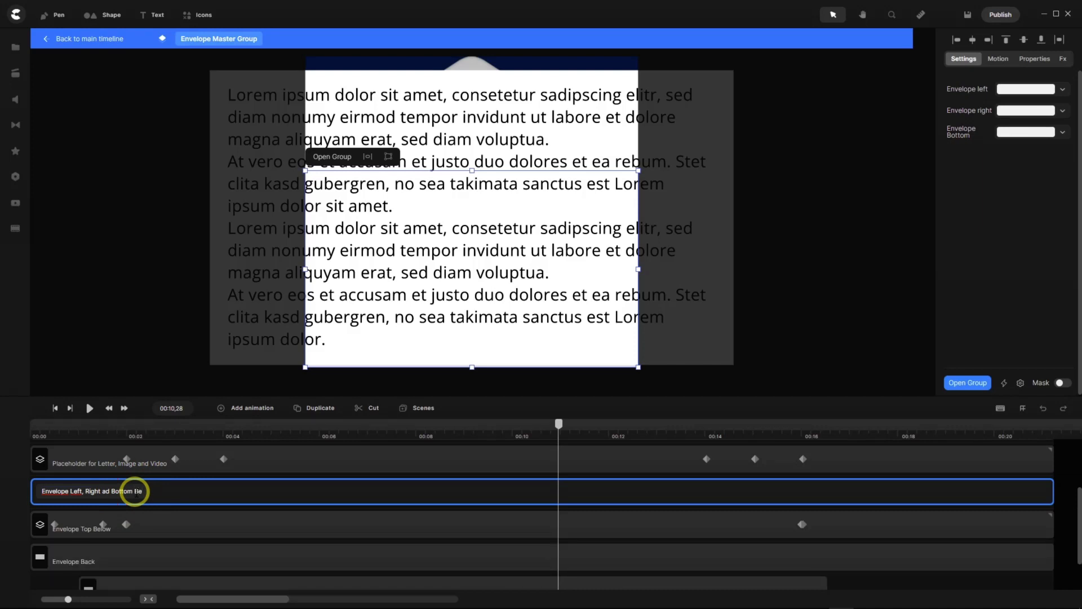
{"action": "type", "text": "low"}
{"action": "key", "text": "BackSpace"}
{"action": "key", "text": "BackSpace"}
{"action": "key", "text": "BackSpace"}
{"action": "key", "text": "BackSpace"}
{"action": "type", "text": "elow"}
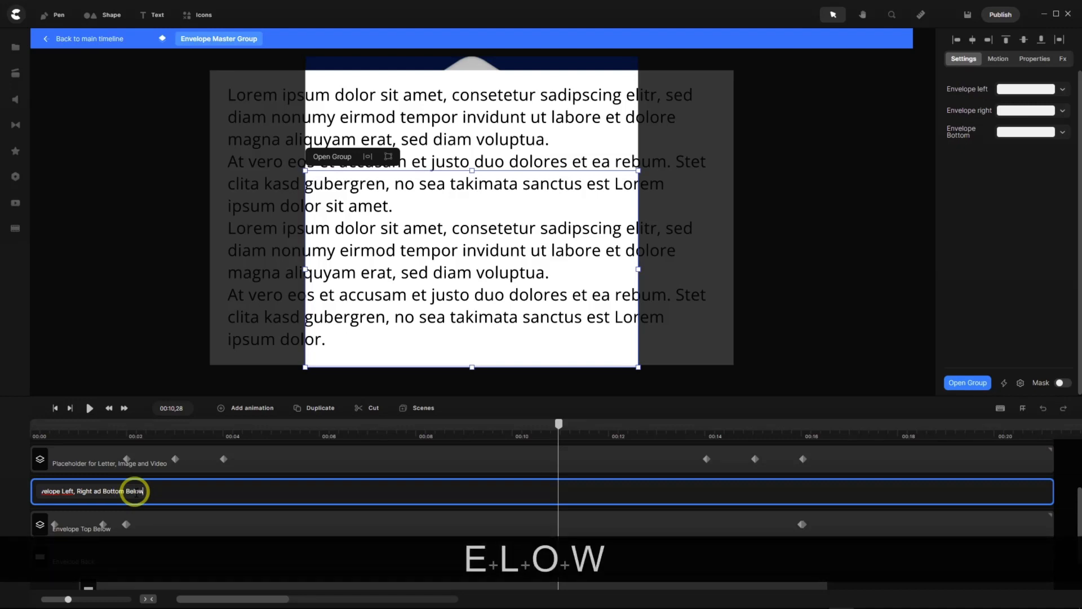
{"action": "key", "text": "Return"}
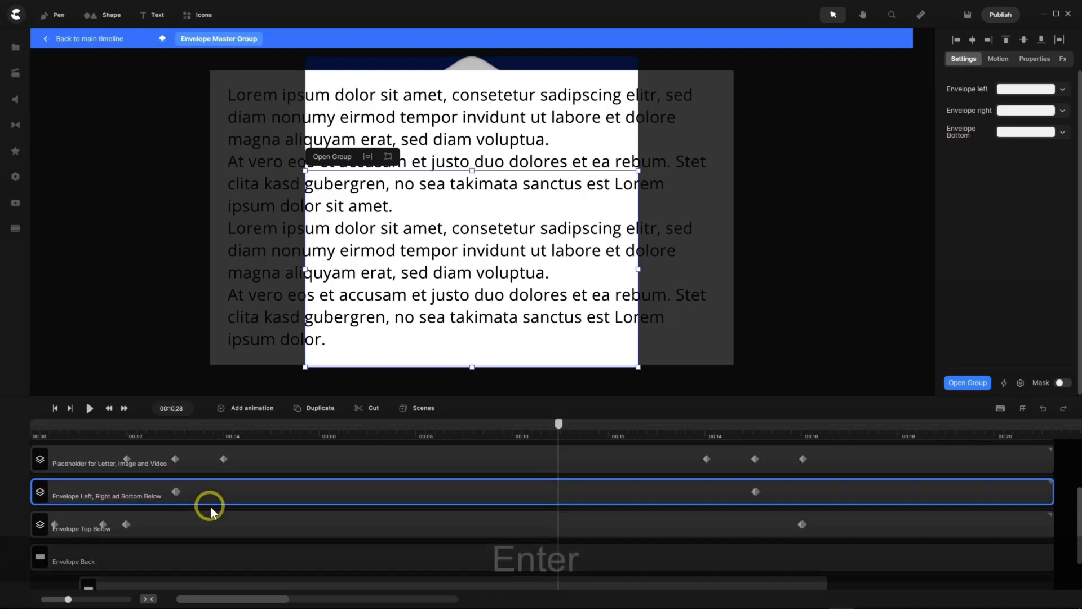
{"action": "left_click", "coordinate": [96, 43]}
In Envelope Master Group's Easy Edit Properties, move Text, Letter Text BH, Image and Video, in that order, to the start of the list.
{"action": "left_click", "coordinate": [507, 485]}
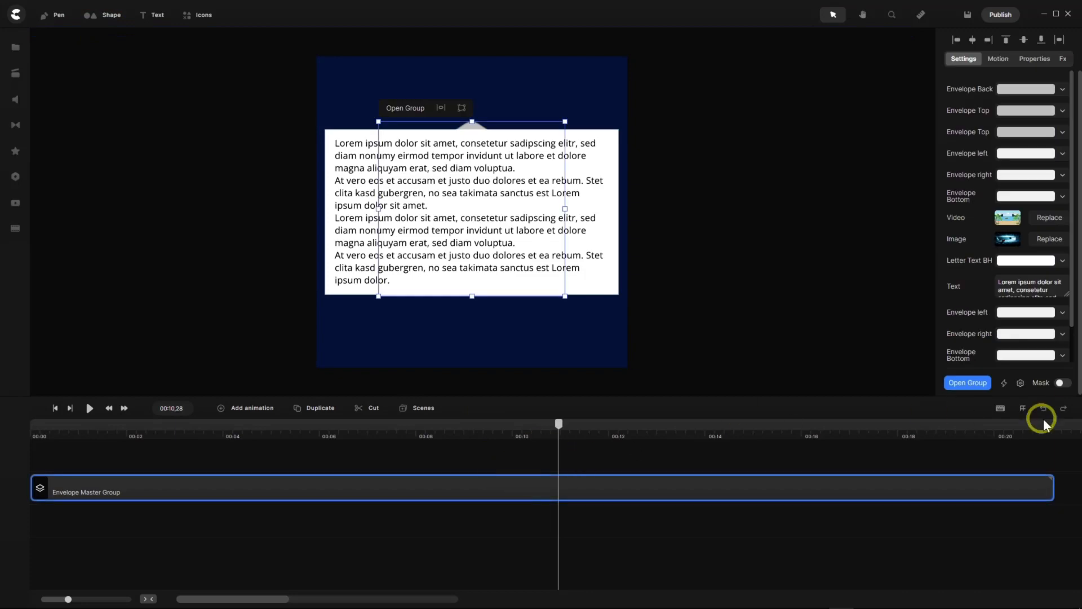
{"action": "left_click", "coordinate": [1020, 383]}
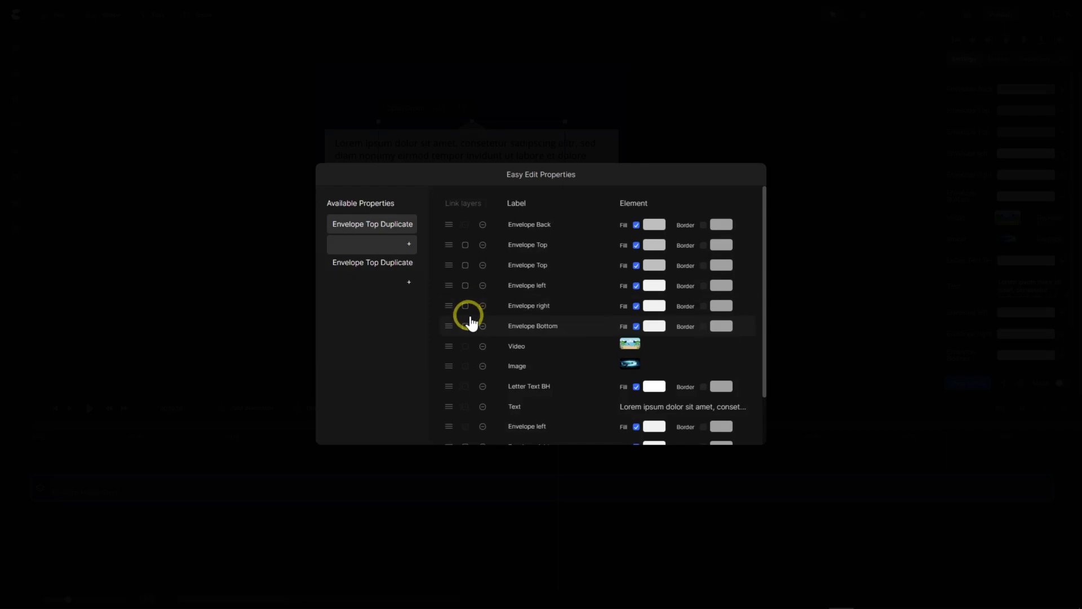
{"action": "left_click_drag", "start_coordinate": [449, 347], "coordinate": [457, 225]}
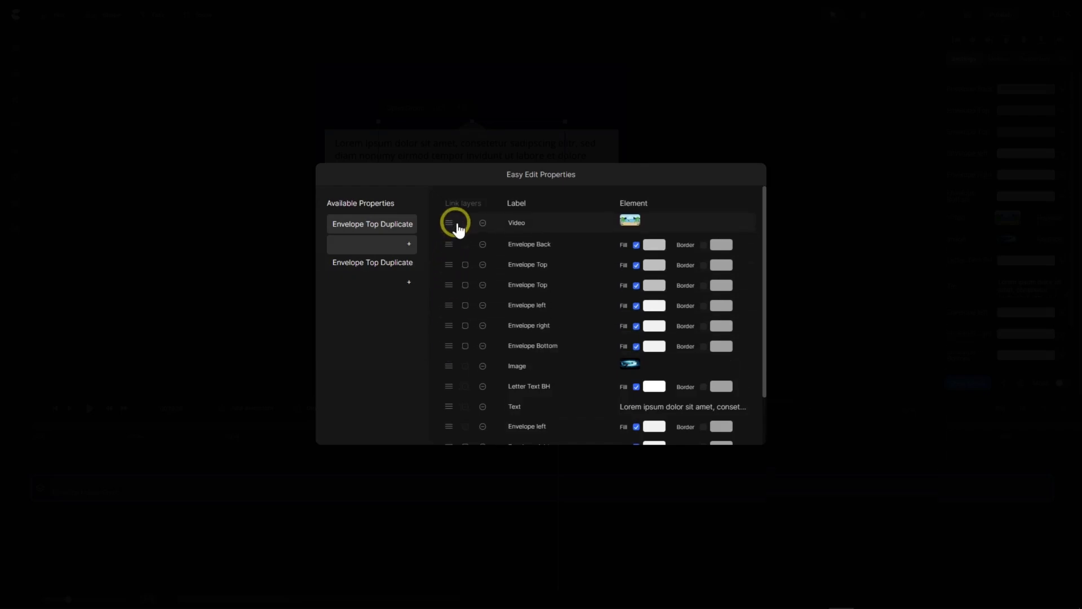
{"action": "left_click_drag", "start_coordinate": [459, 367], "coordinate": [459, 224]}
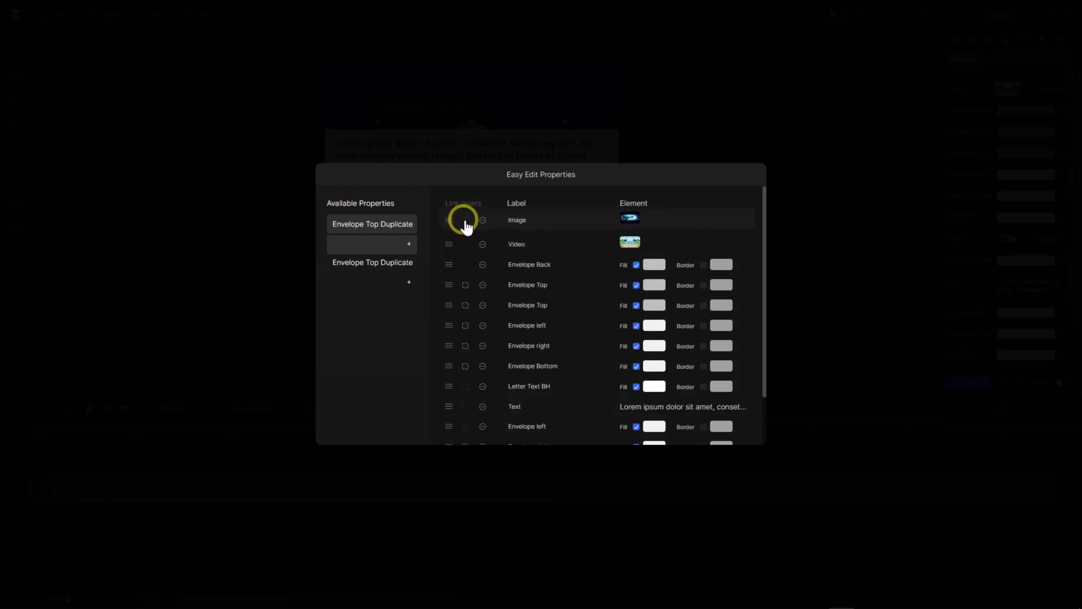
{"action": "left_click_drag", "start_coordinate": [449, 387], "coordinate": [467, 223]}
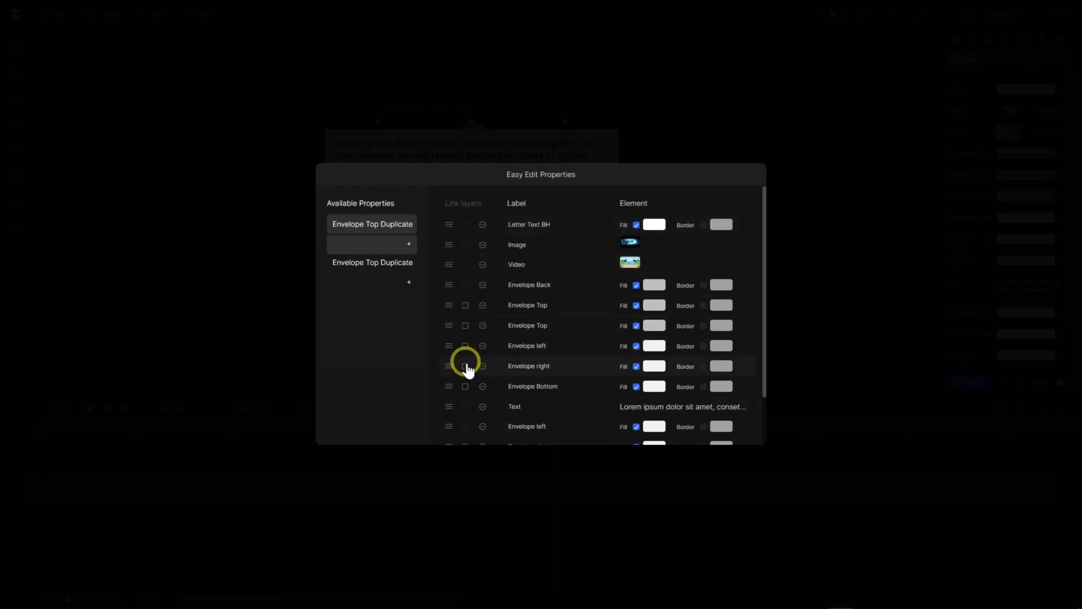
{"action": "left_click_drag", "start_coordinate": [449, 393], "coordinate": [445, 222]}
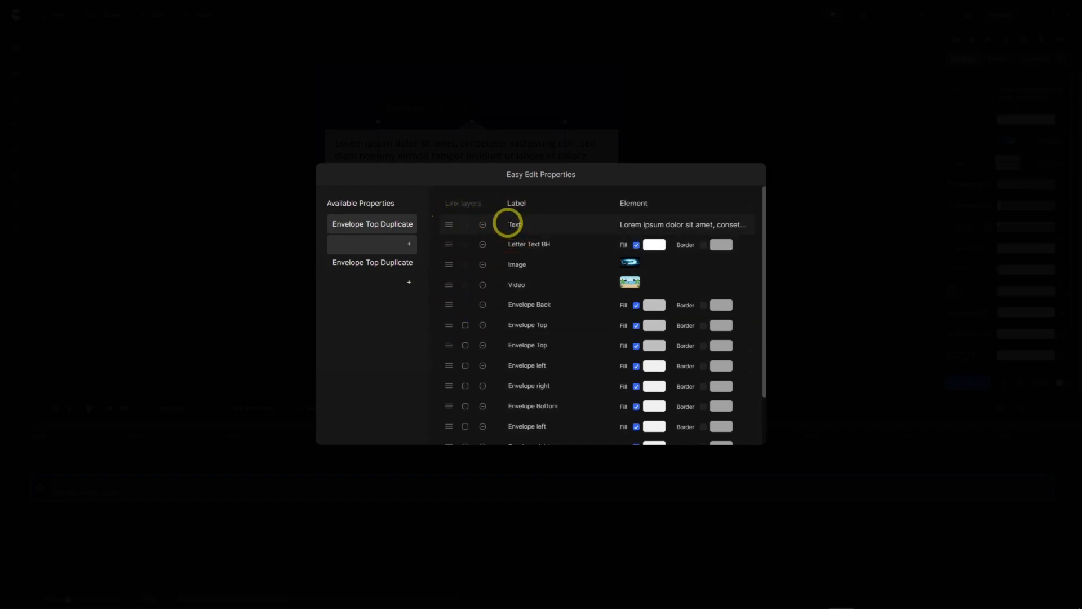
Relabel the Text property as Placeholder Text and correct Letter Text BH to Letter Text BG.
{"action": "type", "text": "Placehol"}
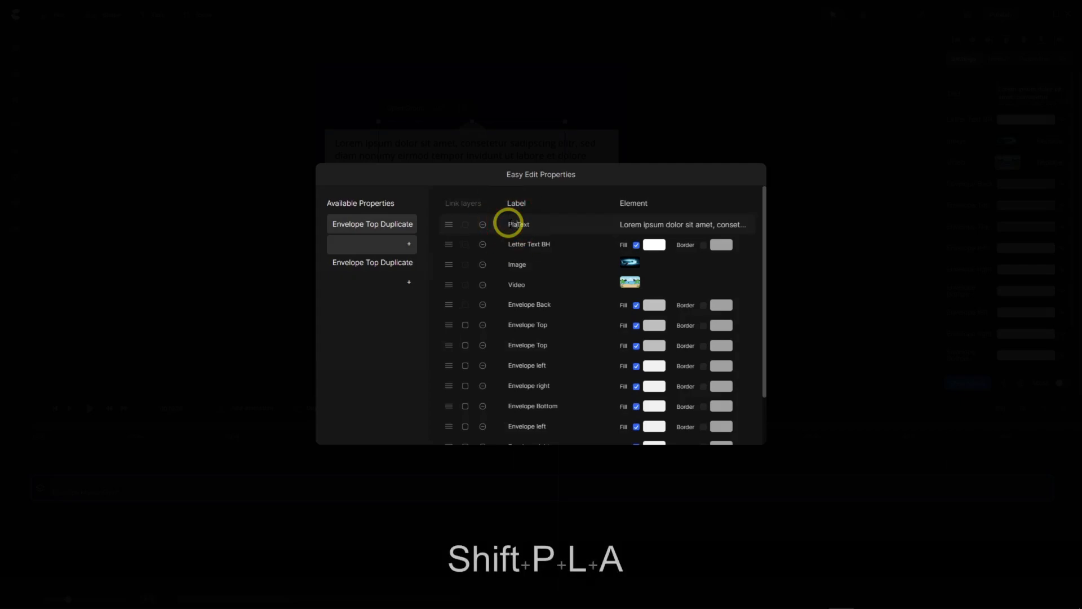
{"action": "type", "text": "der"}
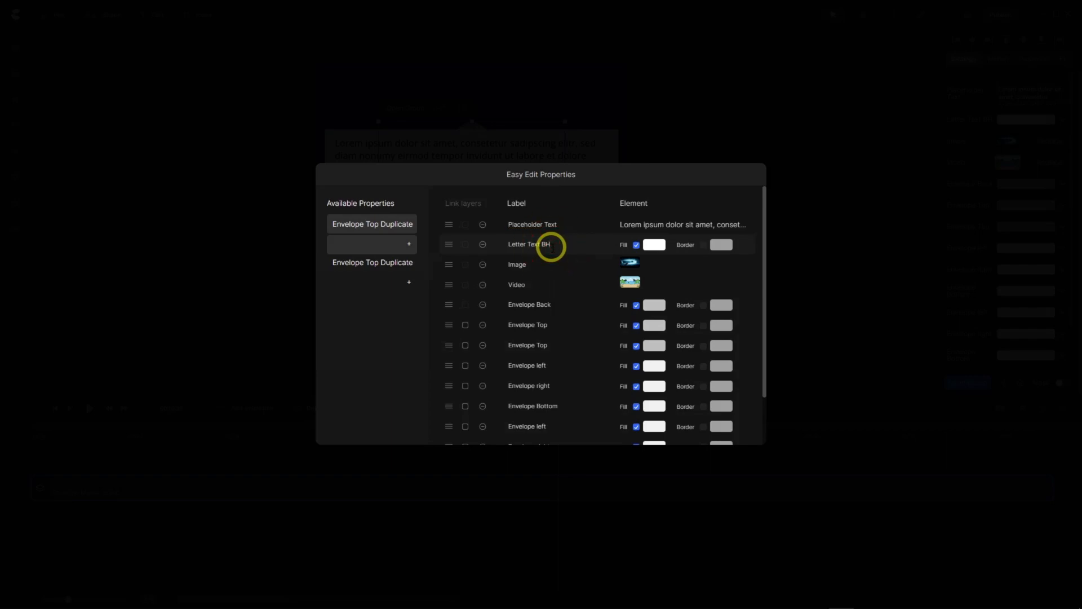
{"action": "key", "text": "BackSpace"}
{"action": "type", "text": "G"}
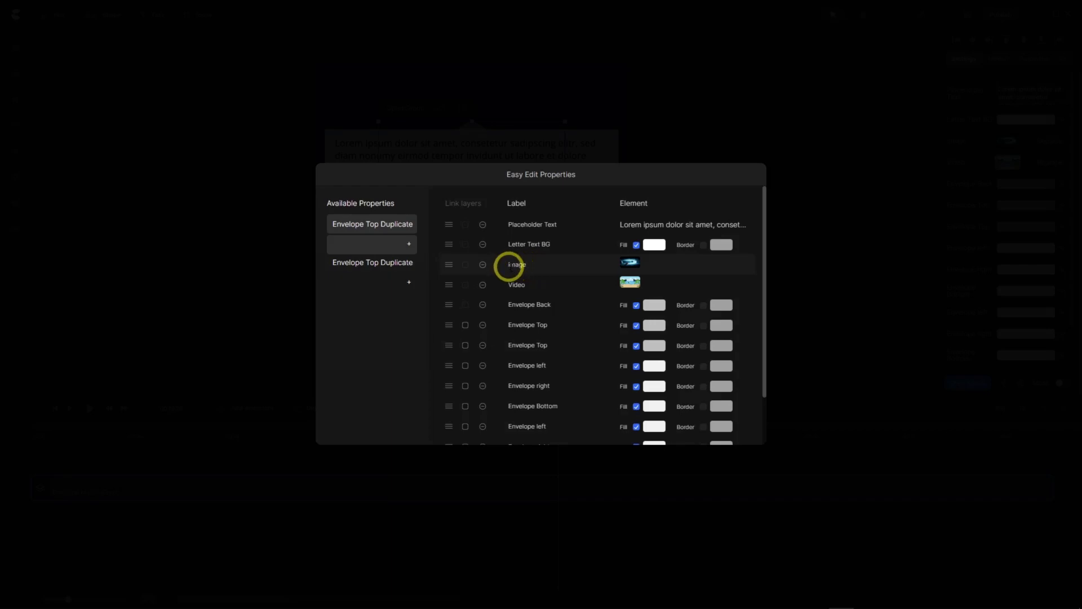
Relabel the Image property as Placeholder Image and the Video property as Placeholder Video.
{"action": "type", "text": "Placeholder"}
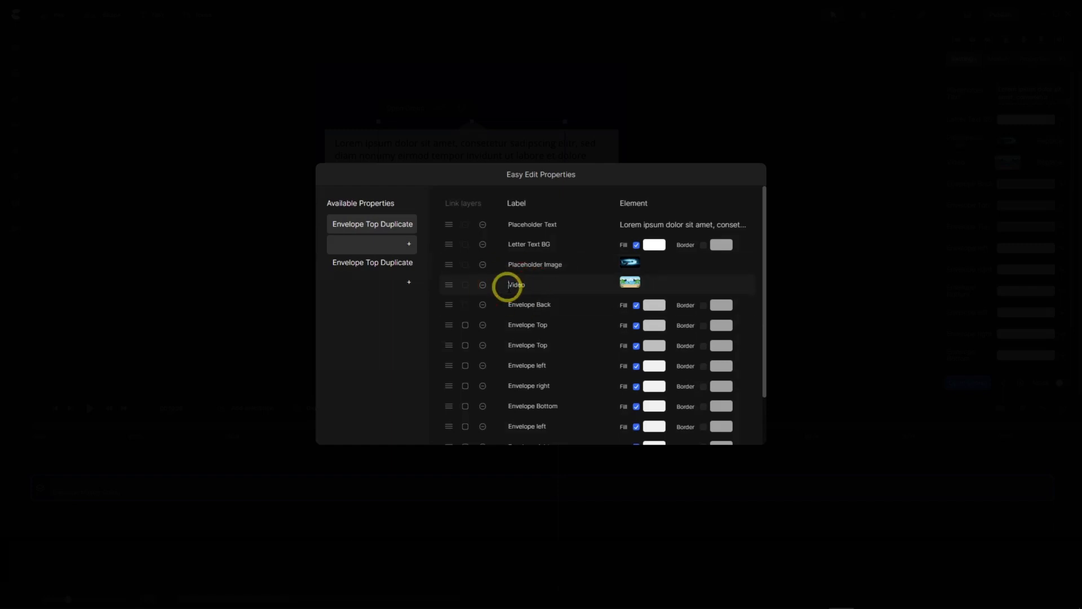
{"action": "key", "text": "ctrl+p"}
{"action": "type", "text": "ly"}
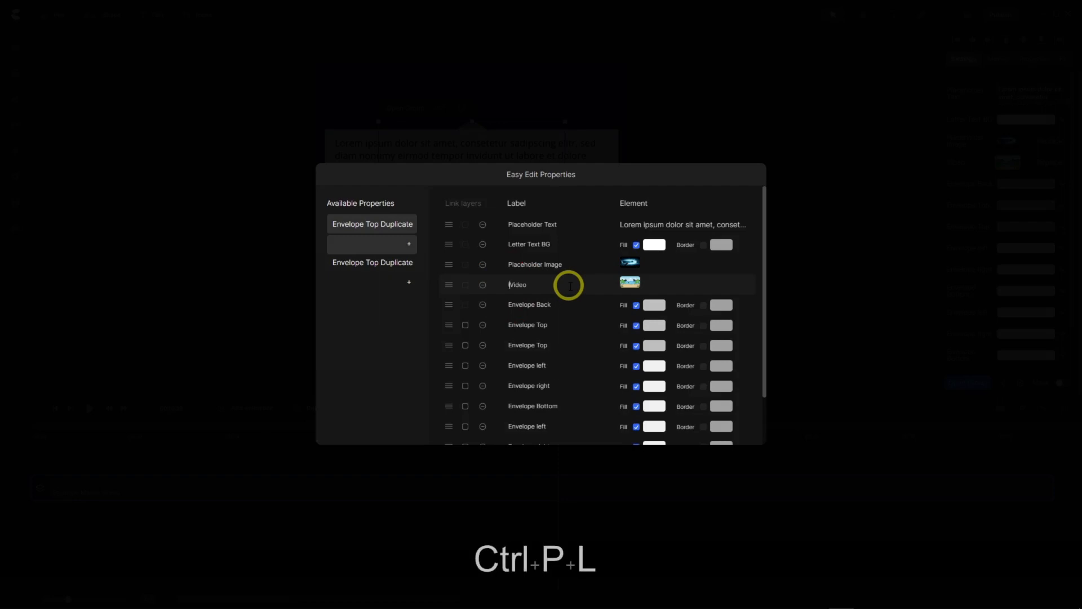
{"action": "key", "text": "BackSpace"}
{"action": "key", "text": "BackSpace"}
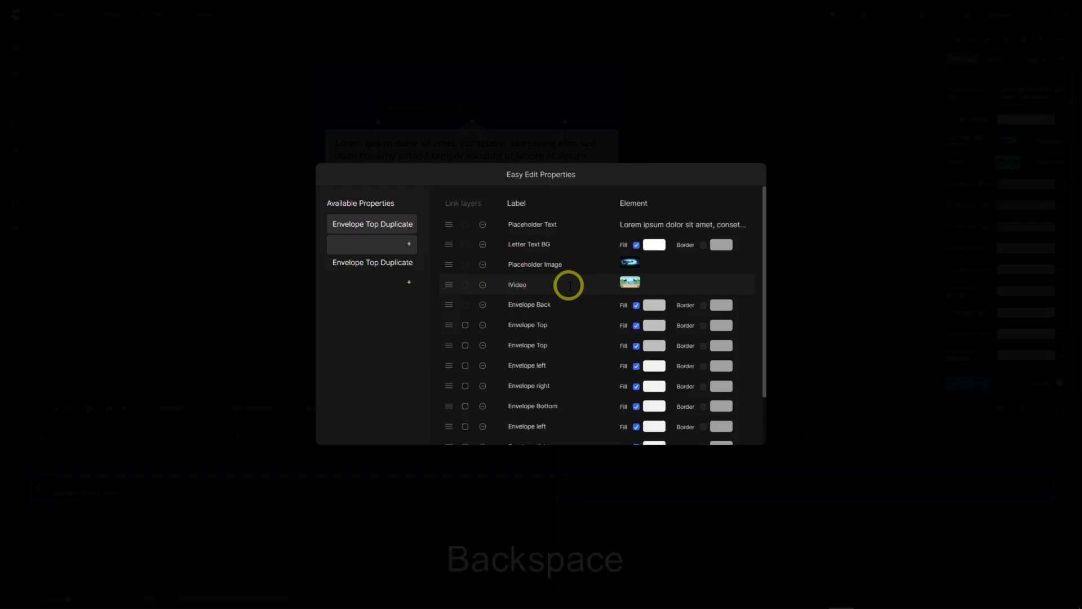
{"action": "type", "text": "Placeh"}
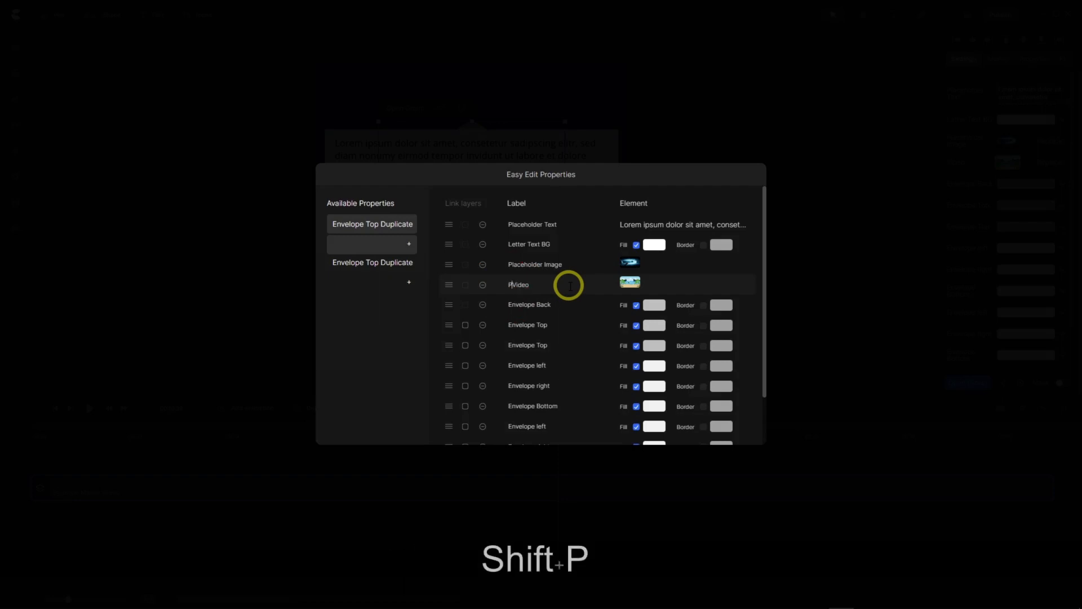
{"action": "type", "text": "older"}
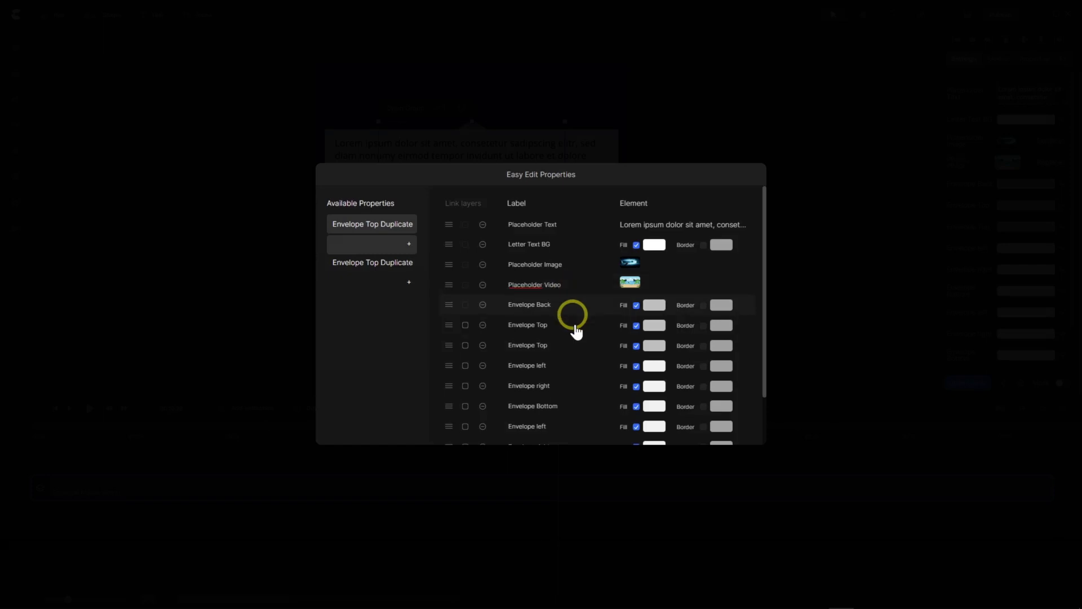
Reorder the envelope properties into pairs of Envelope Top, left, right and Bottom, with Envelope Back below them and above Gap Fill.
{"action": "scroll", "coordinate": [586, 330], "scroll_direction": "down", "scroll_amount": 2}
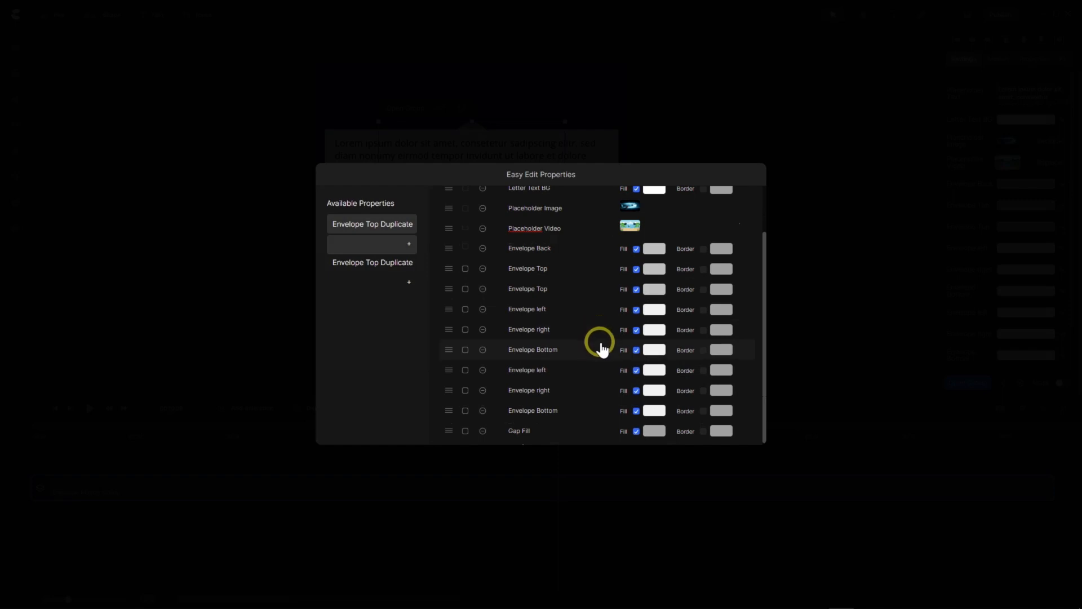
{"action": "scroll", "coordinate": [592, 319], "scroll_direction": "up", "scroll_amount": 1}
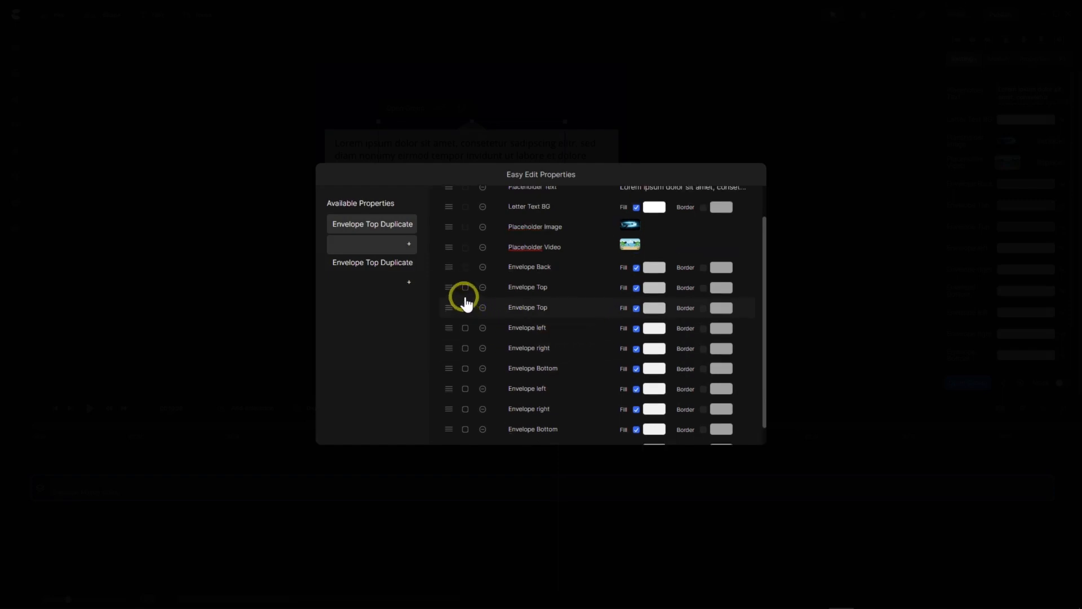
{"action": "mouse_move", "coordinate": [449, 288]}
{"action": "left_mouse_down"}
{"action": "mouse_move", "coordinate": [446, 270]}
{"action": "mouse_move", "coordinate": [447, 300]}
{"action": "mouse_move", "coordinate": [447, 280]}
{"action": "mouse_move", "coordinate": [450, 289]}
{"action": "left_mouse_up"}
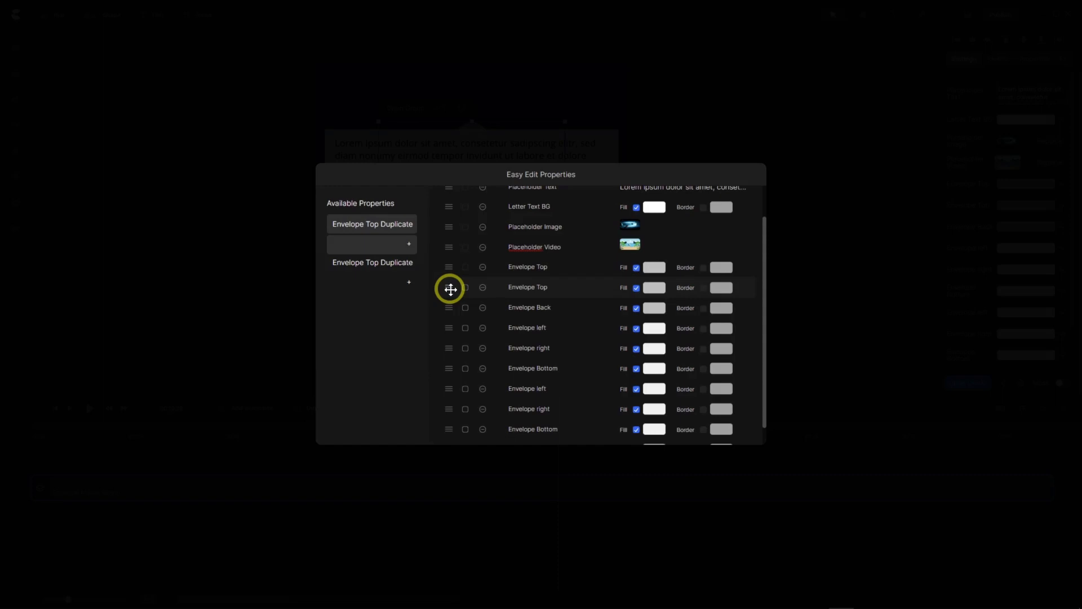
{"action": "mouse_move", "coordinate": [447, 307]}
{"action": "left_mouse_down"}
{"action": "mouse_move", "coordinate": [432, 449]}
{"action": "mouse_move", "coordinate": [421, 406]}
{"action": "mouse_move", "coordinate": [442, 346]}
{"action": "mouse_move", "coordinate": [442, 367]}
{"action": "mouse_move", "coordinate": [440, 321]}
{"action": "mouse_move", "coordinate": [440, 336]}
{"action": "left_mouse_up"}
{"action": "left_click_drag", "start_coordinate": [445, 408], "coordinate": [446, 372]}
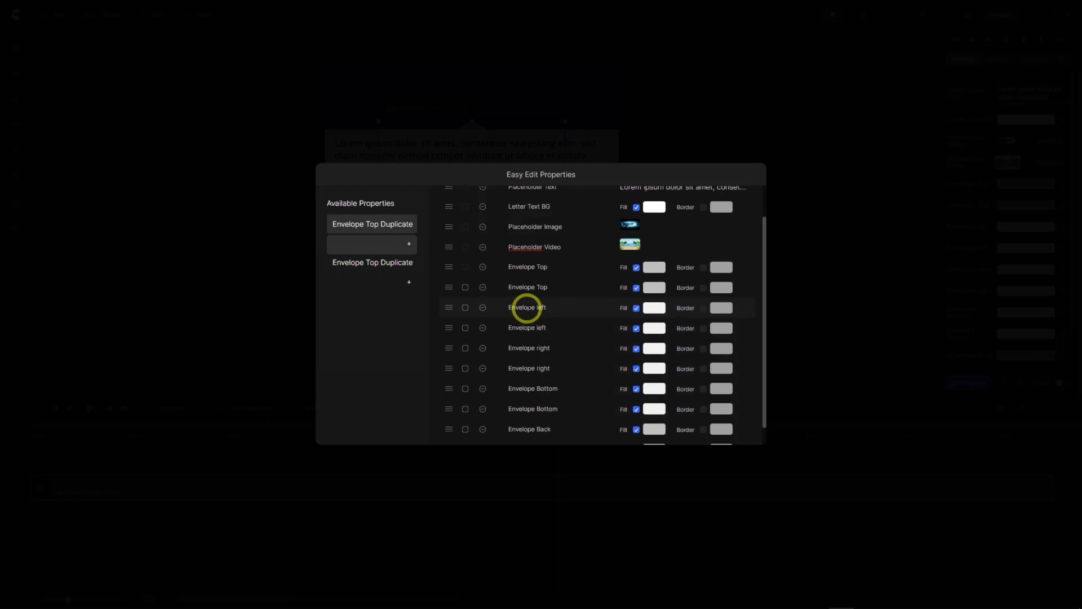
Link the second Envelope left, both Envelope right and both Envelope Bottom properties to the first Envelope left.
{"action": "left_click", "coordinate": [465, 307]}
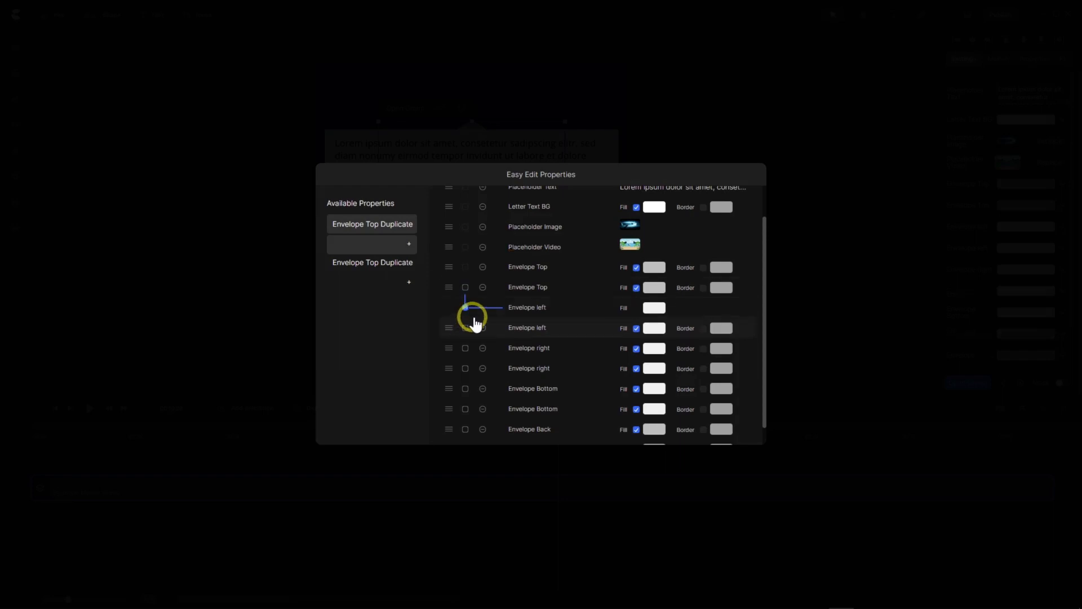
{"action": "left_click", "coordinate": [465, 308]}
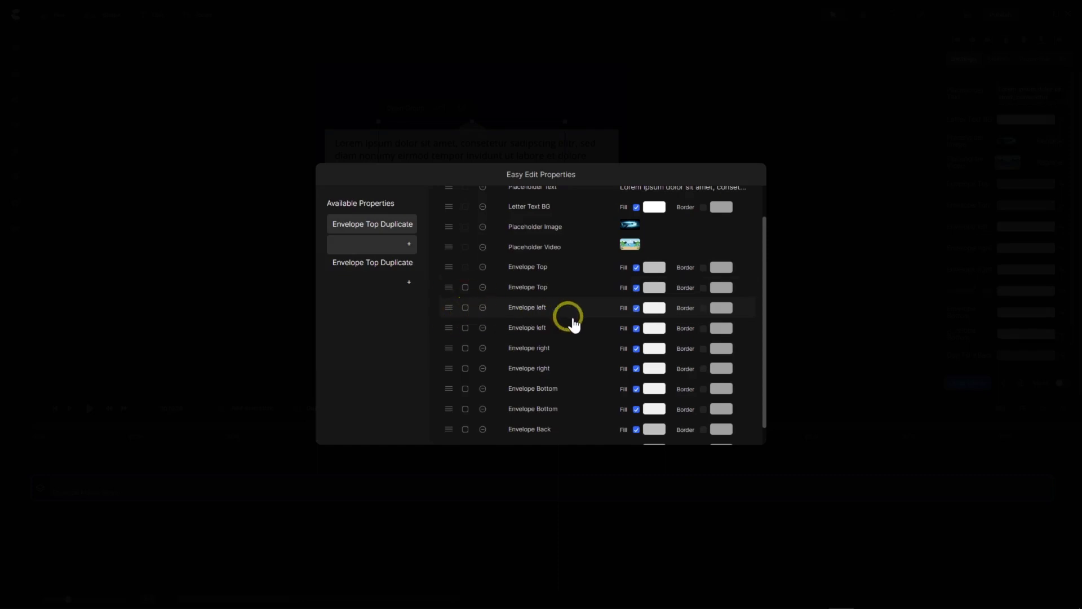
{"action": "left_click", "coordinate": [465, 328]}
{"action": "left_click", "coordinate": [465, 348]}
{"action": "left_click", "coordinate": [465, 368]}
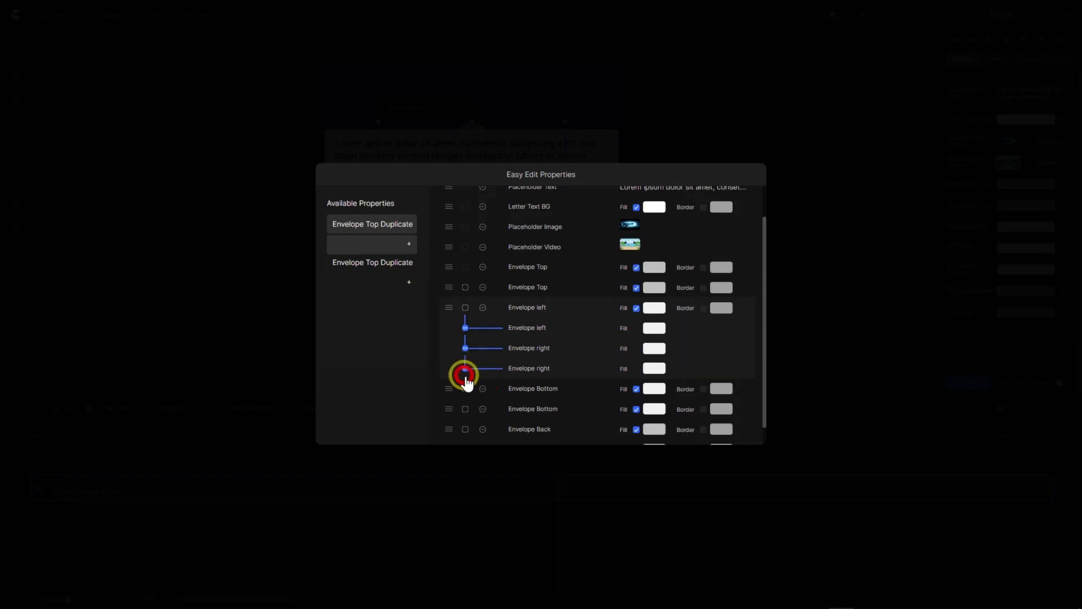
{"action": "left_click", "coordinate": [466, 389]}
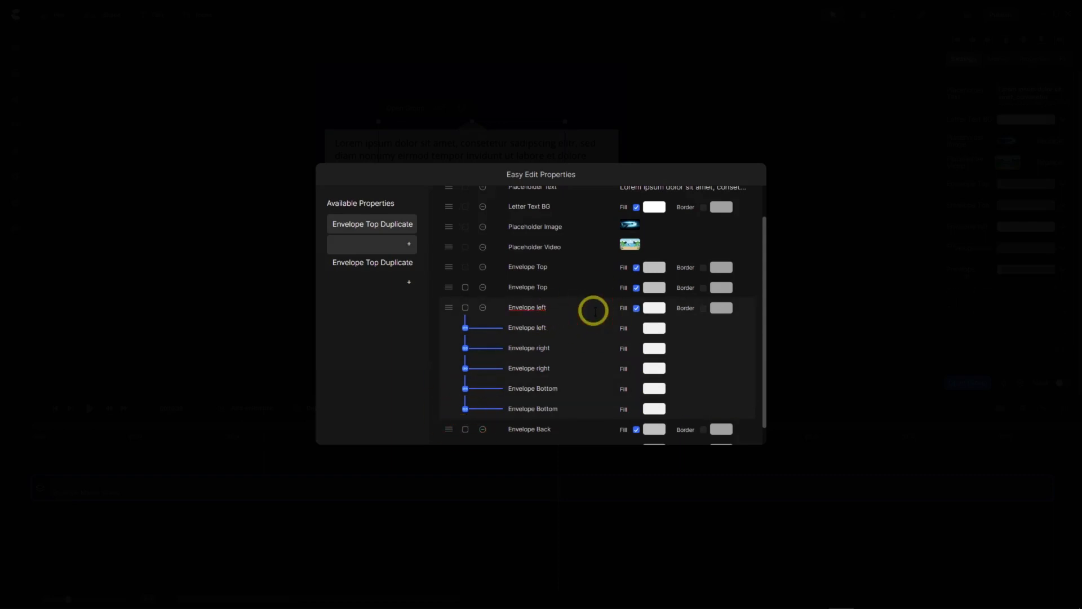
Relabel the linked set's parent property as "Envelope left, right, bottom".
{"action": "type", "text": ", right, b"}
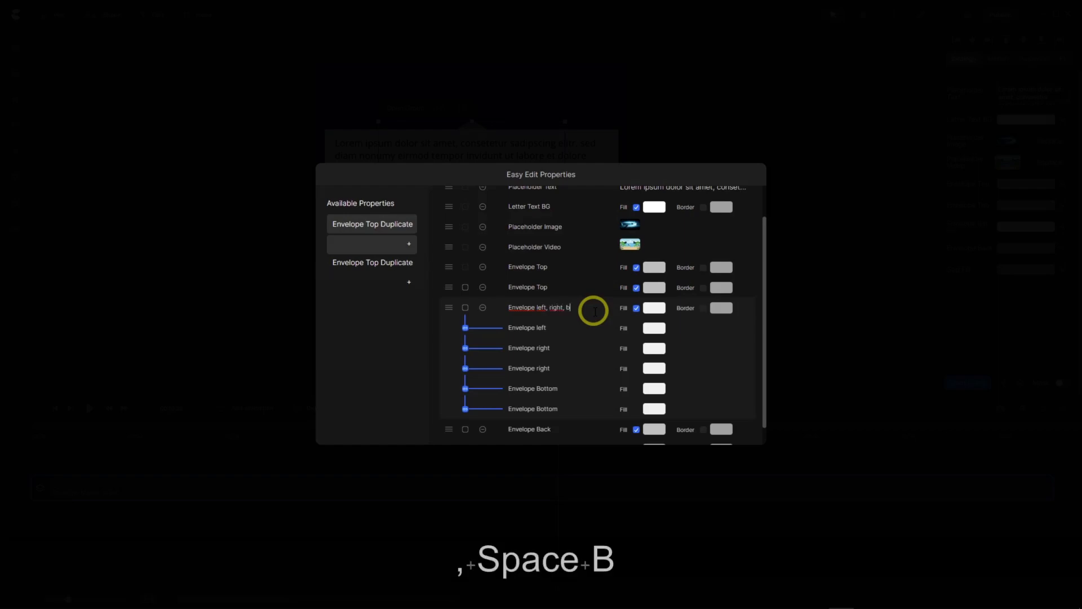
{"action": "type", "text": "ottom"}
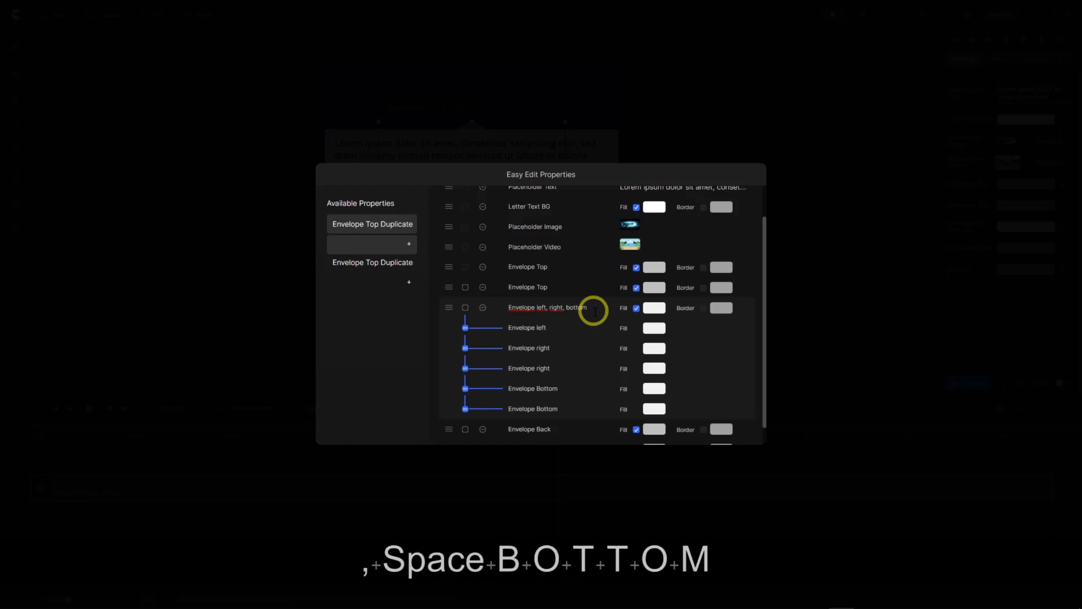
{"action": "left_click", "coordinate": [574, 382]}
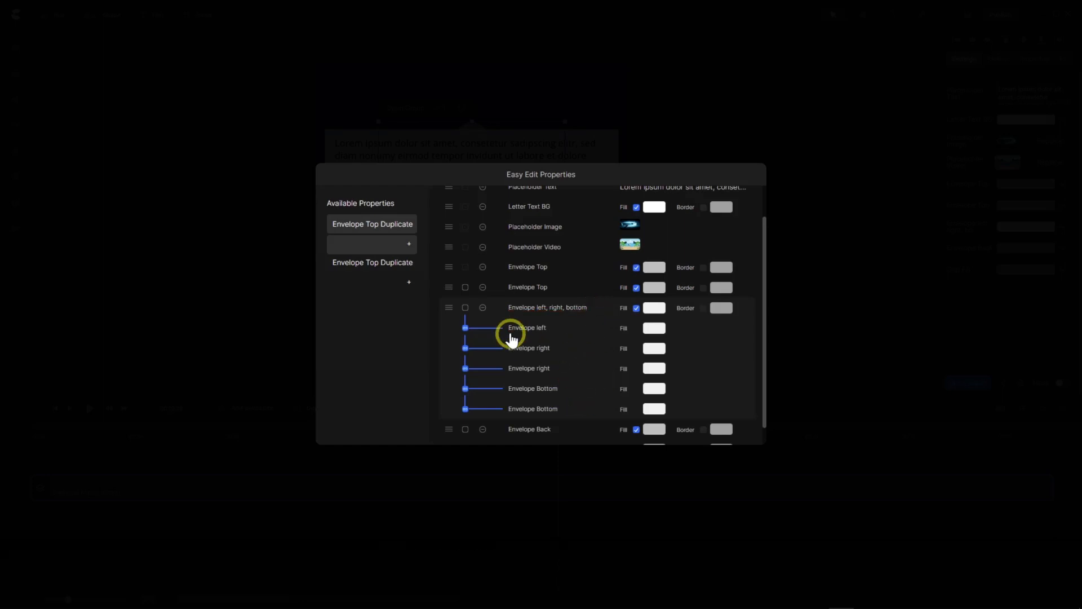
{"action": "scroll", "coordinate": [530, 284], "scroll_direction": "down", "scroll_amount": 1}
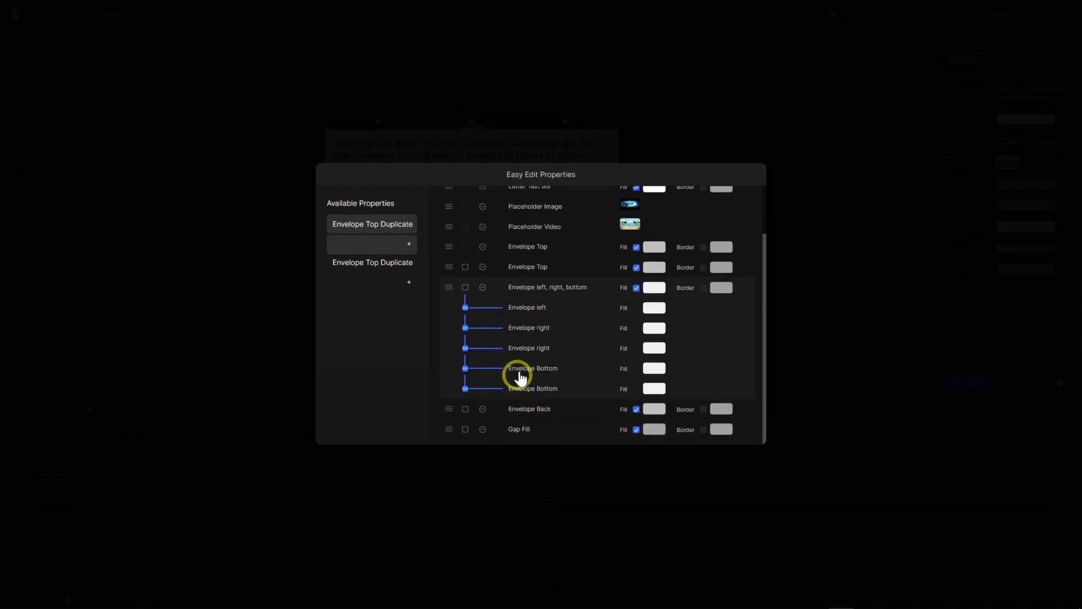
{"action": "scroll", "coordinate": [548, 286], "scroll_direction": "up", "scroll_amount": 3}
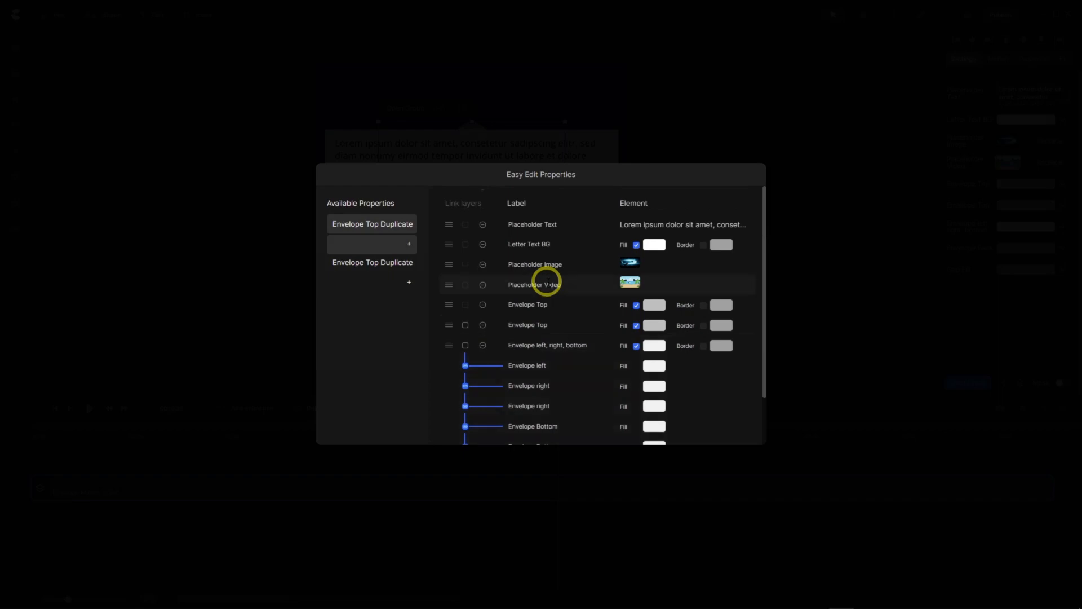
Close the Easy Edit Properties and test the opacity of both Envelope Top fills with the envelope open at about 2 seconds to tell them apart.
{"action": "scroll", "coordinate": [547, 284], "scroll_direction": "down", "scroll_amount": 1}
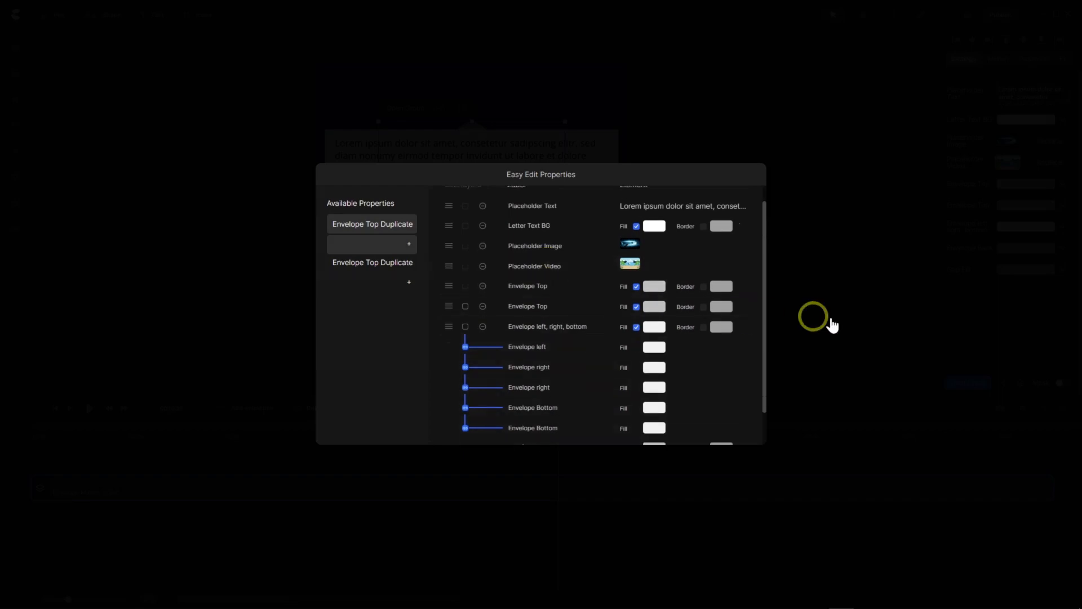
{"action": "left_click", "coordinate": [1010, 320]}
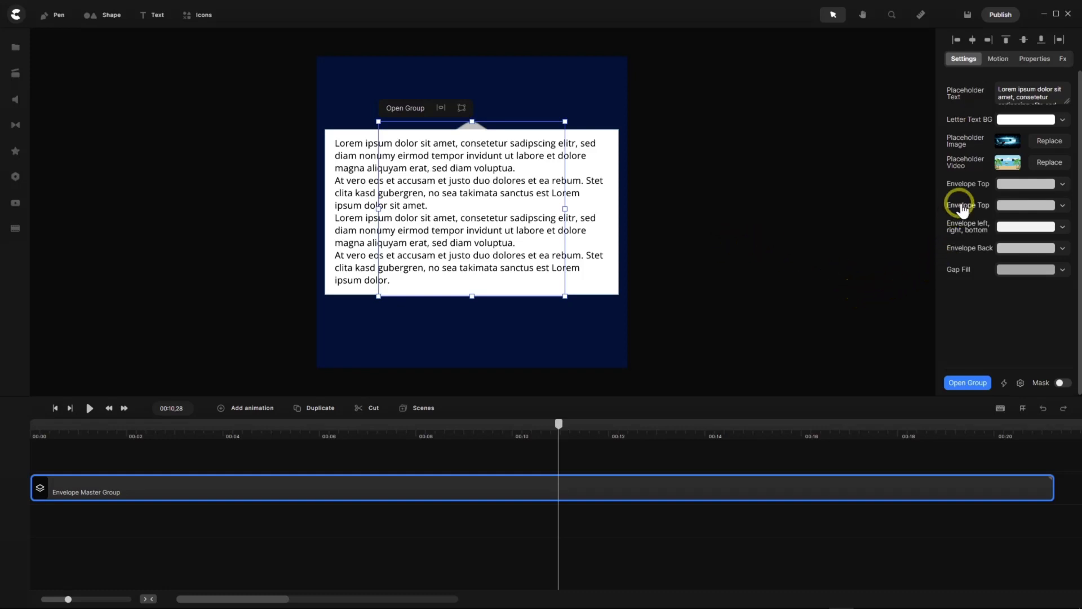
{"action": "left_click_drag", "start_coordinate": [550, 428], "coordinate": [141, 451]}
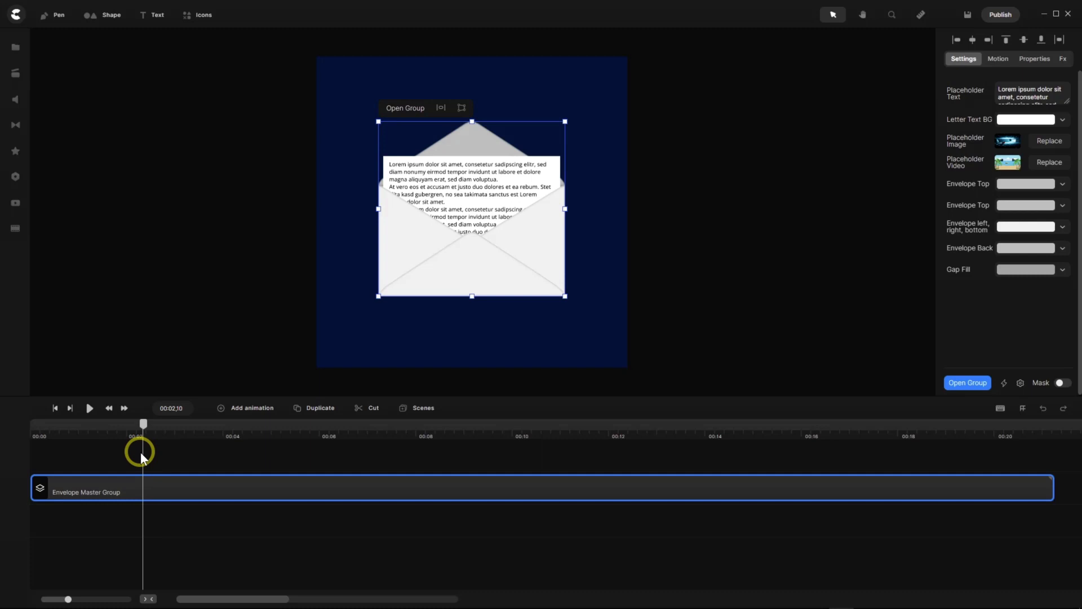
{"action": "left_click", "coordinate": [1004, 207]}
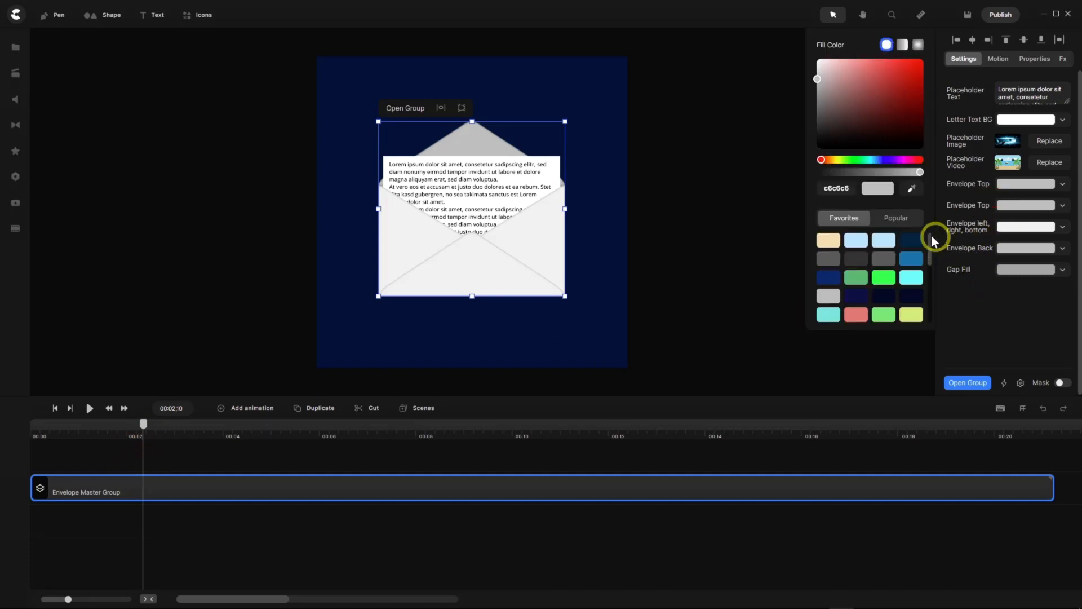
{"action": "mouse_move", "coordinate": [920, 176]}
{"action": "left_mouse_down"}
{"action": "mouse_move", "coordinate": [850, 174]}
{"action": "mouse_move", "coordinate": [923, 178]}
{"action": "left_mouse_up"}
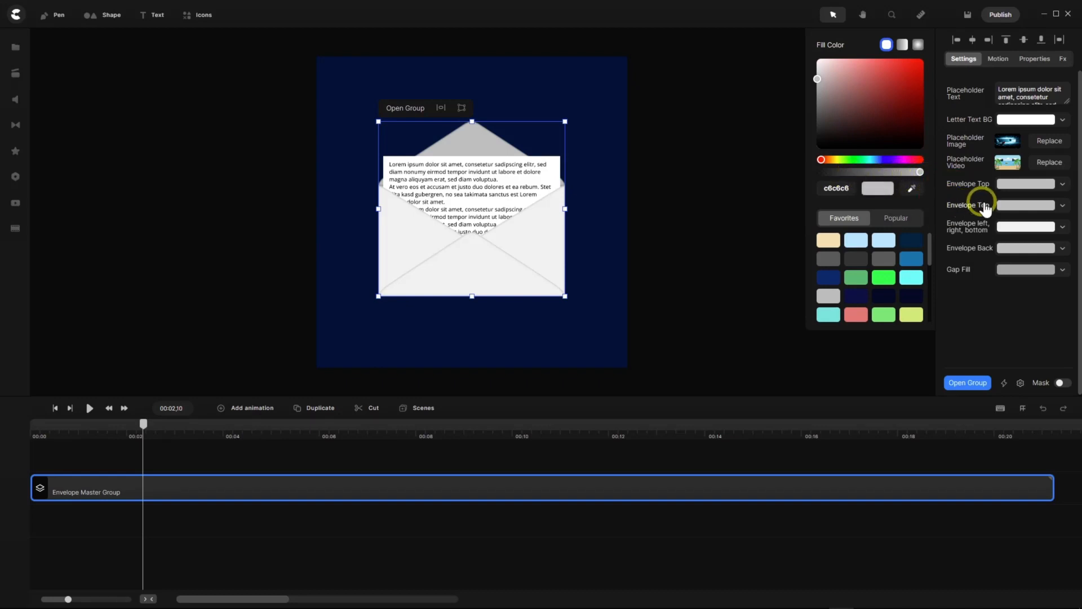
{"action": "left_click", "coordinate": [980, 185]}
{"action": "left_click", "coordinate": [980, 186]}
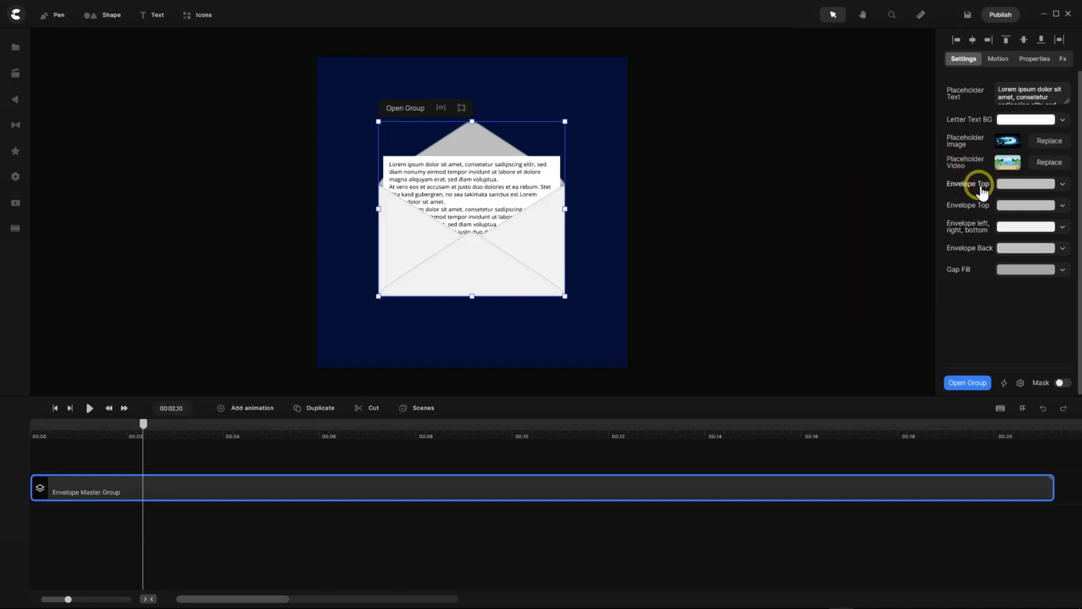
{"action": "left_click", "coordinate": [999, 183]}
{"action": "mouse_move", "coordinate": [920, 176]}
{"action": "left_mouse_down"}
{"action": "mouse_move", "coordinate": [829, 174]}
{"action": "mouse_move", "coordinate": [924, 180]}
{"action": "left_mouse_up"}
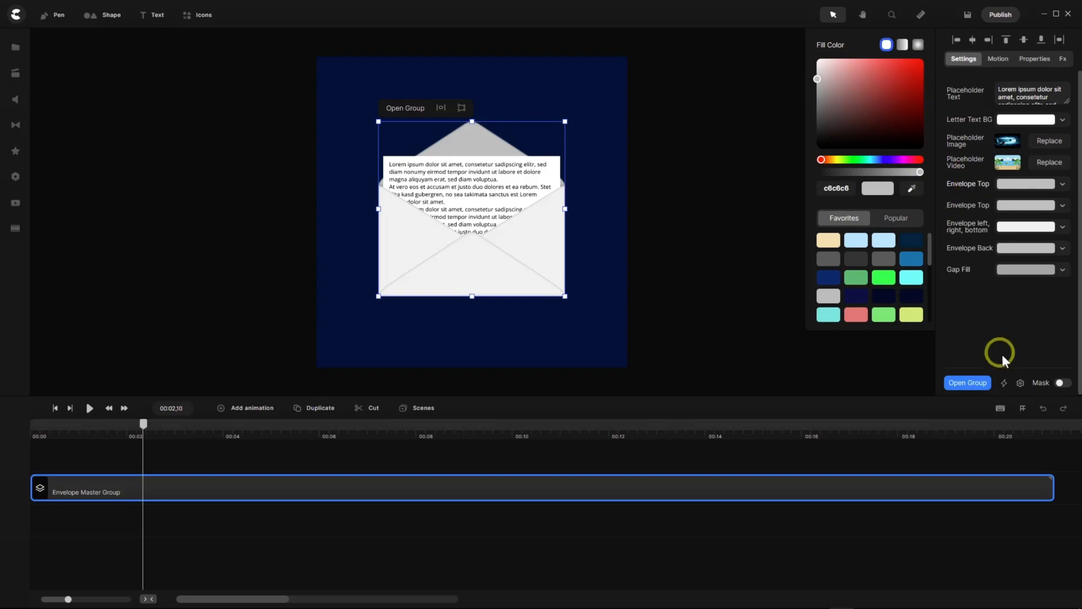
Relabel the second Envelope Top property as "Envelope Top Below" in the Easy Edit Properties.
{"action": "left_click", "coordinate": [1021, 383]}
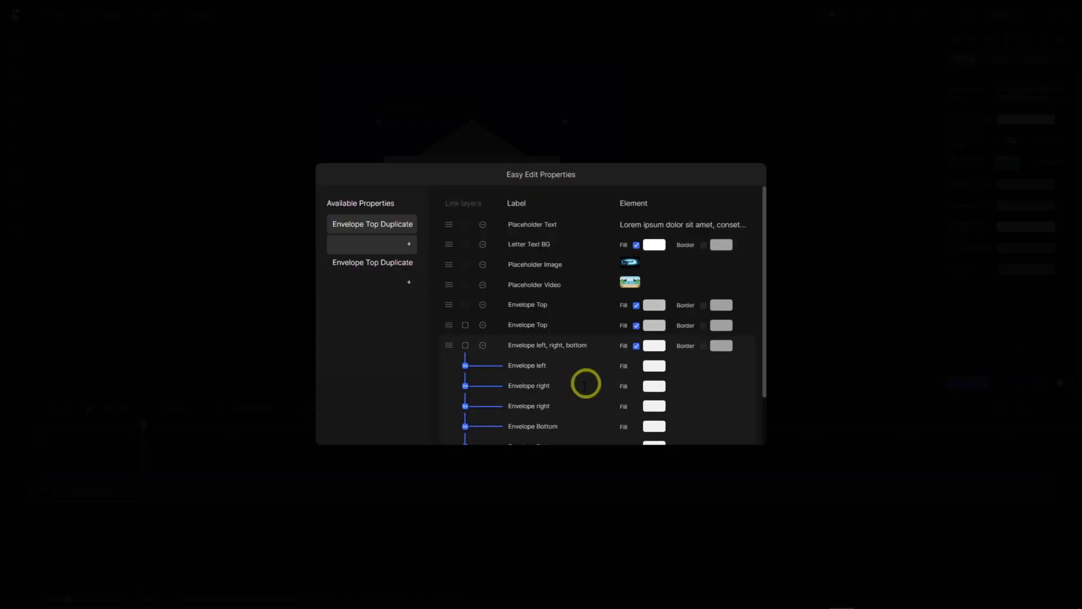
{"action": "left_click_drag", "start_coordinate": [449, 306], "coordinate": [527, 327]}
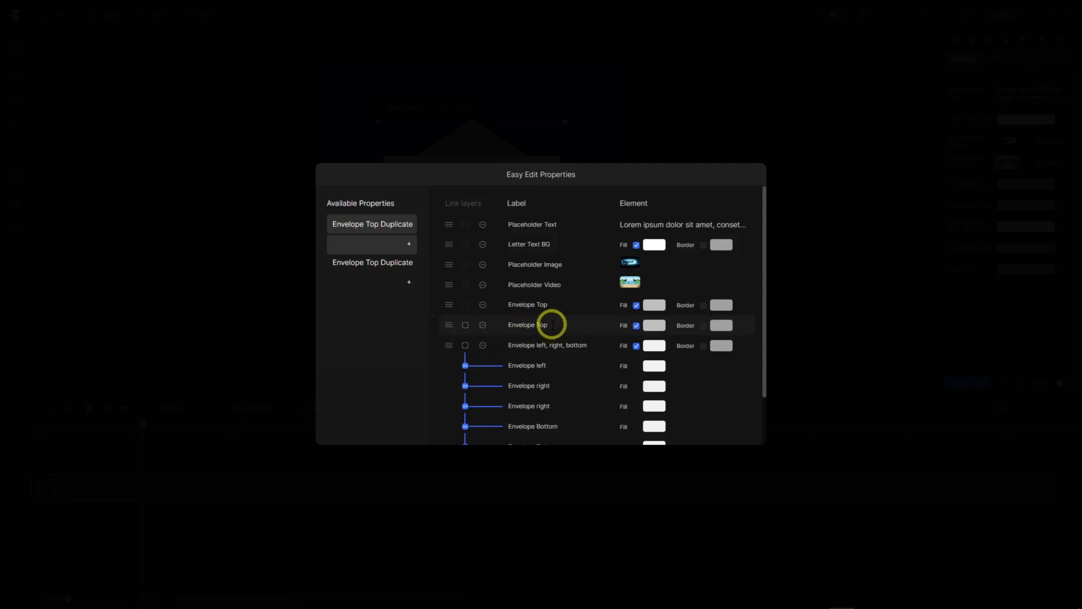
{"action": "type", "text": "Below"}
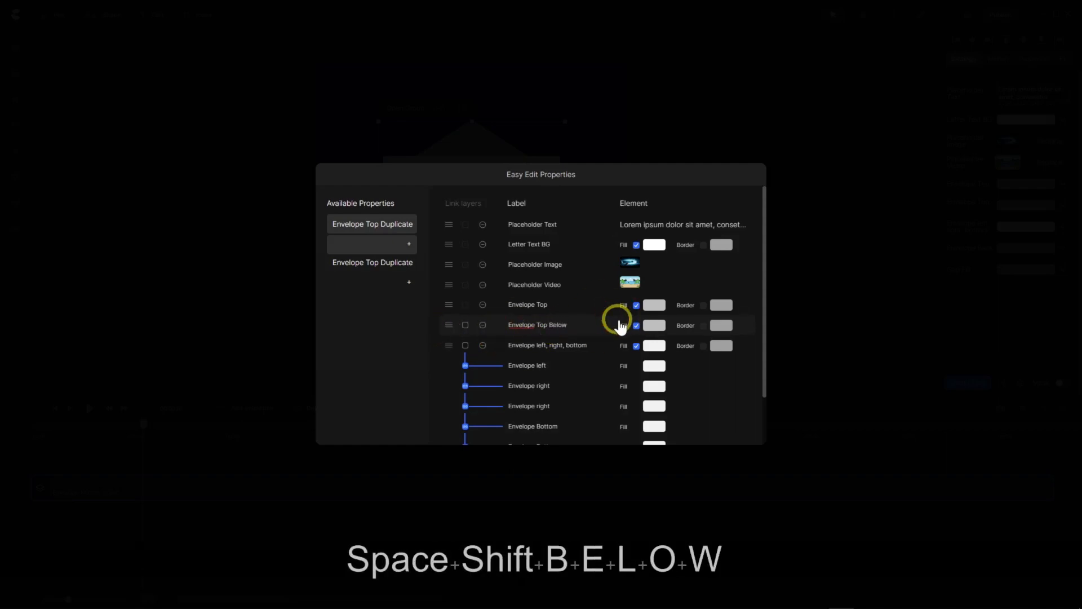
{"action": "left_click", "coordinate": [1003, 312]}
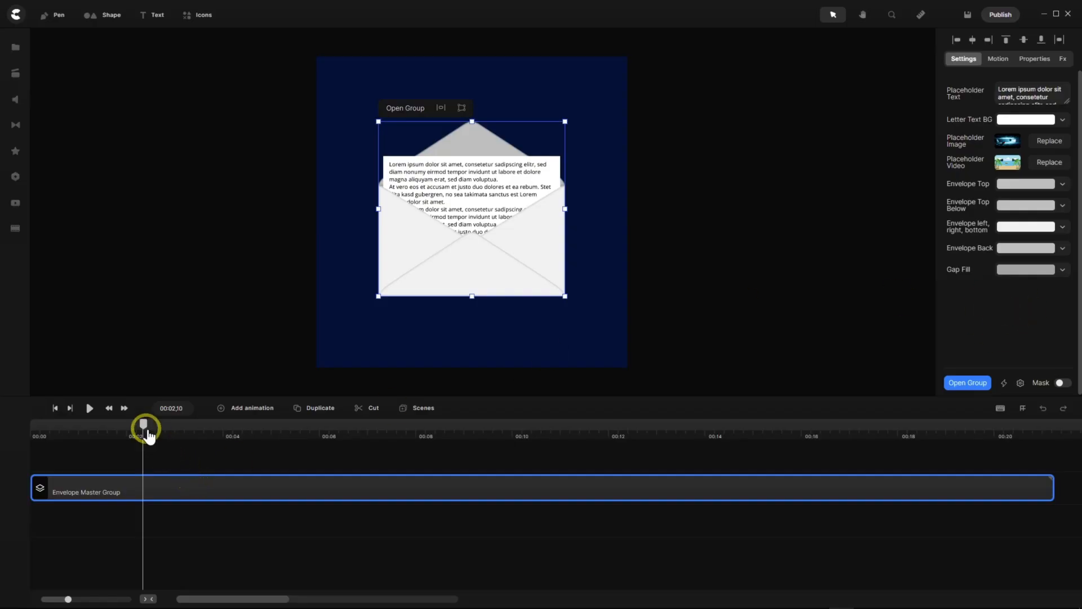
Play the envelope animation from the start until the letter is fully out, and stop it.
{"action": "left_click_drag", "start_coordinate": [144, 426], "coordinate": [5, 442]}
{"action": "left_click", "coordinate": [88, 408]}
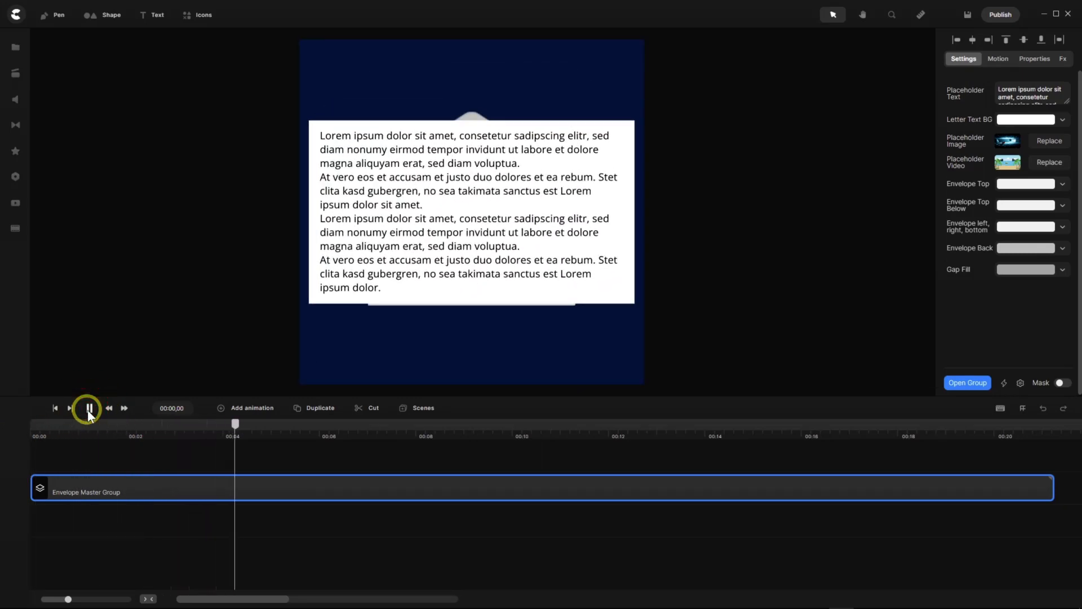
{"action": "left_click", "coordinate": [89, 408]}
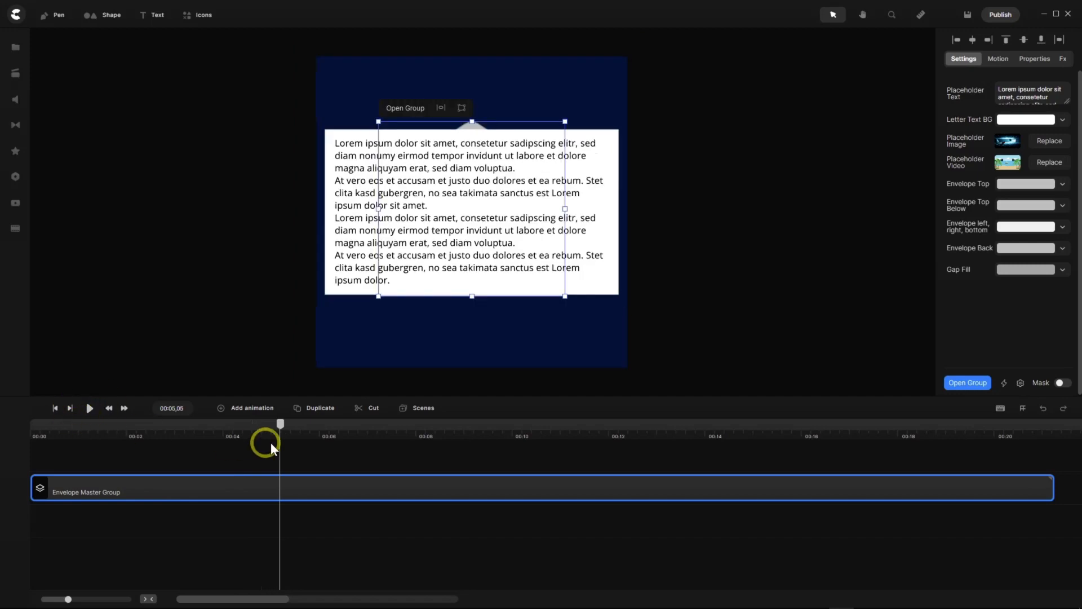
Make the Letter Text BG fill fully transparent, checking it at about 4 seconds with the letter fully out.
{"action": "left_click_drag", "start_coordinate": [279, 430], "coordinate": [255, 441]}
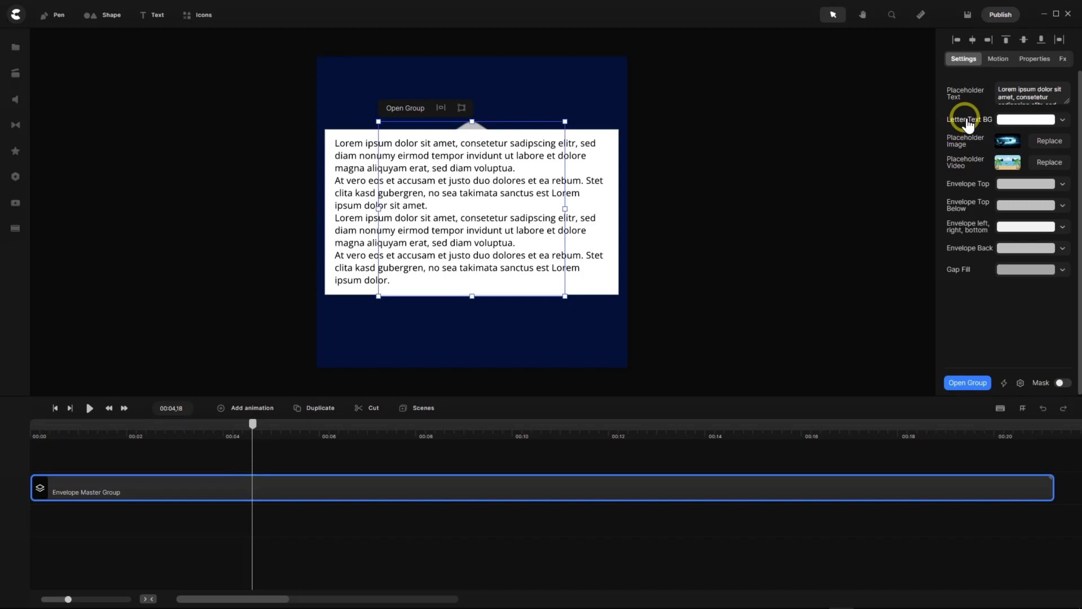
{"action": "left_click", "coordinate": [1005, 120]}
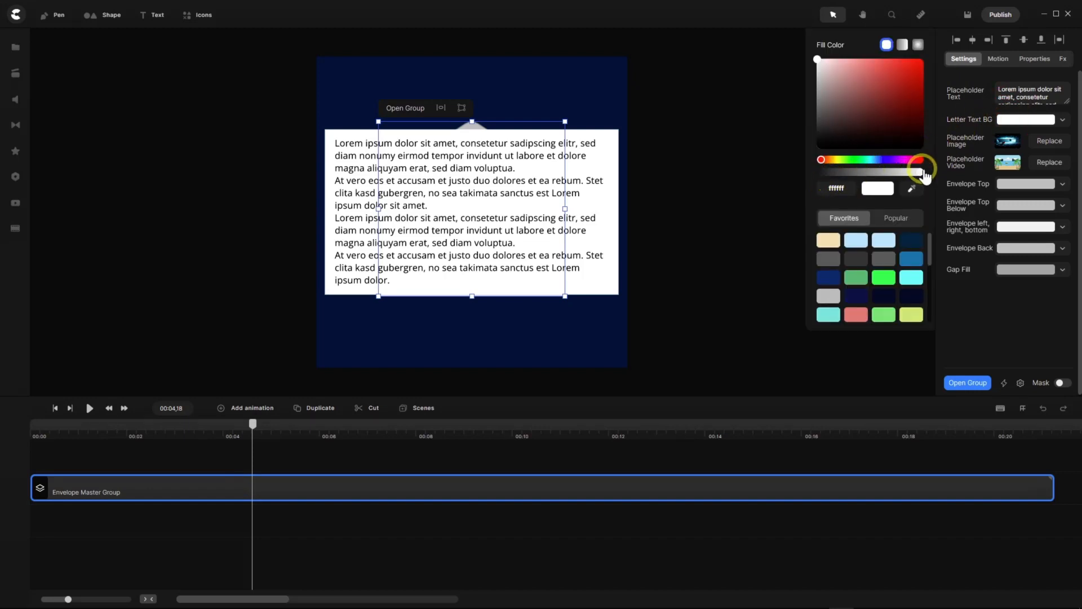
{"action": "left_click_drag", "start_coordinate": [925, 175], "coordinate": [797, 177]}
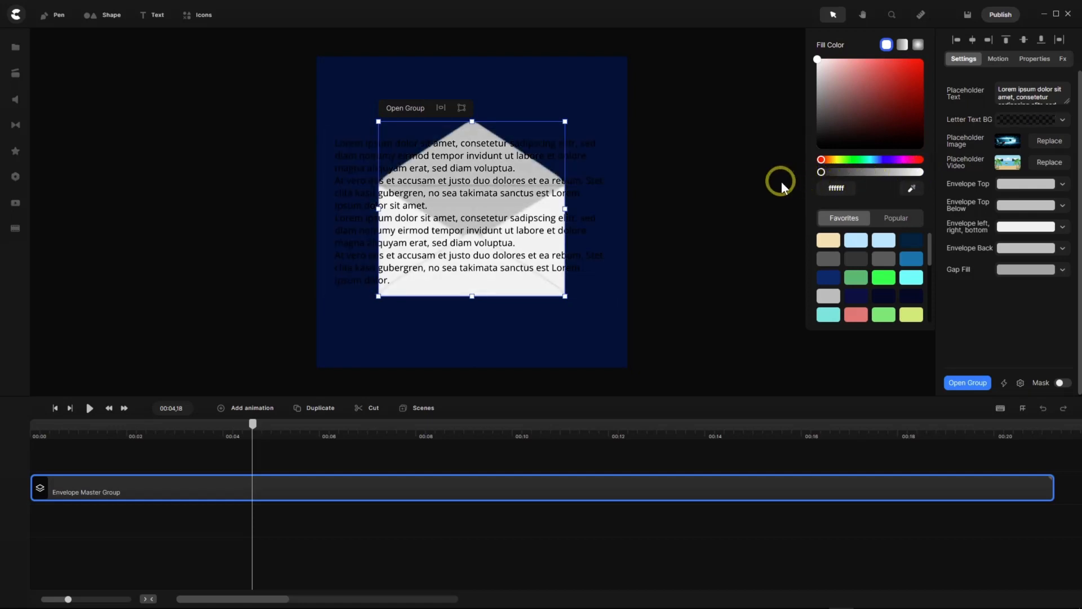
{"action": "left_click", "coordinate": [780, 181]}
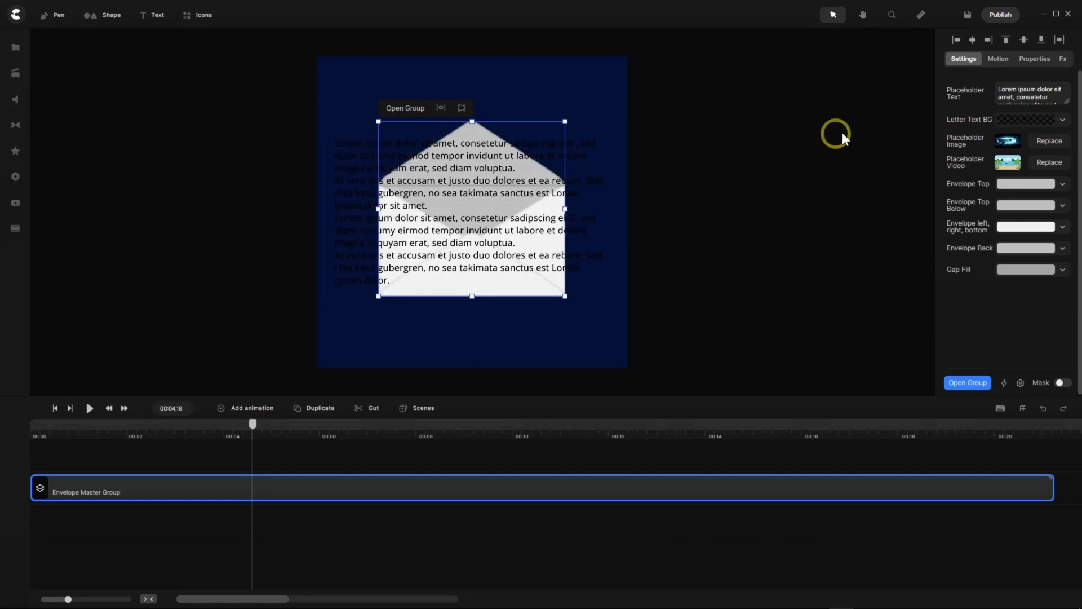
Make the Placeholder Text's color fully transparent.
{"action": "left_click", "coordinate": [966, 93]}
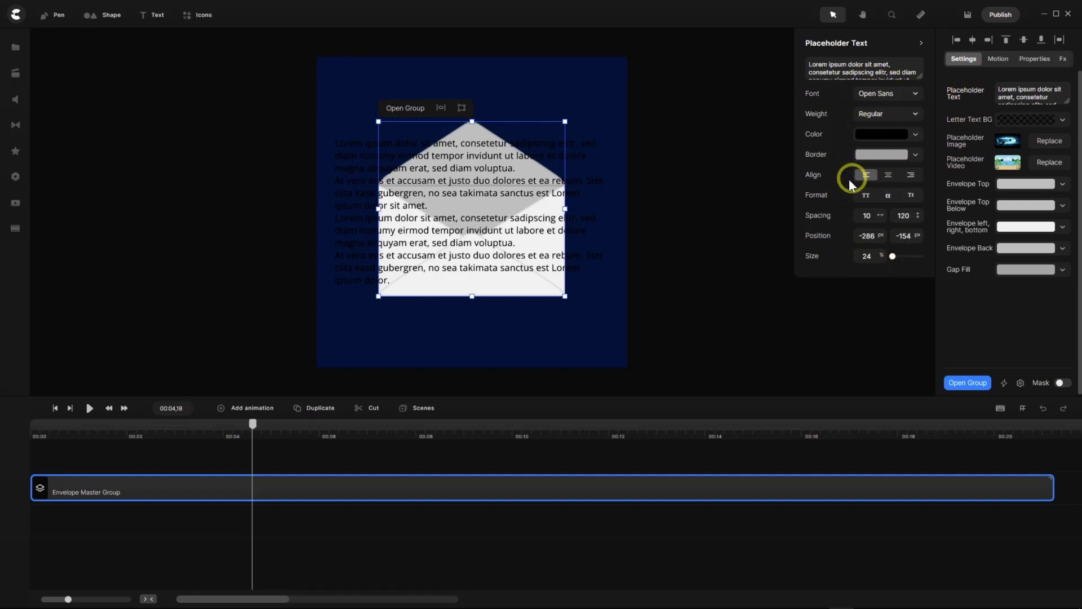
{"action": "left_click", "coordinate": [914, 135]}
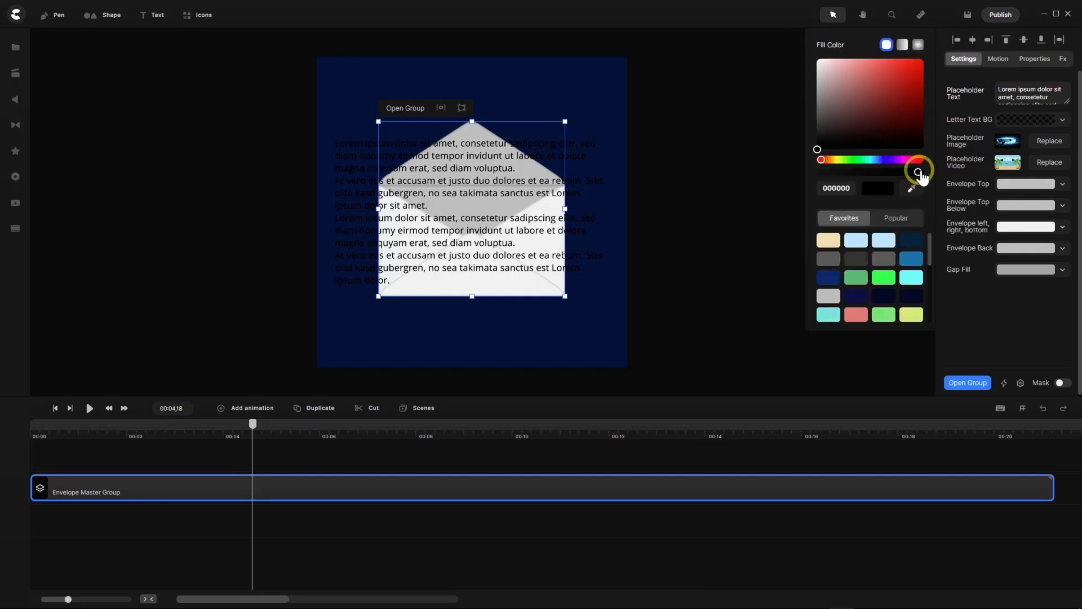
{"action": "left_click_drag", "start_coordinate": [922, 174], "coordinate": [817, 170]}
{"action": "left_click", "coordinate": [769, 210]}
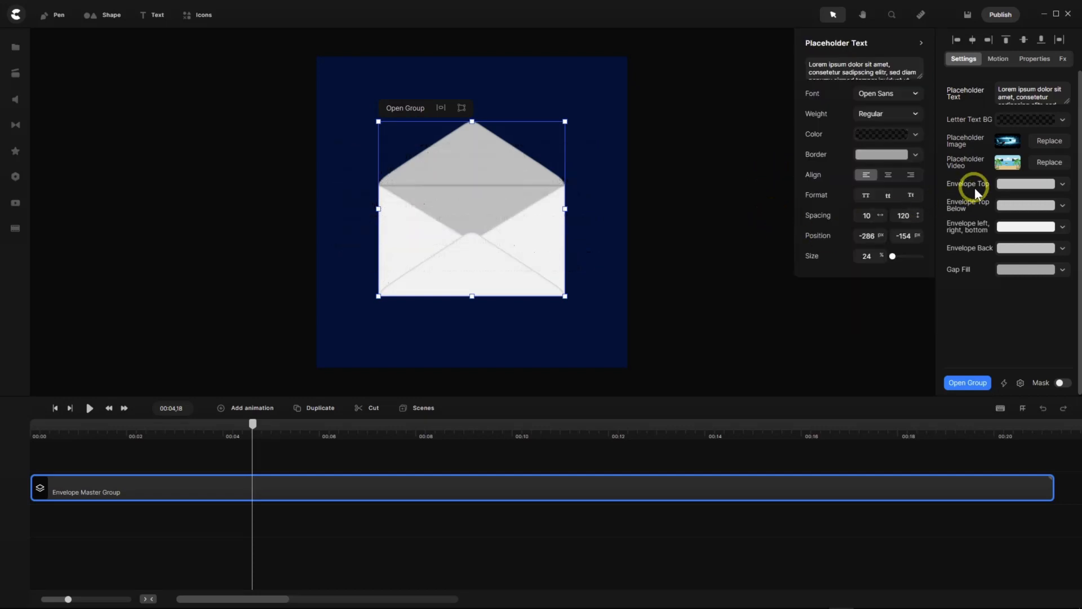
Raise the Placeholder Image's opacity to 100% to preview it, and return it to 0%.
{"action": "left_click", "coordinate": [963, 140]}
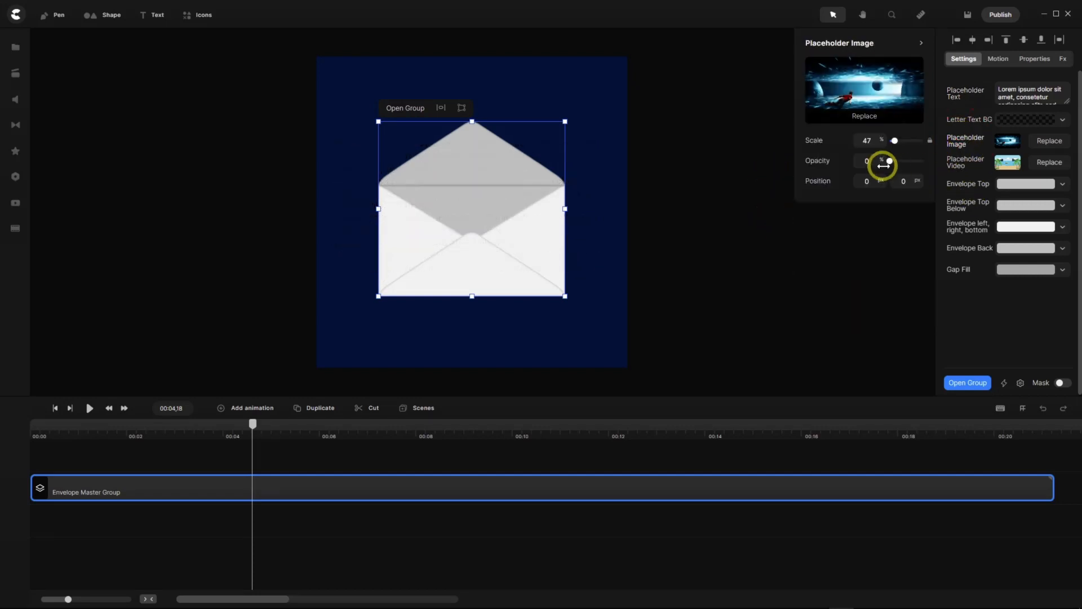
{"action": "left_click_drag", "start_coordinate": [889, 161], "coordinate": [1014, 176]}
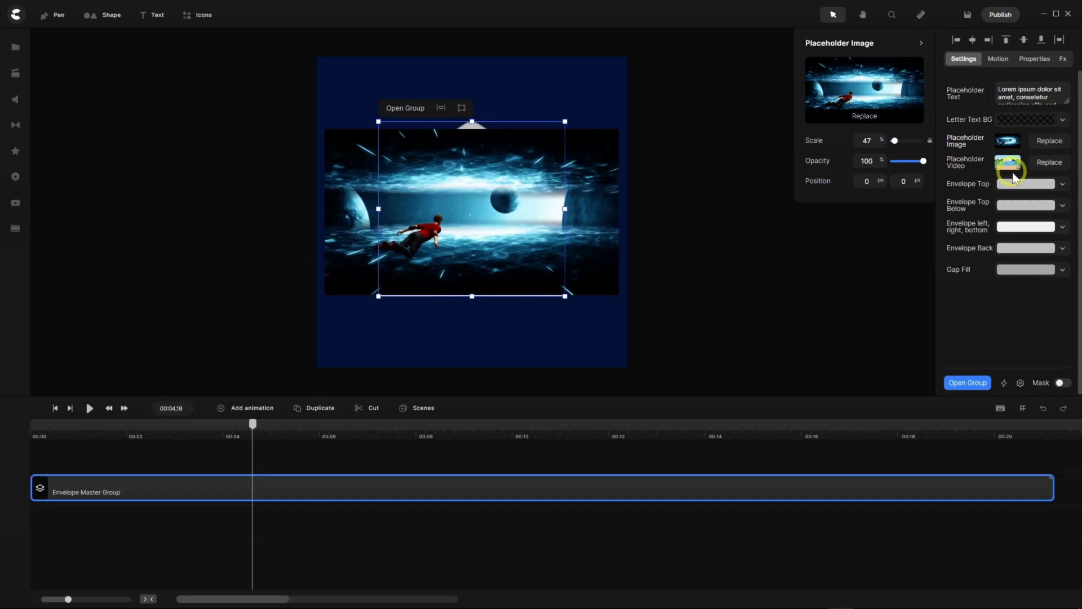
{"action": "left_click_drag", "start_coordinate": [253, 424], "coordinate": [279, 447]}
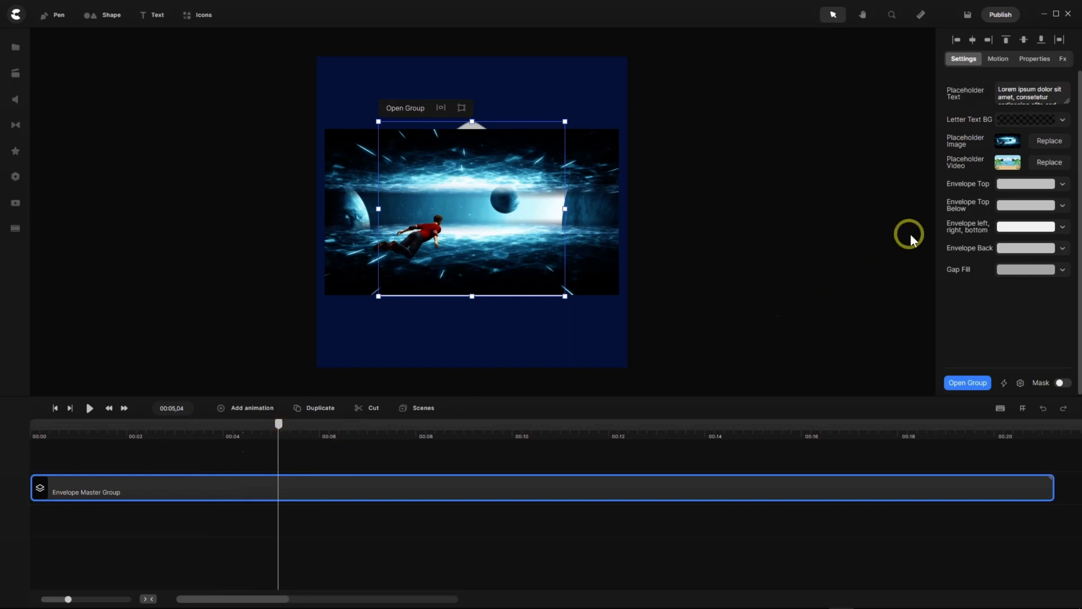
{"action": "left_click", "coordinate": [961, 142]}
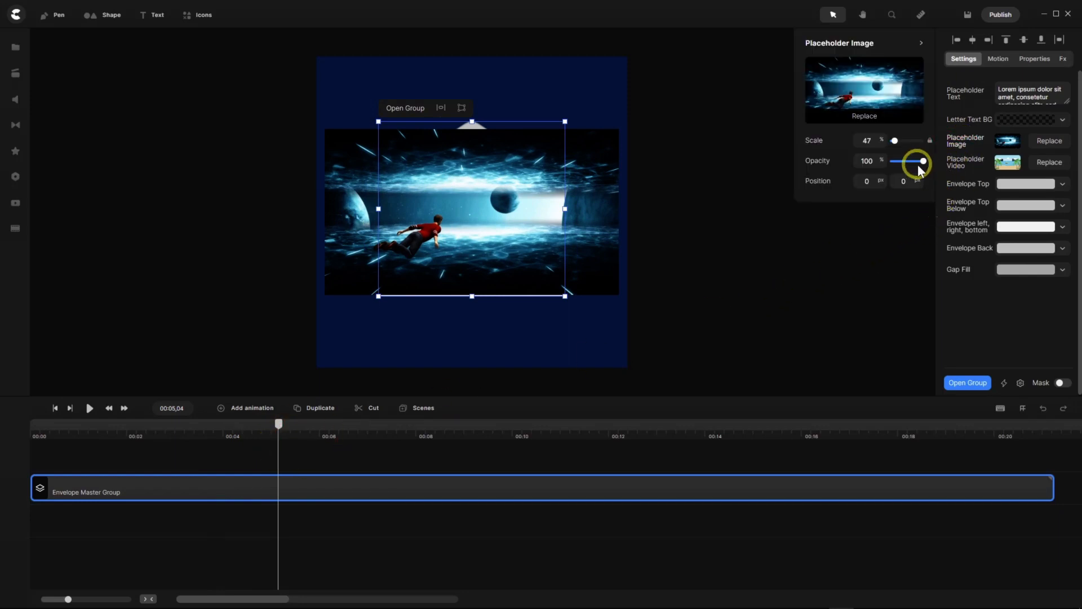
{"action": "left_click_drag", "start_coordinate": [924, 161], "coordinate": [848, 171]}
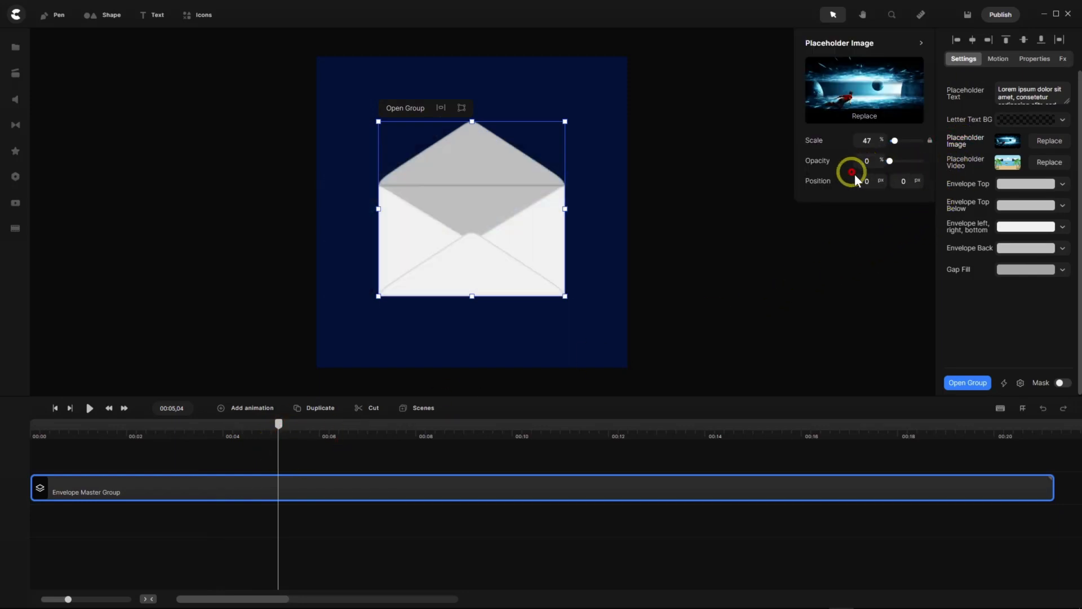
Set the Placeholder Video's opacity to 100%.
{"action": "left_click", "coordinate": [961, 163]}
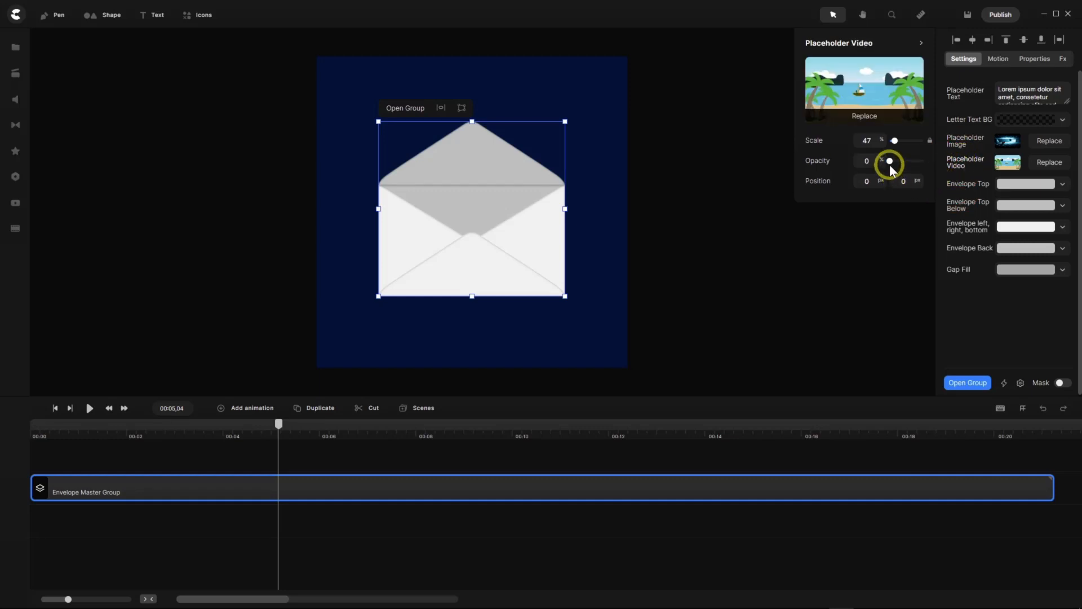
{"action": "left_click_drag", "start_coordinate": [890, 161], "coordinate": [938, 163]}
{"action": "left_click", "coordinate": [1019, 169]}
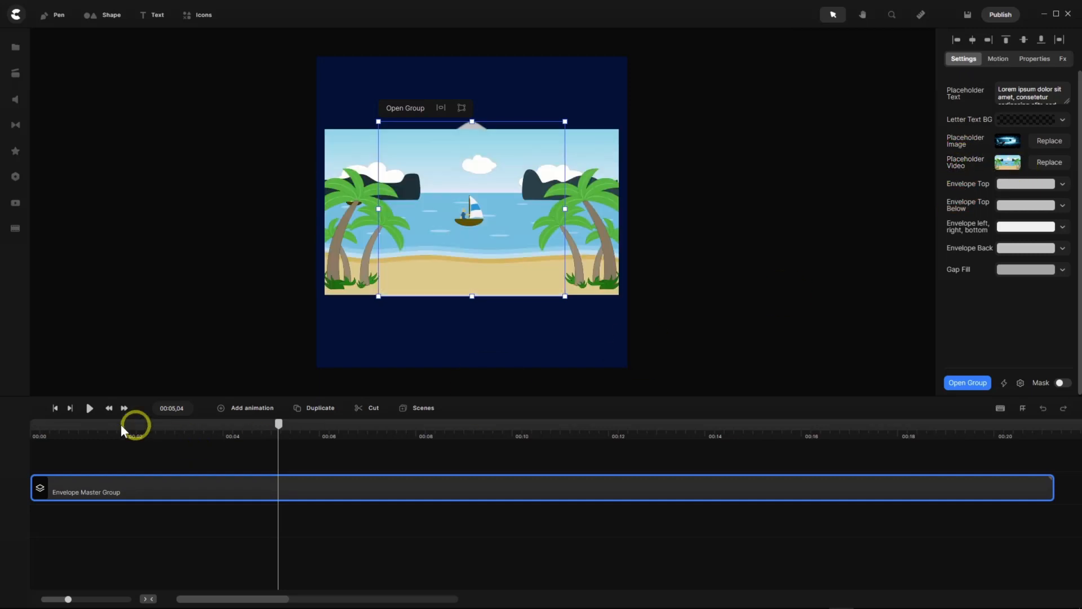
Play the animation from the start and scrub through the timeline to check the video letter and the envelope's opening and closing.
{"action": "left_click", "coordinate": [54, 408]}
{"action": "left_click", "coordinate": [89, 408]}
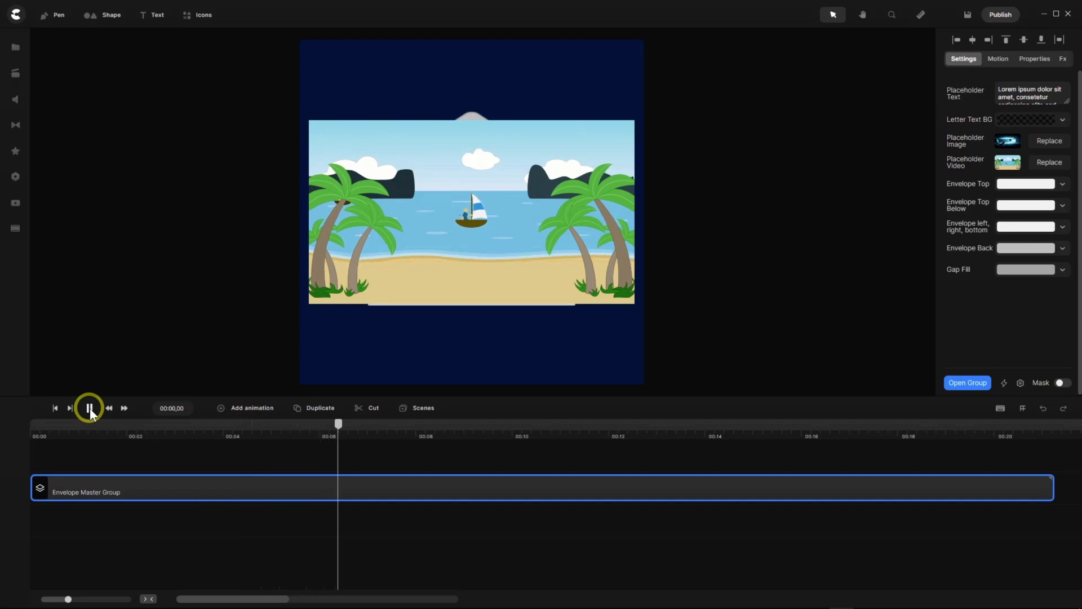
{"action": "left_click", "coordinate": [89, 407]}
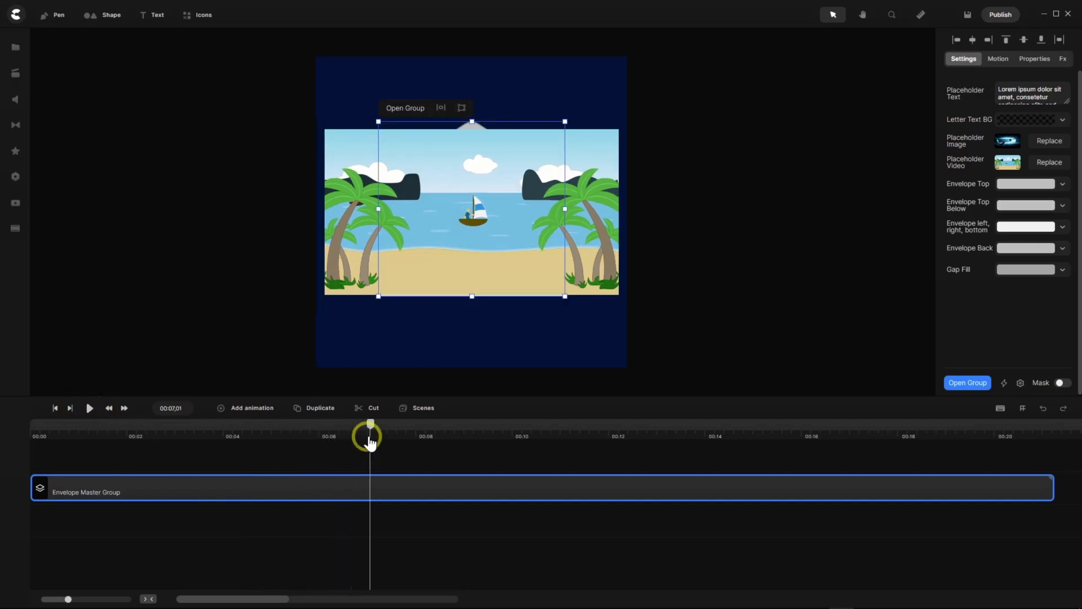
{"action": "left_click_drag", "start_coordinate": [373, 429], "coordinate": [67, 463]}
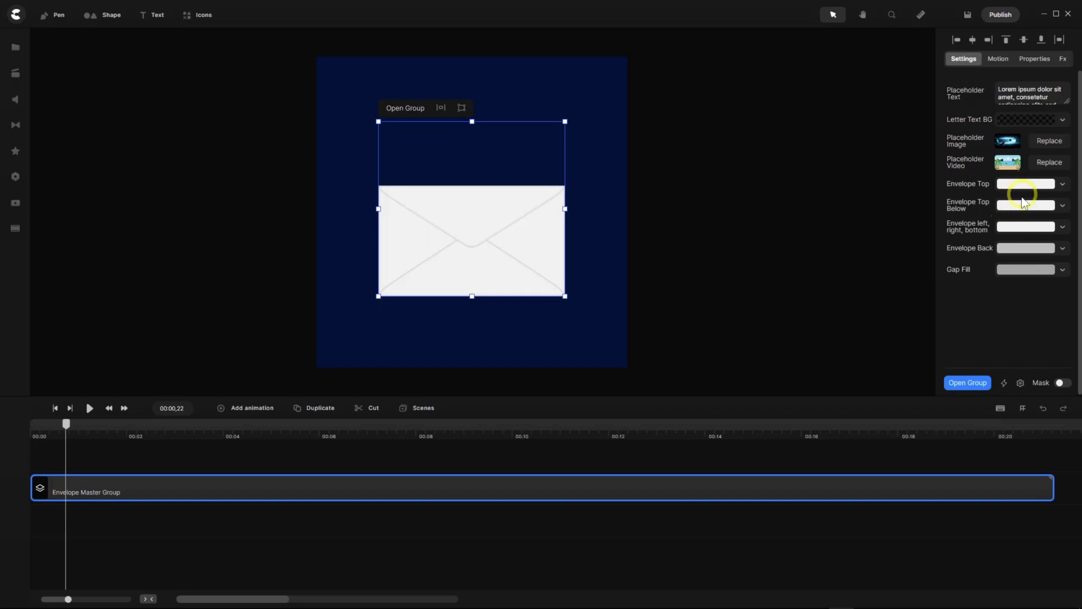
{"action": "left_click_drag", "start_coordinate": [68, 429], "coordinate": [692, 452]}
{"action": "left_click_drag", "start_coordinate": [805, 453], "coordinate": [75, 427]}
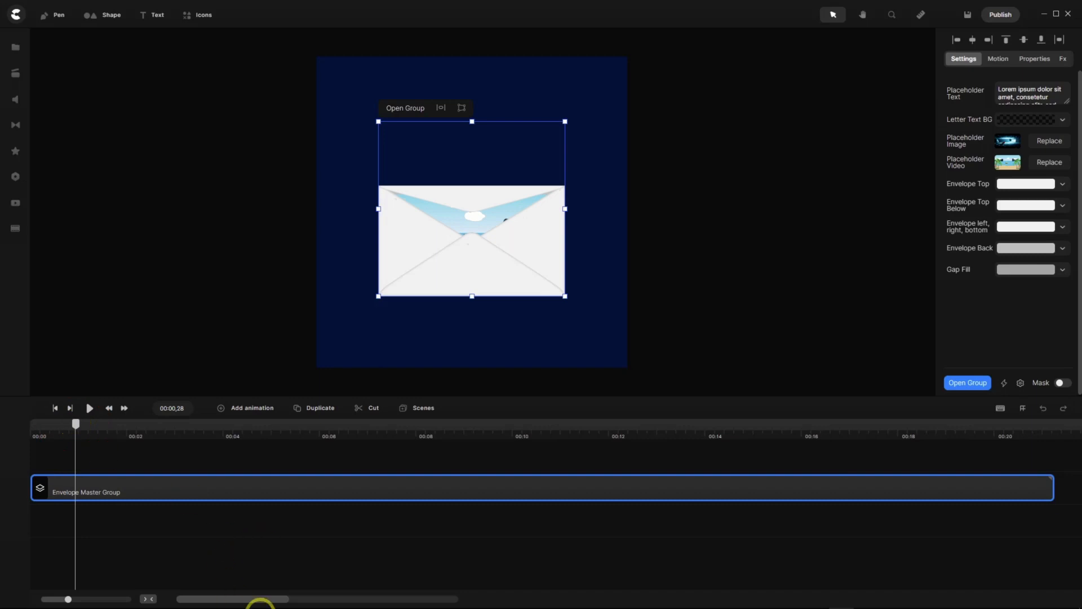
Switch to Lorem Ipsum.txt in Notepad and copy the light color code fff8c9.
{"action": "mouse_move", "coordinate": [867, 604]}
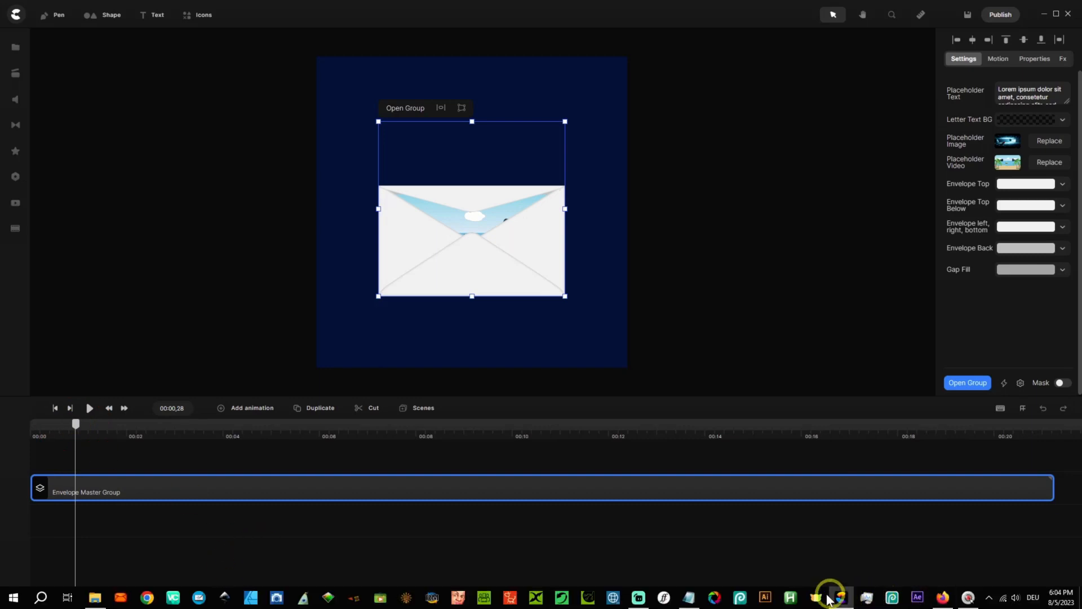
{"action": "left_click", "coordinate": [690, 597]}
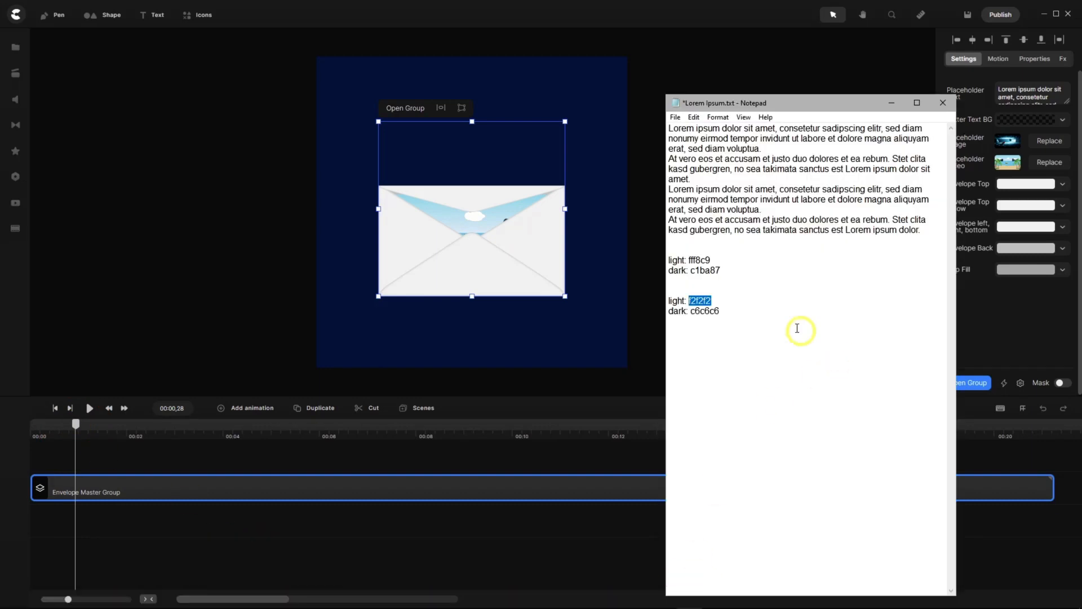
{"action": "left_click_drag", "start_coordinate": [712, 258], "coordinate": [693, 260]}
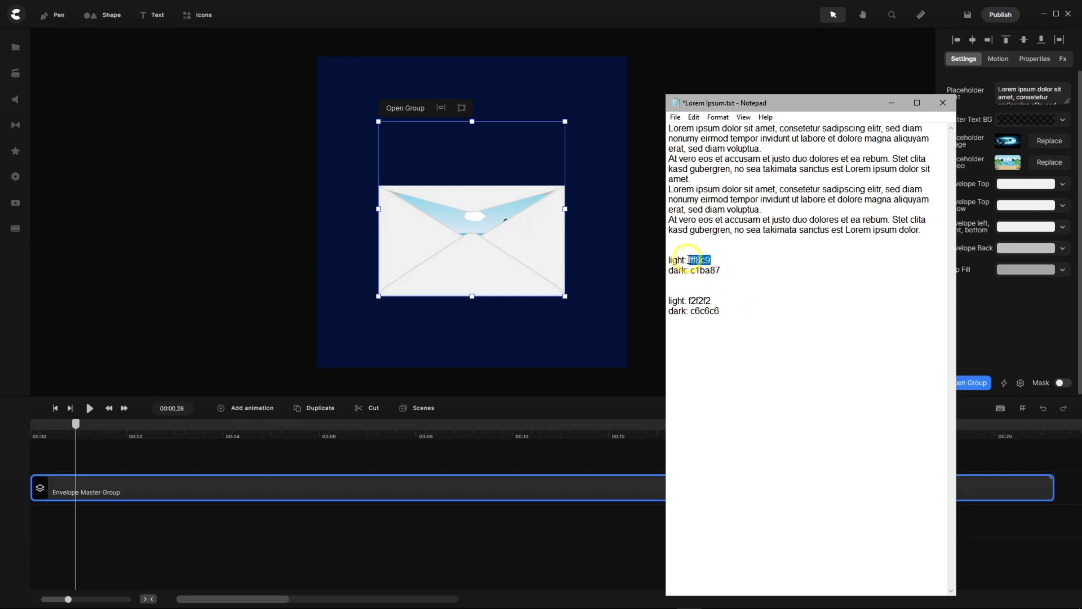
{"action": "key", "text": "ctrl+c"}
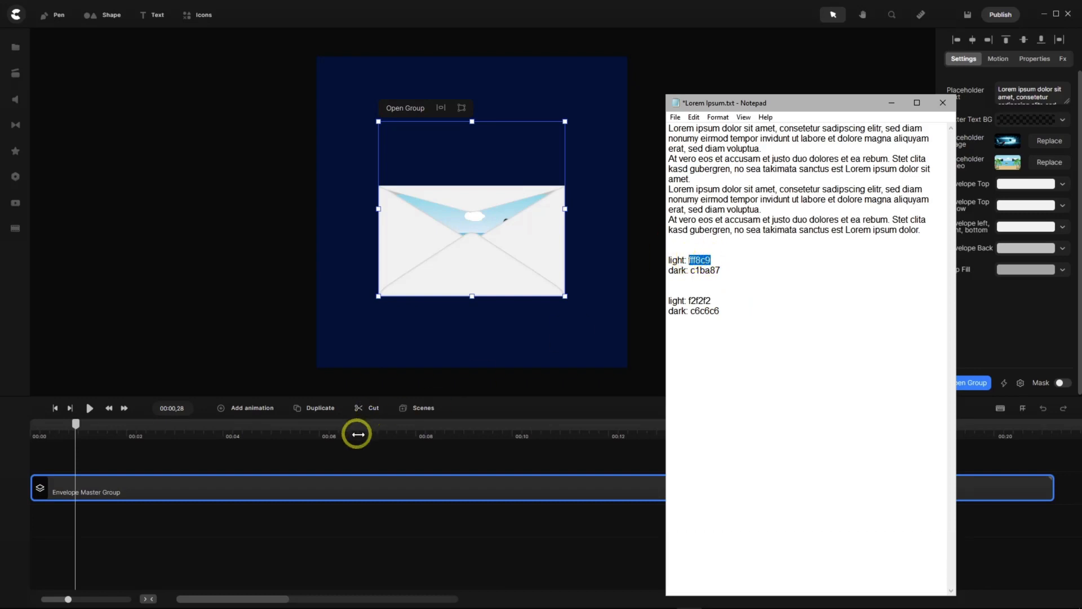
Switch back to Create Studio and set the Envelope Top fill color to fff8c9.
{"action": "left_click", "coordinate": [1015, 188]}
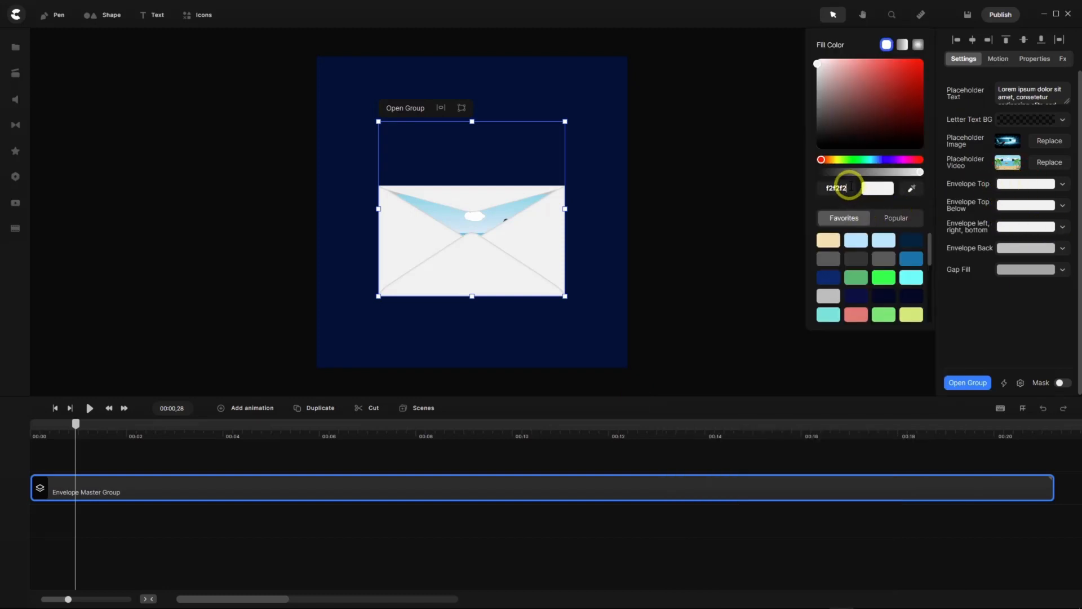
{"action": "left_click_drag", "start_coordinate": [850, 186], "coordinate": [816, 186]}
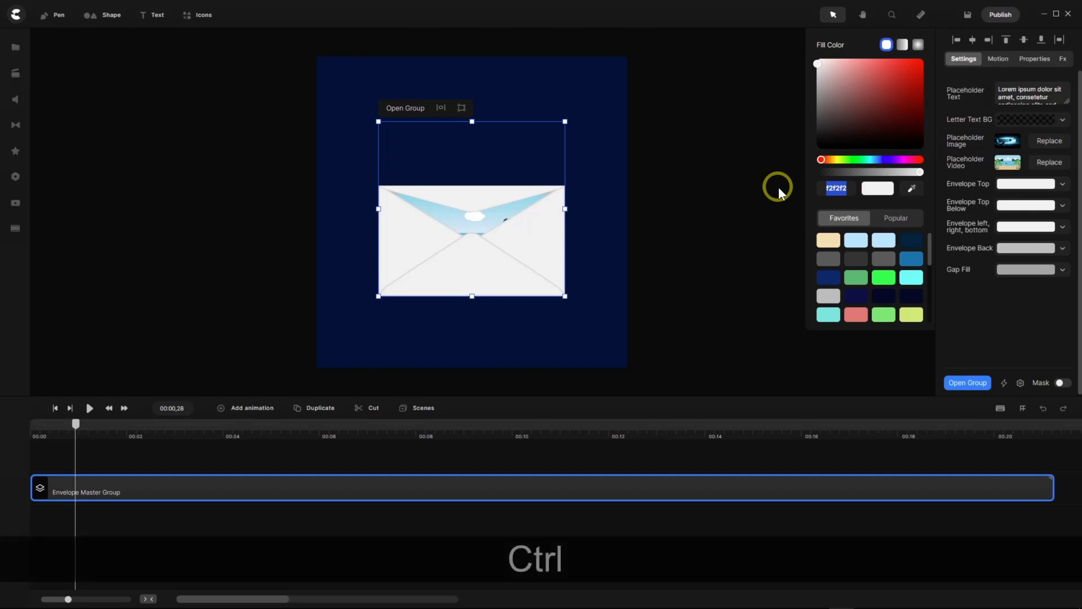
{"action": "key", "text": "ctrl+v"}
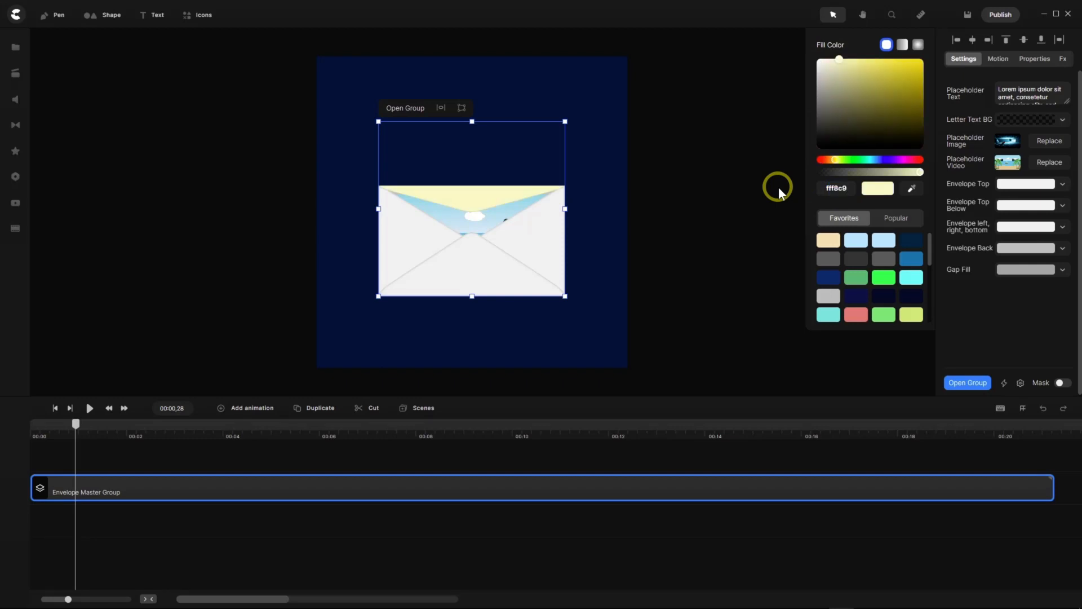
{"action": "key", "text": "Return"}
Set the Envelope Top Below fill color to fff8c9 and check the closed envelope near the start of the timeline.
{"action": "left_click", "coordinate": [1006, 206]}
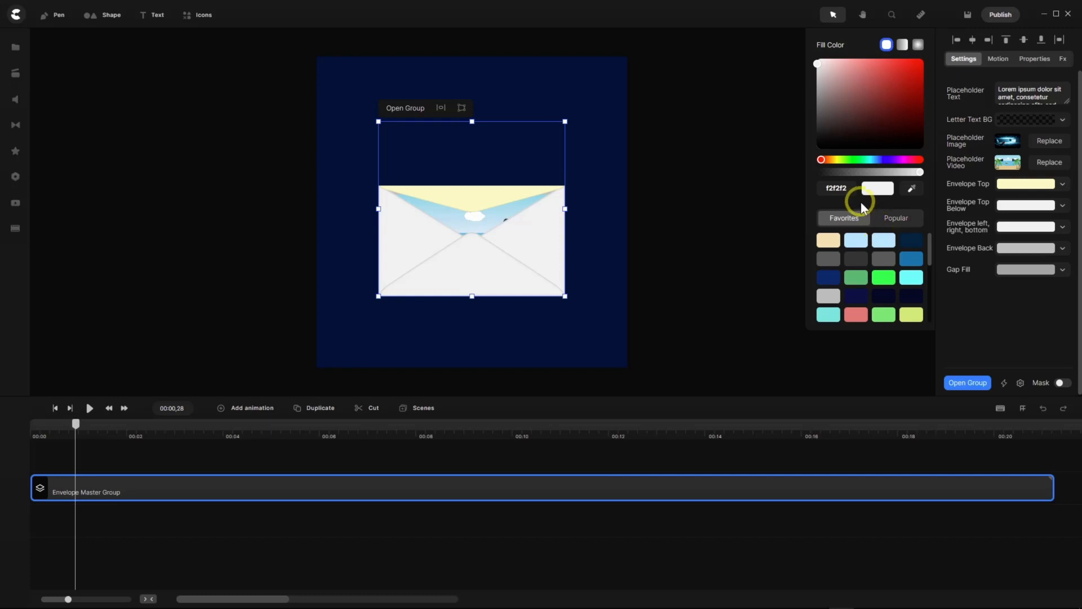
{"action": "left_click_drag", "start_coordinate": [852, 189], "coordinate": [806, 186]}
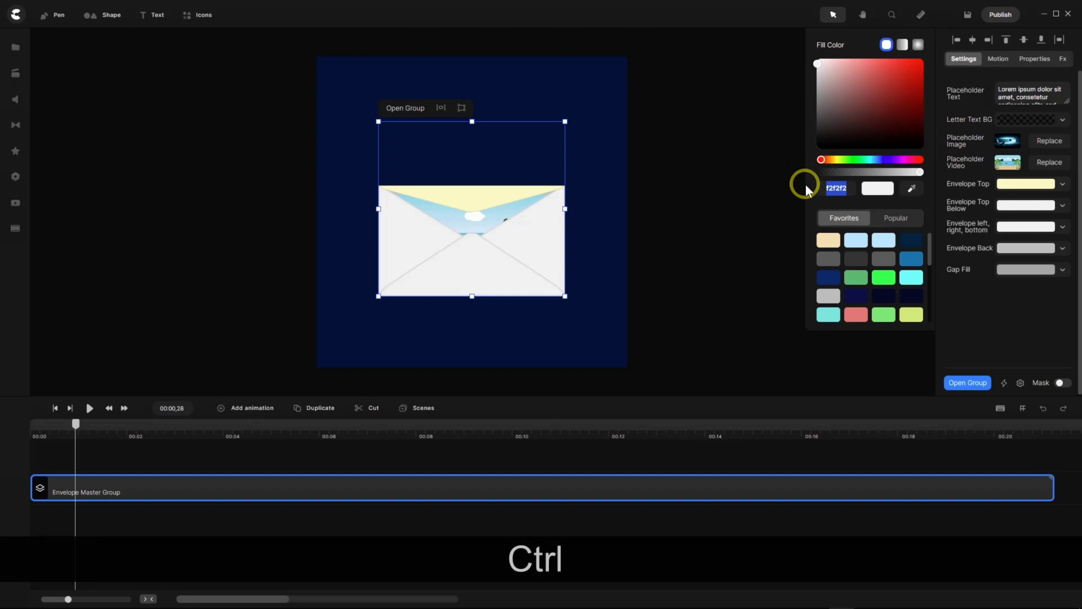
{"action": "key", "text": "ctrl+v"}
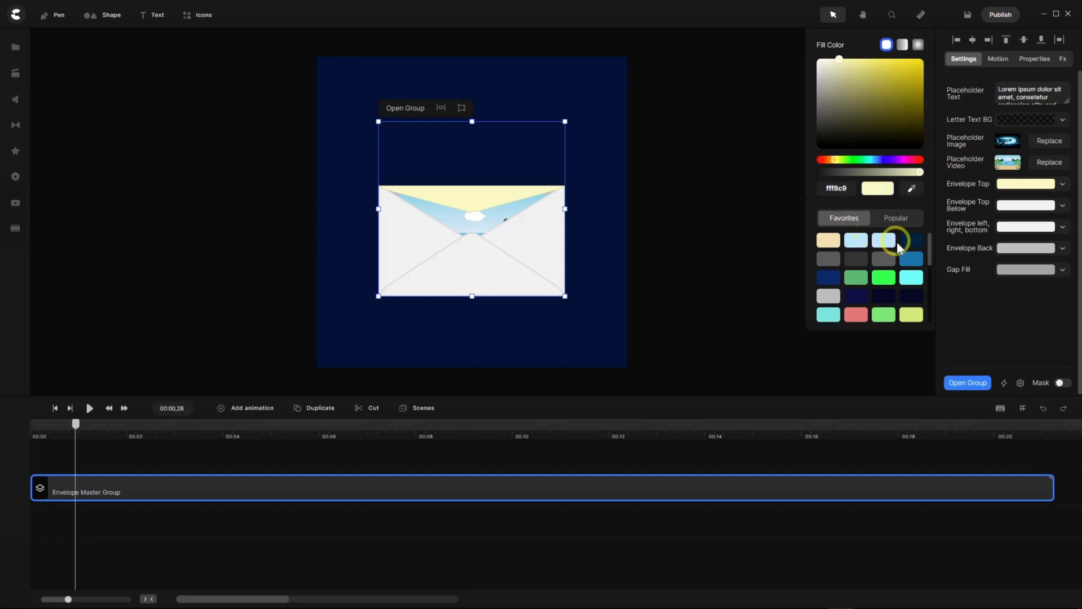
{"action": "key", "text": "Return"}
{"action": "left_click_drag", "start_coordinate": [75, 426], "coordinate": [44, 443]}
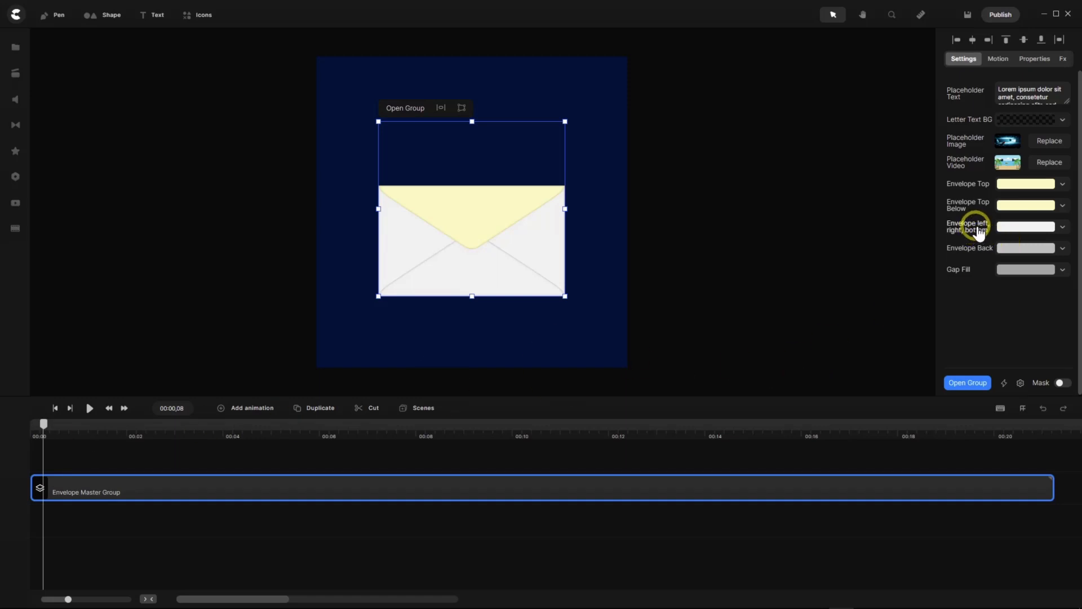
{"action": "left_click", "coordinate": [1015, 227]}
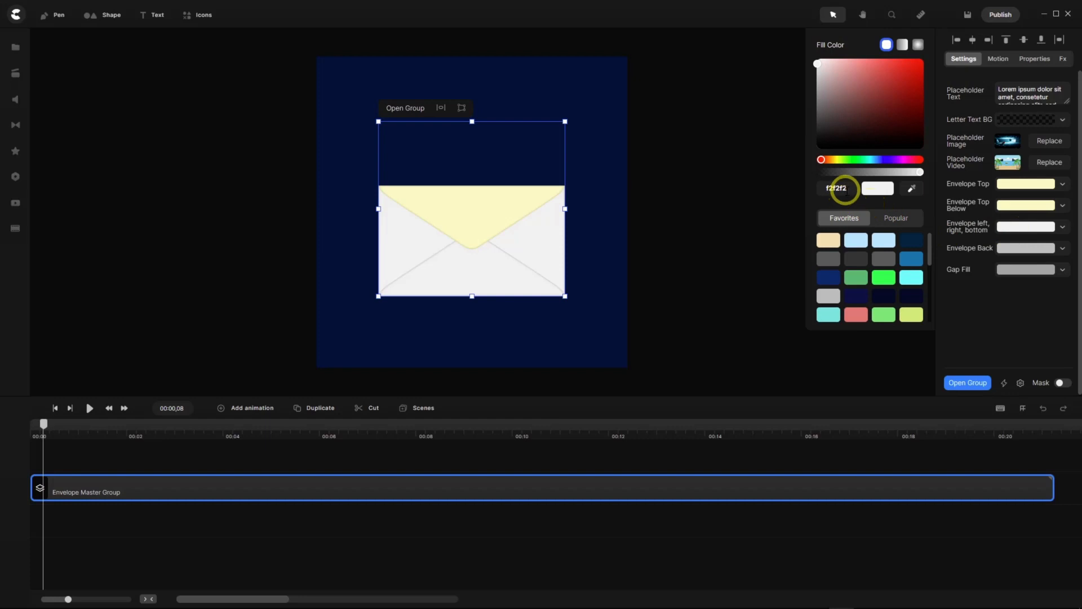
{"action": "left_click", "coordinate": [800, 187]}
{"action": "key", "text": "ctrl+v"}
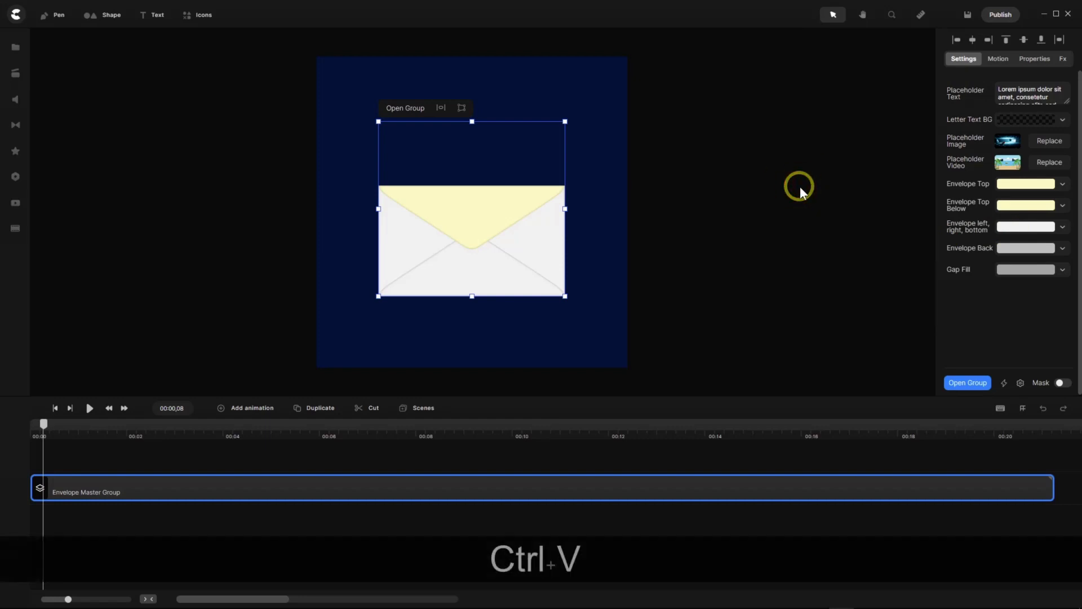
{"action": "key", "text": "Return"}
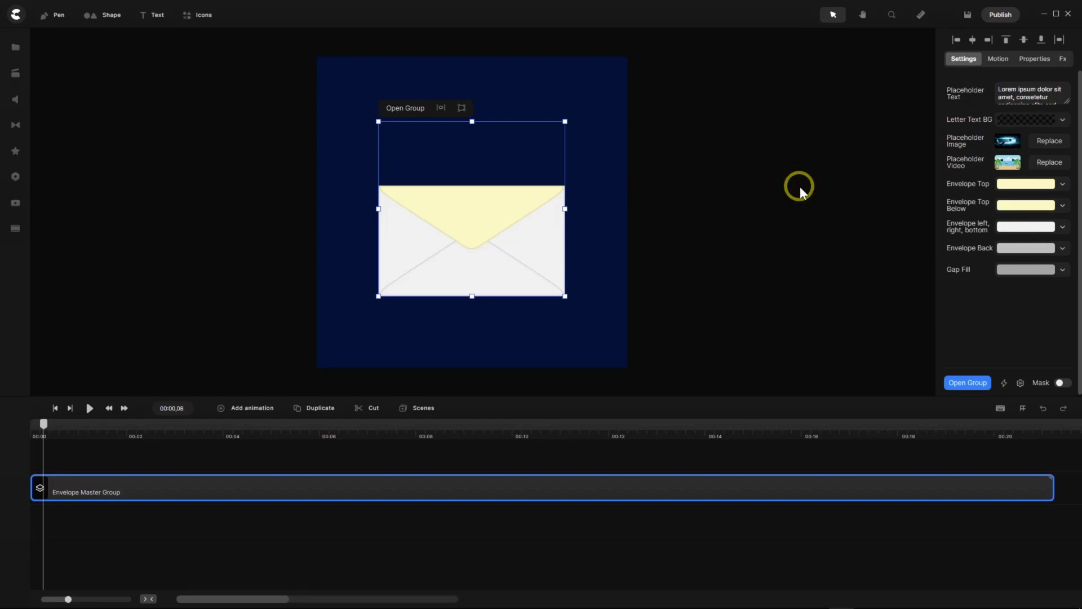
Set the fill color of the envelope's left, right and bottom parts to fff8c9.
{"action": "mouse_move", "coordinate": [54, 438]}
{"action": "left_mouse_down"}
{"action": "mouse_move", "coordinate": [36, 424]}
{"action": "mouse_move", "coordinate": [116, 422]}
{"action": "mouse_move", "coordinate": [72, 433]}
{"action": "left_mouse_up"}
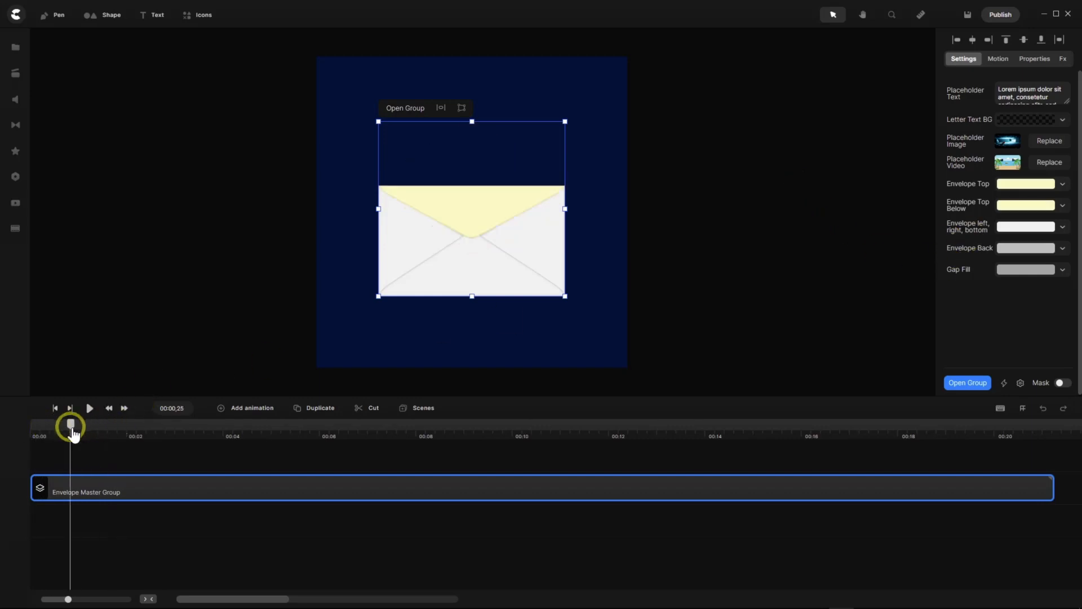
{"action": "left_click", "coordinate": [1023, 228]}
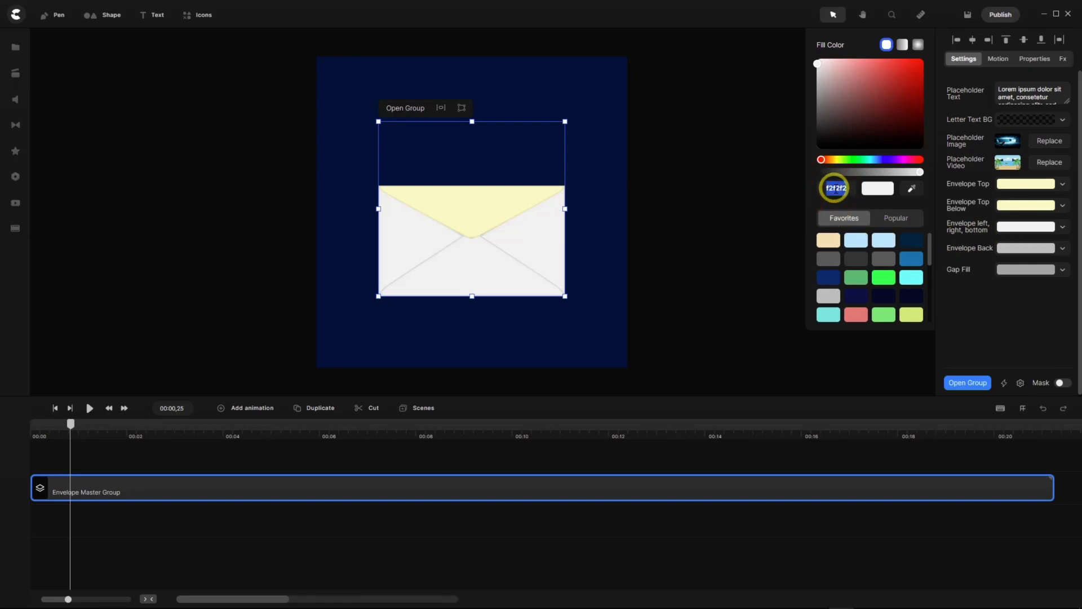
{"action": "key", "text": "ctrl+v"}
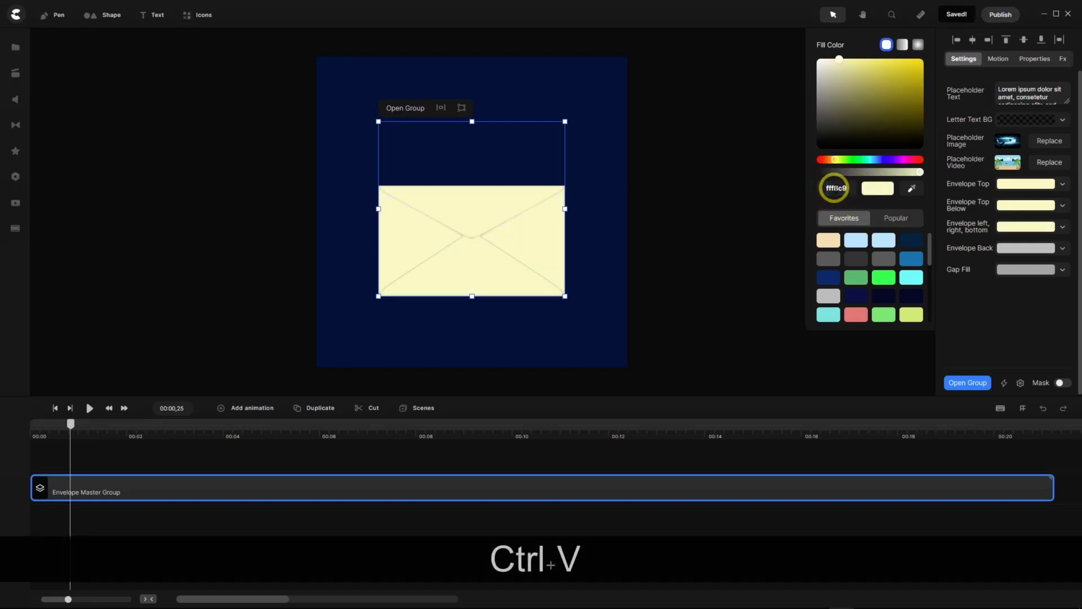
{"action": "key", "text": "Return"}
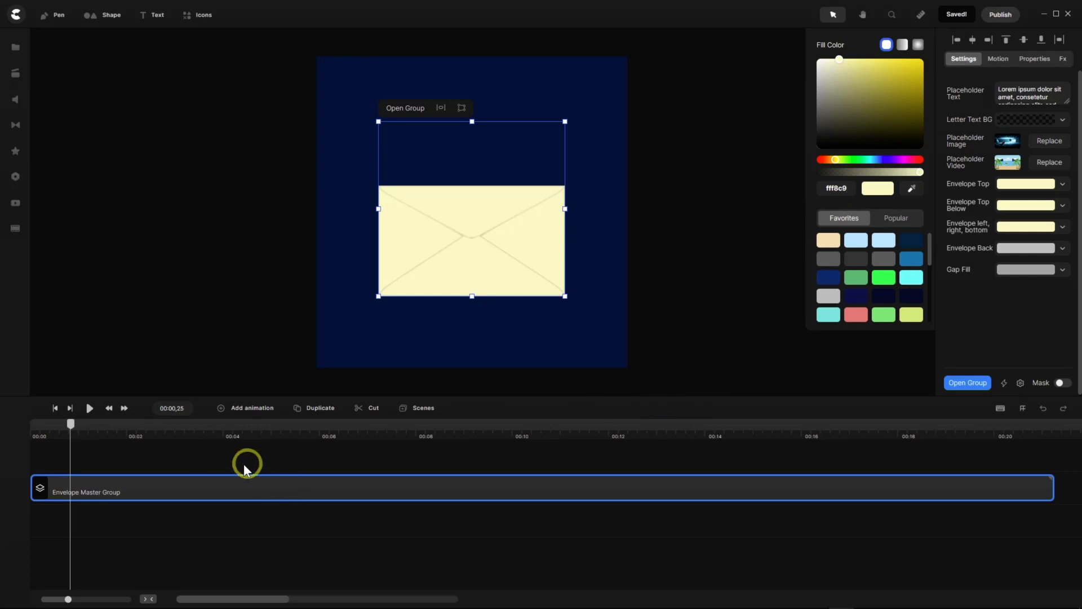
Move the playhead to the opened envelope, and copy the dark color code c1ba87 from Lorem Ipsum.txt in Notepad.
{"action": "left_click_drag", "start_coordinate": [70, 425], "coordinate": [96, 447]}
{"action": "left_click", "coordinate": [96, 447]}
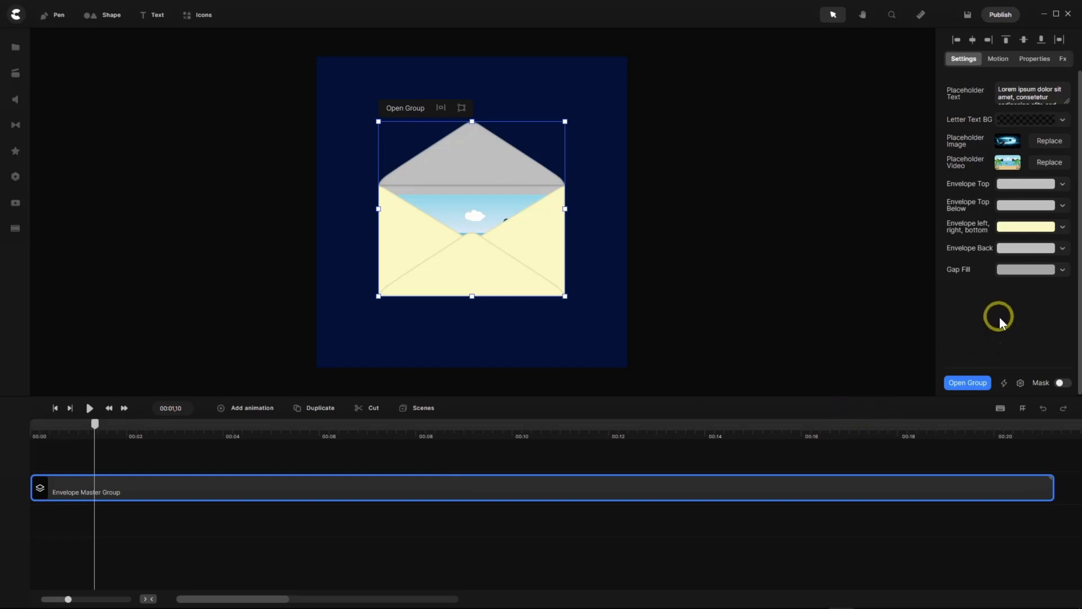
{"action": "mouse_move", "coordinate": [755, 604]}
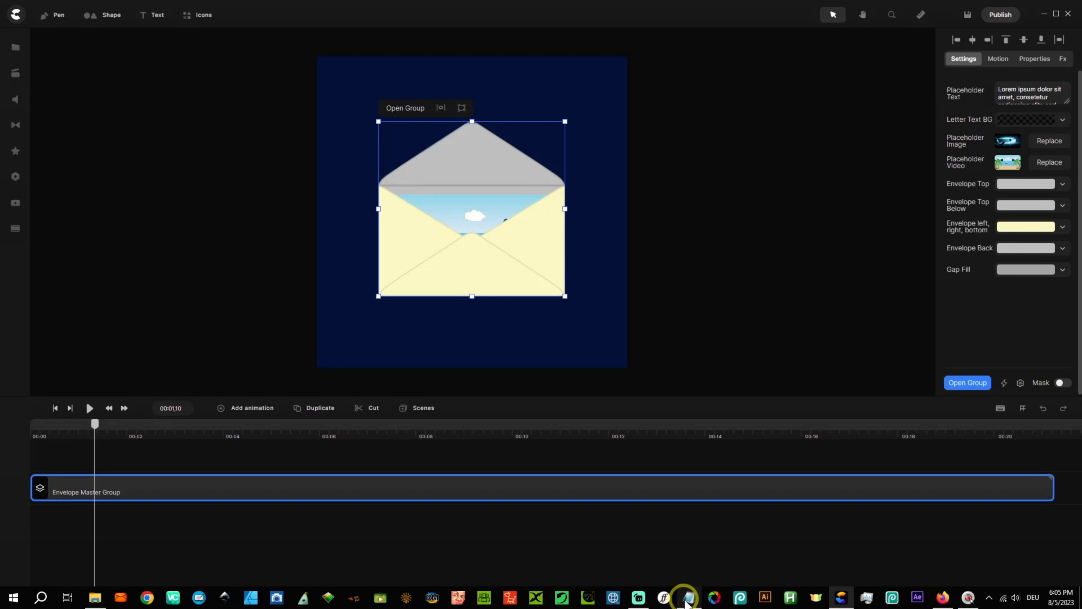
{"action": "left_click", "coordinate": [688, 599]}
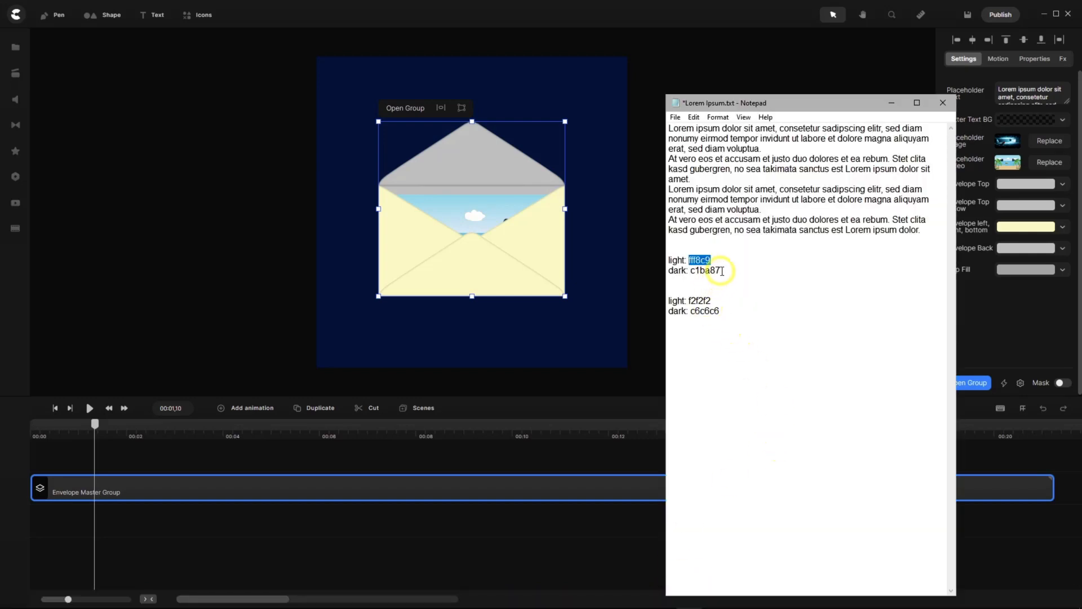
{"action": "left_click_drag", "start_coordinate": [722, 270], "coordinate": [700, 270]}
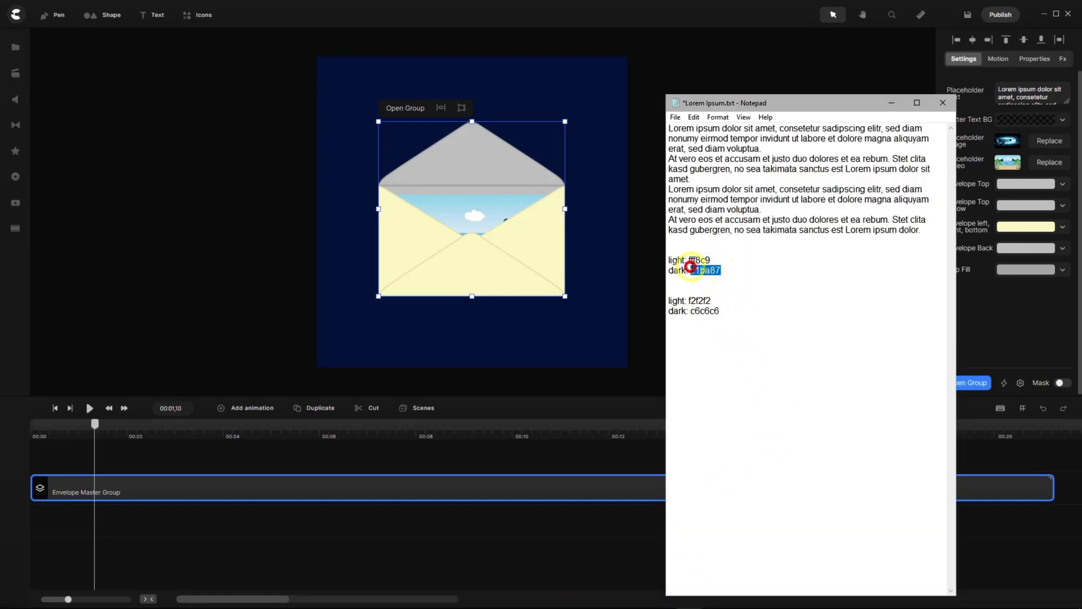
{"action": "key", "text": "ctrl+c"}
Switch back to Create Studio and set the Envelope Back fill color to c1ba87.
{"action": "left_click", "coordinate": [986, 247]}
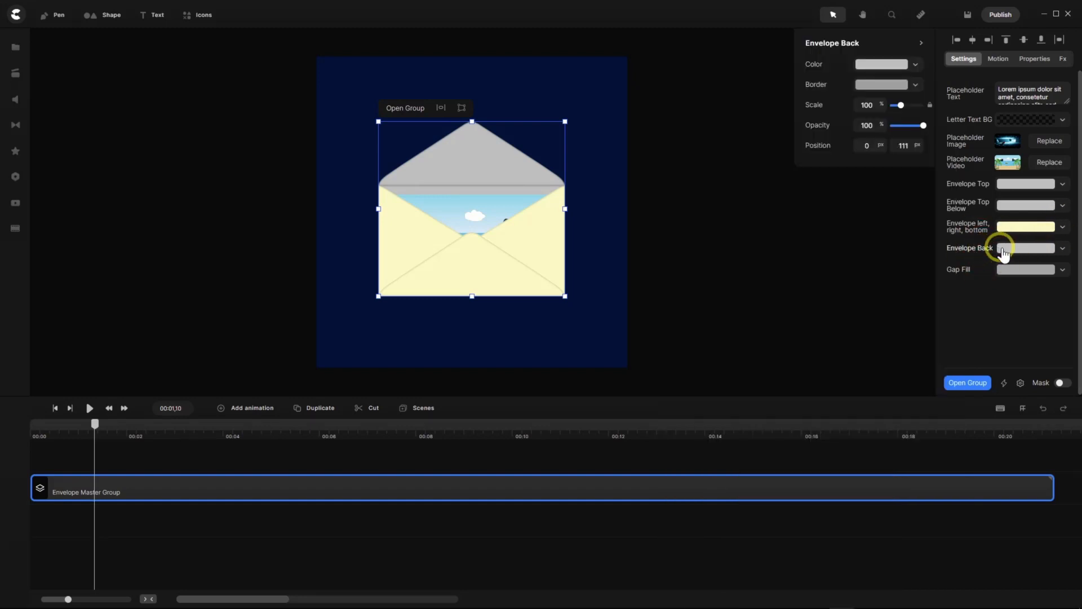
{"action": "left_click", "coordinate": [1015, 248]}
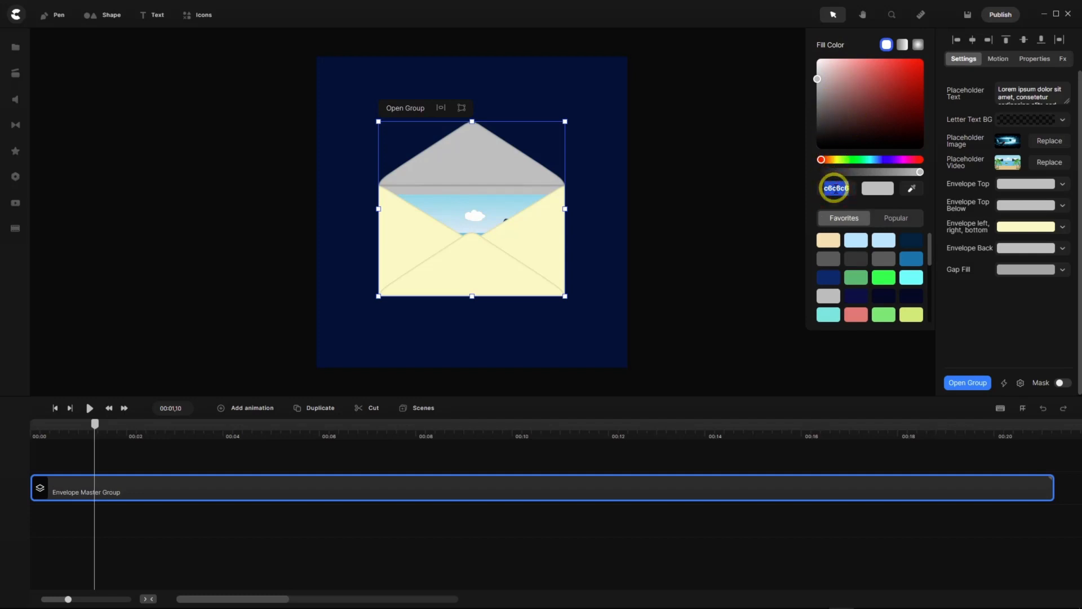
{"action": "key", "text": "ctrl+v"}
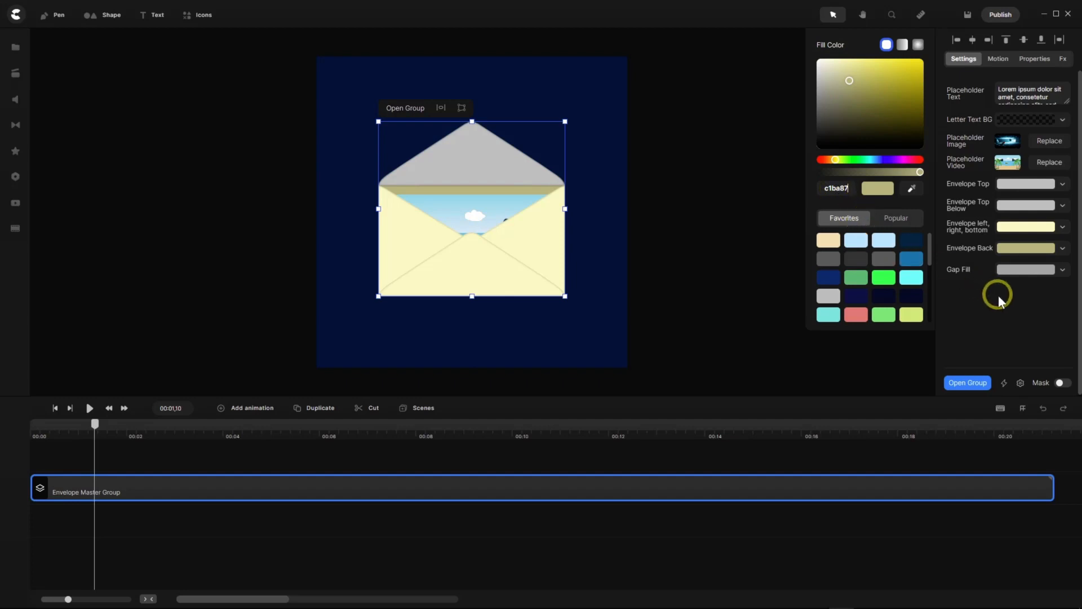
{"action": "left_click", "coordinate": [968, 273]}
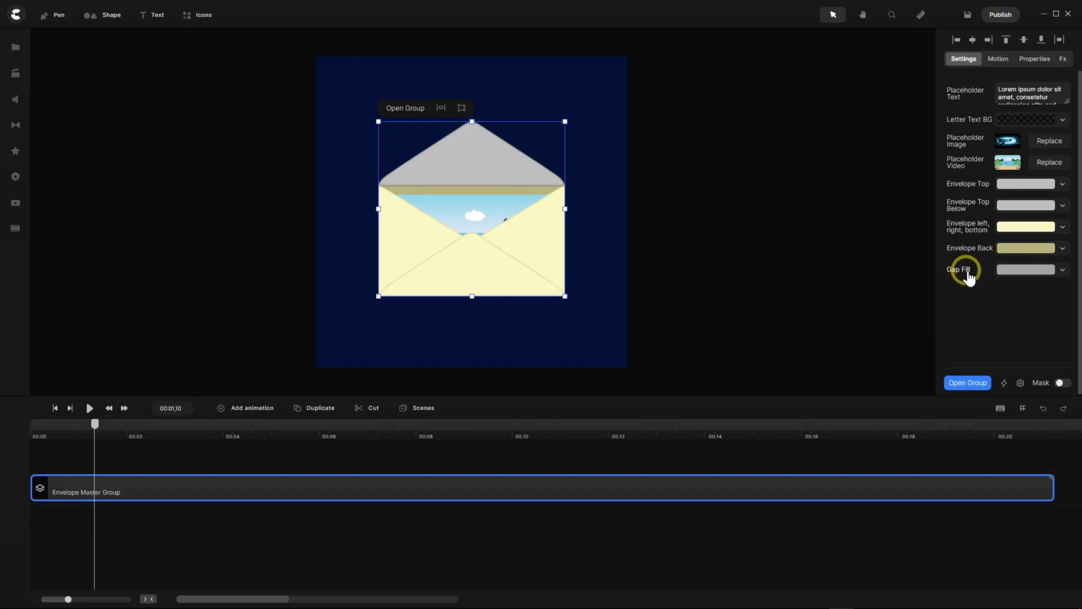
{"action": "left_click", "coordinate": [968, 274]}
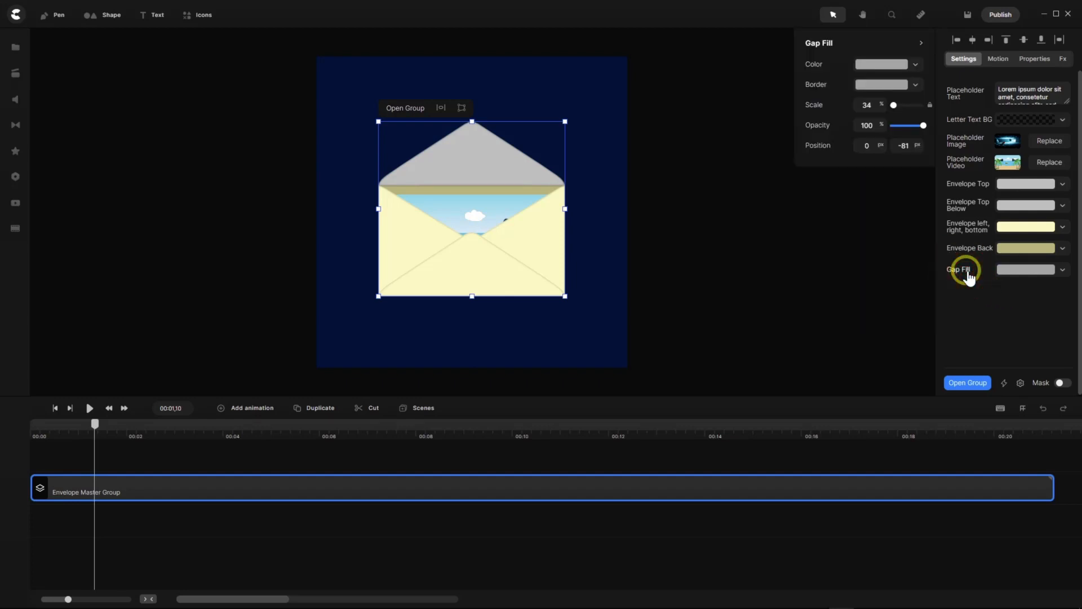
{"action": "left_click", "coordinate": [882, 64]}
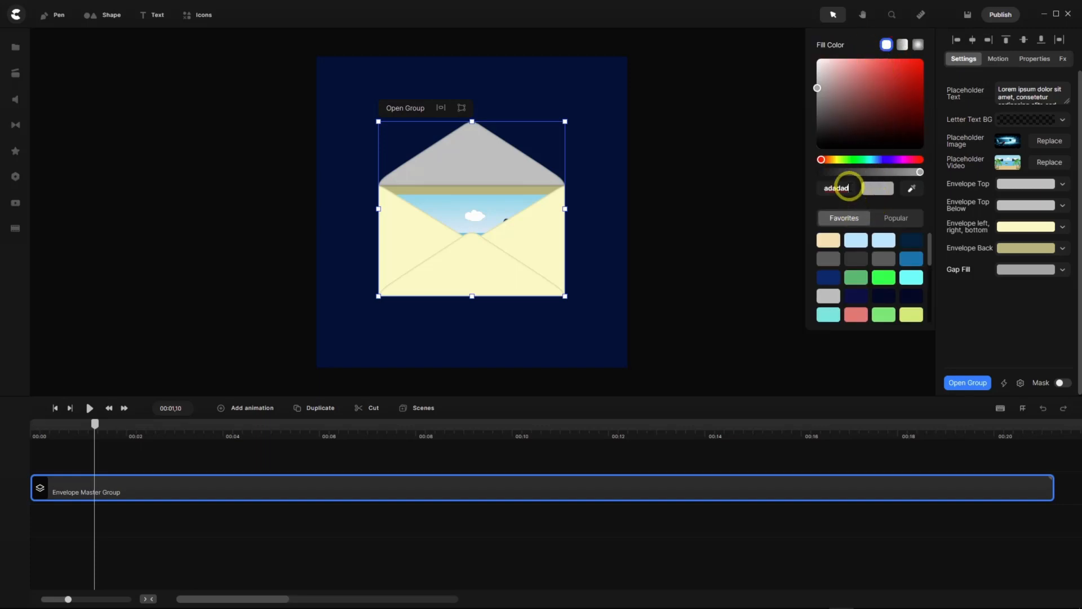
{"action": "left_click", "coordinate": [796, 194]}
{"action": "key", "text": "ctrl+v"}
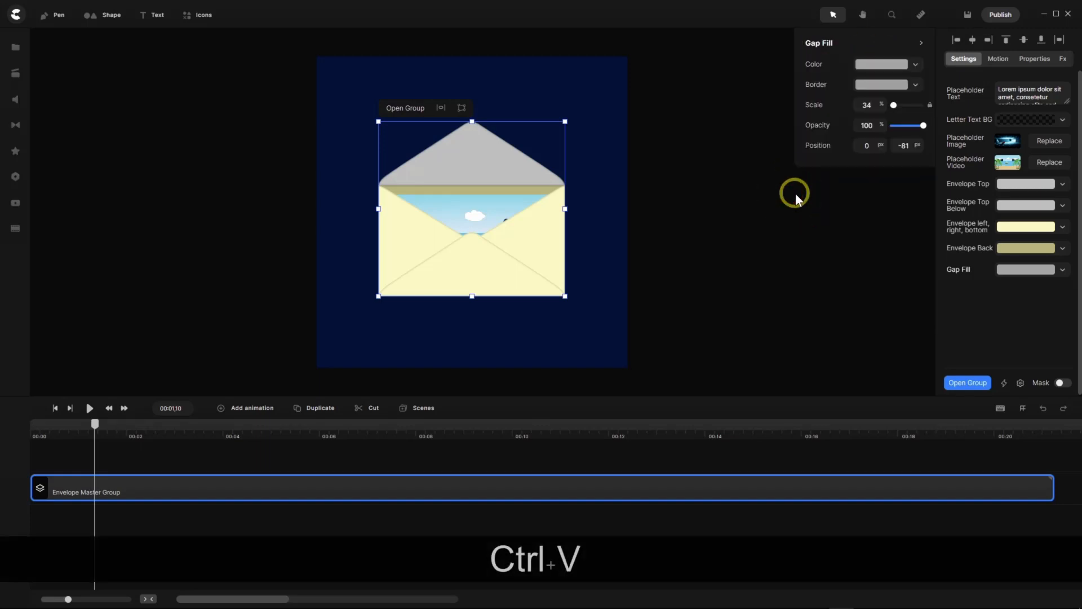
{"action": "key", "text": "Return"}
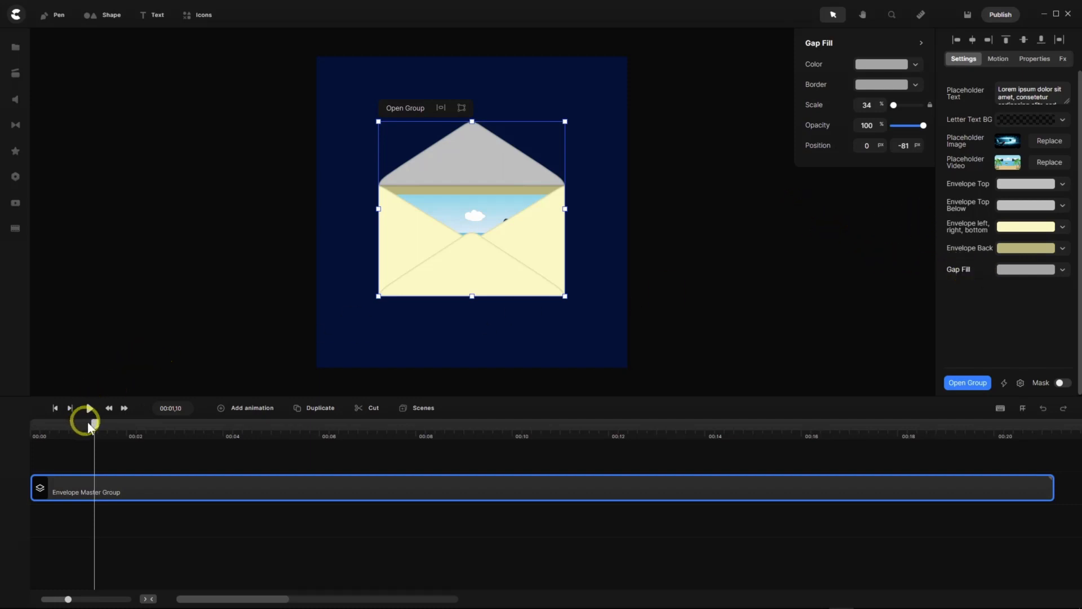
Set the Gap Fill color to c1ba87.
{"action": "mouse_move", "coordinate": [96, 429]}
{"action": "left_mouse_down"}
{"action": "mouse_move", "coordinate": [72, 430]}
{"action": "mouse_move", "coordinate": [97, 432]}
{"action": "left_mouse_up"}
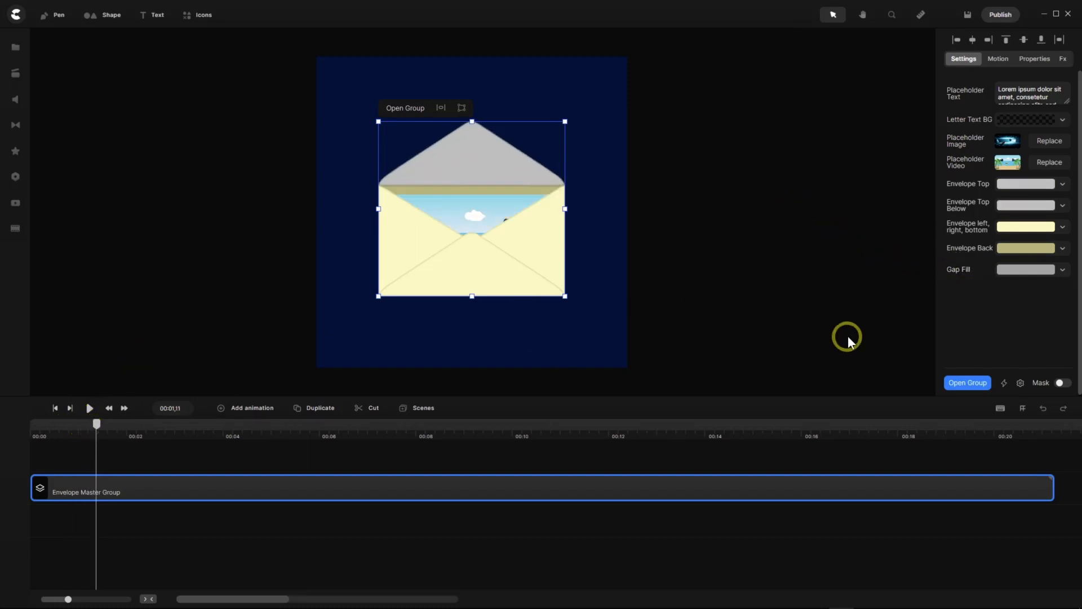
{"action": "left_click", "coordinate": [958, 271]}
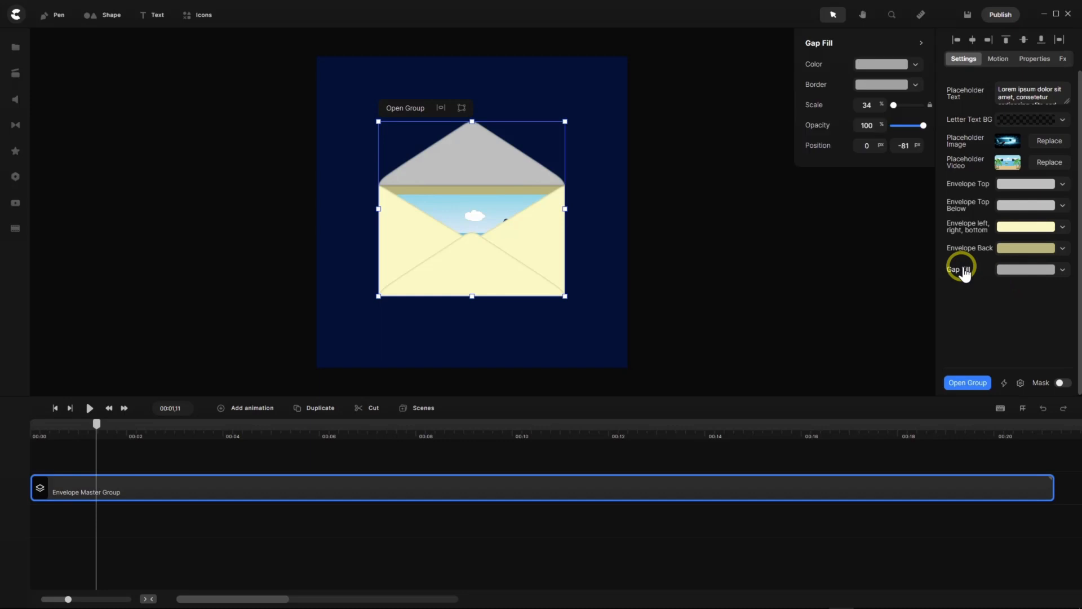
{"action": "left_click", "coordinate": [1022, 270]}
{"action": "left_click", "coordinate": [832, 186]}
{"action": "key", "text": "ctrl+v"}
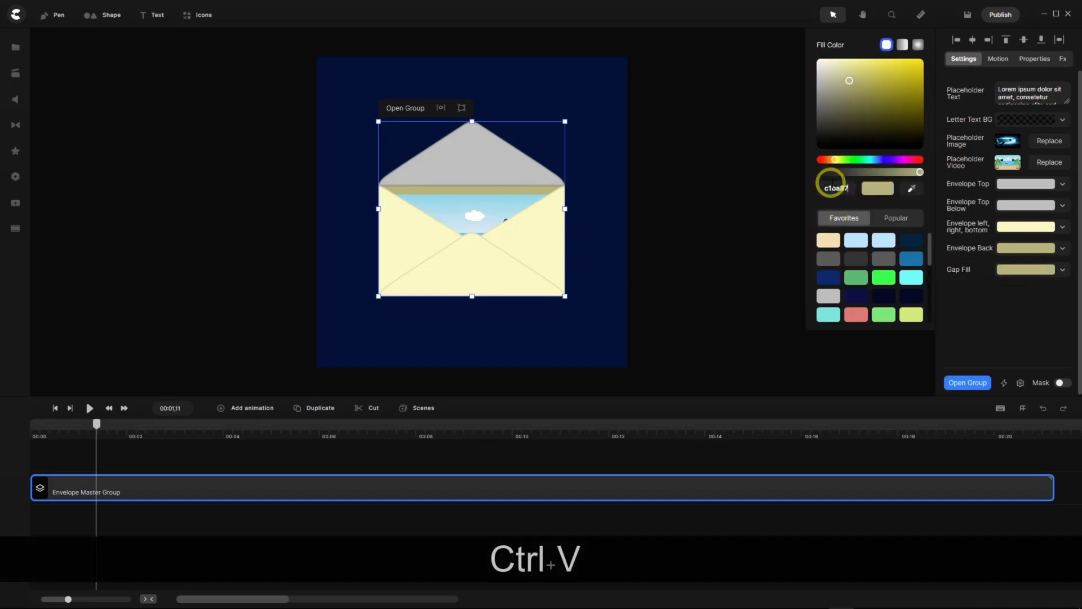
{"action": "key", "text": "Return"}
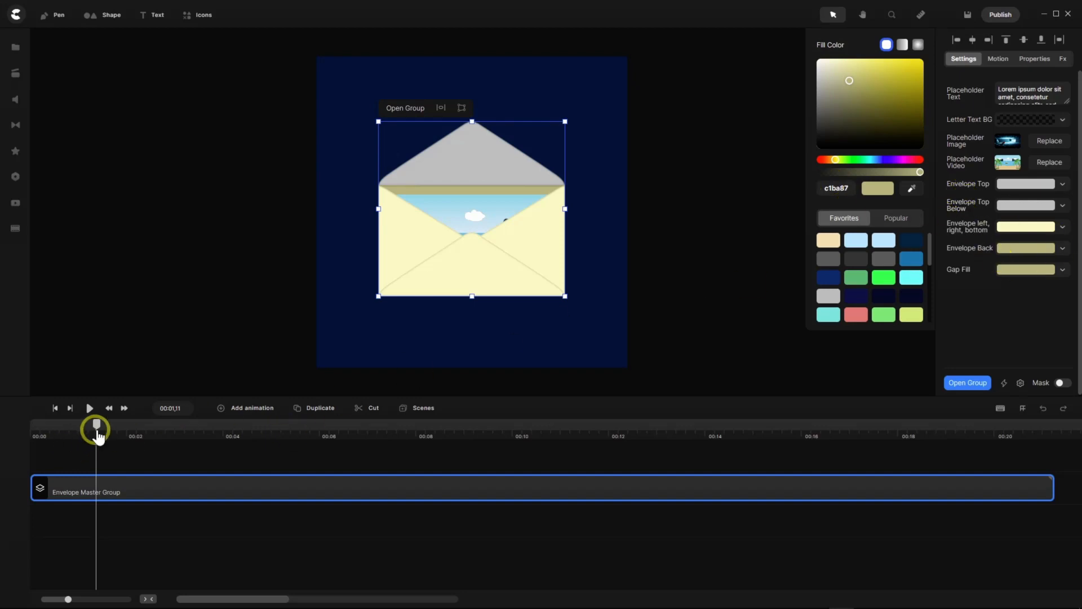
Set the Envelope Top fill color to c1ba87 at 00:01,18, with the envelope open, and check the following frames.
{"action": "left_click_drag", "start_coordinate": [96, 426], "coordinate": [110, 444]}
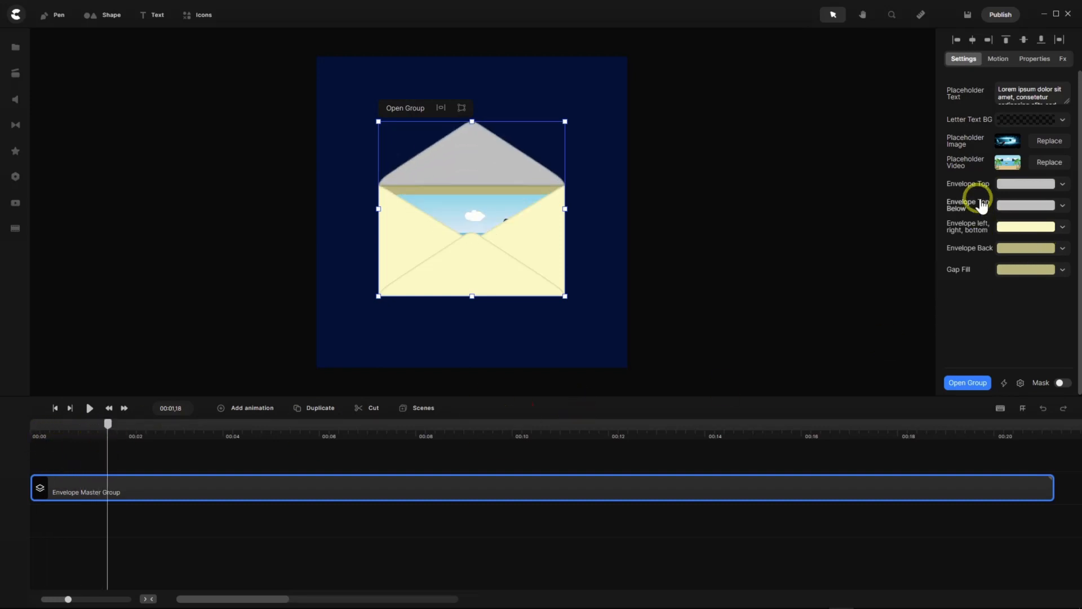
{"action": "left_click", "coordinate": [1013, 186]}
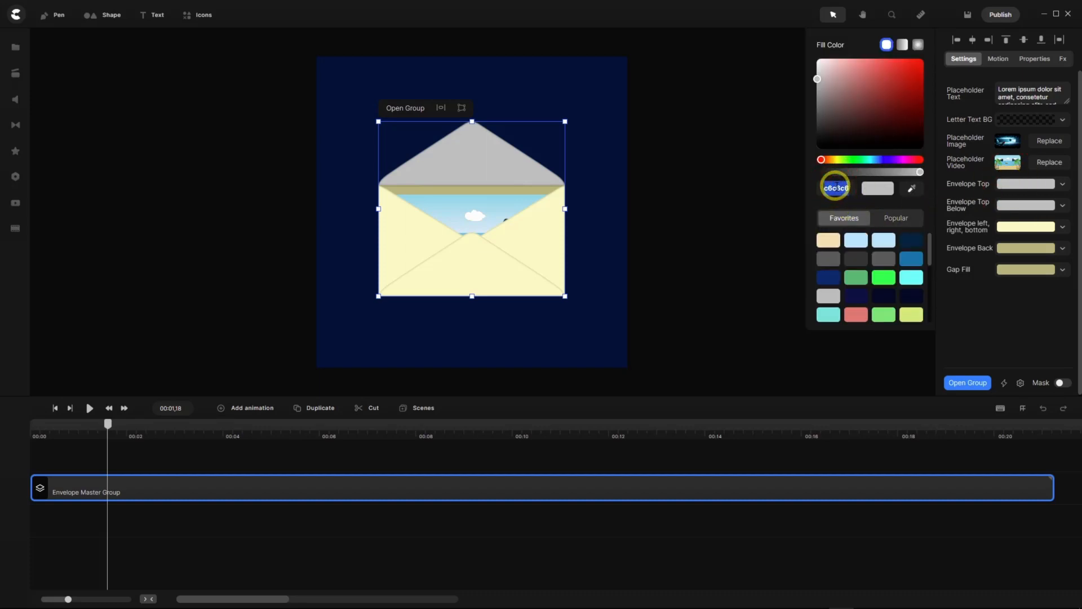
{"action": "key", "text": "ctrl+v"}
{"action": "key", "text": "Return"}
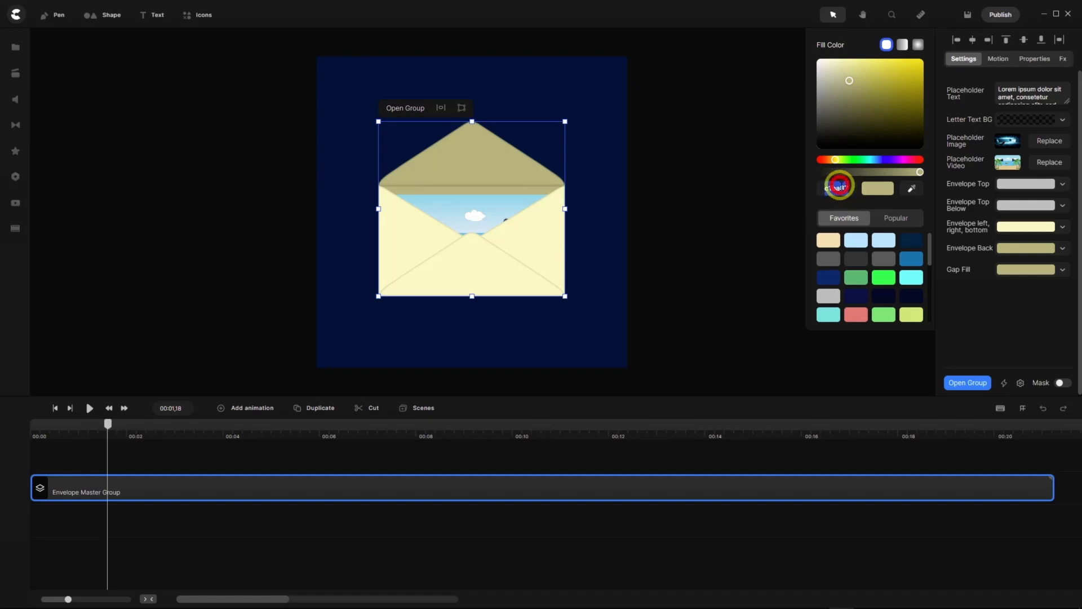
{"action": "key", "text": "ctrl+v"}
{"action": "key", "text": "Return"}
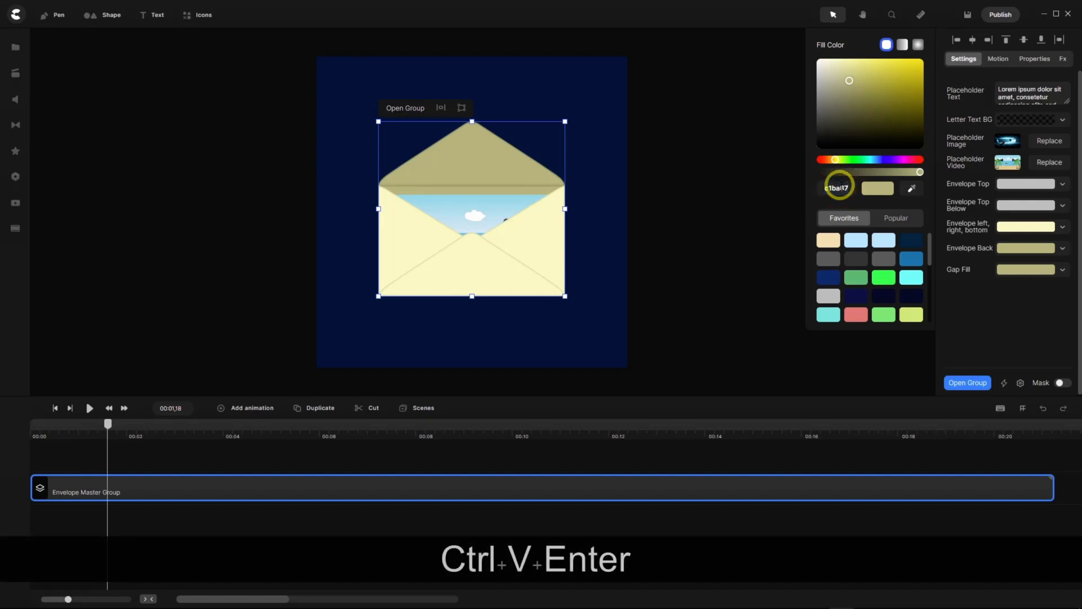
{"action": "left_click", "coordinate": [89, 408]}
{"action": "mouse_move", "coordinate": [106, 427]}
{"action": "left_mouse_down"}
{"action": "mouse_move", "coordinate": [67, 427]}
{"action": "mouse_move", "coordinate": [120, 424]}
{"action": "left_mouse_up"}
{"action": "left_click", "coordinate": [530, 353]}
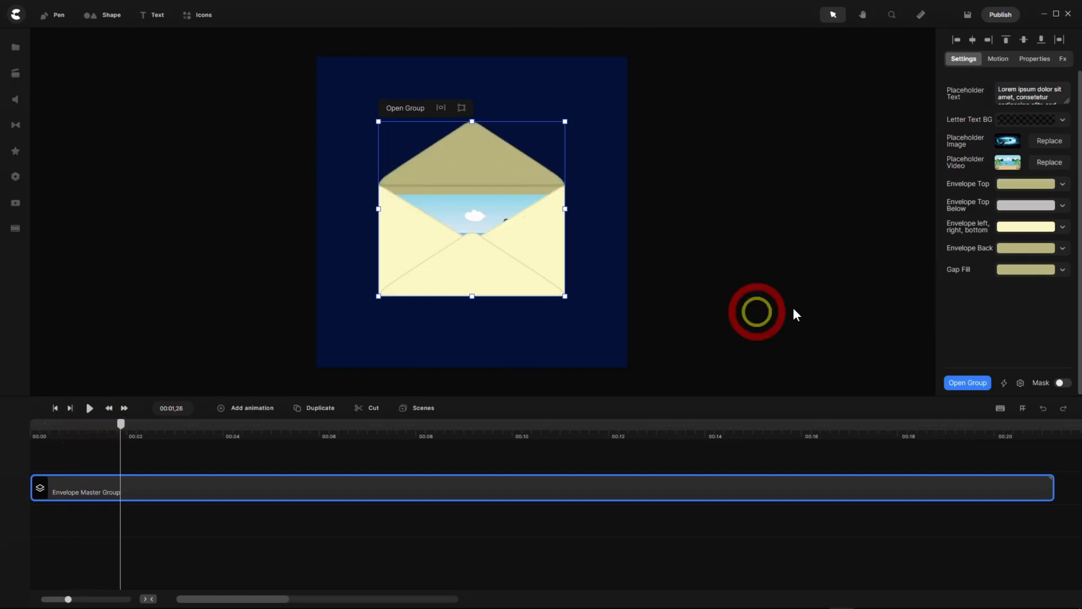
Set the Envelope Top Below fill color to c1ba87 while the envelope is open.
{"action": "left_click", "coordinate": [1009, 205]}
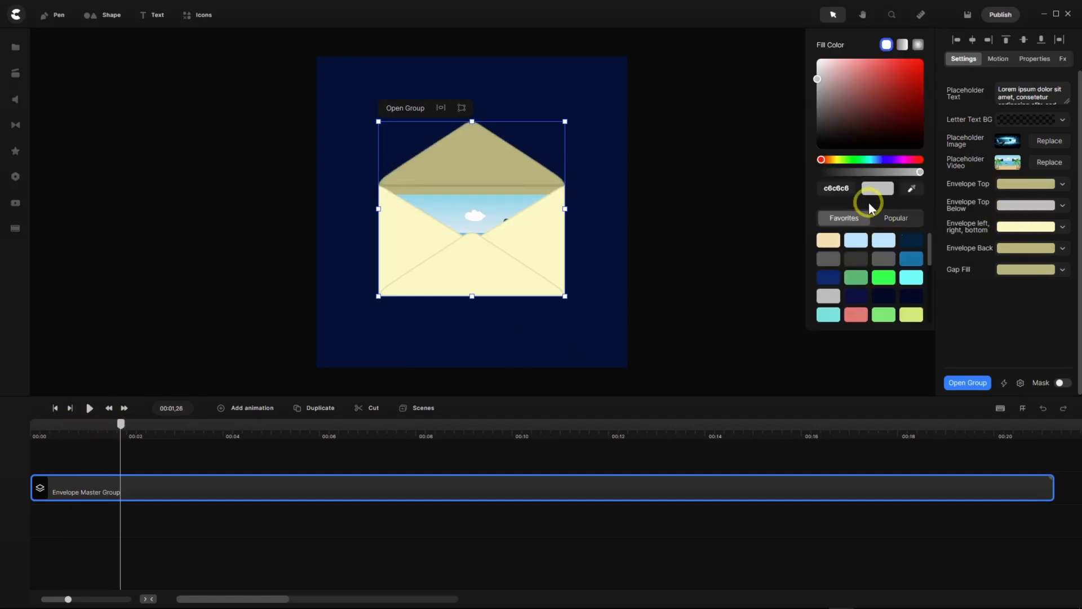
{"action": "left_click", "coordinate": [839, 189]}
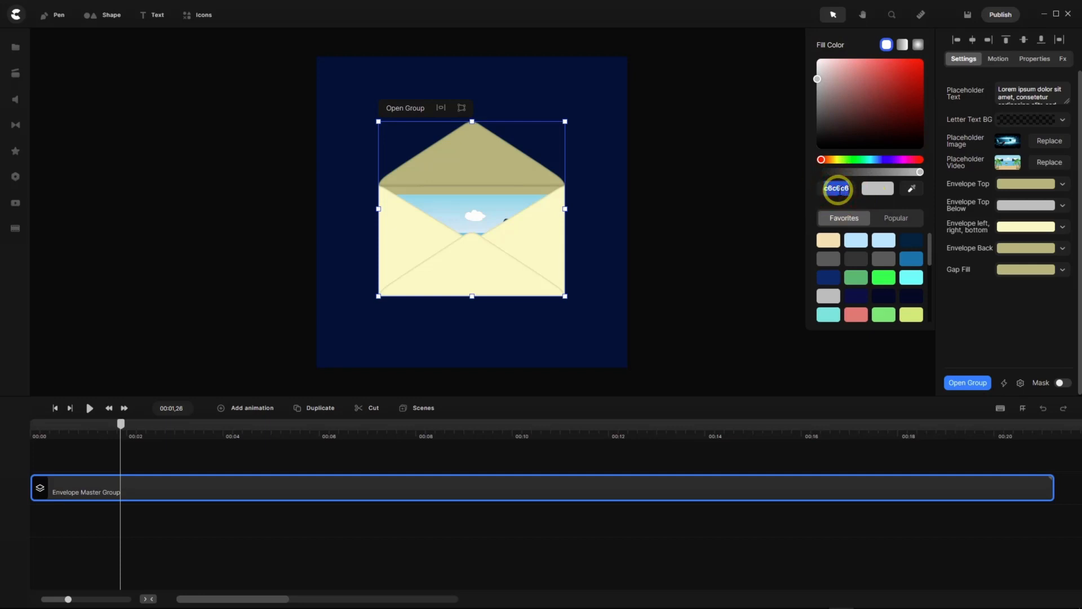
{"action": "type", "text": "c1ba87"}
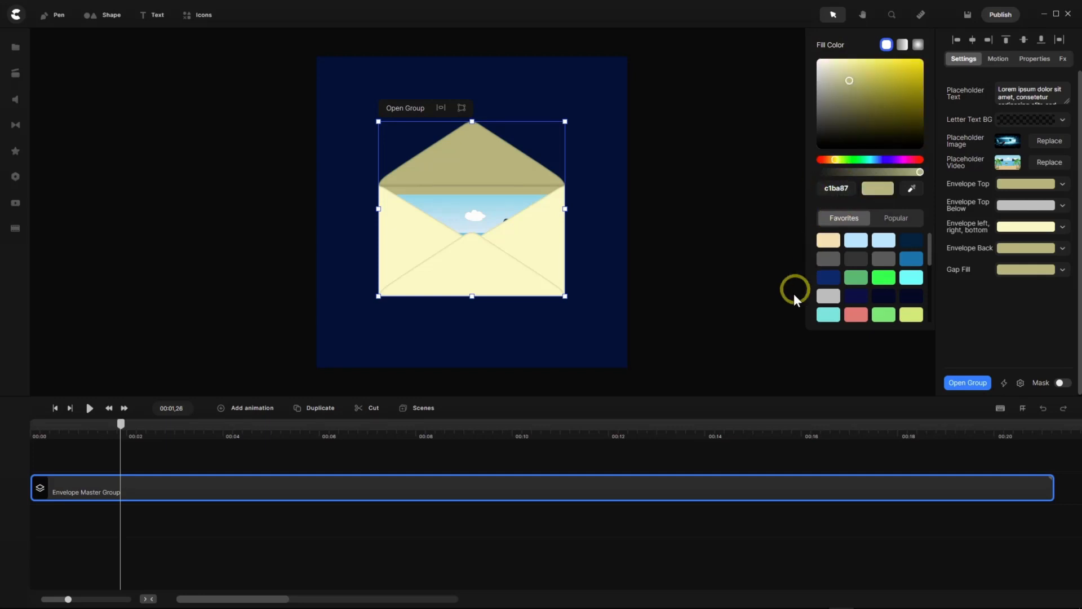
Move the playhead to 00:17,24, where the envelope is closed, and set the Envelope Top fill color to c1ba87.
{"action": "left_click_drag", "start_coordinate": [123, 428], "coordinate": [857, 445]}
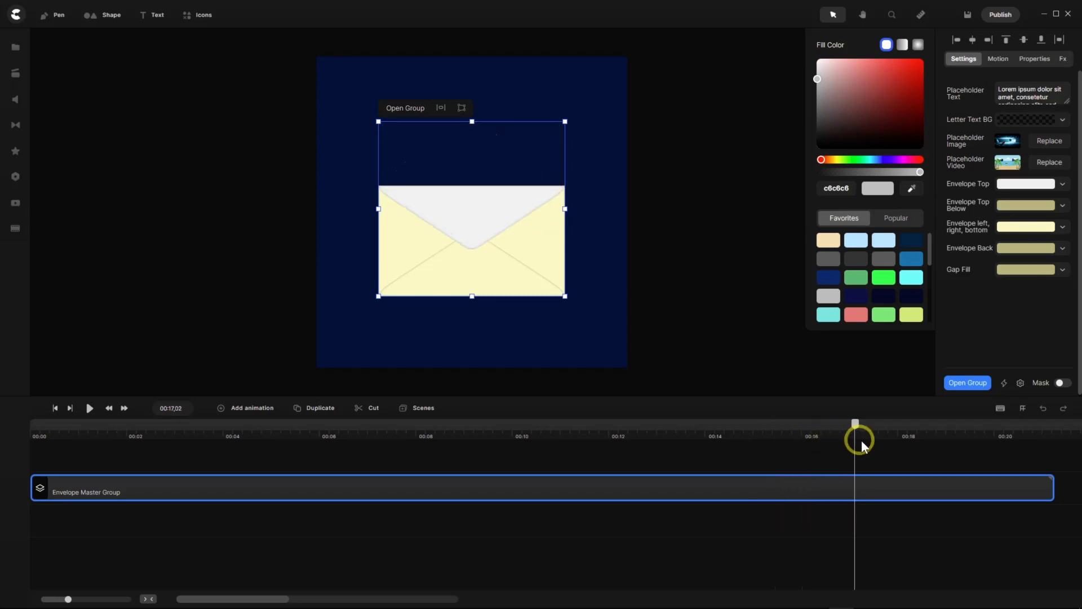
{"action": "left_click", "coordinate": [892, 444]}
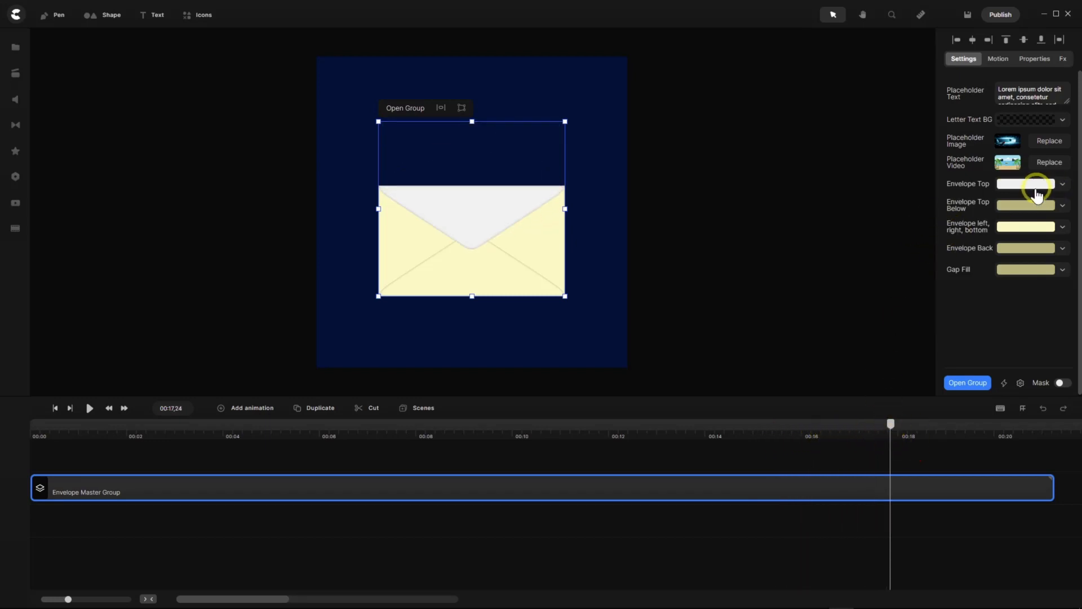
{"action": "left_click", "coordinate": [1025, 192]}
{"action": "double_click", "coordinate": [833, 188]}
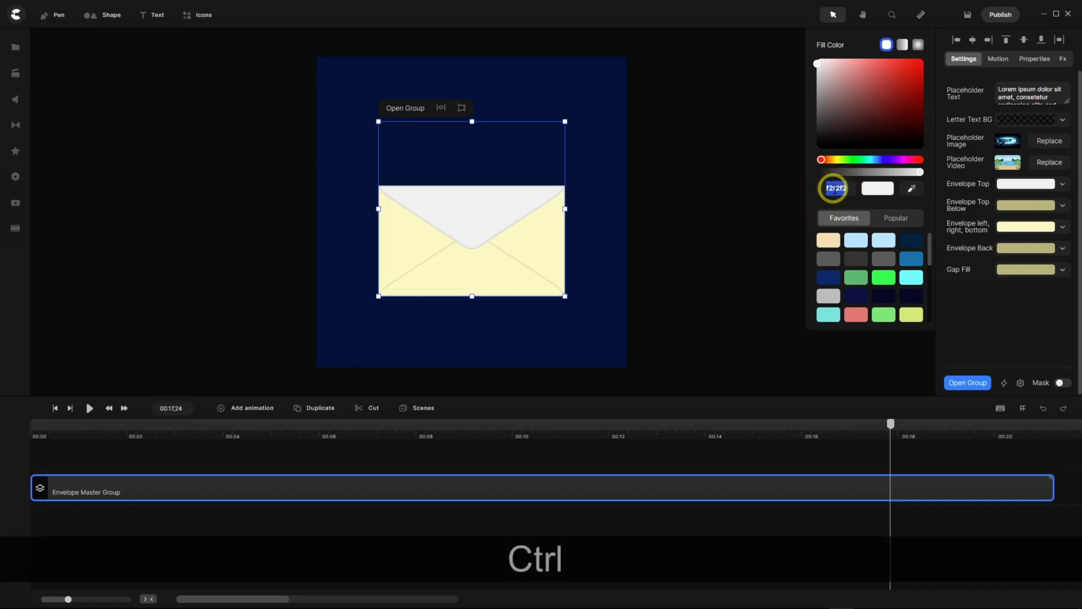
{"action": "type", "text": "c1ba87"}
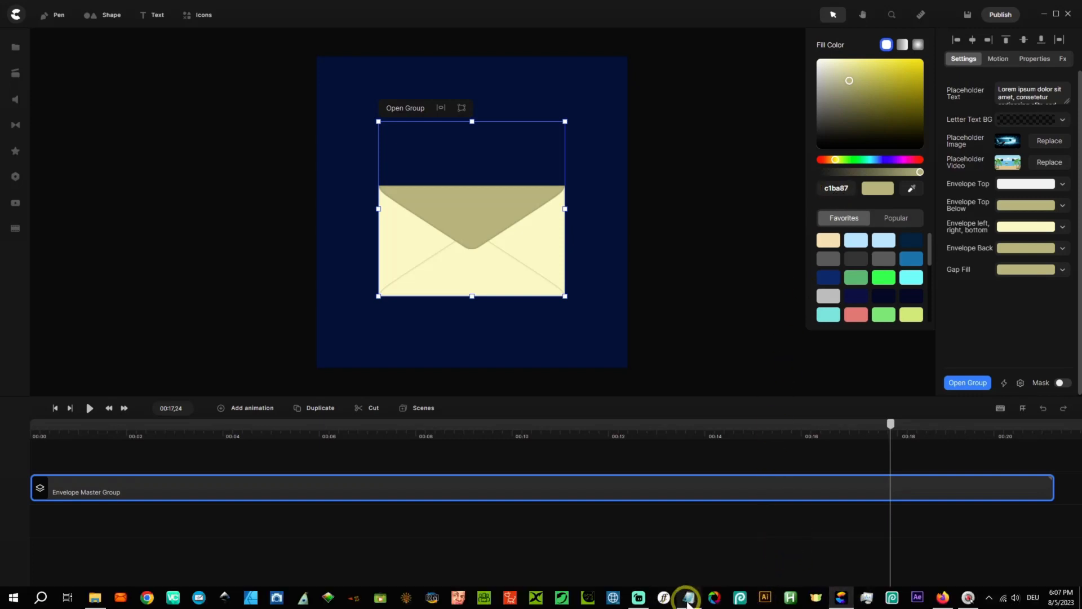
Copy the light color code fff8c9 from Lorem Ipsum.txt in Notepad and return to Create Studio.
{"action": "left_click", "coordinate": [688, 599]}
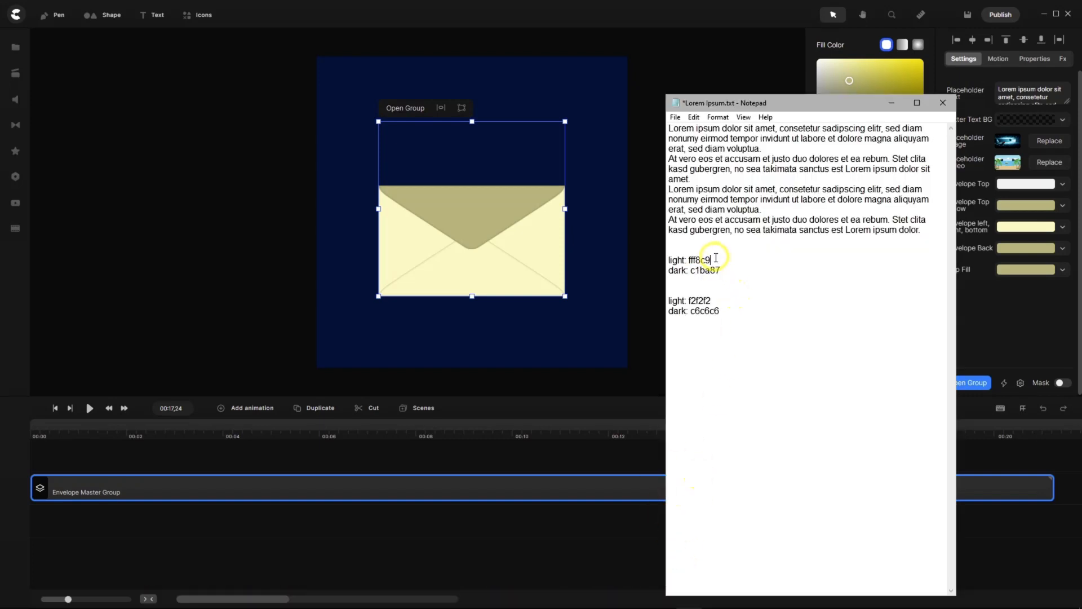
{"action": "key", "text": "ctrl+c"}
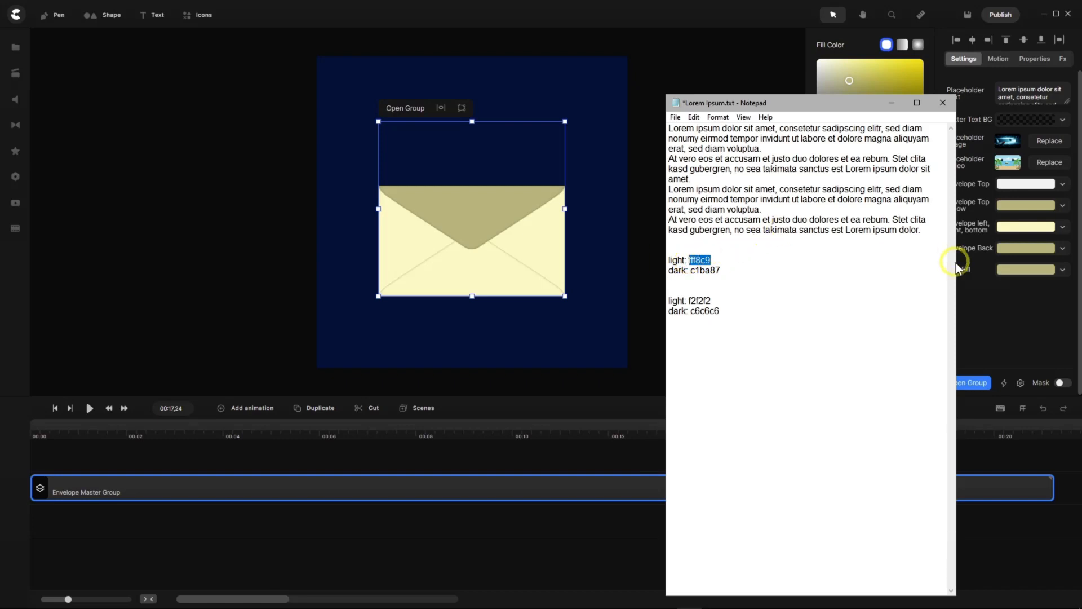
{"action": "left_click", "coordinate": [980, 333]}
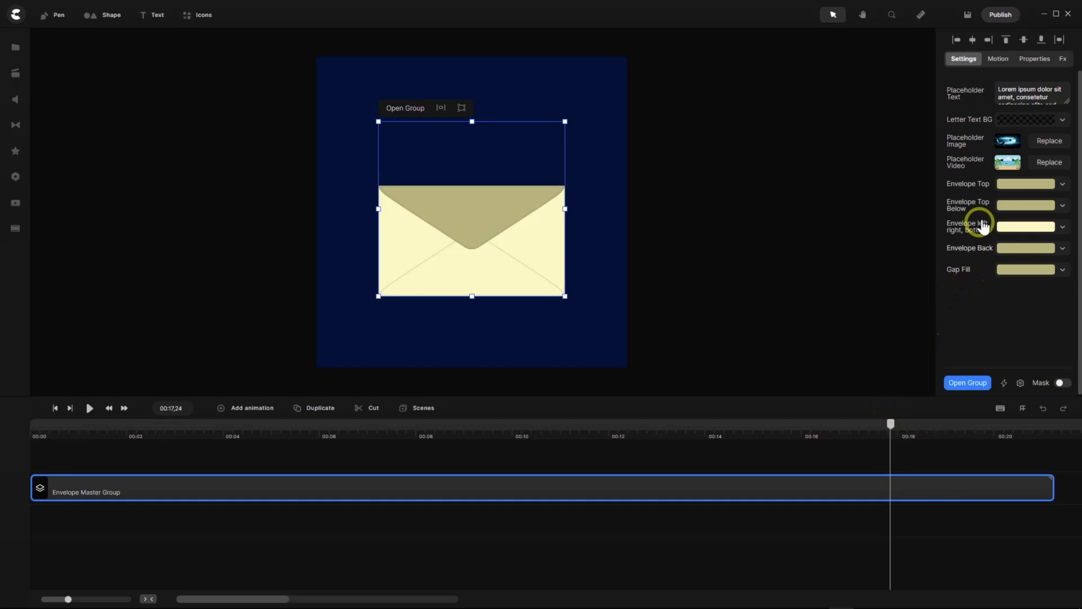
Move the playhead back to 00:16,29 and open the Envelope Top fill color code for editing.
{"action": "left_click_drag", "start_coordinate": [890, 424], "coordinate": [851, 438]}
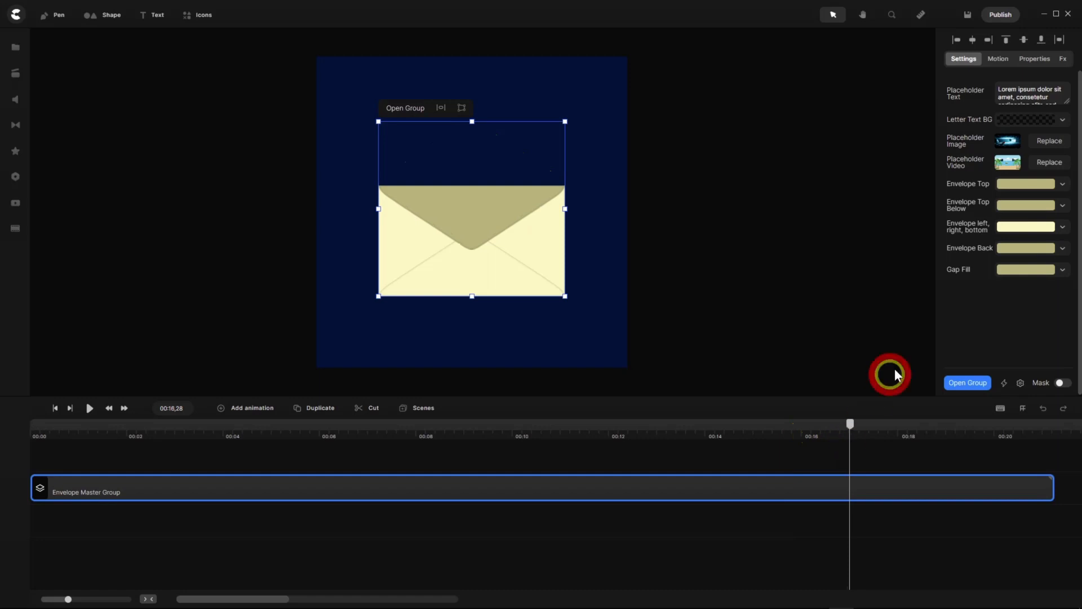
{"action": "left_click", "coordinate": [999, 183]}
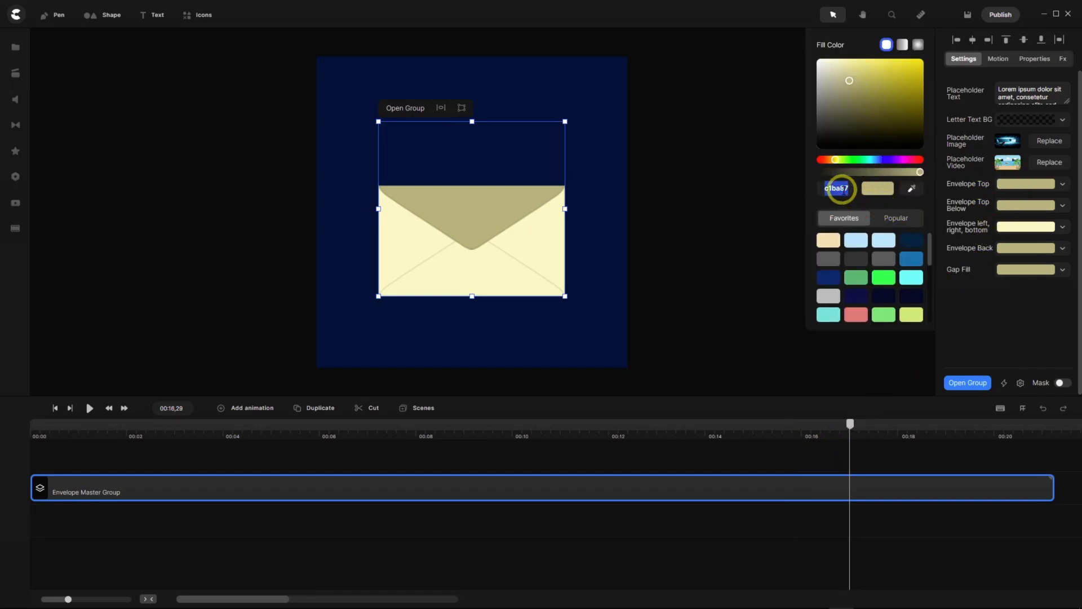
{"action": "key", "text": "ctrl+c"}
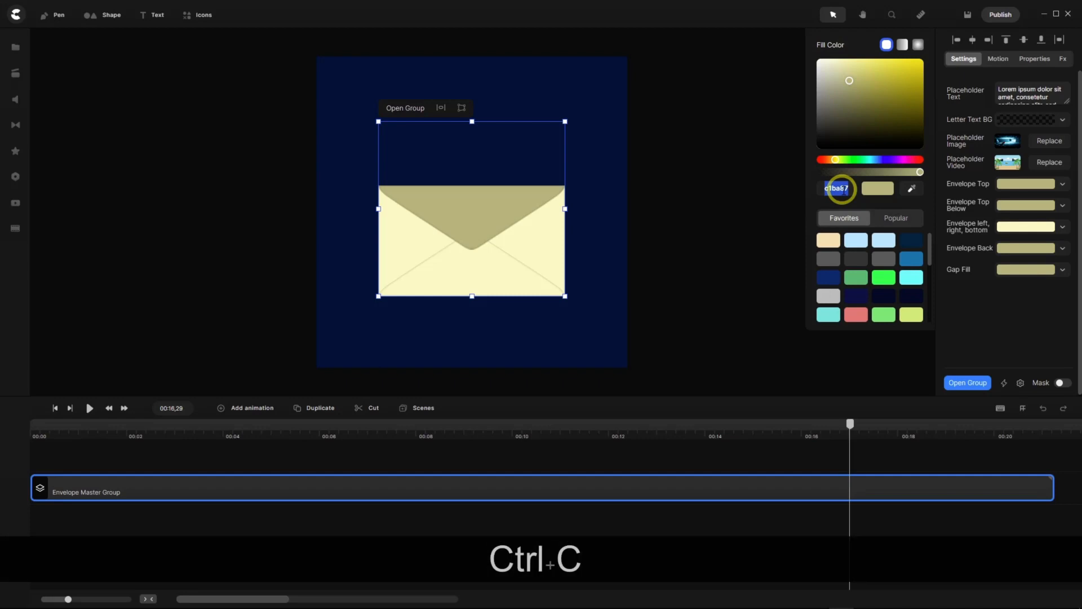
{"action": "key", "text": "Return"}
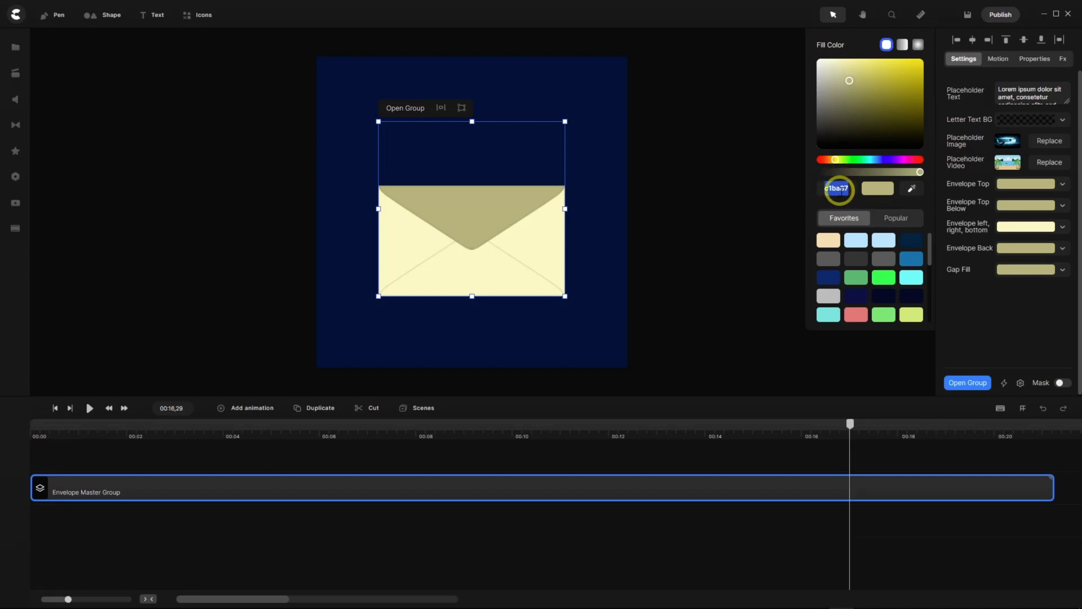
{"action": "double_click", "coordinate": [840, 189]}
{"action": "key", "text": "ctrl"}
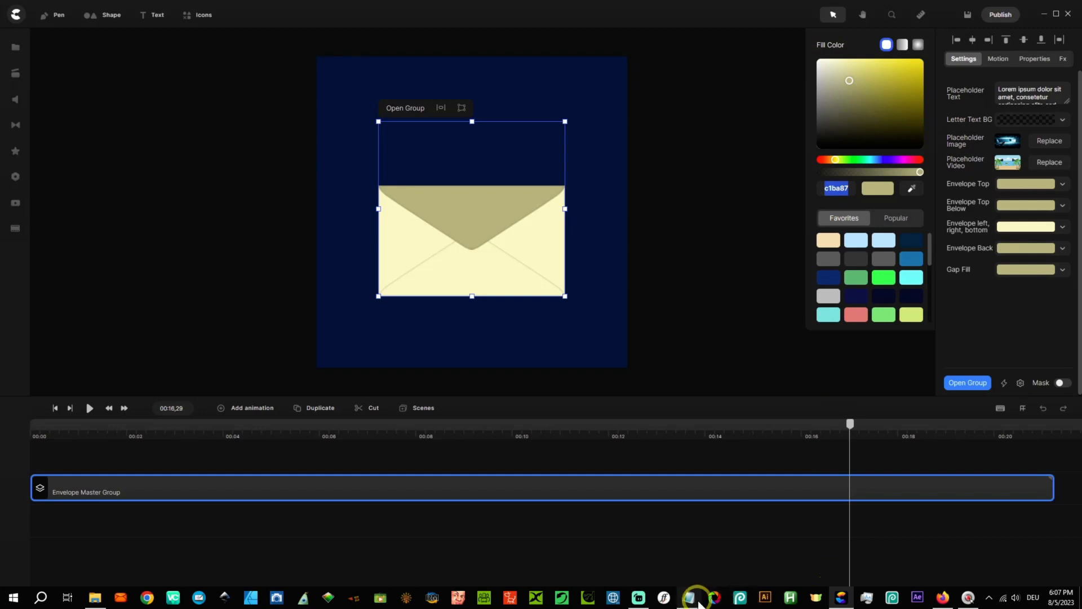
Switch to Lorem Ipsum.txt in Notepad and copy the light color code fff8c9.
{"action": "left_click", "coordinate": [689, 597]}
{"action": "double_click", "coordinate": [709, 261]}
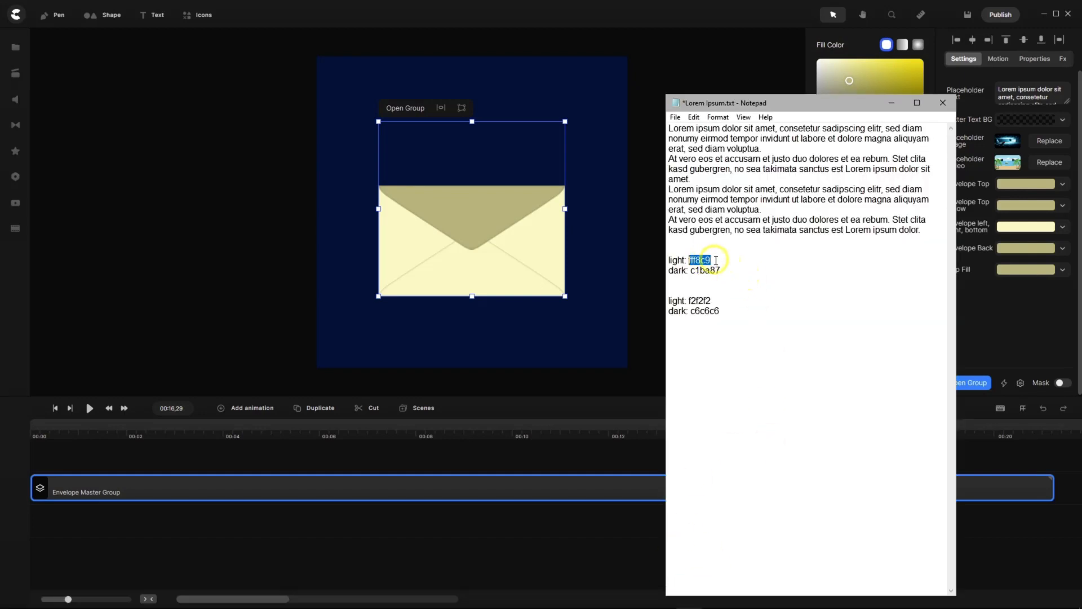
{"action": "double_click", "coordinate": [712, 259]}
{"action": "double_click", "coordinate": [713, 259]}
{"action": "double_click", "coordinate": [699, 258]}
{"action": "key", "text": "ctrl+c"}
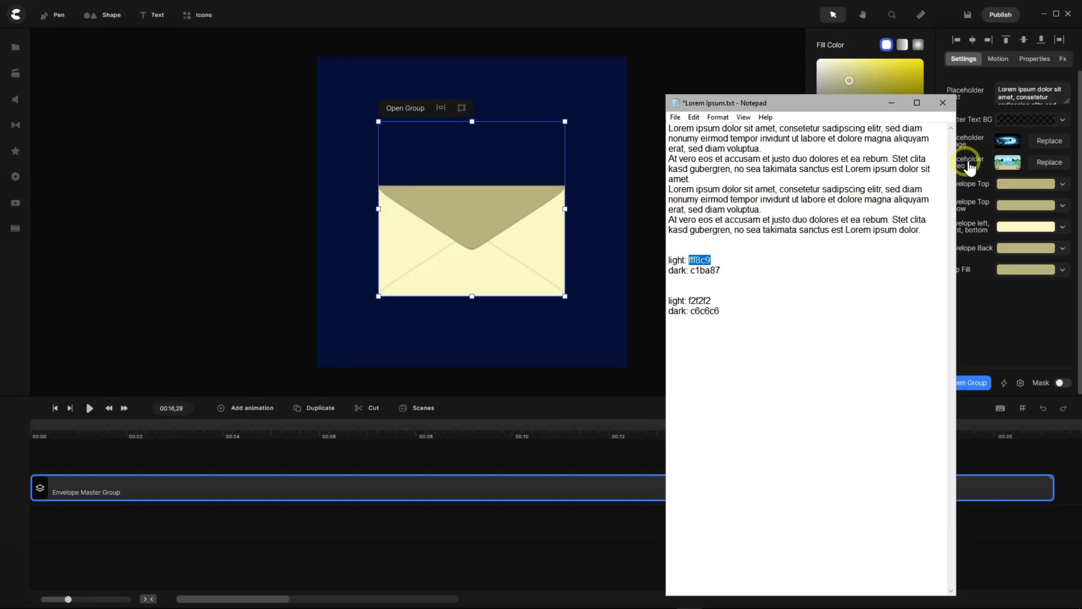
Switch back to Create Studio and set the Envelope Top fill color to fff8c9 for the closed envelope.
{"action": "left_click", "coordinate": [1008, 187]}
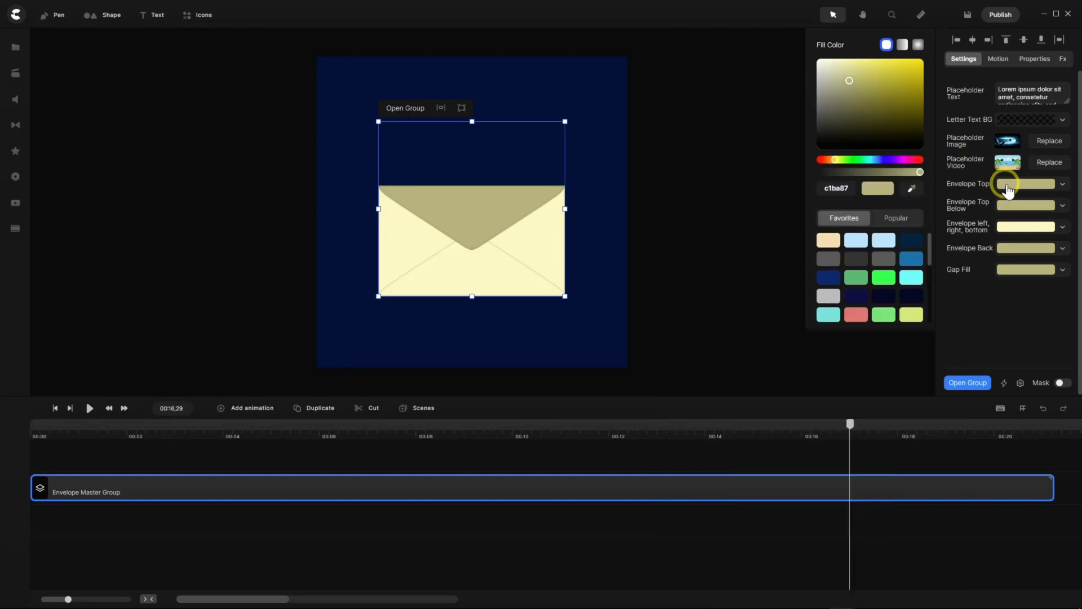
{"action": "left_click", "coordinate": [839, 189]}
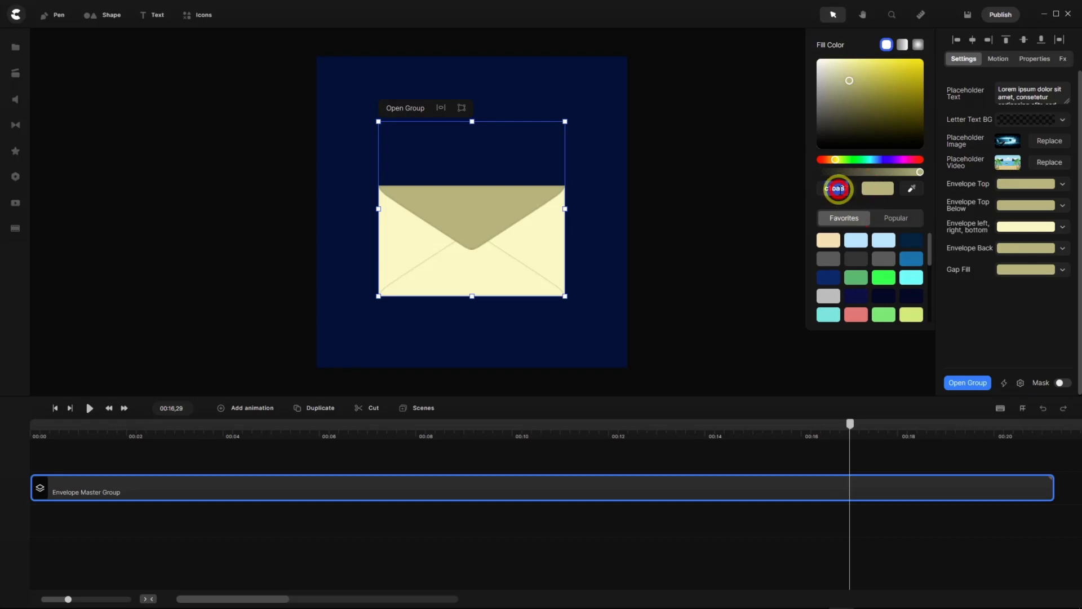
{"action": "key", "text": "ctrl+v"}
{"action": "key", "text": "Return"}
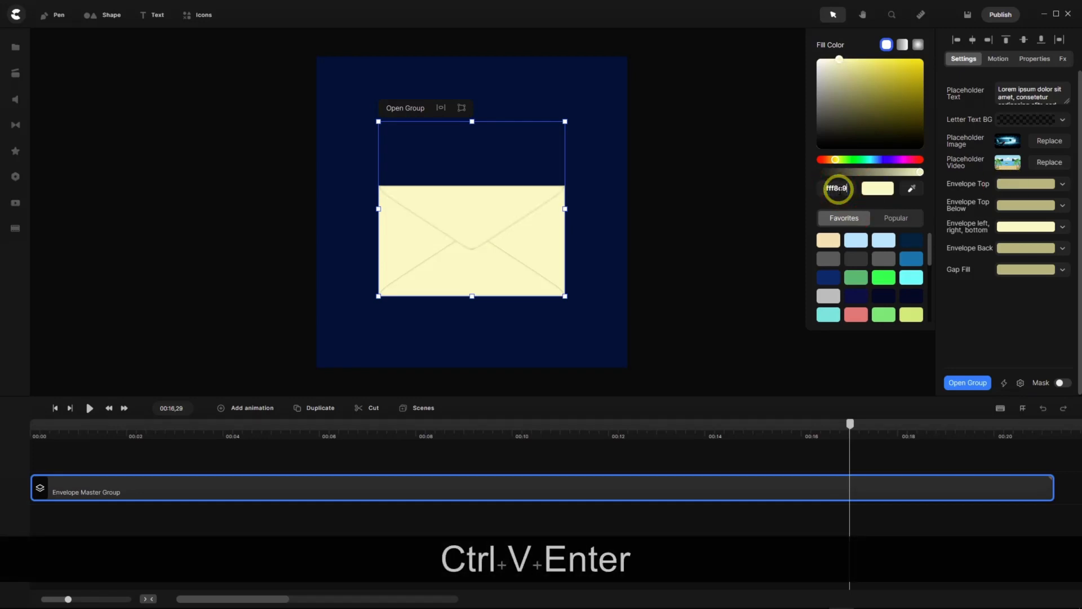
Play the recolored envelope animation from the start to check it, stop playback, and save the project.
{"action": "left_click", "coordinate": [55, 408]}
{"action": "left_click", "coordinate": [90, 408]}
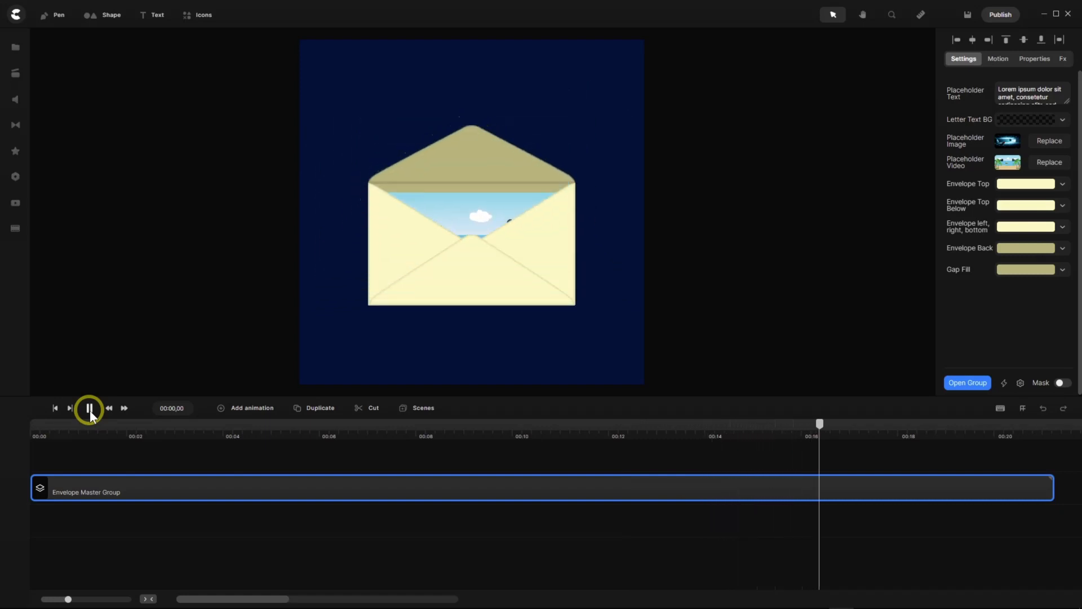
{"action": "left_click", "coordinate": [90, 409]}
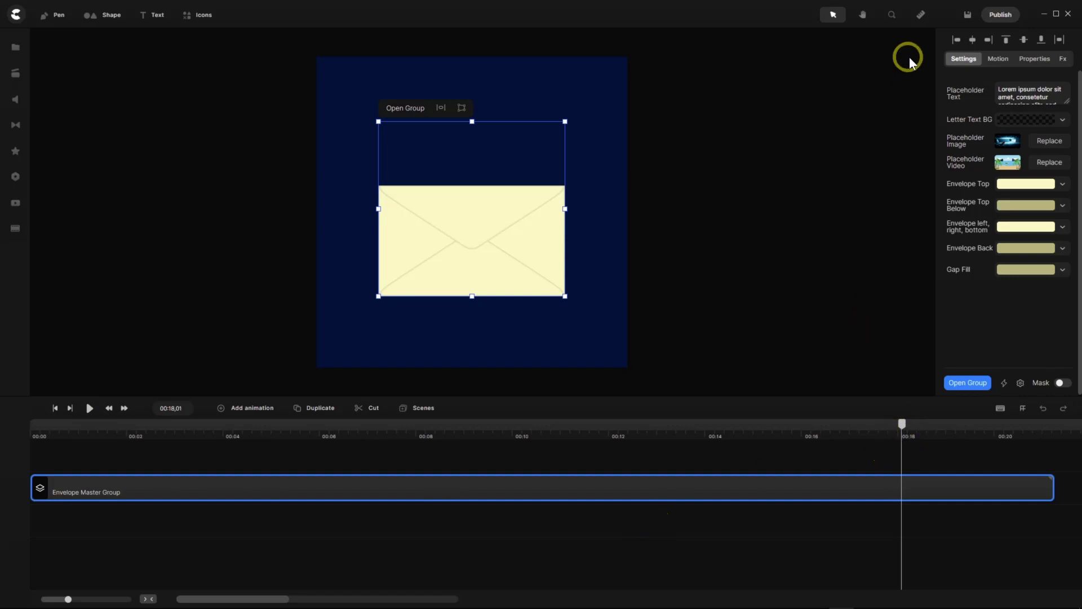
{"action": "left_click", "coordinate": [967, 16]}
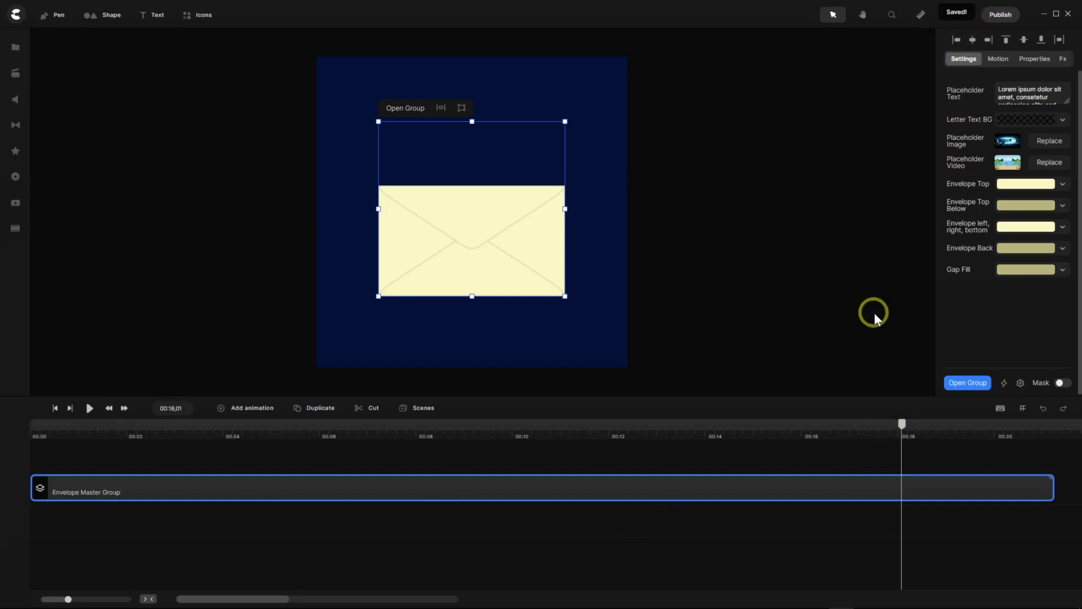
Add an animation with the Position and Rotation properties to the Envelope Master Group at 00:00,00.
{"action": "left_click_drag", "start_coordinate": [902, 424], "coordinate": [42, 393]}
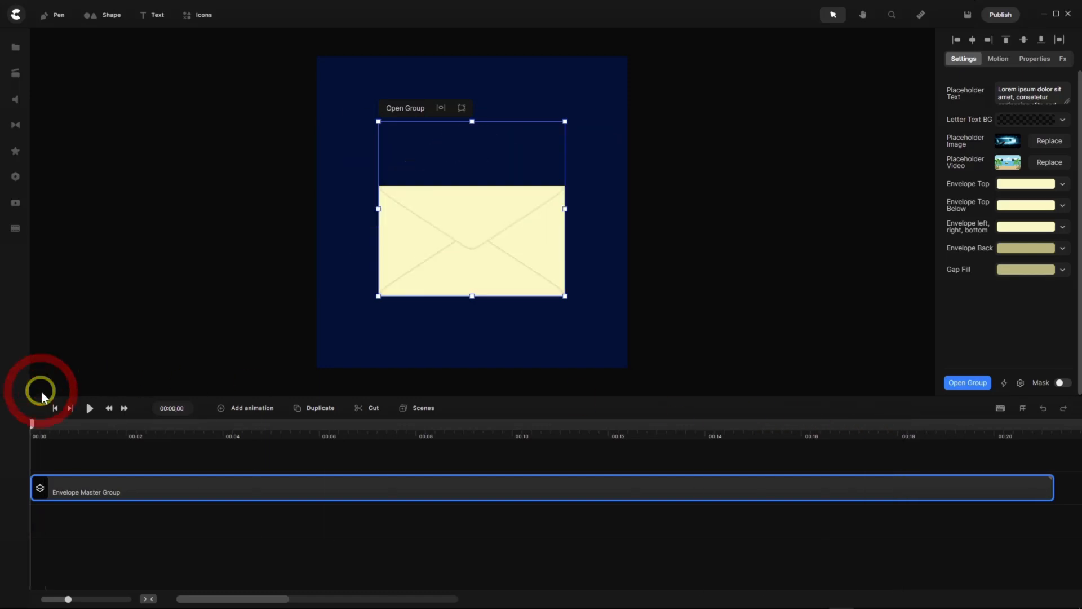
{"action": "left_click", "coordinate": [220, 412]}
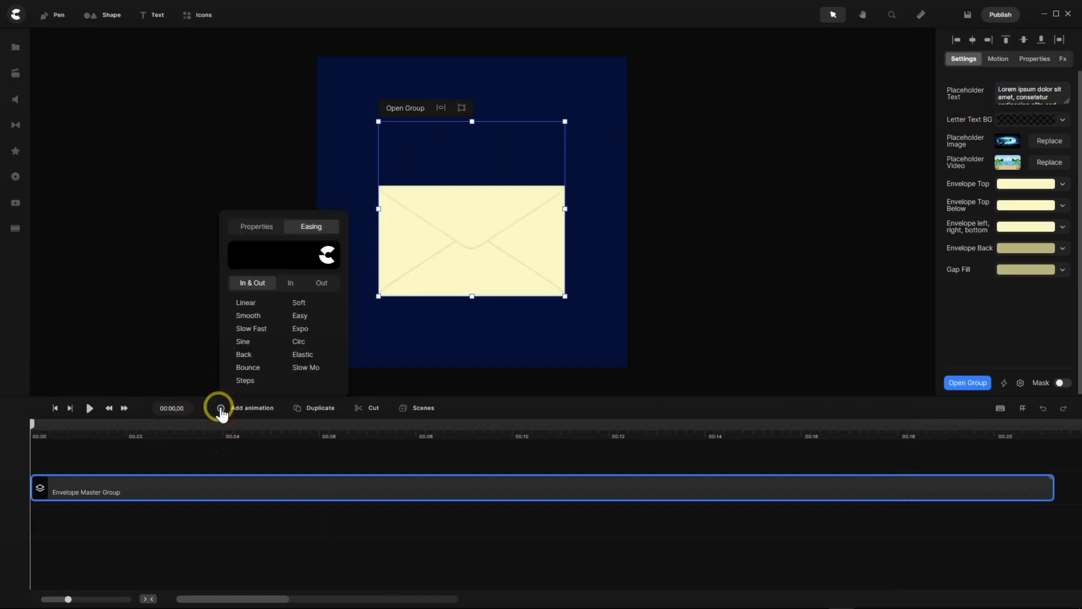
{"action": "left_click", "coordinate": [262, 231]}
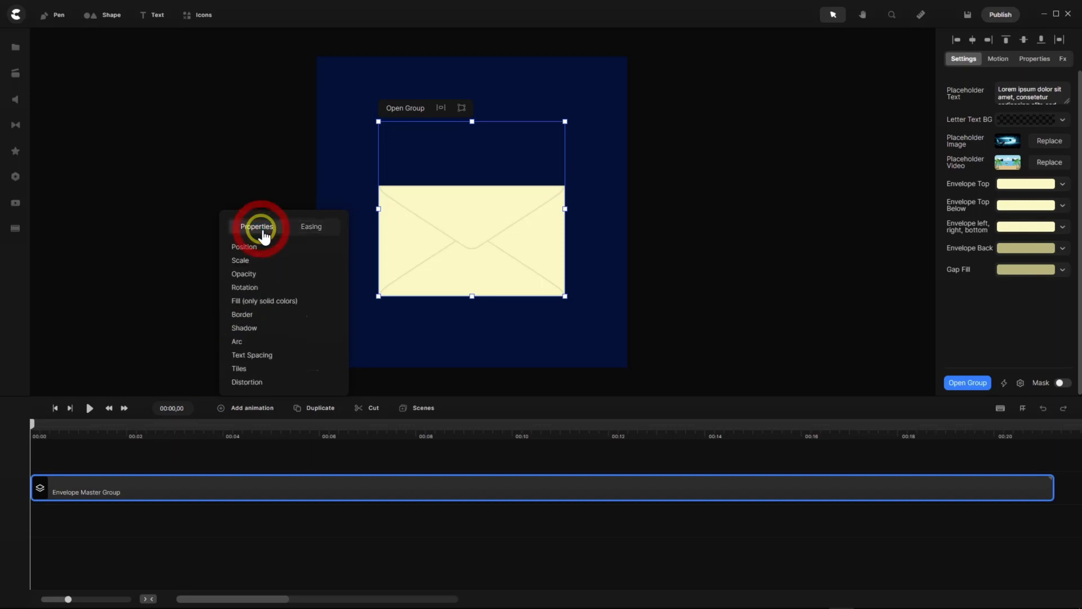
{"action": "left_click", "coordinate": [261, 246]}
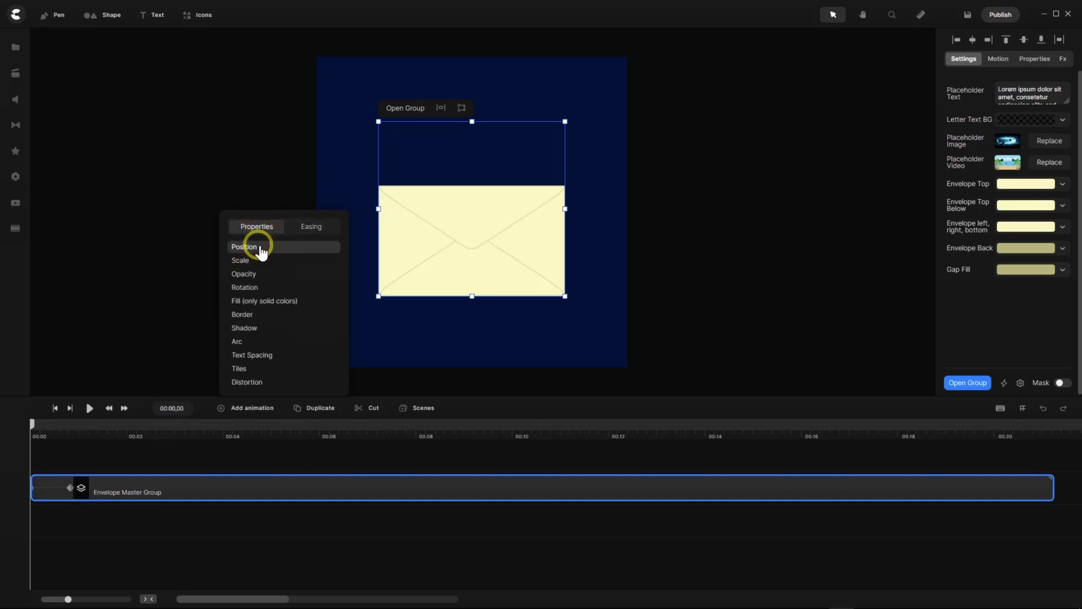
{"action": "left_click", "coordinate": [260, 261]}
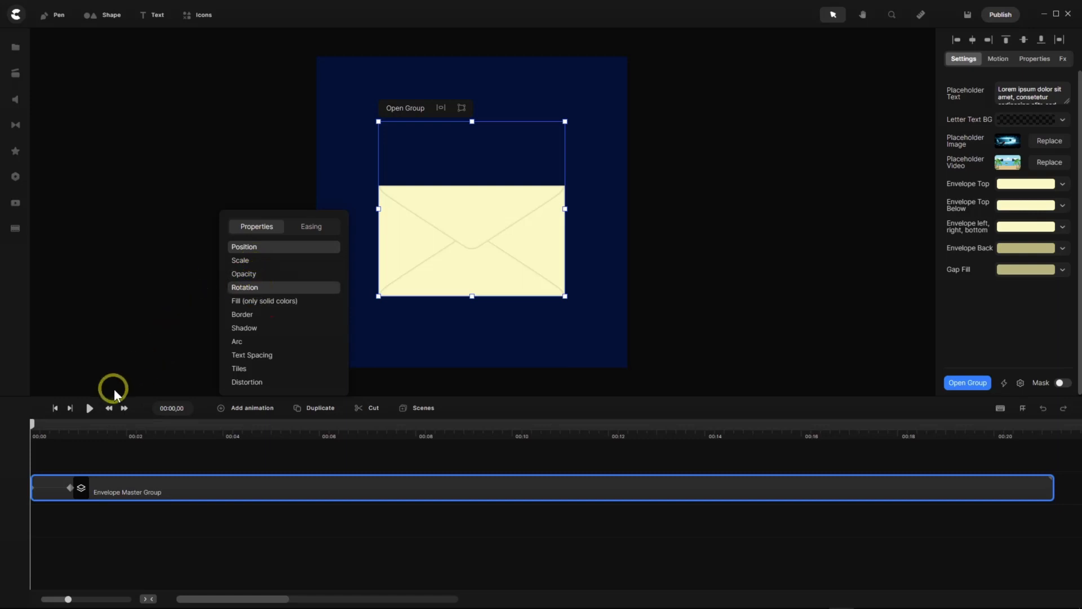
Extend the Envelope Master Group's new animation so that its end keyframe sits at 00:01,00.
{"action": "left_click_drag", "start_coordinate": [68, 598], "coordinate": [111, 598]}
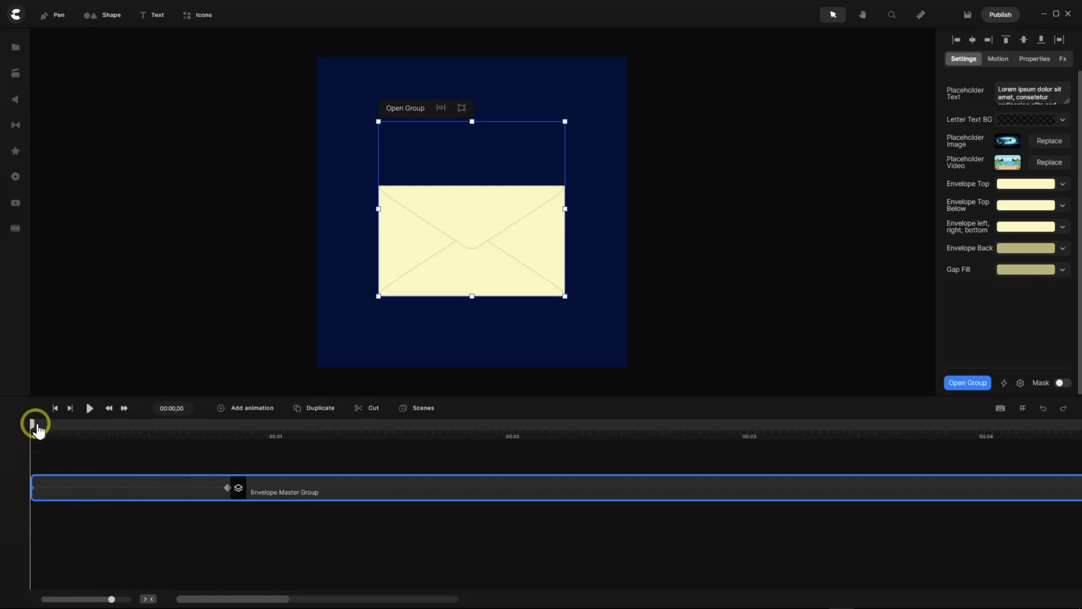
{"action": "left_click_drag", "start_coordinate": [35, 430], "coordinate": [270, 460]}
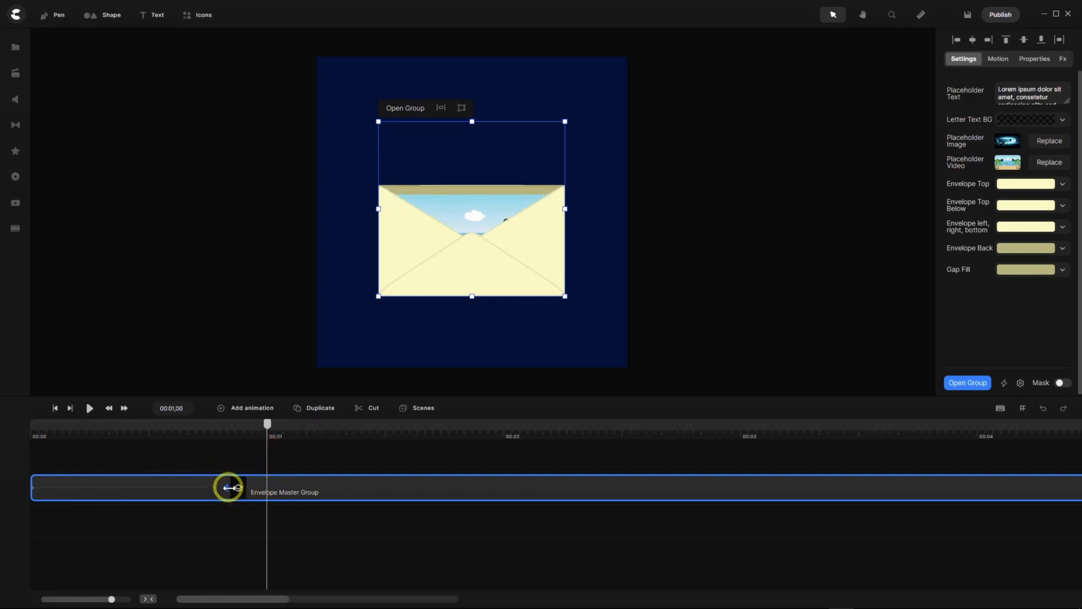
{"action": "left_click_drag", "start_coordinate": [229, 488], "coordinate": [266, 489]}
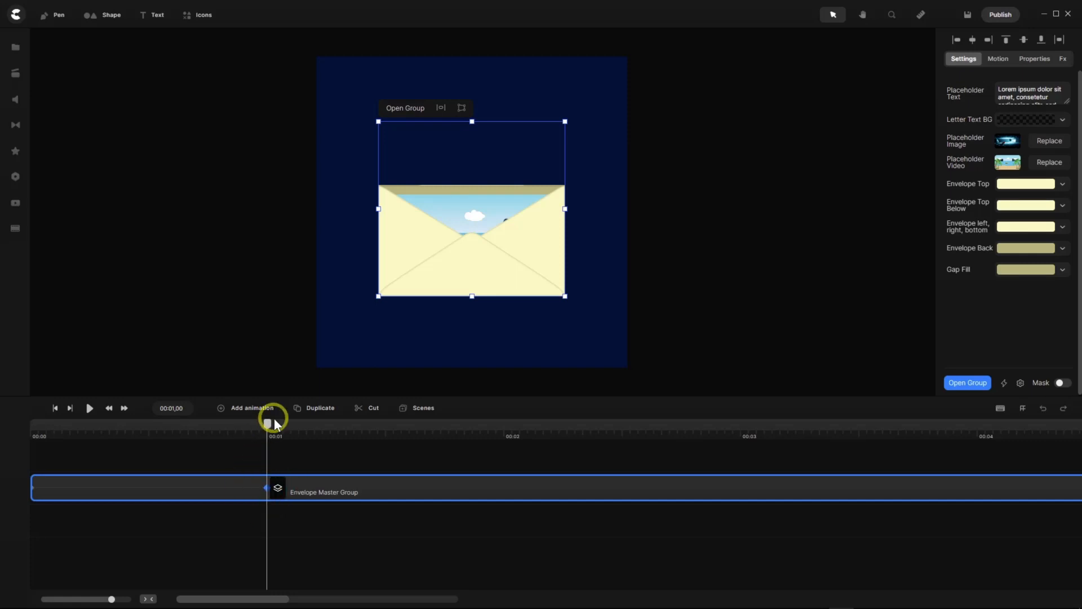
At 00:00,00, set the Envelope Master Group's 3D Rotation X to -60° and its Perspective to 50%.
{"action": "left_click_drag", "start_coordinate": [265, 425], "coordinate": [11, 445]}
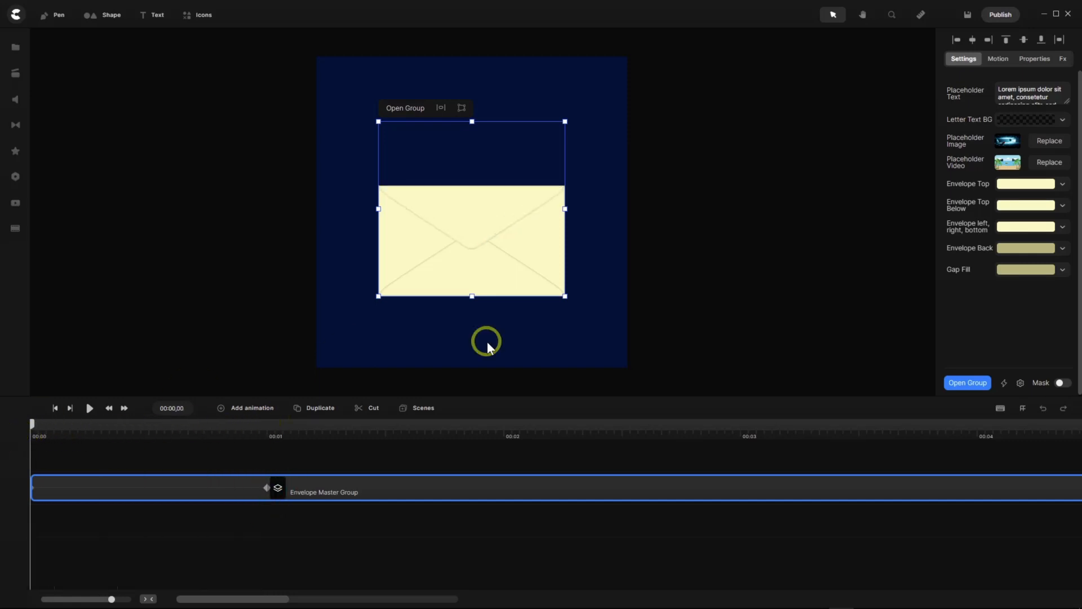
{"action": "left_click", "coordinate": [1026, 70]}
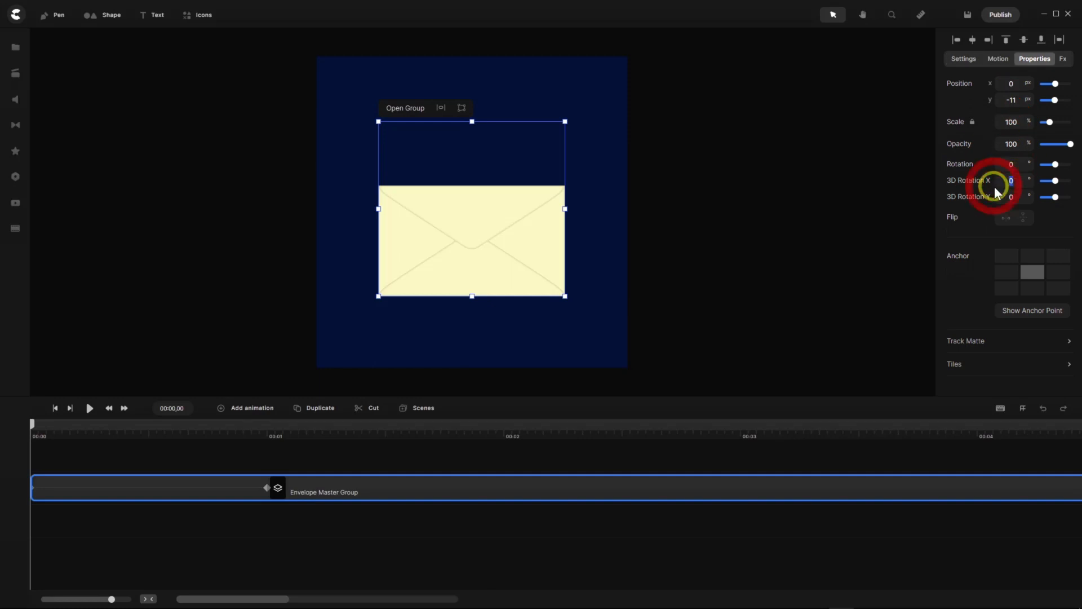
{"action": "type", "text": "-60"}
{"action": "key", "text": "Return"}
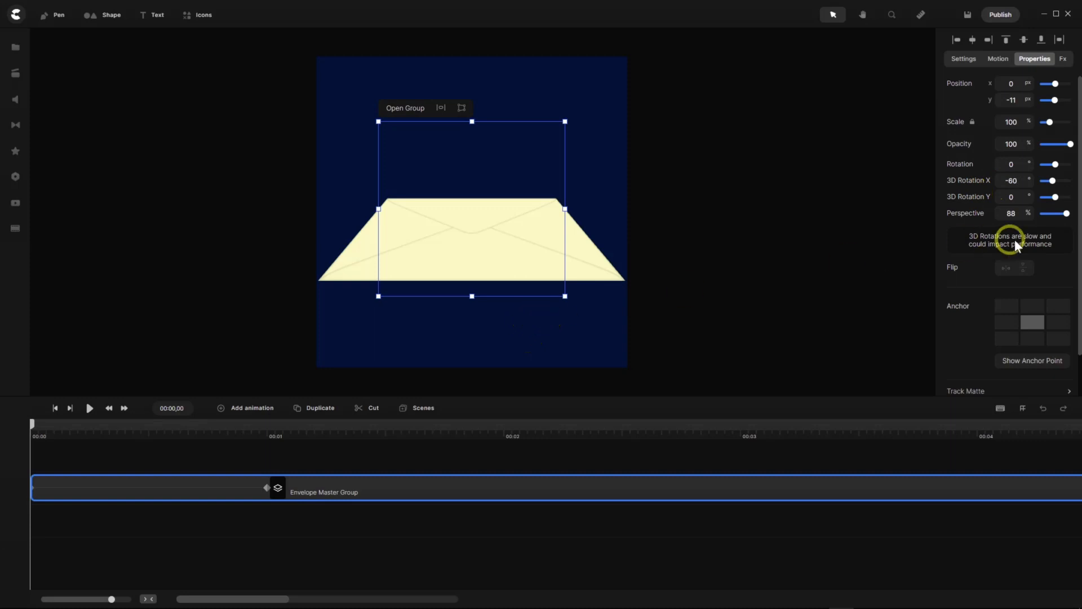
{"action": "left_click", "coordinate": [1018, 213]}
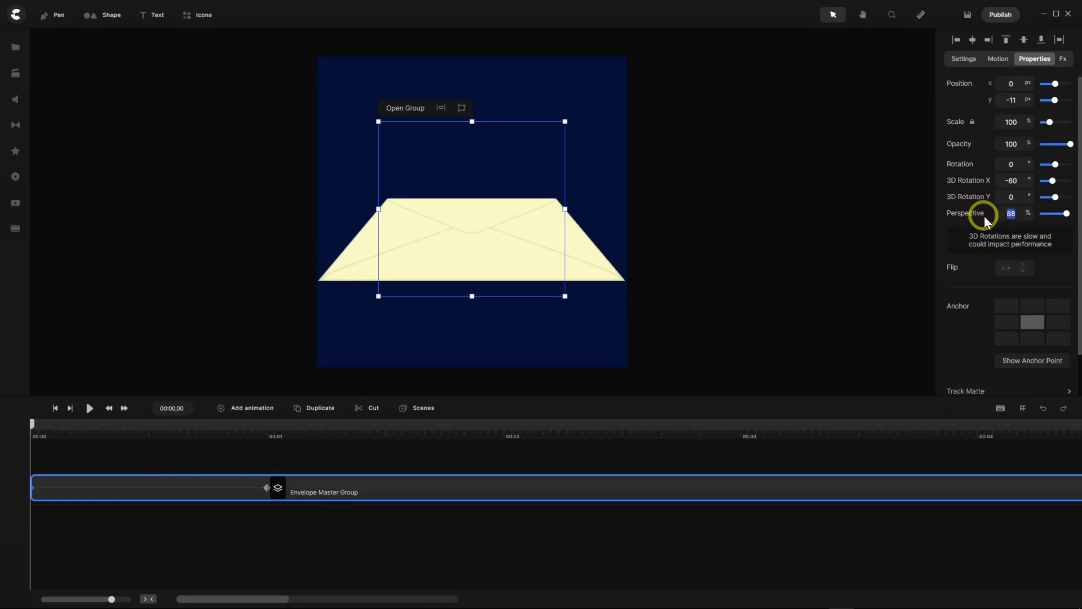
{"action": "type", "text": "50"}
{"action": "key", "text": "Return"}
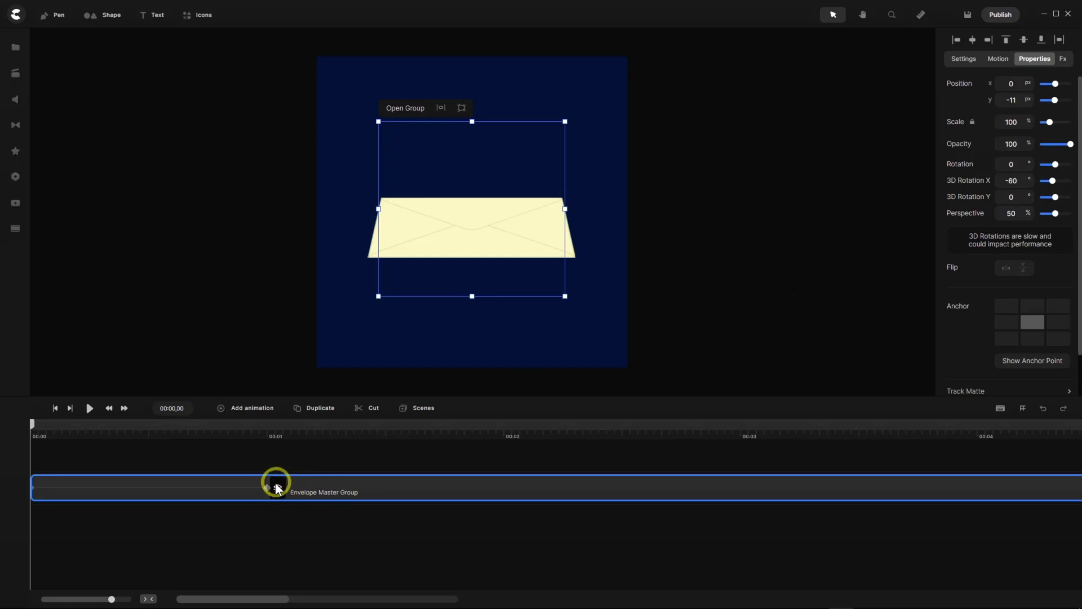
Move the tilted group below the canvas to a Y position of about 607 px and centre it horizontally.
{"action": "scroll", "coordinate": [704, 319], "scroll_direction": "down", "scroll_amount": 5}
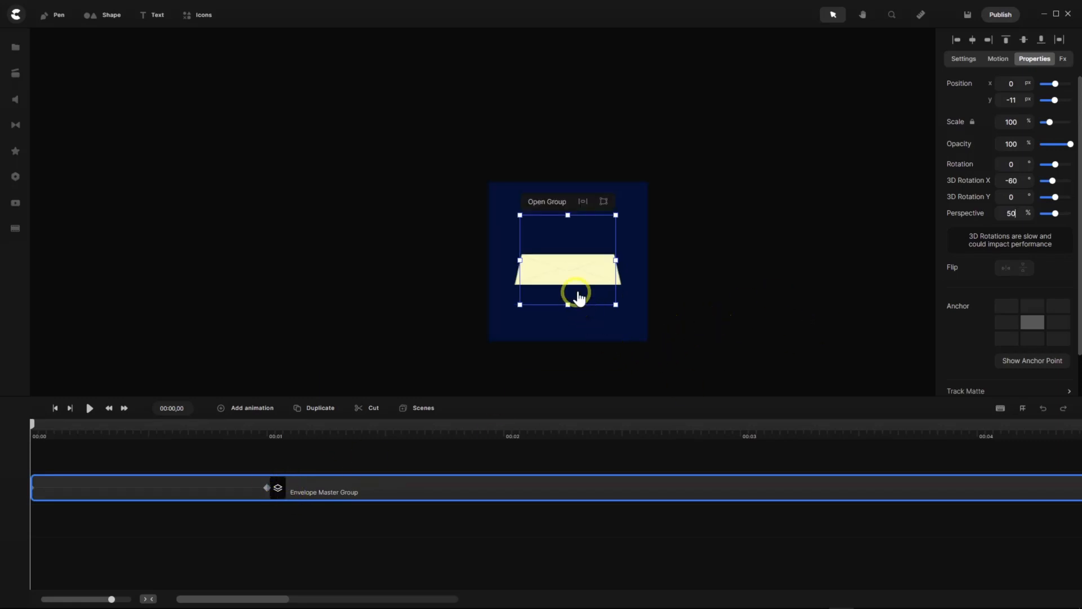
{"action": "left_click_drag", "start_coordinate": [571, 273], "coordinate": [571, 356]}
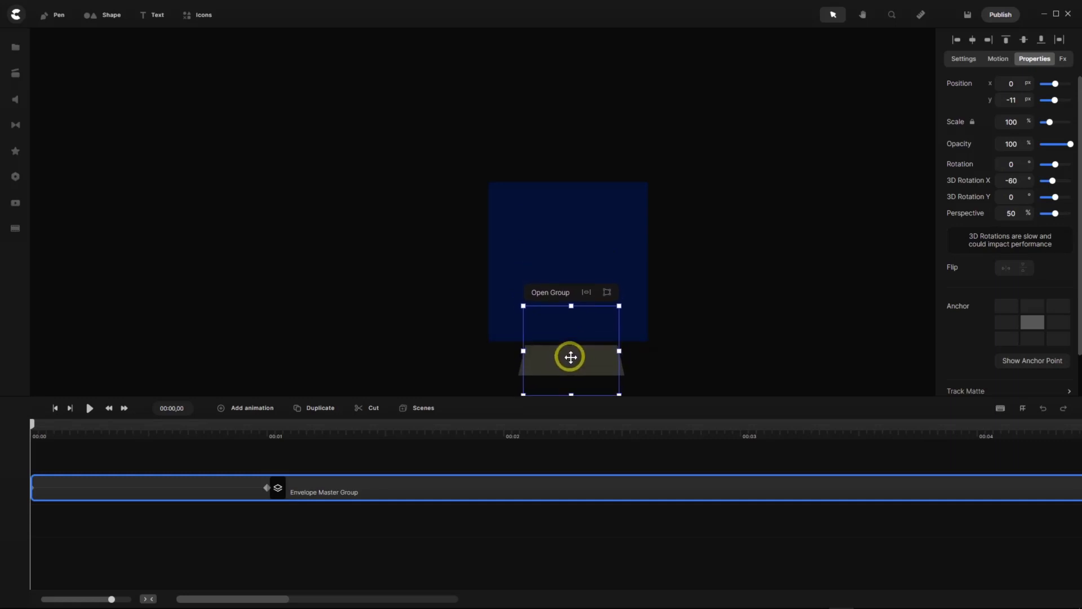
{"action": "left_click", "coordinate": [973, 39]}
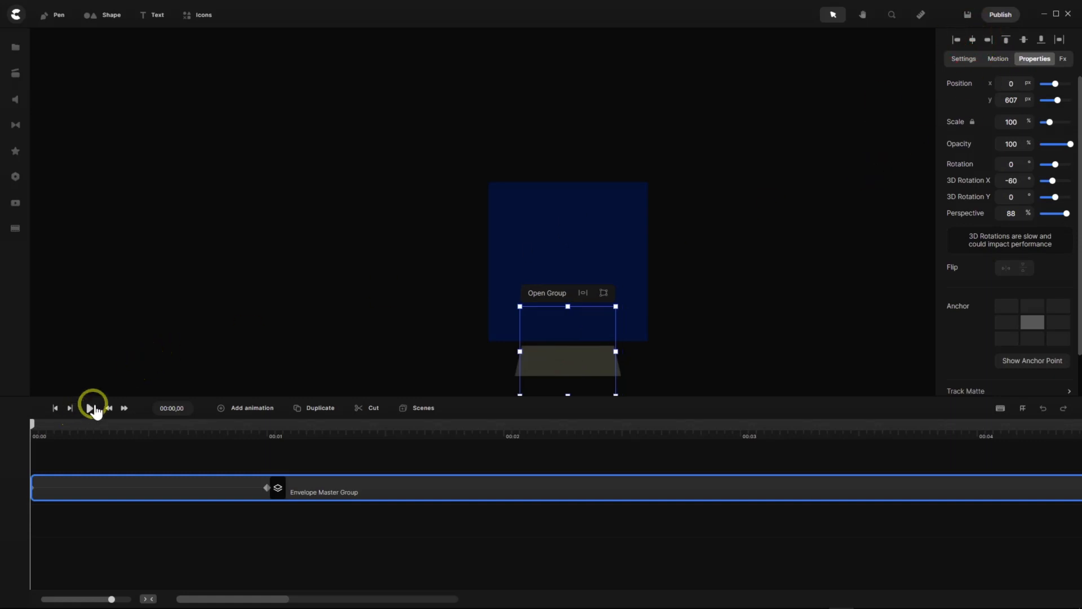
Play the envelope's intro animation twice from the start to check it, then stop playback.
{"action": "left_click", "coordinate": [90, 409]}
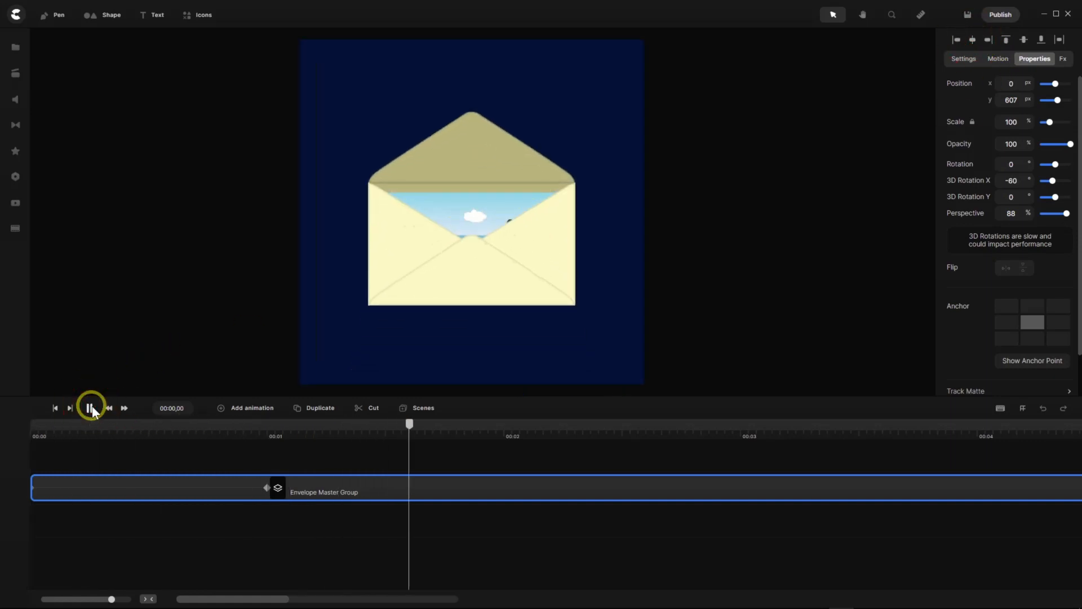
{"action": "left_click", "coordinate": [90, 409]}
{"action": "left_click", "coordinate": [56, 408]}
{"action": "left_click", "coordinate": [91, 408]}
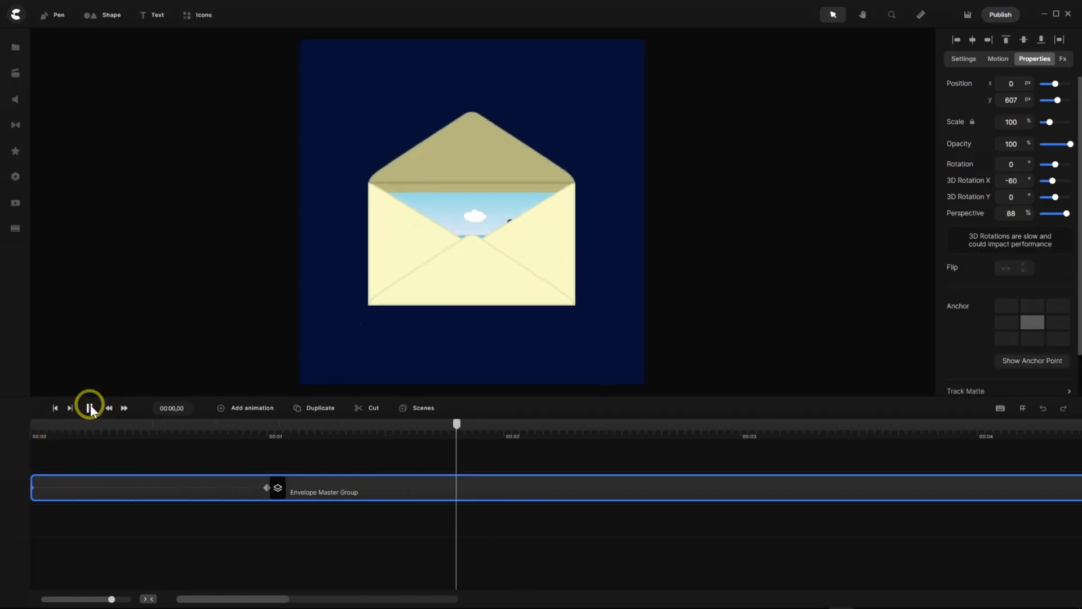
{"action": "left_click", "coordinate": [90, 408]}
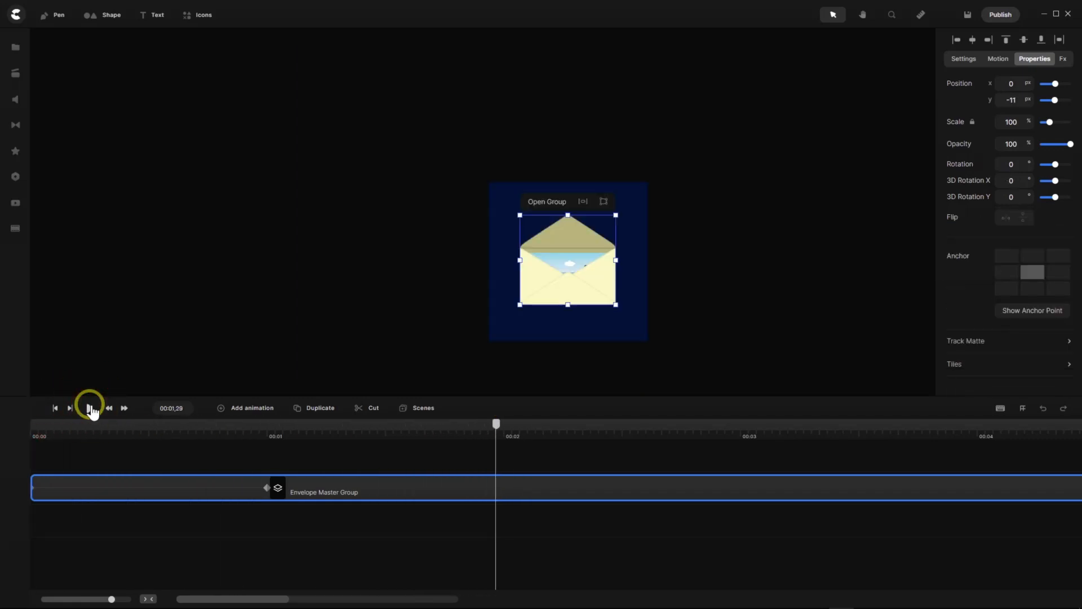
Set the easing of the intro animation's end keyframe at 00:01,00 to Soft, under In & Out.
{"action": "left_click", "coordinate": [267, 488]}
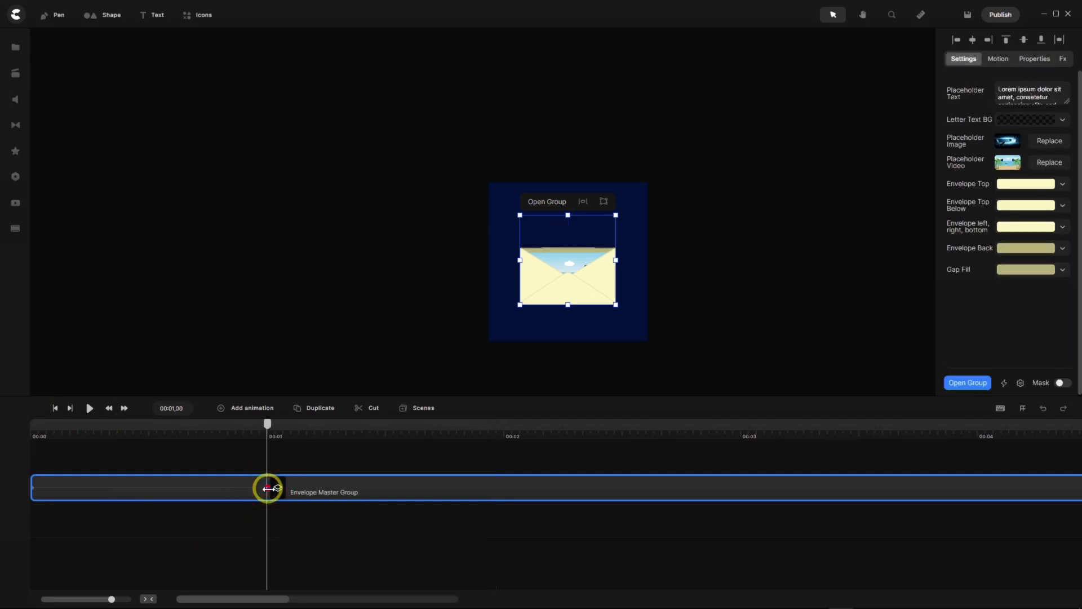
{"action": "left_click", "coordinate": [267, 488]}
{"action": "left_click", "coordinate": [365, 311]}
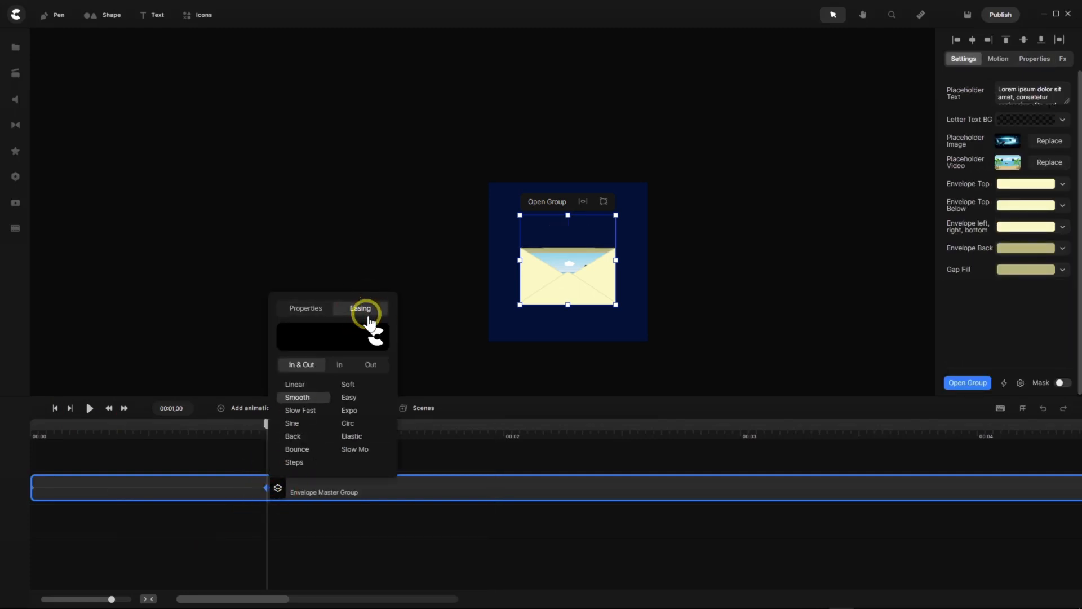
{"action": "left_click", "coordinate": [349, 385]}
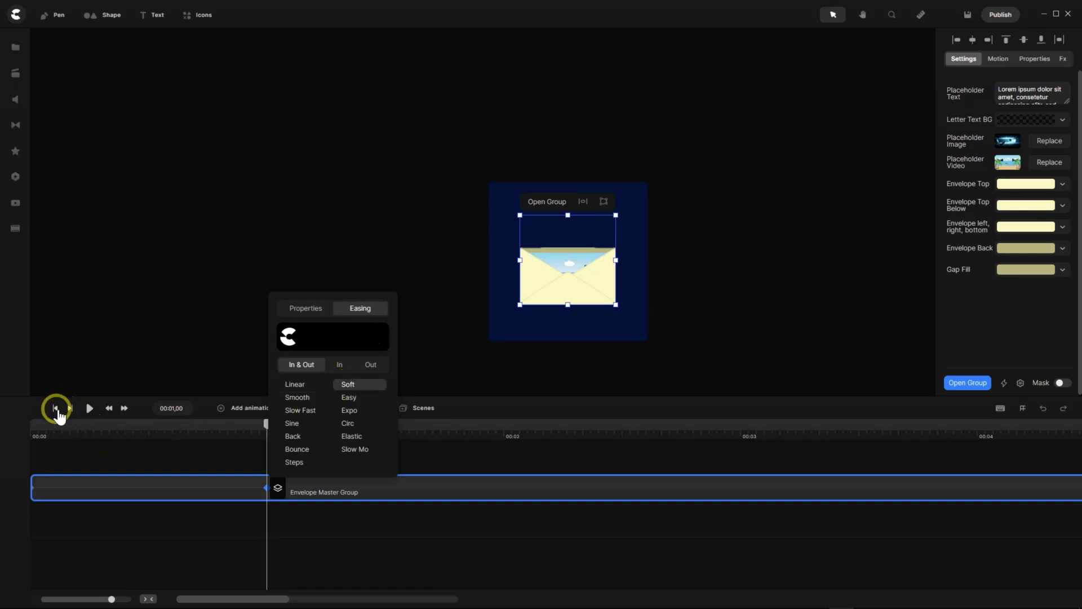
Play the intro animation from the start to review the Soft easing, then stop playback.
{"action": "left_click", "coordinate": [55, 408]}
{"action": "left_click", "coordinate": [89, 408]}
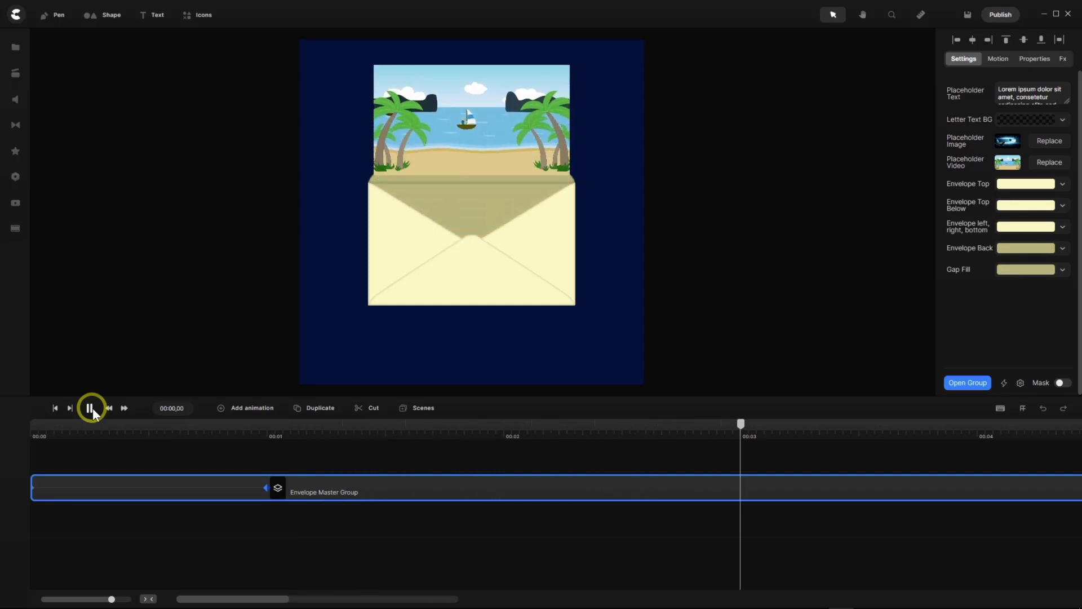
{"action": "left_click", "coordinate": [91, 410]}
Add an exit animation to the Envelope Master Group at 00:16,15 with Soft easing and the Position and Rotation properties.
{"action": "left_click", "coordinate": [148, 599]}
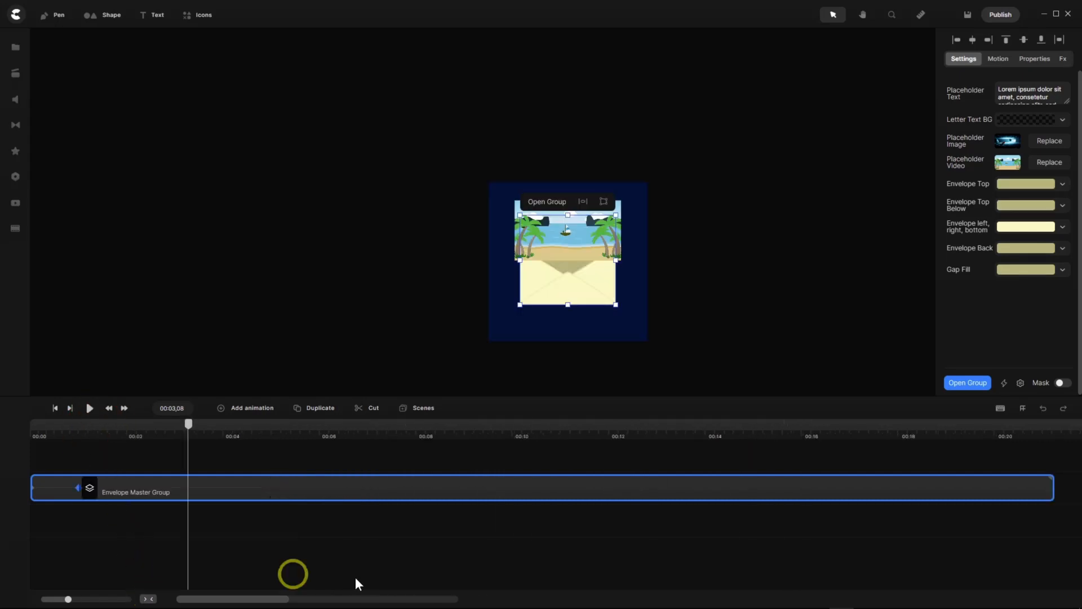
{"action": "left_click_drag", "start_coordinate": [189, 424], "coordinate": [193, 424]}
{"action": "left_click_drag", "start_coordinate": [266, 432], "coordinate": [829, 462]}
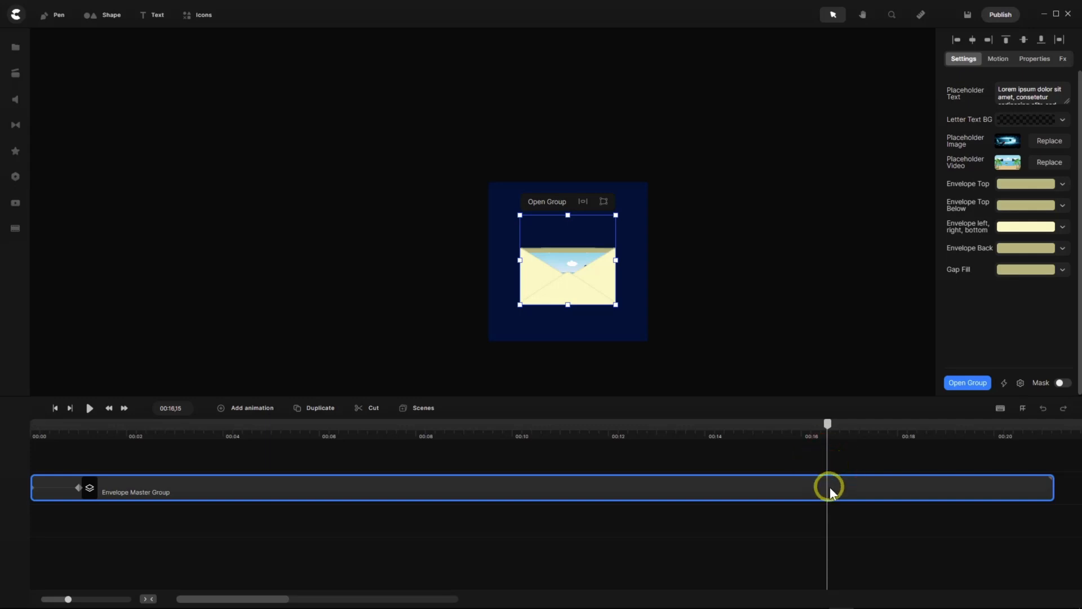
{"action": "left_click", "coordinate": [220, 407]}
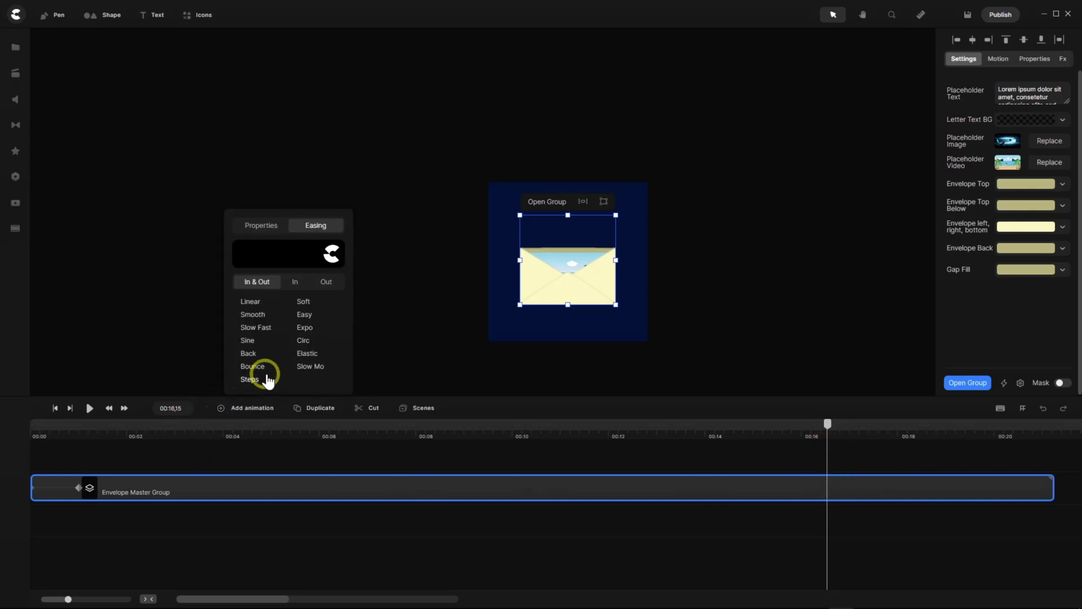
{"action": "left_click", "coordinate": [303, 304]}
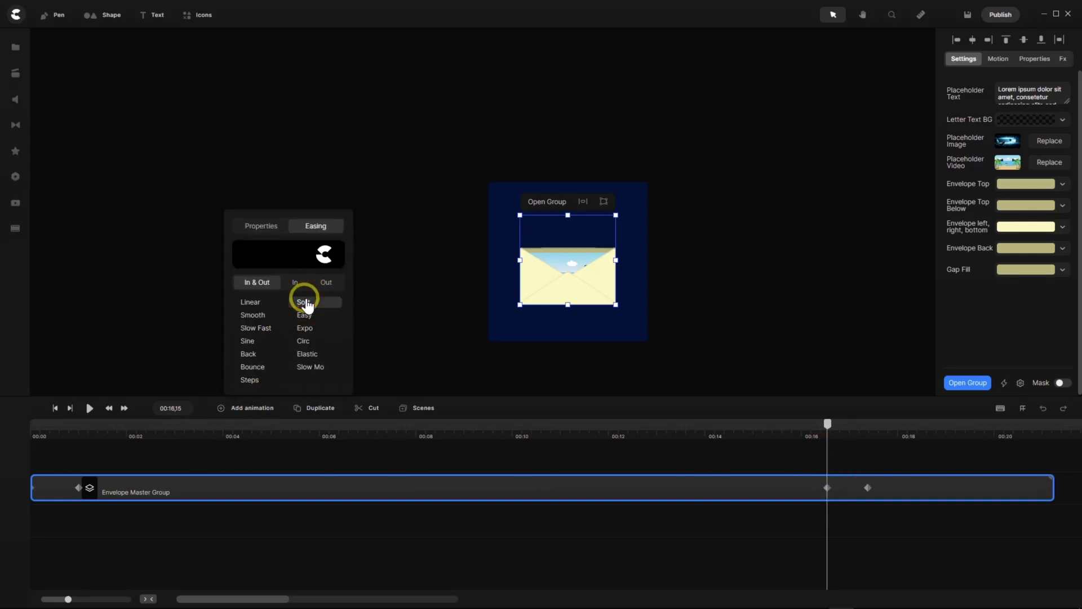
{"action": "left_click", "coordinate": [255, 232]}
{"action": "left_click", "coordinate": [263, 249]}
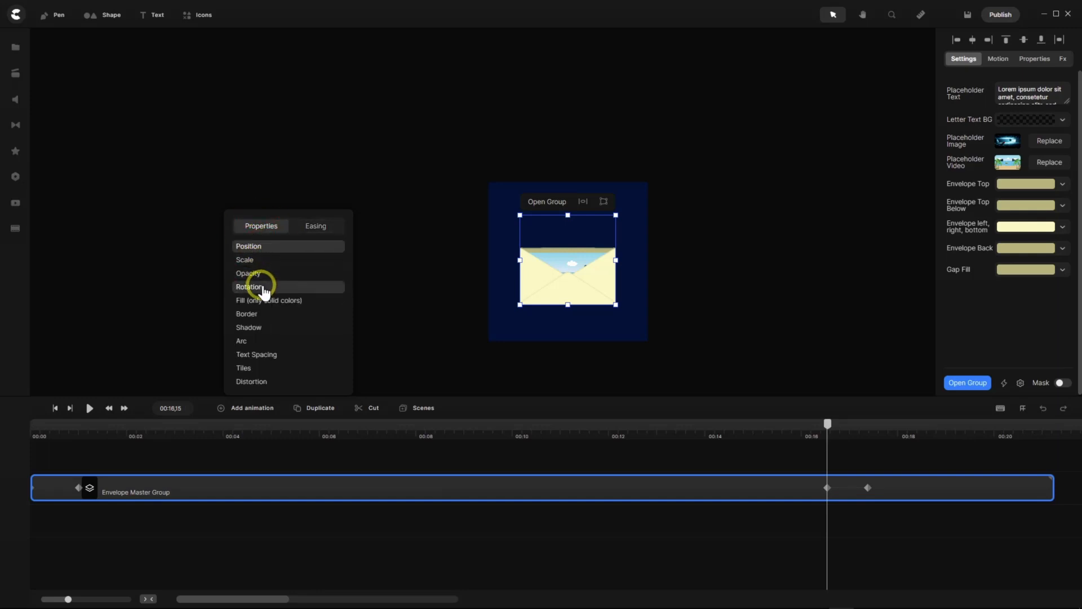
{"action": "left_click", "coordinate": [263, 289]}
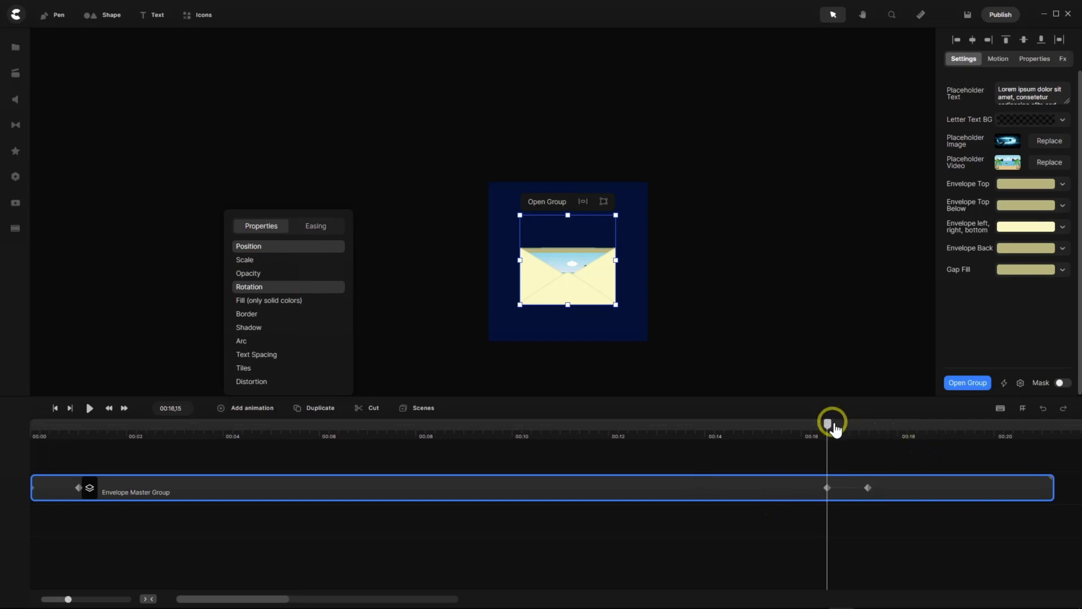
Extend the Envelope Master Group's exit animation so that its end keyframe sits at 00:17,15.
{"action": "left_click_drag", "start_coordinate": [276, 598], "coordinate": [319, 596]}
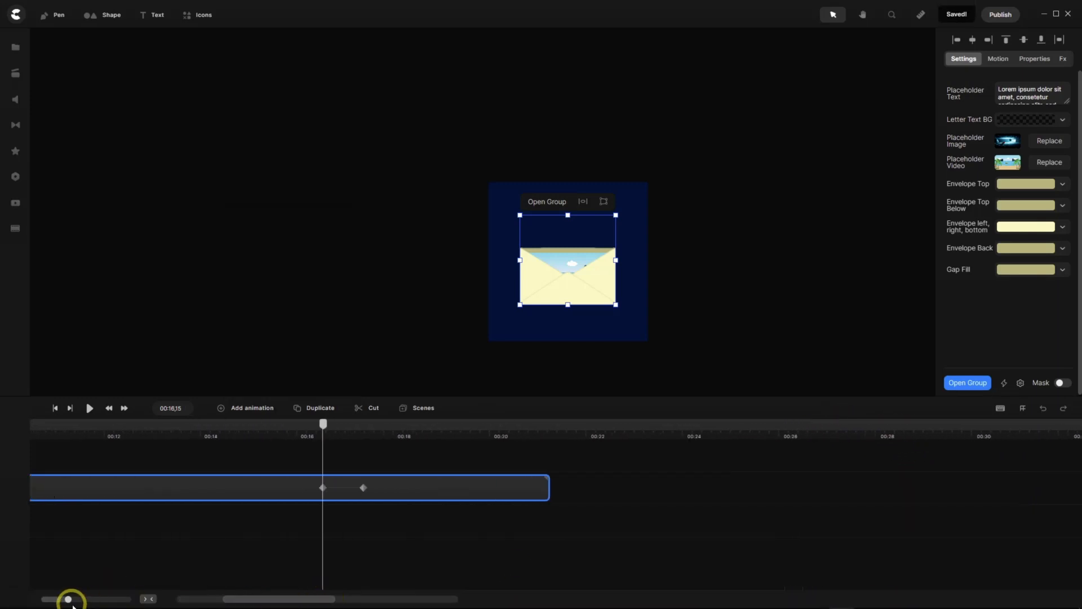
{"action": "left_click_drag", "start_coordinate": [68, 597], "coordinate": [111, 598]}
{"action": "left_click", "coordinate": [362, 483]}
{"action": "left_click", "coordinate": [375, 424]}
{"action": "left_click_drag", "start_coordinate": [377, 428], "coordinate": [616, 447]}
{"action": "left_click_drag", "start_coordinate": [571, 488], "coordinate": [596, 486]}
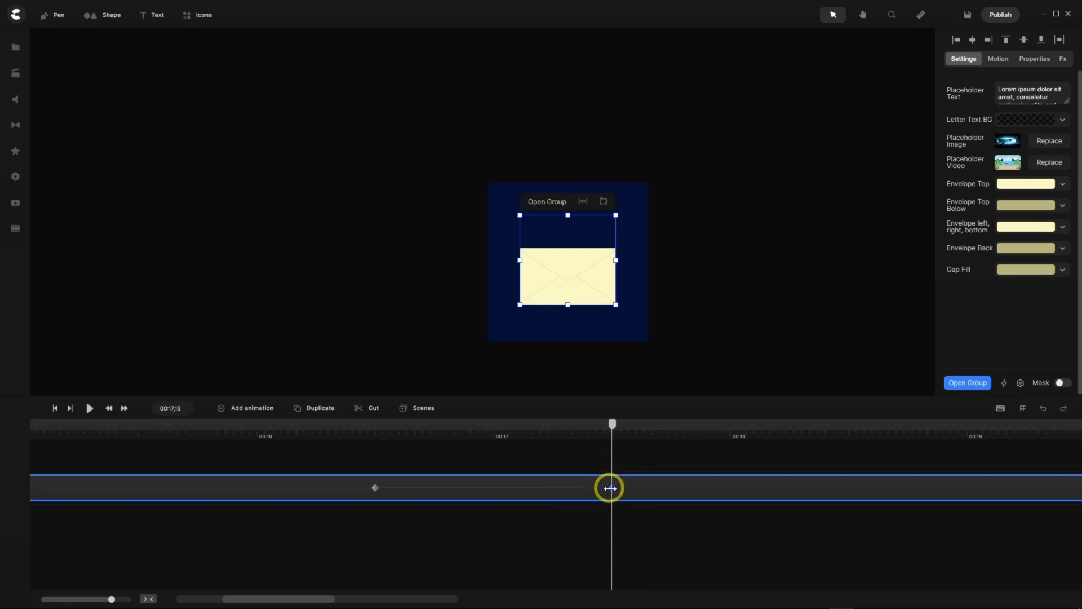
{"action": "left_click", "coordinate": [610, 488]}
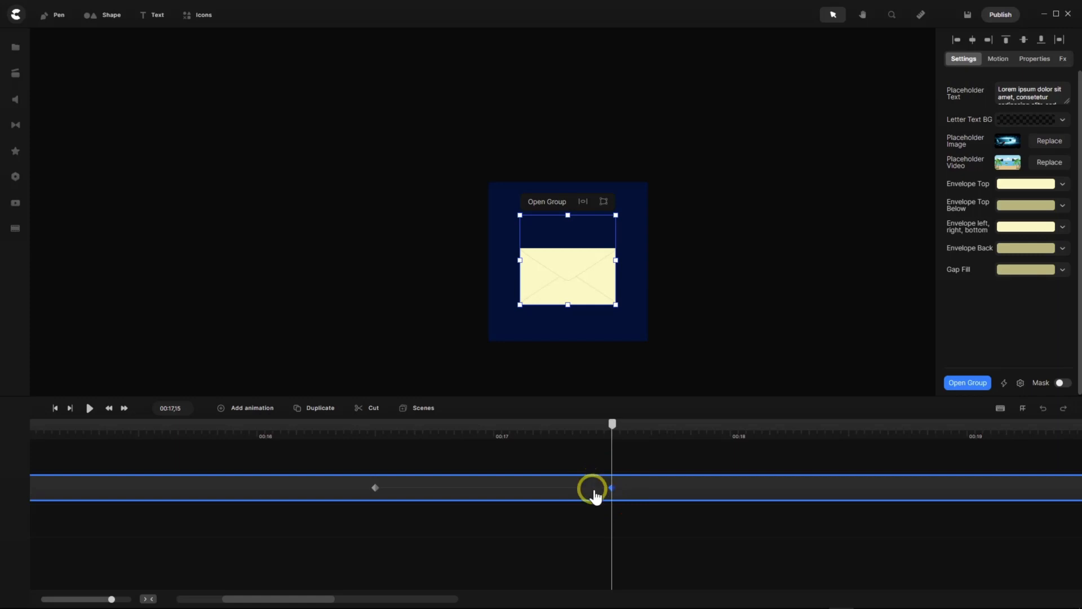
At 00:17,15, set the group's 3D Rotation X to -60° and its Perspective to 50%.
{"action": "left_click", "coordinate": [1037, 59]}
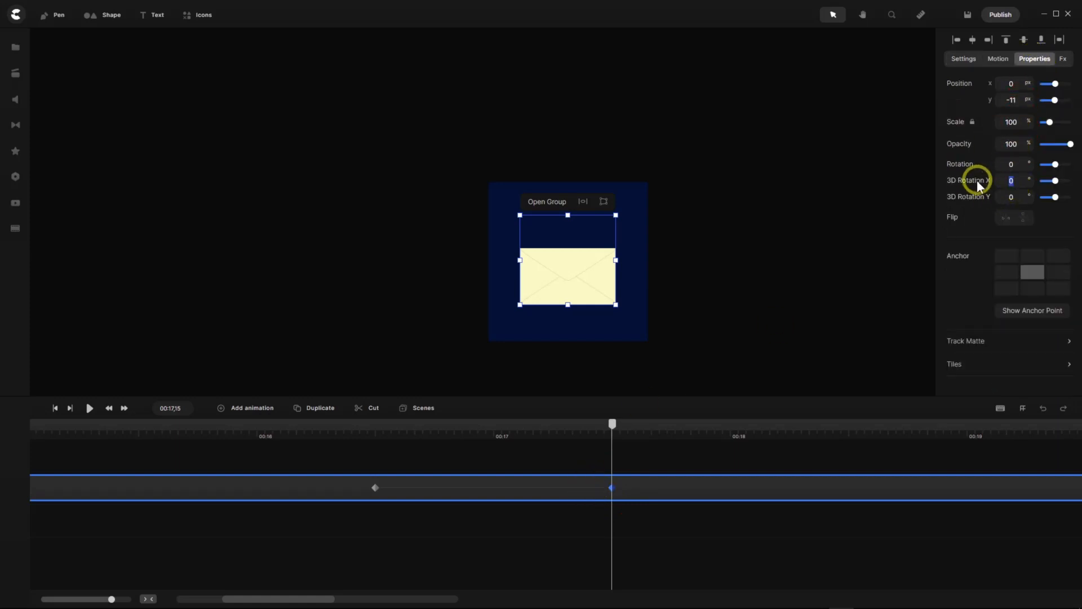
{"action": "type", "text": "-60"}
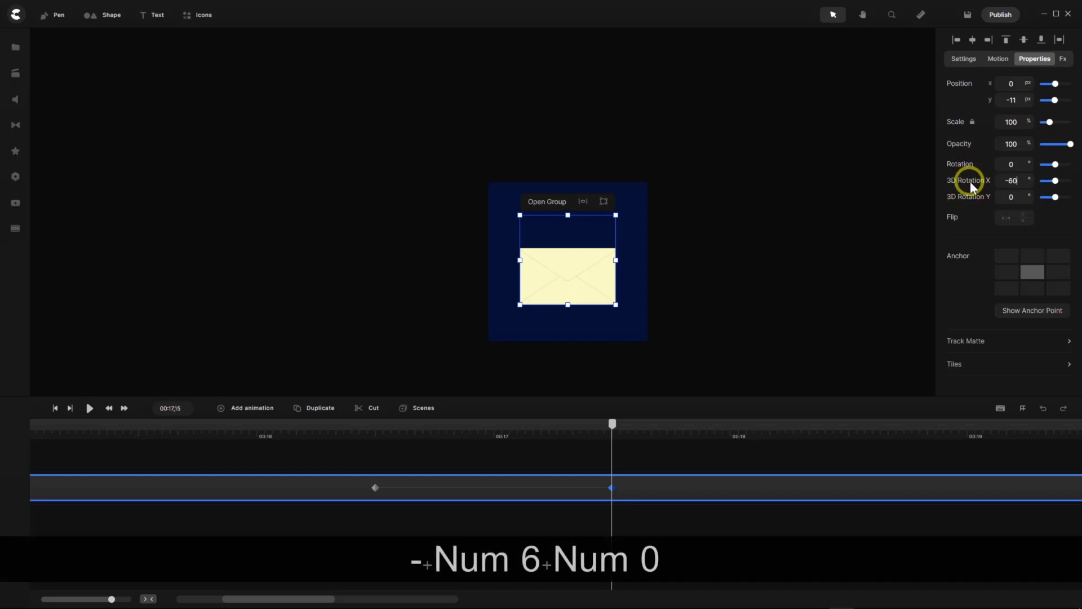
{"action": "key", "text": "Return"}
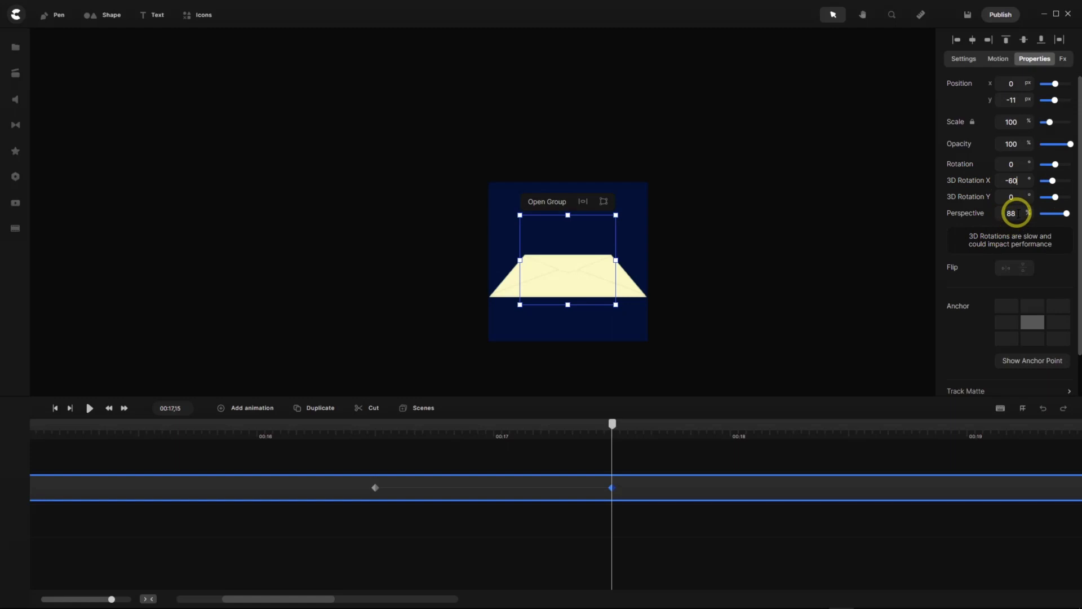
{"action": "type", "text": "50"}
{"action": "key", "text": "Return"}
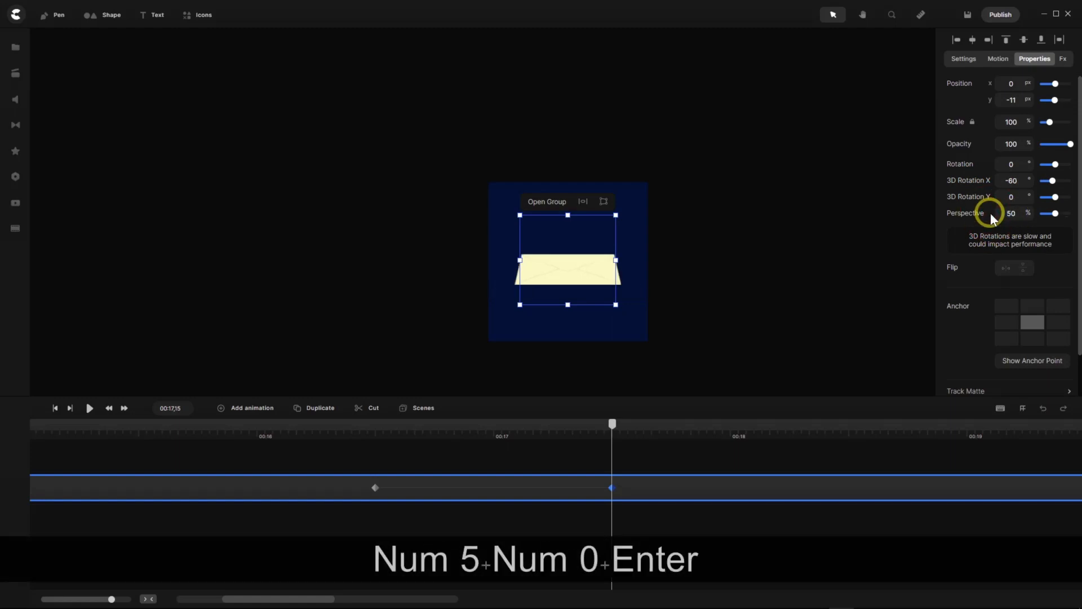
Place the group horizontally centred below the canvas at 00:17,15 and scrub back through the exit animation to check it.
{"action": "left_click_drag", "start_coordinate": [571, 273], "coordinate": [573, 360]}
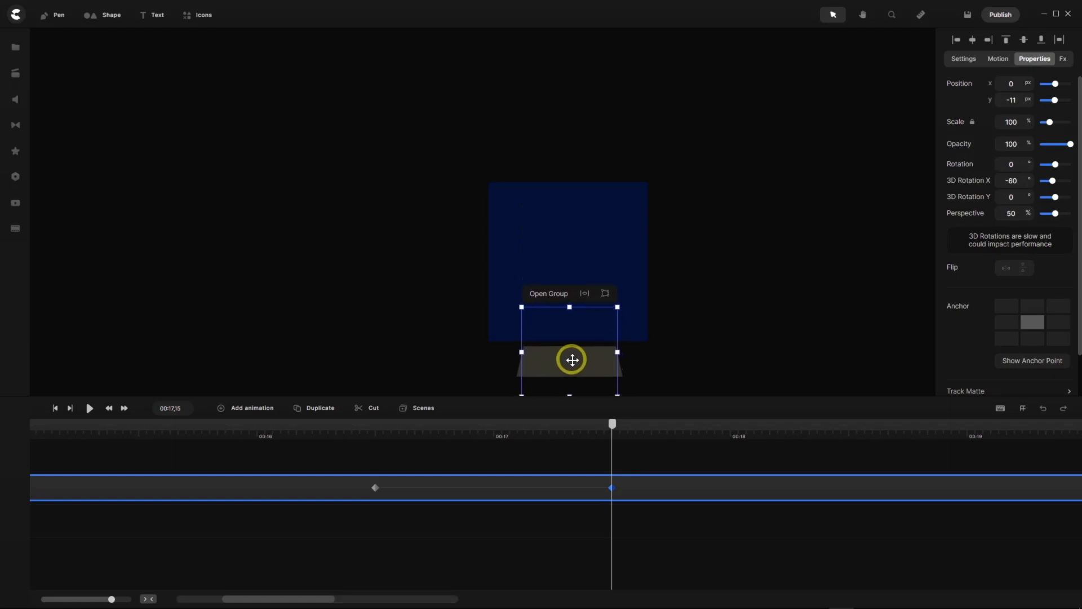
{"action": "left_click", "coordinate": [971, 40]}
{"action": "left_click_drag", "start_coordinate": [613, 427], "coordinate": [326, 475]}
{"action": "right_click", "coordinate": [324, 473]}
{"action": "left_click", "coordinate": [458, 457]}
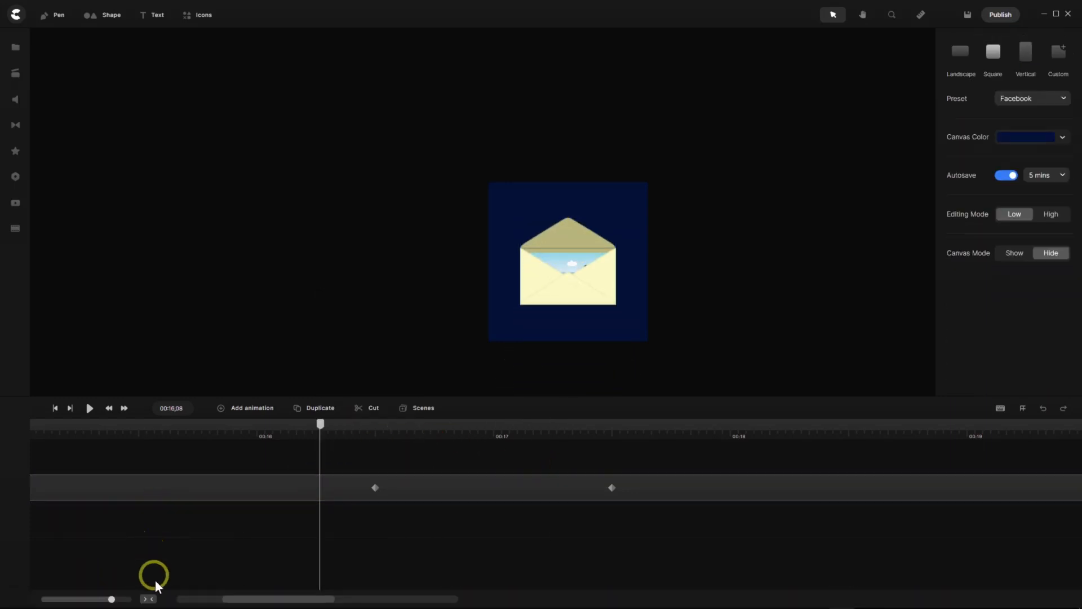
Trim the end of the Envelope Master Group layer to 00:19,28, after the exit animation.
{"action": "left_click", "coordinate": [148, 599]}
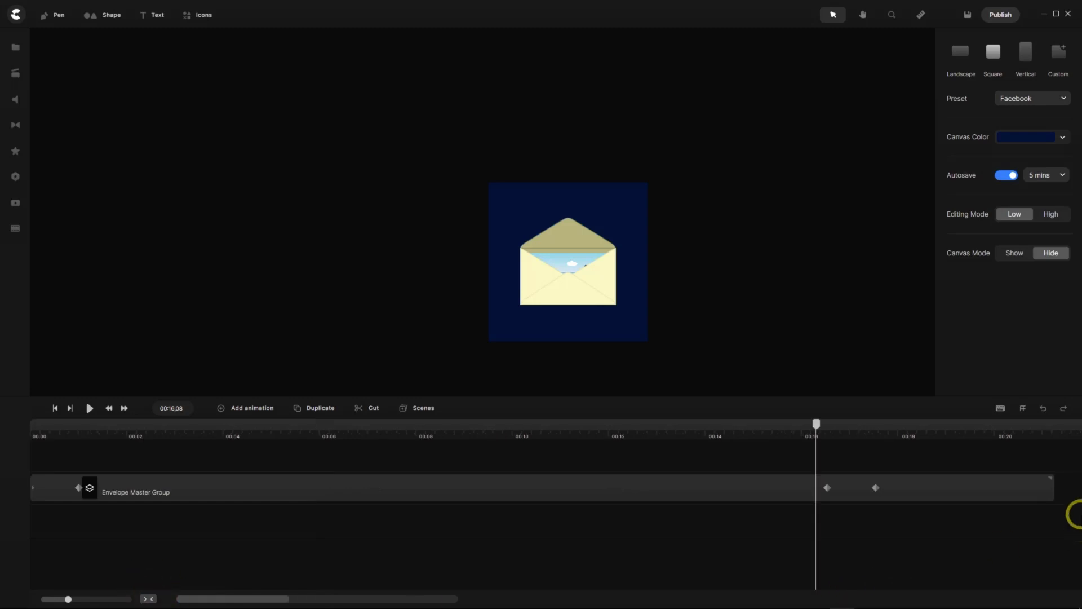
{"action": "left_click_drag", "start_coordinate": [816, 427], "coordinate": [880, 445]}
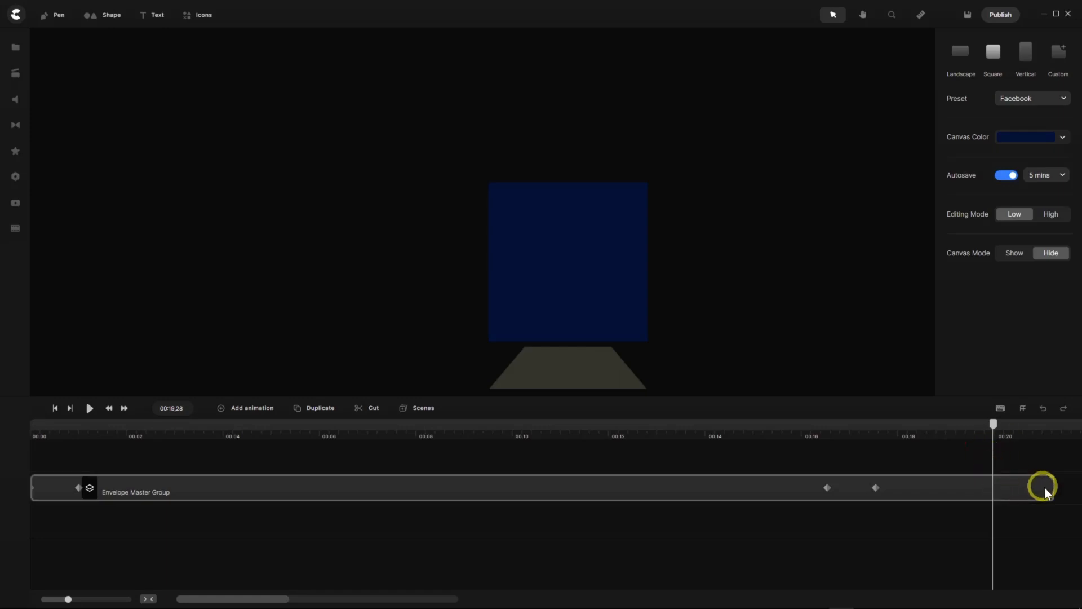
{"action": "left_click_drag", "start_coordinate": [1050, 487], "coordinate": [994, 488]}
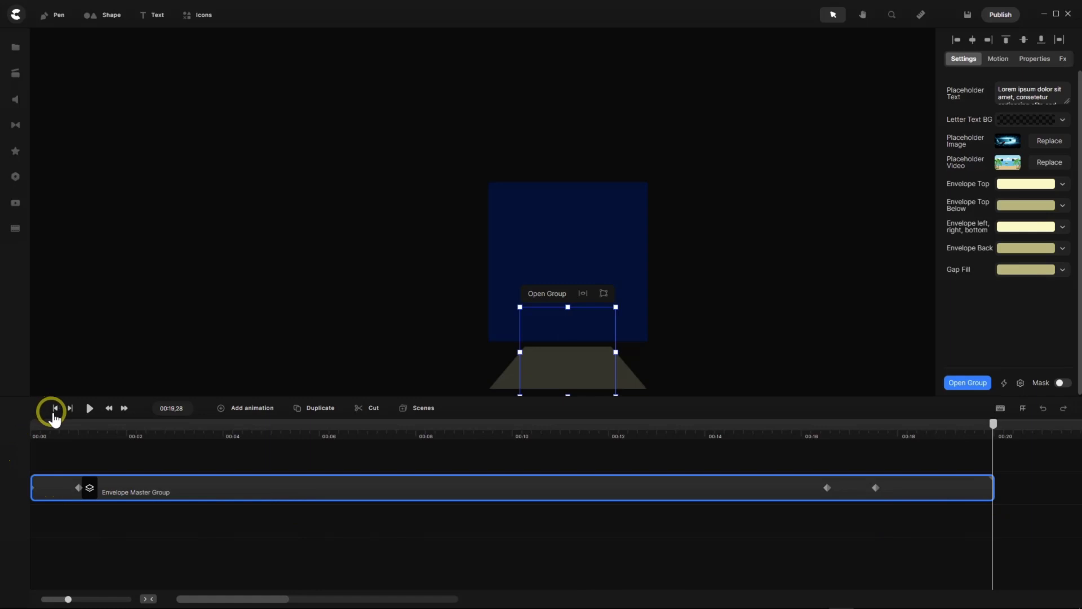
Deselect the Envelope Master Group and play the whole envelope animation from the start.
{"action": "left_click", "coordinate": [69, 458]}
{"action": "left_click", "coordinate": [55, 408]}
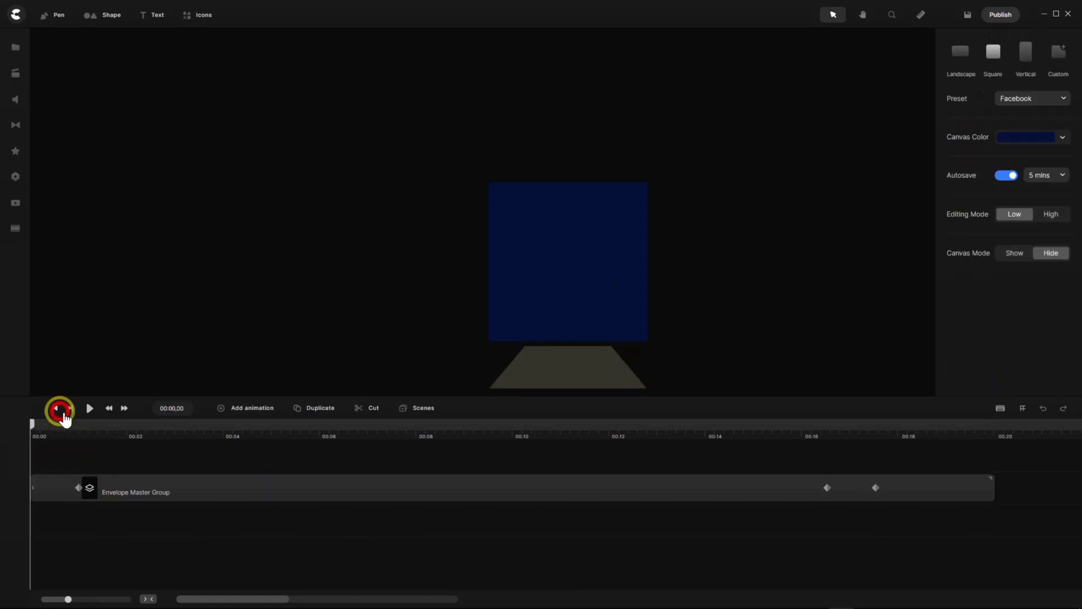
{"action": "left_click", "coordinate": [89, 408]}
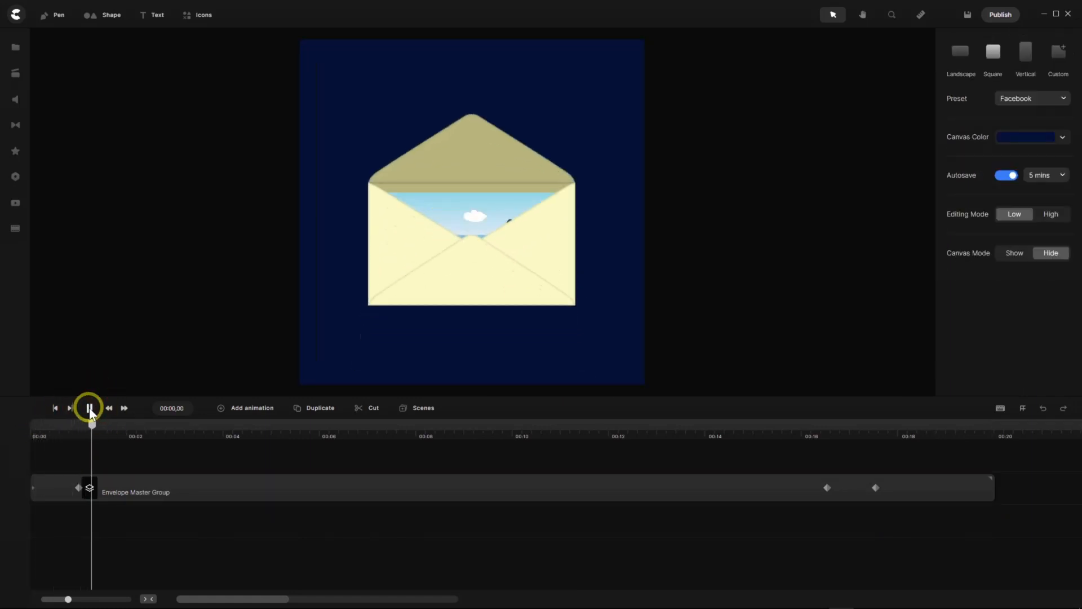
Stop the playback and add the dark blue gradient wall background from the global media library to the canvas.
{"action": "left_click", "coordinate": [89, 408]}
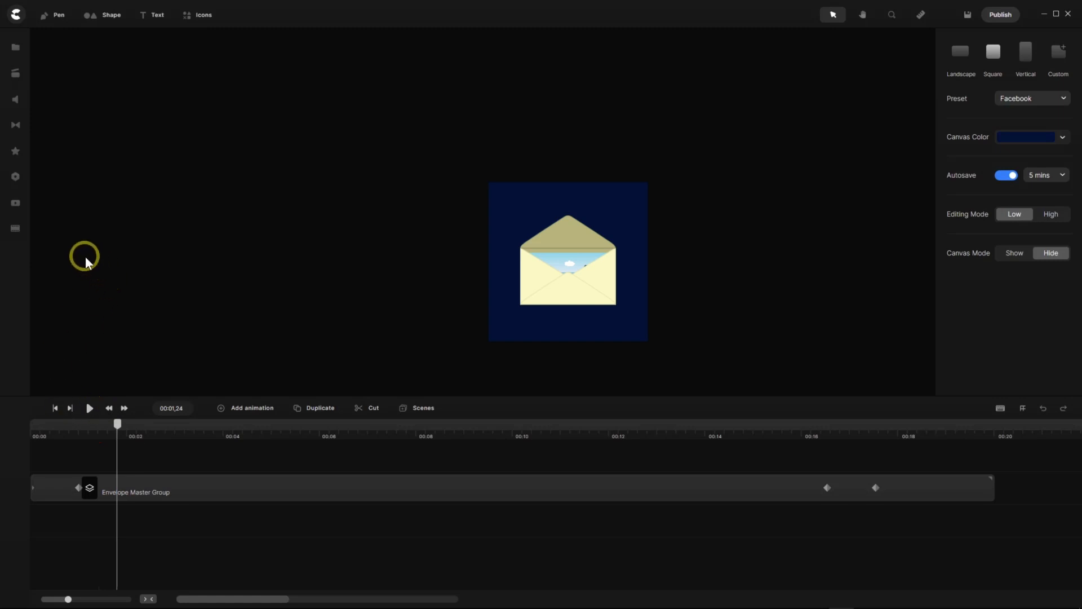
{"action": "key", "text": "f"}
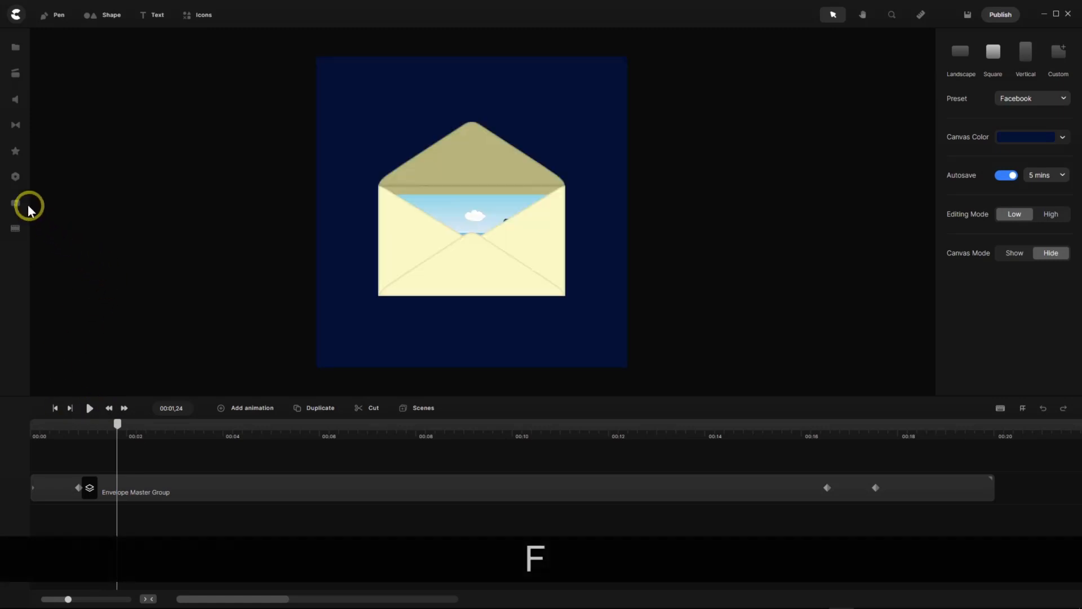
{"action": "left_click", "coordinate": [17, 49]}
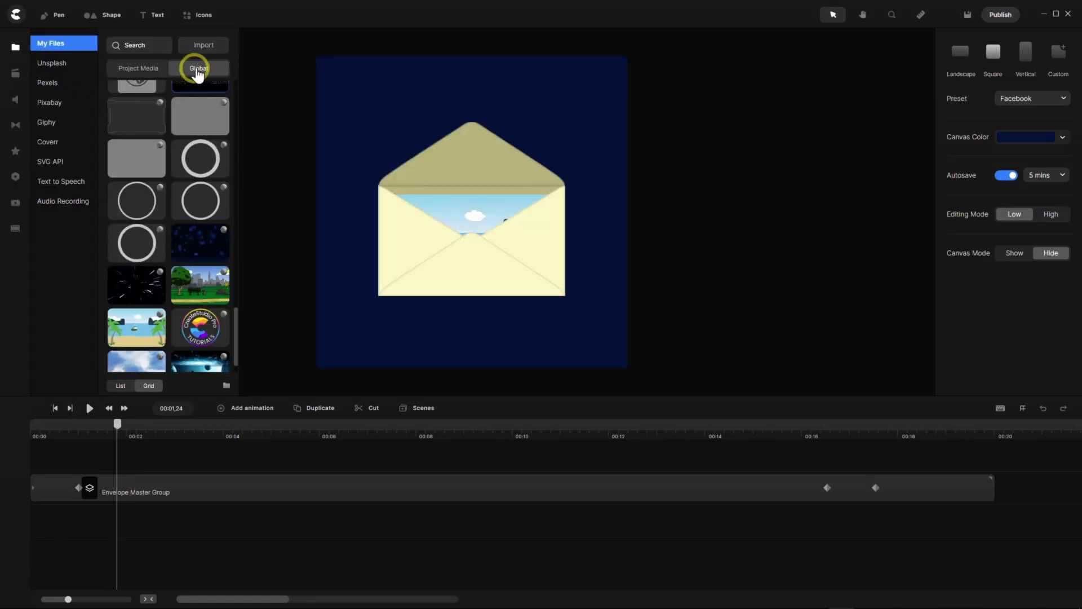
{"action": "scroll", "coordinate": [202, 242], "scroll_direction": "down", "scroll_amount": 1}
{"action": "scroll", "coordinate": [201, 237], "scroll_direction": "up", "scroll_amount": 10}
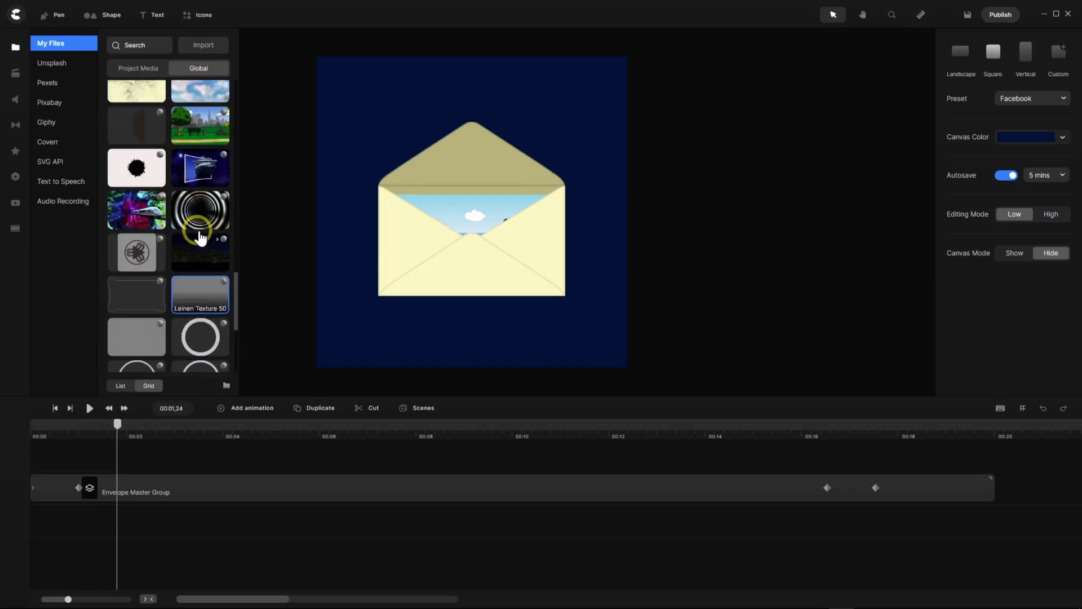
{"action": "scroll", "coordinate": [202, 237], "scroll_direction": "up", "scroll_amount": 5}
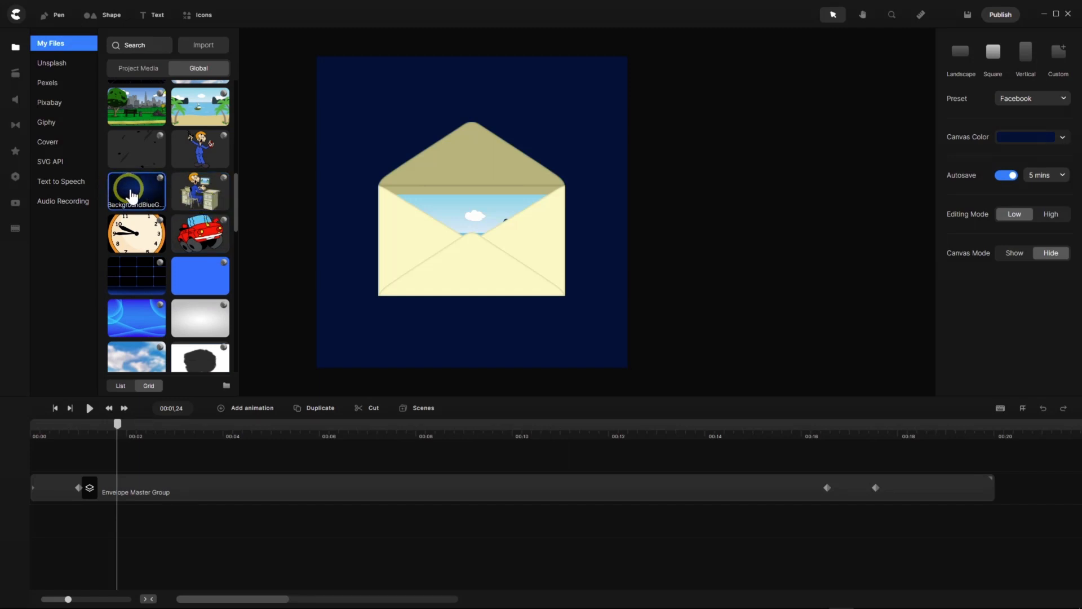
{"action": "left_click_drag", "start_coordinate": [132, 196], "coordinate": [252, 265]}
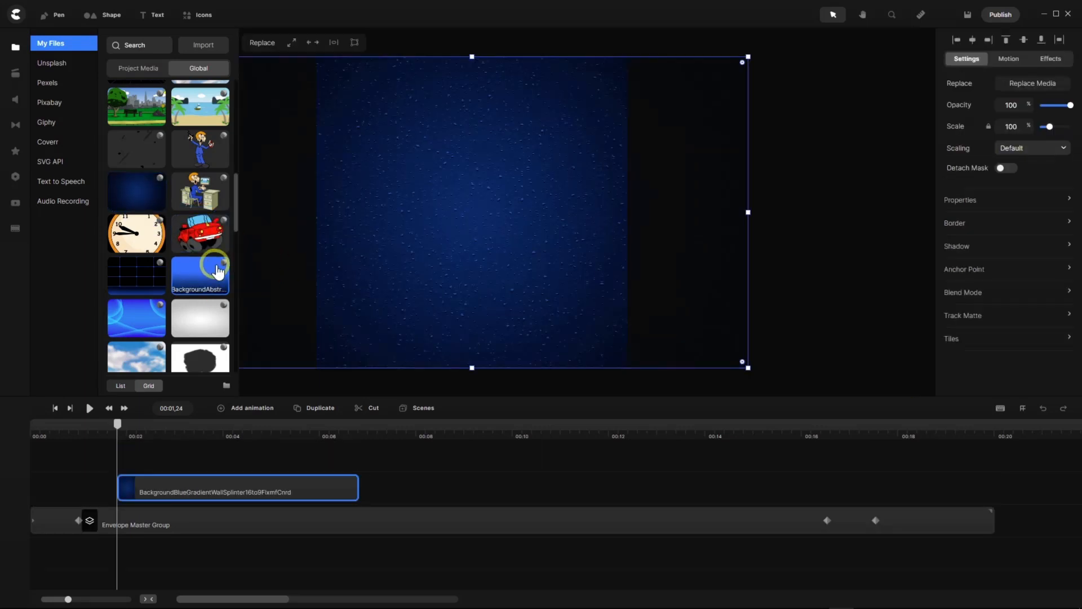
Move the background layer below the Envelope Master Group to start at 00:00, and make both layers end at about 00:19.
{"action": "left_click_drag", "start_coordinate": [212, 496], "coordinate": [103, 562]}
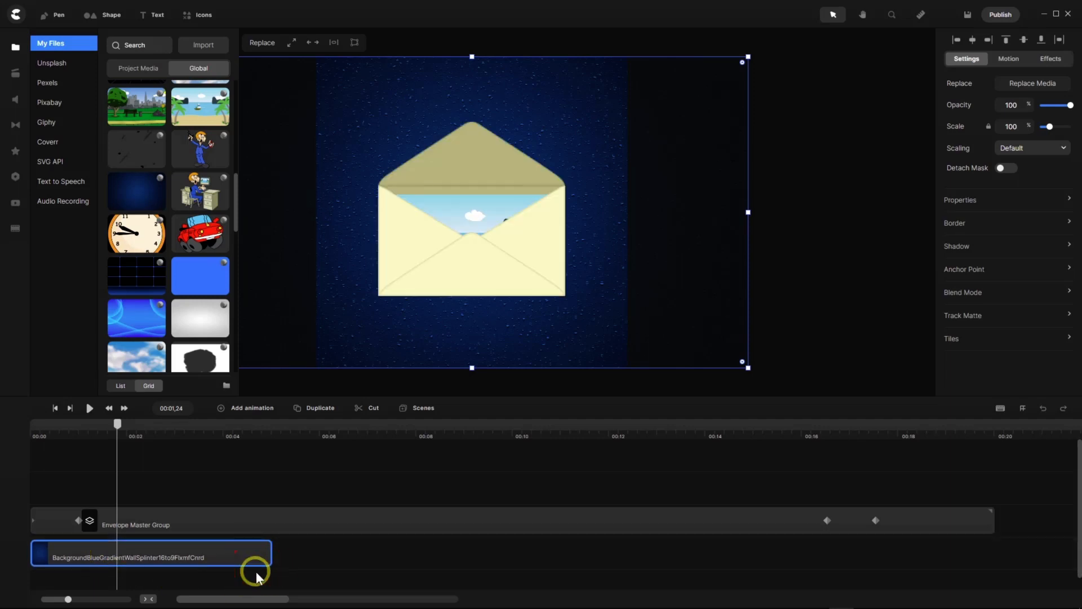
{"action": "left_click_drag", "start_coordinate": [271, 554], "coordinate": [992, 557]}
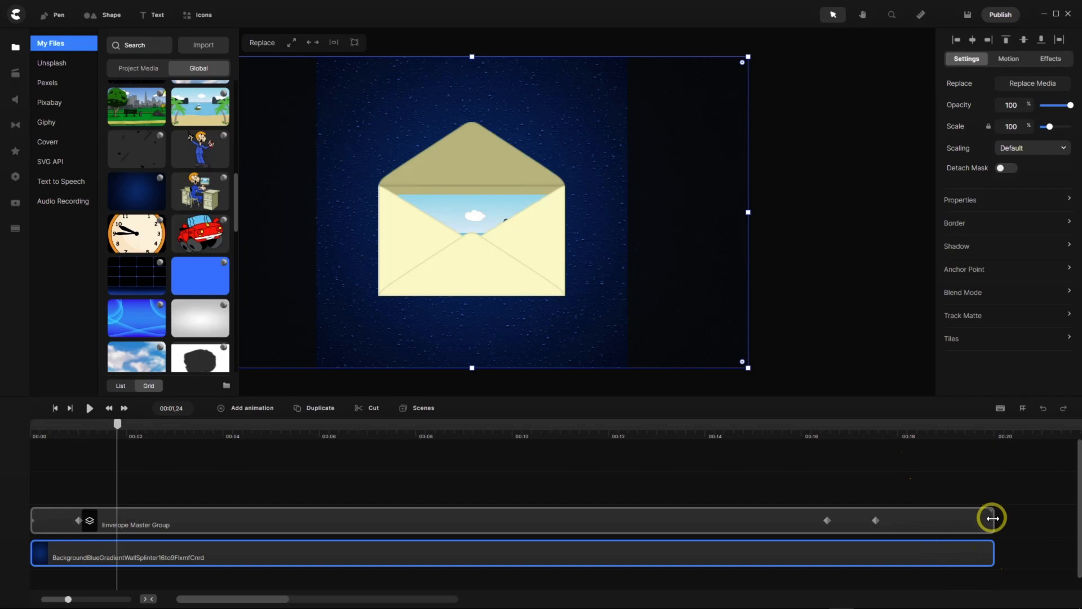
{"action": "left_click_drag", "start_coordinate": [993, 518], "coordinate": [962, 519]}
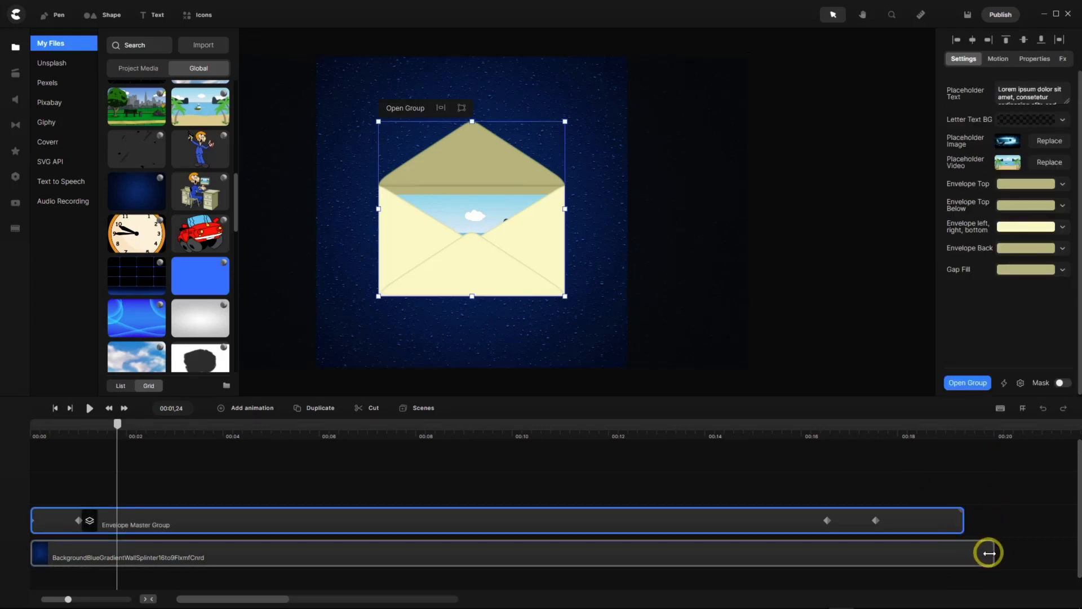
{"action": "left_click_drag", "start_coordinate": [987, 555], "coordinate": [952, 523]}
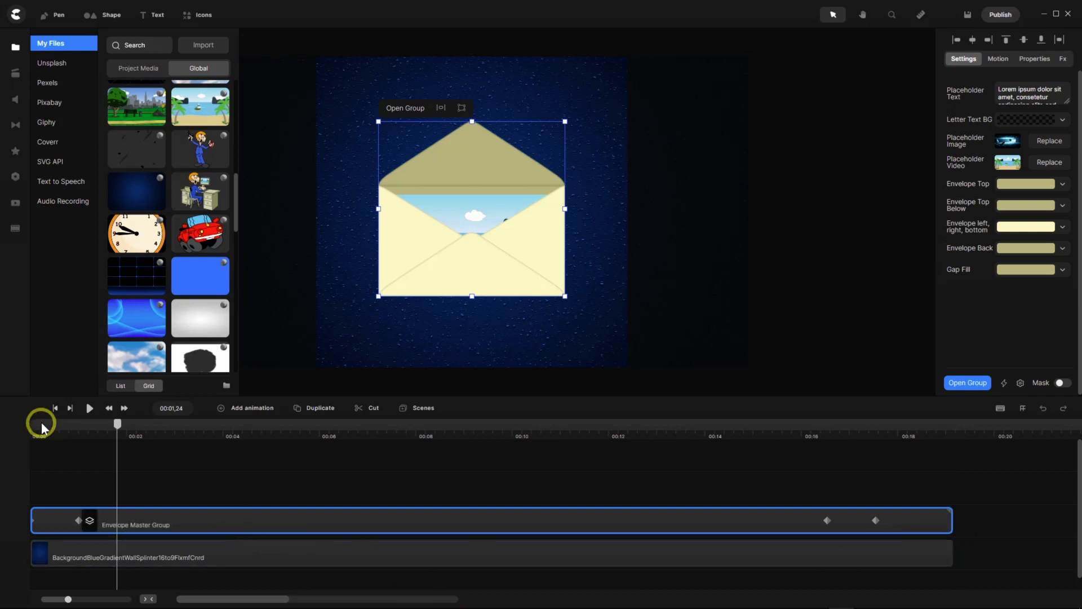
Play the envelope animation over the background from the start to its end.
{"action": "left_click", "coordinate": [55, 408]}
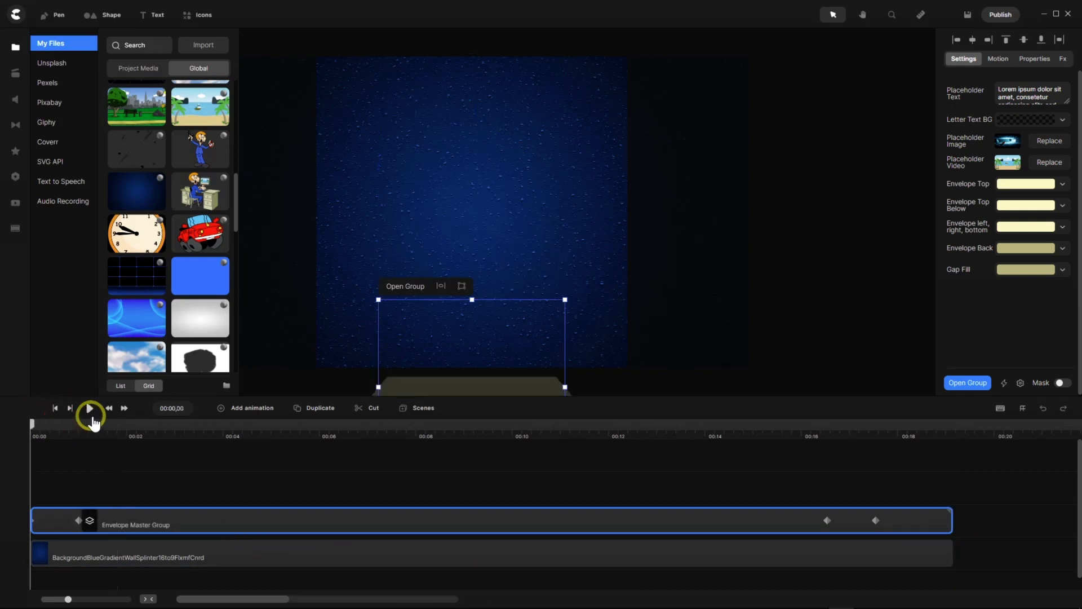
{"action": "left_click", "coordinate": [89, 408]}
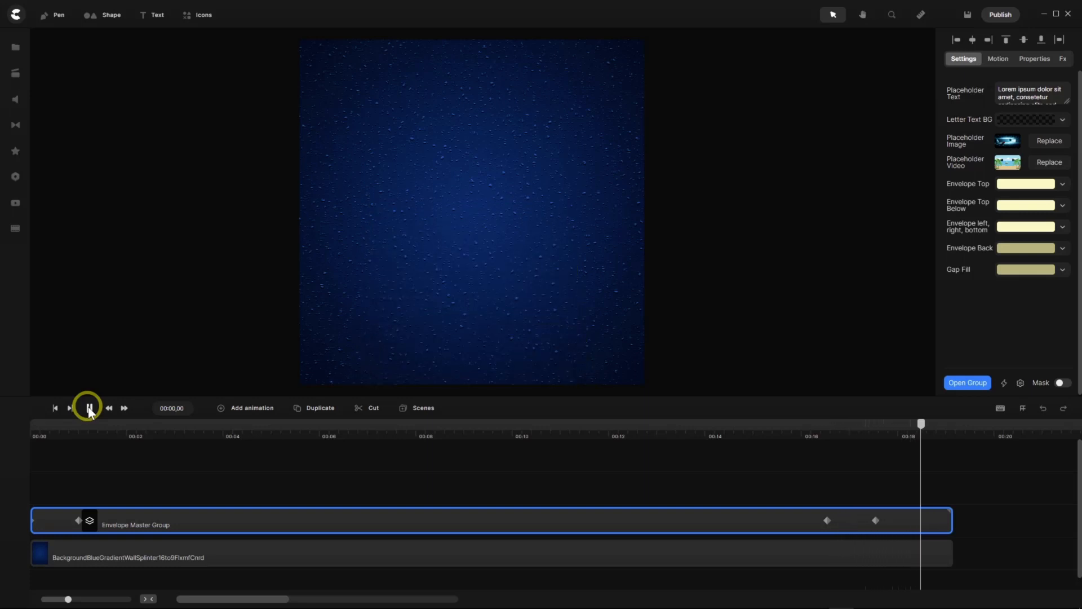
{"action": "left_click", "coordinate": [89, 407]}
Set the Envelope Master Group's Perspective to 50% at the 00:17,15 keyframe.
{"action": "left_click_drag", "start_coordinate": [935, 430], "coordinate": [878, 465]}
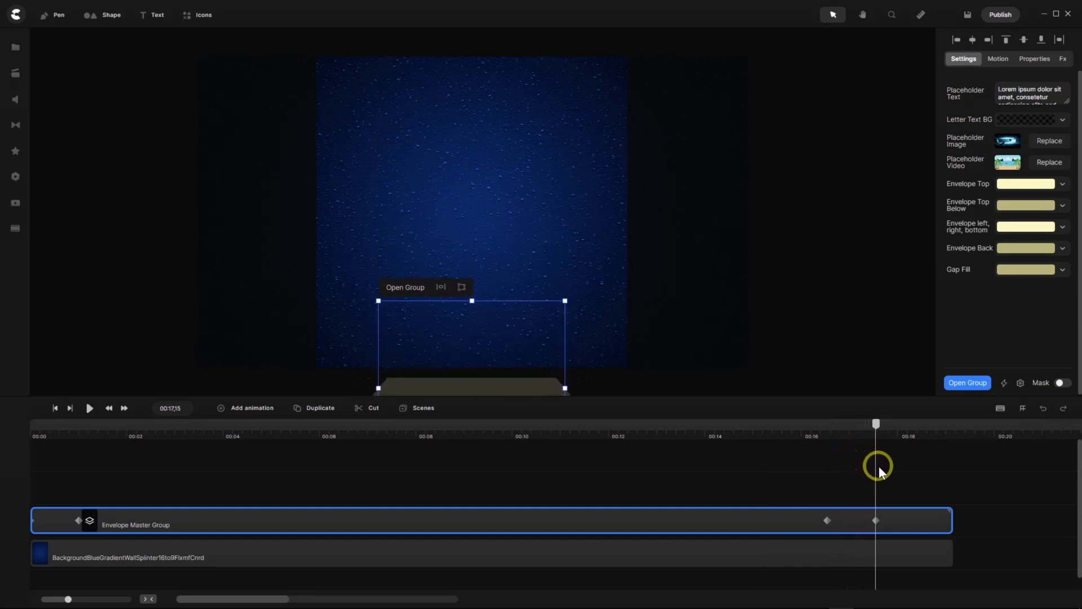
{"action": "left_click", "coordinate": [877, 523]}
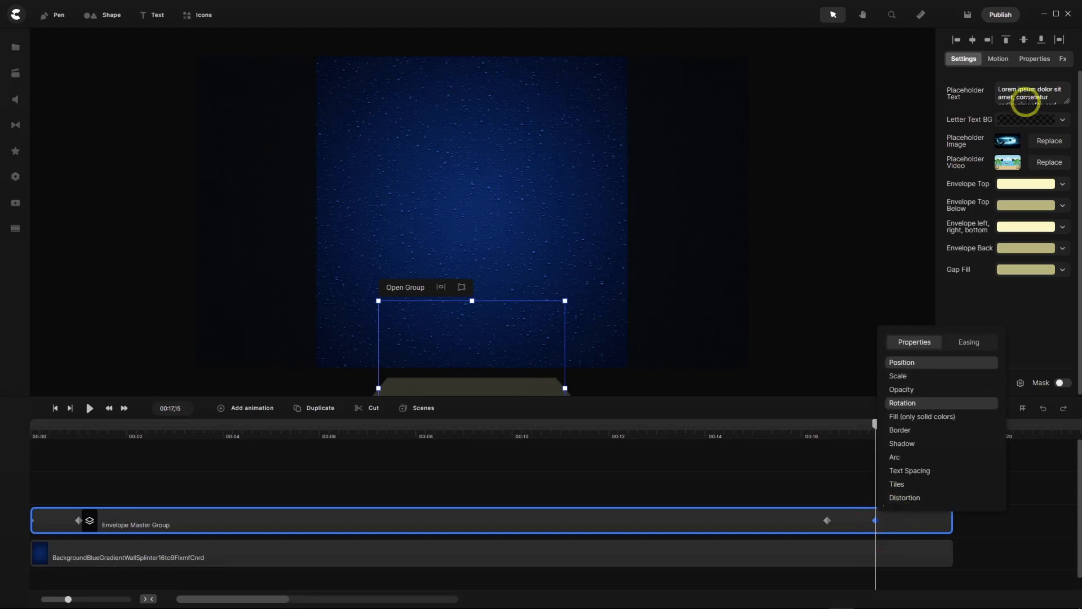
{"action": "left_click", "coordinate": [1036, 59]}
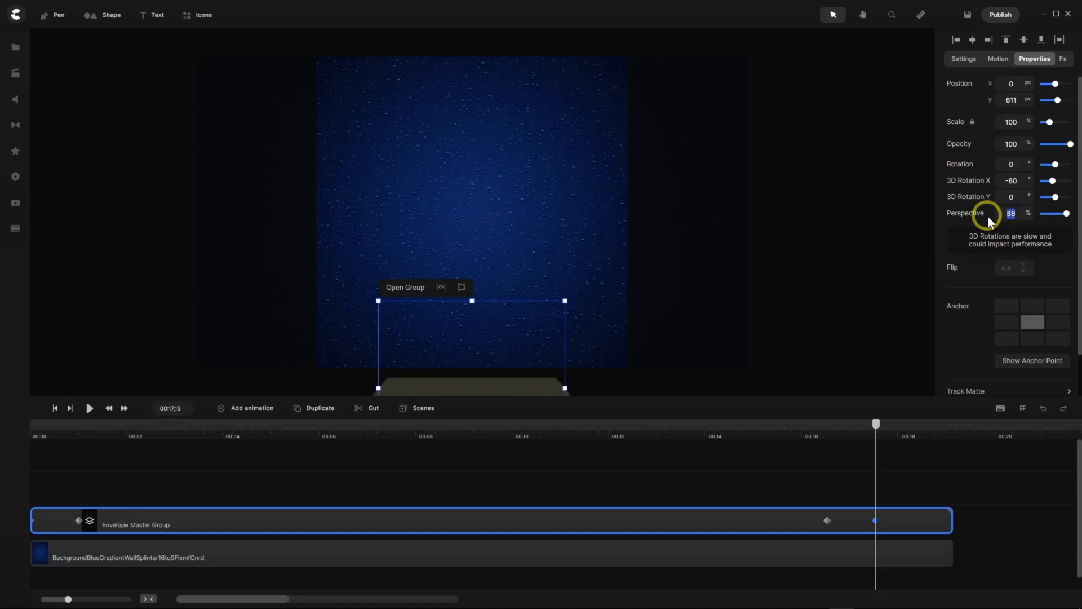
{"action": "type", "text": "50"}
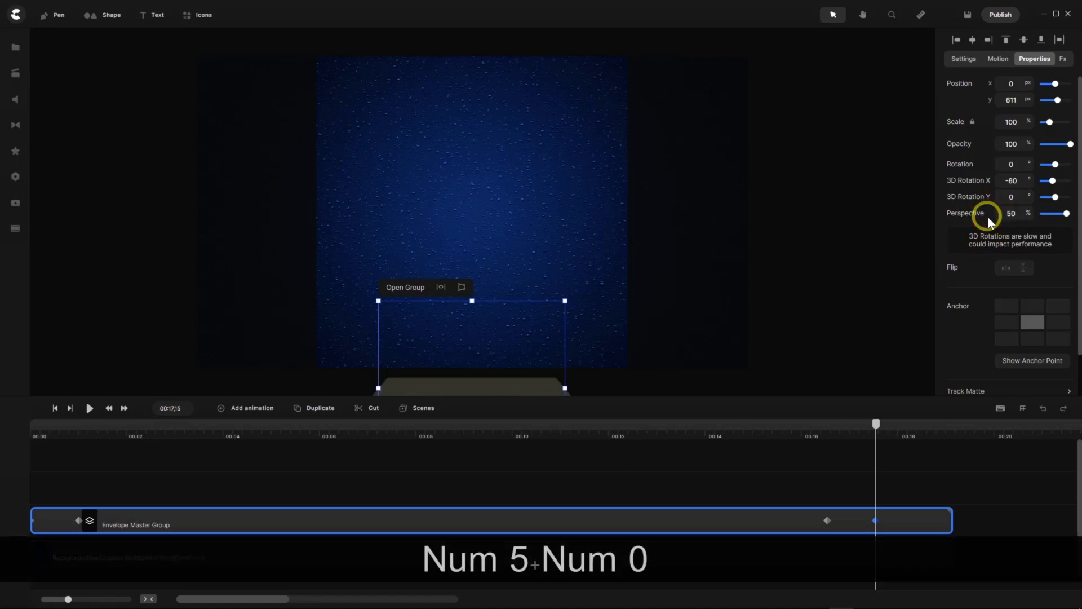
{"action": "key", "text": "Return"}
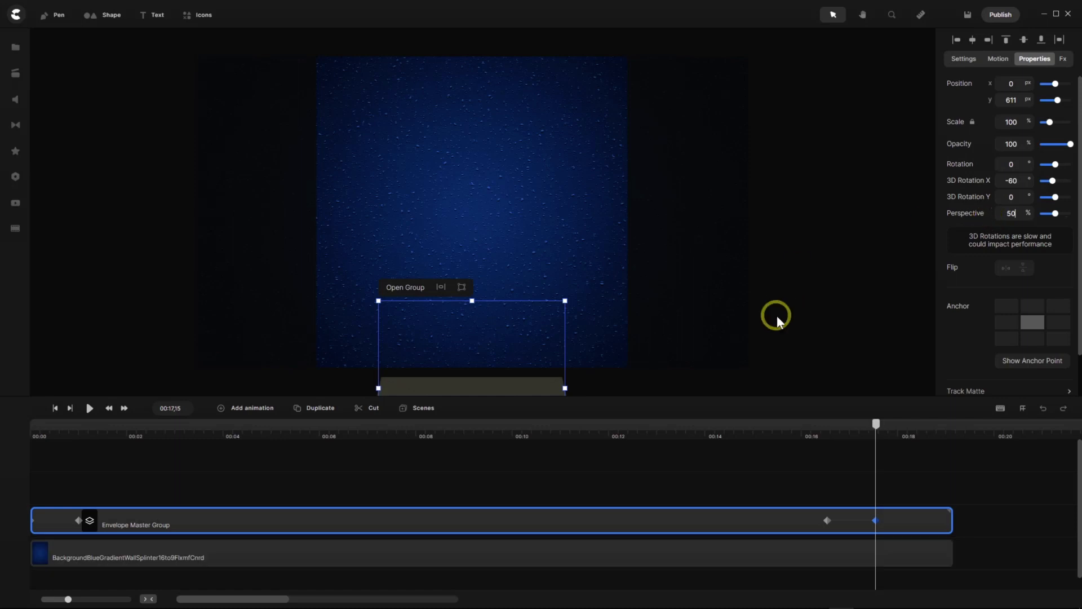
Replay the exit animation from 00:15,28 and the intro animation from the start to check the perspective.
{"action": "left_click_drag", "start_coordinate": [881, 439], "coordinate": [800, 493]}
{"action": "left_click", "coordinate": [88, 408]}
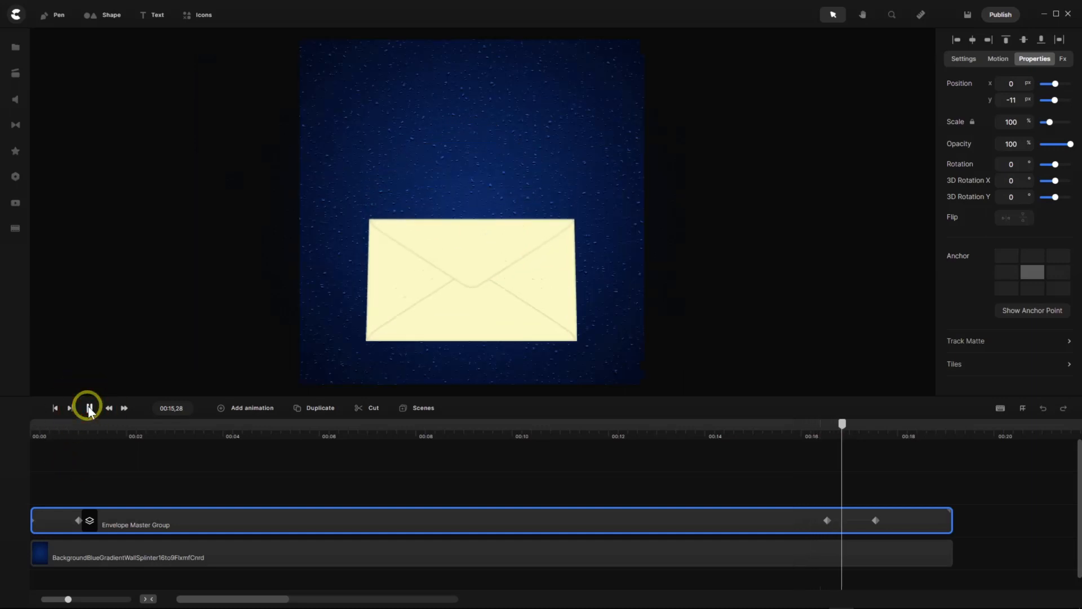
{"action": "left_click", "coordinate": [88, 408]}
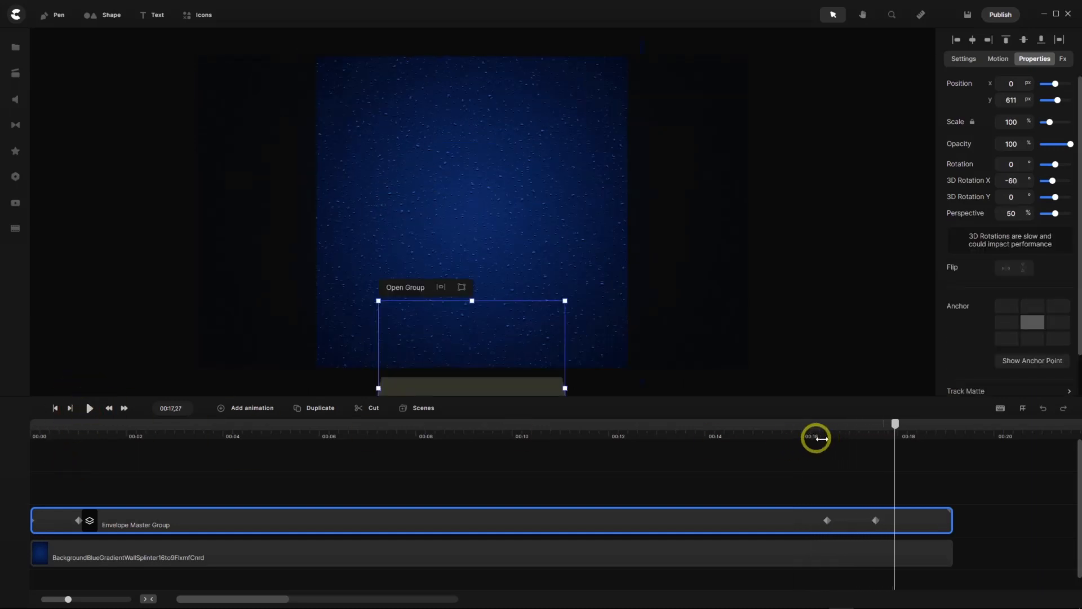
{"action": "left_click_drag", "start_coordinate": [896, 428], "coordinate": [72, 432]}
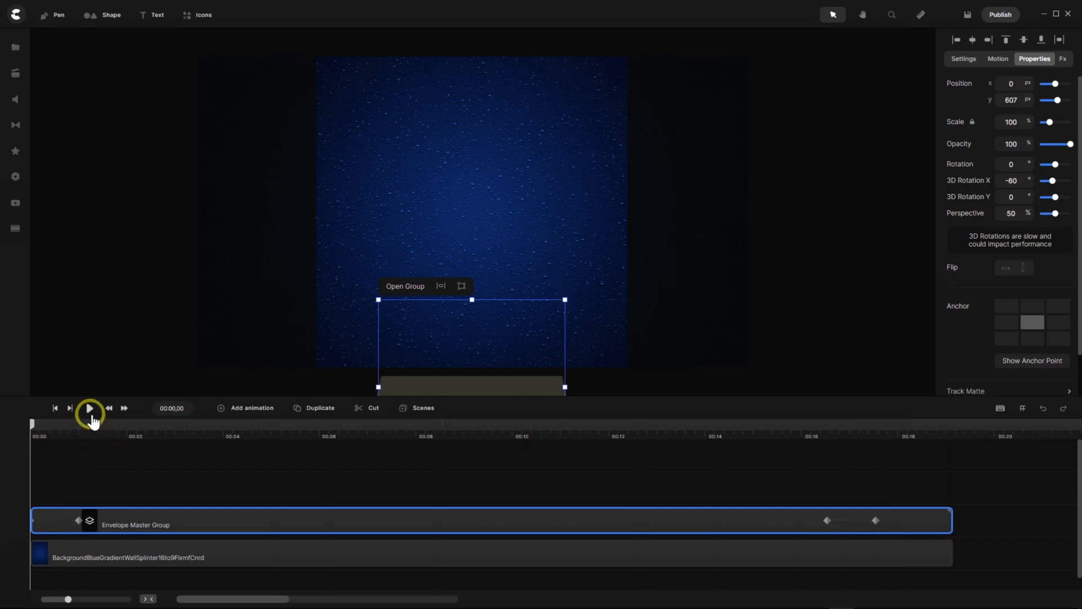
{"action": "left_click", "coordinate": [90, 410]}
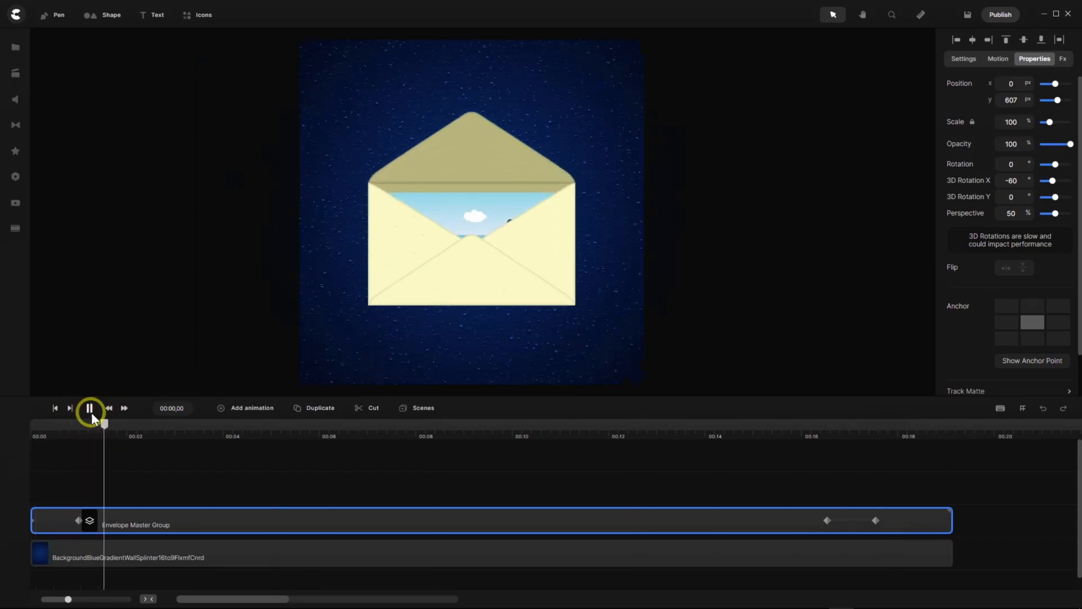
{"action": "left_click", "coordinate": [90, 410]}
Check the group's properties at the 00:01,00 keyframe and set its Perspective to 60% at 00:00,00.
{"action": "left_click_drag", "start_coordinate": [119, 429], "coordinate": [79, 442]}
{"action": "left_click", "coordinate": [84, 524]}
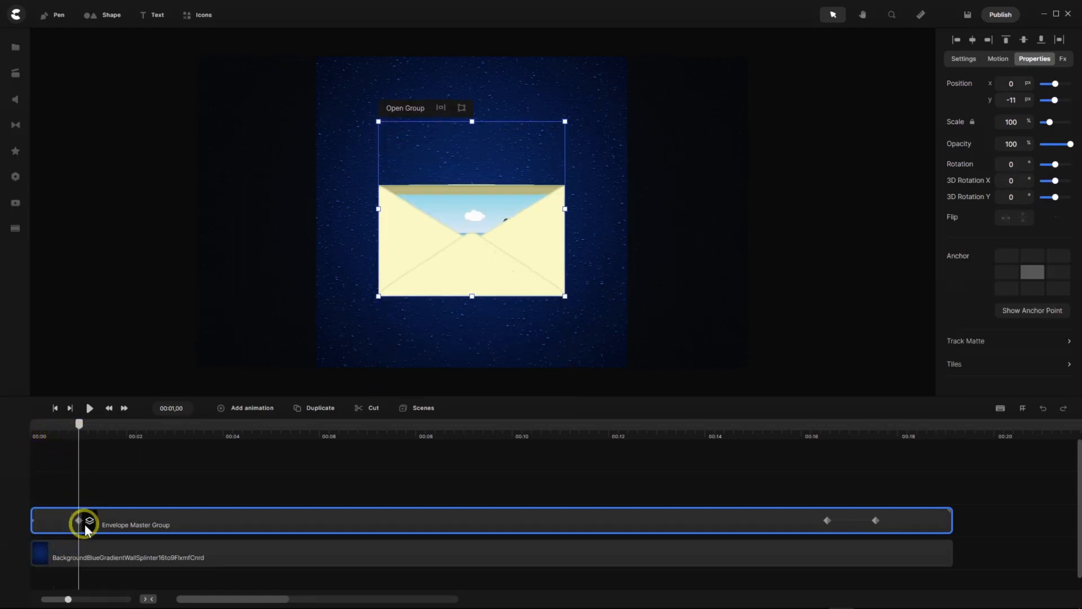
{"action": "left_click", "coordinate": [89, 518]}
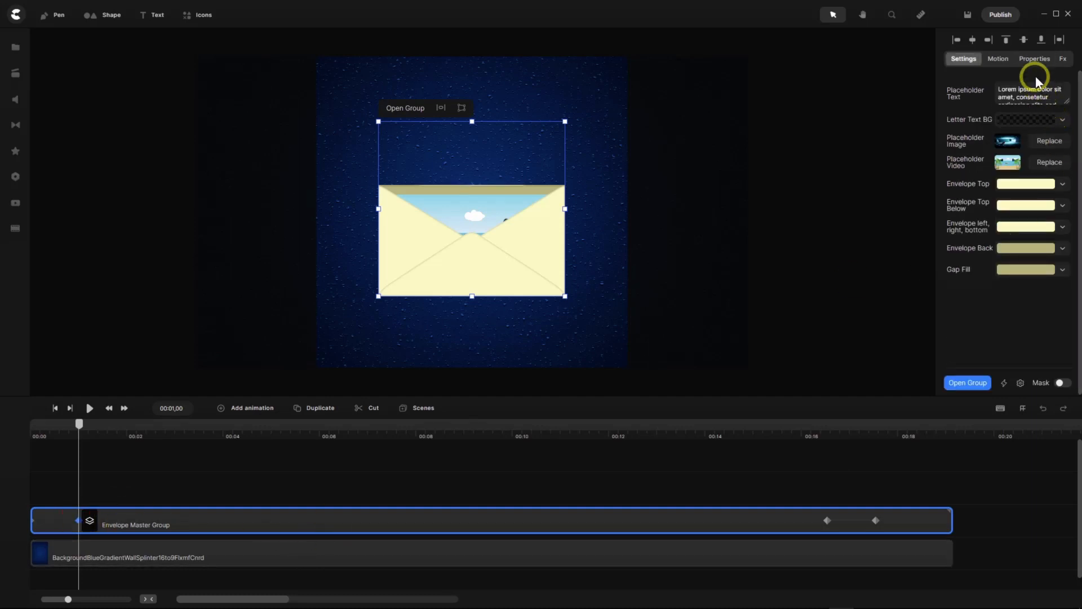
{"action": "left_click", "coordinate": [1035, 60]}
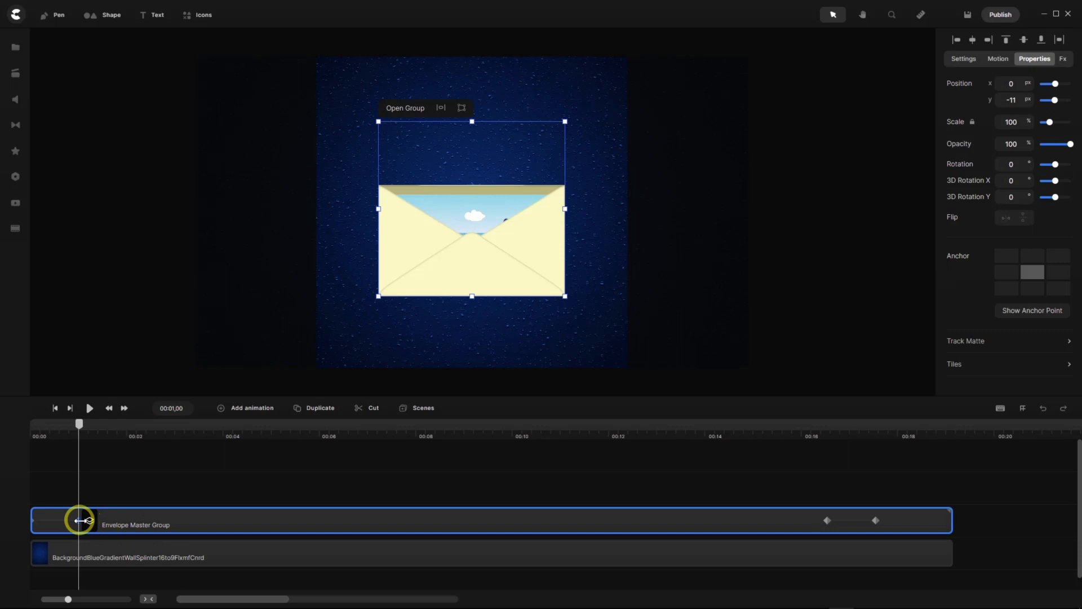
{"action": "left_click_drag", "start_coordinate": [79, 424], "coordinate": [25, 428]}
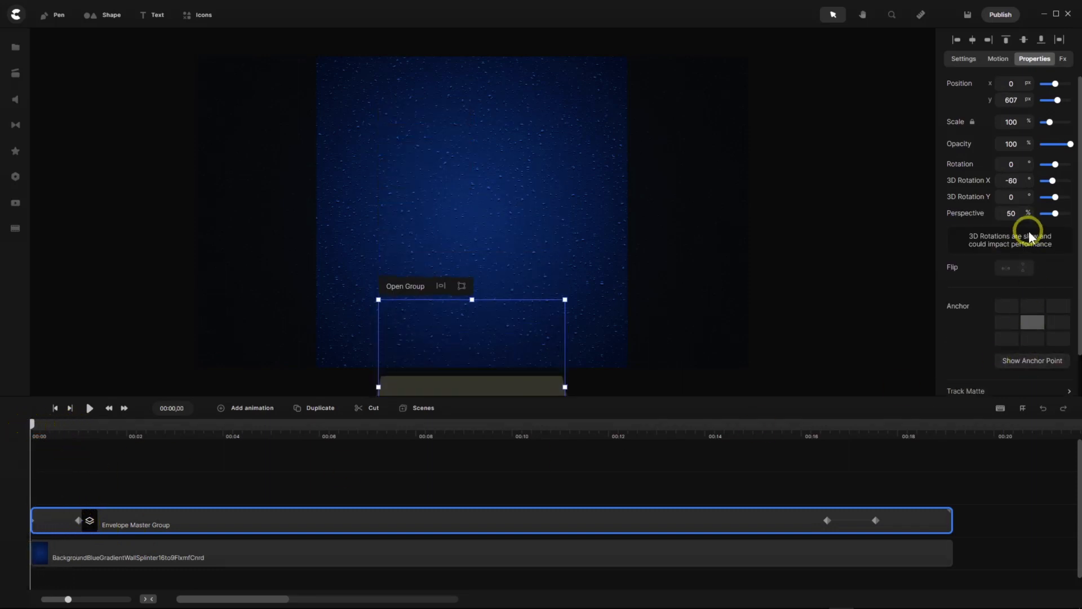
{"action": "type", "text": "60"}
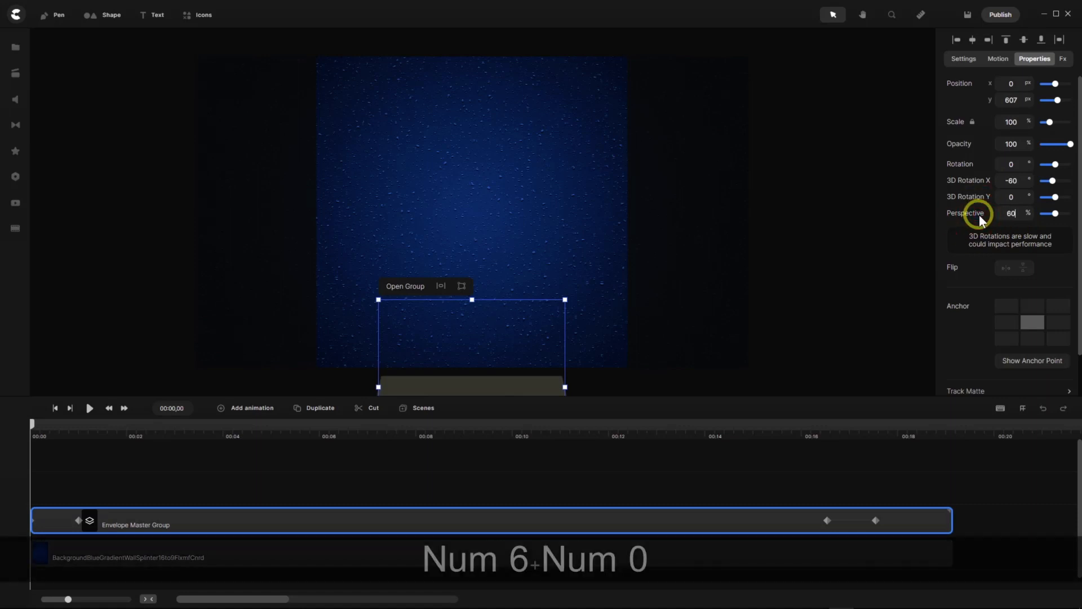
{"action": "key", "text": "Return"}
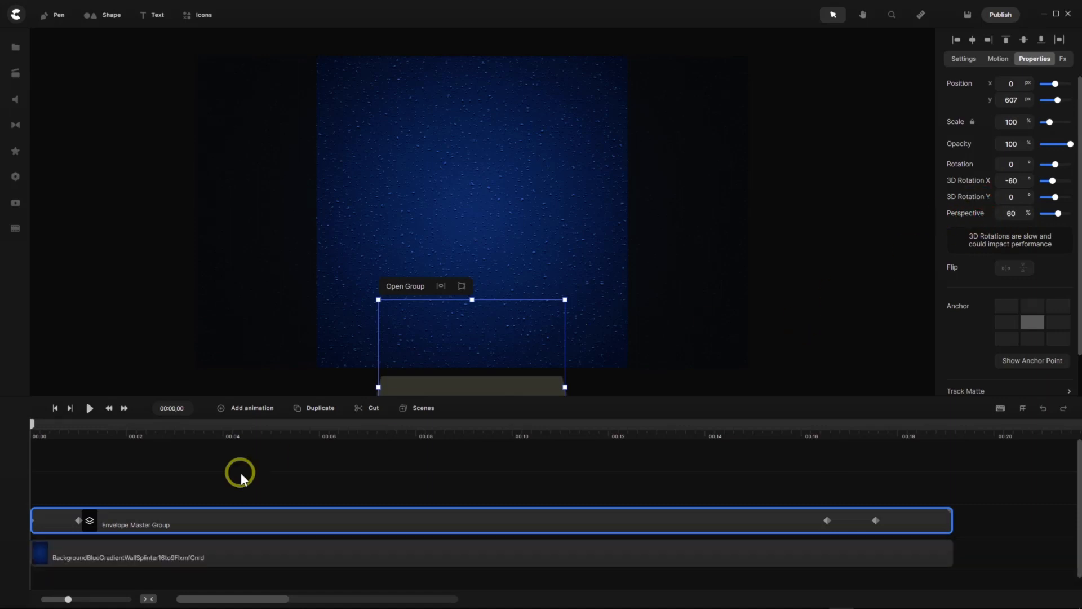
Replay the intro animation and examine the group's Perspective at the 00:17,15 keyframe.
{"action": "left_click", "coordinate": [89, 408]}
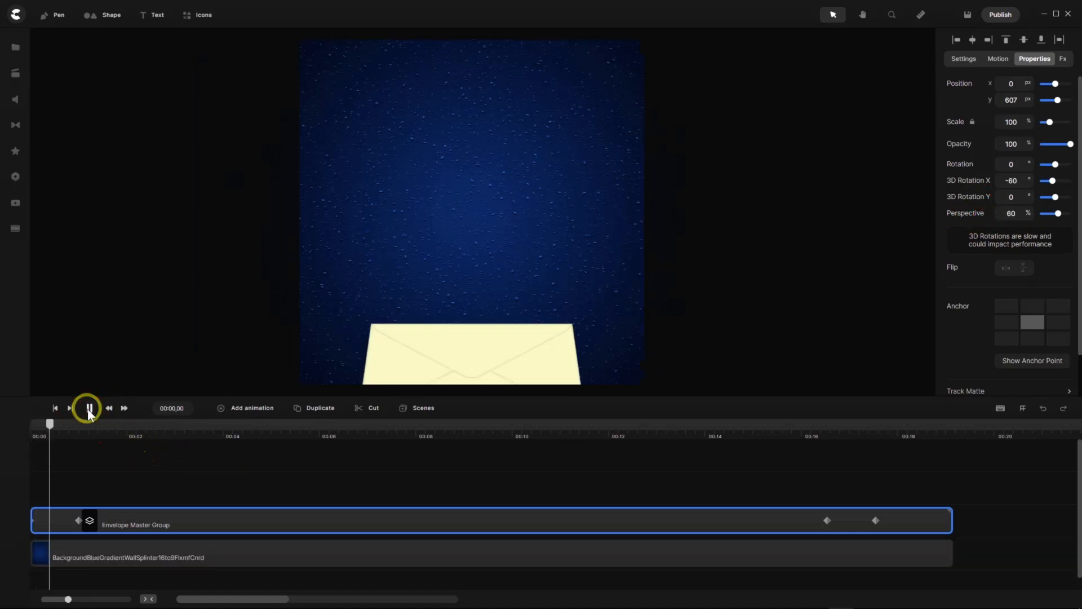
{"action": "left_click", "coordinate": [114, 436]}
{"action": "left_click_drag", "start_coordinate": [101, 423], "coordinate": [876, 448]}
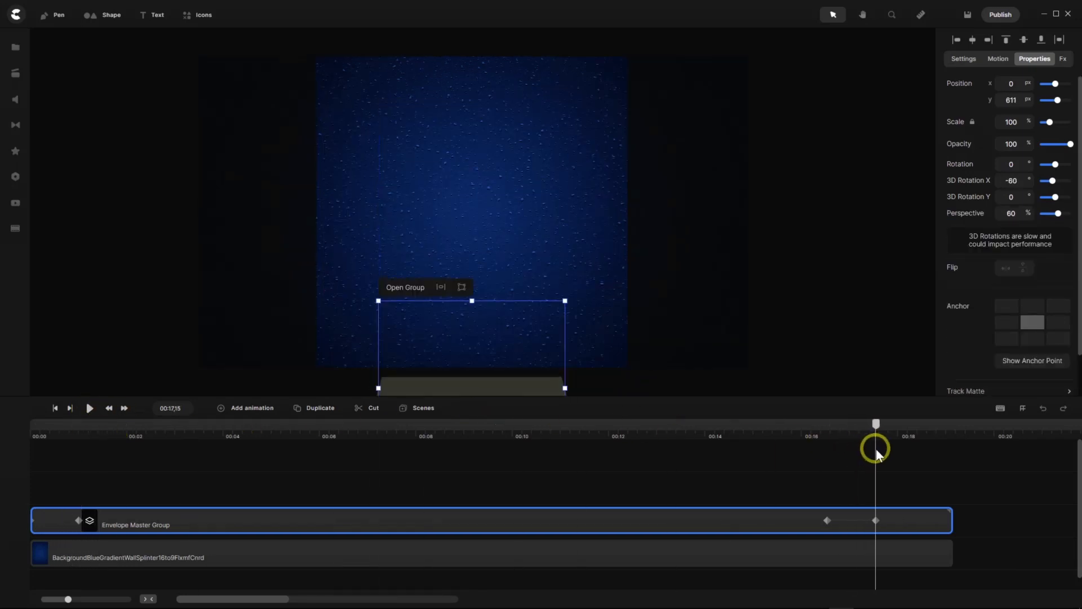
{"action": "left_click", "coordinate": [877, 523]}
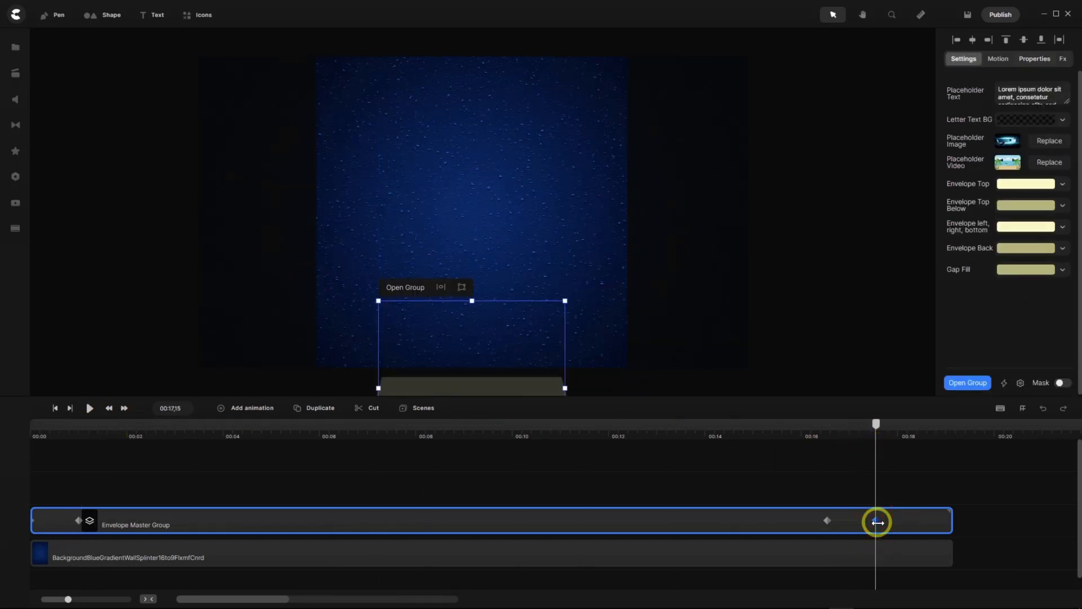
{"action": "left_click", "coordinate": [1035, 60]}
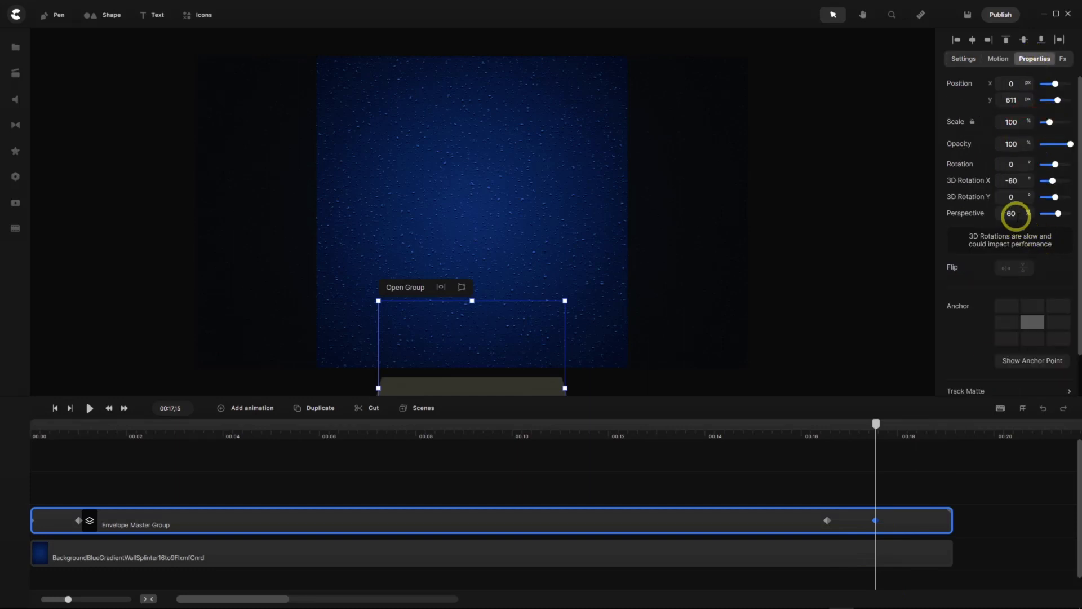
Play the animation from the start, skip ahead to 00:13,14 and replay the exit from there.
{"action": "left_click_drag", "start_coordinate": [874, 421], "coordinate": [23, 448]}
{"action": "left_click", "coordinate": [89, 408]}
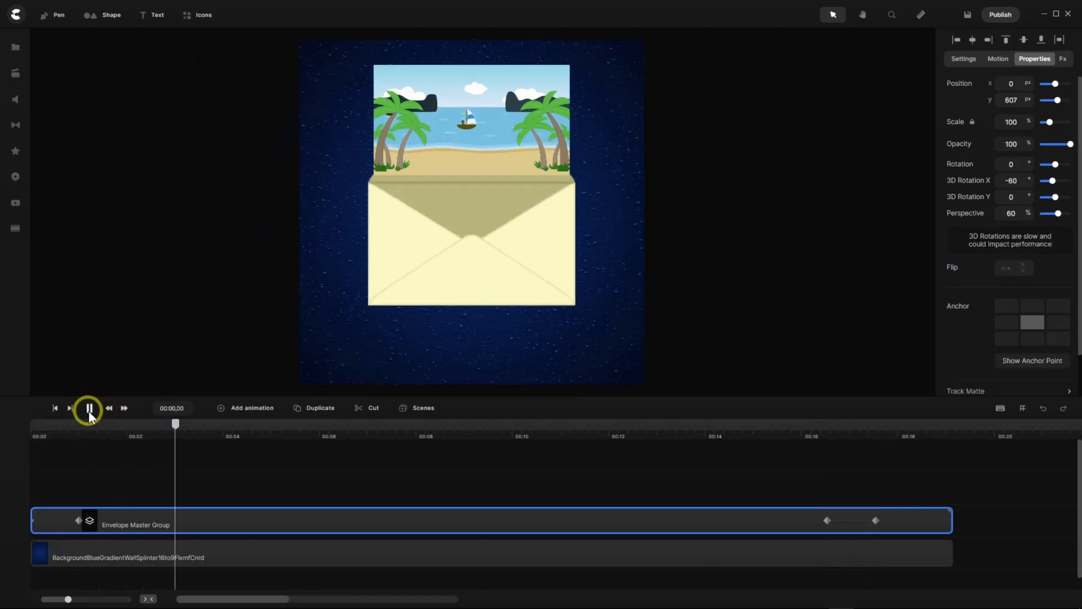
{"action": "left_click", "coordinate": [89, 411]}
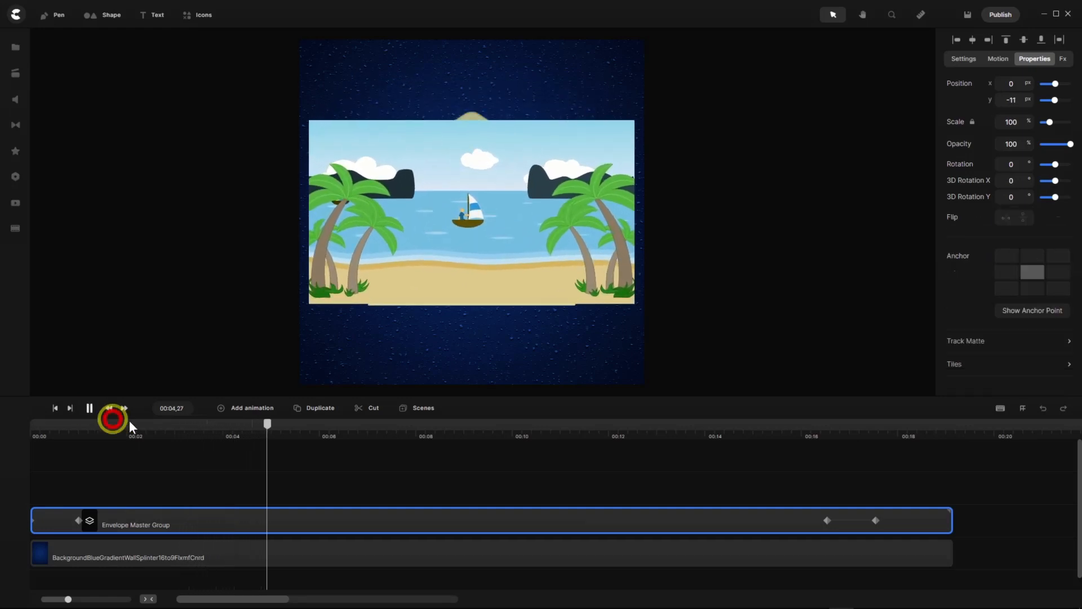
{"action": "left_click_drag", "start_coordinate": [269, 428], "coordinate": [681, 478]}
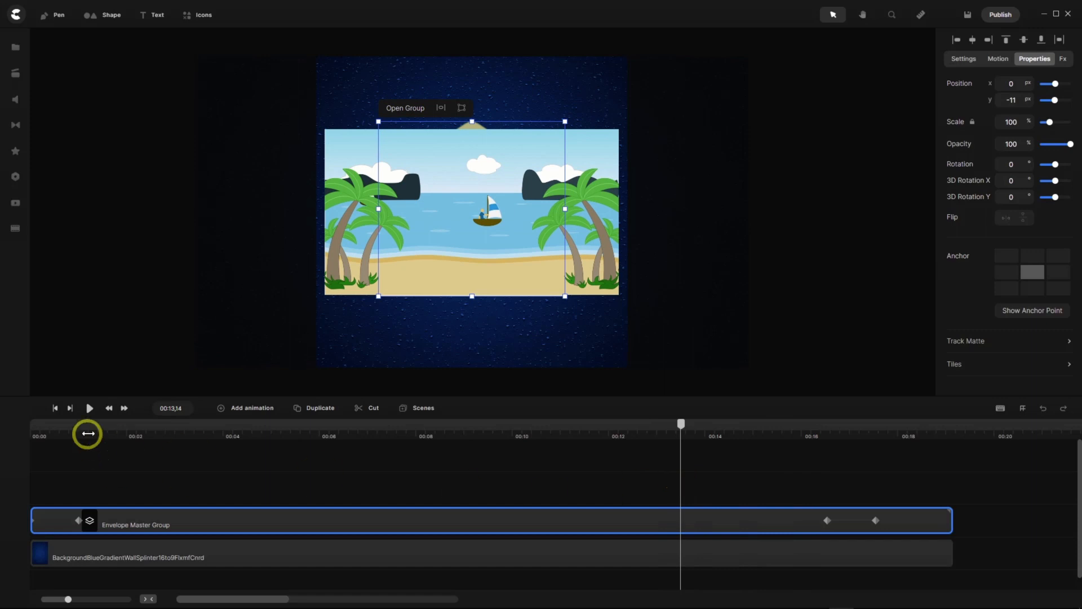
{"action": "left_click", "coordinate": [89, 408]}
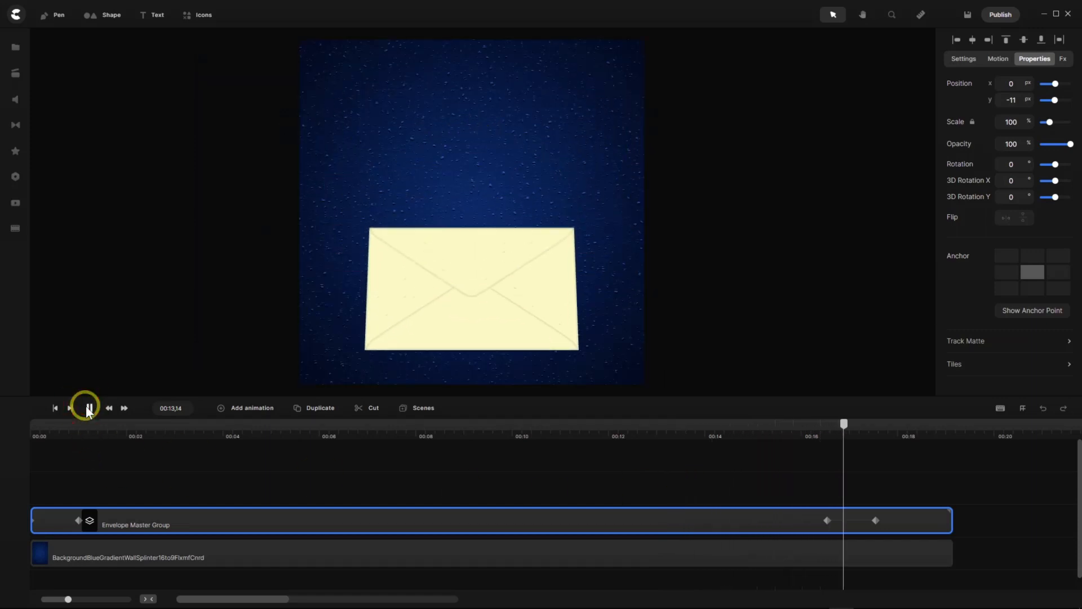
Stop the exit playback and scrub the Envelope Master Group animation from its start to 00:05,19 to review it.
{"action": "left_click", "coordinate": [89, 408]}
{"action": "left_click", "coordinate": [725, 522]}
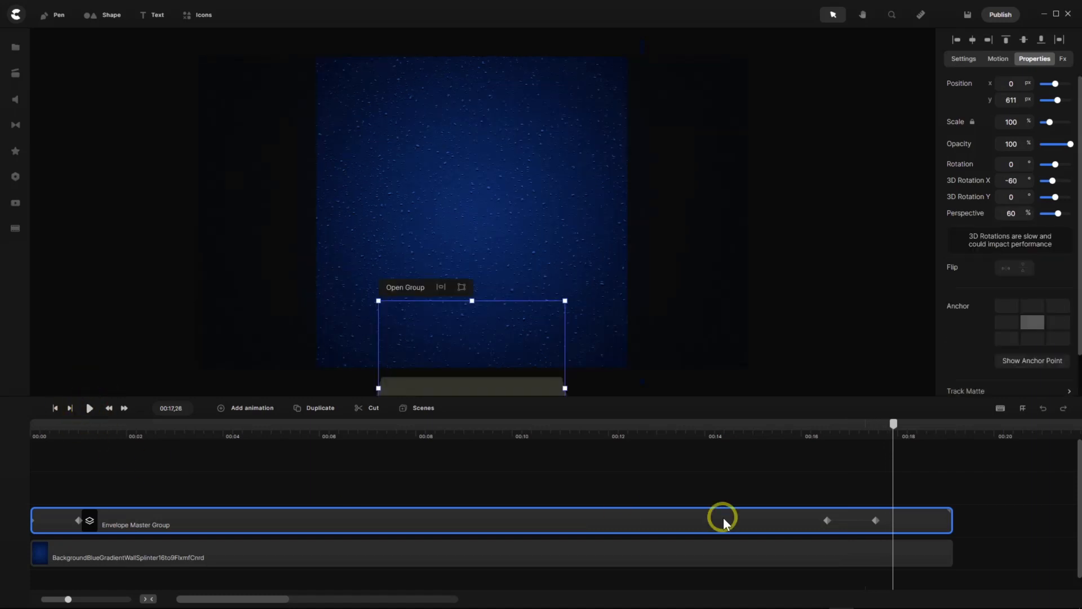
{"action": "left_click_drag", "start_coordinate": [894, 428], "coordinate": [32, 449]}
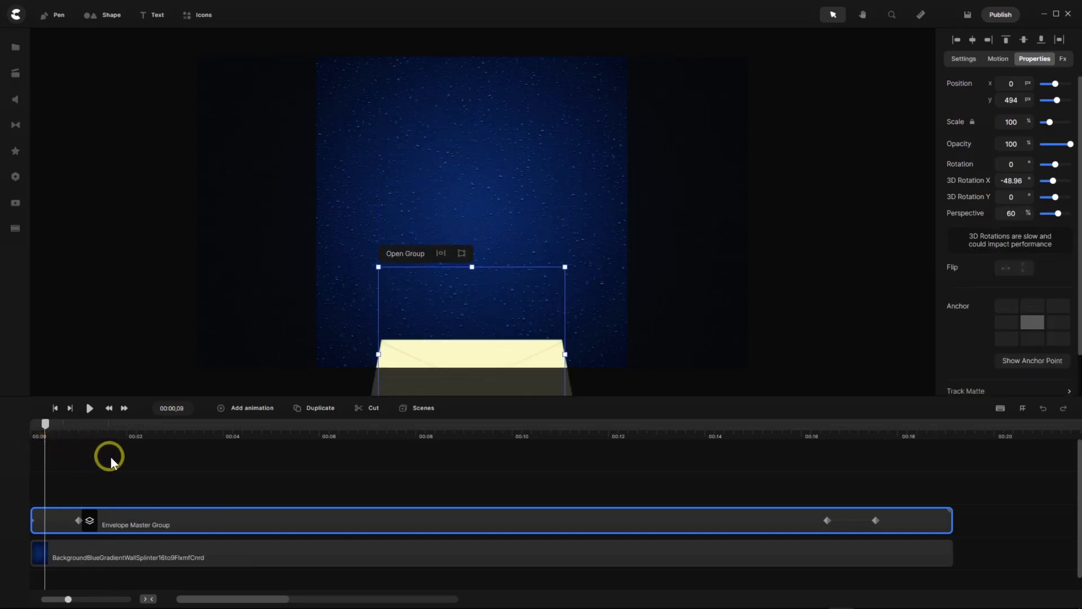
{"action": "left_click_drag", "start_coordinate": [150, 452], "coordinate": [303, 468]}
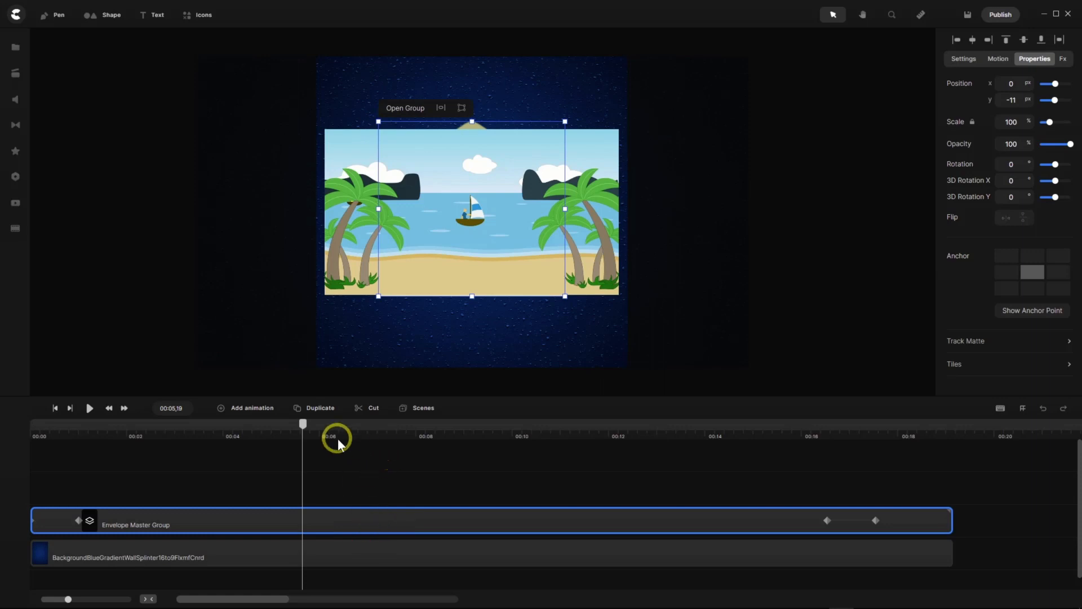
Save the Envelope Master Group to My Scenes from the 00:02,14 frame showing the half-emerged beach card, and save the project.
{"action": "left_click_drag", "start_coordinate": [304, 430], "coordinate": [150, 429]}
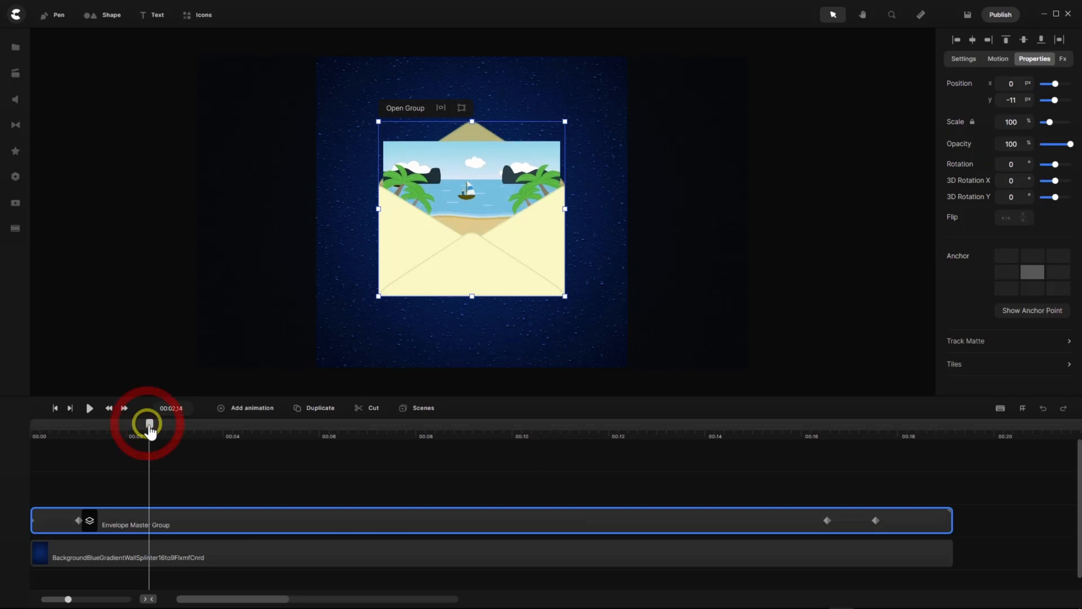
{"action": "right_click", "coordinate": [266, 519]}
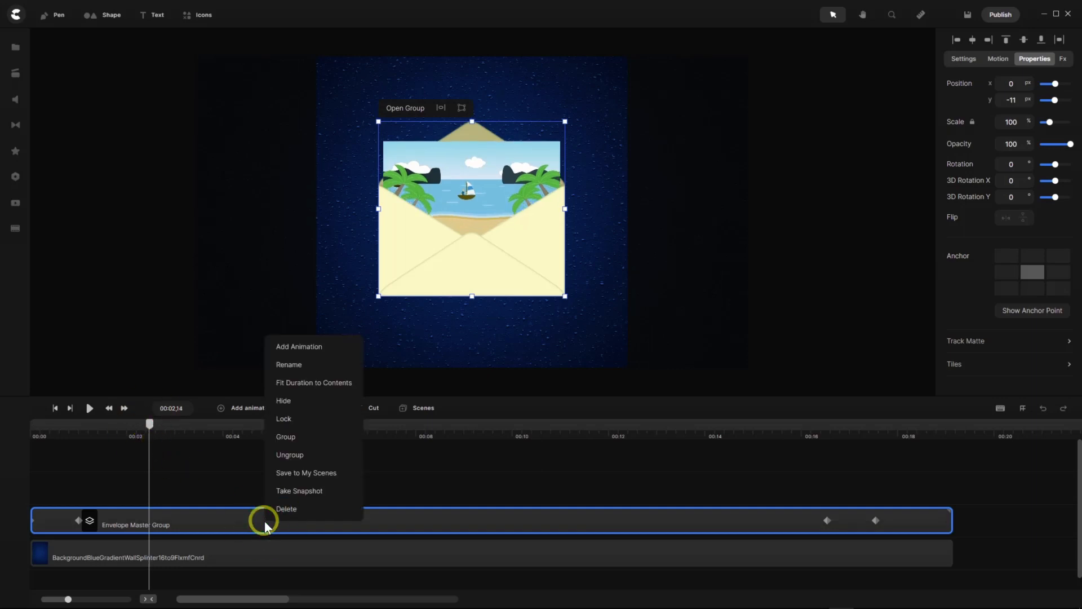
{"action": "left_click", "coordinate": [287, 478]}
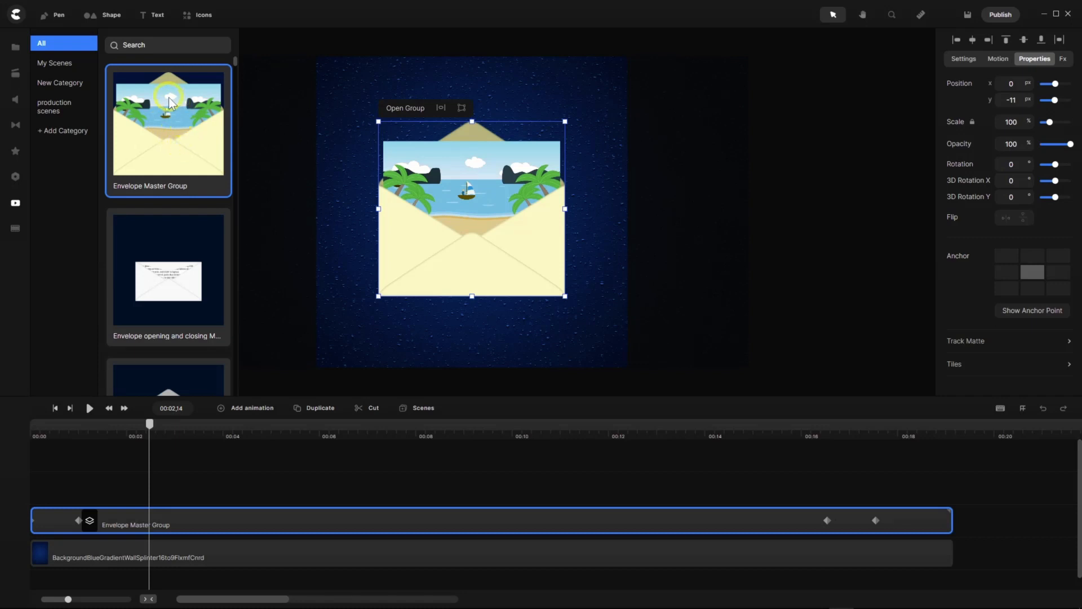
{"action": "left_click", "coordinate": [187, 491]}
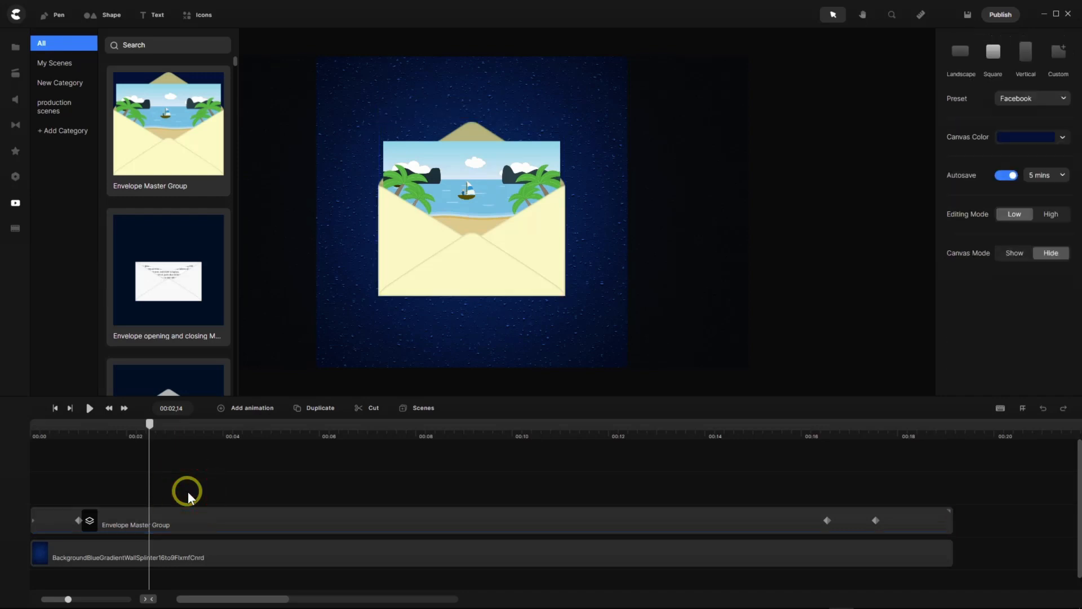
{"action": "left_click", "coordinate": [970, 15]}
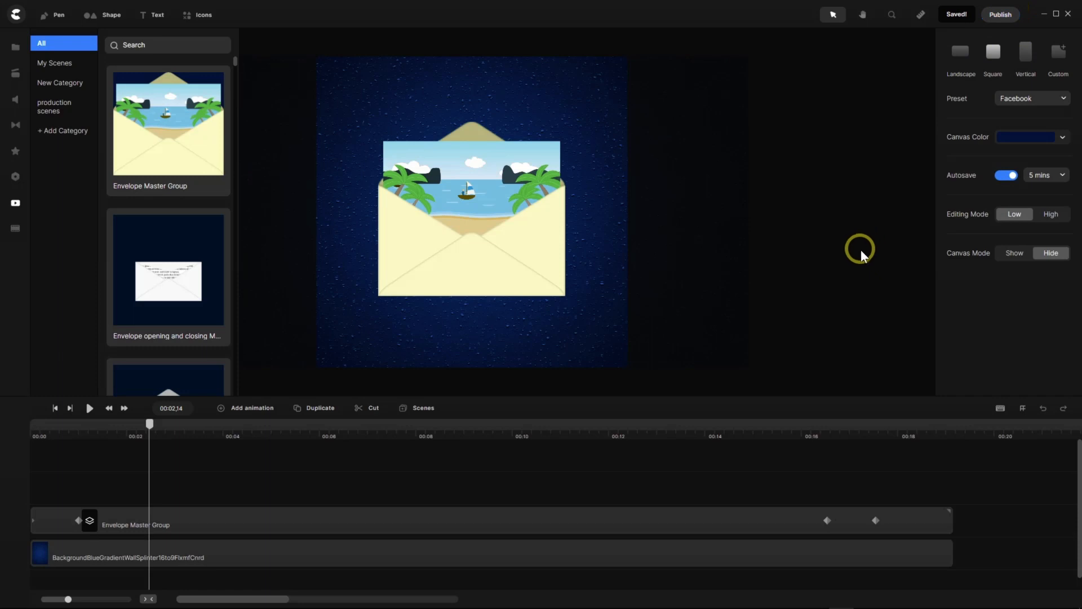